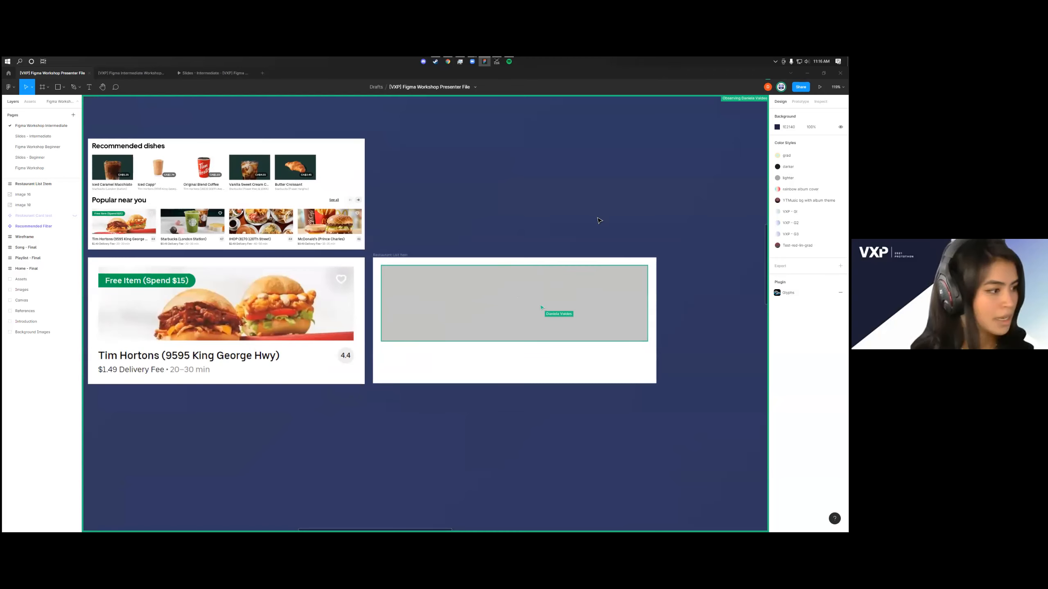
# Position the grey rectangle at X 24, Y 24 inside the Restaurant List Item frame
pyautogui.click(582, 276)
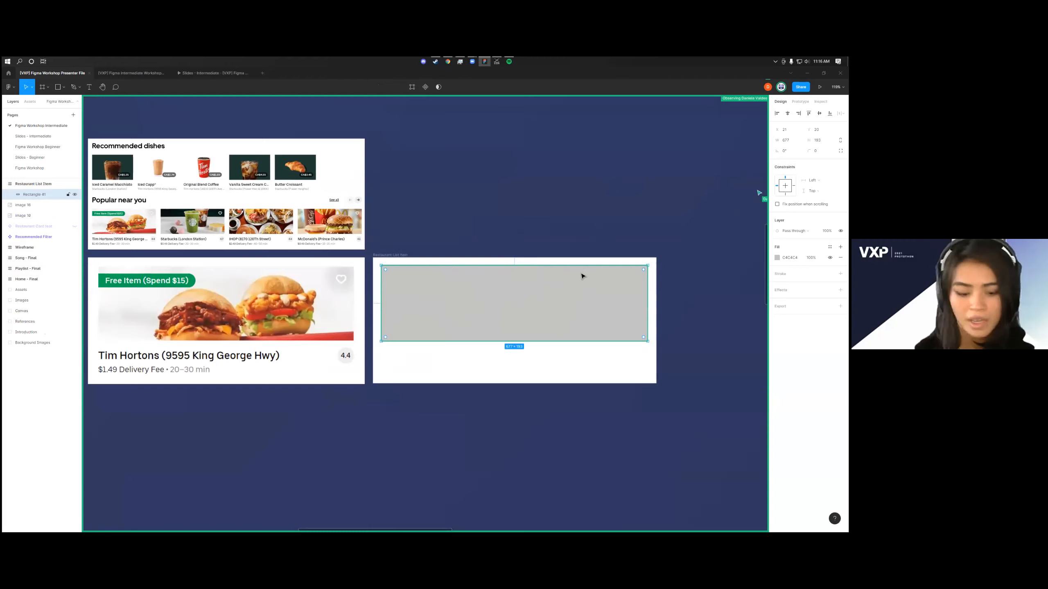
pyautogui.moveTo(581, 276); pyautogui.dragTo(588, 276)
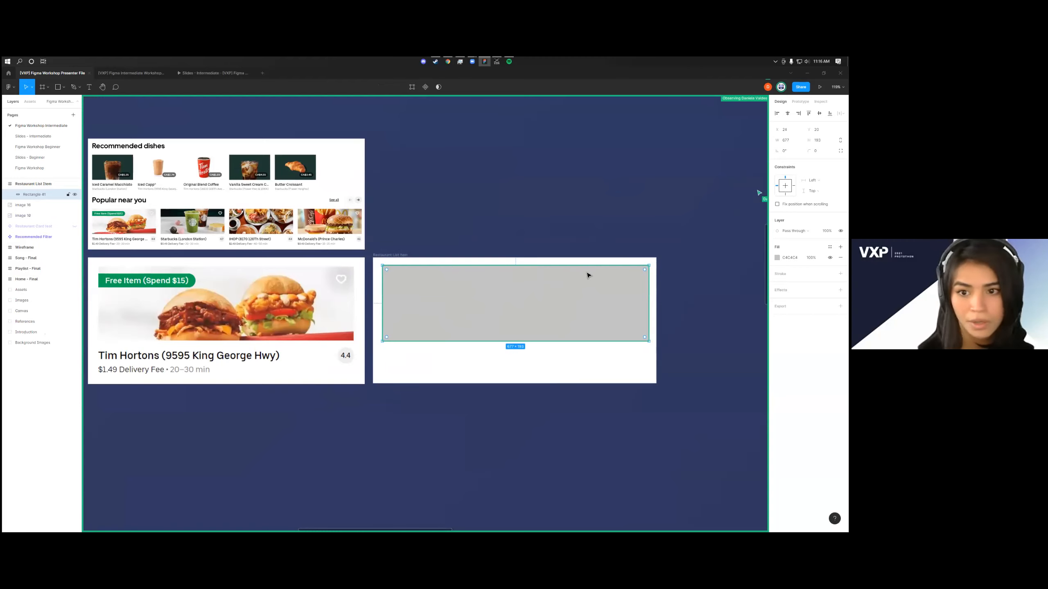
pyautogui.write('24')
pyautogui.press('Return')
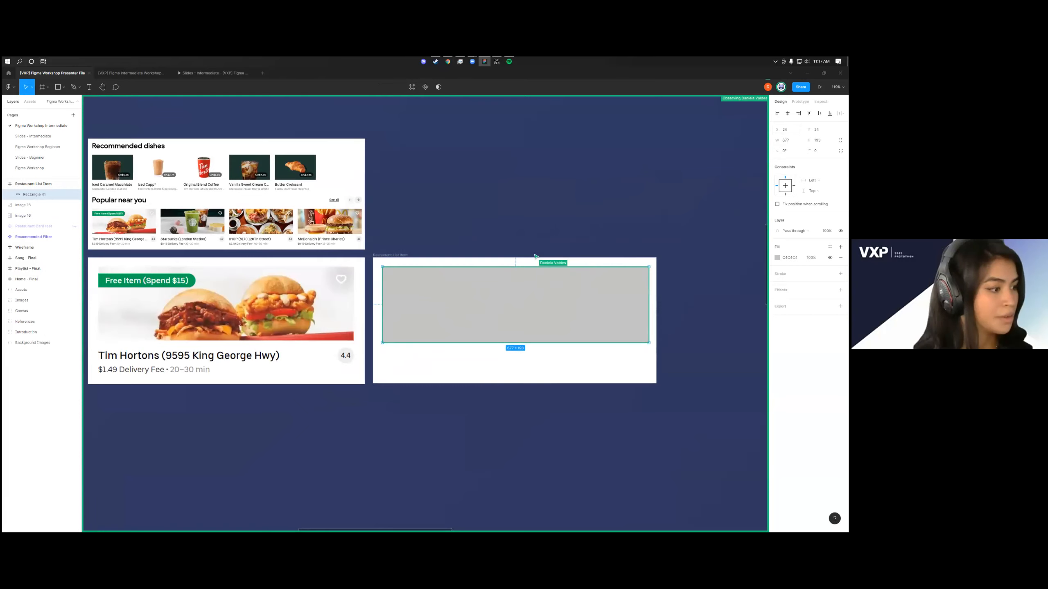
# Check the spacing between the grey rectangle's right side and the edge of the Restaurant List Item frame
pyautogui.scroll(5, 634, 290)
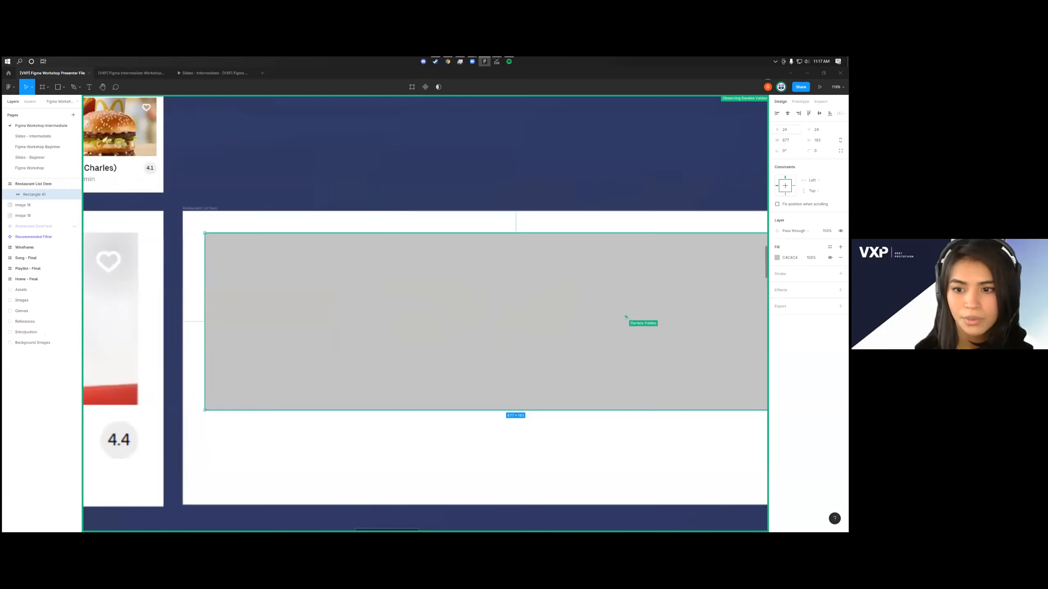
pyautogui.hscroll(6, 625, 317)
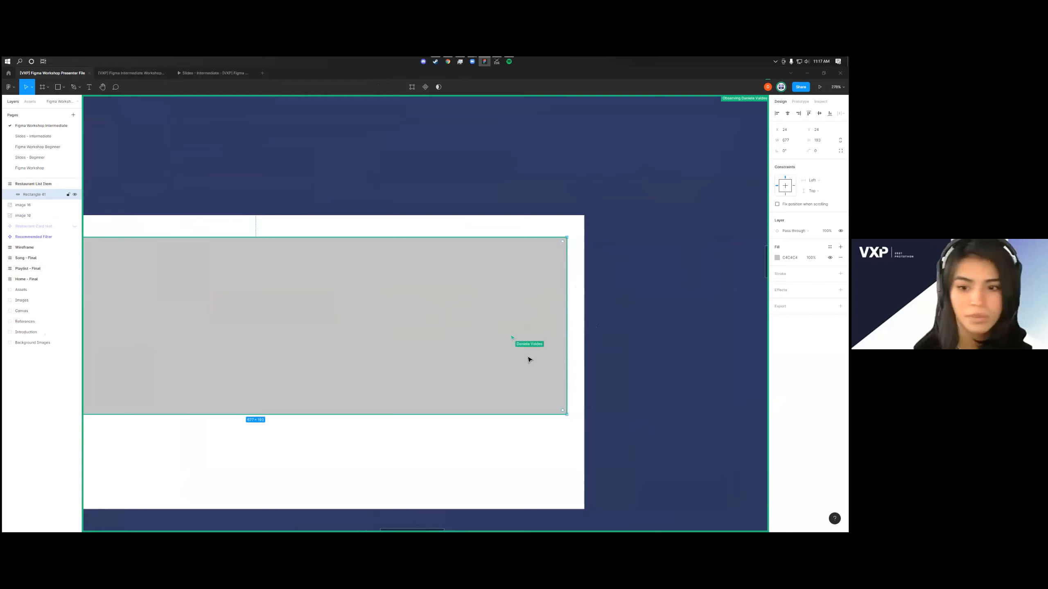
pyautogui.press('alt')
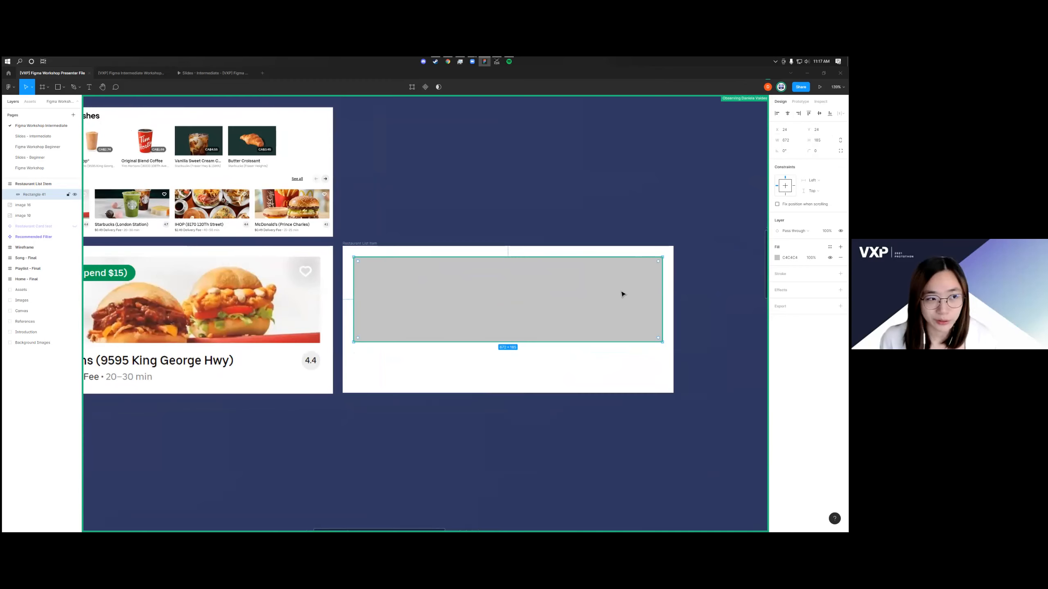
pyautogui.hotkey('ctrl', '=')
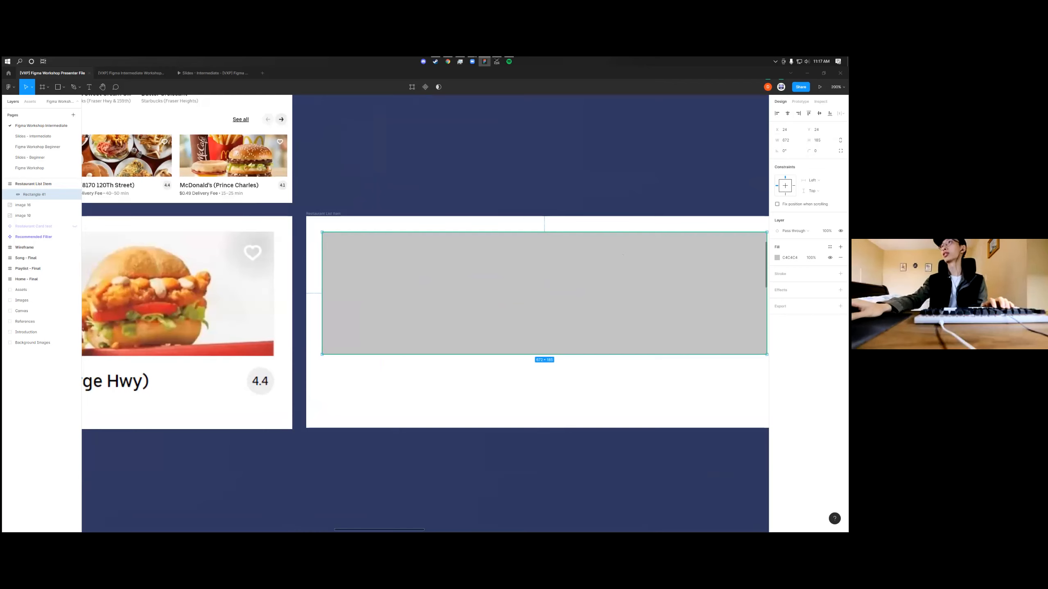
pyautogui.hotkey('alt', 'Tab')
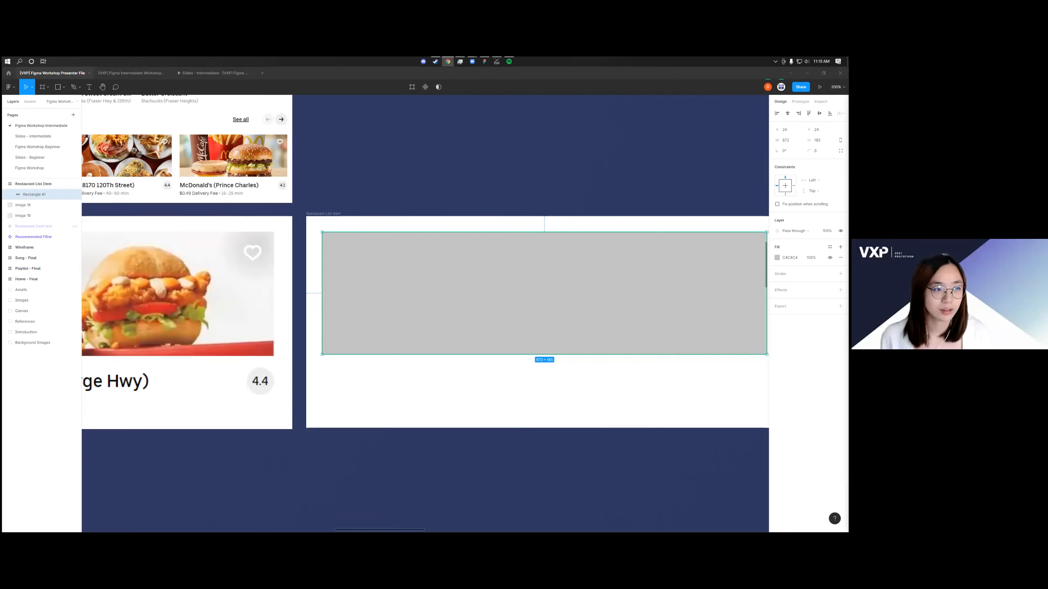
pyautogui.click(781, 87)
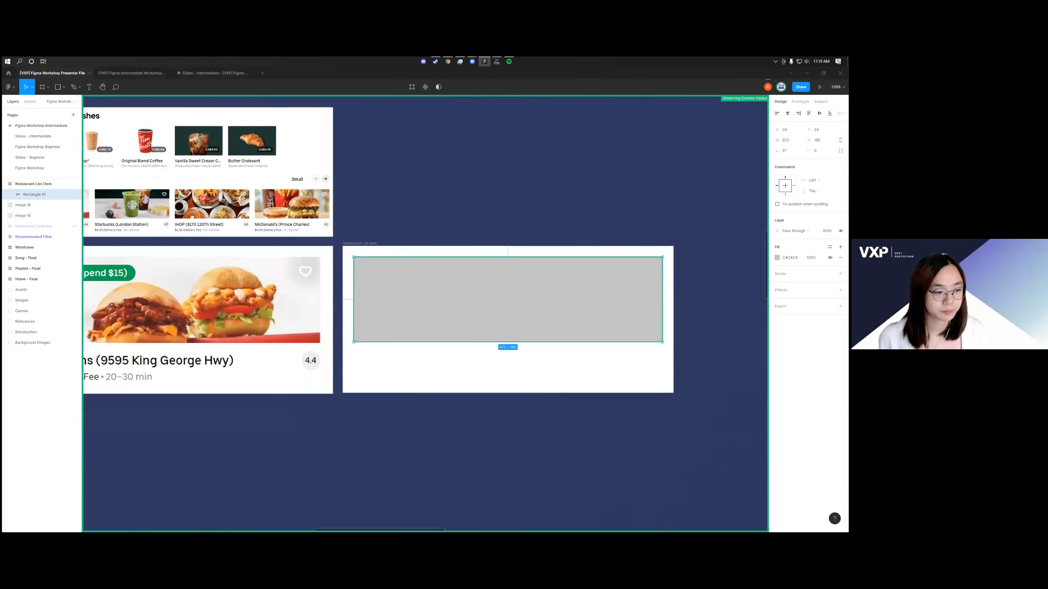
# Switch to the Chrome window with the workshop presenter file and enlarge the browser's page zoom
pyautogui.hotkey('alt', 'Tab')
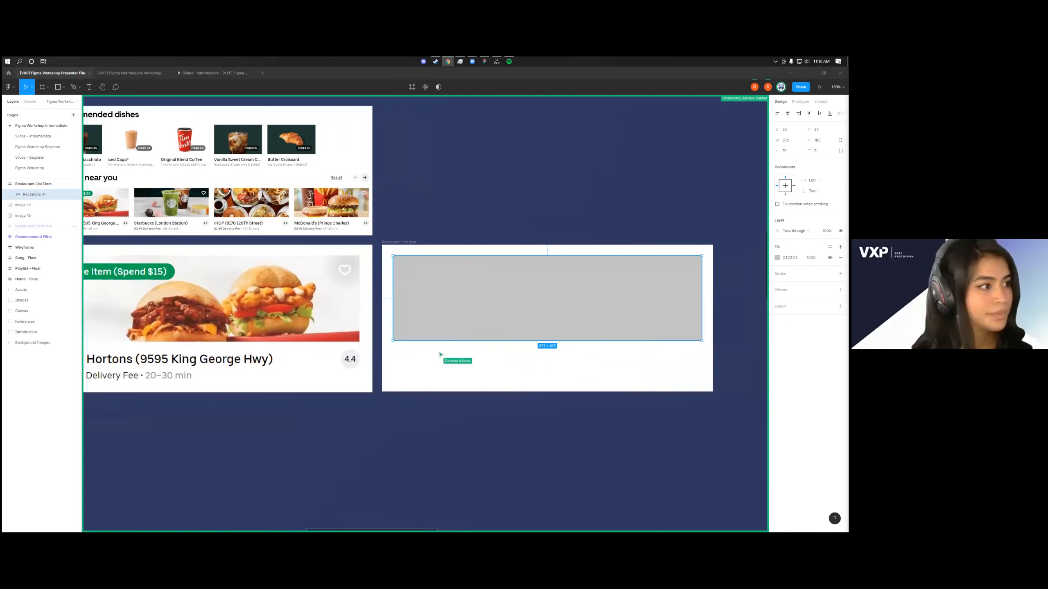
pyautogui.hotkey('alt', 'Tab')
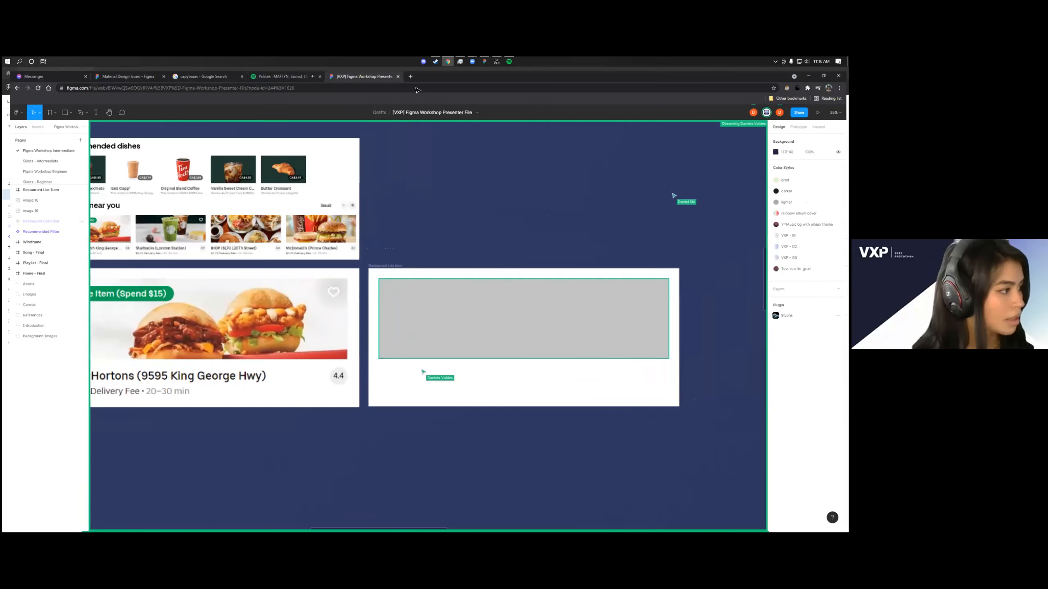
pyautogui.click(842, 83)
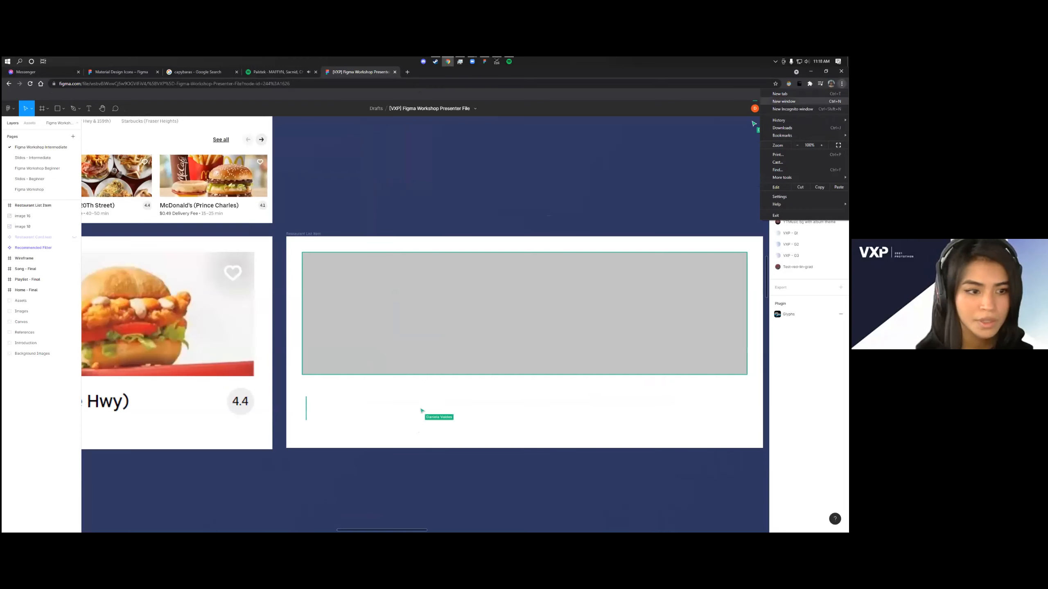
pyautogui.click(822, 146)
pyautogui.click(822, 145)
pyautogui.click(822, 145)
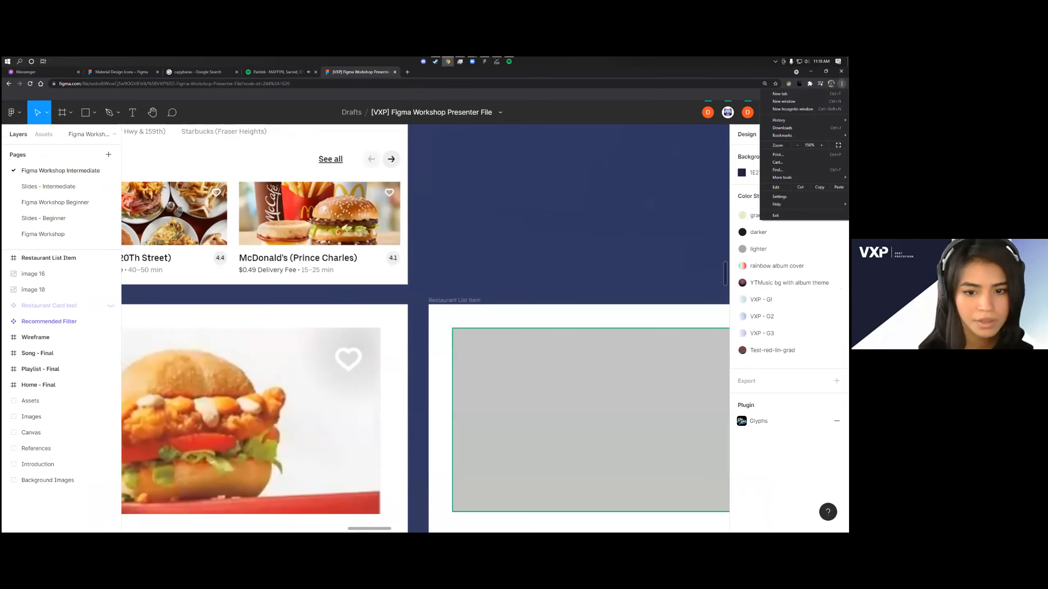
# Follow the presenter's view of the canvas and close the Messenger browser tab
pyautogui.click(728, 113)
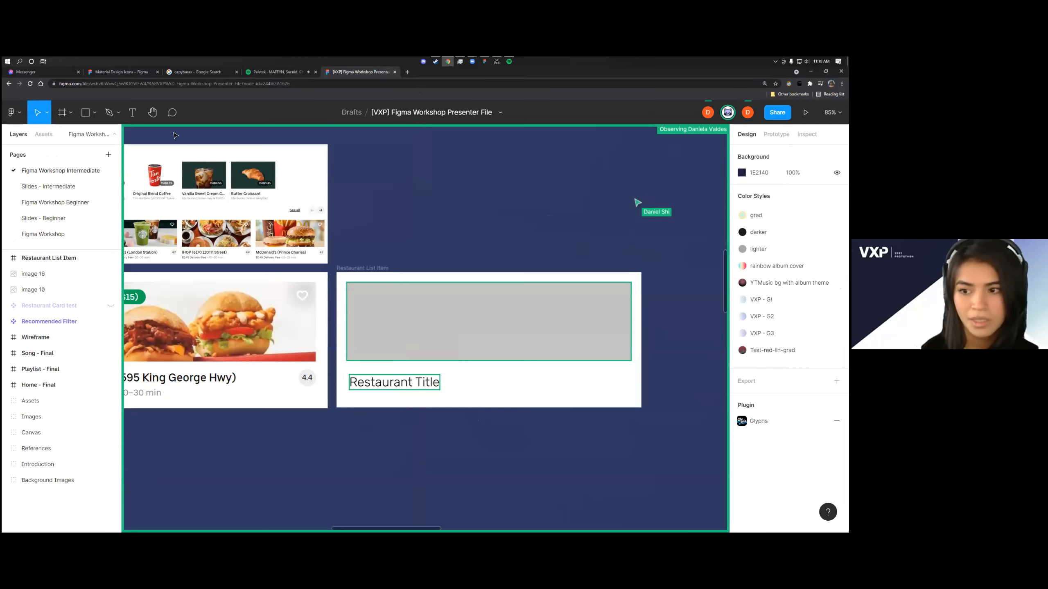
pyautogui.click(78, 71)
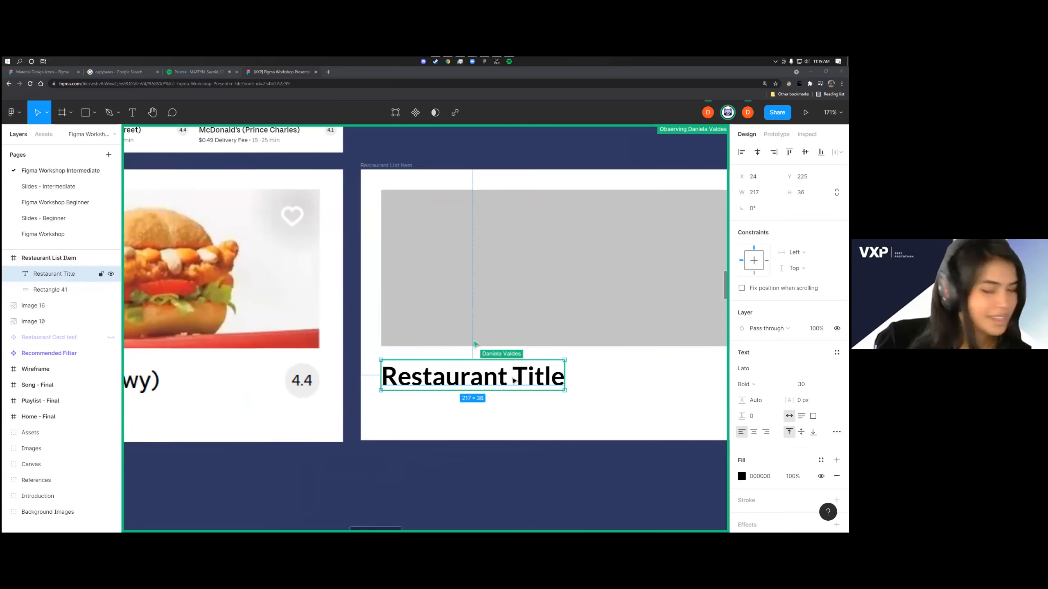
# Select the "00 - 00 min" text in the restaurant card and bring its fill settings into view
pyautogui.moveTo(521, 336)
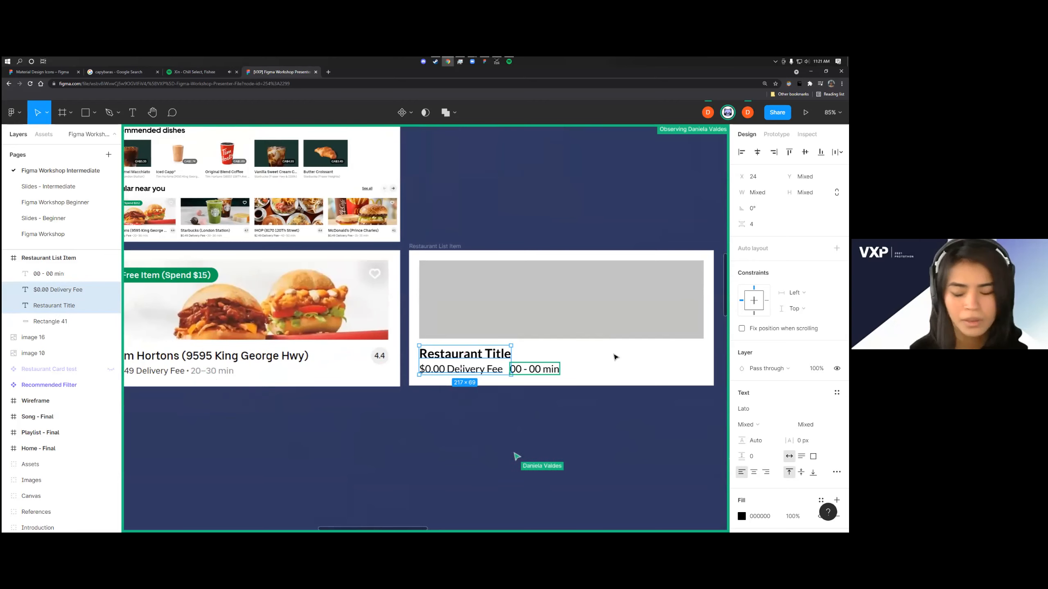
pyautogui.scroll(-3, 803, 441)
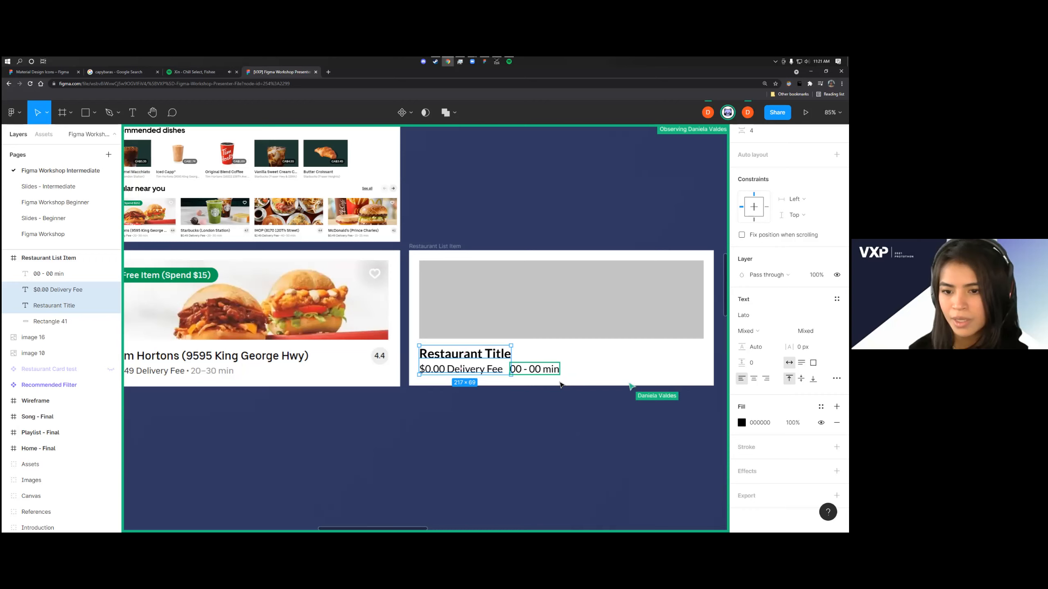
pyautogui.click(544, 372)
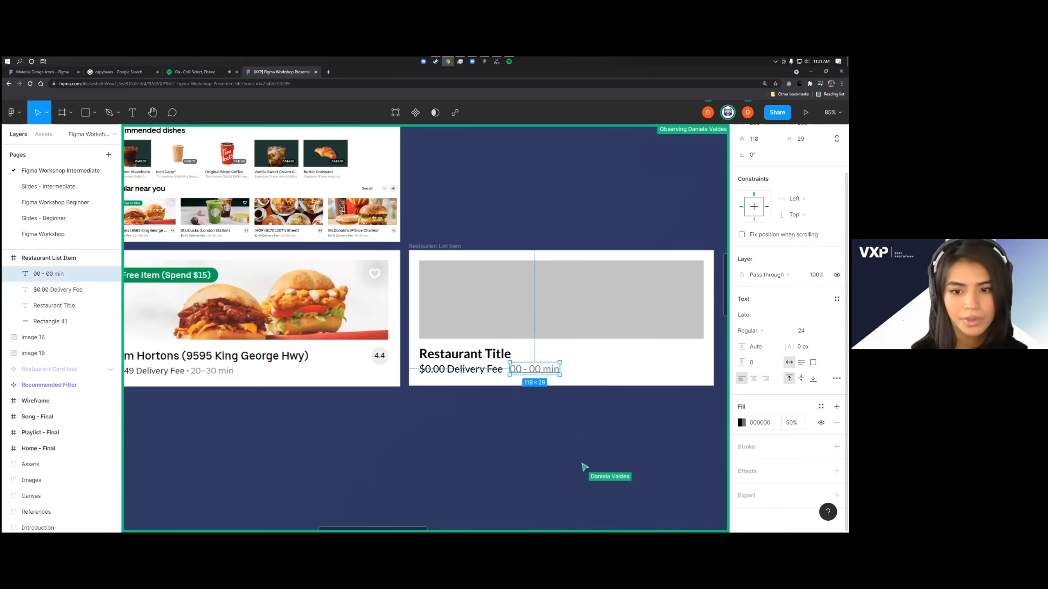
pyautogui.moveTo(580, 463); pyautogui.dragTo(554, 466)
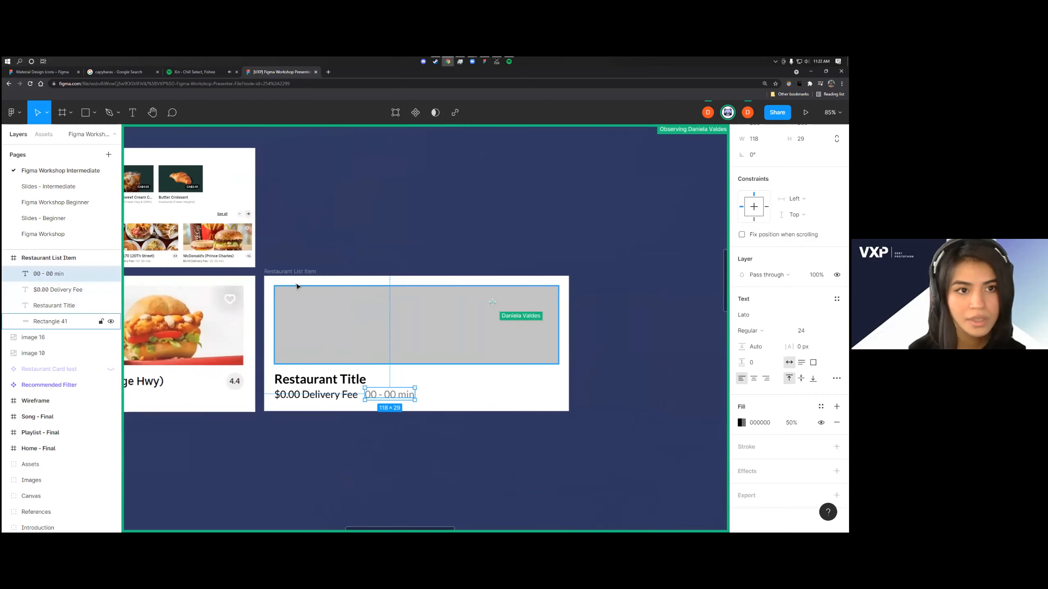
# Show the available shape tools and switch from the Move tool to the Scale tool
pyautogui.click(96, 113)
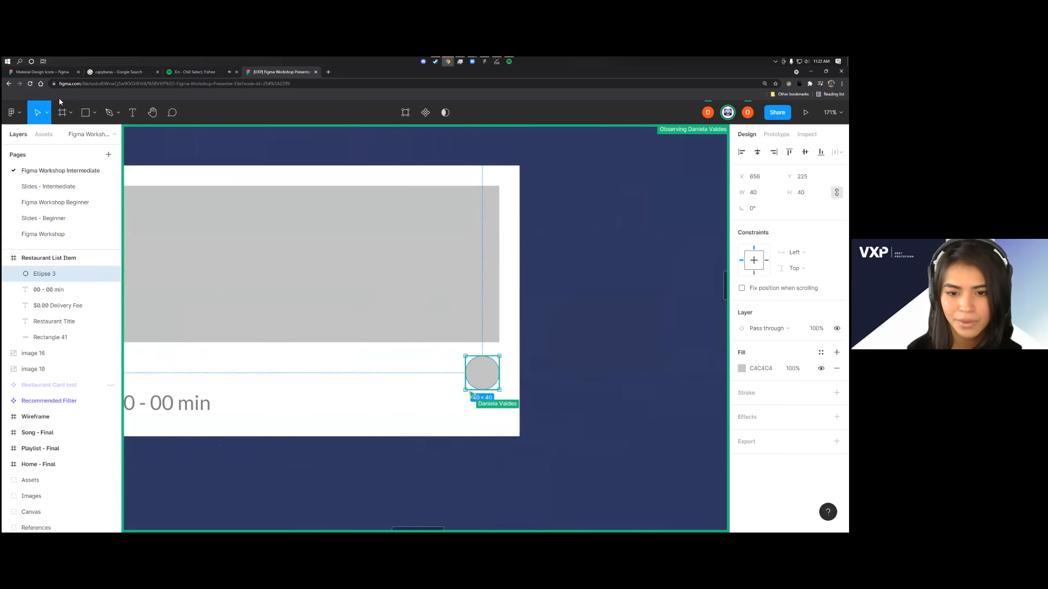
pyautogui.click(48, 114)
pyautogui.click(24, 149)
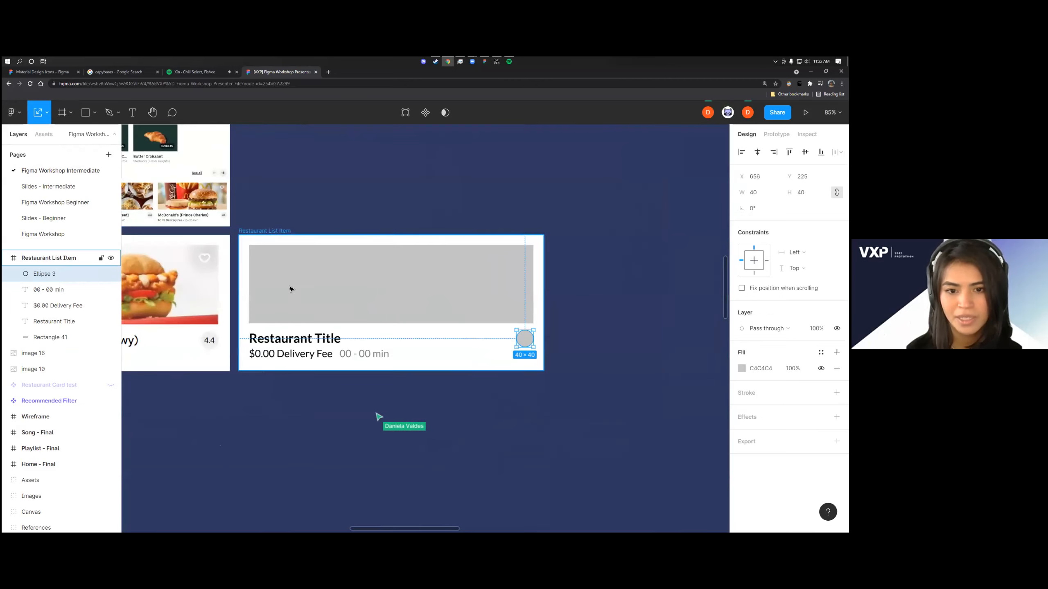
pyautogui.click(47, 114)
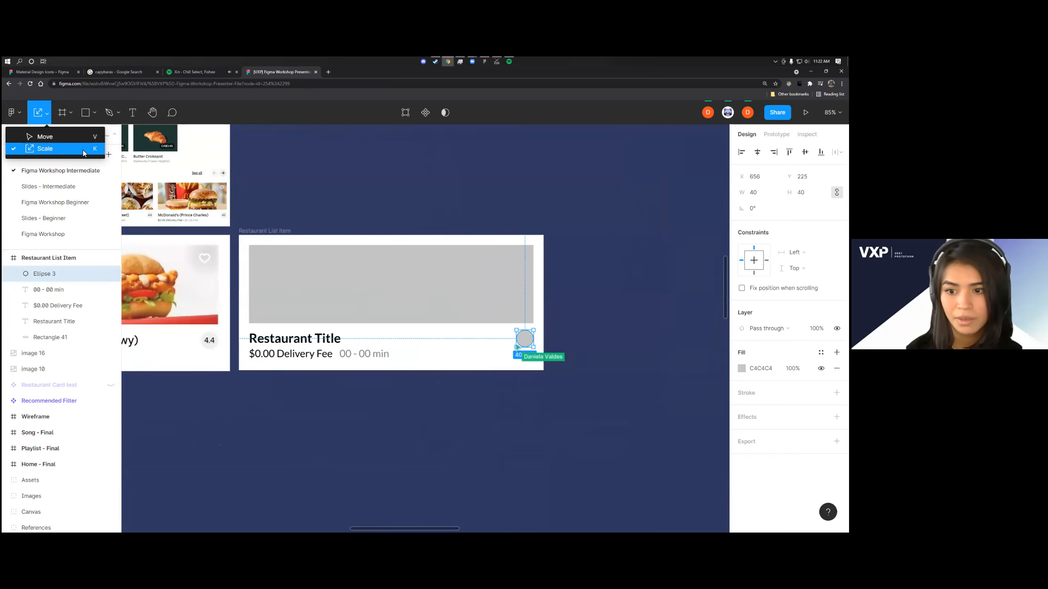
pyautogui.click(298, 412)
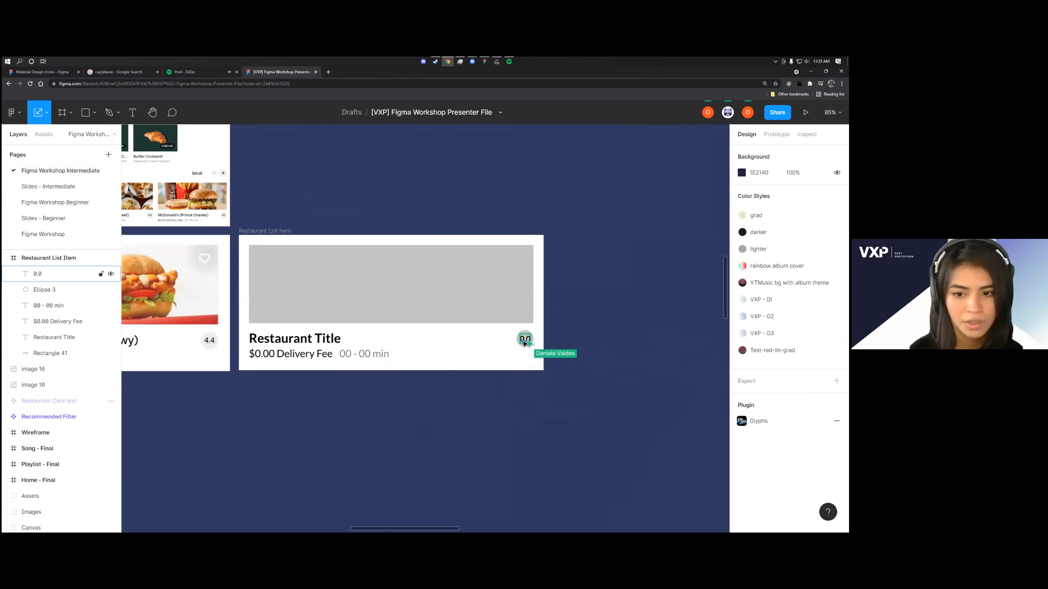
# Centre the "0.0" rating text on the grey circle in the restaurant card
pyautogui.scroll(5, 524, 343)
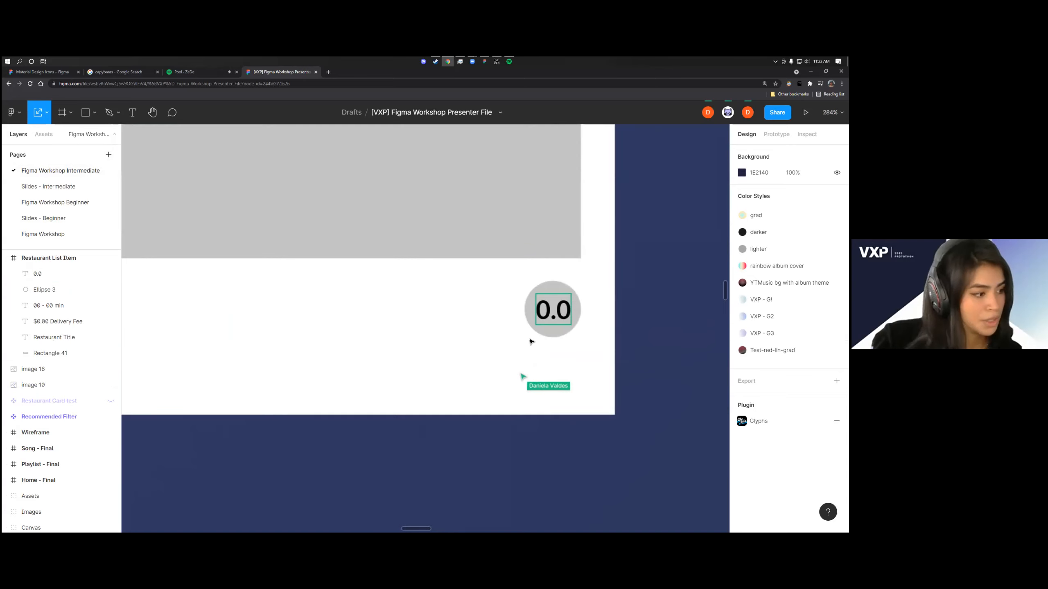
pyautogui.moveTo(571, 306); pyautogui.dragTo(573, 298)
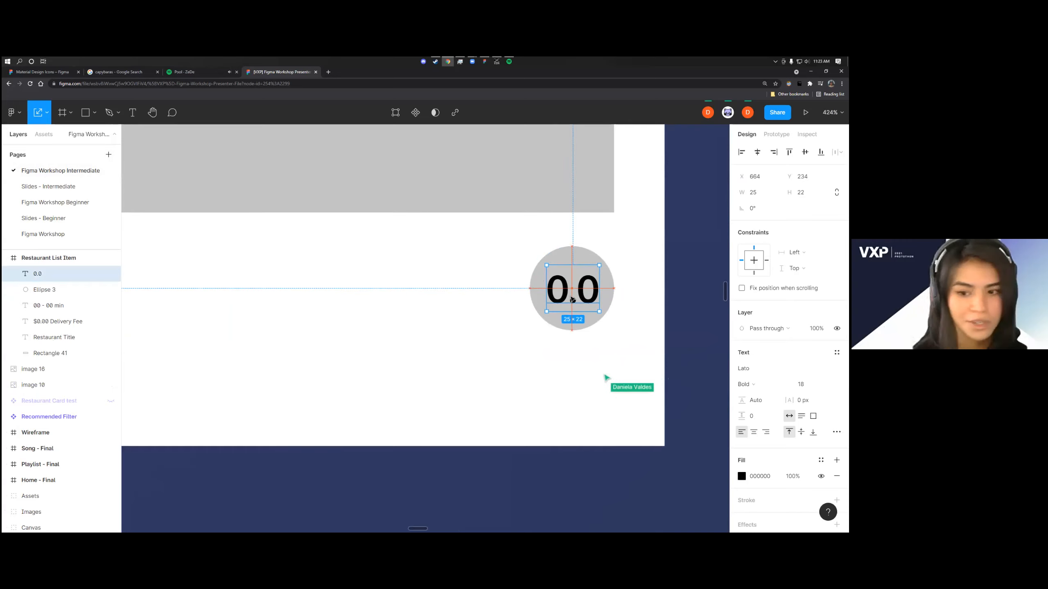
pyautogui.click(516, 356)
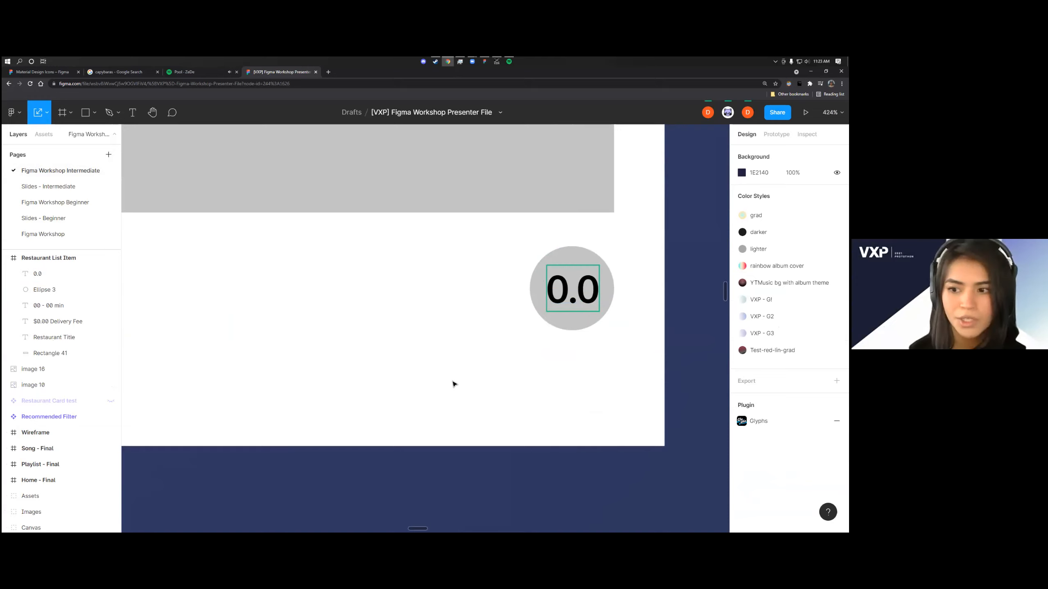
# Resume following the presenter's view of the restaurant card
pyautogui.click(728, 112)
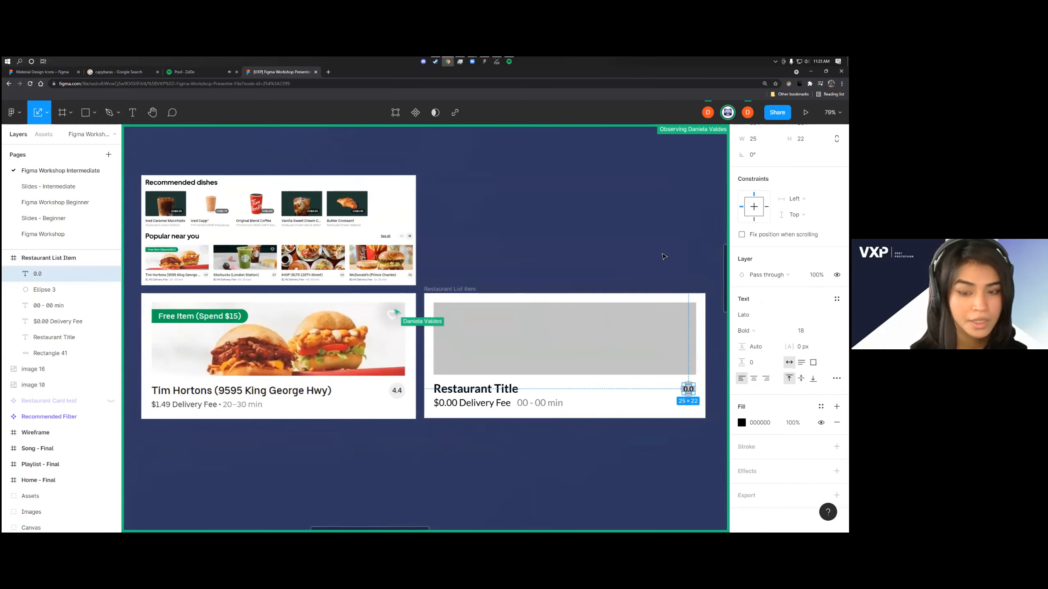
pyautogui.scroll(5, 393, 319)
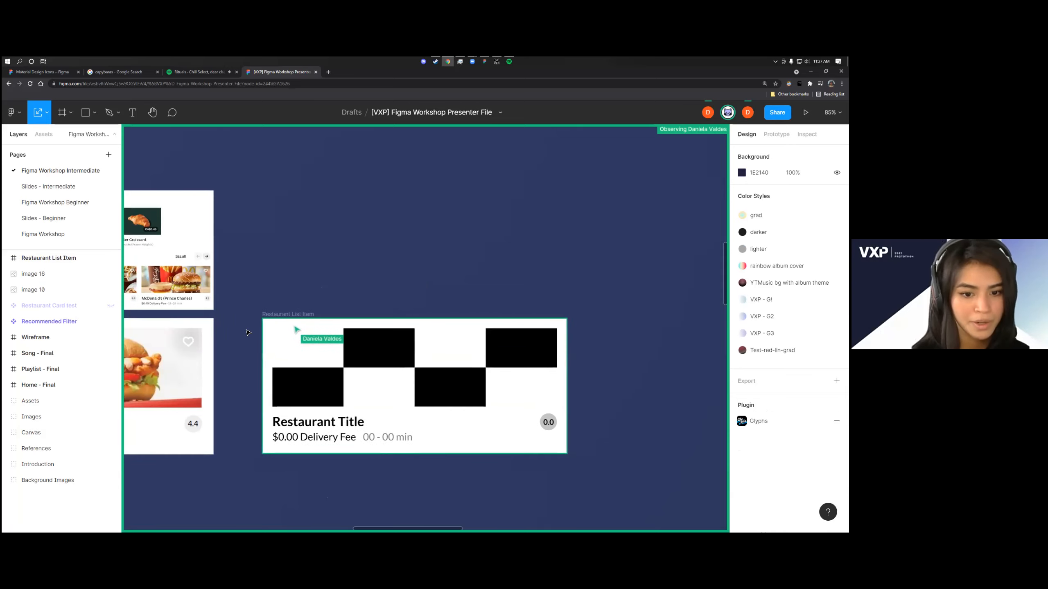
# Turn the Restaurant List Item frame into a component and clear the selection
pyautogui.click(281, 320)
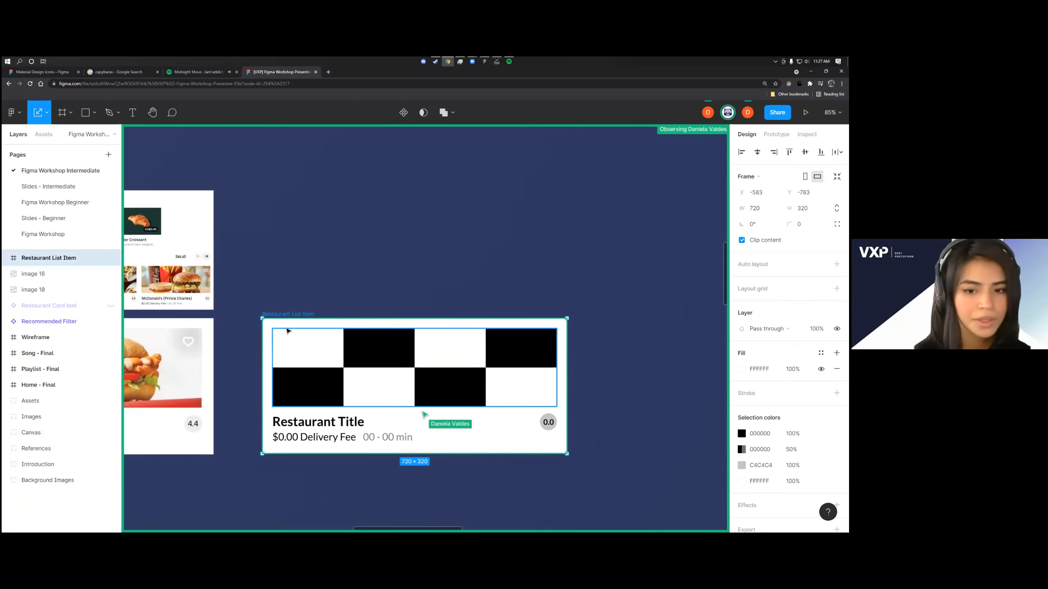
pyautogui.rightClick(272, 324)
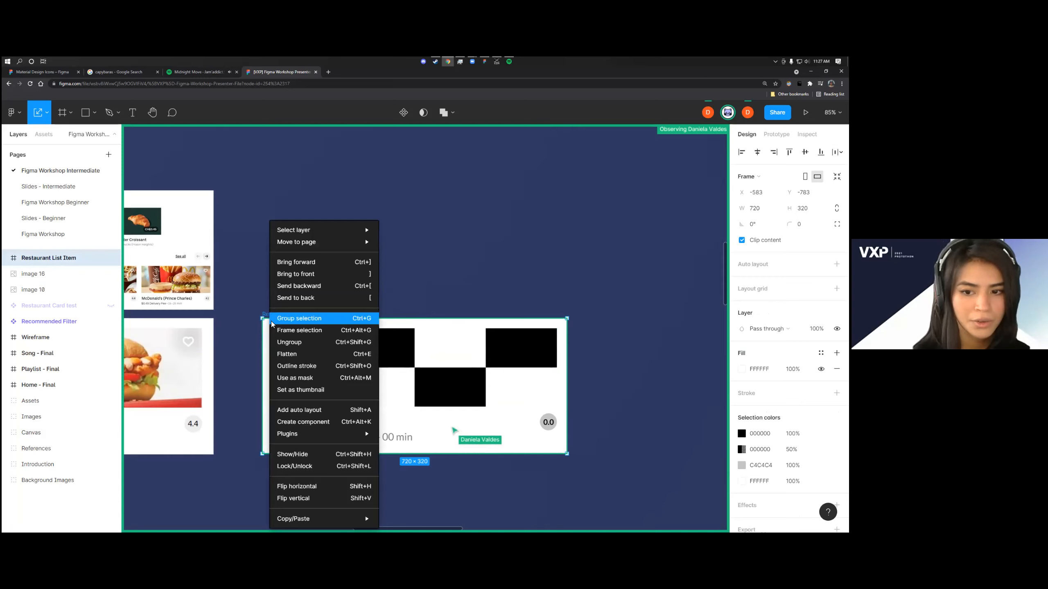
pyautogui.click(354, 424)
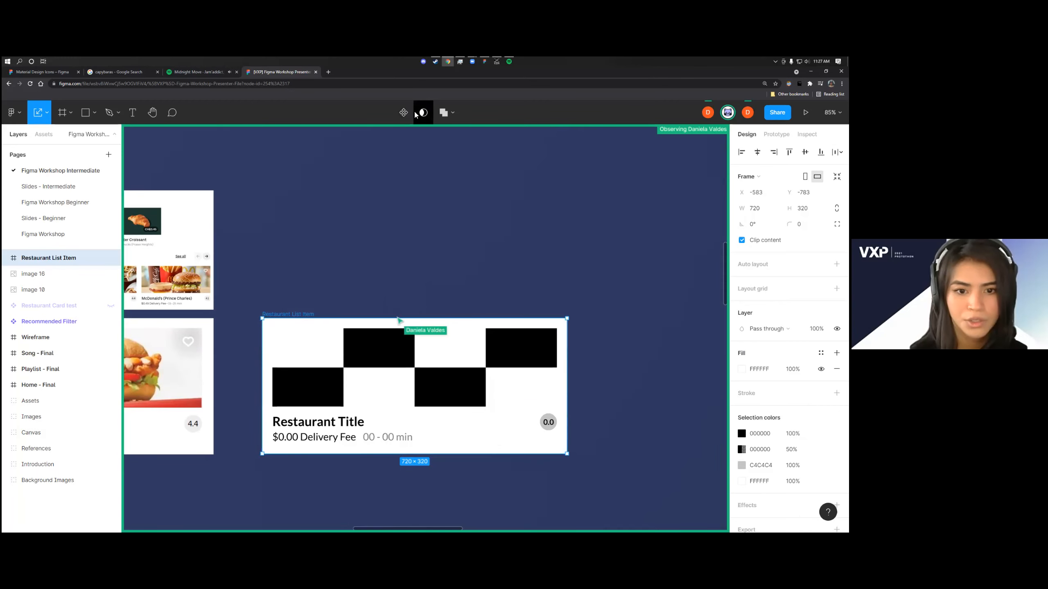
pyautogui.click(346, 248)
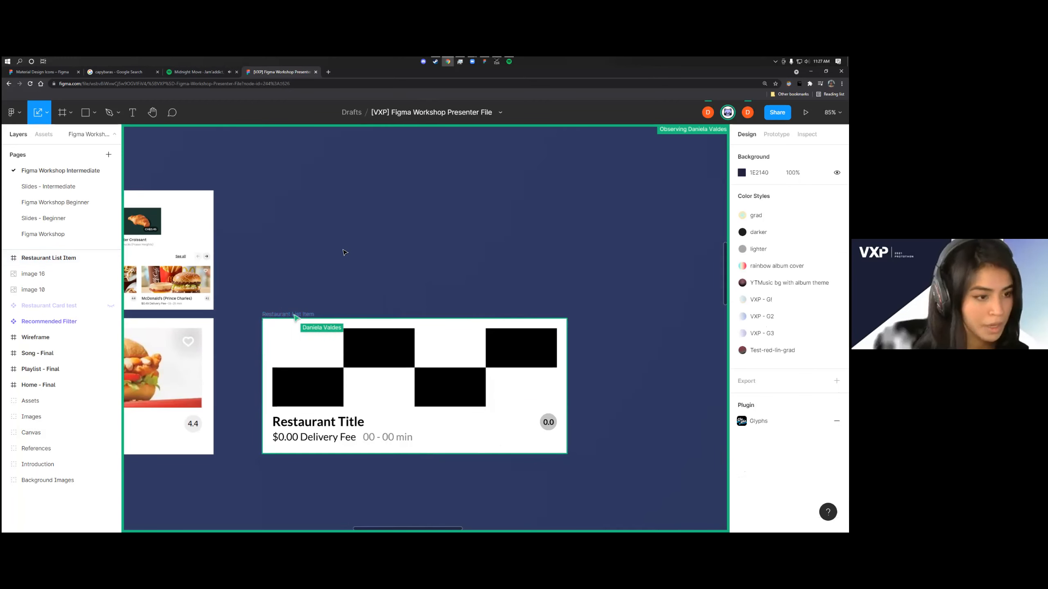
pyautogui.press('t')
pyautogui.click(330, 256)
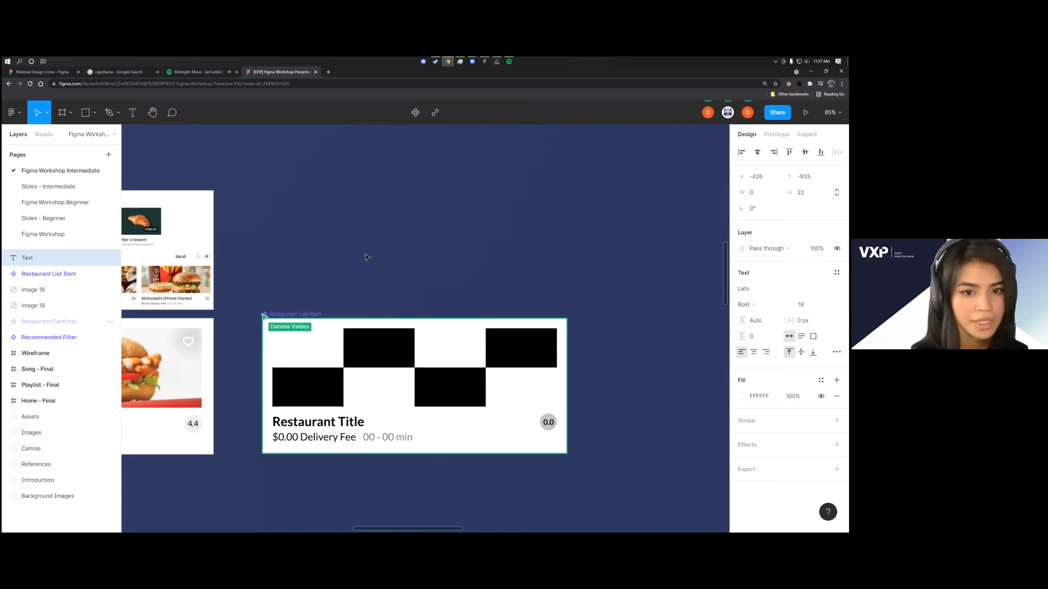
pyautogui.press('Escape')
# Add a text box reading "CTRL + ALT + K" on the canvas above the restaurant card
pyautogui.press('t')
pyautogui.moveTo(334, 231); pyautogui.dragTo(376, 260)
pyautogui.write('CTRL + ALT')
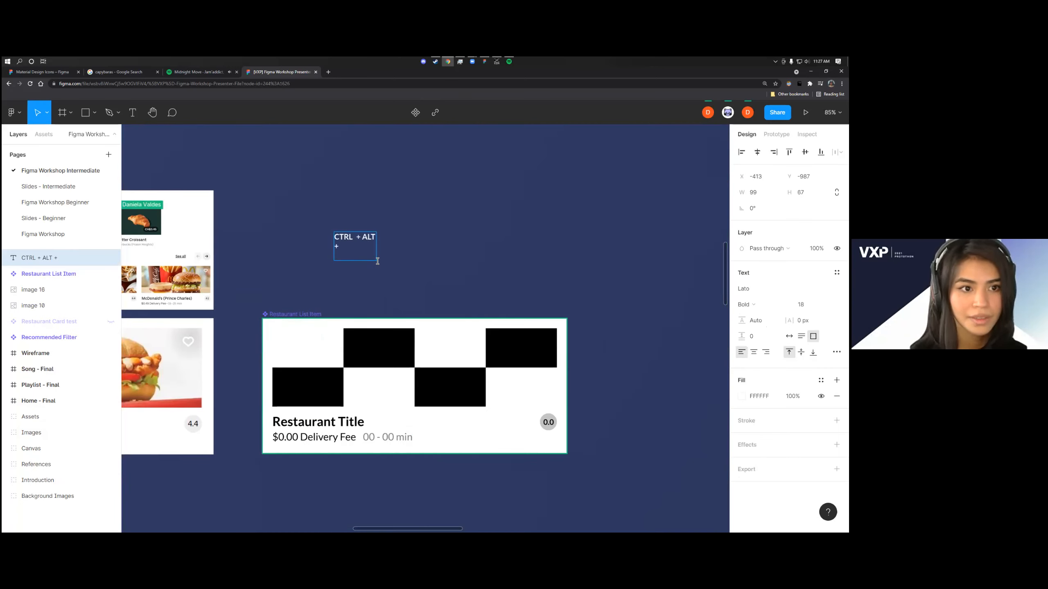
pyautogui.write(' + K')
pyautogui.press('Escape')
# Widen the "CTRL + ALT + K" text box to about 161 and change its text to Regular weight
pyautogui.moveTo(377, 261); pyautogui.dragTo(403, 260)
pyautogui.doubleClick(370, 238)
pyautogui.hotkey('ctrl', 'b')
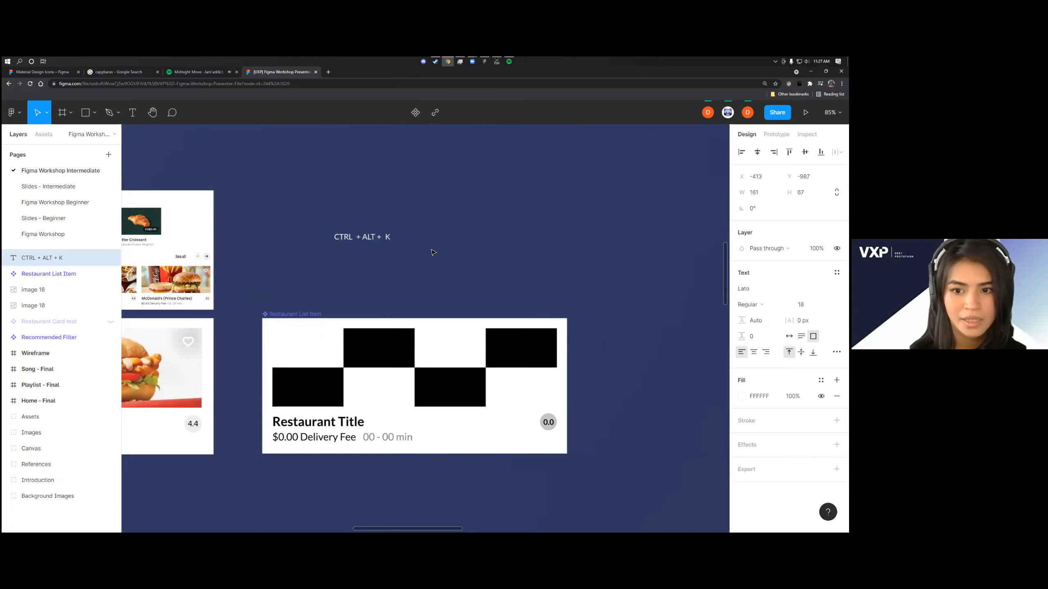
# Make the "CTRL + ALT + K" text bold and resume following the presenter's view
pyautogui.hotkey('ctrl', 'b')
pyautogui.press('Escape')
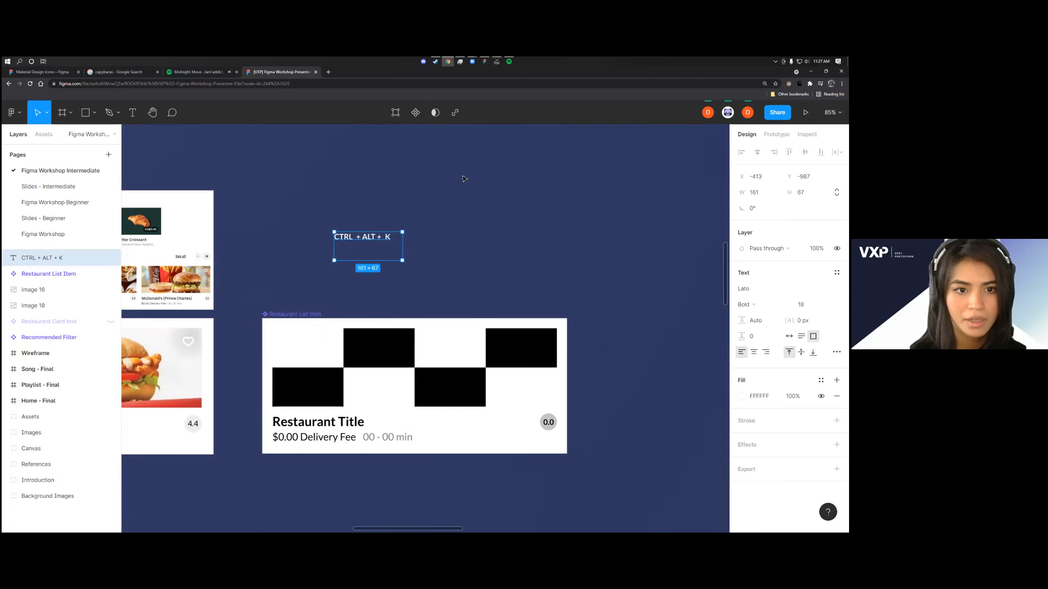
pyautogui.click(728, 112)
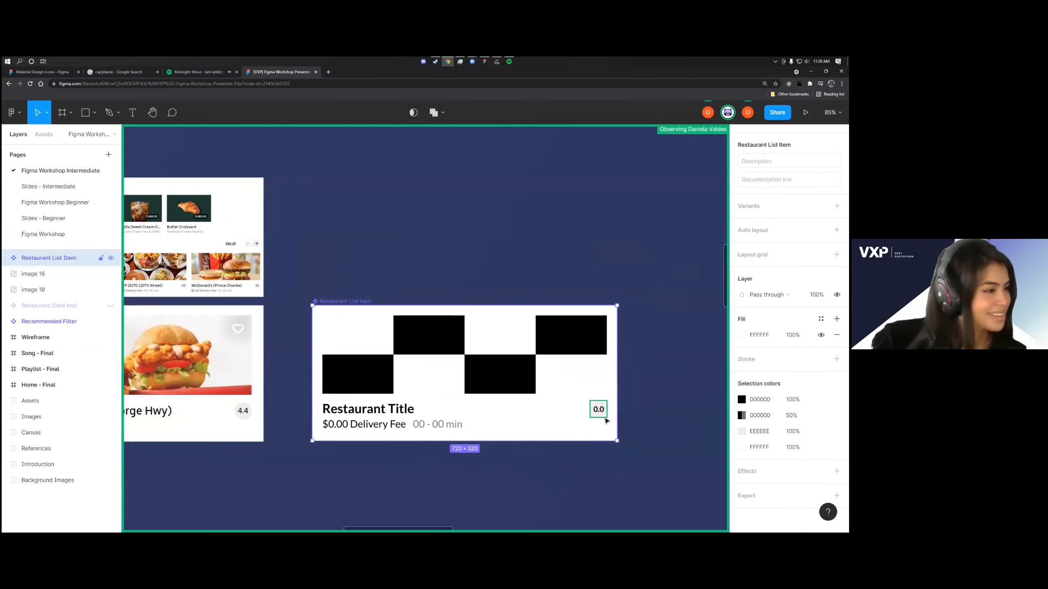
# Select the grey circle behind the 0.0 rating in the restaurant card and examine its properties
pyautogui.scroll(3, 653, 422)
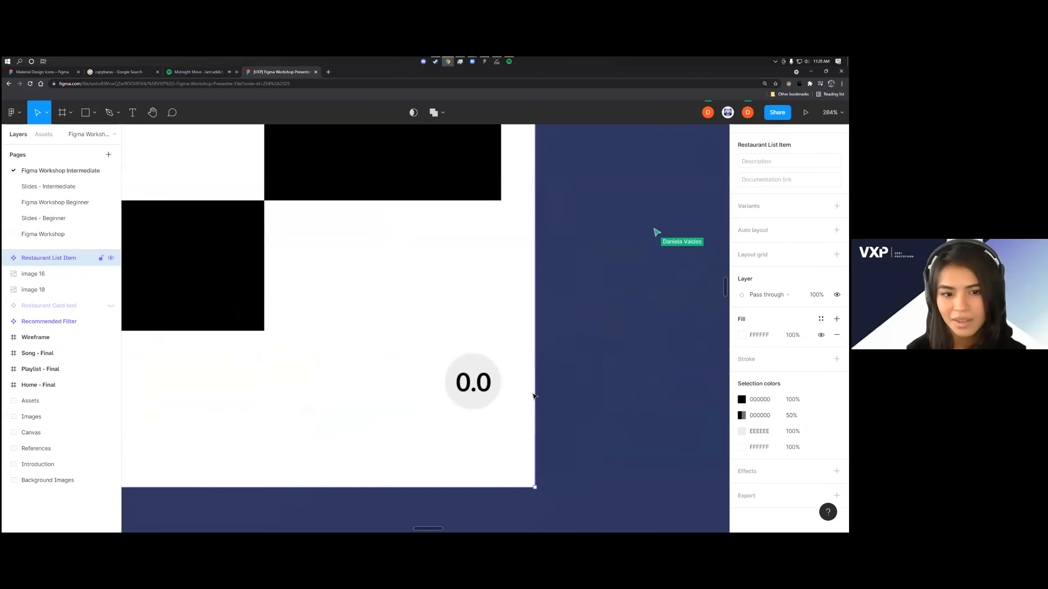
pyautogui.doubleClick(489, 377)
pyautogui.click(490, 366)
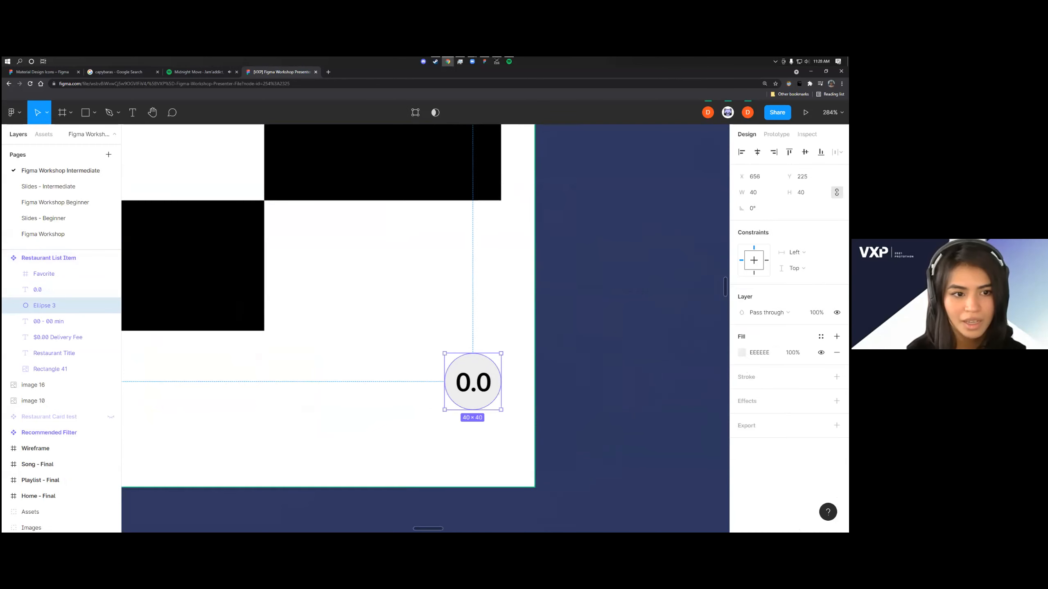
pyautogui.scroll(-6, 585, 378)
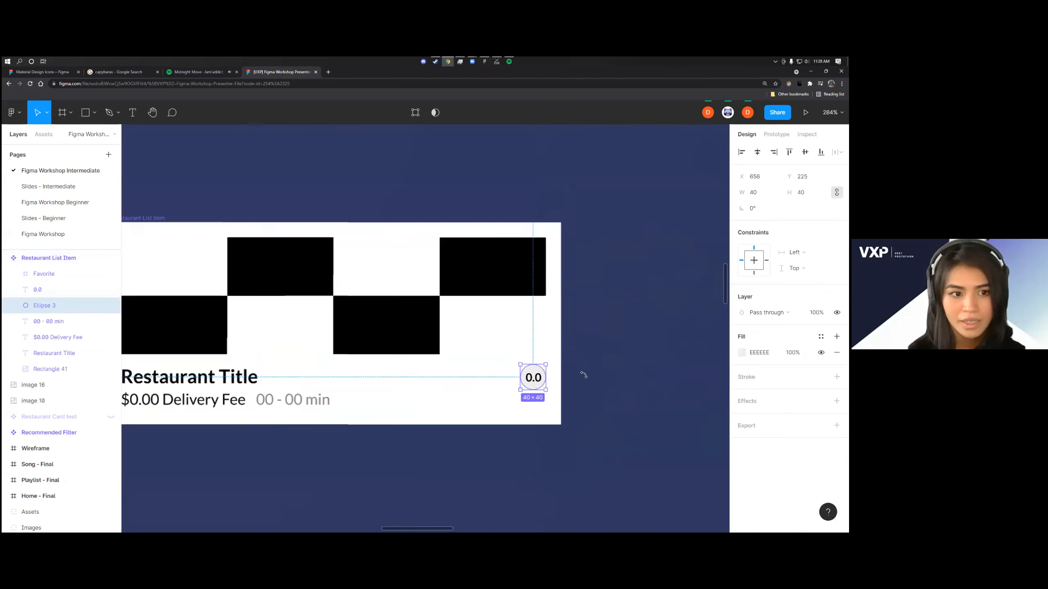
pyautogui.scroll(4, 541, 361)
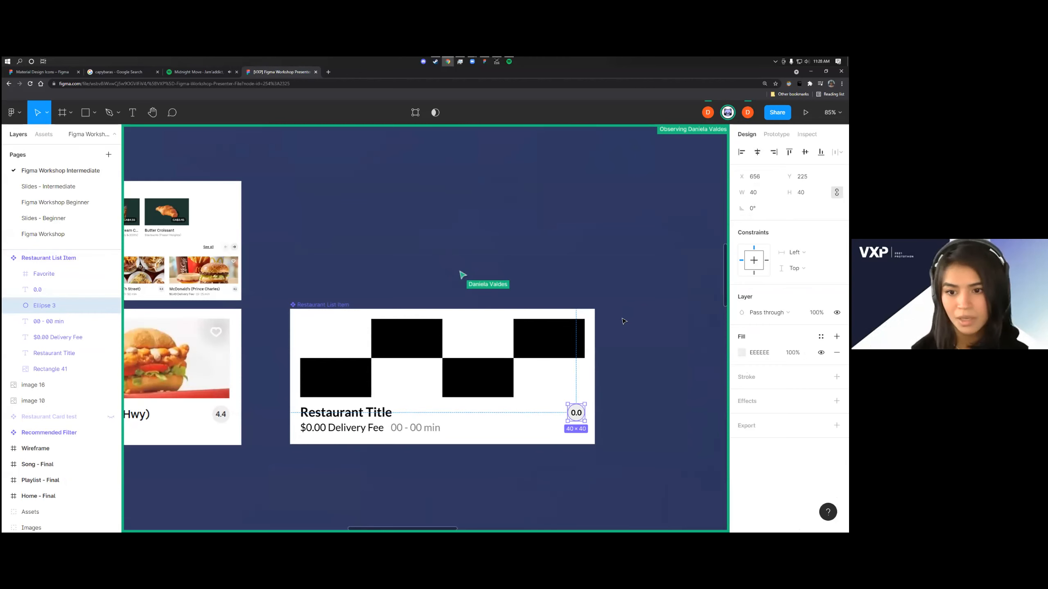
# Open the Material Design Icons plugin beside the card, search it for "favorite" and close it
pyautogui.rightClick(563, 234)
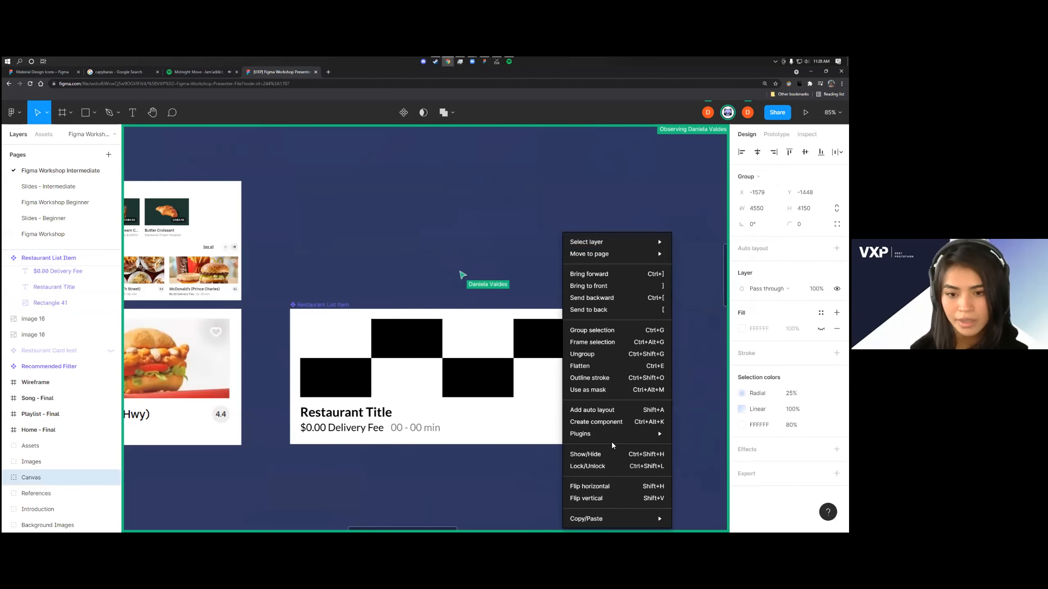
pyautogui.moveTo(613, 434)
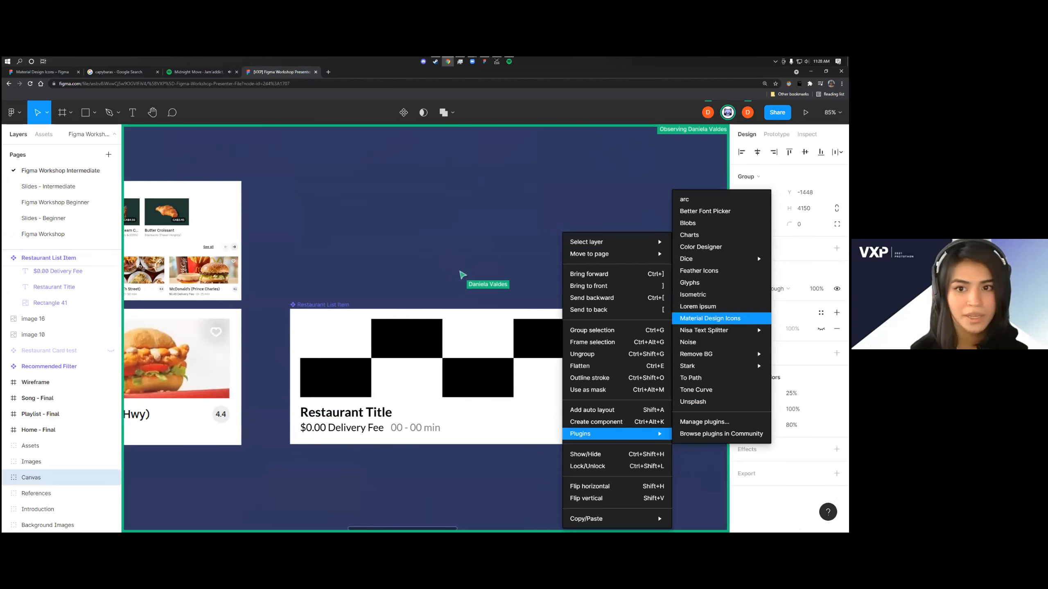
pyautogui.click(710, 318)
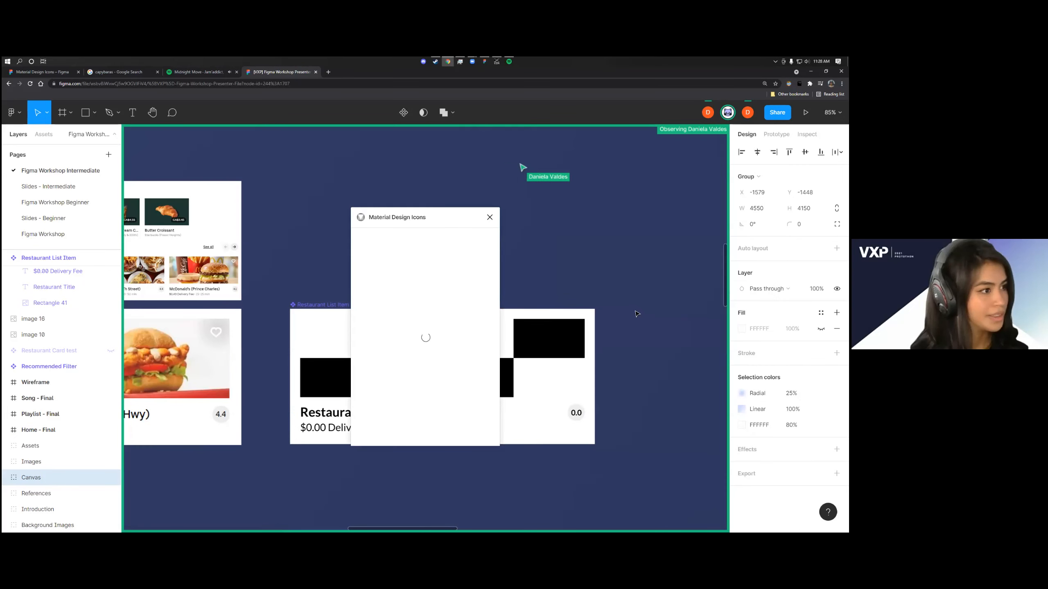
pyautogui.moveTo(378, 216); pyautogui.dragTo(587, 213)
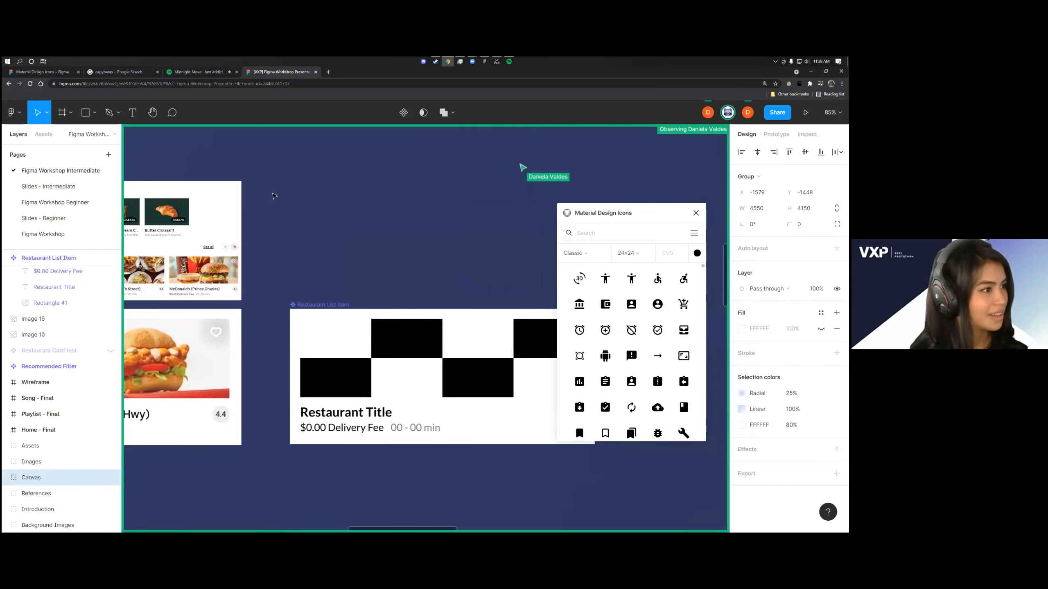
pyautogui.rightClick(285, 193)
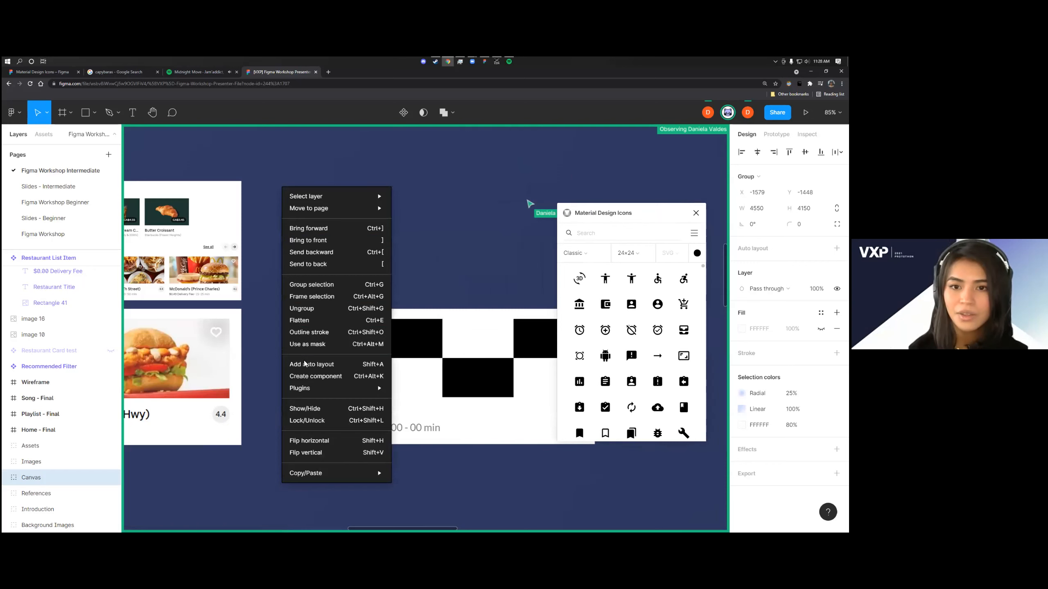
pyautogui.moveTo(305, 391)
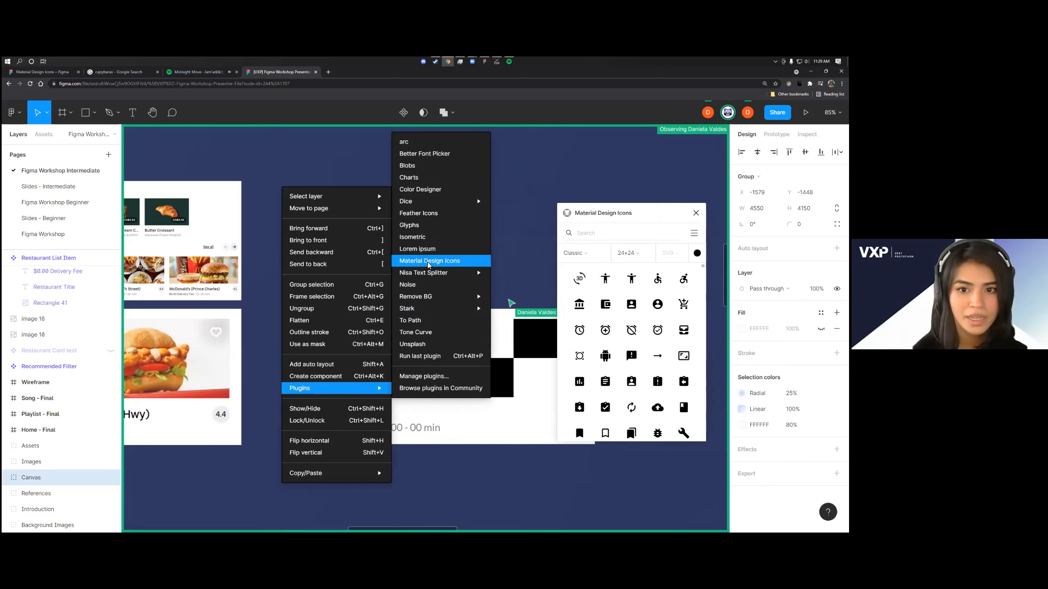
pyautogui.click(586, 233)
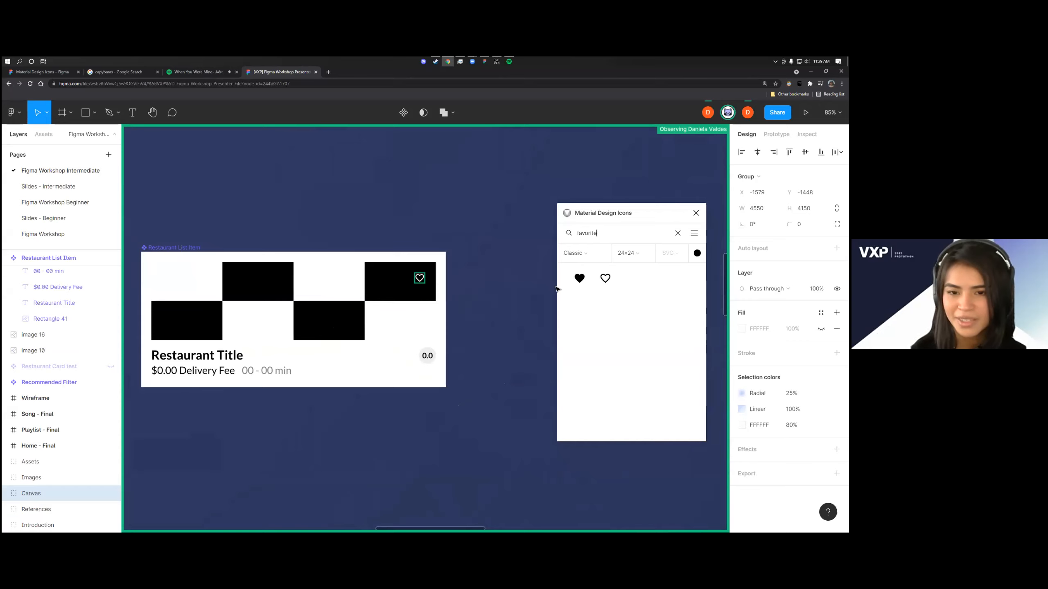
pyautogui.click(696, 212)
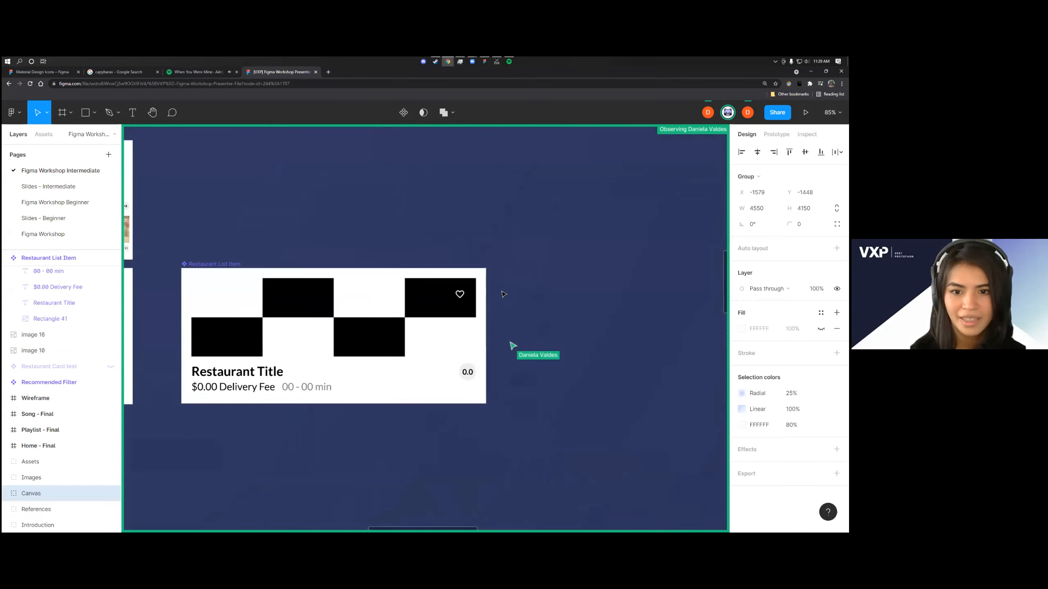
# Clear the selection and examine the white heart icon on the card's image placeholder up close
pyautogui.press('Escape')
pyautogui.scroll(5, 553, 388)
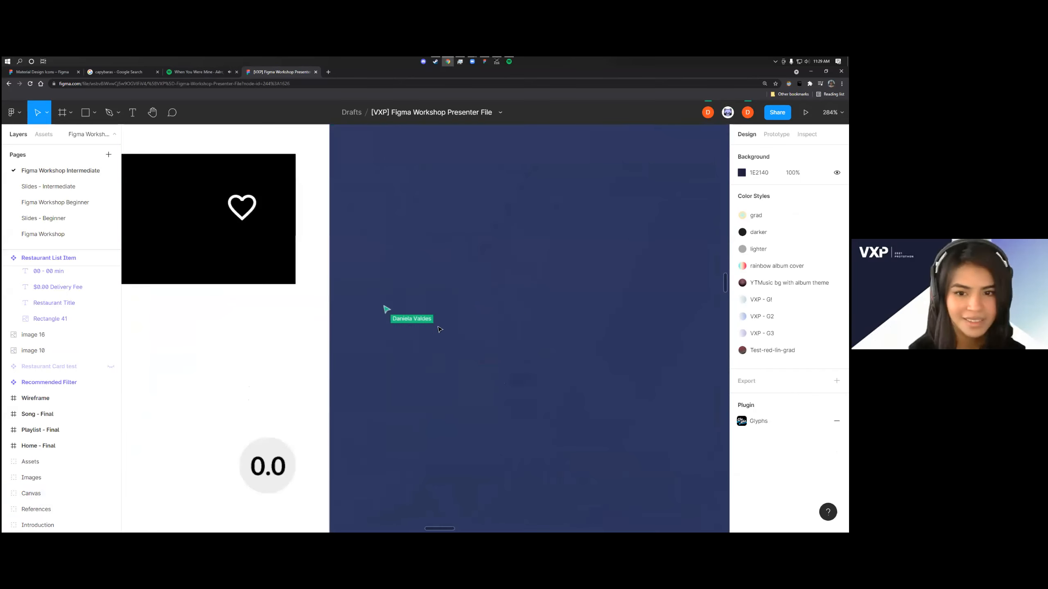
pyautogui.click(299, 234)
pyautogui.hscroll(-5, 466, 302)
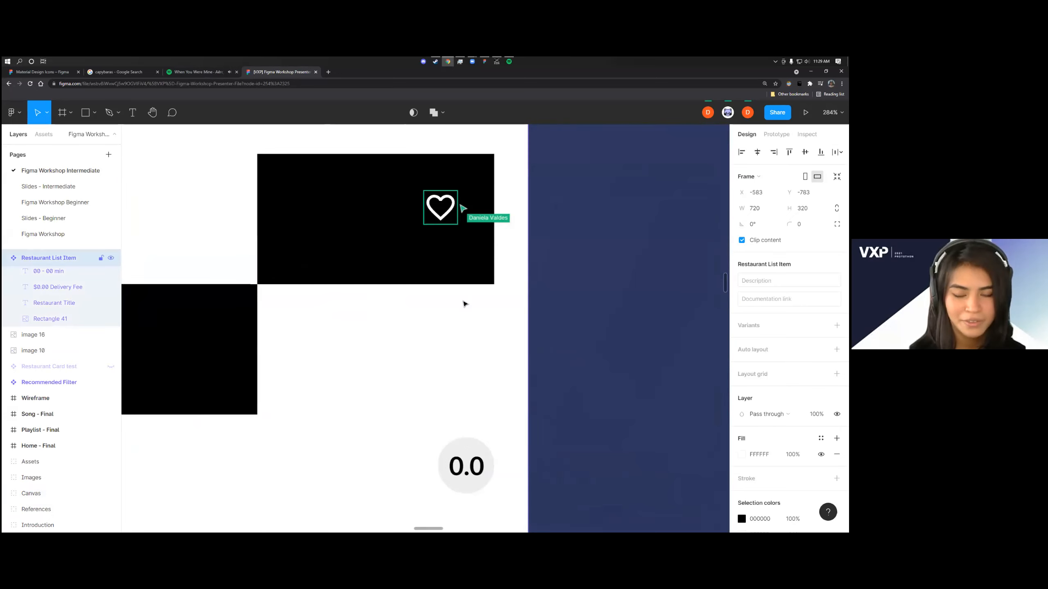
pyautogui.scroll(1, 561, 400)
pyautogui.scroll(4, 562, 401)
pyautogui.scroll(-3, 562, 401)
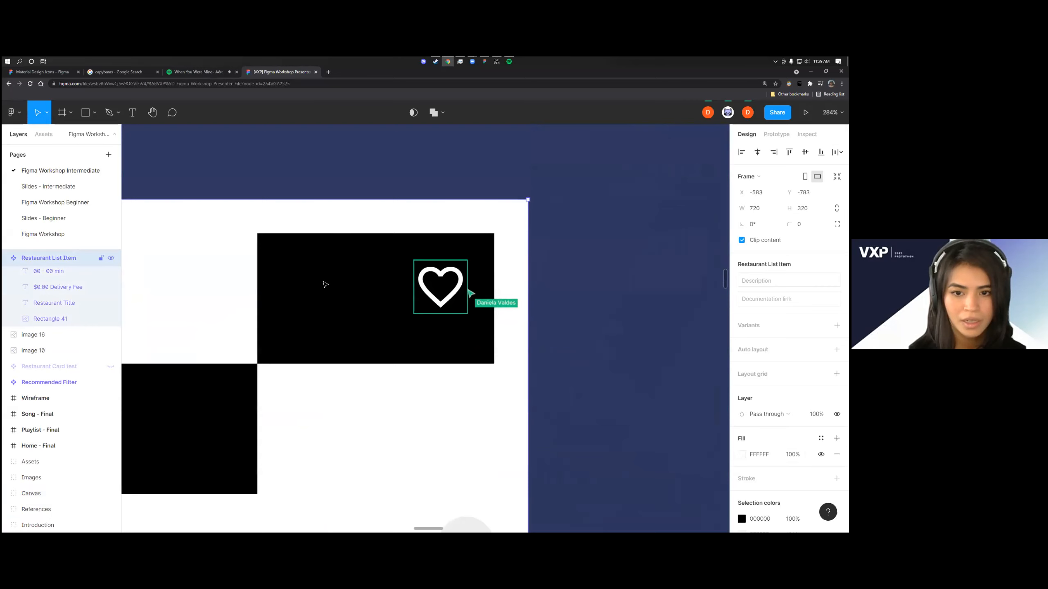
# Insert the outlined heart found under "favorite" in the Material Design Icons plugin, and close the plugin
pyautogui.rightClick(590, 232)
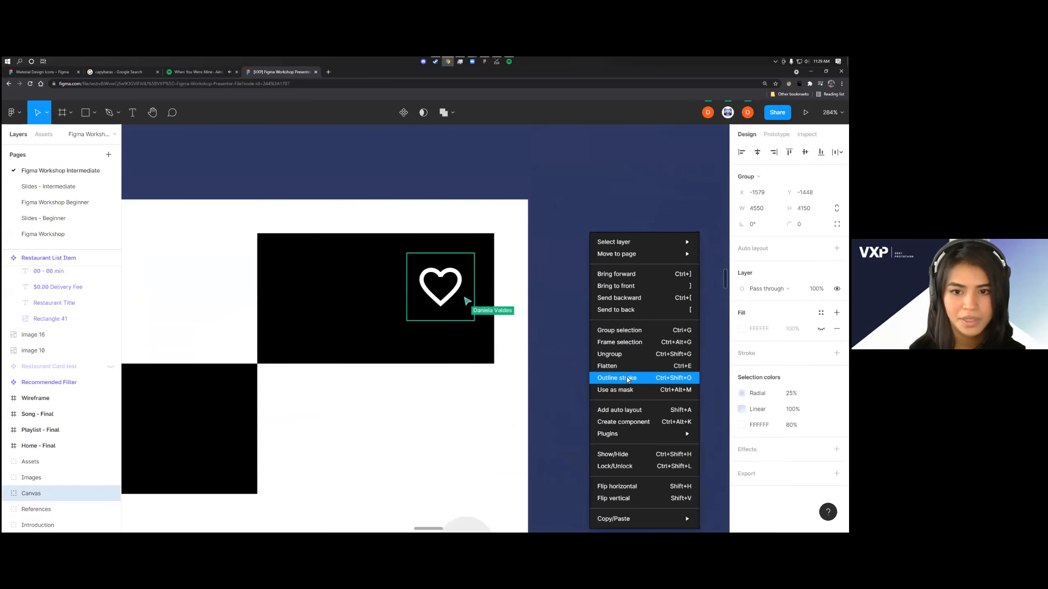
pyautogui.moveTo(607, 433)
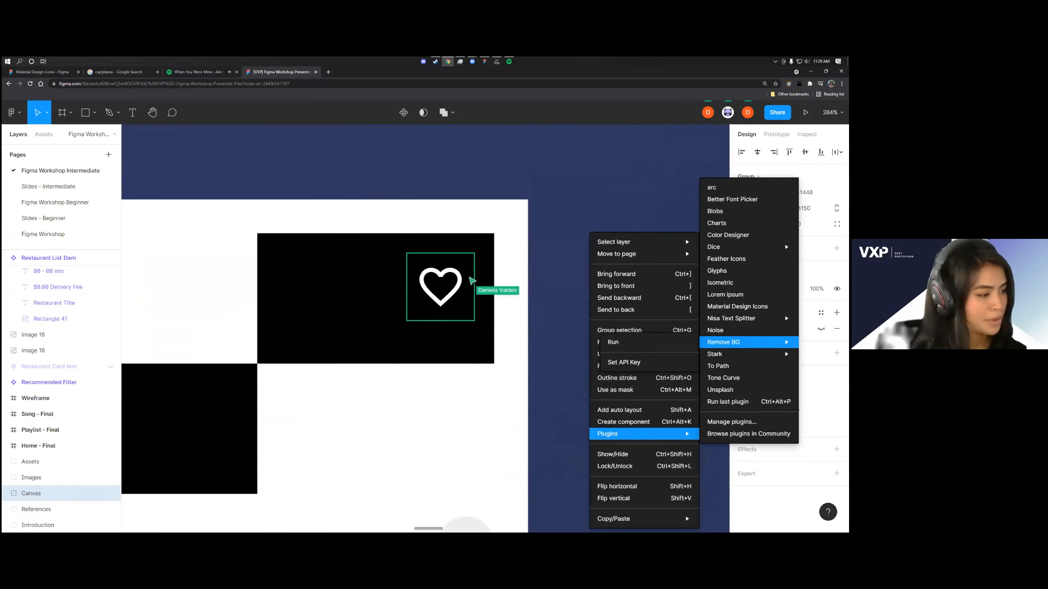
pyautogui.click(737, 306)
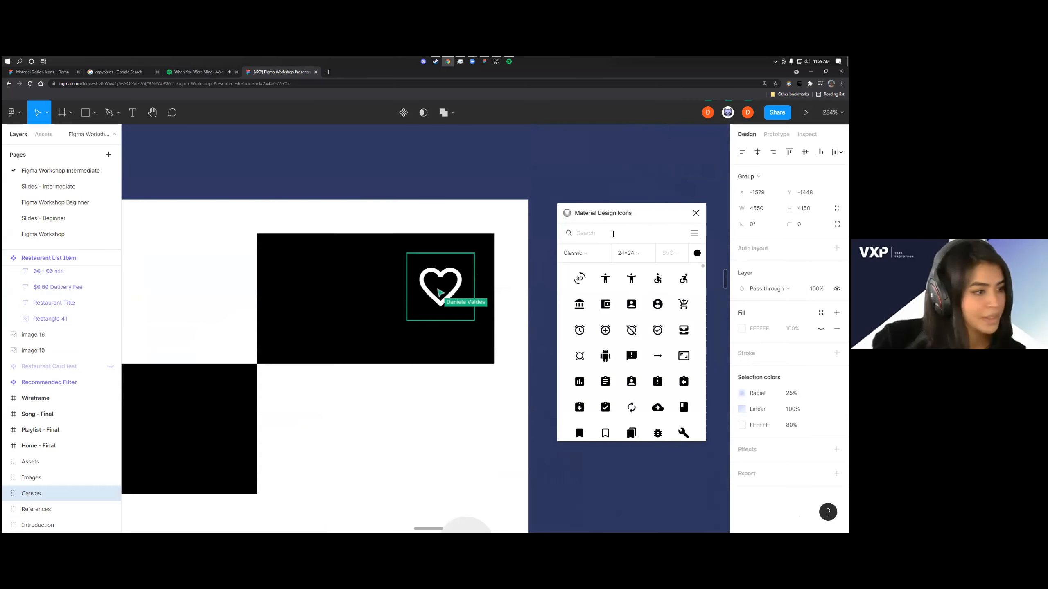
pyautogui.write('favorite')
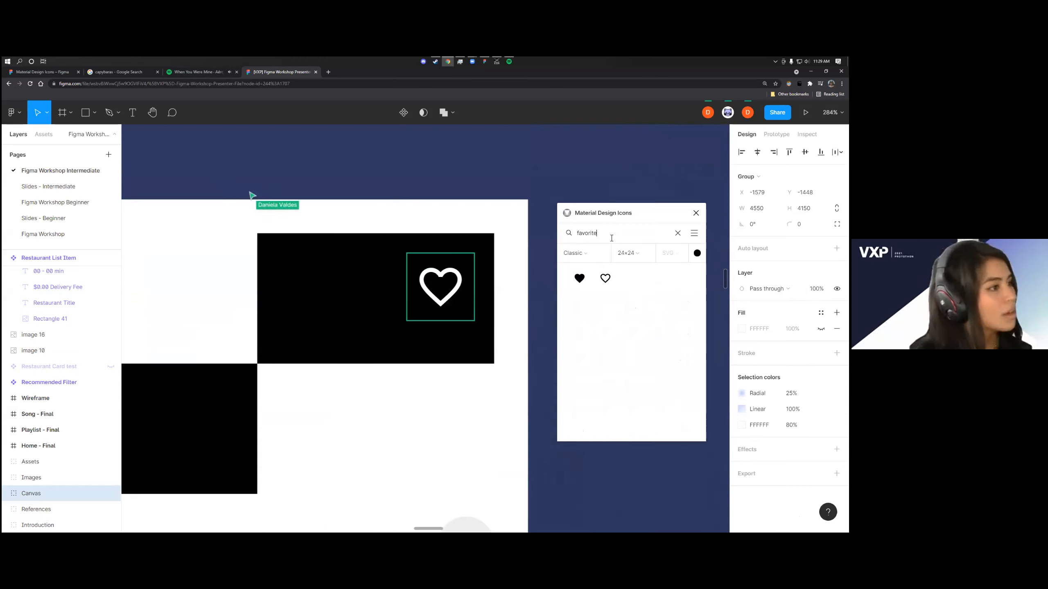
pyautogui.click(605, 278)
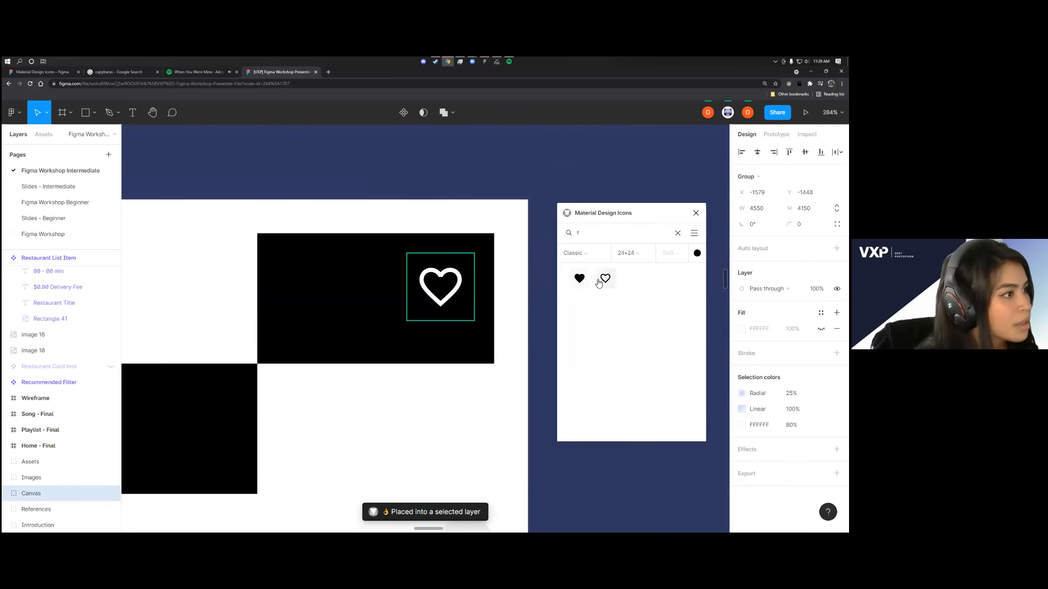
pyautogui.moveTo(573, 204); pyautogui.dragTo(564, 181)
pyautogui.scroll(-5, 522, 257)
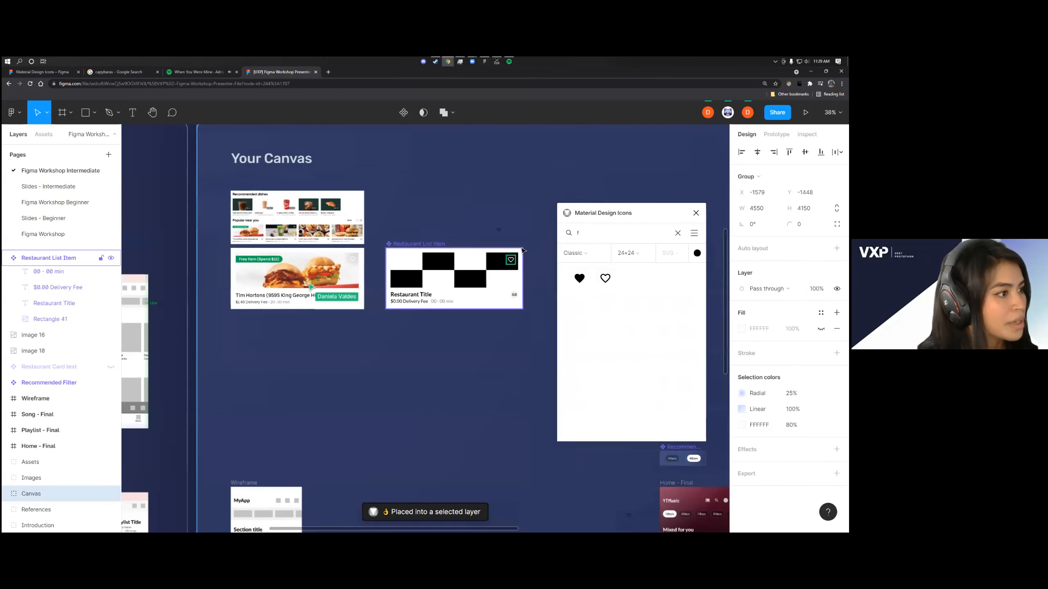
pyautogui.click(696, 213)
# Set the fill of the inserted favorite_border icon's heart vector to red E82F2F
pyautogui.scroll(3, 566, 224)
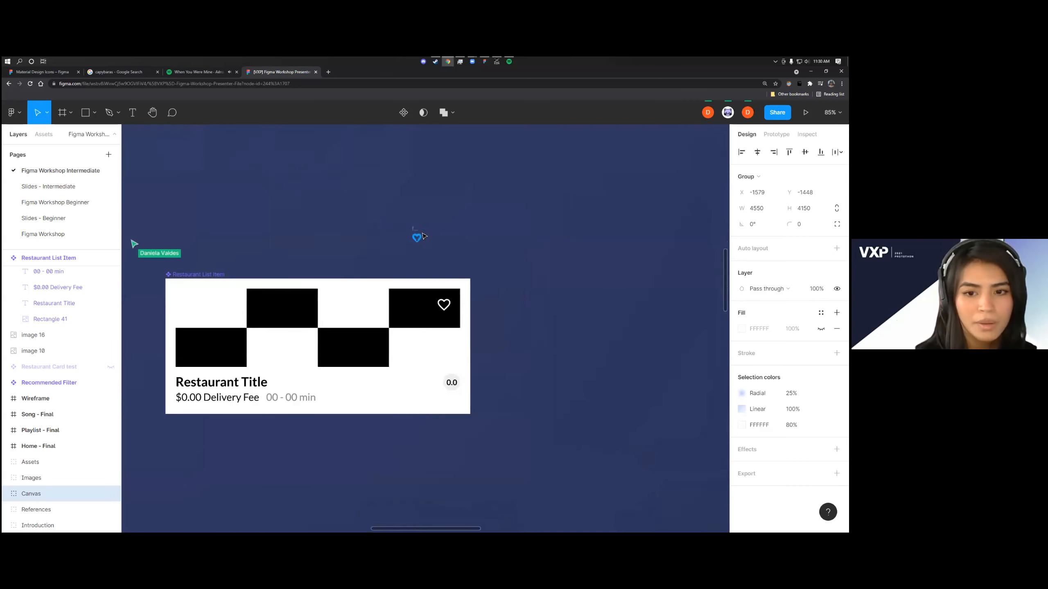
pyautogui.click(418, 233)
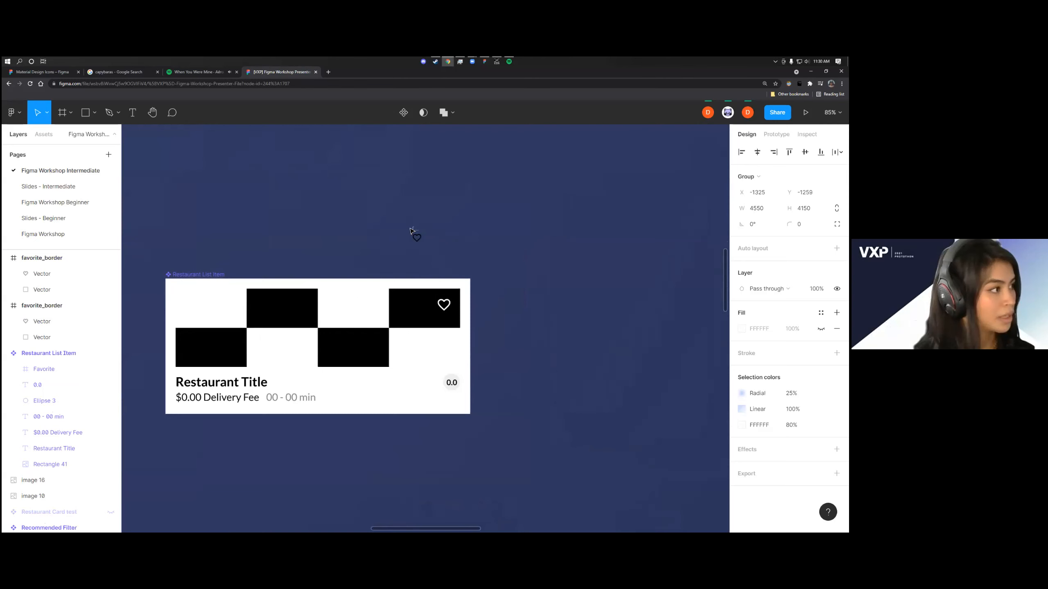
pyautogui.scroll(3, 416, 232)
pyautogui.click(421, 242)
pyautogui.scroll(5, 423, 246)
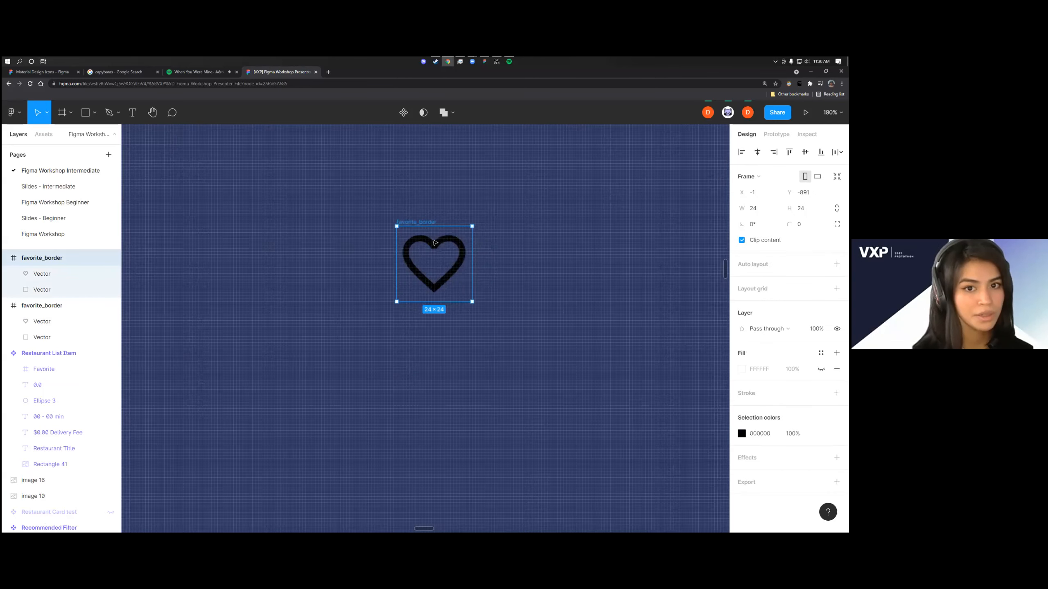
pyautogui.click(741, 368)
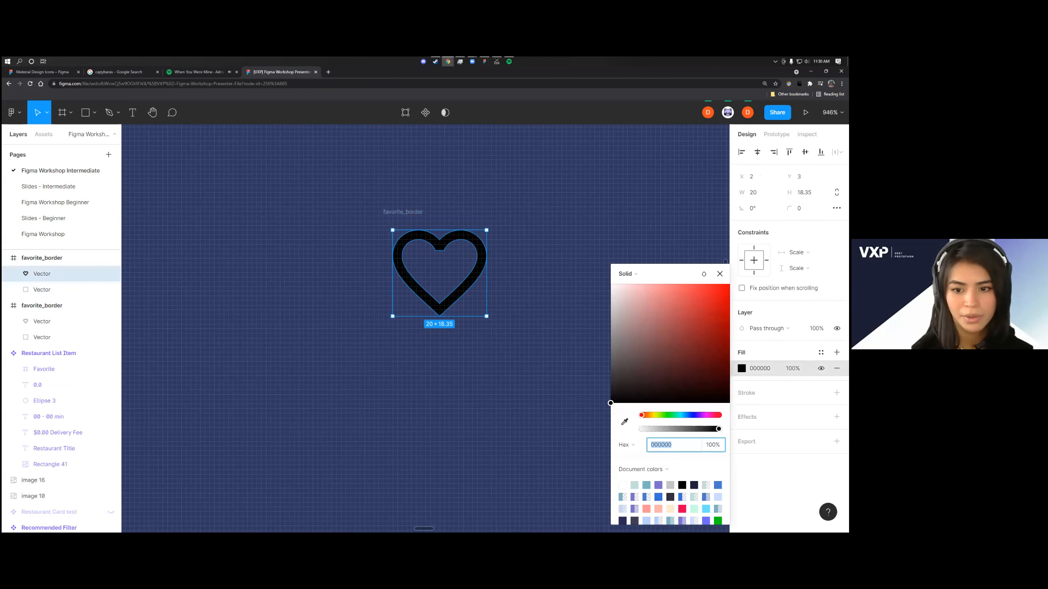
pyautogui.write('E82F2F')
pyautogui.press('Return')
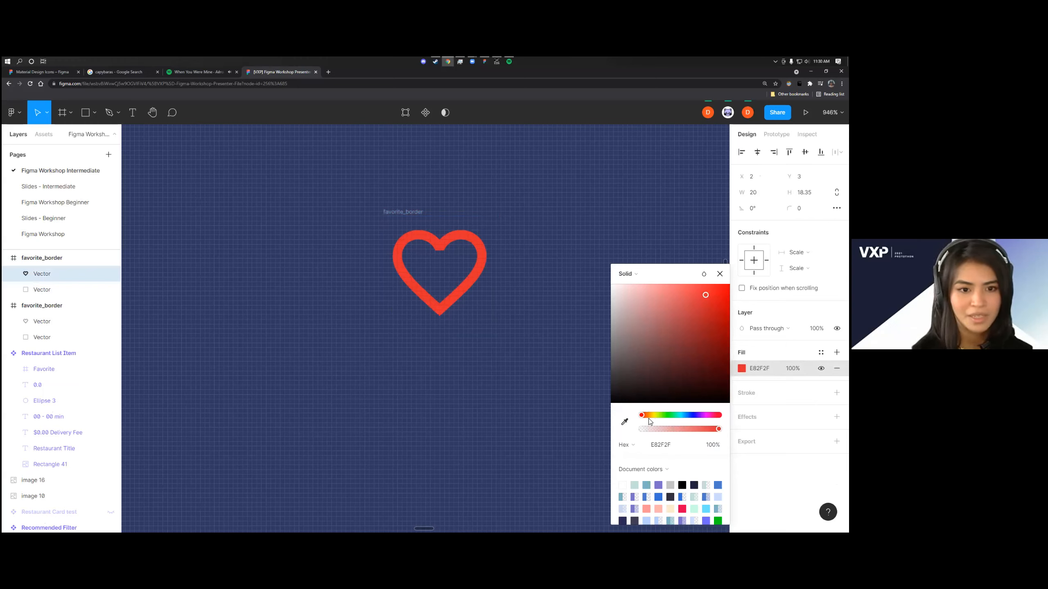
# Change the heart vector's fill to a near-white color at full opacity
pyautogui.click(643, 430)
pyautogui.click(611, 286)
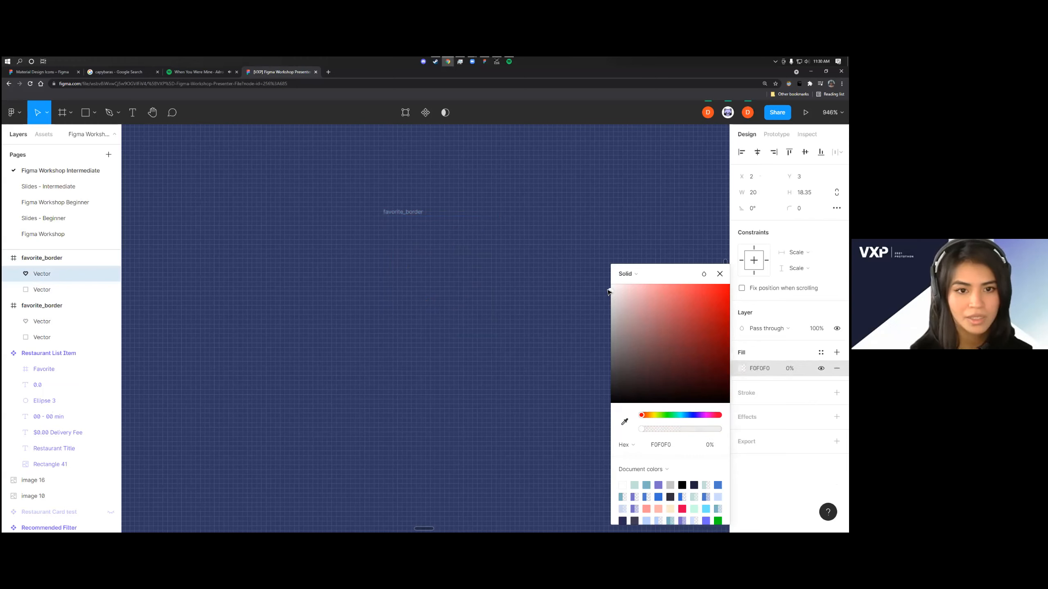
pyautogui.moveTo(643, 430); pyautogui.dragTo(722, 431)
# Delete the loose heart icon above the restaurant card and resume following the presenter's view
pyautogui.click(488, 382)
pyautogui.scroll(-3, 488, 380)
pyautogui.moveTo(518, 401); pyautogui.dragTo(423, 271)
pyautogui.press('Delete')
pyautogui.scroll(-3, 476, 380)
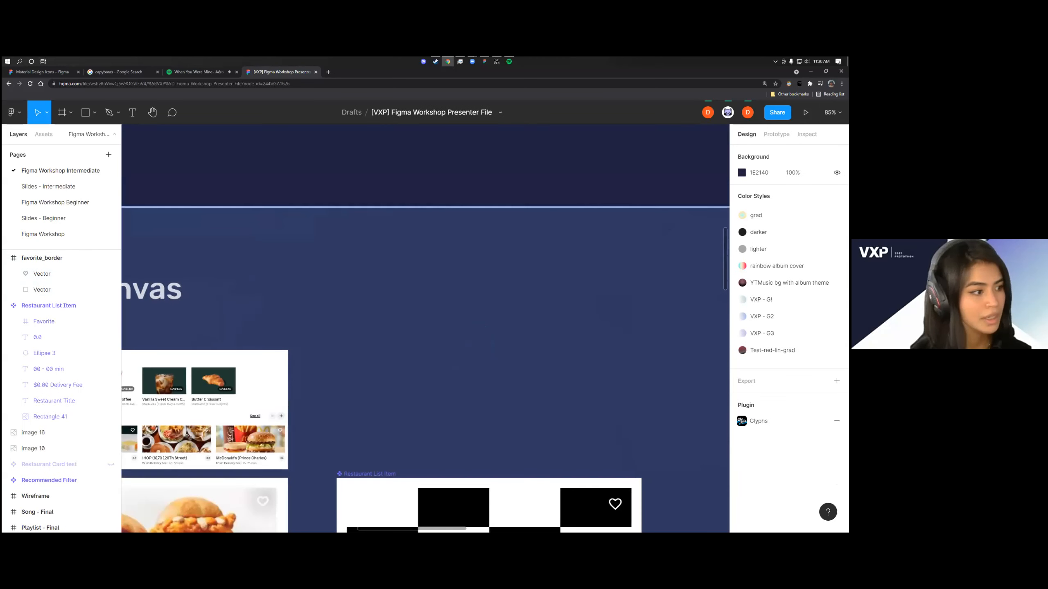
pyautogui.click(728, 112)
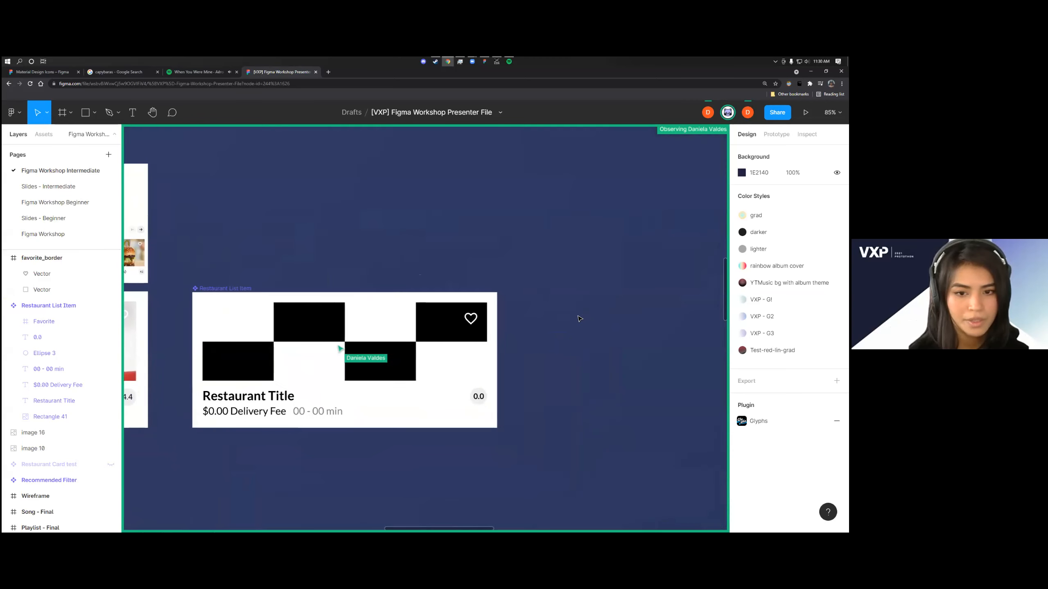
# Duplicate the Restaurant List Item component as an instance directly below the original and clear the selection
pyautogui.hscroll(-3, 381, 335)
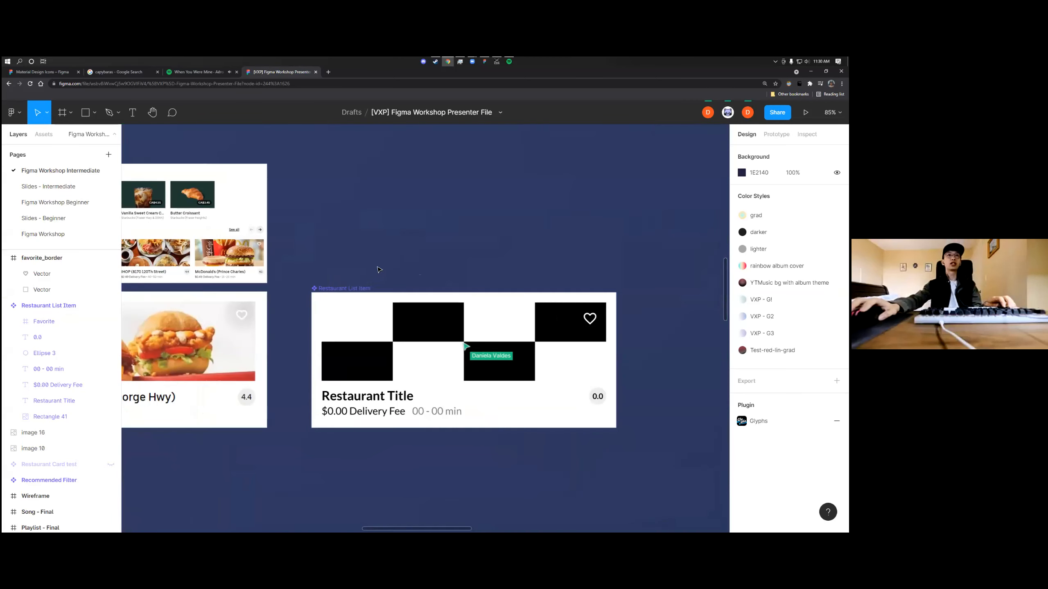
pyautogui.keyDown('alt'); pyautogui.moveTo(356, 290); pyautogui.dragTo(376, 449); pyautogui.keyUp('alt')
pyautogui.scroll(-5, 448, 434)
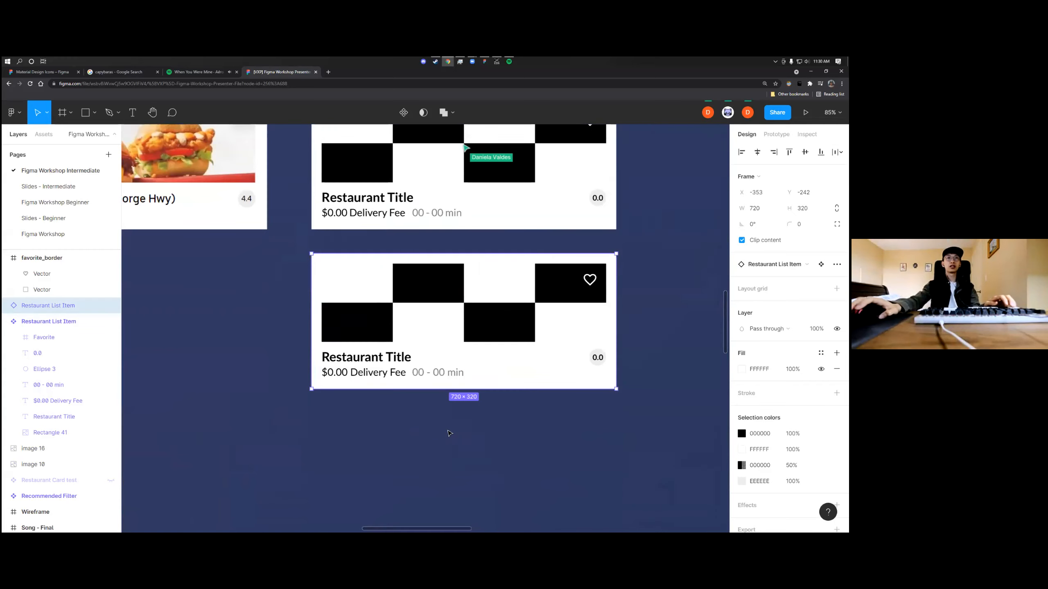
pyautogui.scroll(-1, 450, 433)
pyautogui.click(510, 438)
pyautogui.scroll(3, 463, 422)
pyautogui.scroll(2, 431, 410)
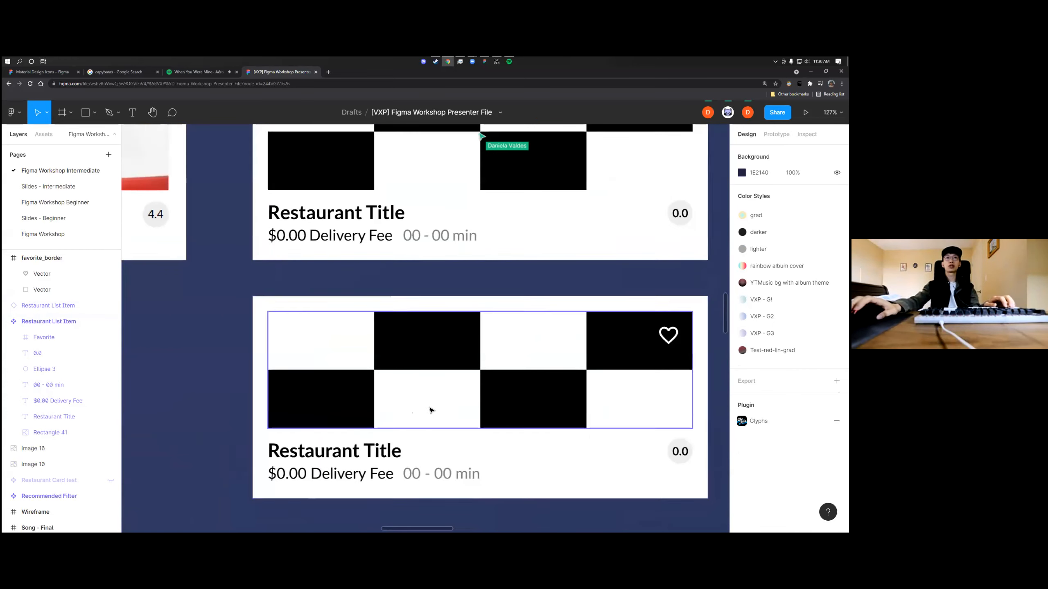
pyautogui.scroll(-3, 431, 410)
pyautogui.hscroll(1, 429, 414)
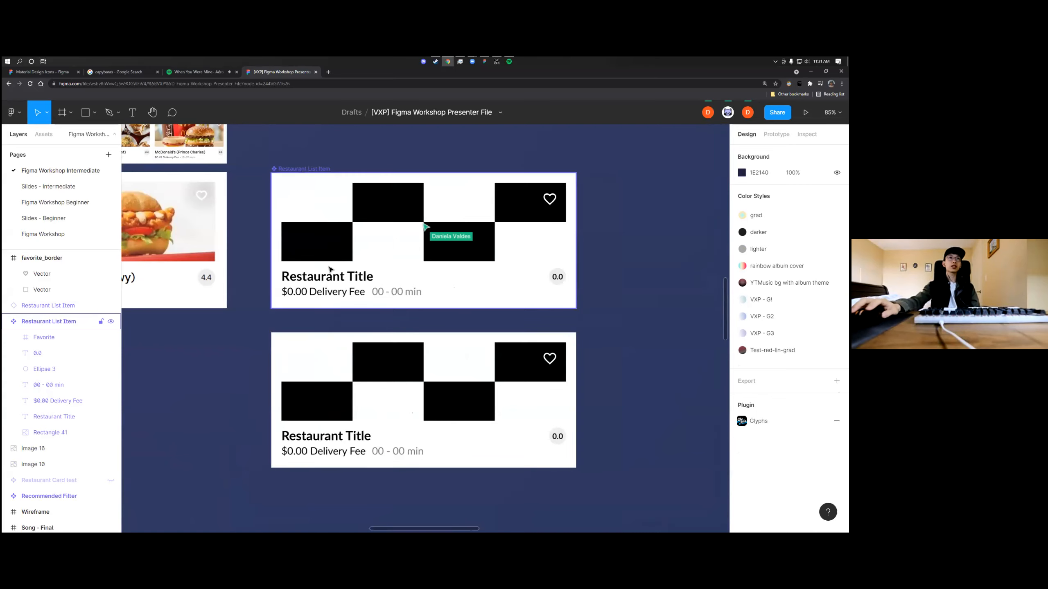
# Change the title text in the main restaurant card component to "Resto Title"
pyautogui.click(326, 281)
pyautogui.doubleClick(326, 280)
pyautogui.doubleClick(325, 279)
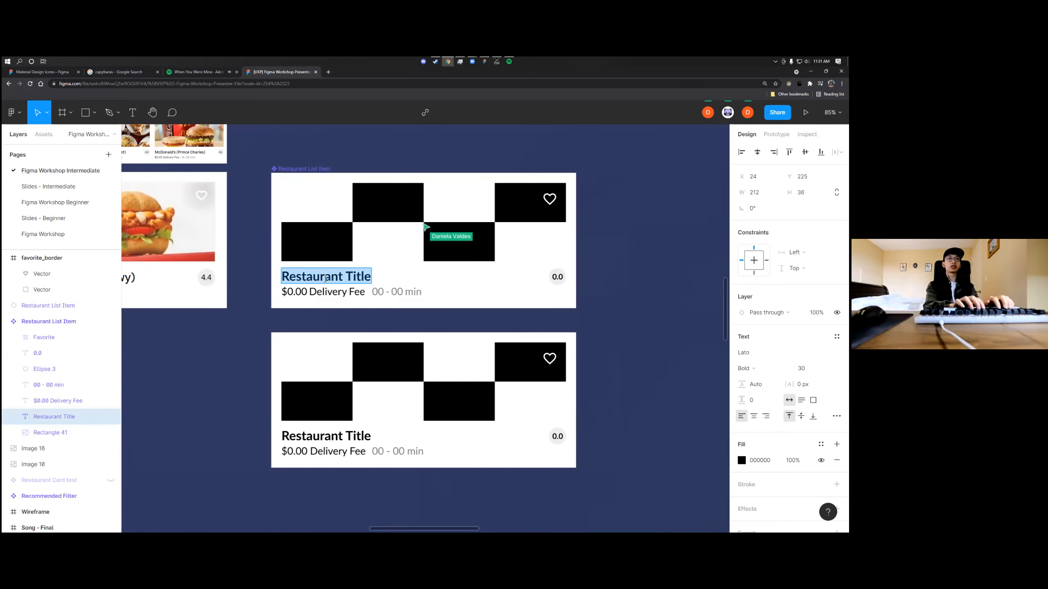
pyautogui.write('Resto')
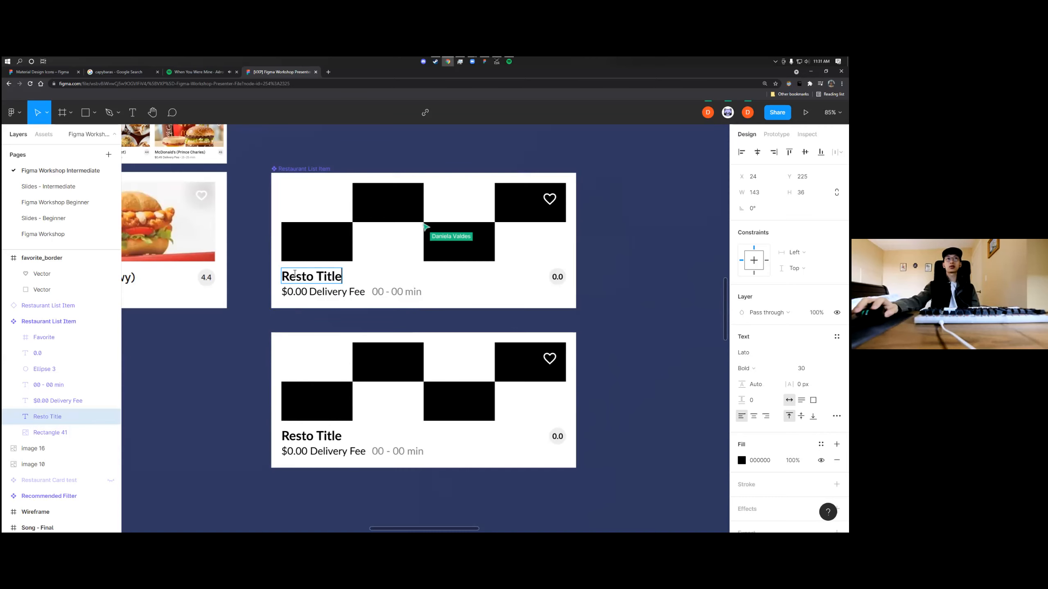
pyautogui.click(291, 336)
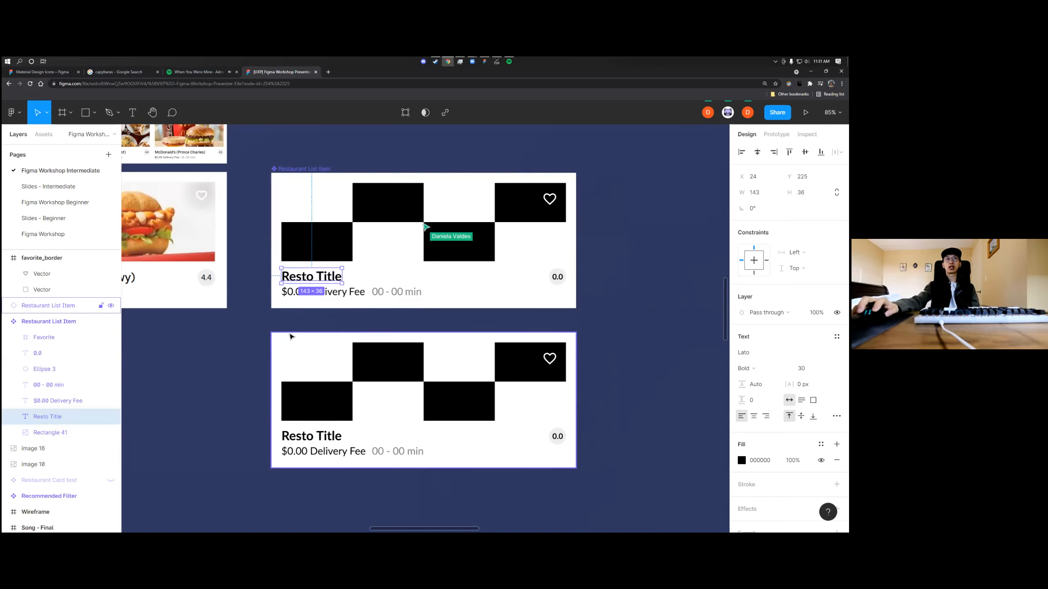
# Duplicate the restaurant card instance directly below itself as a second instance
pyautogui.moveTo(295, 347); pyautogui.dragTo(292, 492)
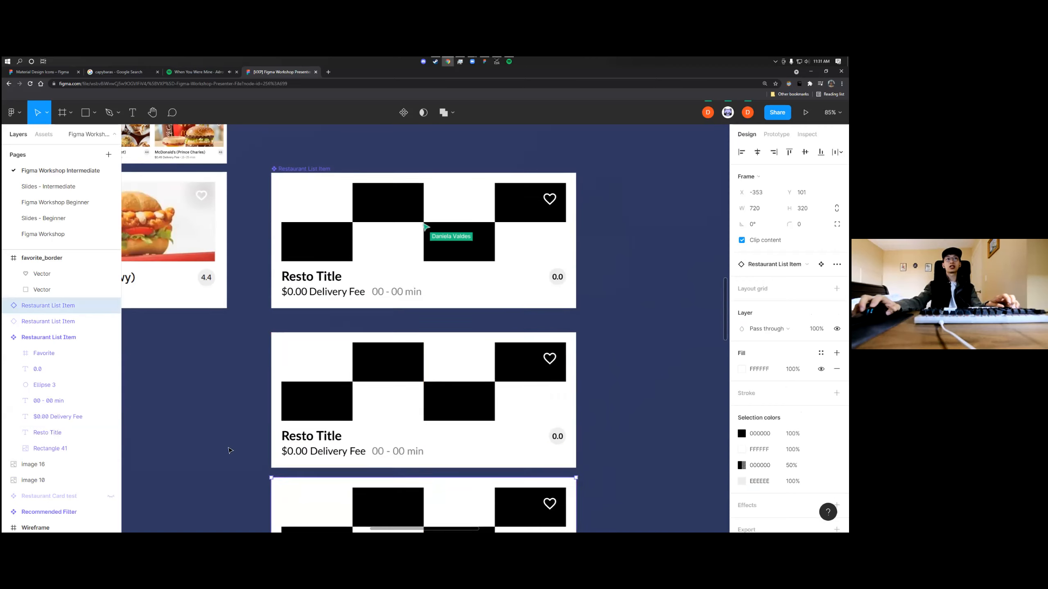
pyautogui.scroll(-4, 297, 223)
pyautogui.scroll(2, 307, 199)
# Replace the main component's title text with "Abstract Title" and clear the selection
pyautogui.doubleClick(307, 198)
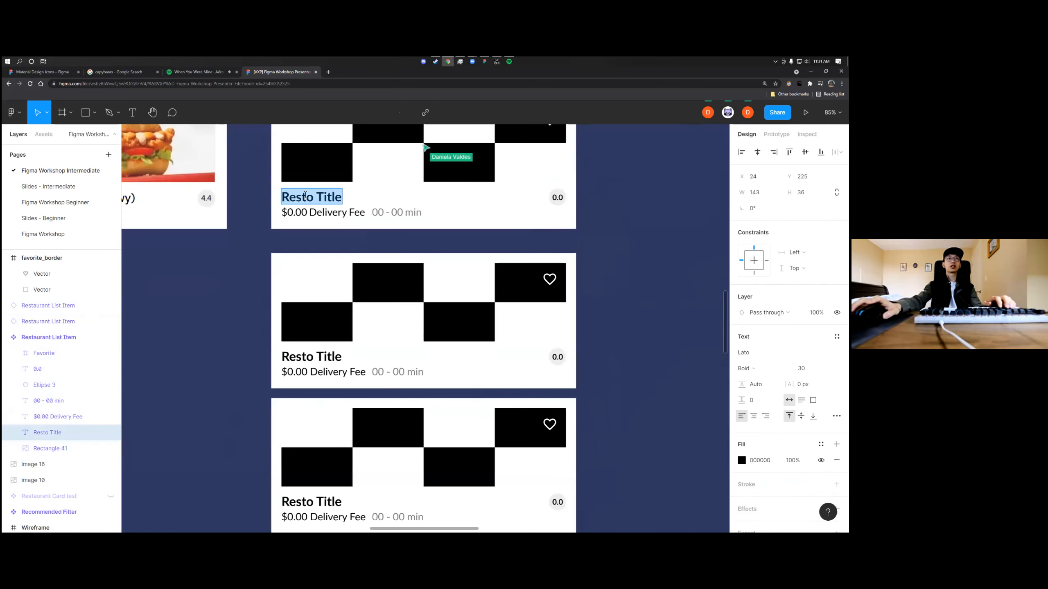
pyautogui.write('Abstract')
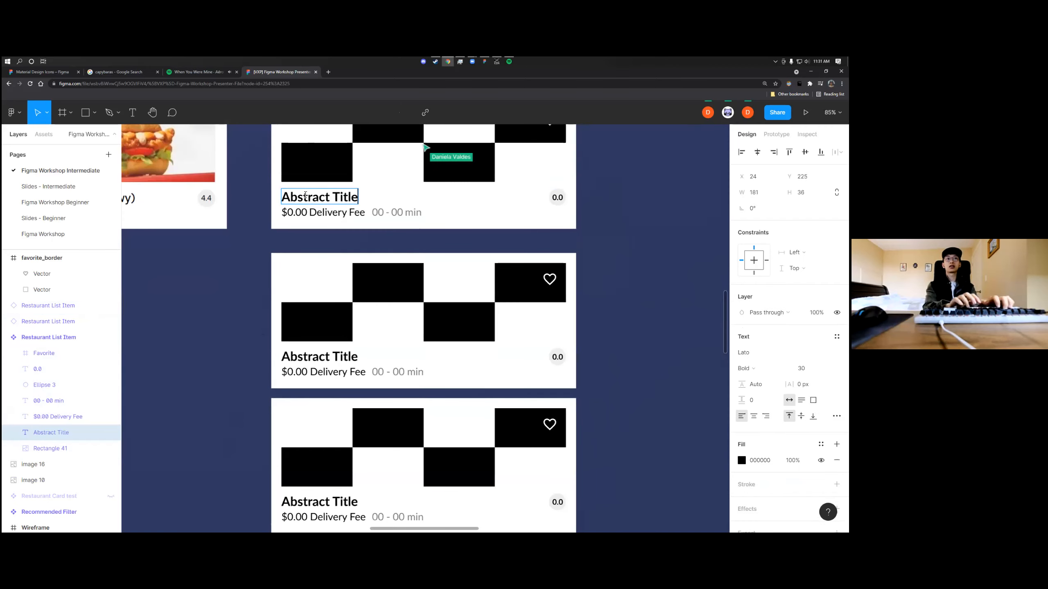
pyautogui.click(213, 294)
pyautogui.scroll(-2, 239, 318)
pyautogui.click(217, 333)
pyautogui.hscroll(-3, 259, 328)
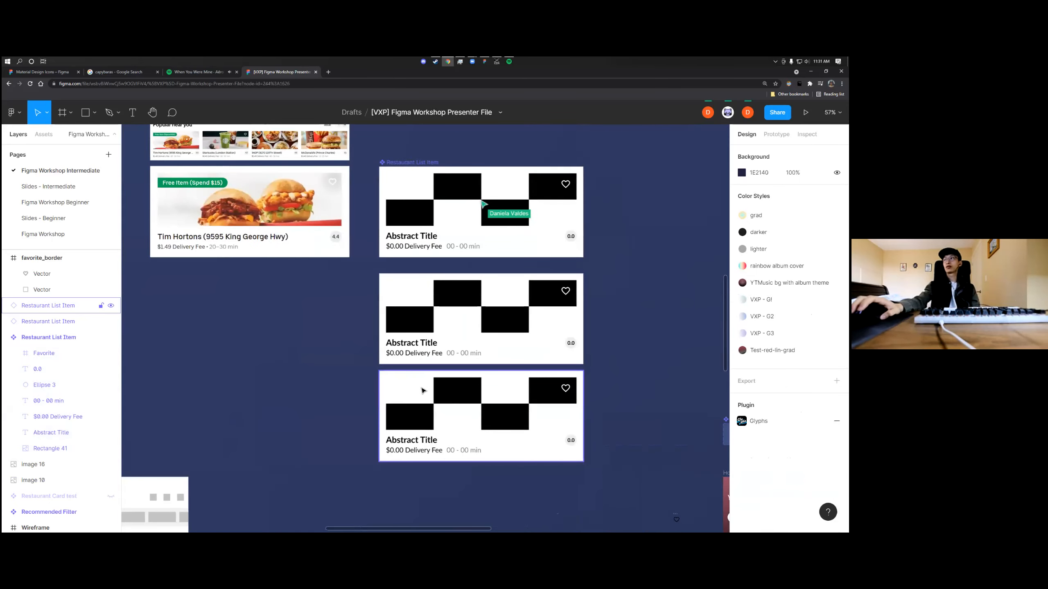
# Delete both restaurant card instances below the main component and resume following the presenter's view
pyautogui.click(449, 393)
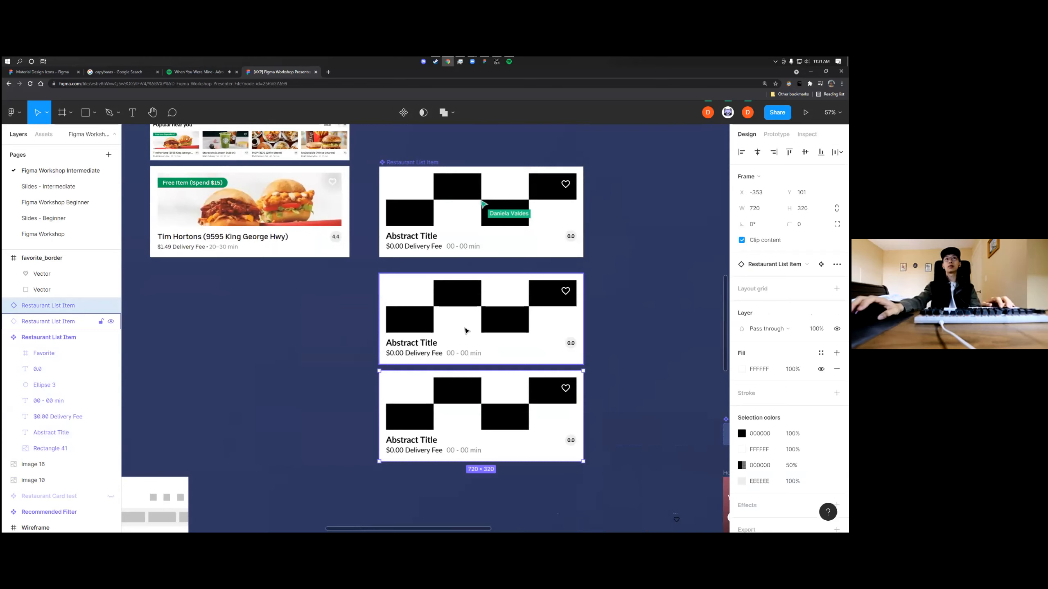
pyautogui.keyDown('shift'); pyautogui.click(466, 331); pyautogui.keyUp('shift')
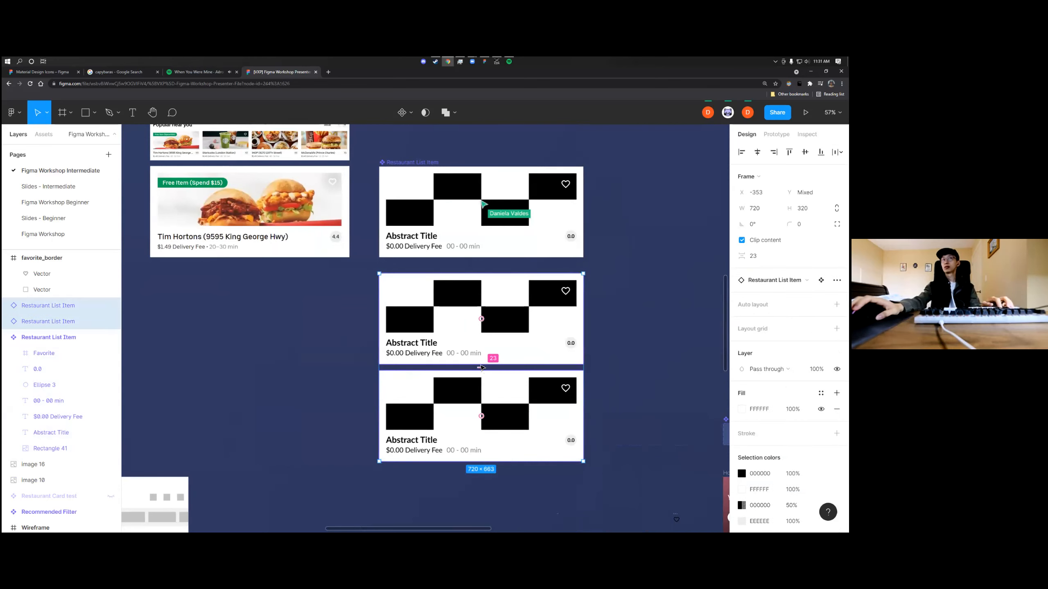
pyautogui.press('Delete')
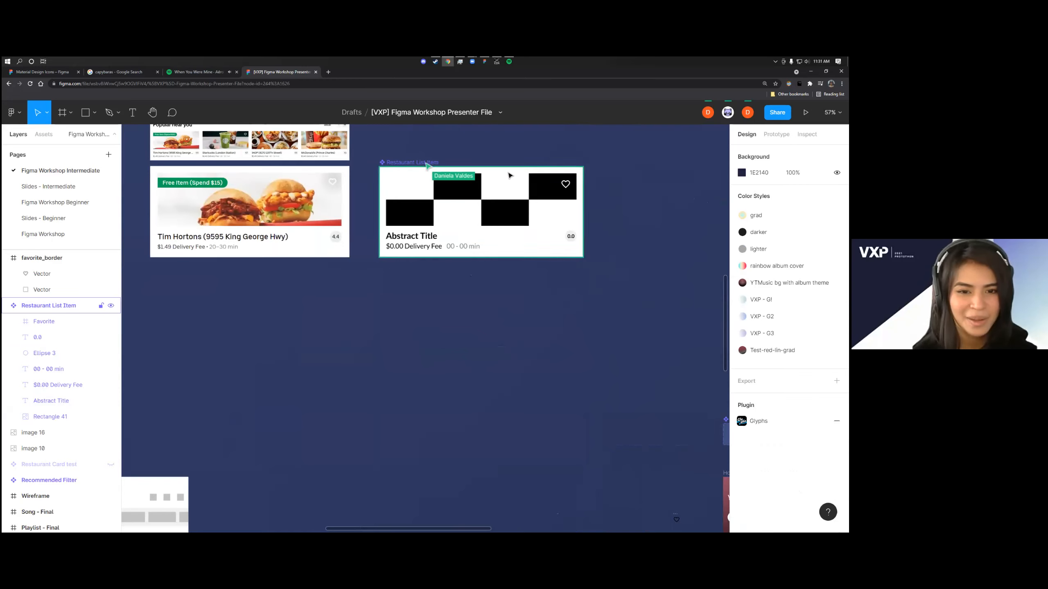
pyautogui.click(727, 112)
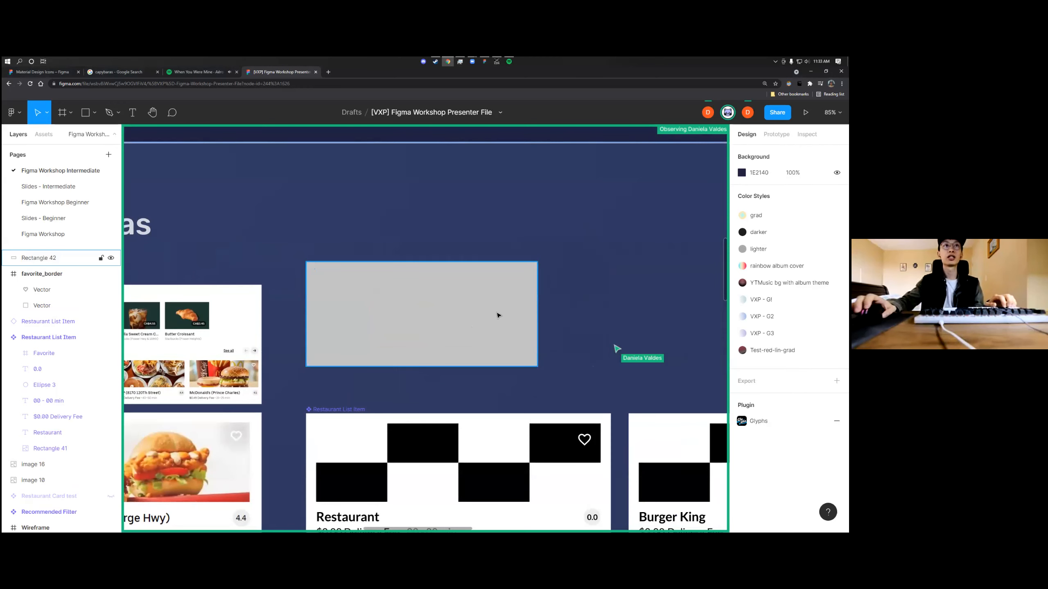
# Set the solid fill of the gray rectangle above the restaurant card to green 49A07C
pyautogui.click(516, 315)
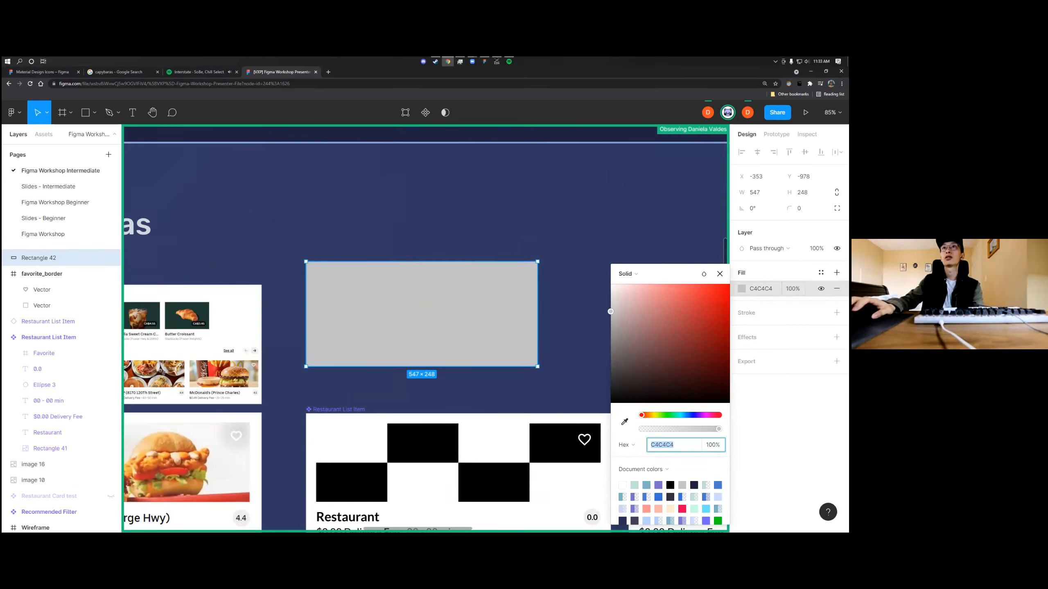
pyautogui.click(638, 275)
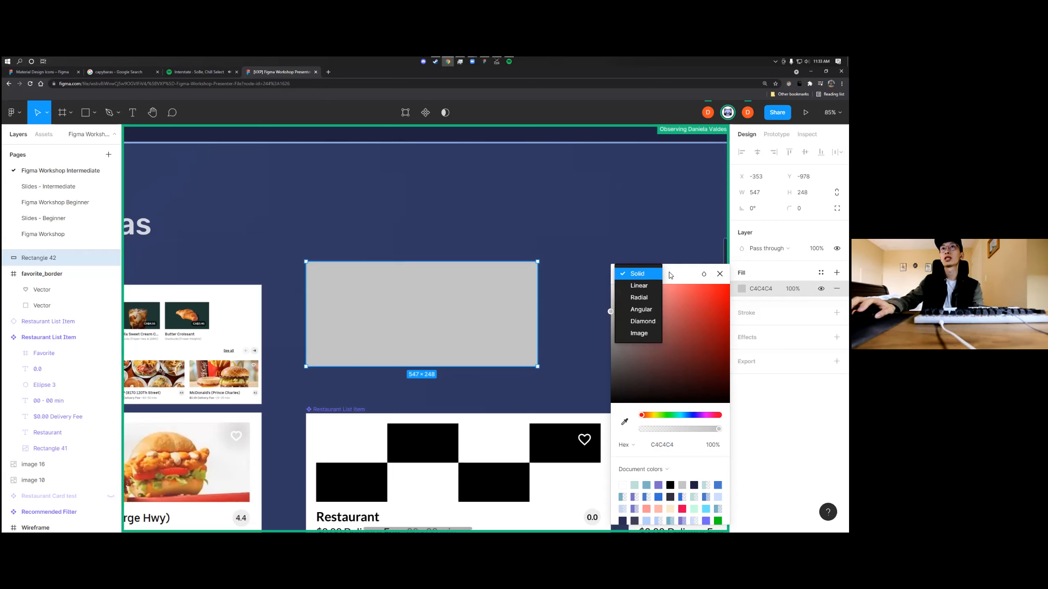
pyautogui.click(667, 317)
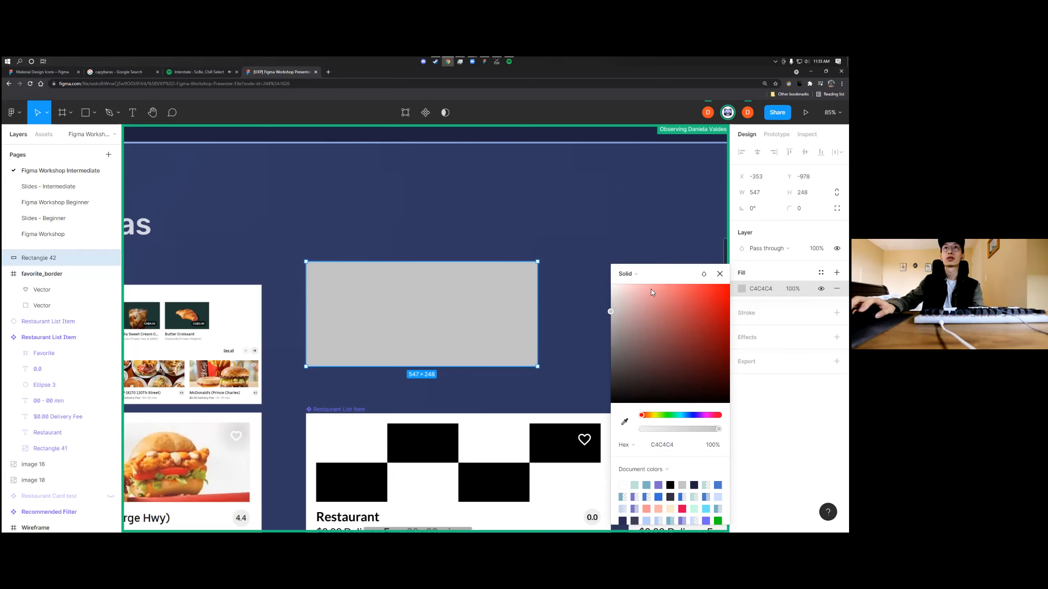
pyautogui.click(665, 319)
pyautogui.moveTo(665, 319)
pyautogui.mouseDown()
pyautogui.moveTo(685, 321)
pyautogui.moveTo(676, 329)
pyautogui.mouseUp()
pyautogui.moveTo(642, 415); pyautogui.dragTo(674, 415)
# Switch the rectangle's fill type to Image, keeping the default checkerboard placeholder, and close the fill settings
pyautogui.click(641, 278)
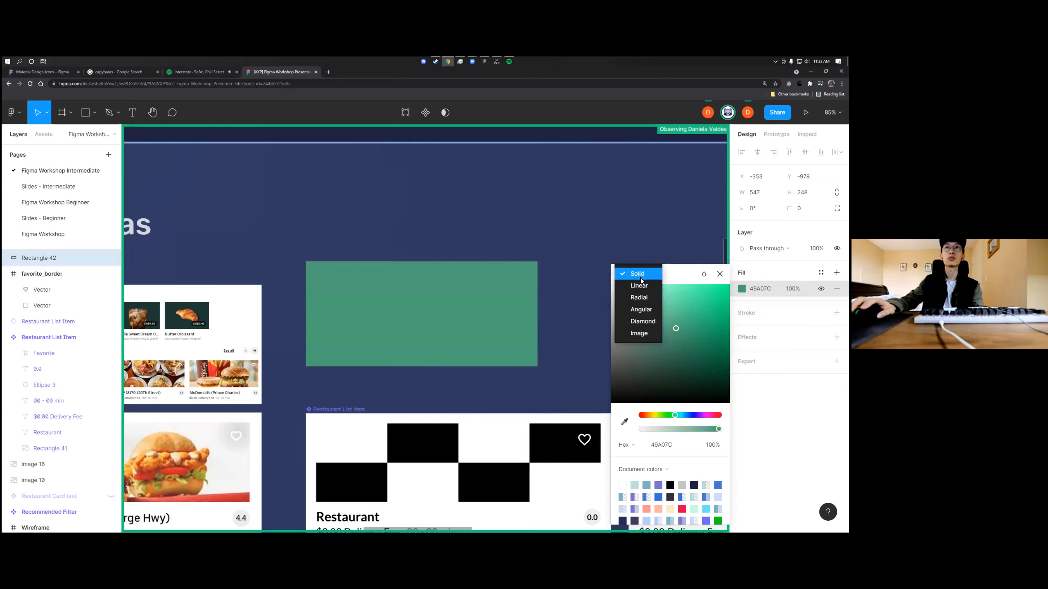
pyautogui.click(641, 334)
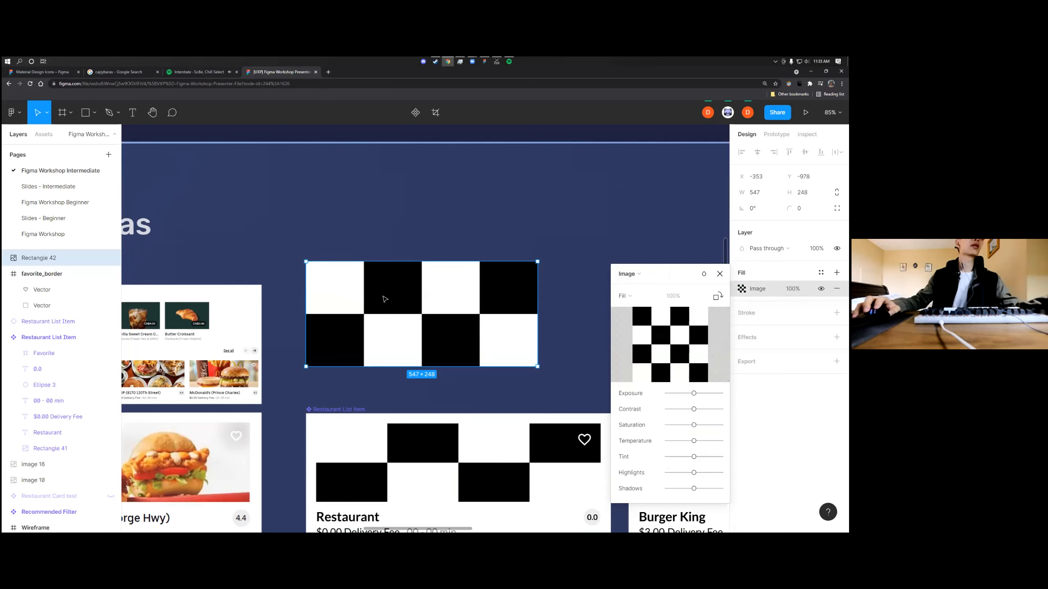
pyautogui.click(719, 275)
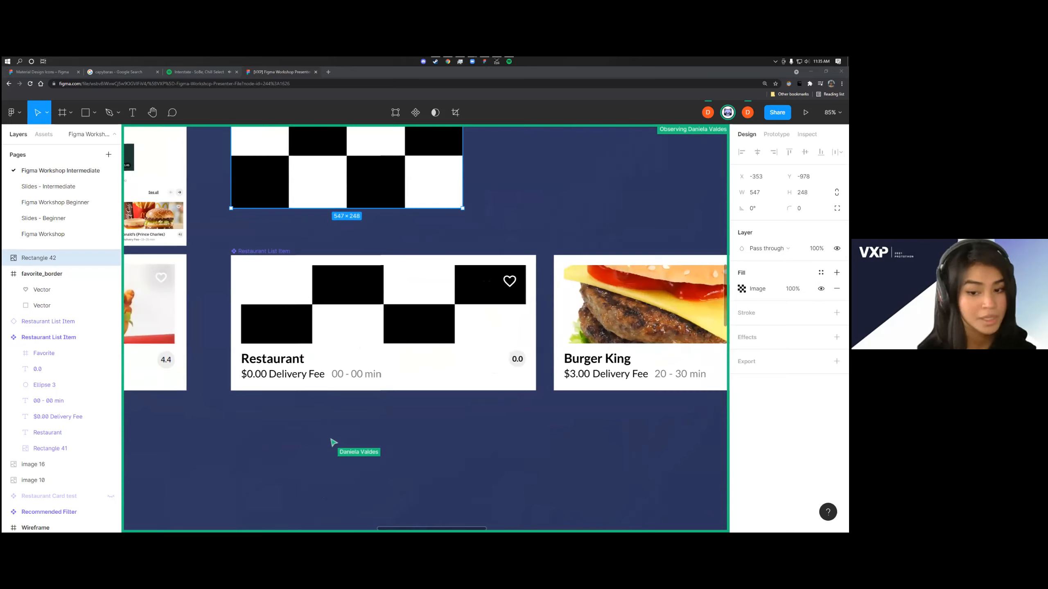
pyautogui.click(62, 72)
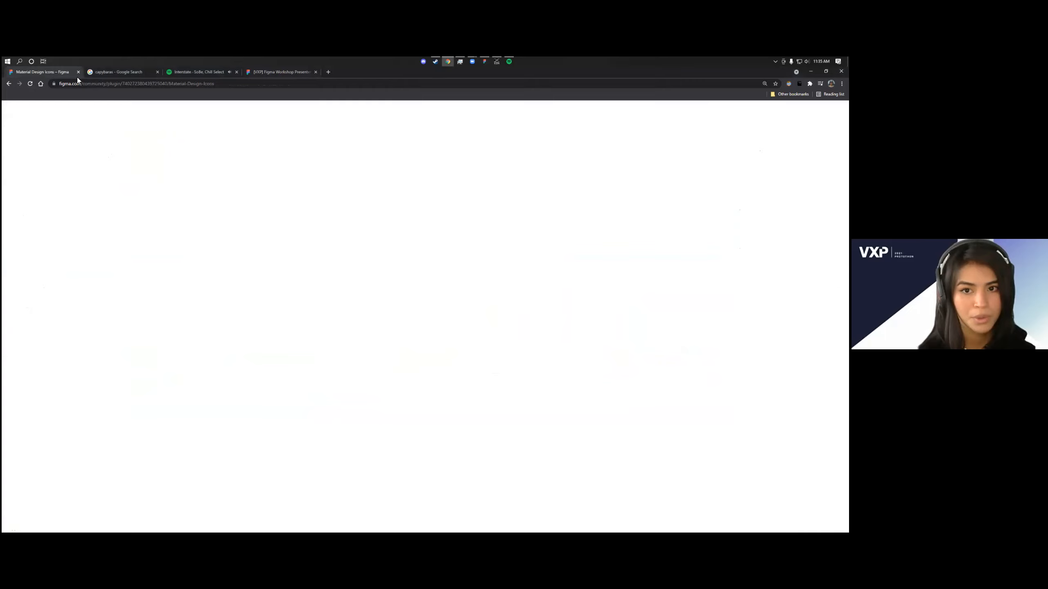
pyautogui.click(129, 83)
pyautogui.click(253, 70)
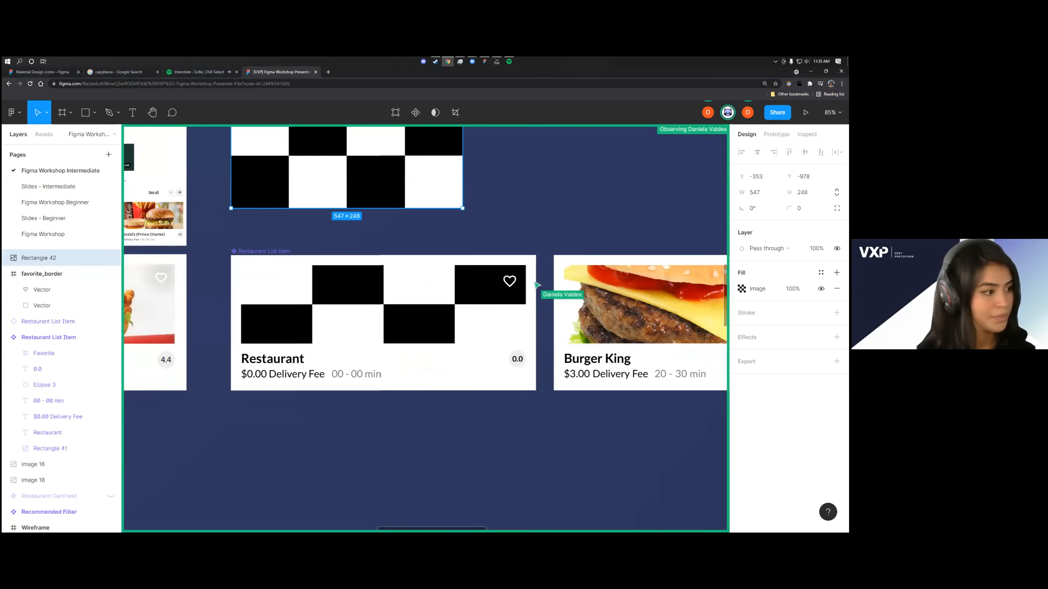
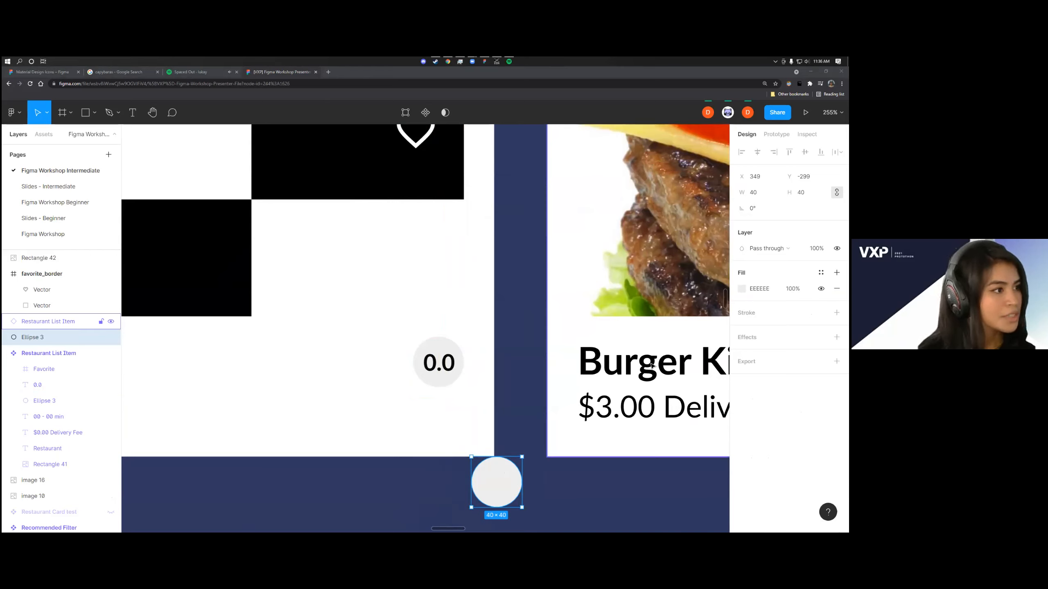
# Delete the spare 40 by 40 gray circle below the restaurant card component
pyautogui.doubleClick(435, 366)
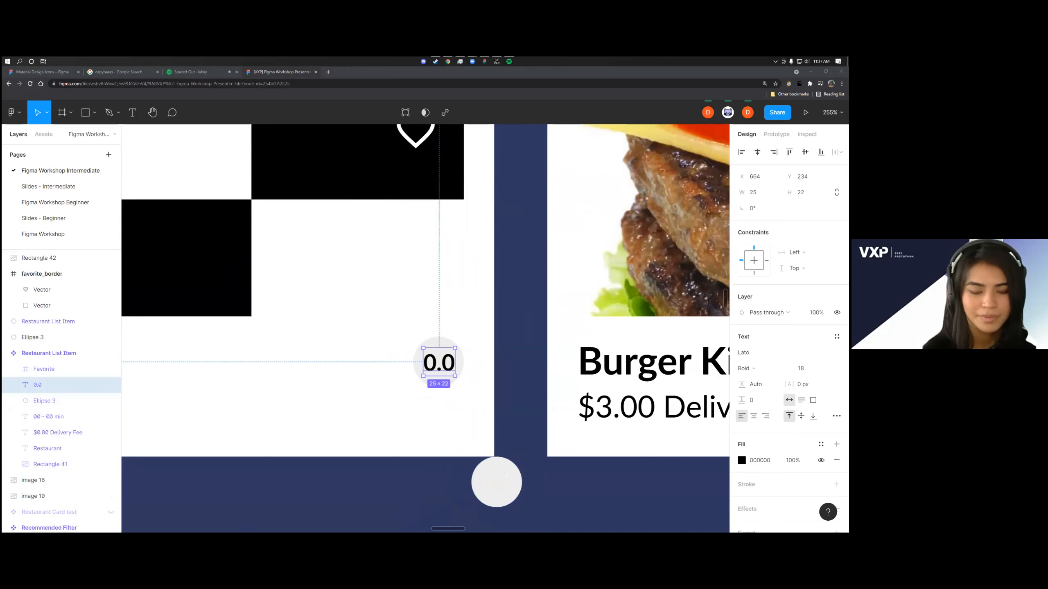
pyautogui.click(505, 477)
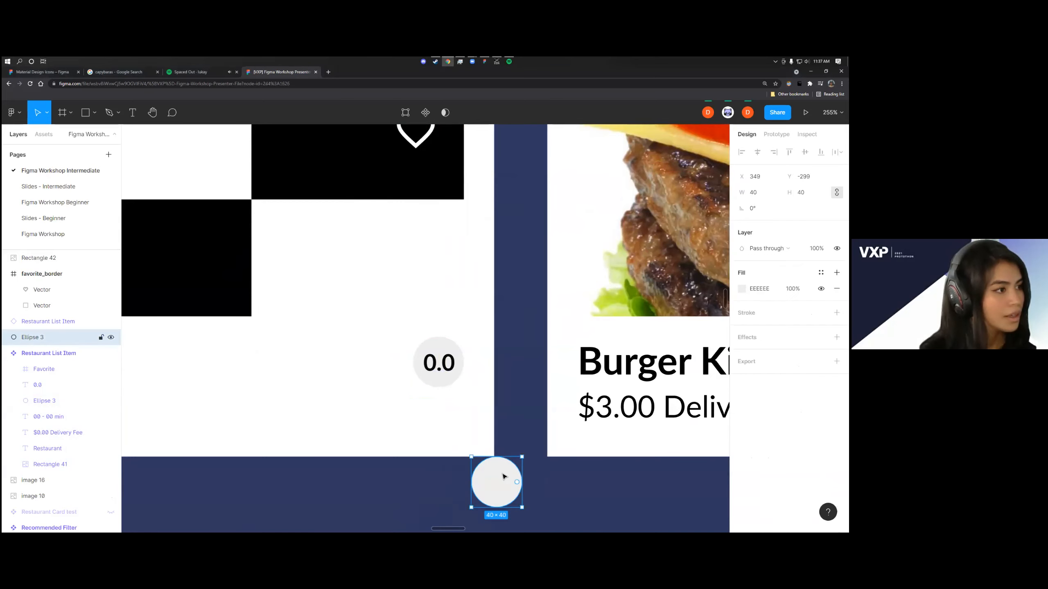
pyautogui.press('Delete')
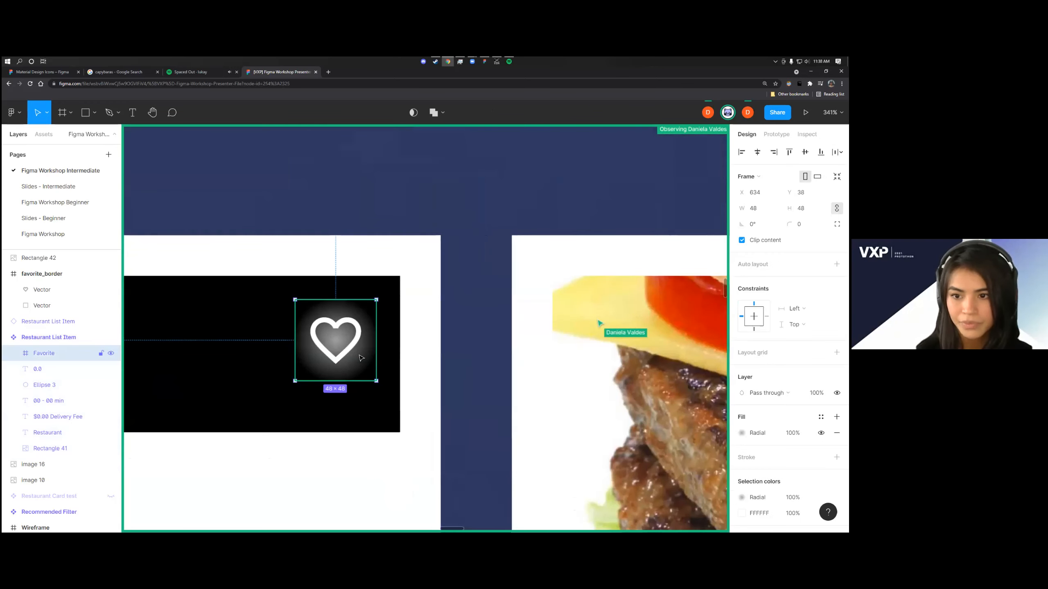
# Darken the outer stop of the Favorite frame's radial fill, set the fill opacity to 50%, and close the fill settings
pyautogui.click(741, 433)
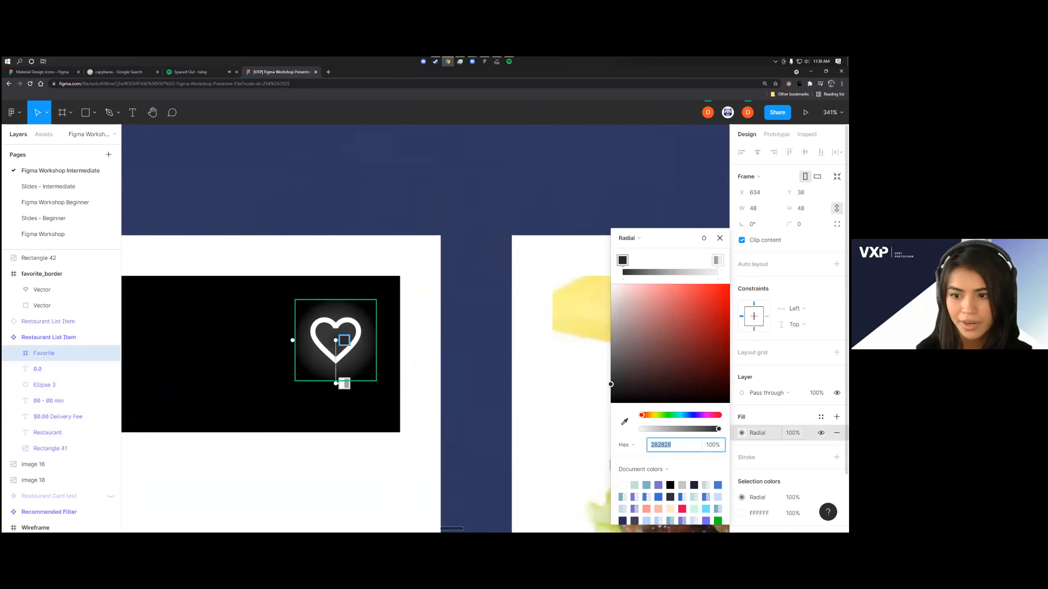
pyautogui.click(632, 240)
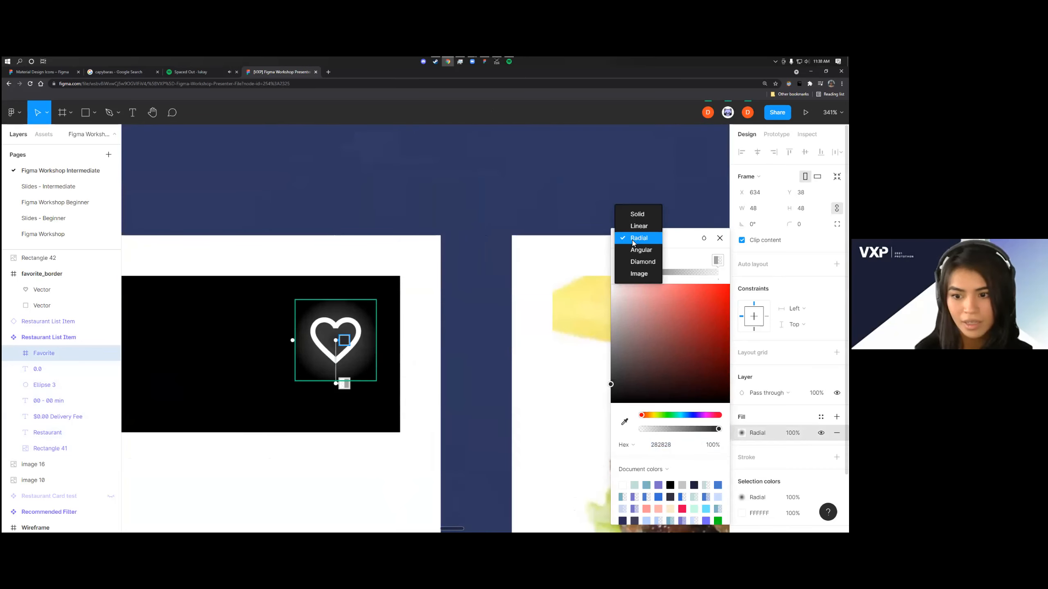
pyautogui.click(675, 243)
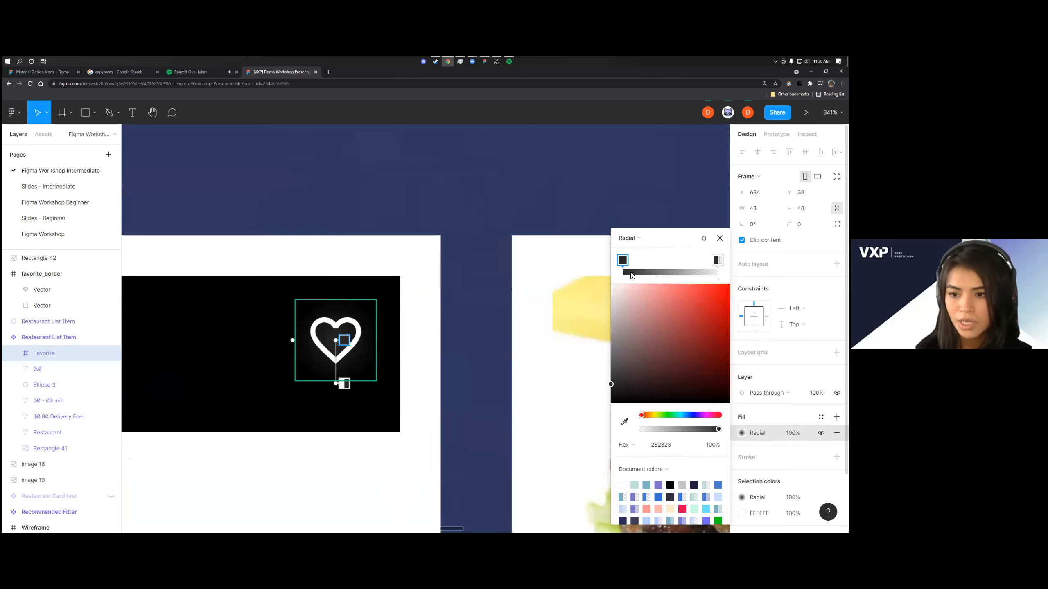
pyautogui.click(641, 239)
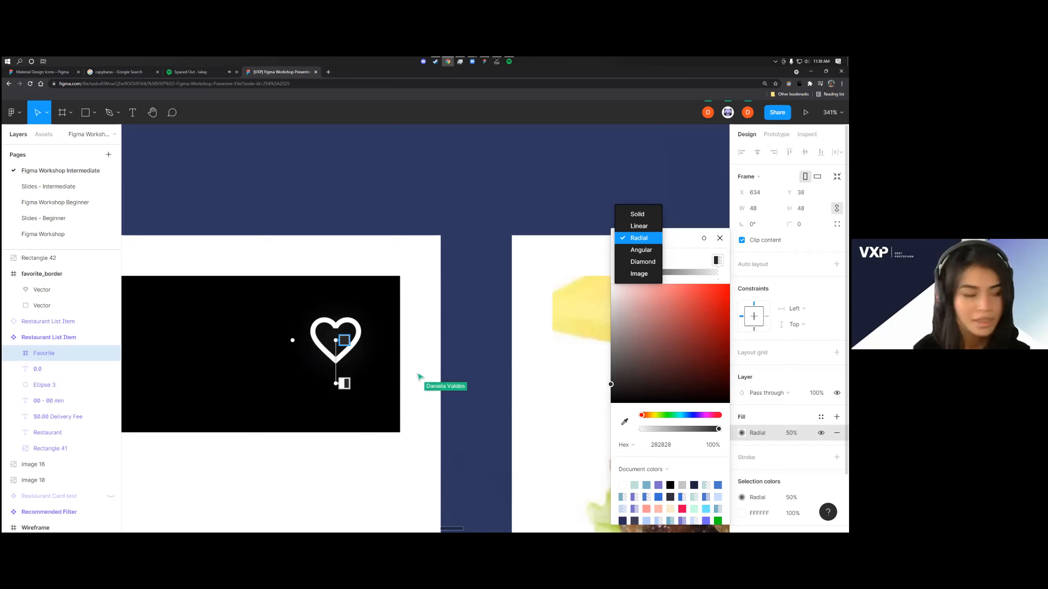
pyautogui.click(638, 238)
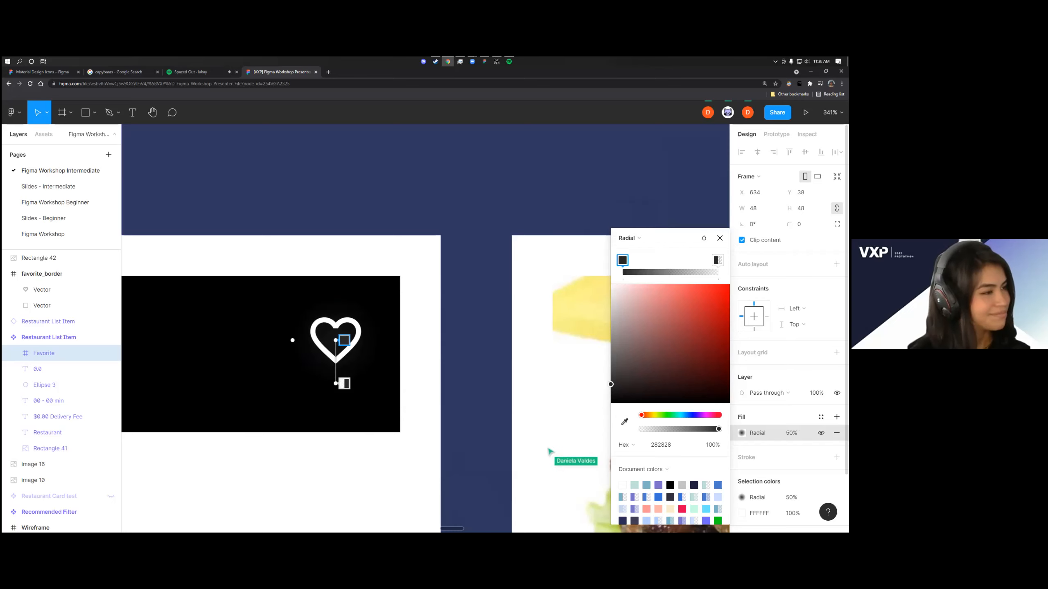
pyautogui.click(720, 238)
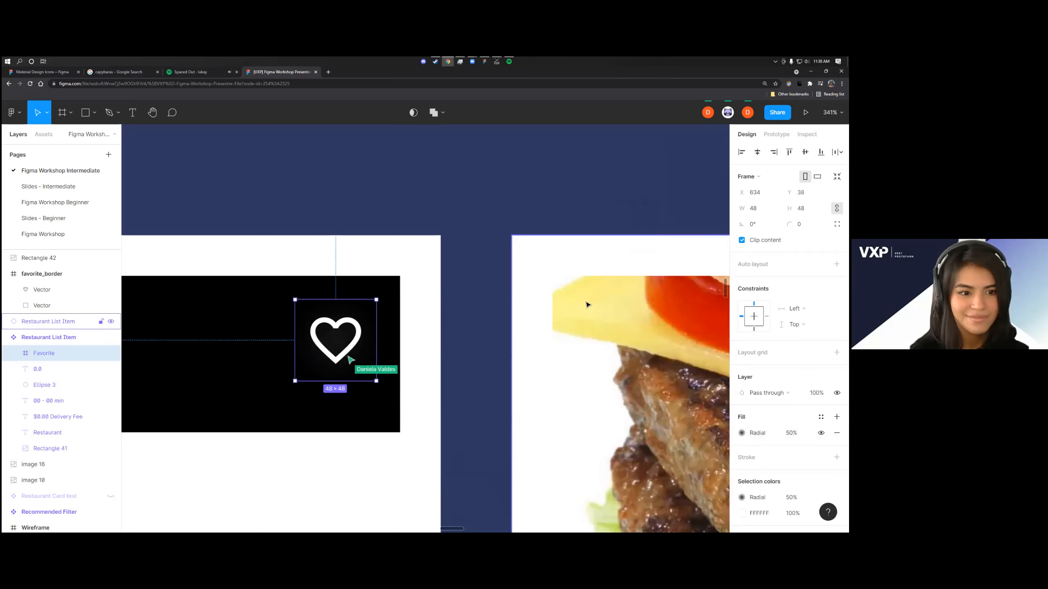
# Compare the heart icon's shading on the component, the Burger King instance and the reference card, and resume following the presenter's view
pyautogui.scroll(-6, 476, 315)
pyautogui.scroll(3, 524, 321)
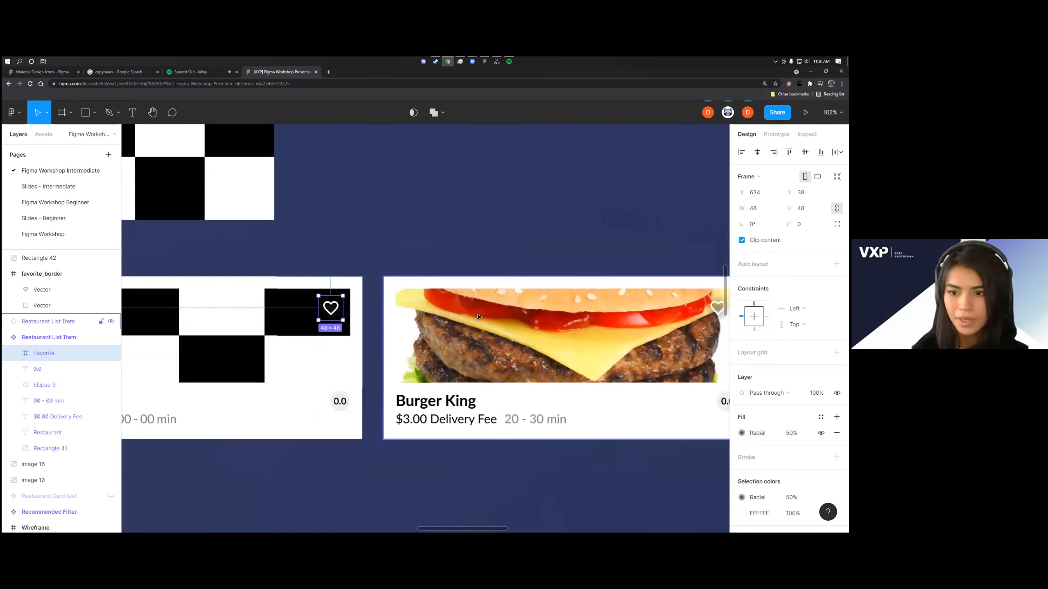
pyautogui.scroll(6, 529, 322)
pyautogui.scroll(-8, 618, 351)
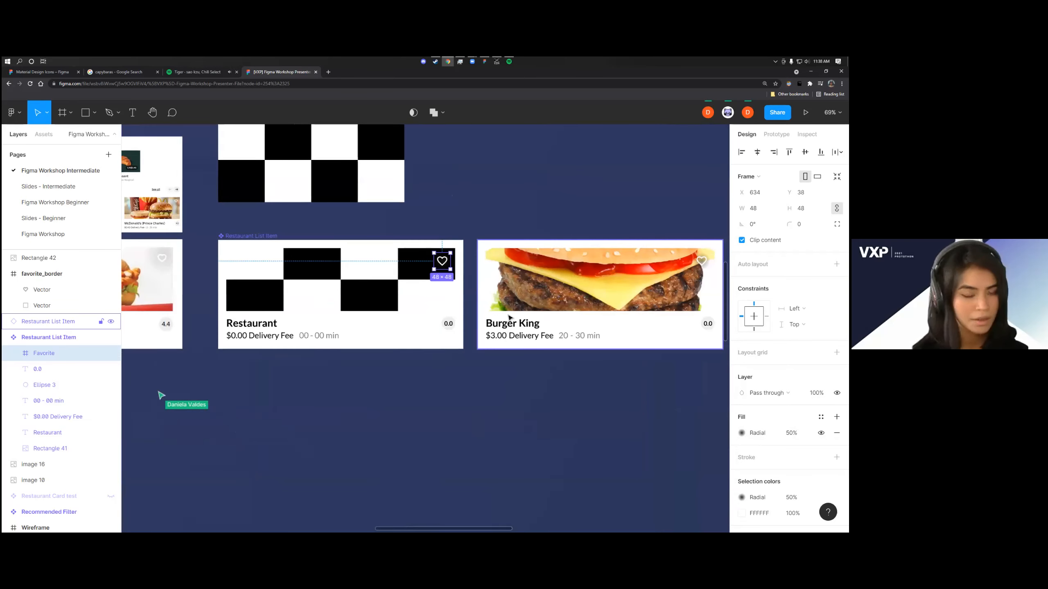
pyautogui.scroll(1, 509, 320)
pyautogui.hscroll(2, 510, 320)
pyautogui.hscroll(-6, 509, 321)
pyautogui.scroll(3, 316, 298)
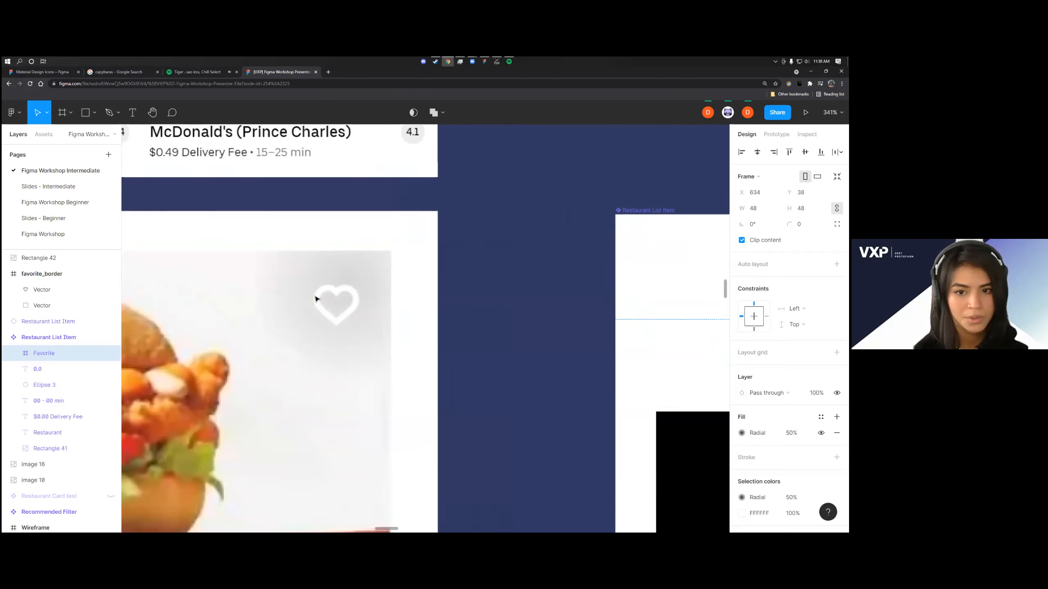
pyautogui.scroll(-10, 326, 297)
pyautogui.scroll(2, 326, 298)
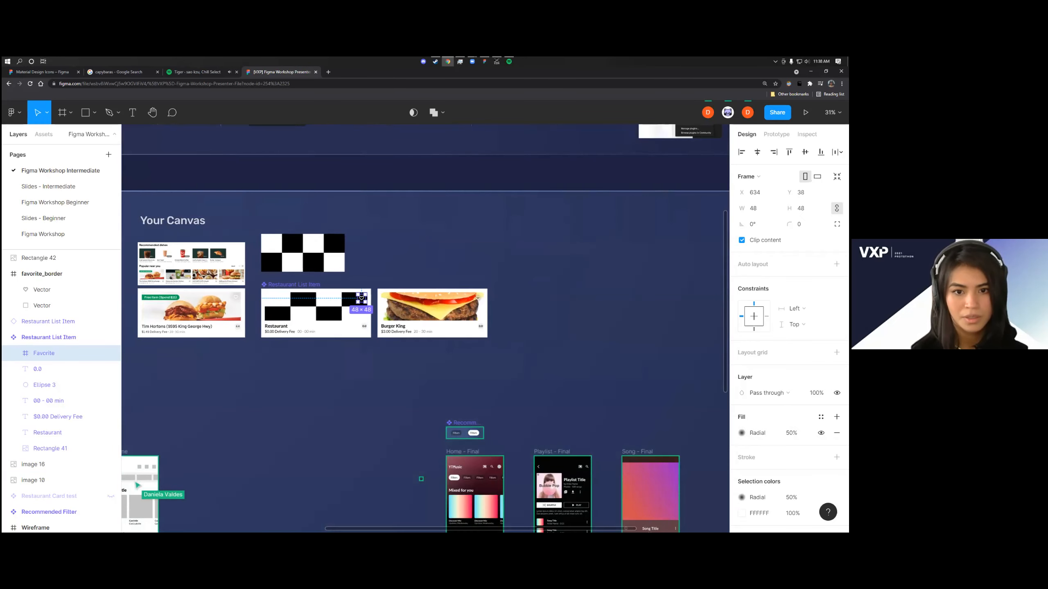
pyautogui.click(728, 112)
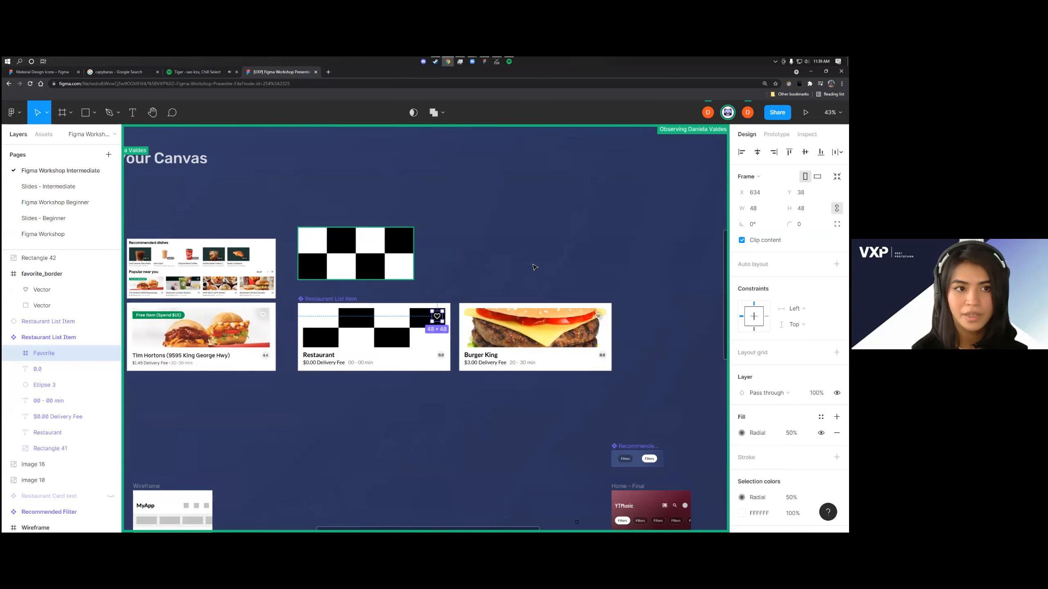
pyautogui.click(63, 113)
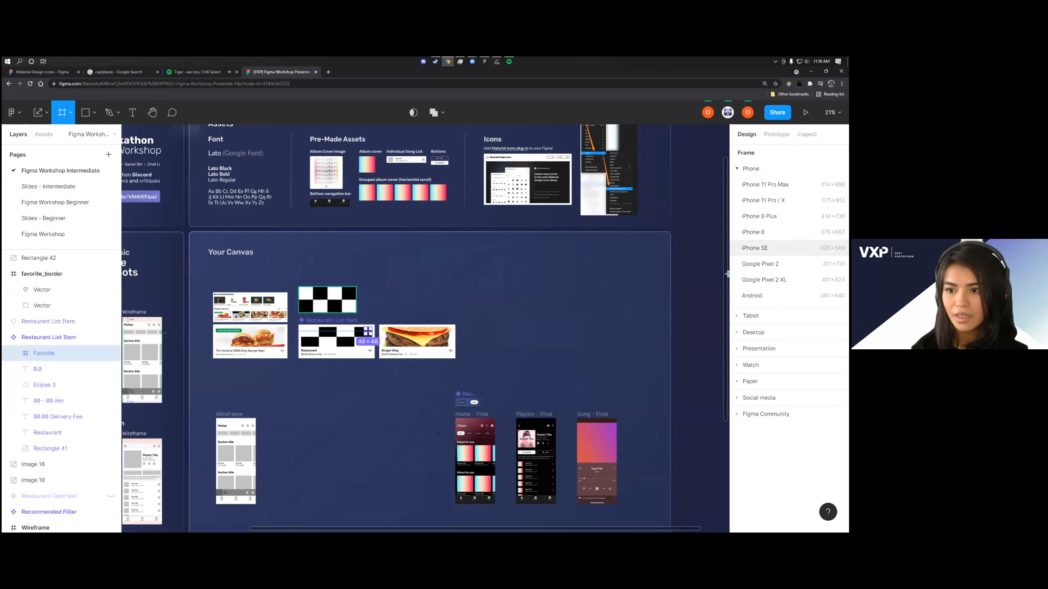
pyautogui.click(750, 332)
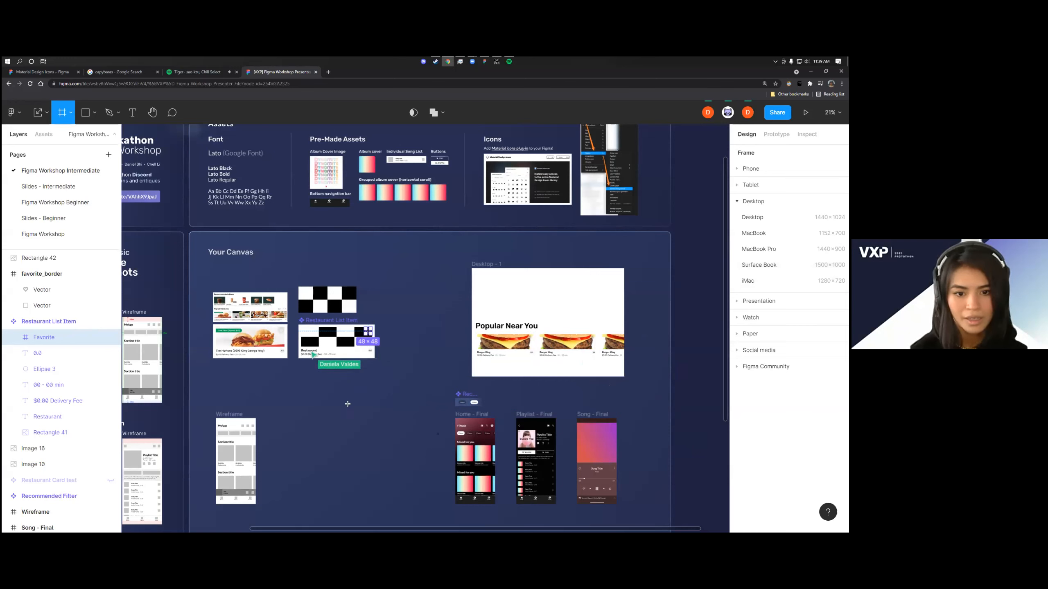
pyautogui.moveTo(429, 433); pyautogui.dragTo(443, 441)
pyautogui.click(444, 425)
pyautogui.hotkey('ctrl', 'z')
pyautogui.hotkey('ctrl', 'z')
pyautogui.hotkey('ctrl', 'z')
pyautogui.hotkey('ctrl', 'z')
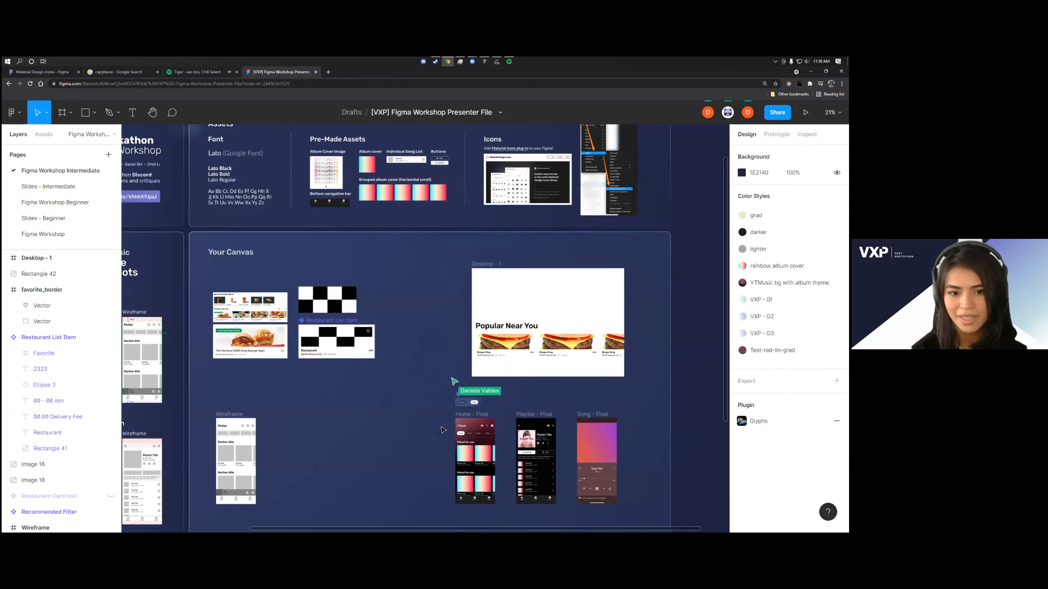
pyautogui.press('Delete')
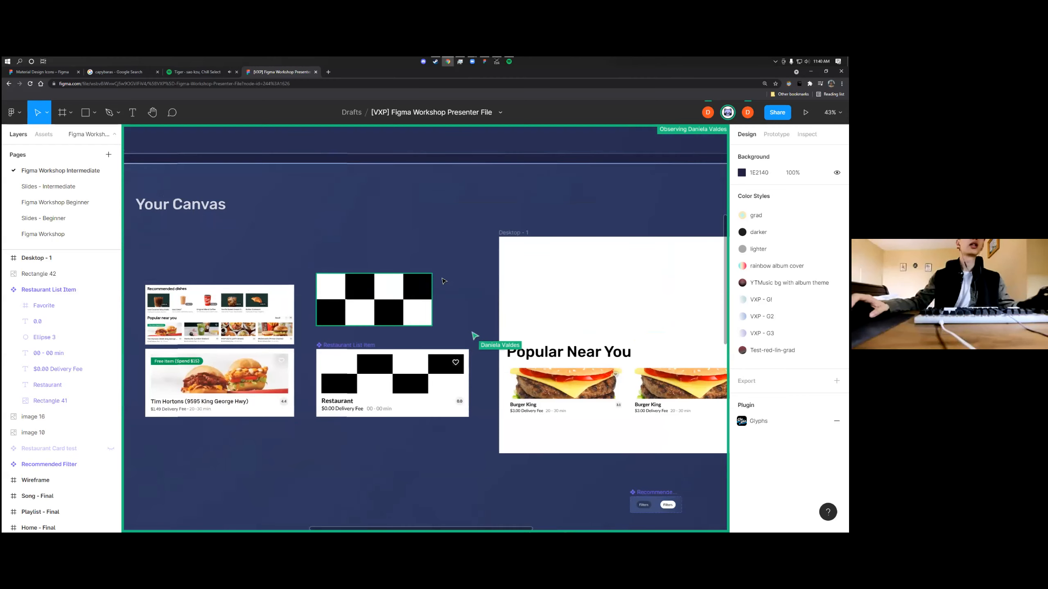
# Switch the fill type of the heart icon's Favorite frame to Solid, remove that fill entirely, and clear the selection
pyautogui.scroll(4, 426, 336)
pyautogui.hscroll(2, 446, 355)
pyautogui.scroll(5, 435, 396)
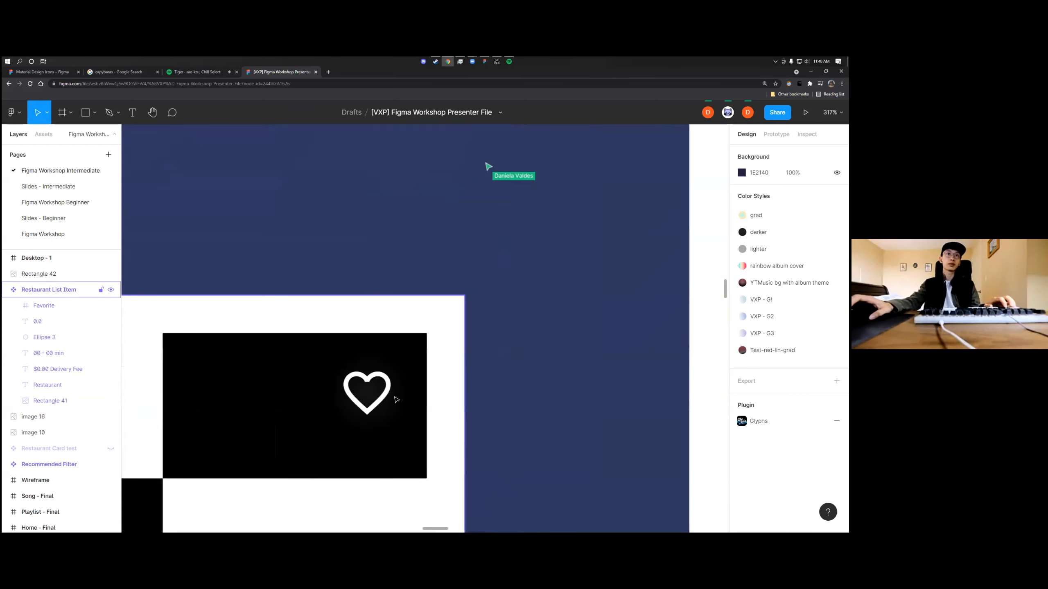
pyautogui.click(392, 398)
pyautogui.click(393, 398)
pyautogui.scroll(-2, 388, 384)
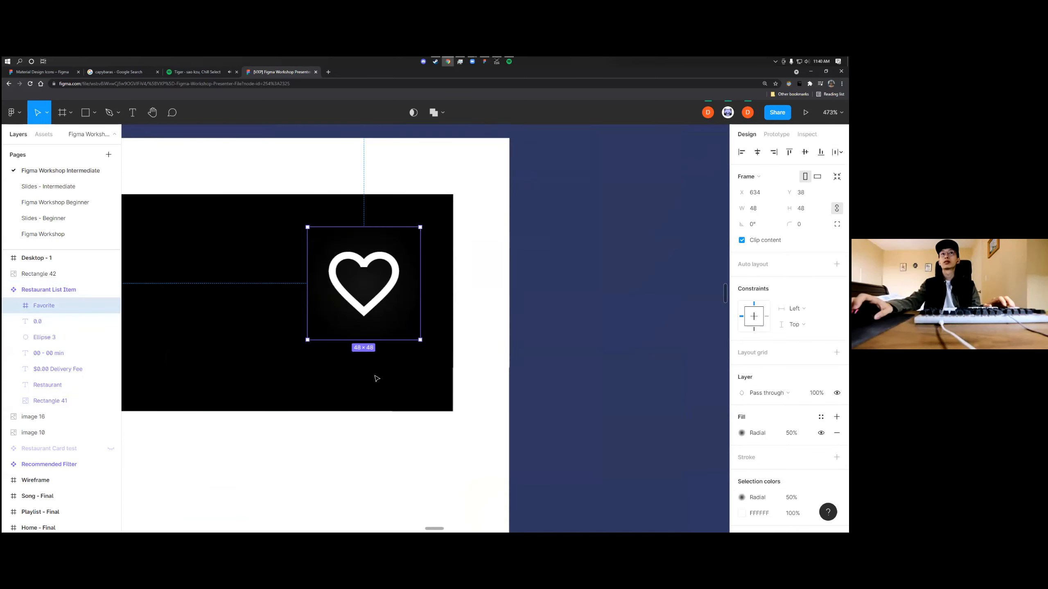
pyautogui.hscroll(-3, 462, 379)
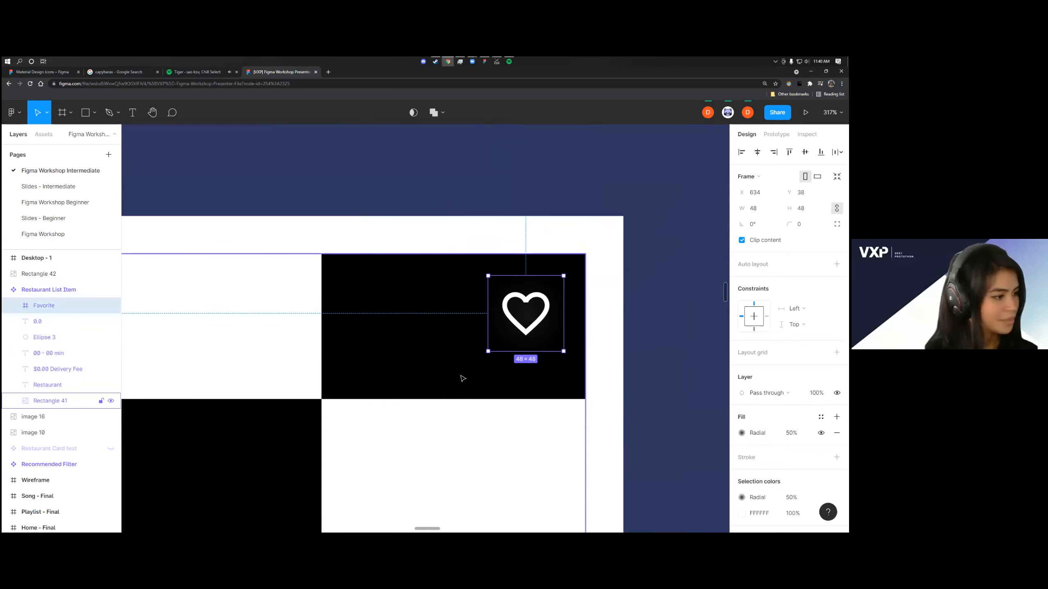
pyautogui.scroll(-3, 564, 374)
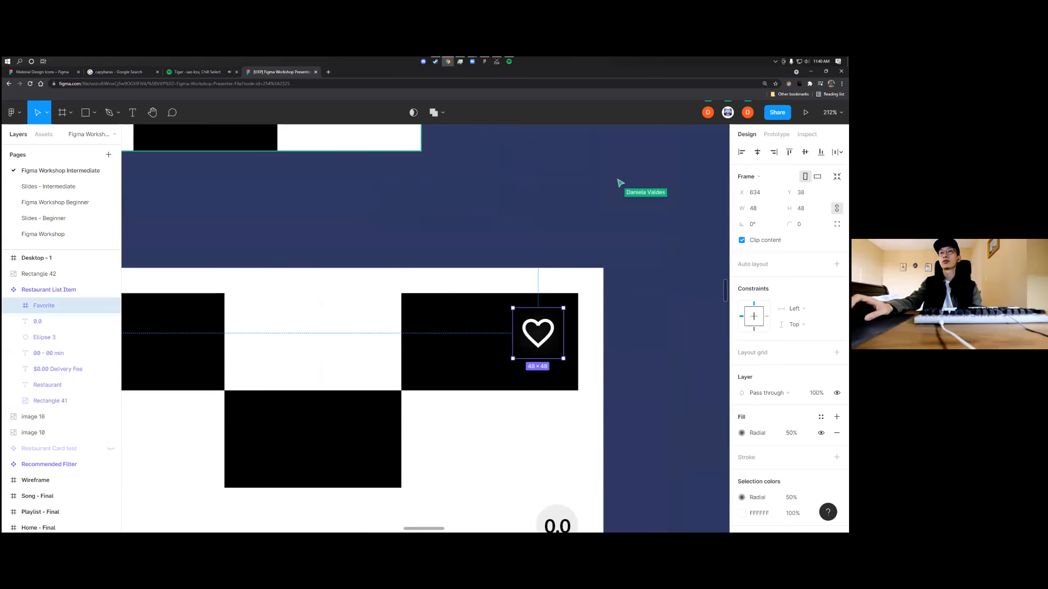
pyautogui.click(741, 433)
pyautogui.click(628, 239)
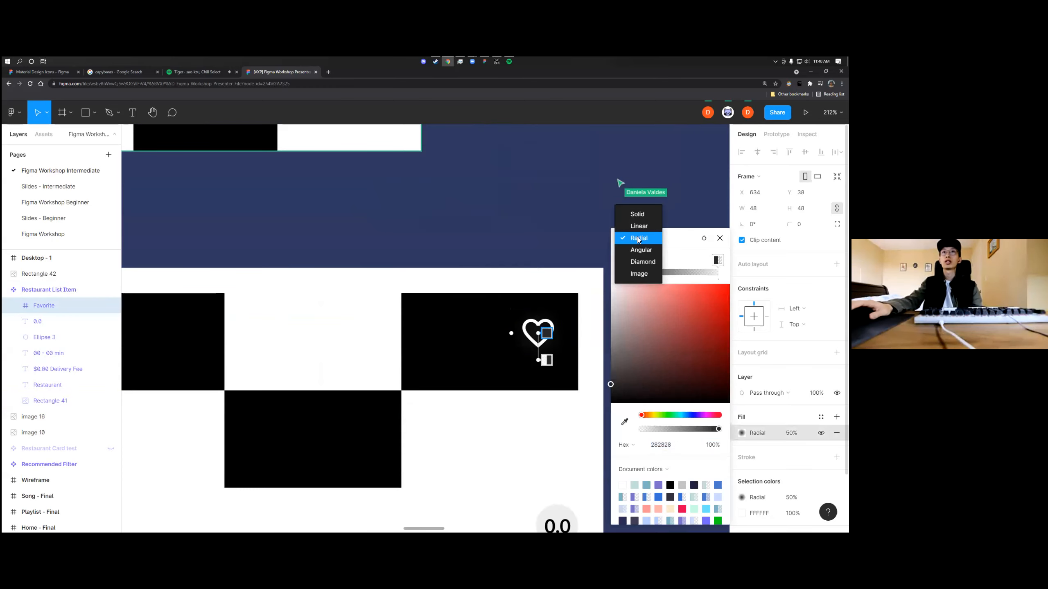
pyautogui.click(640, 213)
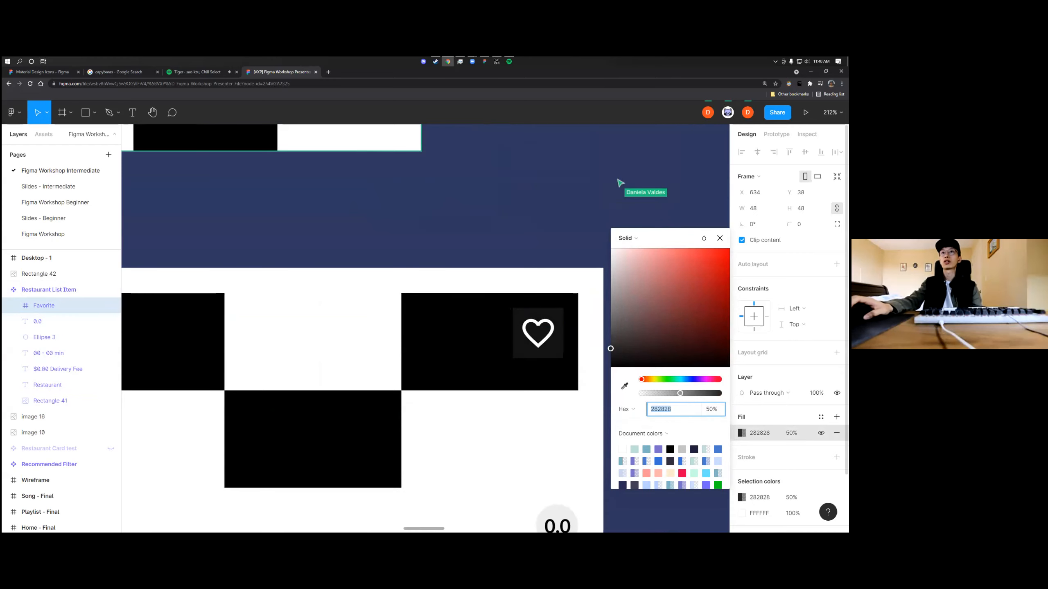
pyautogui.click(837, 432)
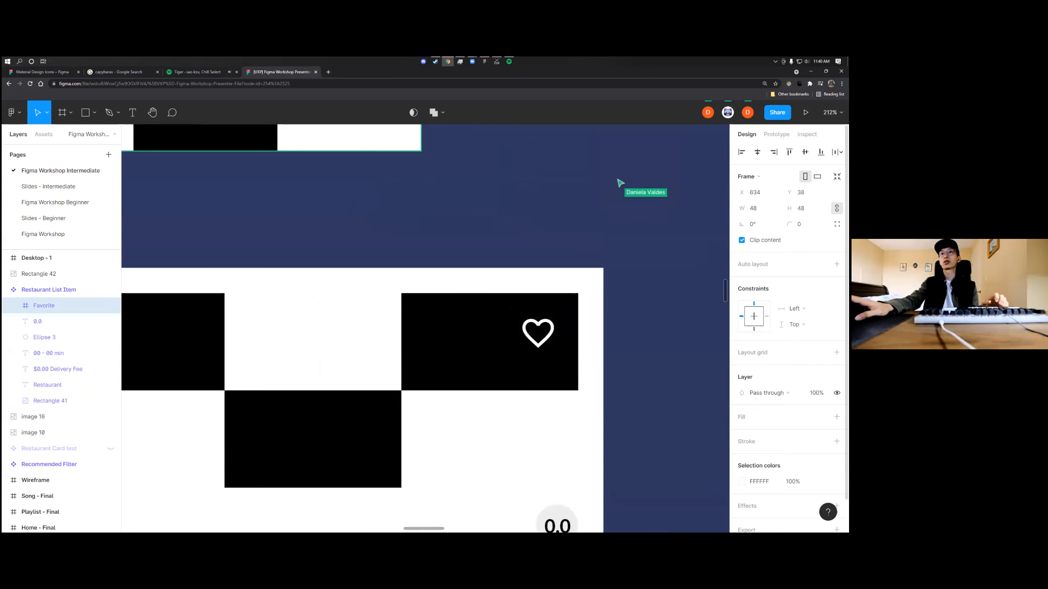
pyautogui.click(555, 218)
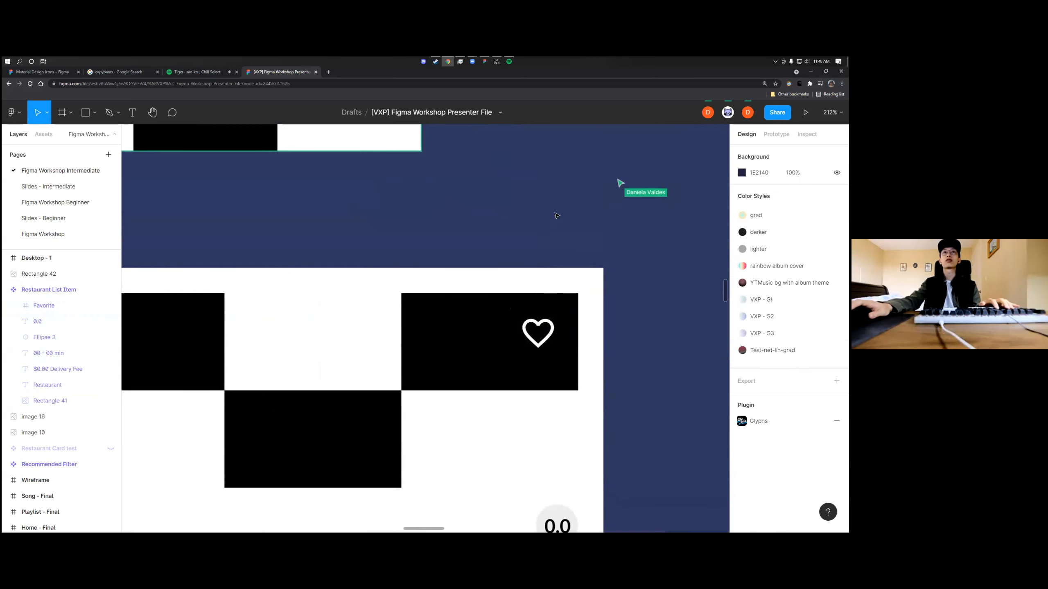
# Add a new white FFFFFF fill to the Favorite frame and change its type to Radial
pyautogui.doubleClick(552, 331)
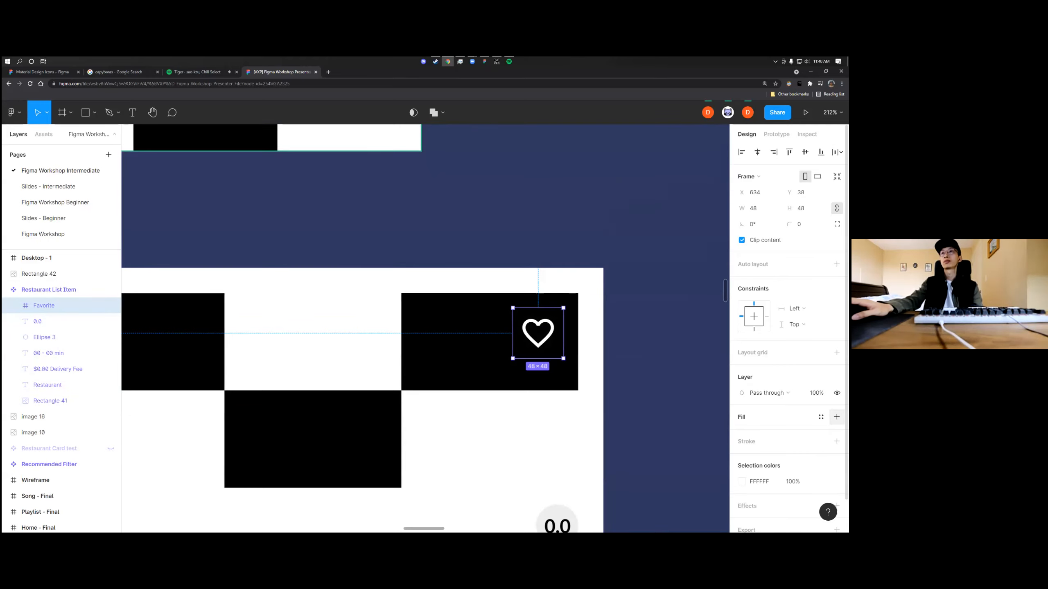
pyautogui.click(836, 416)
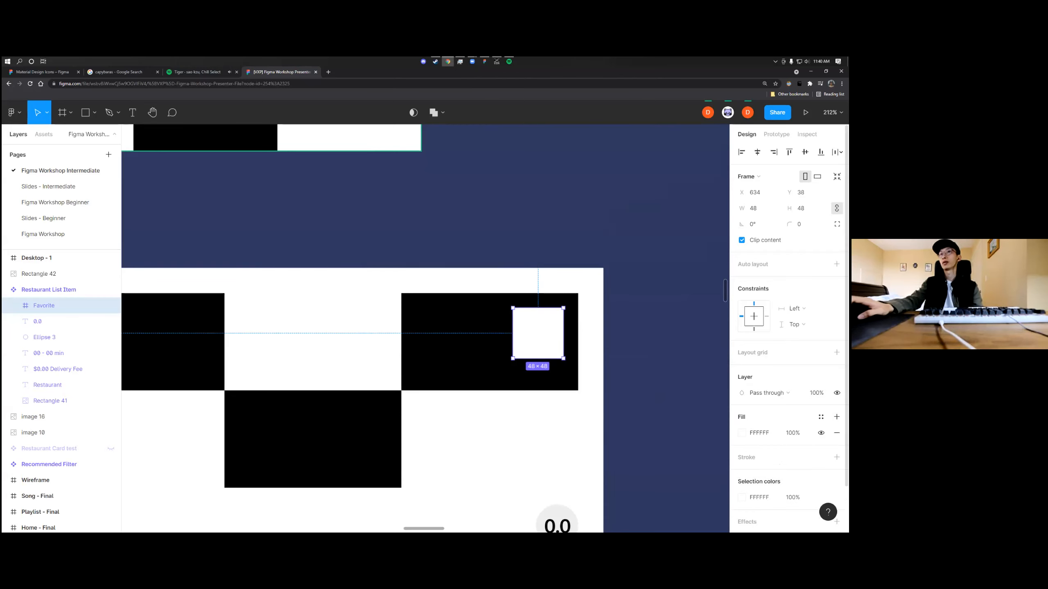
pyautogui.click(742, 433)
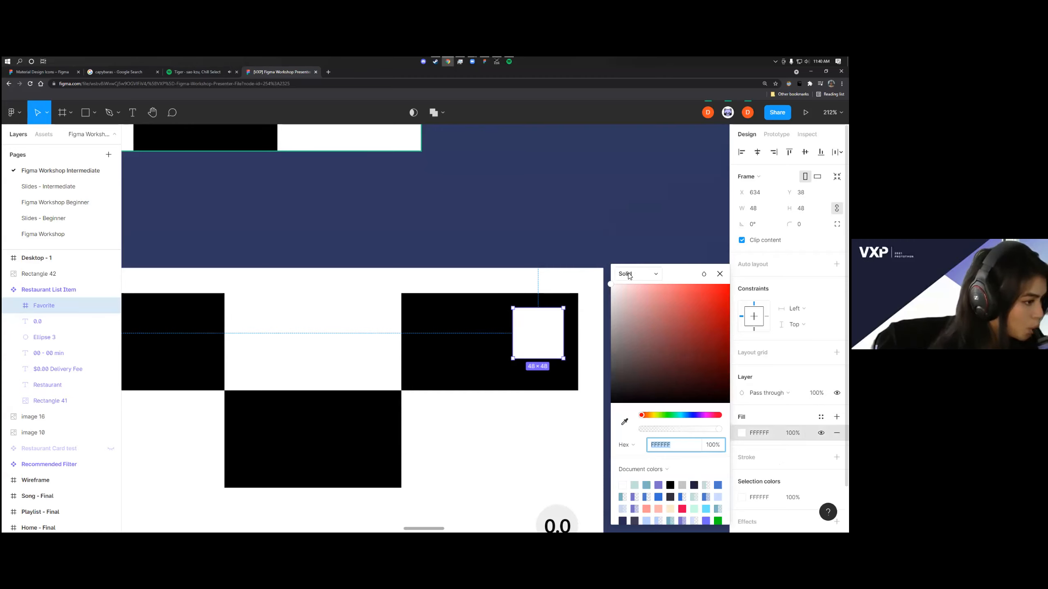
pyautogui.click(628, 275)
pyautogui.click(640, 298)
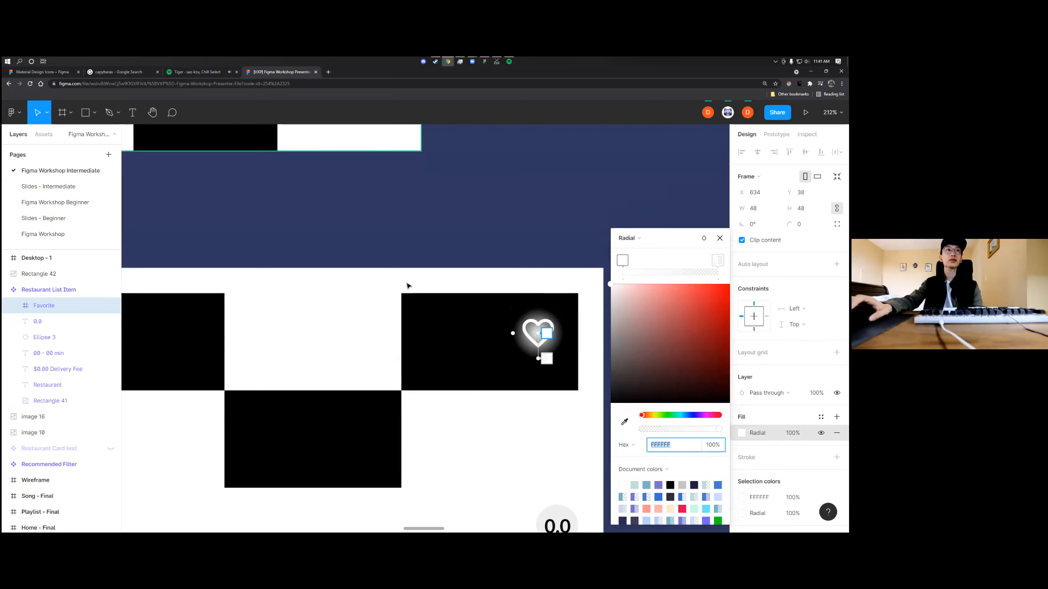
# Set the center stop of the Favorite frame's radial gradient to gray 9D9D9D
pyautogui.hscroll(-3, 438, 321)
pyautogui.scroll(-5, 438, 321)
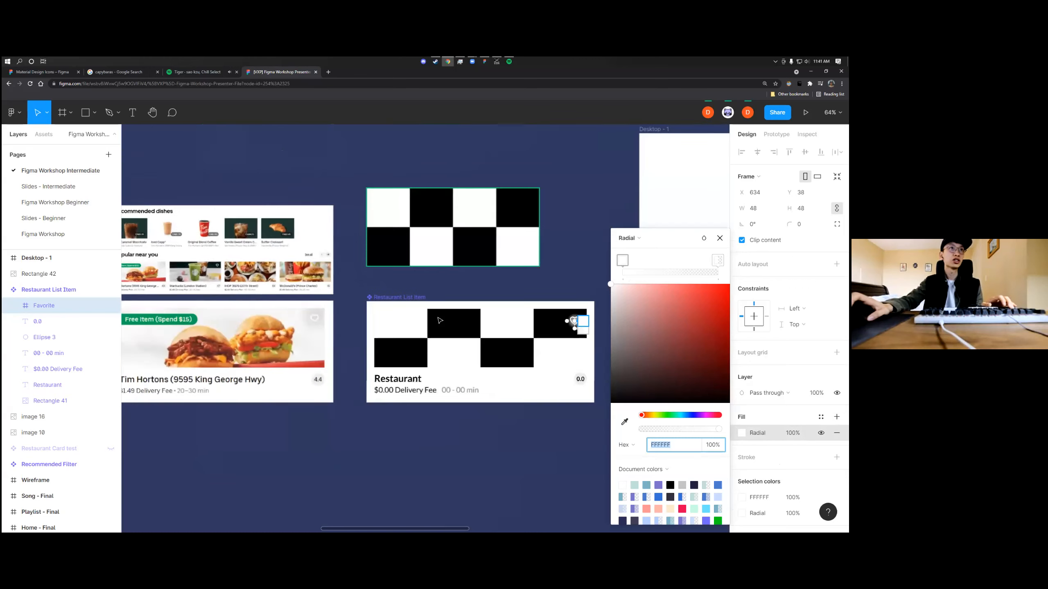
pyautogui.scroll(3, 503, 325)
pyautogui.scroll(2, 504, 326)
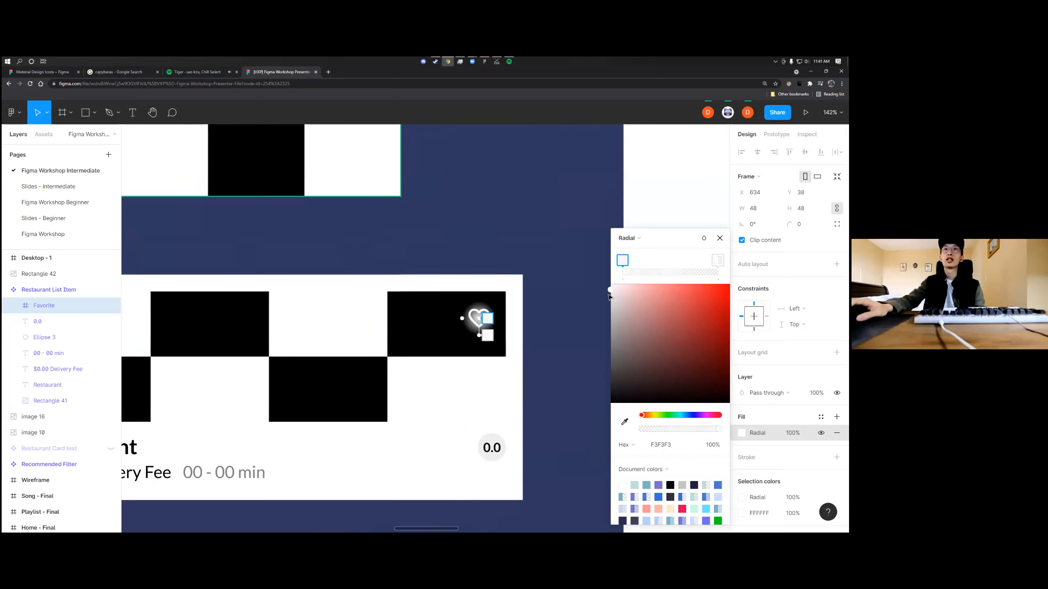
pyautogui.click(622, 260)
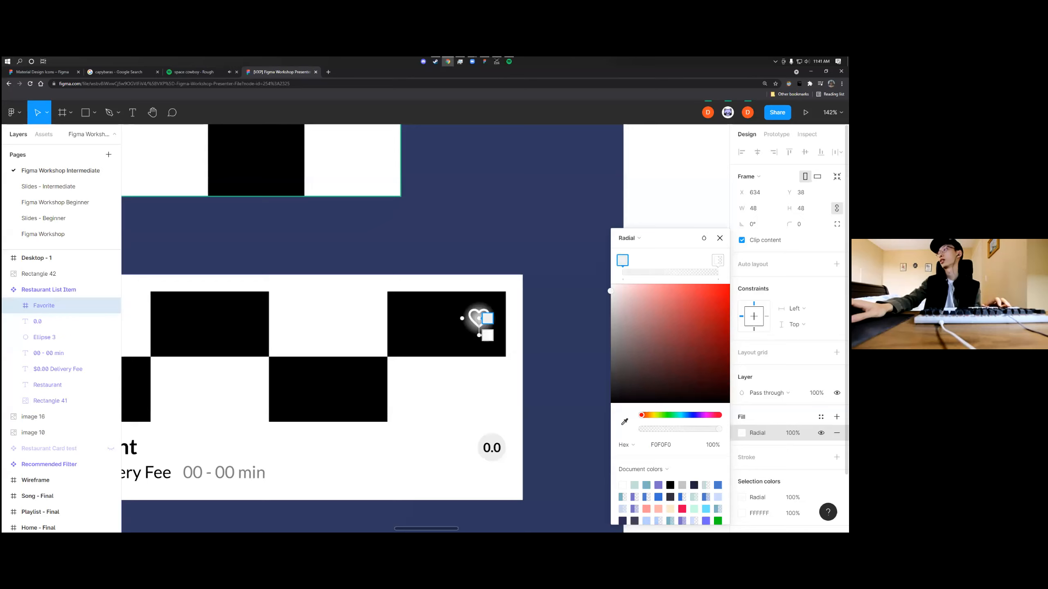
pyautogui.scroll(3, 509, 289)
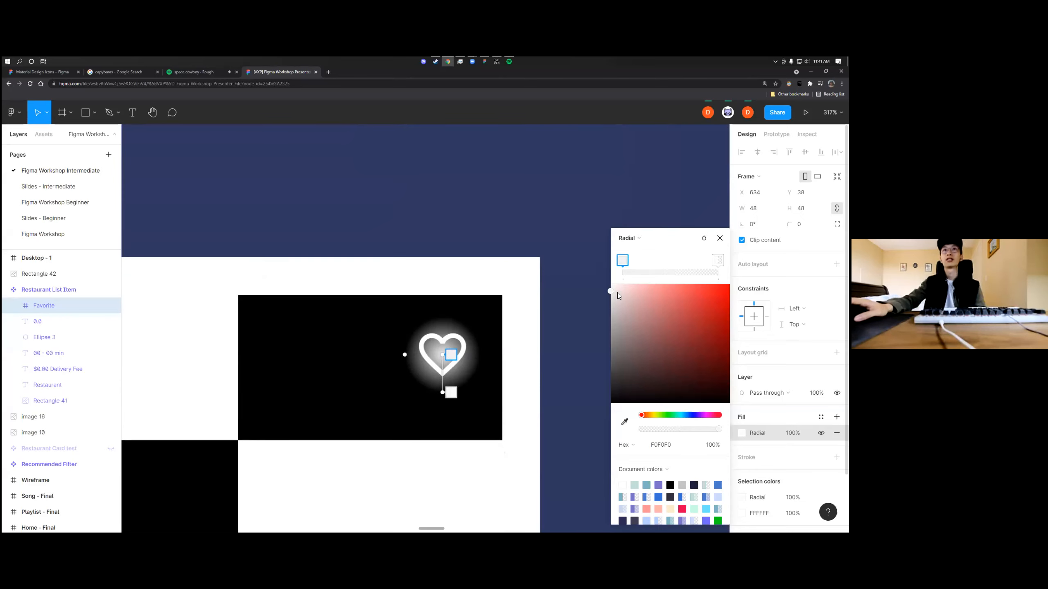
pyautogui.moveTo(612, 302); pyautogui.dragTo(598, 335)
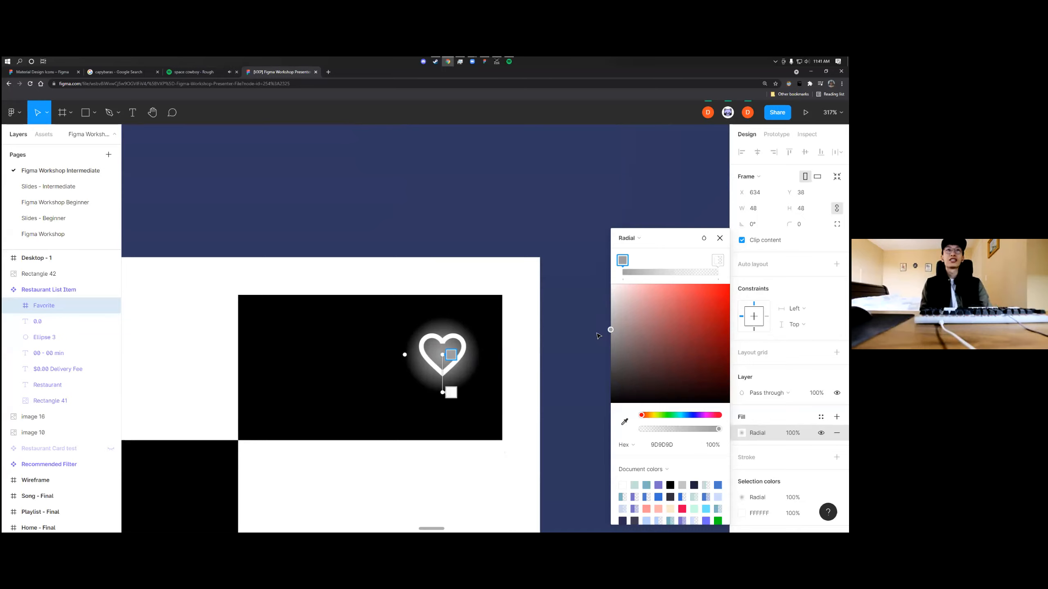
# Adjust the radial gradient's center stop to gray 9C9C9C, and undo a trial stretch of the gradient's outer handle
pyautogui.moveTo(598, 335)
pyautogui.mouseDown()
pyautogui.moveTo(610, 337)
pyautogui.moveTo(605, 345)
pyautogui.moveTo(607, 331)
pyautogui.mouseUp()
pyautogui.moveTo(442, 393); pyautogui.dragTo(439, 410)
pyautogui.hotkey('ctrl', 'z')
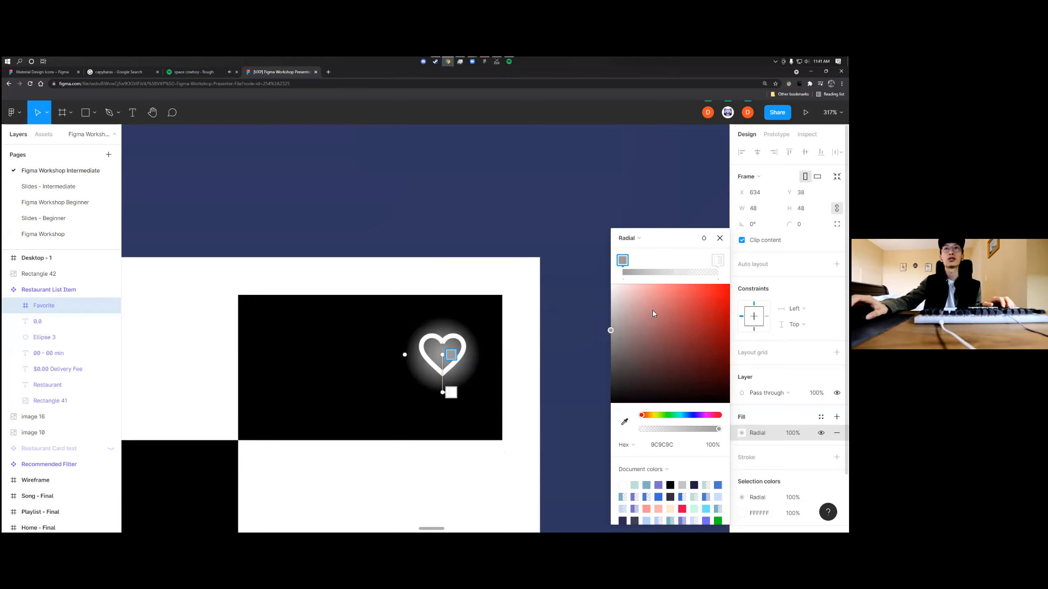
# Set the opacity of the gradient's center stop to 65%, close the fill settings and clear the selection
pyautogui.click(713, 445)
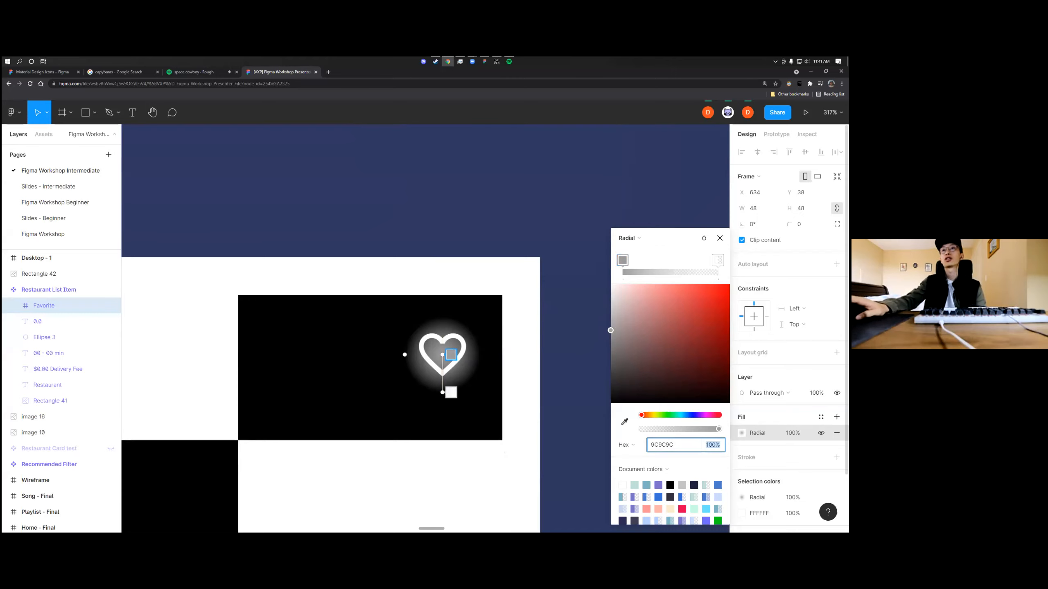
pyautogui.write('78')
pyautogui.press('Return')
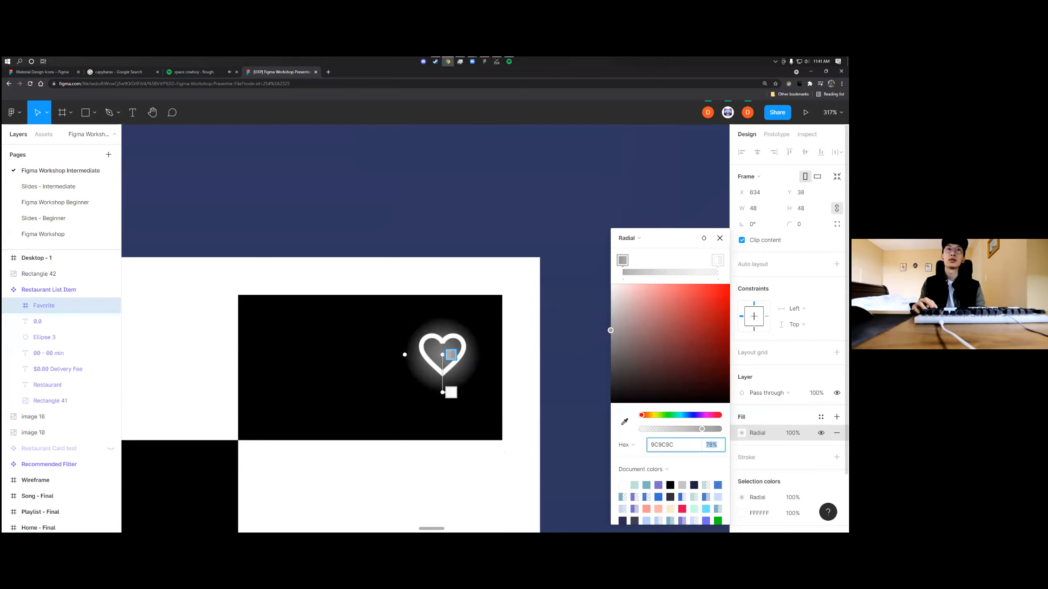
pyautogui.write('70')
pyautogui.press('Return')
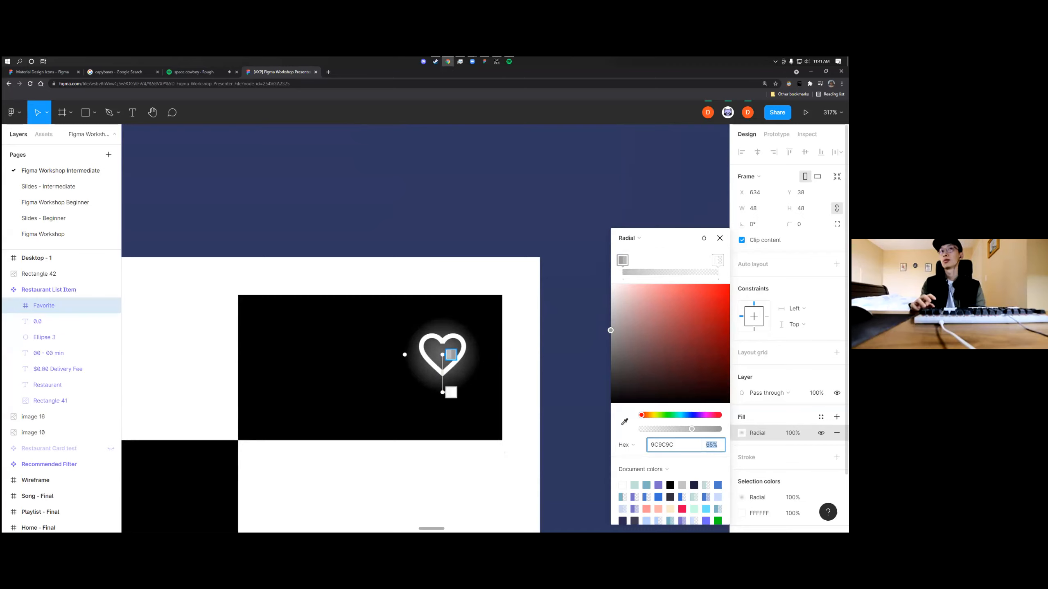
pyautogui.click(569, 241)
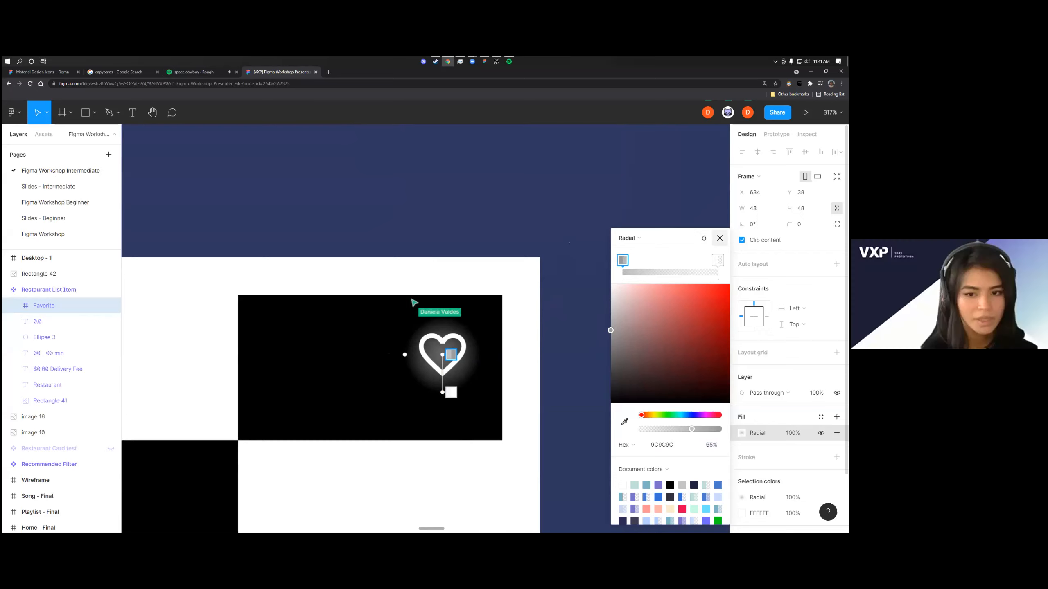
pyautogui.click(719, 238)
pyautogui.click(641, 314)
pyautogui.scroll(-2, 615, 339)
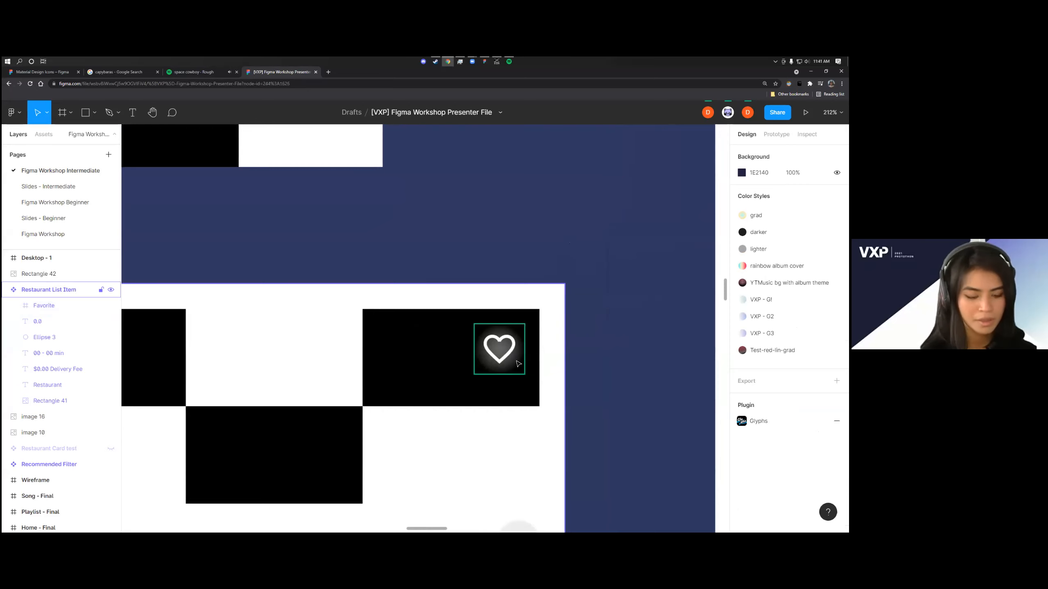
# Reopen the Favorite frame's radial fill and copy the center stop's hex value 9C9C9C to the outer stop
pyautogui.click(518, 363)
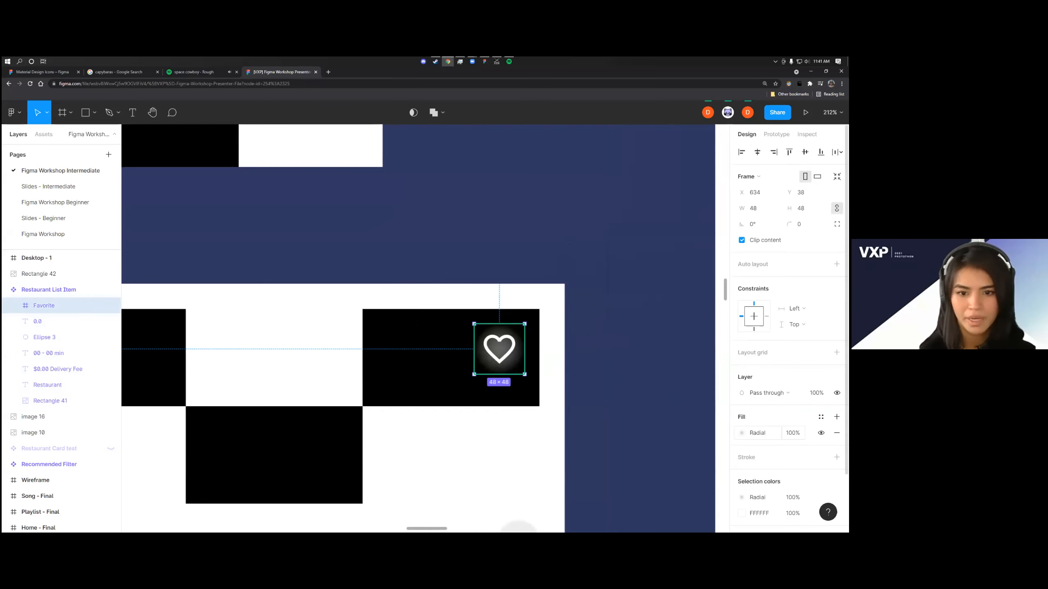
pyautogui.click(742, 433)
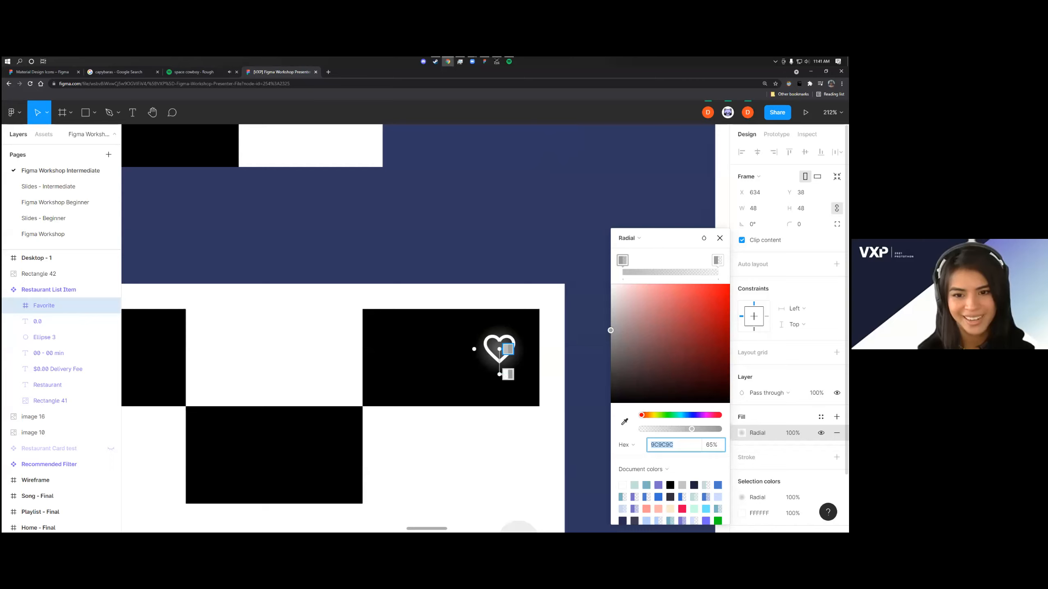
pyautogui.click(718, 260)
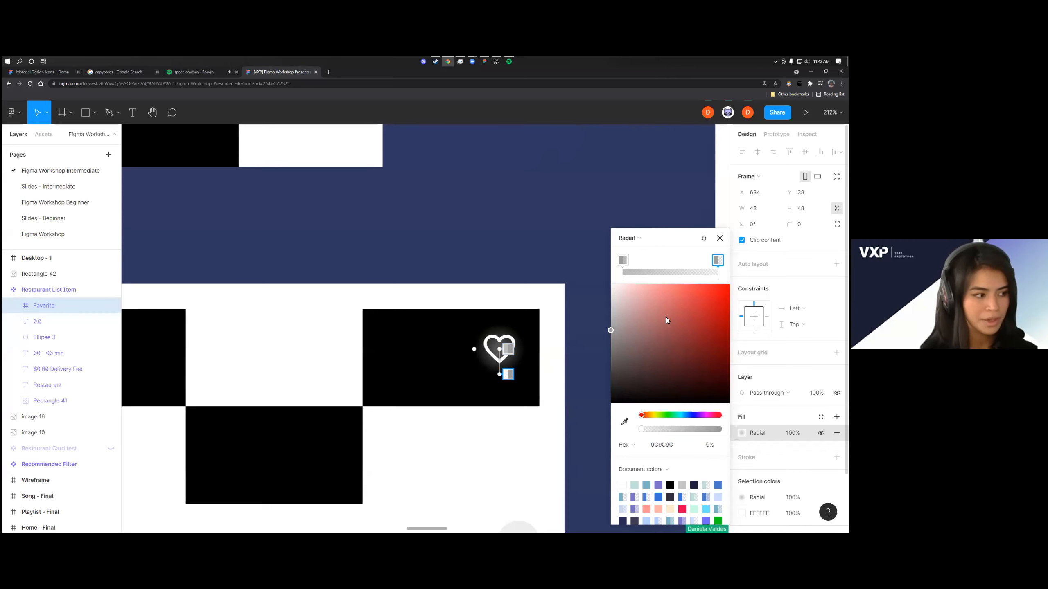
pyautogui.click(623, 260)
pyautogui.click(667, 448)
pyautogui.hotkey('ctrl', 'c')
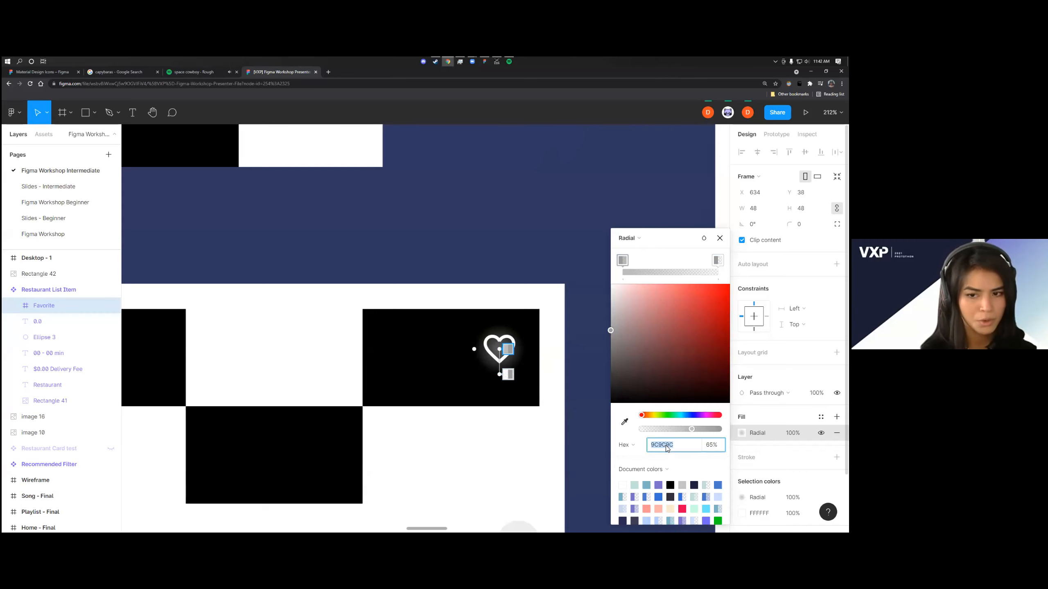
pyautogui.click(718, 260)
pyautogui.click(671, 446)
pyautogui.hotkey('ctrl', 'v')
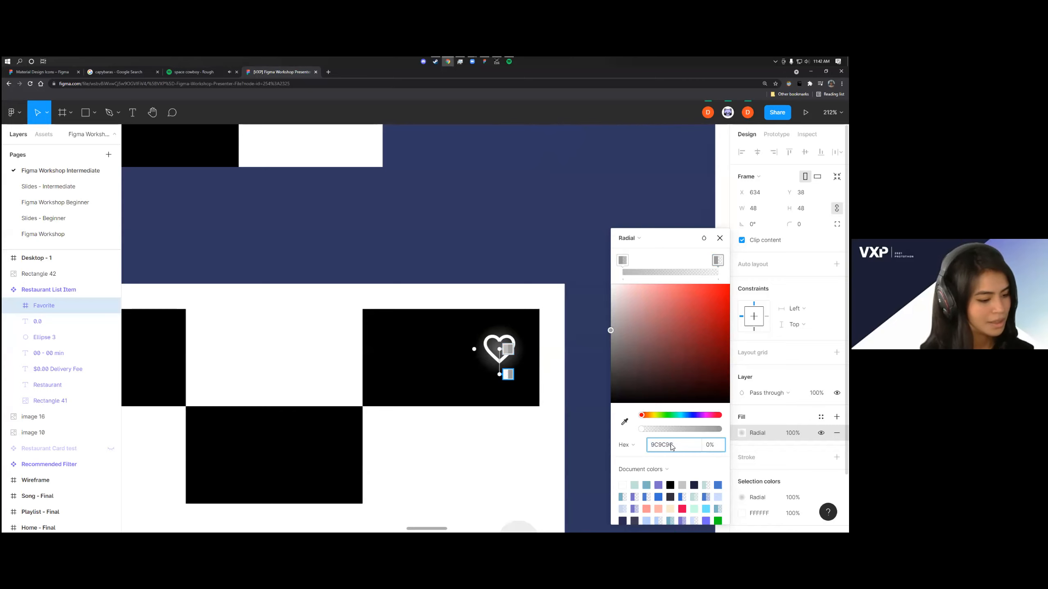
# Expand the Favorite and favorite_border layers and select the heart-shaped Vector inside them
pyautogui.click(12, 306)
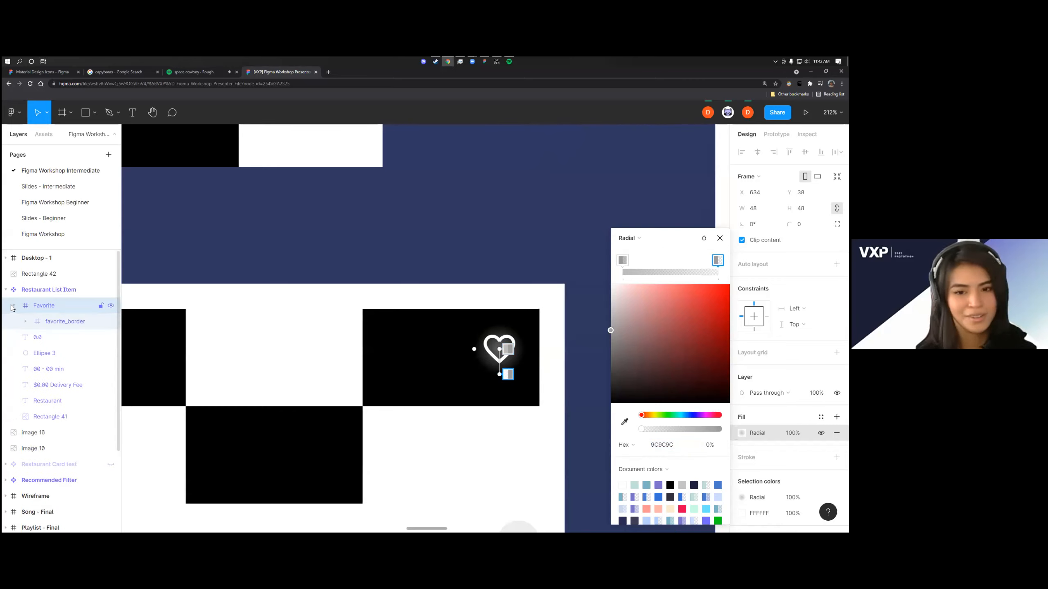
pyautogui.click(25, 322)
pyautogui.click(63, 338)
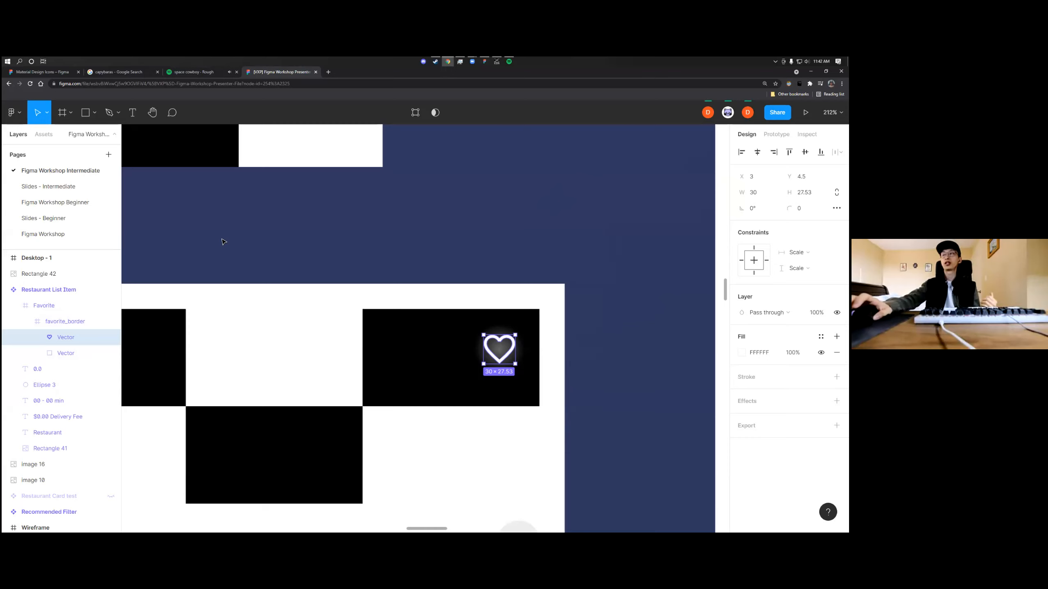
# Step through the nested layers from Restaurant List Item through Favorite and favorite_border to the heart Vector to examine their hierarchy
pyautogui.click(66, 290)
pyautogui.click(62, 305)
pyautogui.click(64, 322)
pyautogui.click(64, 337)
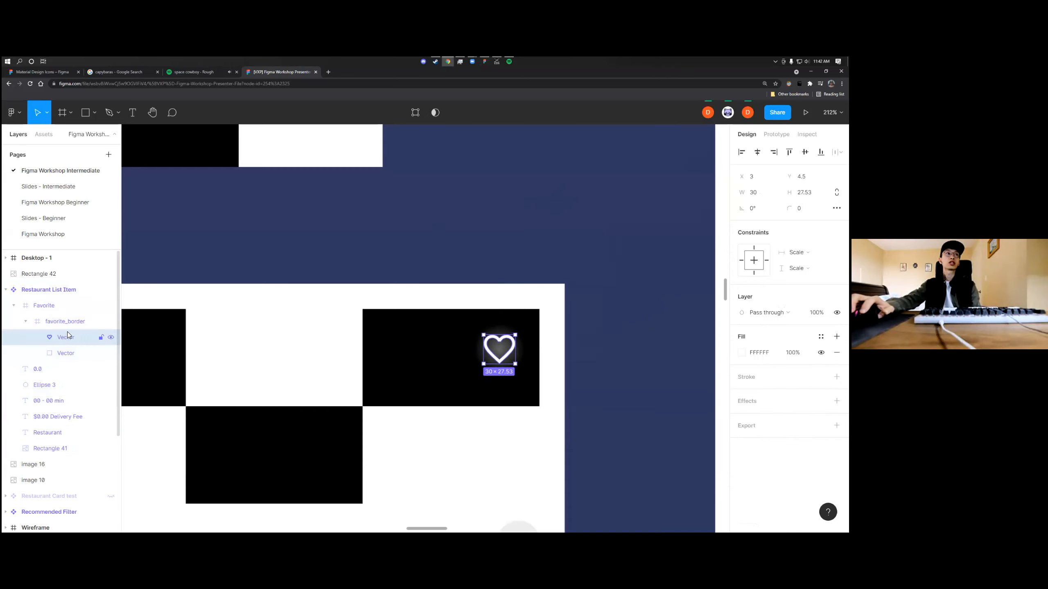
pyautogui.click(69, 324)
pyautogui.click(69, 337)
pyautogui.click(40, 322)
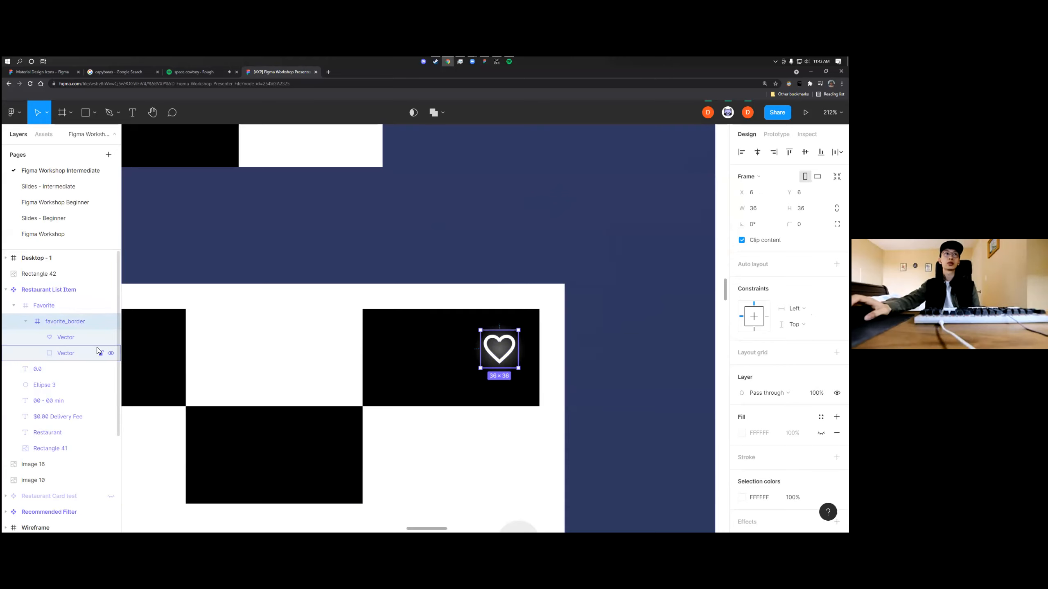
pyautogui.click(66, 337)
# Examine the heart vector and its surrounding frames up close on the component, and resume following the presenter's view
pyautogui.scroll(3, 453, 357)
pyautogui.scroll(2, 530, 359)
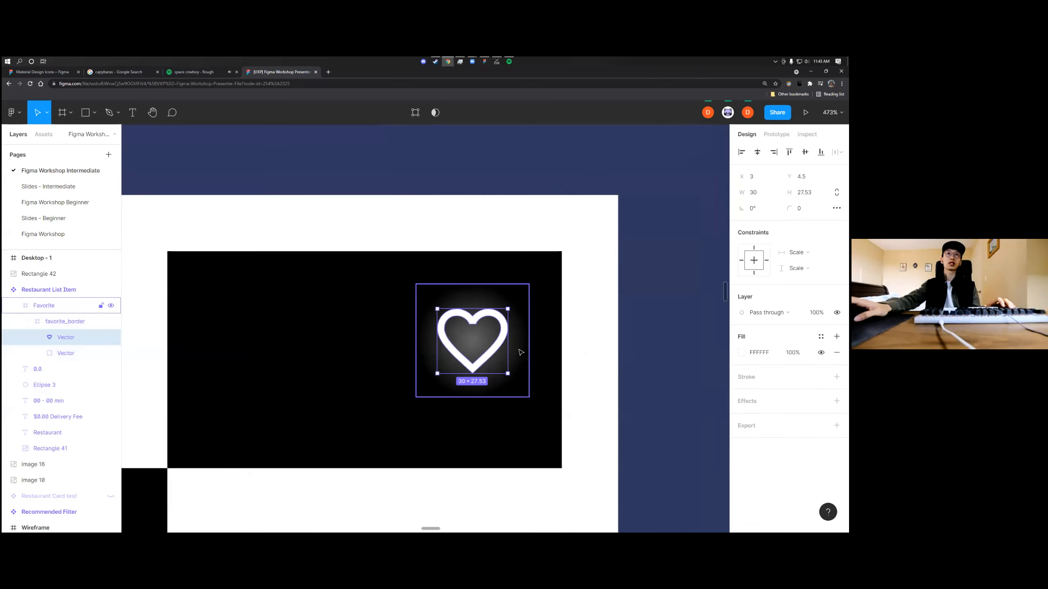
pyautogui.scroll(2, 408, 362)
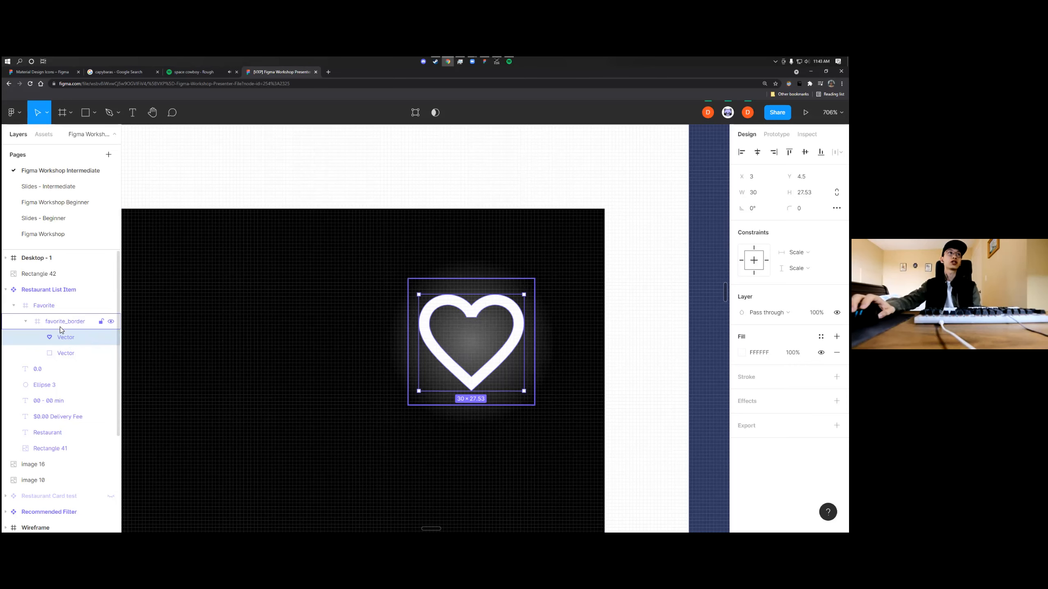
pyautogui.scroll(-5, 289, 353)
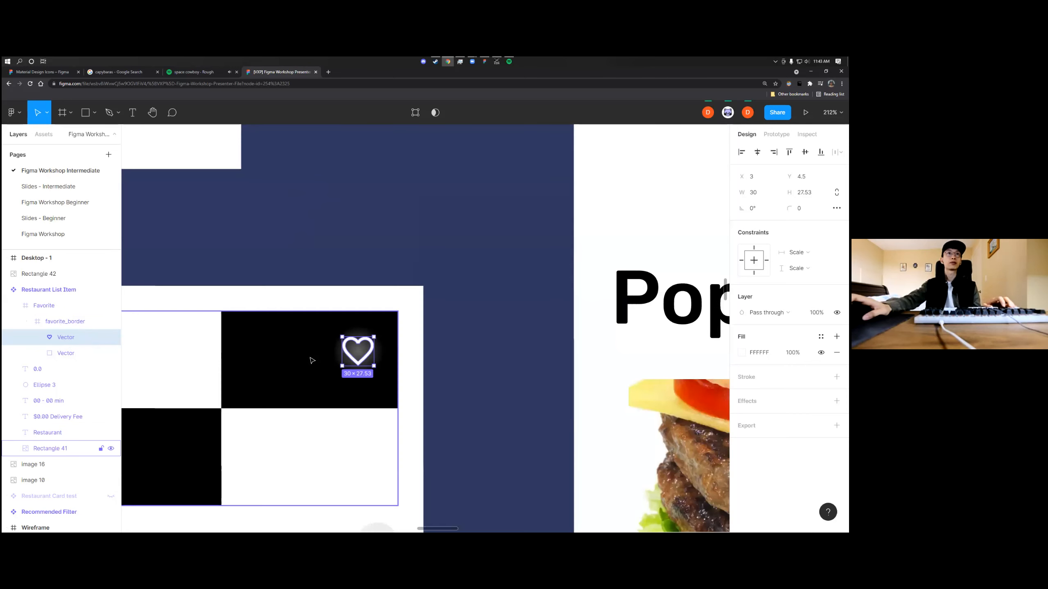
pyautogui.hscroll(-3, 312, 361)
pyautogui.click(728, 112)
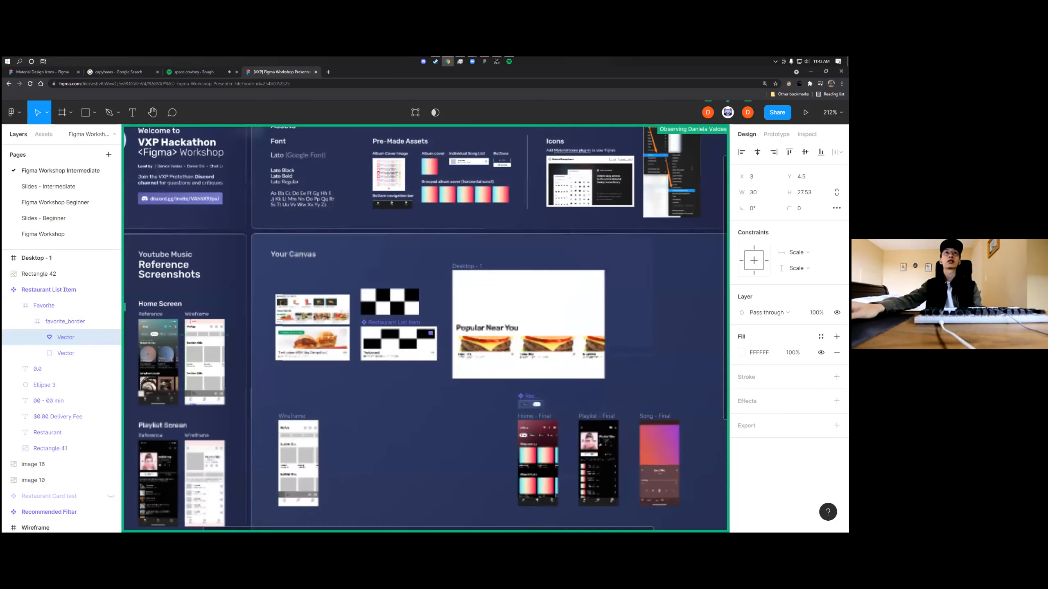
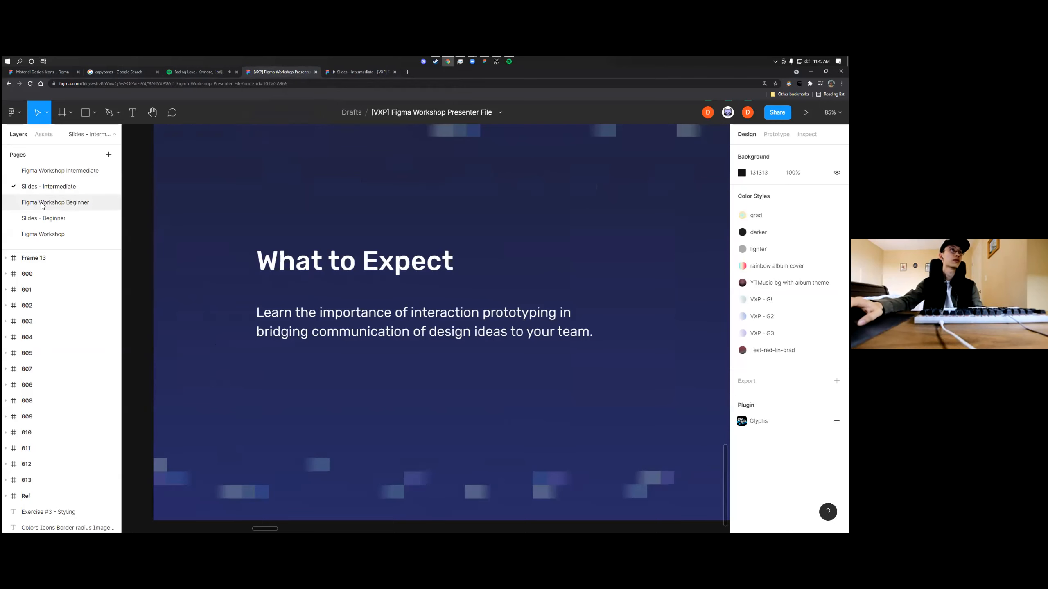
# Switch from the slides to the Figma Workshop Intermediate page and follow the collaborator's view to the MyApp wireframe
pyautogui.click(41, 203)
pyautogui.click(53, 184)
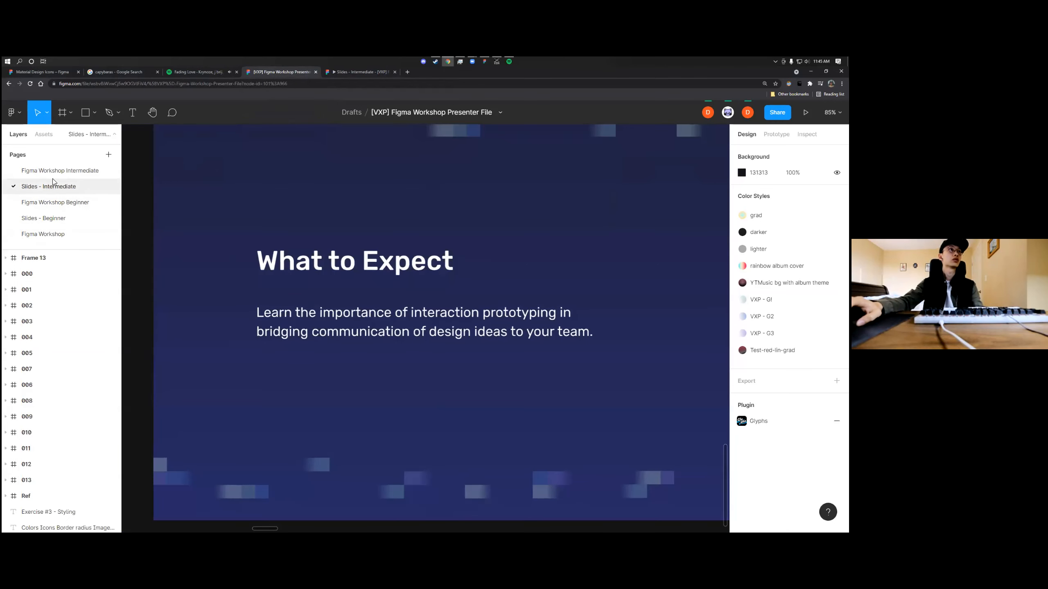
pyautogui.click(55, 169)
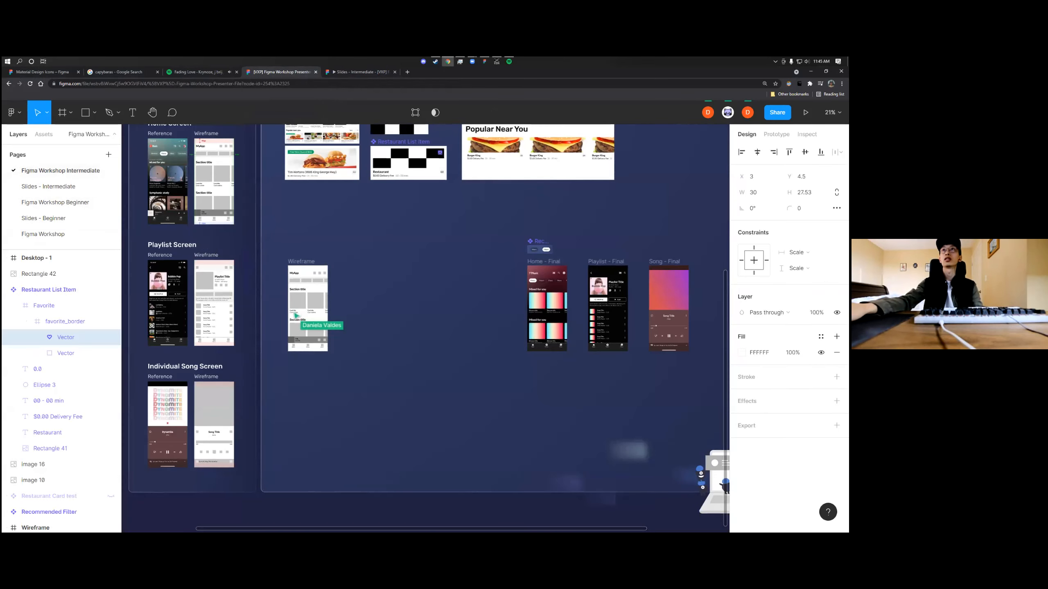
pyautogui.click(727, 112)
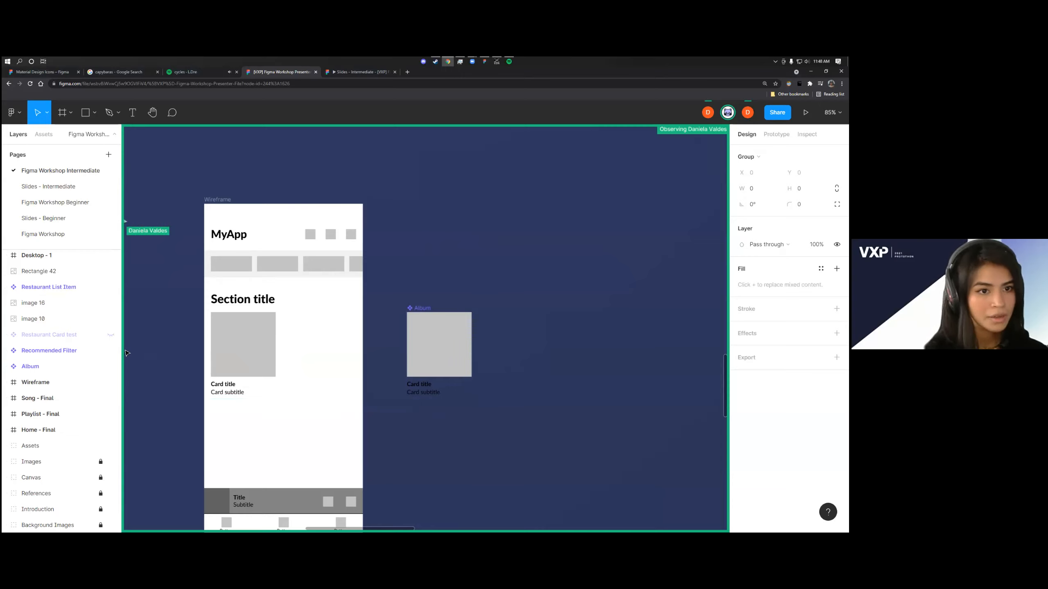
# Try placing an Album instance from the Figma Workshop Intermediate local components above the original component, and delete it
pyautogui.click(42, 139)
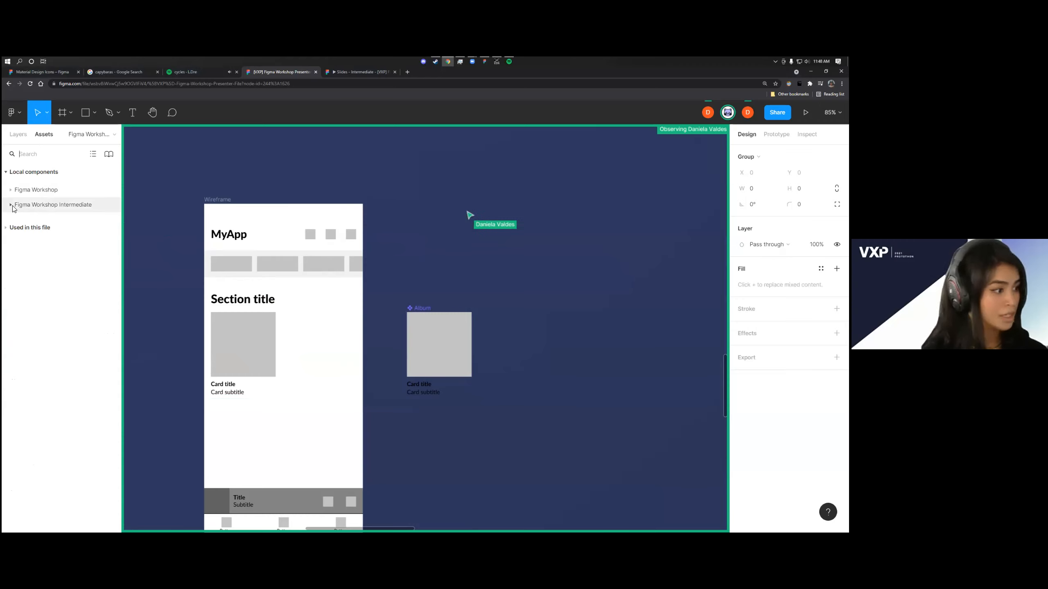
pyautogui.click(49, 206)
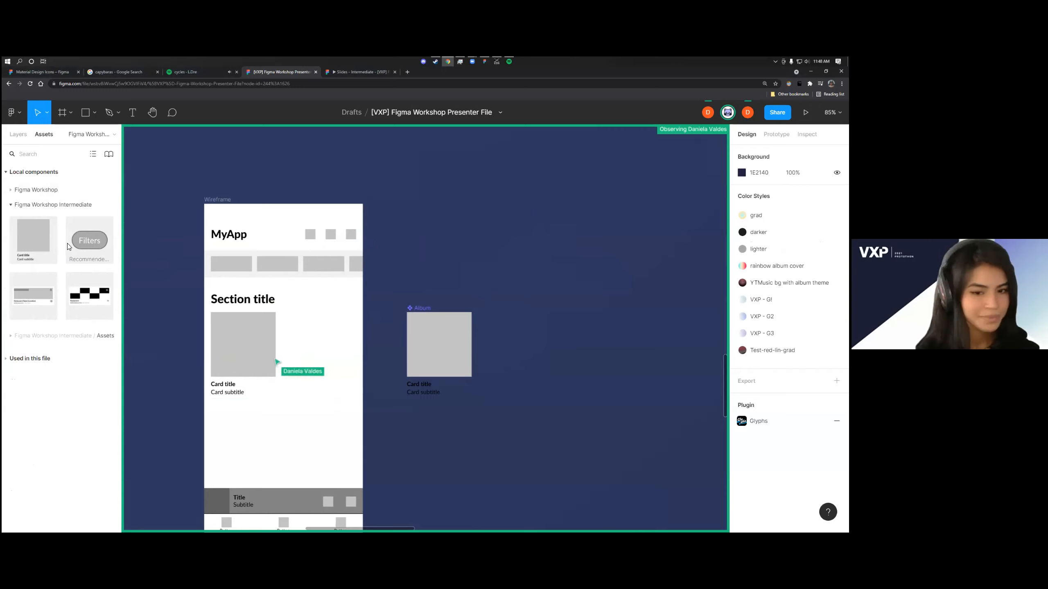
pyautogui.moveTo(29, 247); pyautogui.dragTo(468, 219)
pyautogui.click(534, 252)
pyautogui.click(454, 220)
pyautogui.press('Delete')
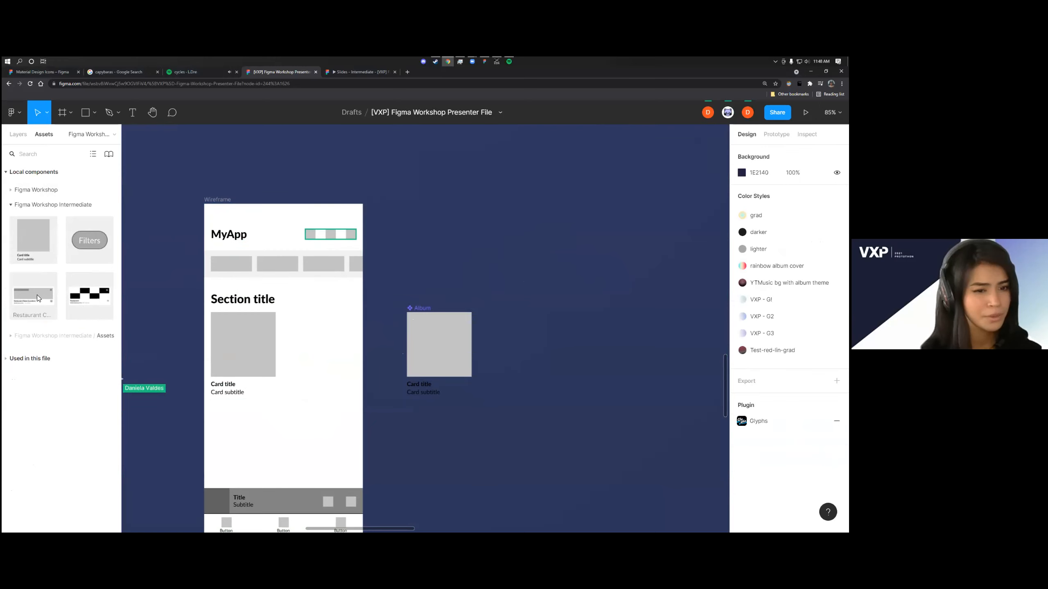
# Try placing a Restaurant Card instance on the canvas, delete it, dismiss the insert tip and return to the layer list
pyautogui.moveTo(37, 295); pyautogui.dragTo(454, 223)
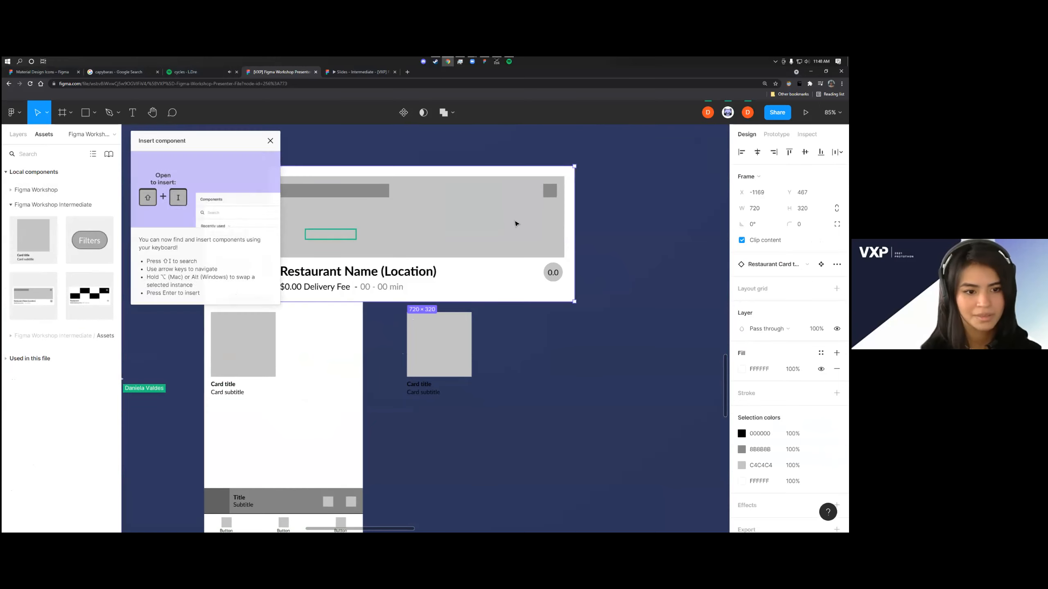
pyautogui.click(631, 204)
pyautogui.click(500, 211)
pyautogui.press('Delete')
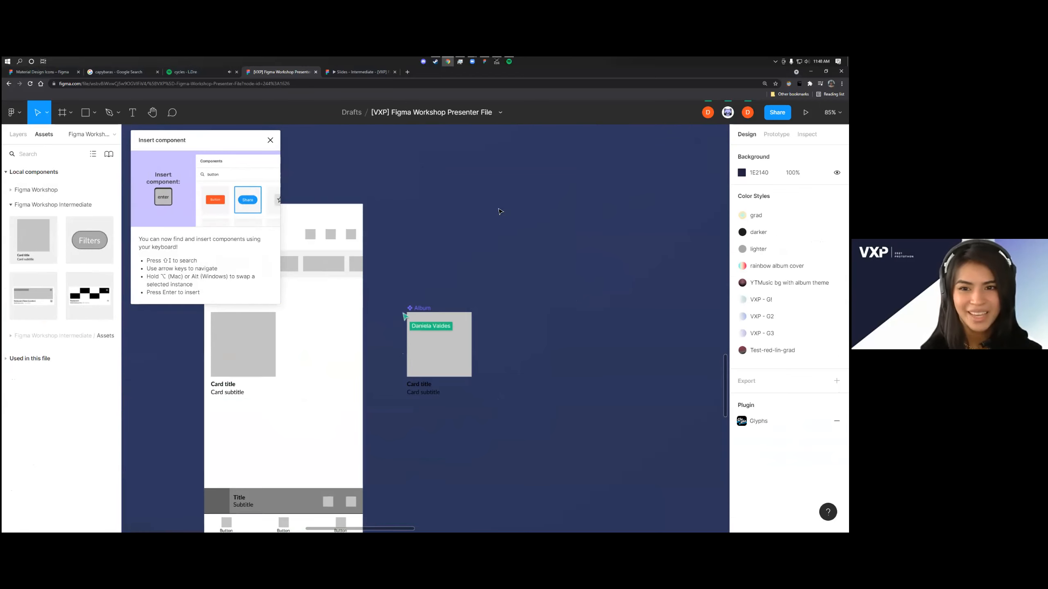
pyautogui.click(270, 141)
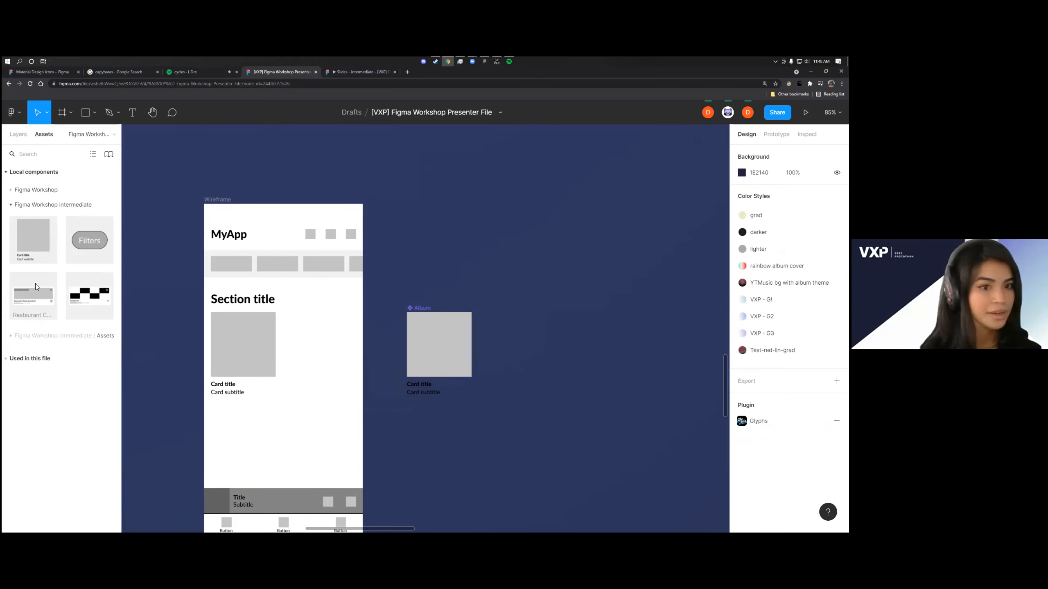
pyautogui.click(12, 134)
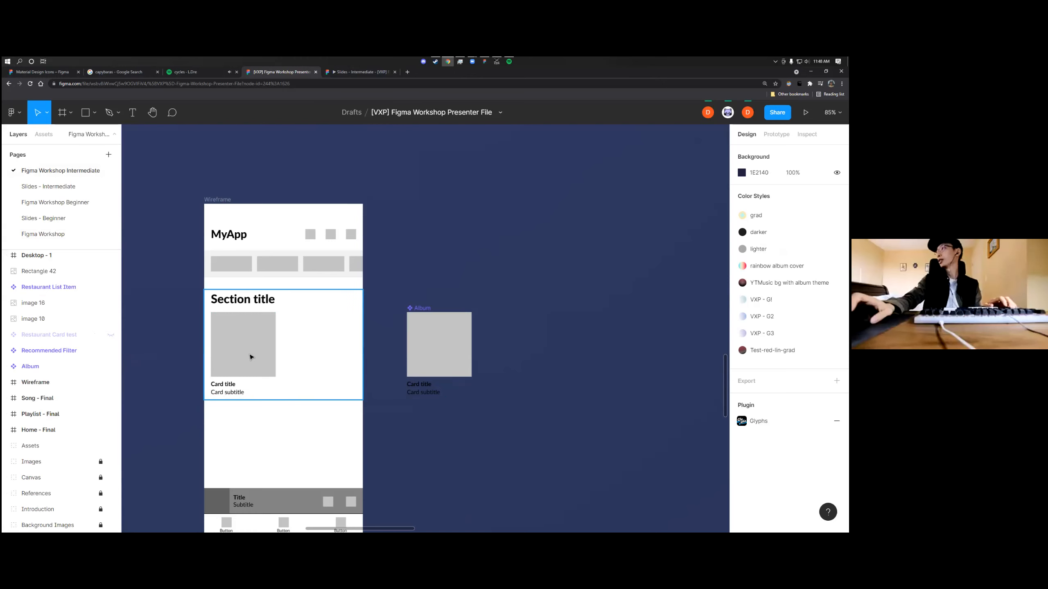
# Duplicate the Album card twice along its row in the wireframe's section, with the copies at X 182 and X 348
pyautogui.hscroll(-1, 264, 357)
pyautogui.scroll(1, 287, 361)
pyautogui.hscroll(-1, 397, 357)
pyautogui.doubleClick(406, 354)
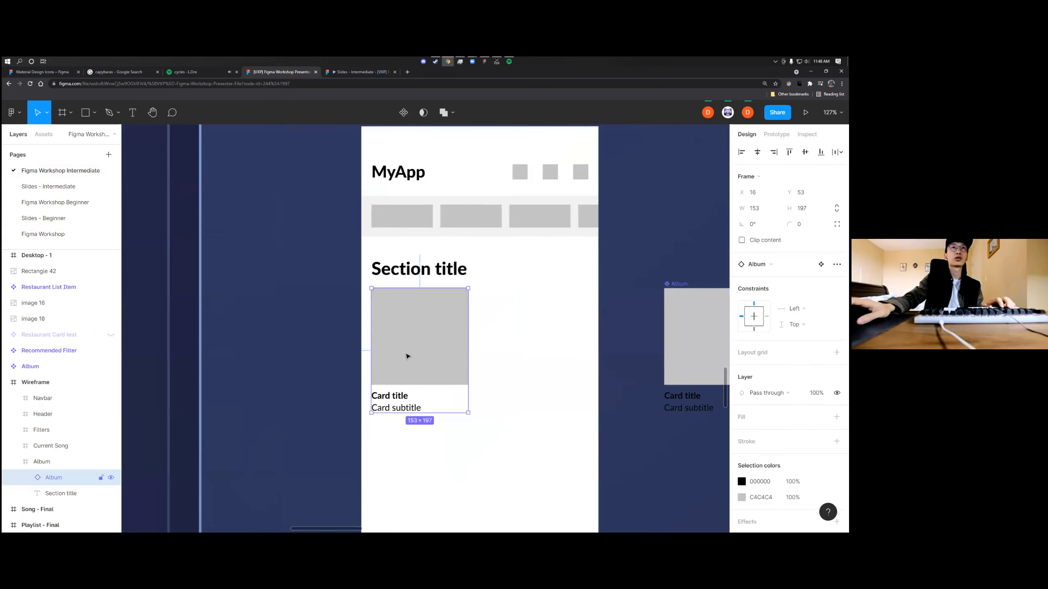
pyautogui.moveTo(425, 364); pyautogui.dragTo(519, 367)
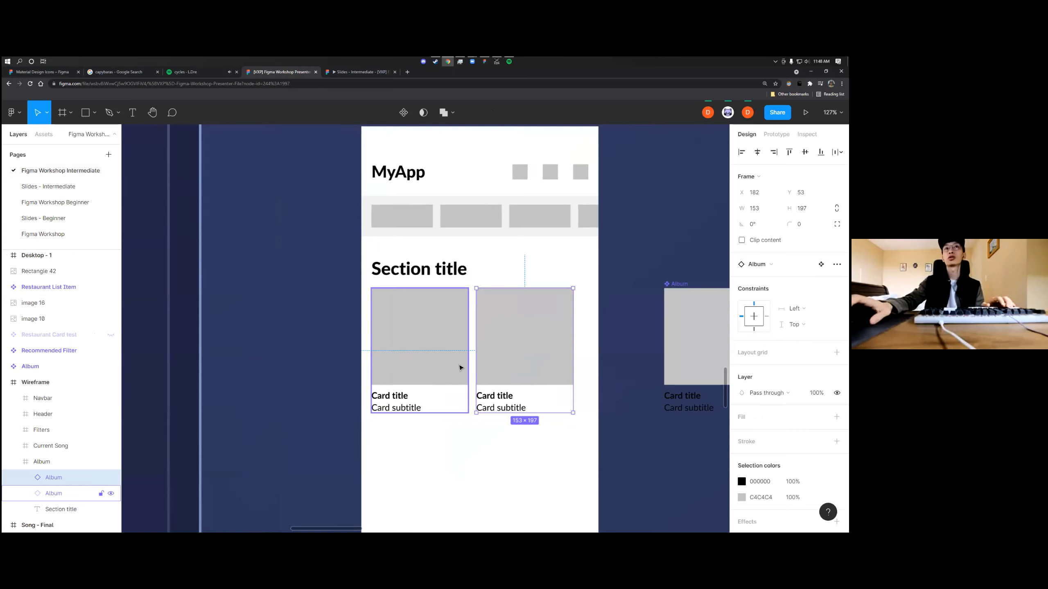
pyautogui.hscroll(3, 456, 365)
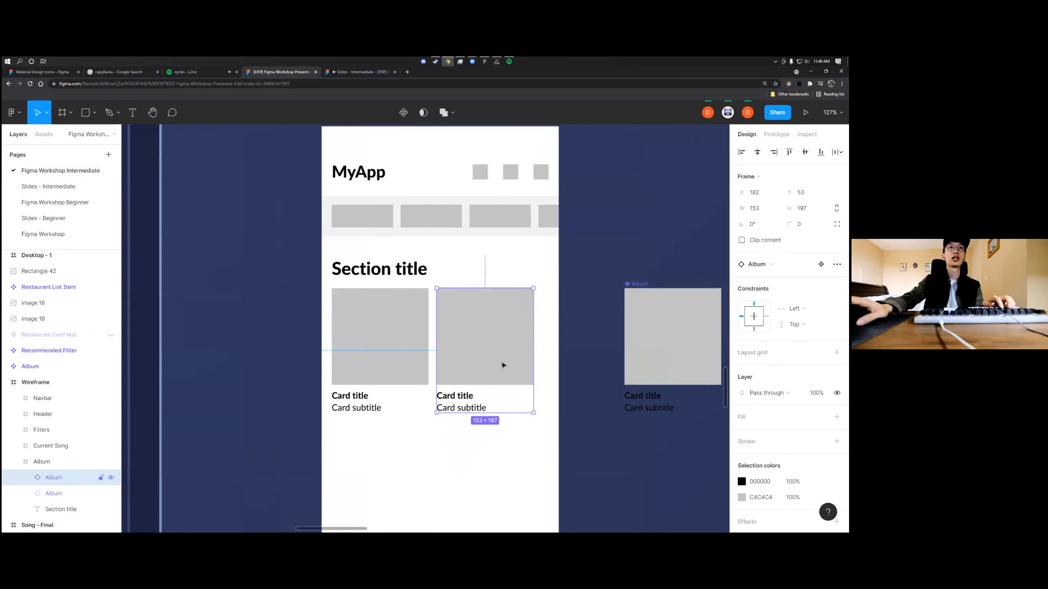
pyautogui.hotkey('ctrl', 'd')
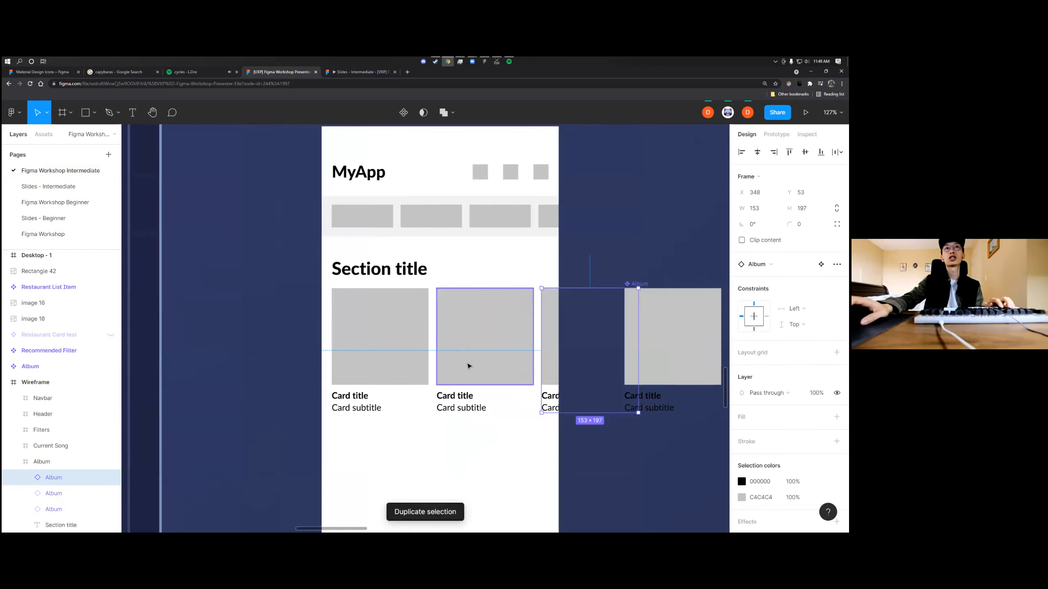
pyautogui.scroll(3, 441, 358)
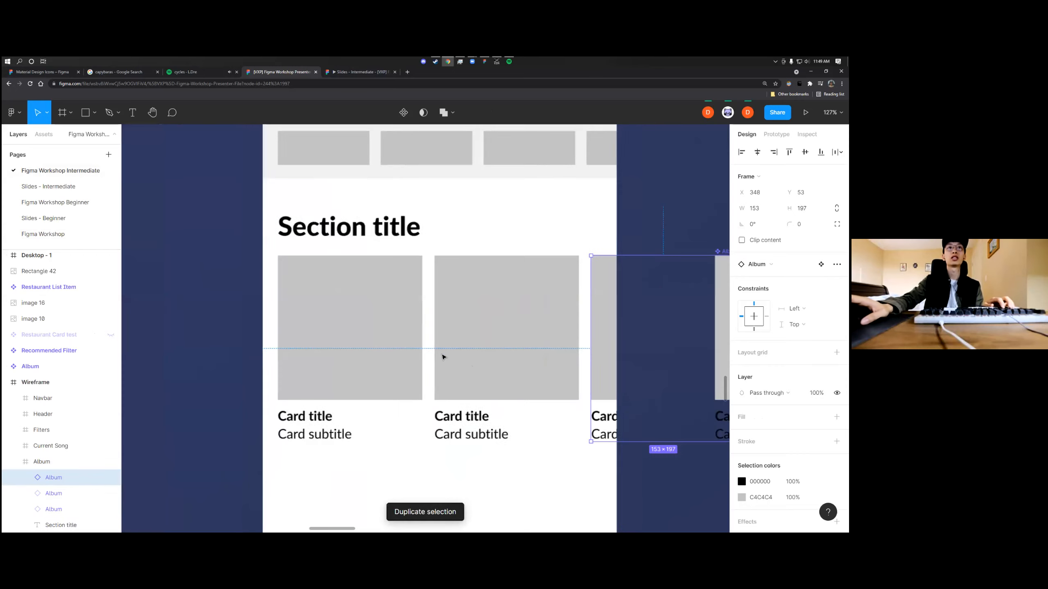
pyautogui.scroll(3, 417, 367)
pyautogui.scroll(-3, 418, 367)
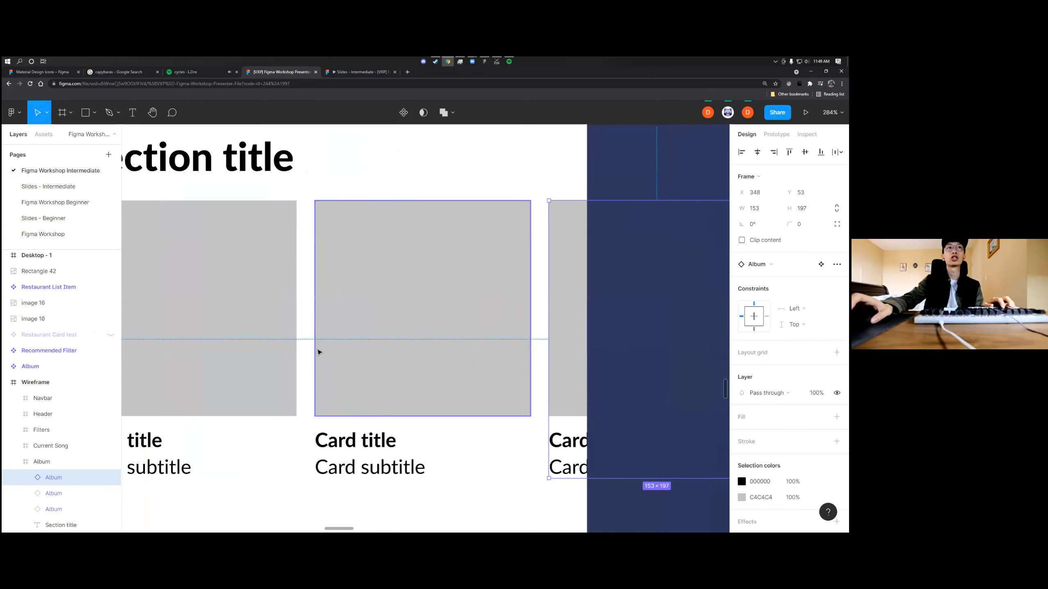
pyautogui.scroll(-3, 318, 351)
pyautogui.hscroll(-2, 323, 358)
pyautogui.scroll(-2, 413, 390)
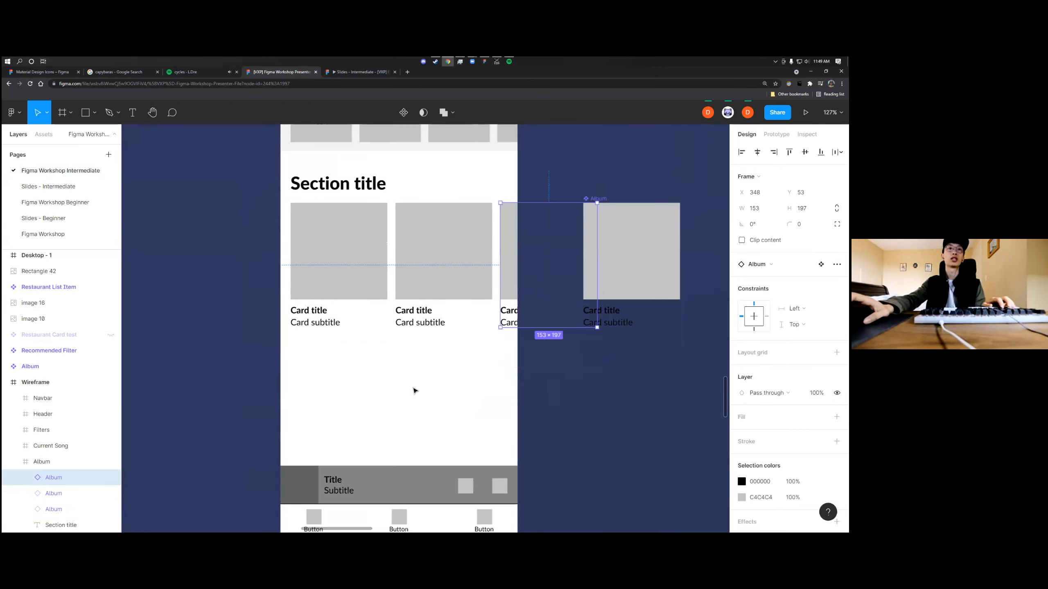
pyautogui.click(415, 388)
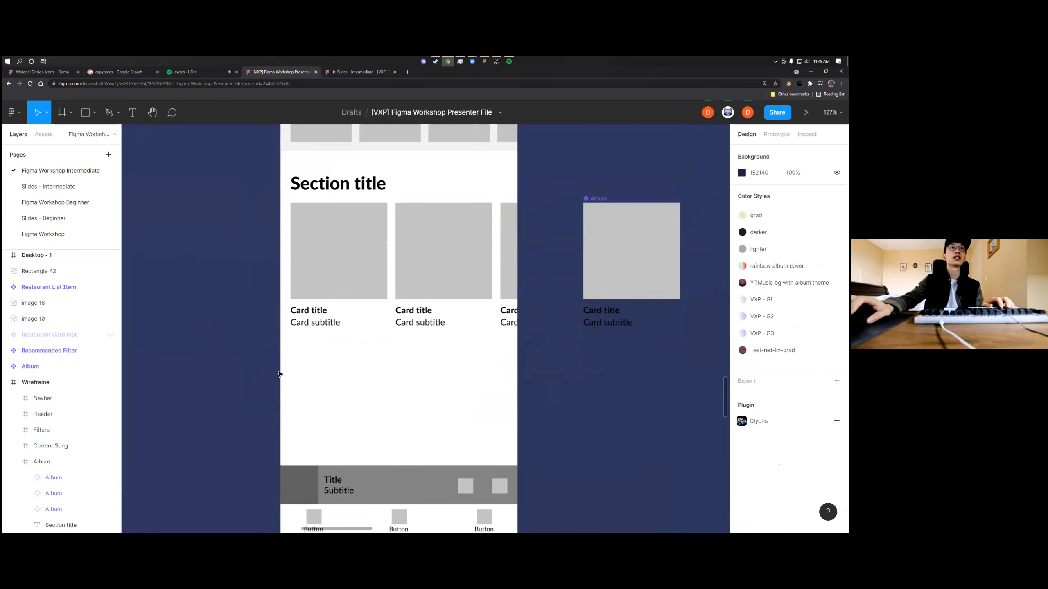
# Following the home screen reference, duplicate the Album section with its title and cards directly below the first, at Y 463
pyautogui.moveTo(306, 299); pyautogui.dragTo(487, 237)
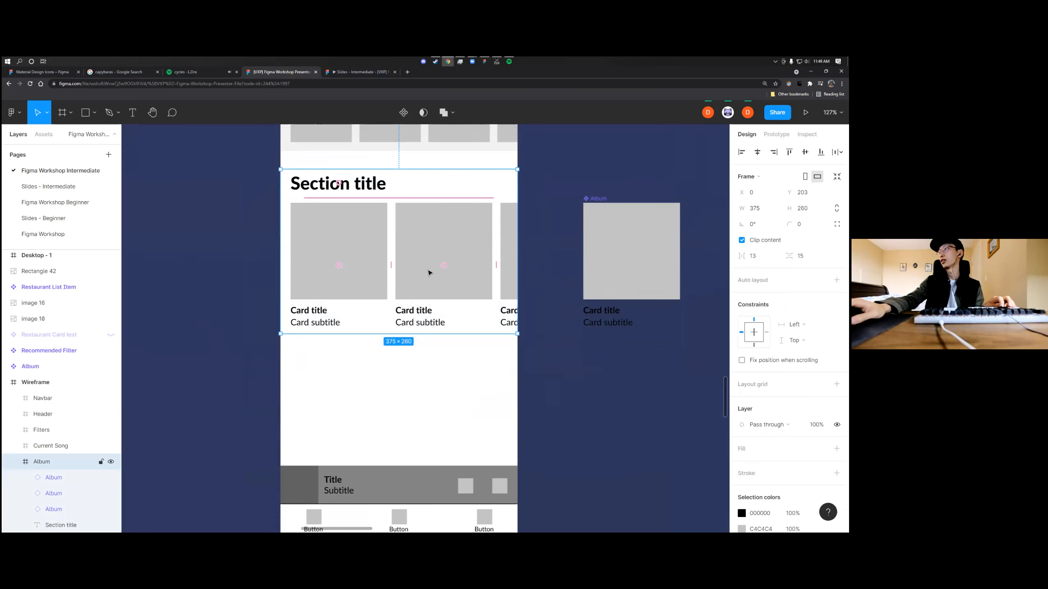
pyautogui.scroll(-10, 369, 315)
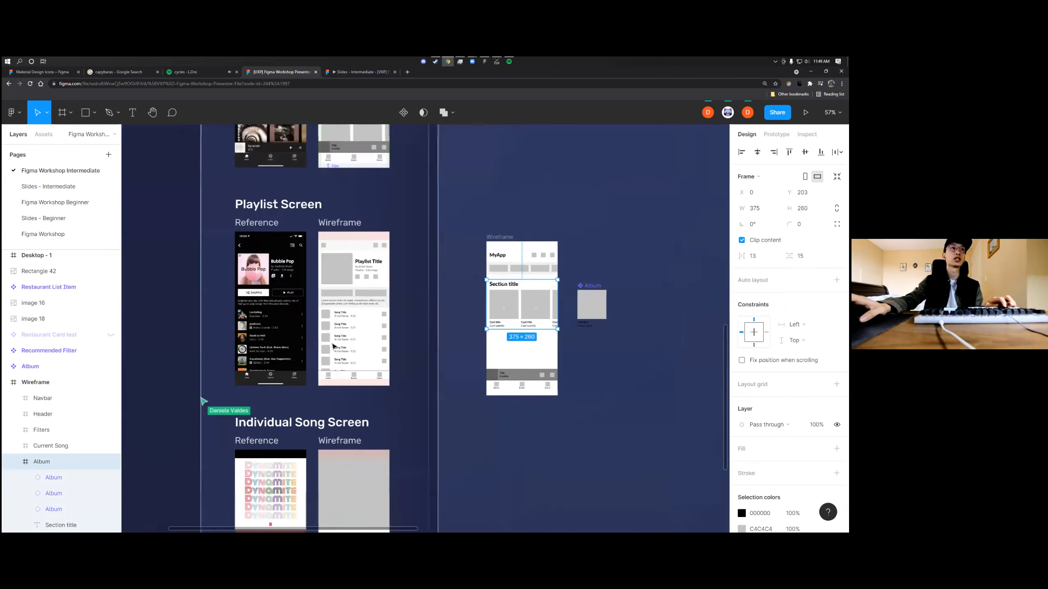
pyautogui.scroll(2, 327, 317)
pyautogui.scroll(5, 320, 295)
pyautogui.scroll(-2, 297, 327)
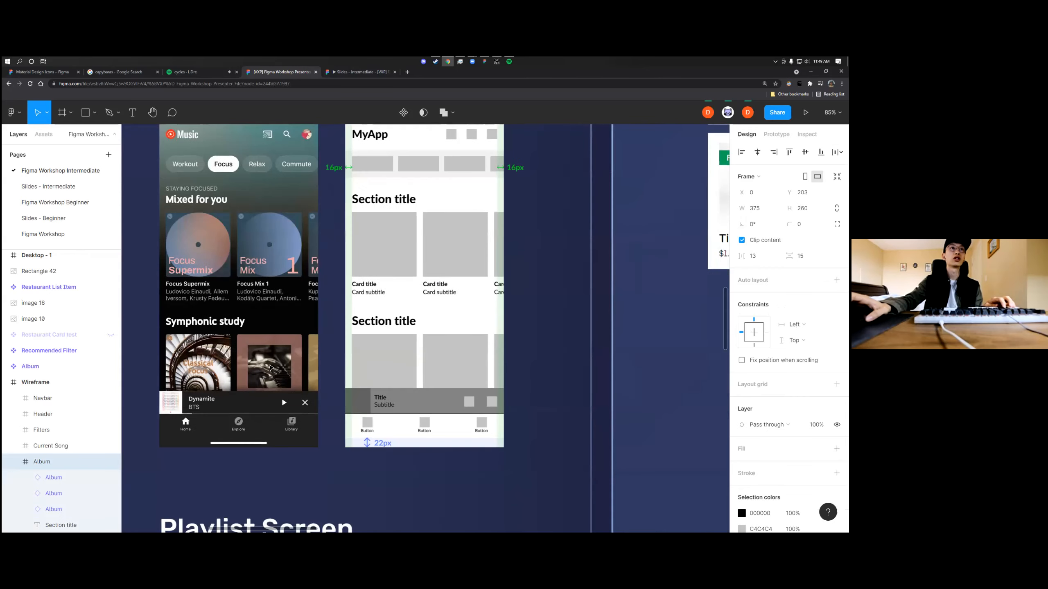
pyautogui.scroll(1, 278, 358)
pyautogui.hscroll(-3, 279, 363)
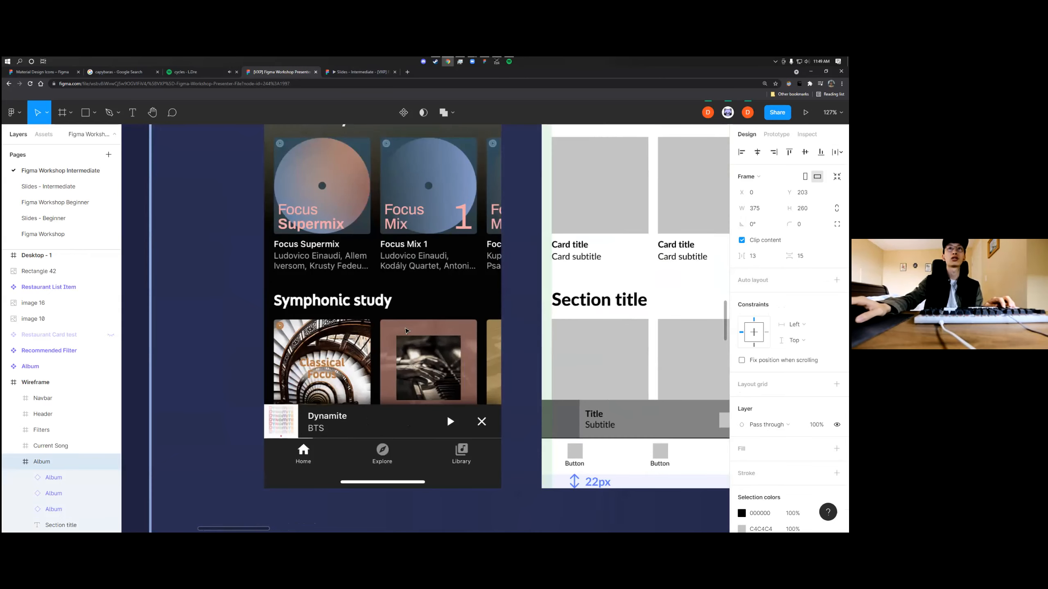
pyautogui.scroll(-4, 406, 331)
pyautogui.hscroll(10, 413, 329)
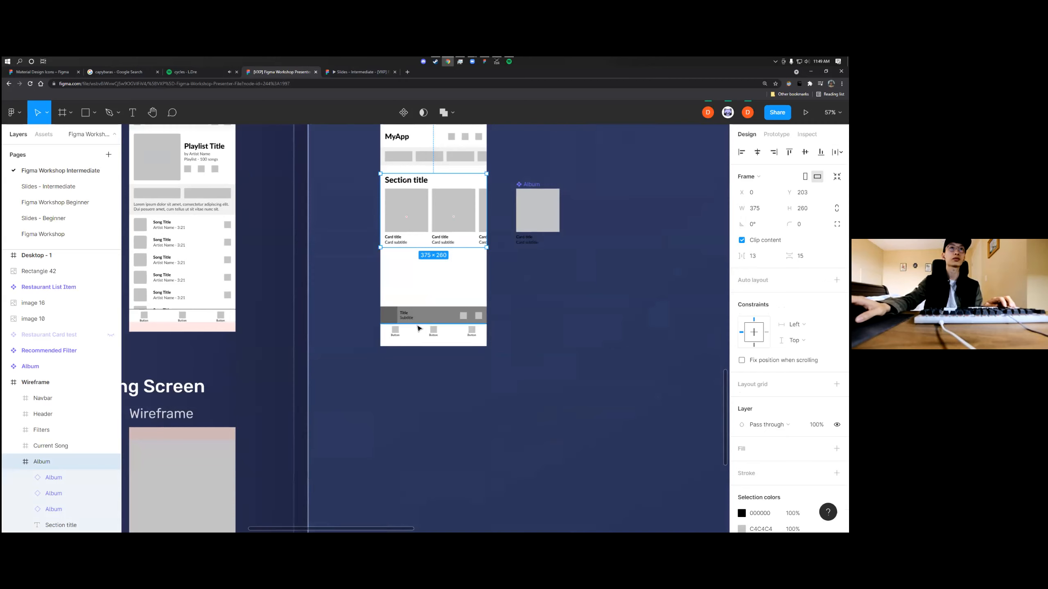
pyautogui.scroll(9, 417, 328)
pyautogui.scroll(-1, 442, 360)
pyautogui.moveTo(466, 330); pyautogui.dragTo(498, 444)
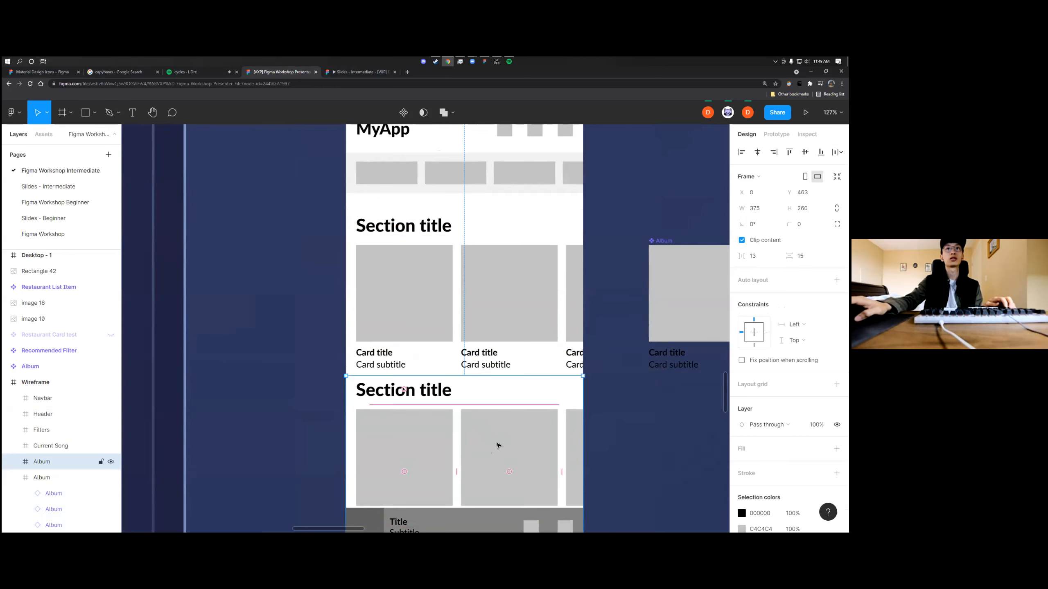
pyautogui.click(612, 438)
pyautogui.hscroll(2, 536, 429)
pyautogui.scroll(-3, 519, 425)
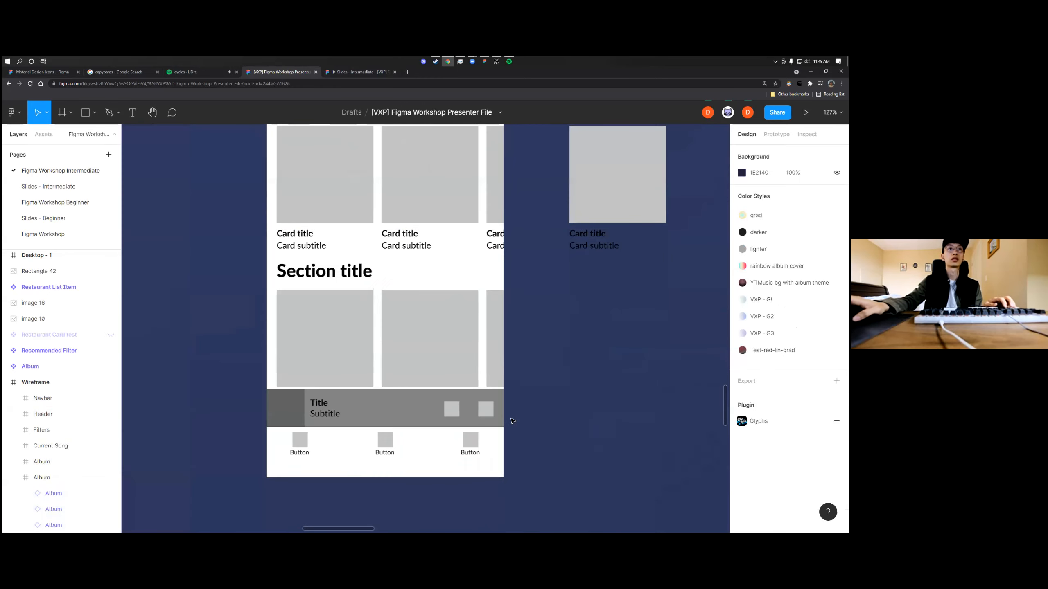
# Set the fill of the square in the main Album component to the solid red BD5353
pyautogui.scroll(2, 513, 423)
pyautogui.scroll(-3, 511, 420)
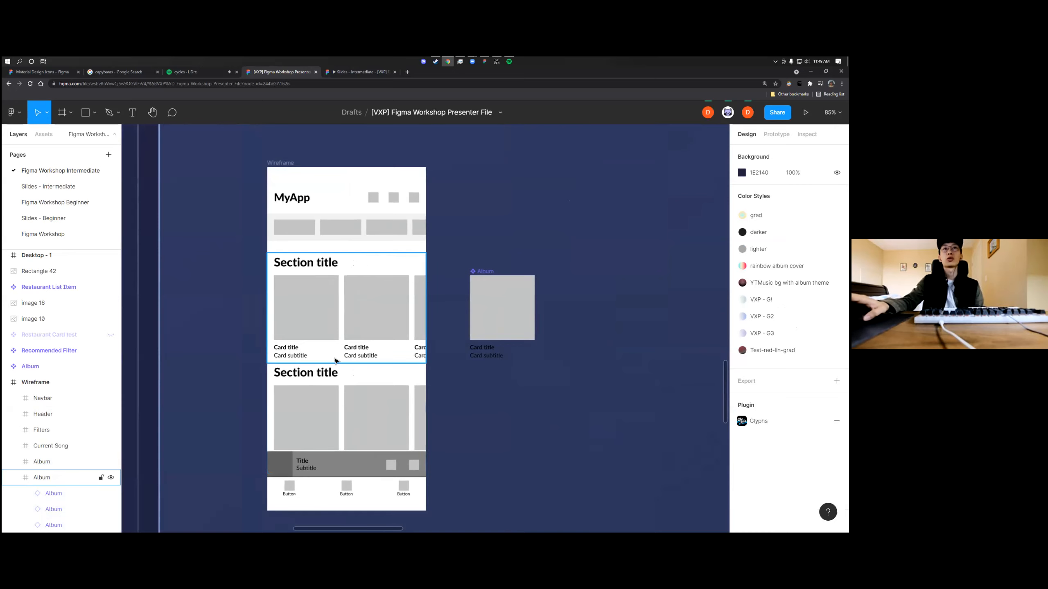
pyautogui.doubleClick(491, 324)
pyautogui.click(741, 352)
pyautogui.click(677, 312)
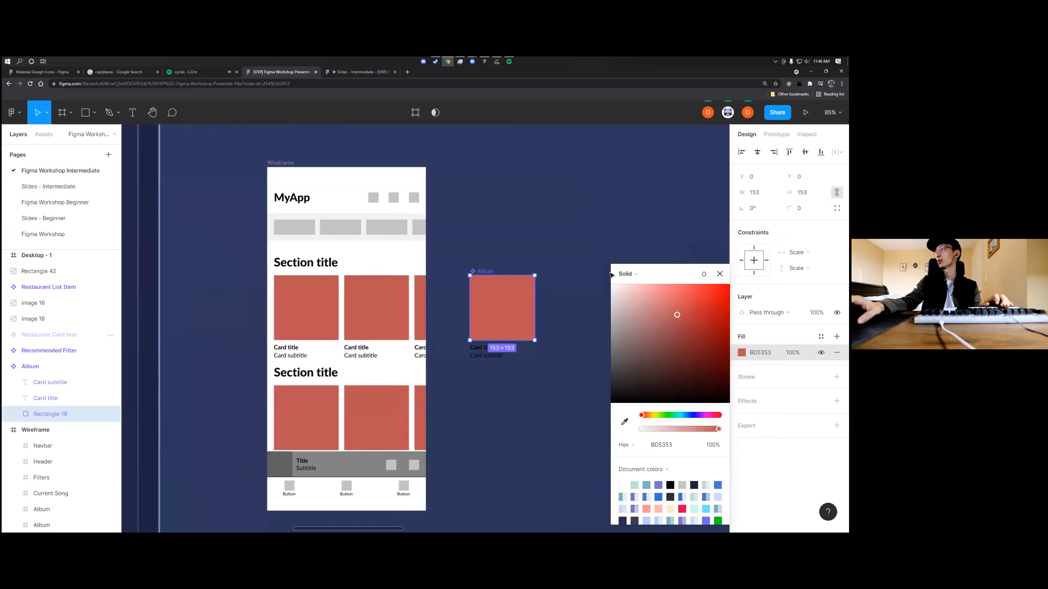
pyautogui.click(581, 252)
# Examine the main Album component beside its instances in the wireframe to compare their fill
pyautogui.scroll(5, 535, 320)
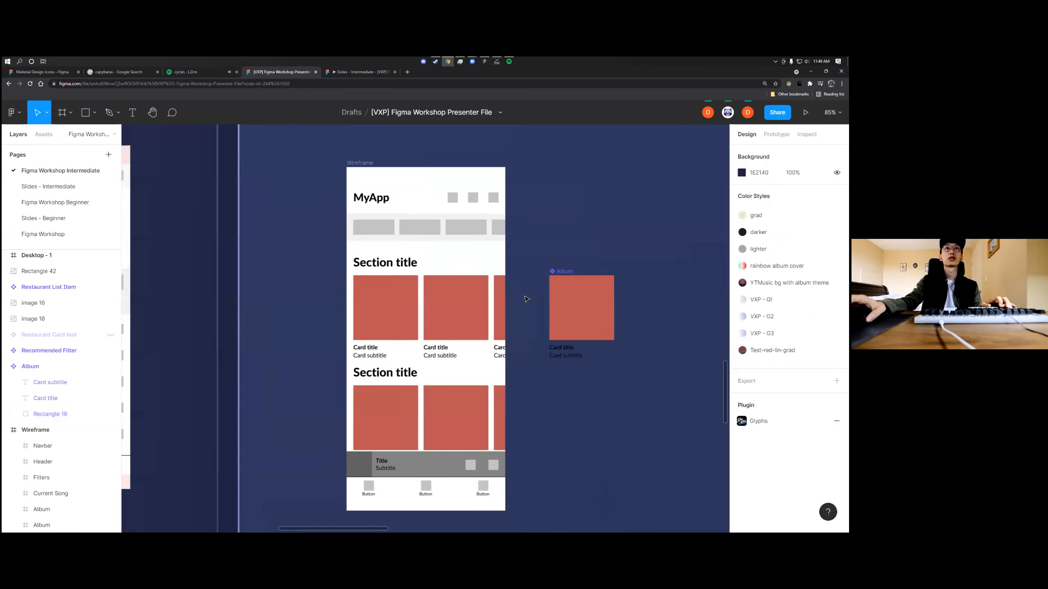
pyautogui.scroll(-4, 534, 321)
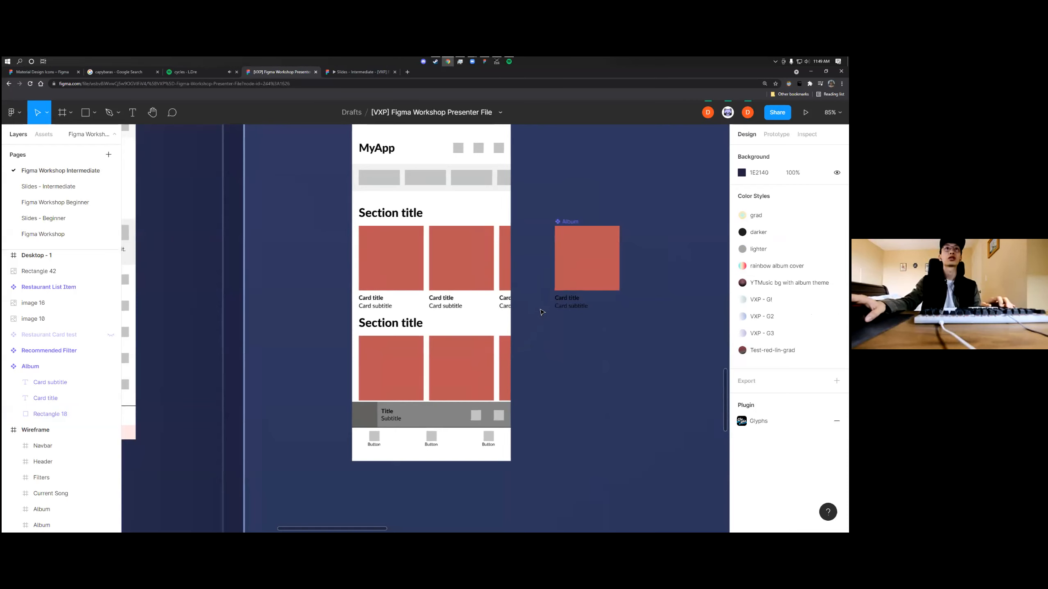
pyautogui.scroll(2, 542, 313)
pyautogui.hscroll(-4, 563, 324)
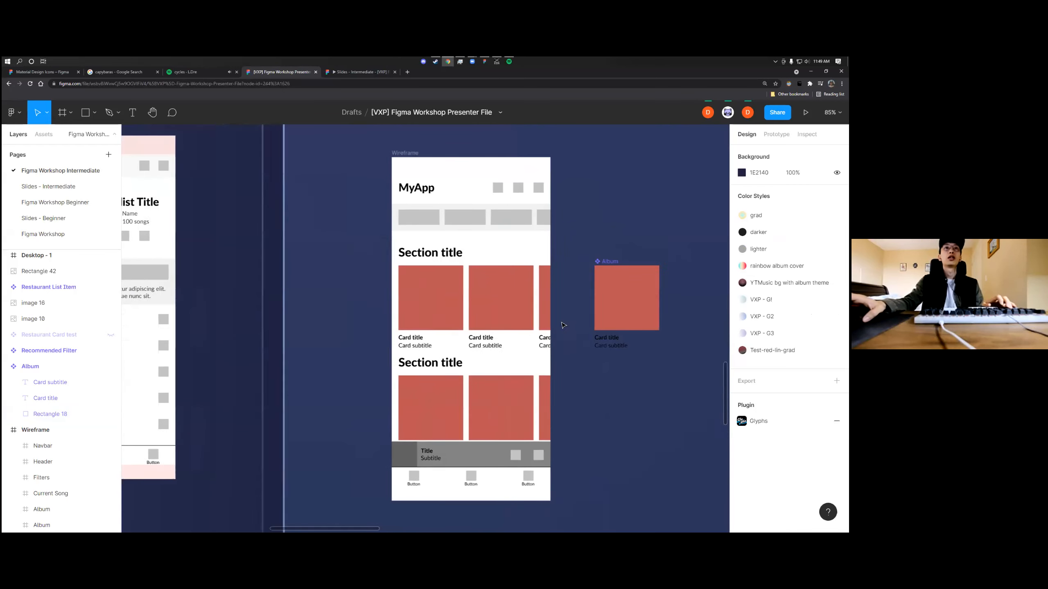
pyautogui.click(646, 304)
pyautogui.hscroll(2, 646, 305)
pyautogui.hscroll(2, 646, 304)
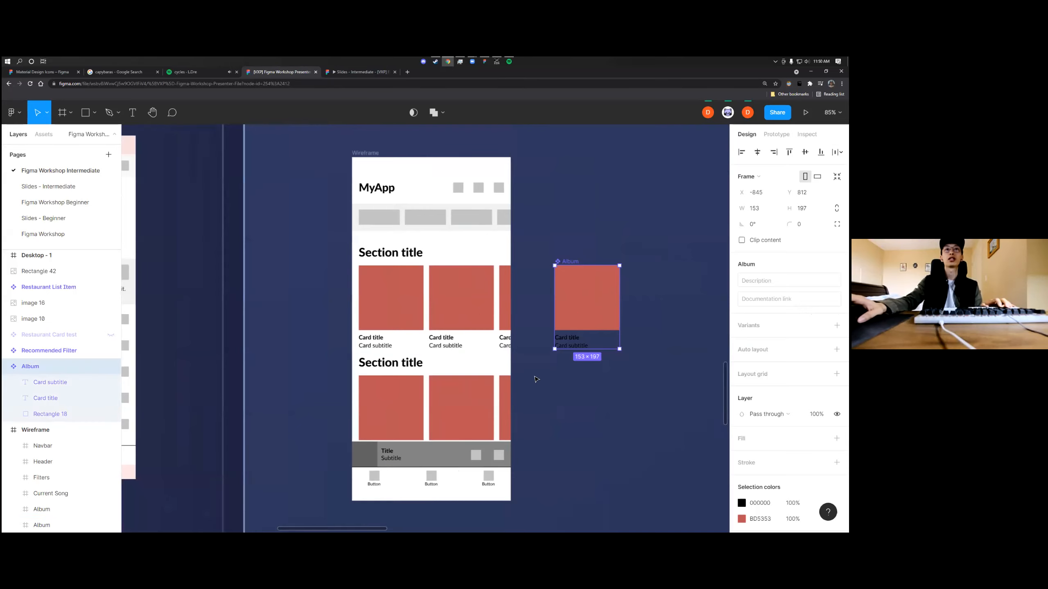
# Delete the second, third and fourth grey rectangles in the wireframe's filters row, keeping only the first
pyautogui.scroll(3, 536, 384)
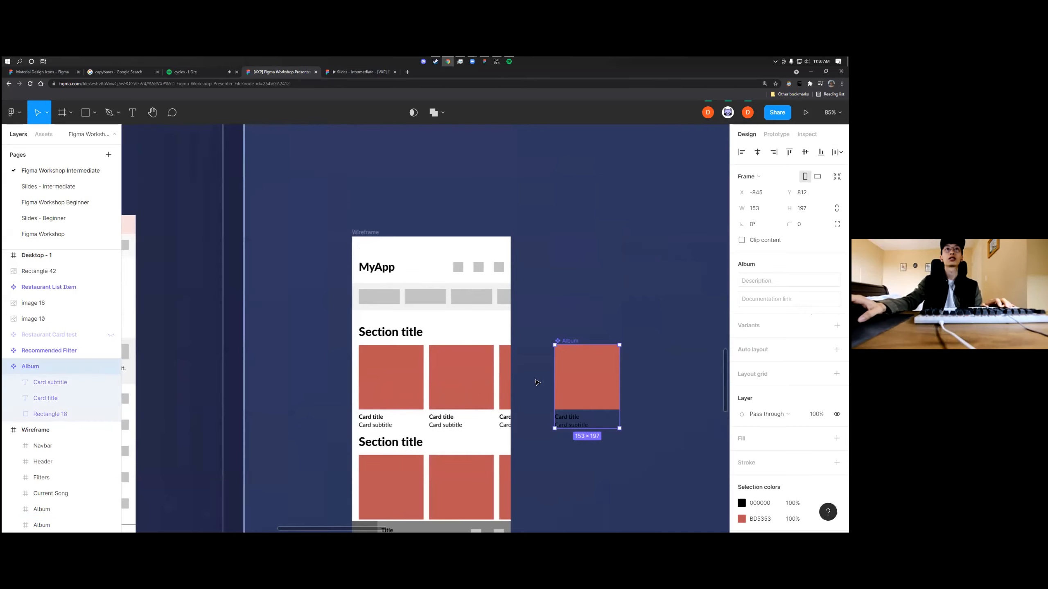
pyautogui.doubleClick(373, 303)
pyautogui.hscroll(-10, 413, 309)
pyautogui.hscroll(8, 454, 314)
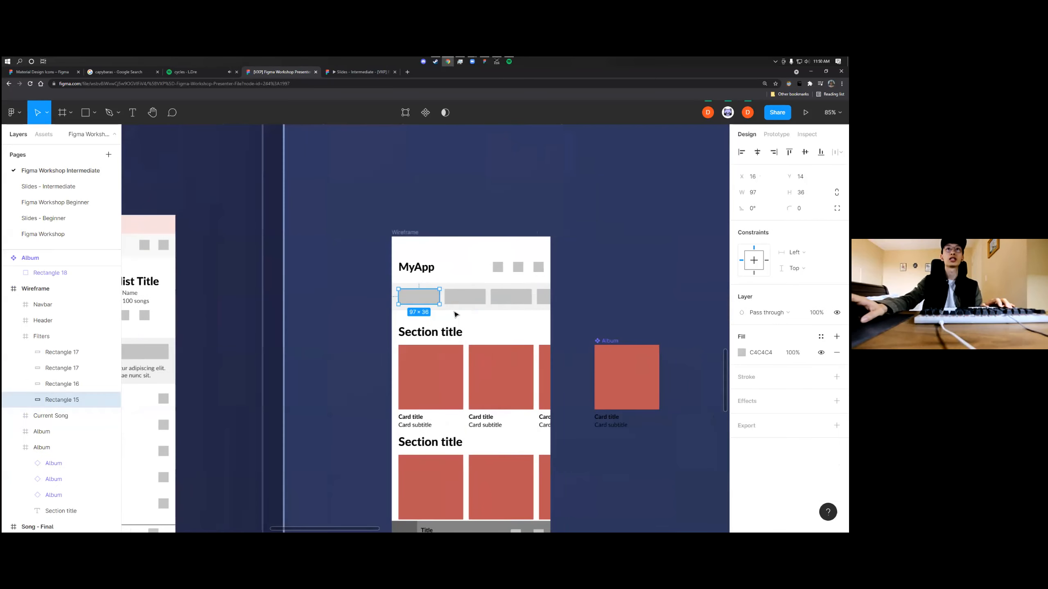
pyautogui.scroll(-5, 463, 328)
pyautogui.scroll(8, 487, 384)
pyautogui.click(463, 379)
pyautogui.click(434, 378)
pyautogui.click(465, 379)
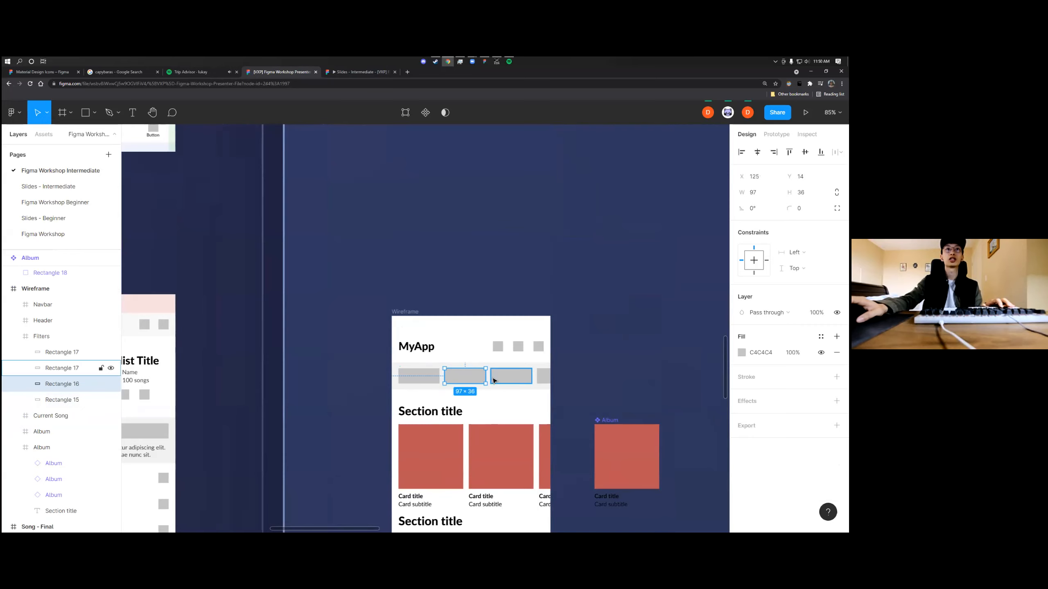
pyautogui.keyDown('shift'); pyautogui.click(506, 380); pyautogui.keyUp('shift')
pyautogui.keyDown('shift'); pyautogui.click(540, 377); pyautogui.keyUp('shift')
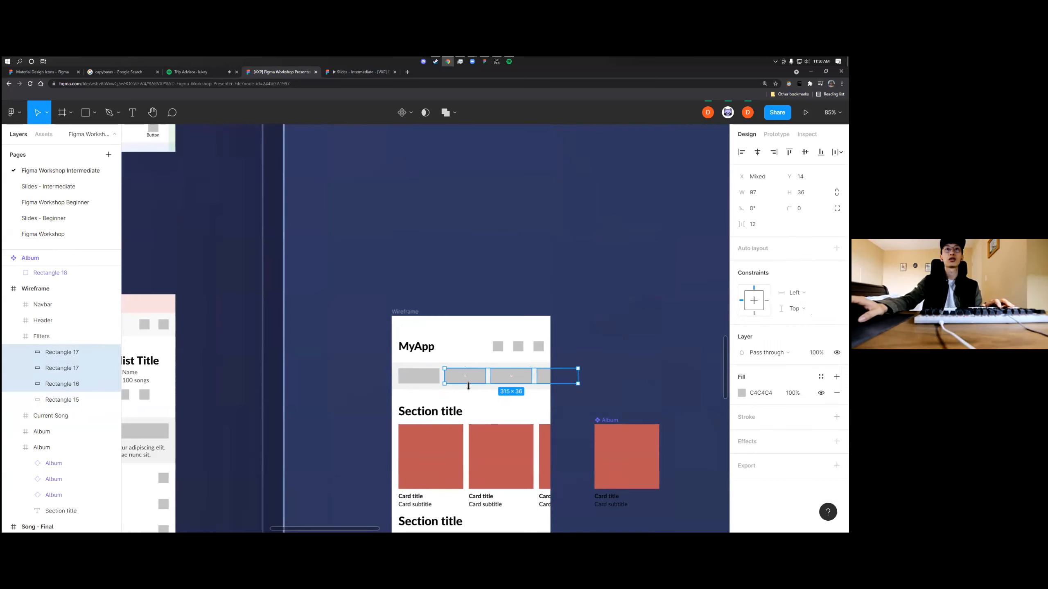
pyautogui.press('Delete')
# Convert the remaining grey rectangle in the filters row into a component
pyautogui.click(419, 377)
pyautogui.click(421, 380)
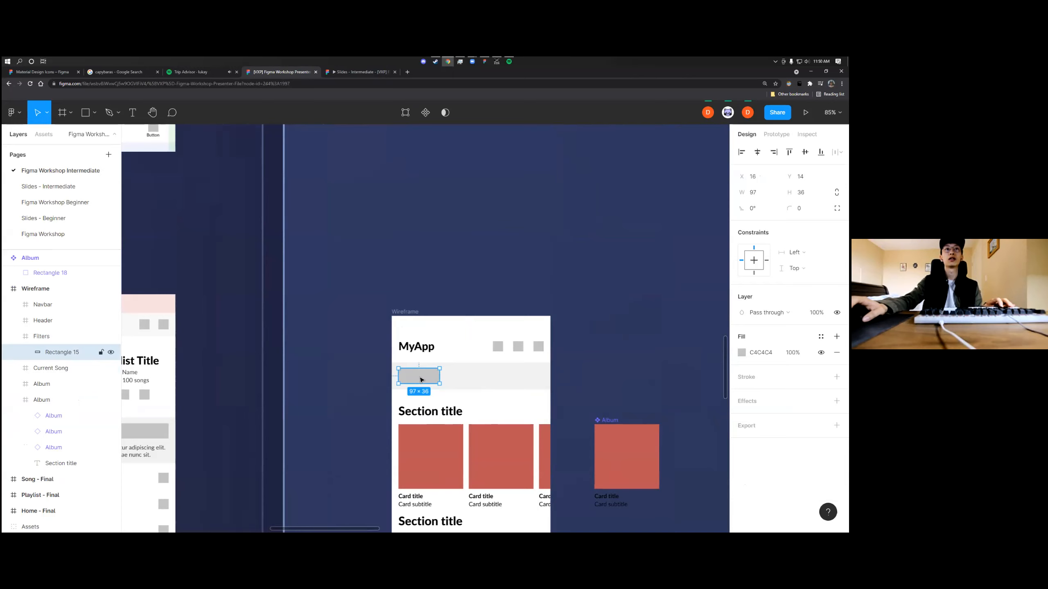
pyautogui.hotkey('ctrl', 'alt', 'k')
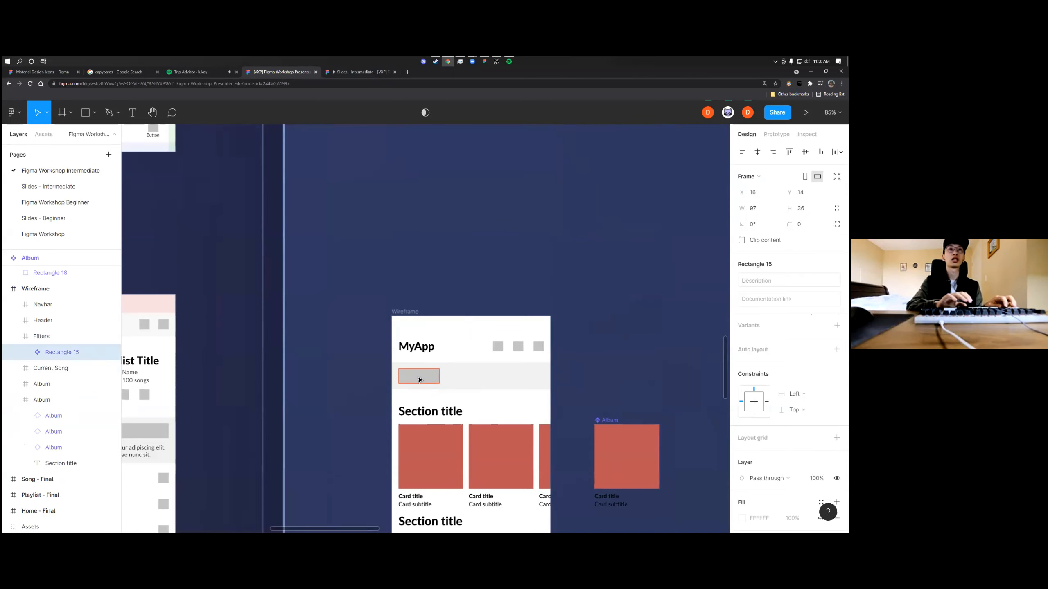
# Try to duplicate the filter component along the filters row, with the first copy at X 123
pyautogui.scroll(5, 427, 382)
pyautogui.moveTo(421, 377); pyautogui.dragTo(516, 385)
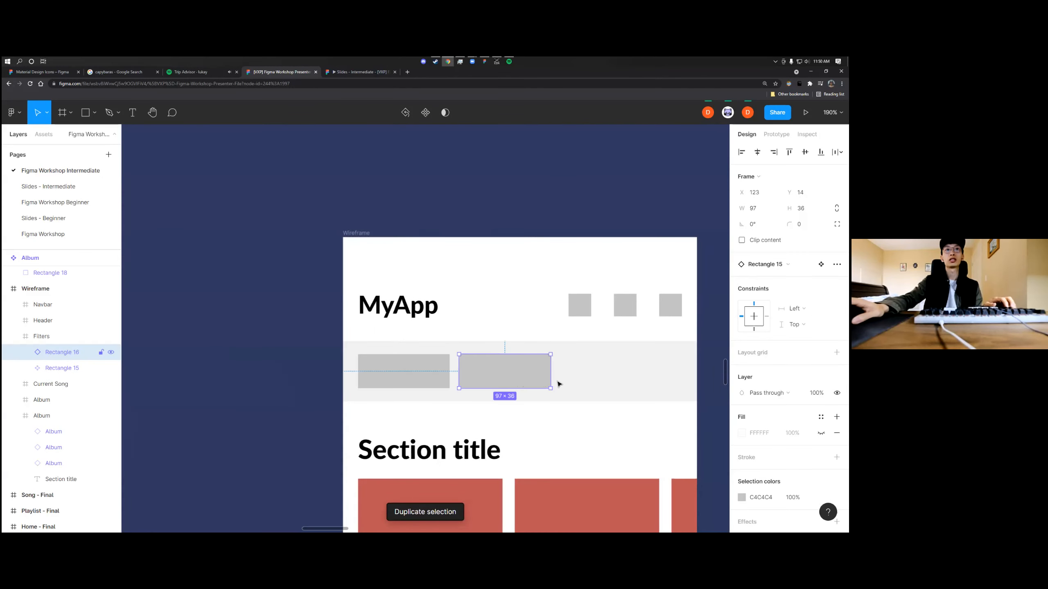
pyautogui.click(573, 384)
pyautogui.hscroll(3, 570, 384)
pyautogui.click(452, 383)
pyautogui.hotkey('ctrl', 'd')
pyautogui.hotkey('ctrl', 'z')
pyautogui.hotkey('ctrl', 'z')
pyautogui.hotkey('ctrl', 'z')
pyautogui.hotkey('ctrl', 'z')
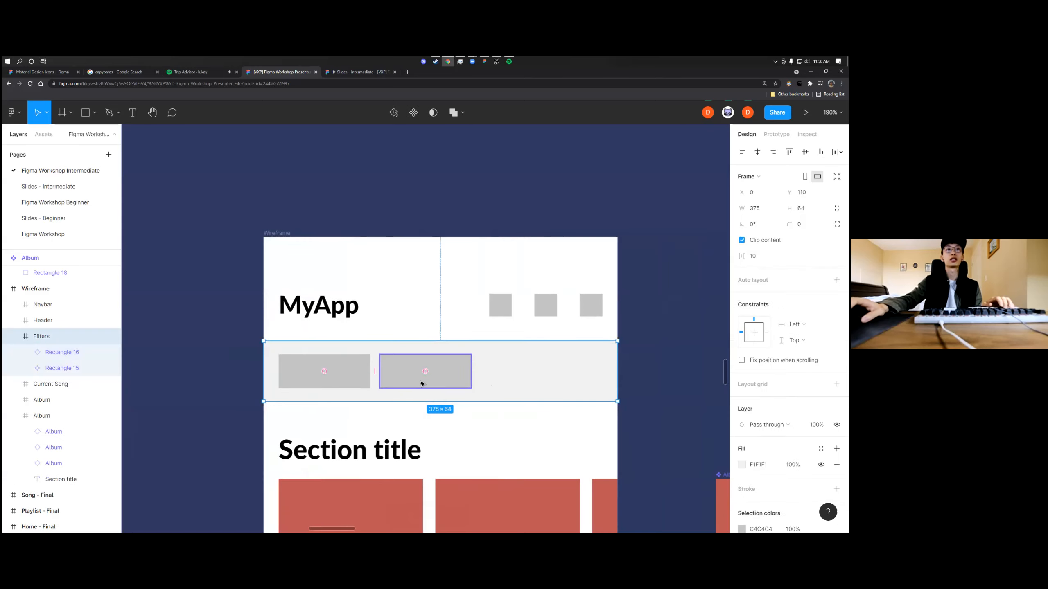
# Duplicate the rectangle inside the filter instance three times along the filters row, with 10 px gaps
pyautogui.doubleClick(350, 378)
pyautogui.moveTo(341, 379); pyautogui.dragTo(444, 377)
pyautogui.hotkey('ctrl', 'd')
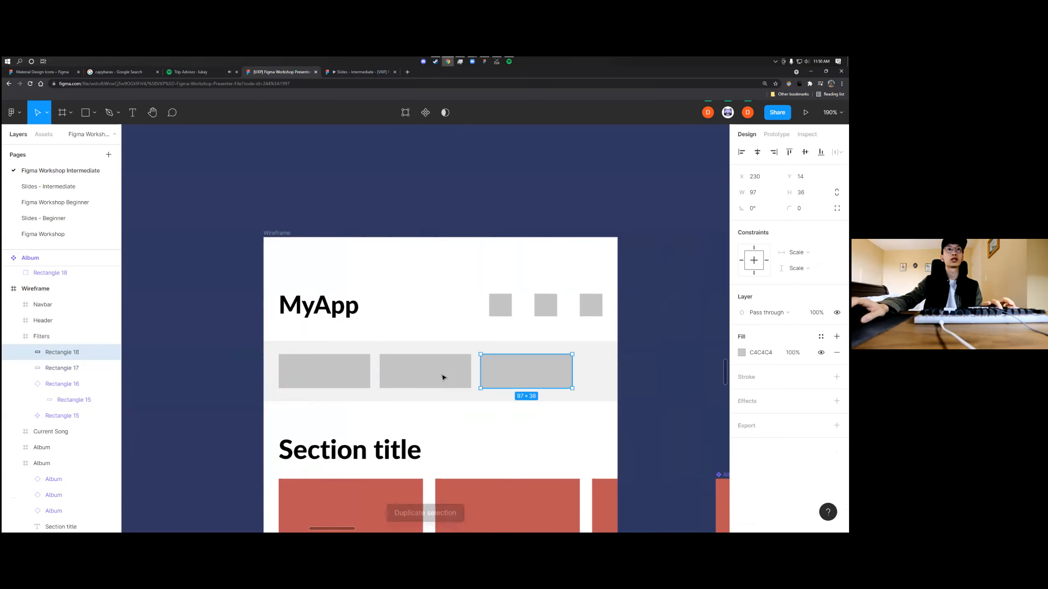
pyautogui.hotkey('ctrl', 'd')
pyautogui.click(627, 354)
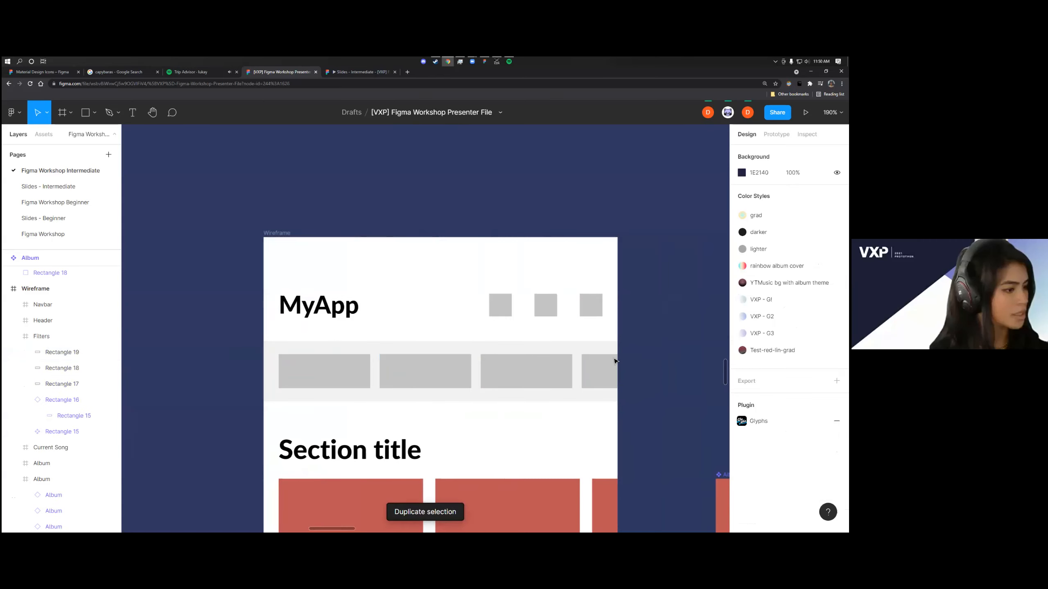
# Delete the three plain rectangle copies beside the filter component in the filters row
pyautogui.hscroll(2, 615, 361)
pyautogui.doubleClick(266, 371)
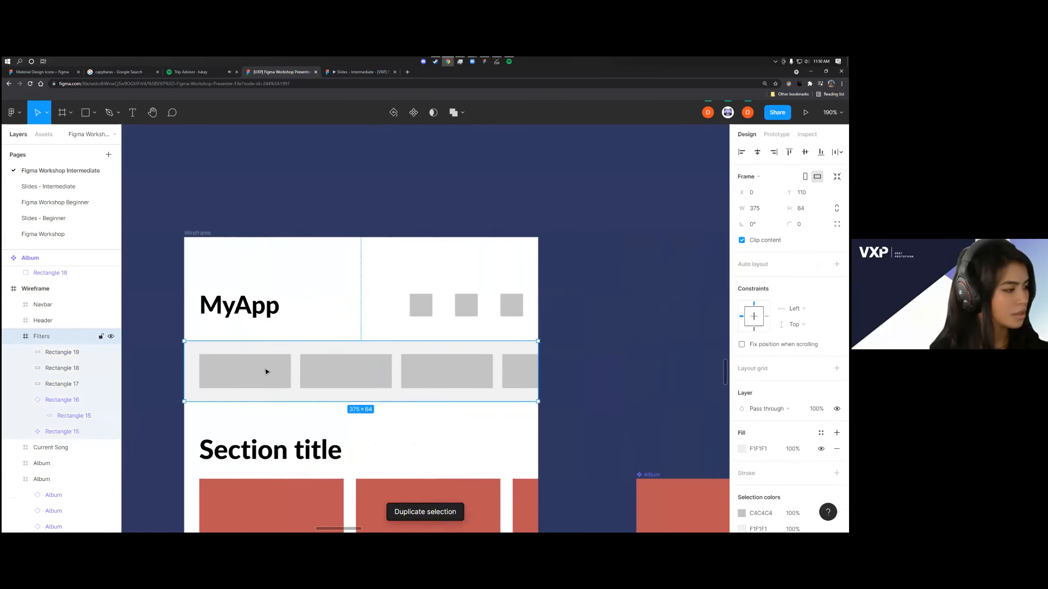
pyautogui.doubleClick(348, 377)
pyautogui.click(613, 365)
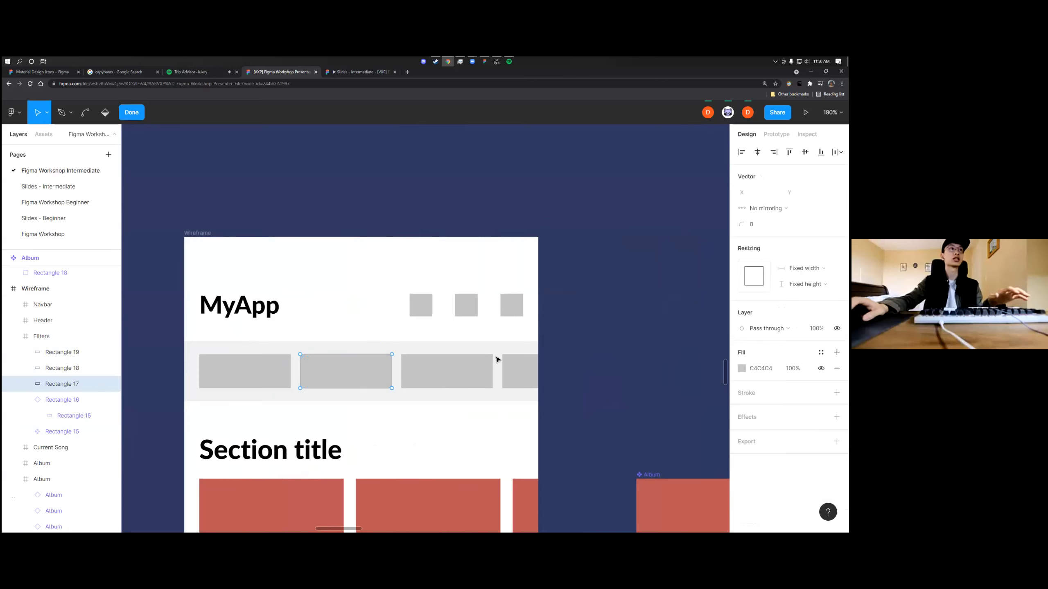
pyautogui.click(135, 113)
pyautogui.keyDown('shift'); pyautogui.click(458, 381); pyautogui.keyUp('shift')
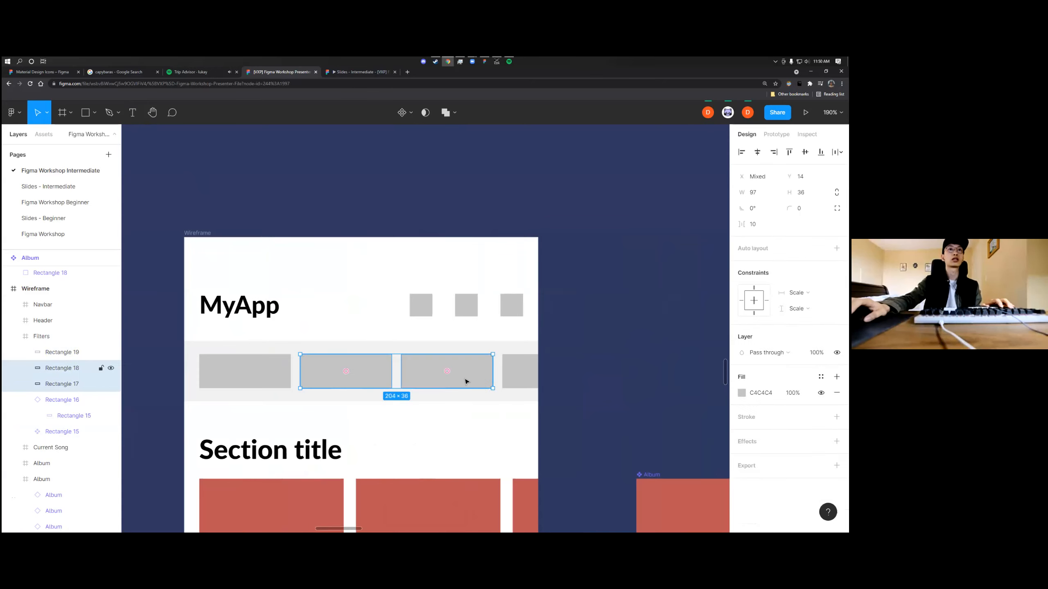
pyautogui.keyDown('shift'); pyautogui.click(517, 379); pyautogui.keyUp('shift')
pyautogui.press('Delete')
# Duplicate the filter instance three times along the filters row with 6 px gaps, from X 119 to X 325
pyautogui.click(463, 377)
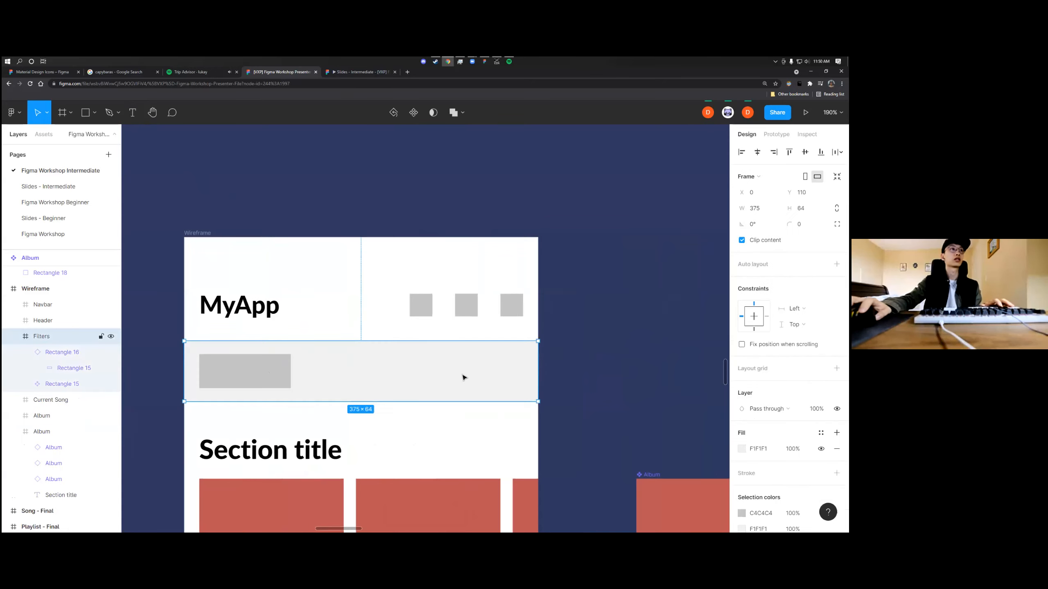
pyautogui.click(284, 367)
pyautogui.hotkey('ctrl', 'd')
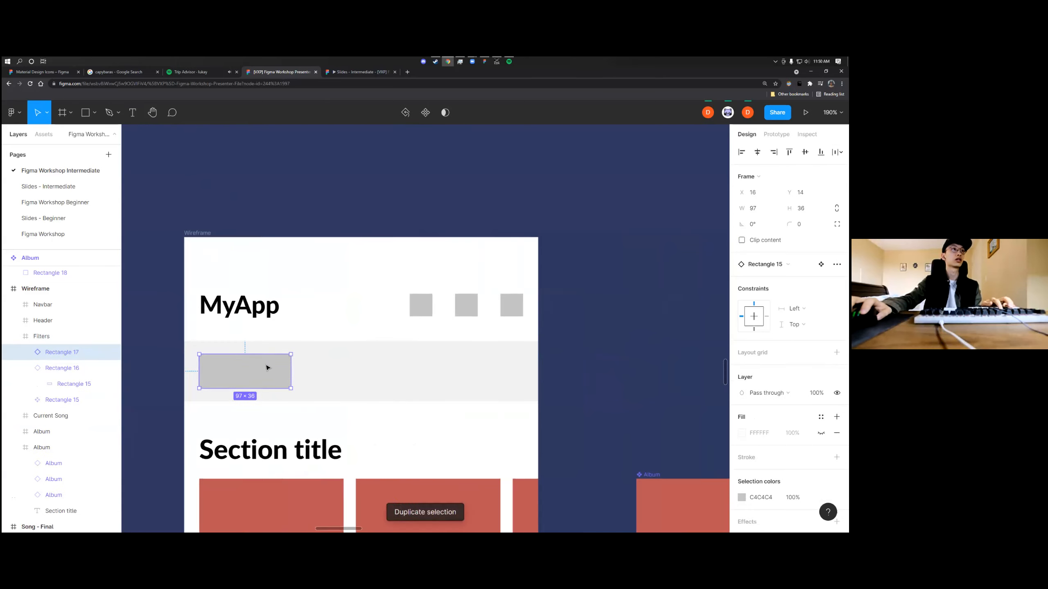
pyautogui.moveTo(259, 371); pyautogui.dragTo(356, 375)
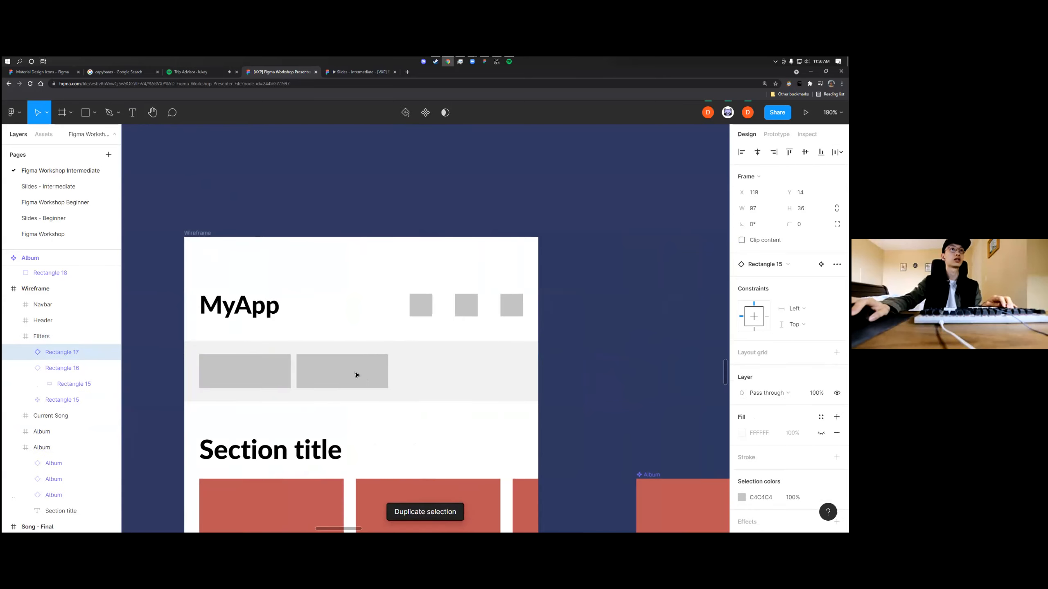
pyautogui.hotkey('ctrl', 'd')
pyautogui.hotkey('ctrl', 'd')
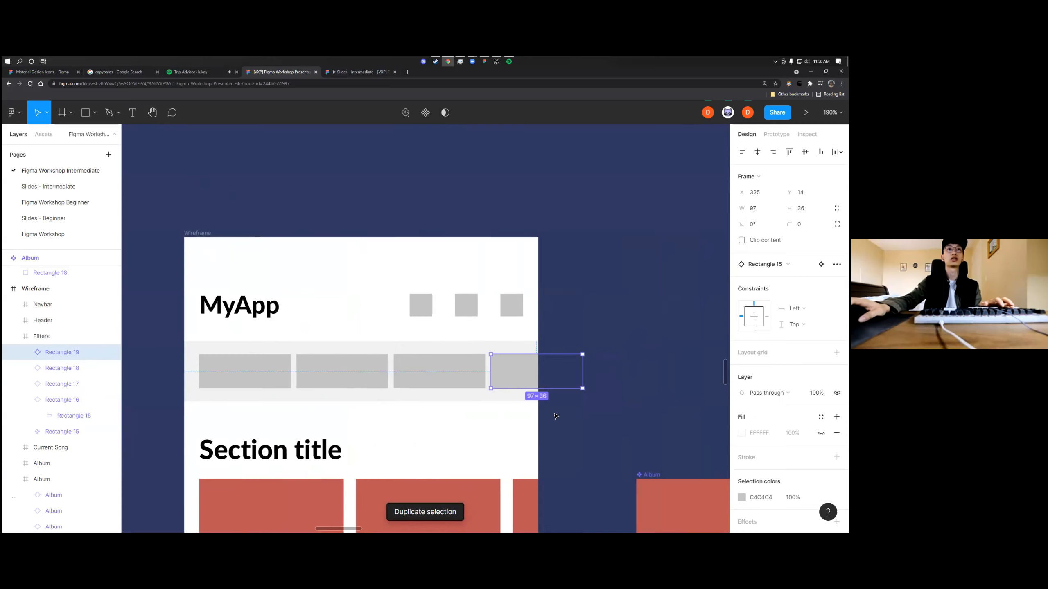
pyautogui.click(610, 378)
pyautogui.hscroll(-2, 454, 372)
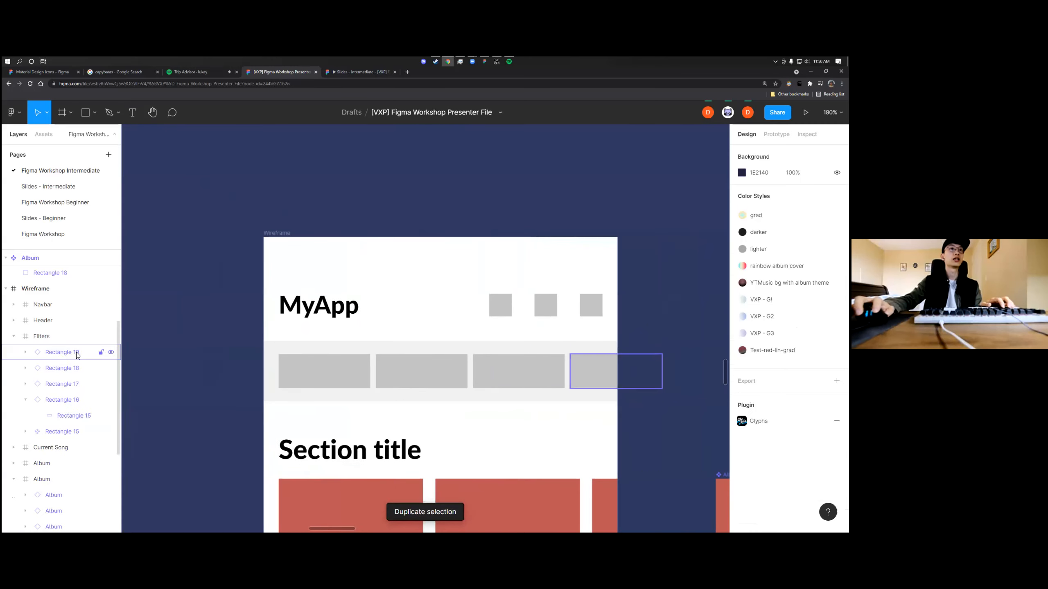
# Rename the rectangle component in the filters row and its instances as Filter
pyautogui.click(61, 356)
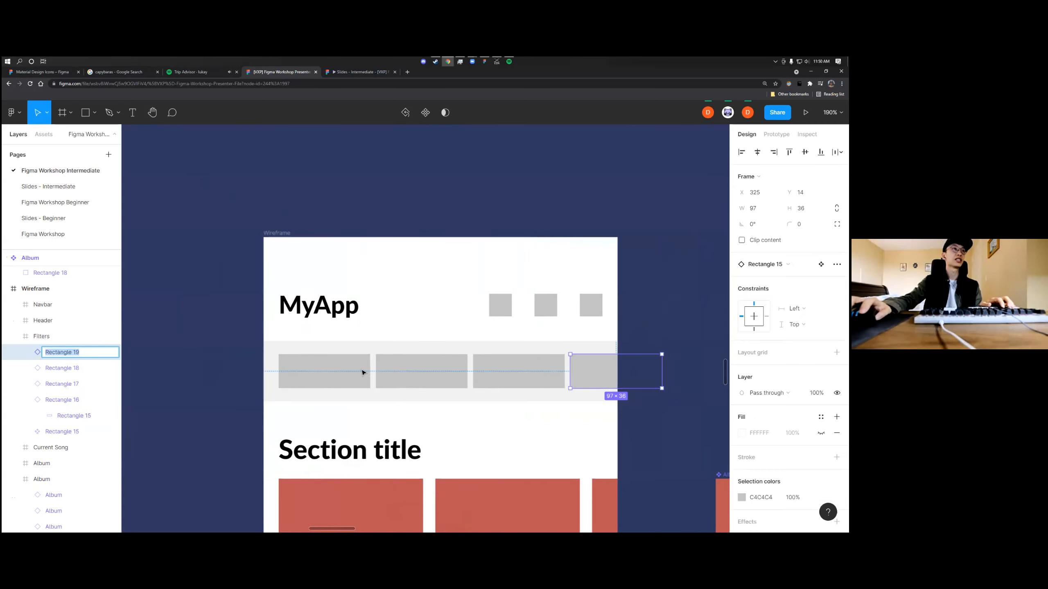
pyautogui.click(625, 372)
pyautogui.click(614, 368)
pyautogui.click(614, 369)
pyautogui.keyDown('shift'); pyautogui.click(543, 370); pyautogui.keyUp('shift')
pyautogui.keyDown('shift'); pyautogui.click(449, 376); pyautogui.keyUp('shift')
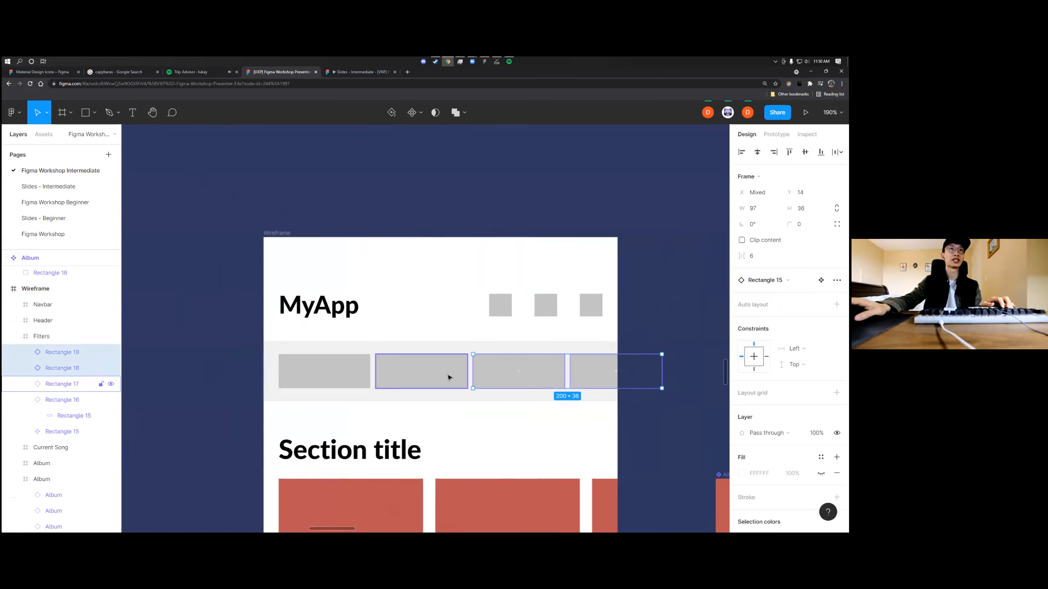
pyautogui.click(333, 382)
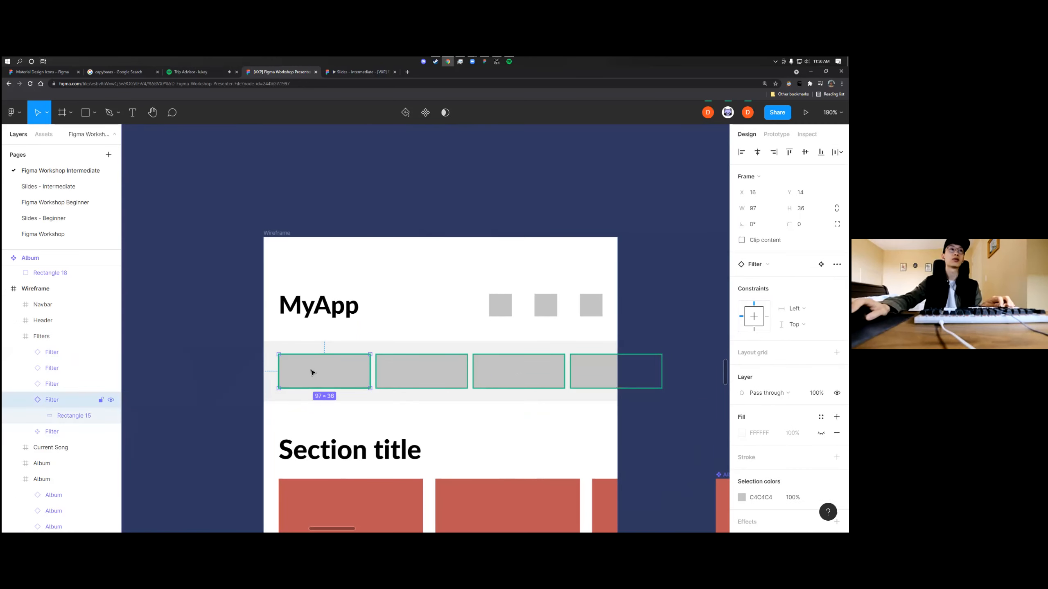
# Remove all Filter instances from the filters row, including the one stacked on the main component, keeping only the main component
pyautogui.scroll(-2, 322, 375)
pyautogui.scroll(2, 322, 375)
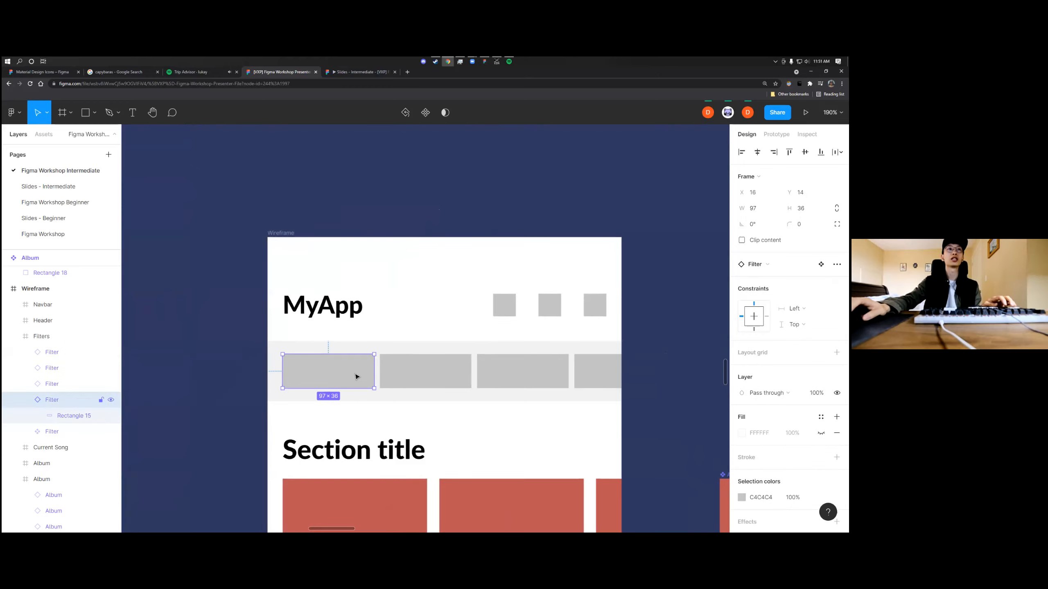
pyautogui.moveTo(357, 377); pyautogui.dragTo(260, 376)
pyautogui.hotkey('ctrl', 'z')
pyautogui.press('Escape')
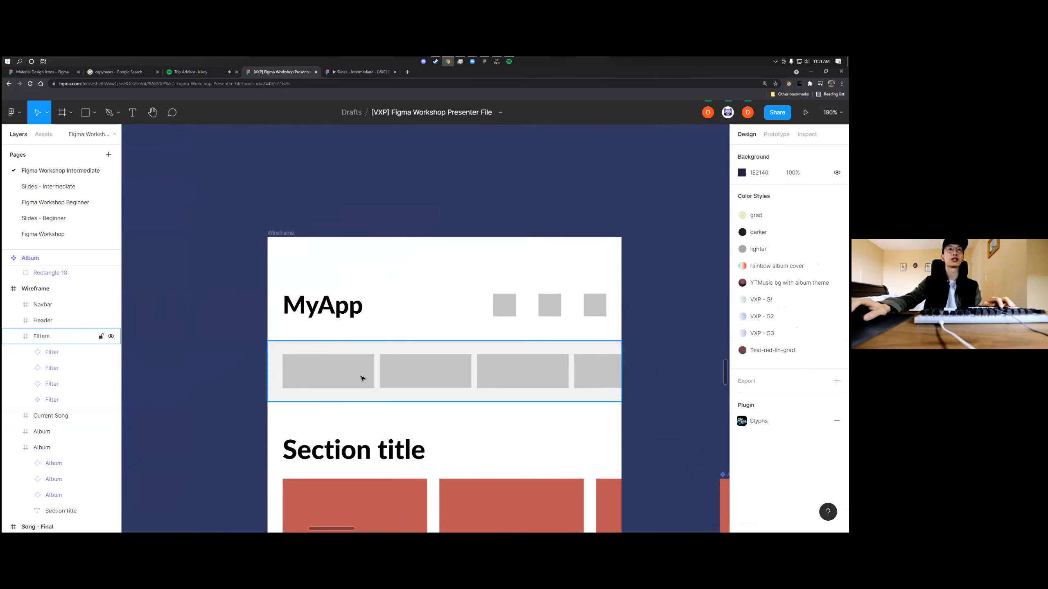
pyautogui.click(361, 378)
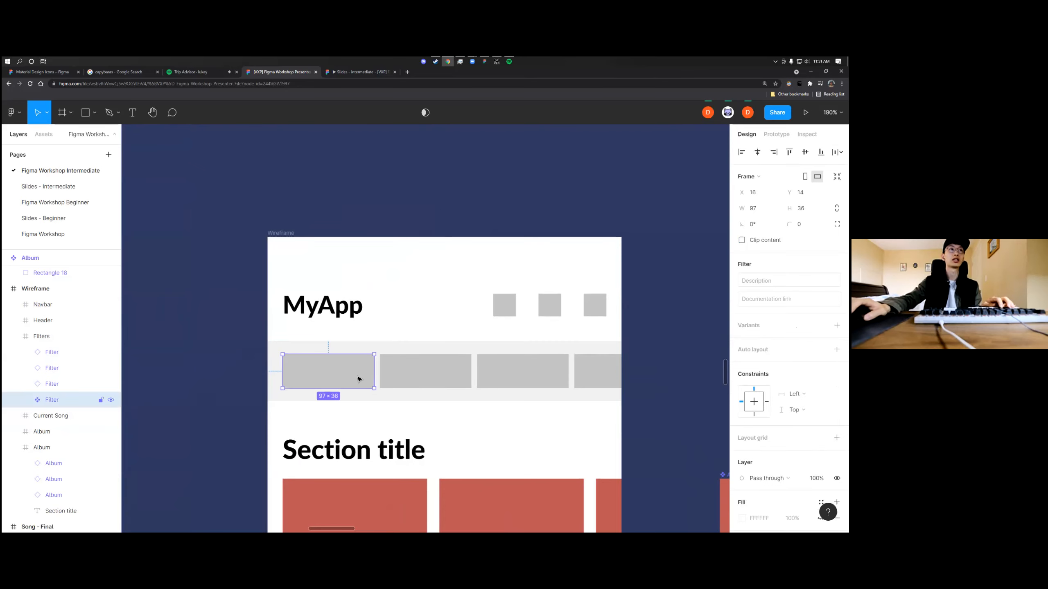
pyautogui.click(418, 379)
pyautogui.keyDown('shift'); pyautogui.click(523, 374); pyautogui.keyUp('shift')
pyautogui.keyDown('shift'); pyautogui.click(589, 375); pyautogui.keyUp('shift')
pyautogui.press('Delete')
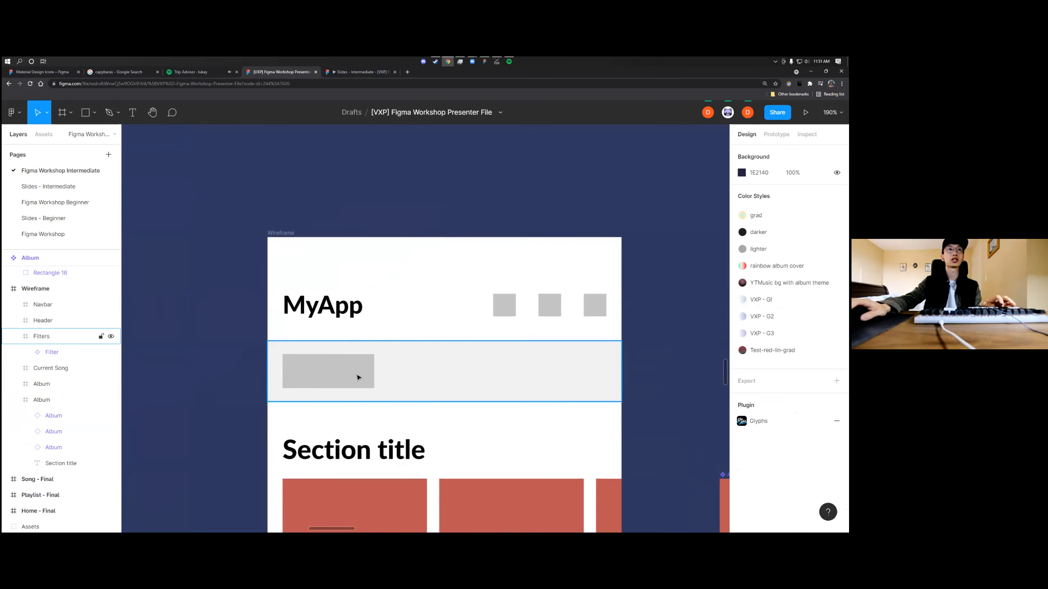
pyautogui.click(358, 377)
pyautogui.rightClick(358, 376)
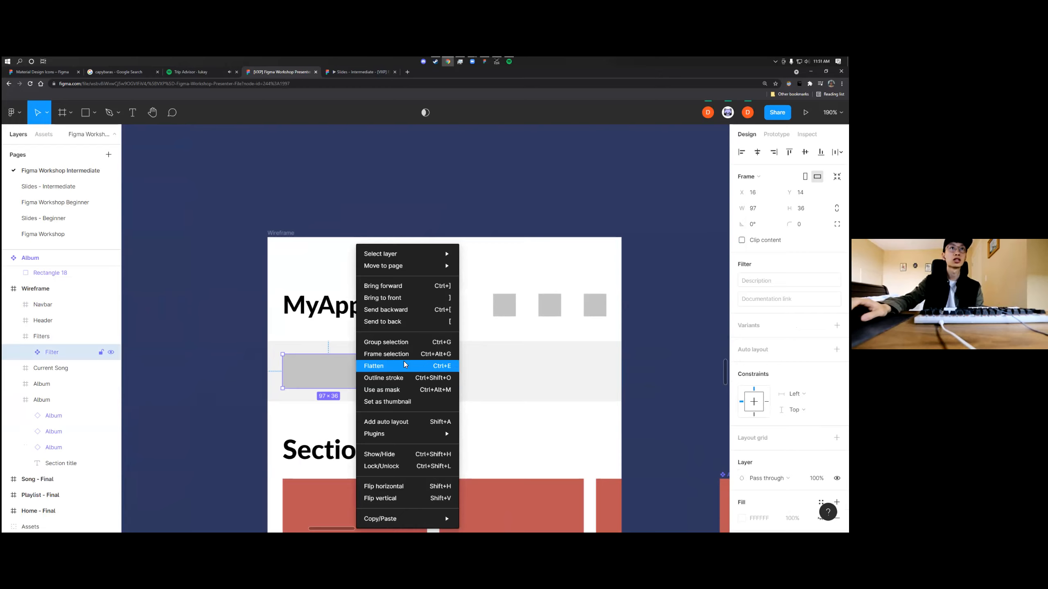
pyautogui.click(504, 390)
pyautogui.doubleClick(353, 377)
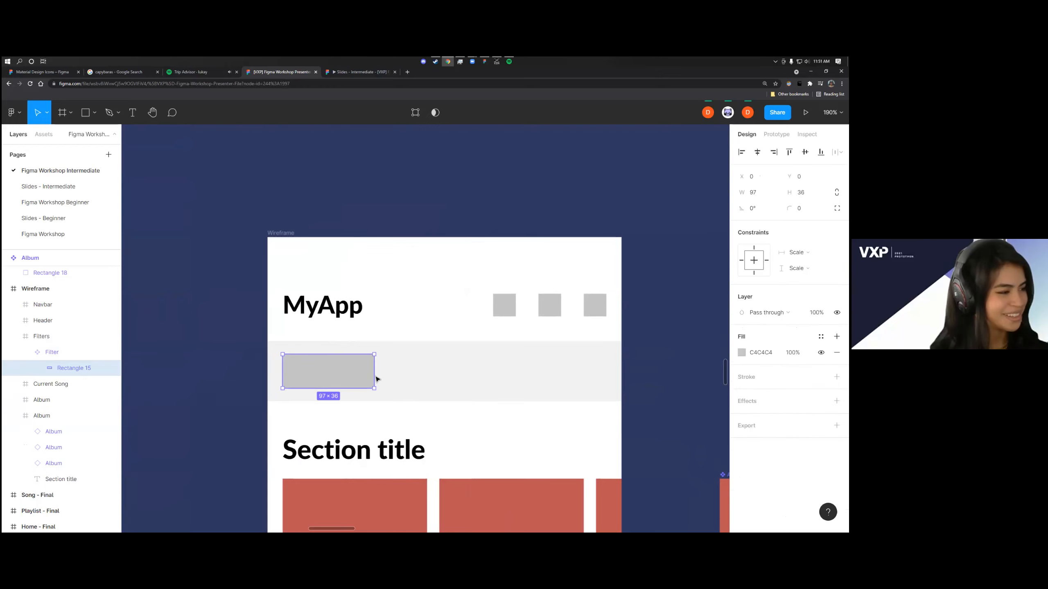
pyautogui.rightClick(335, 384)
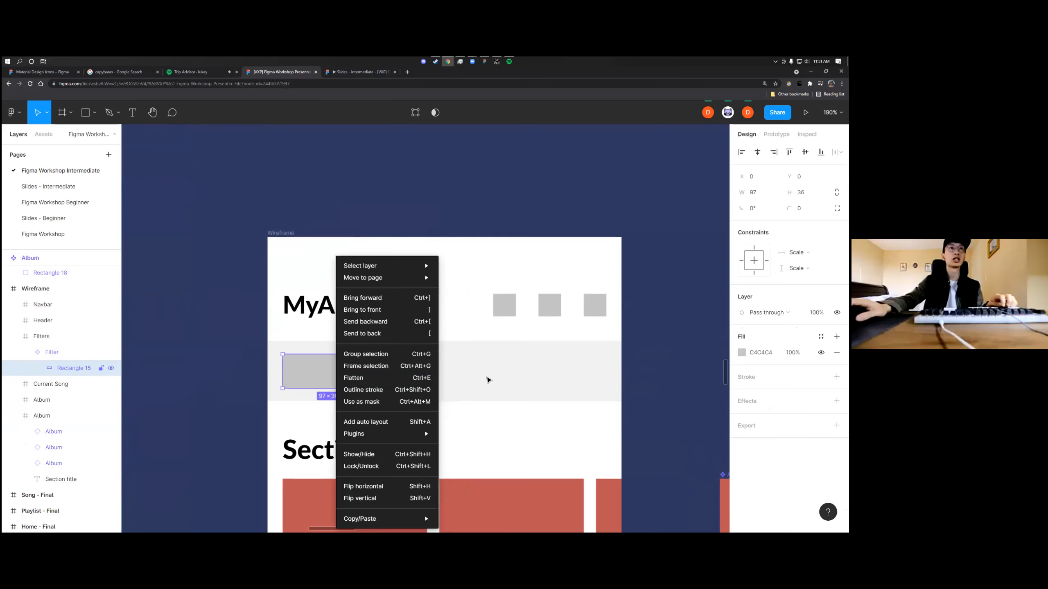
pyautogui.click(488, 378)
pyautogui.doubleClick(359, 387)
pyautogui.press('Escape')
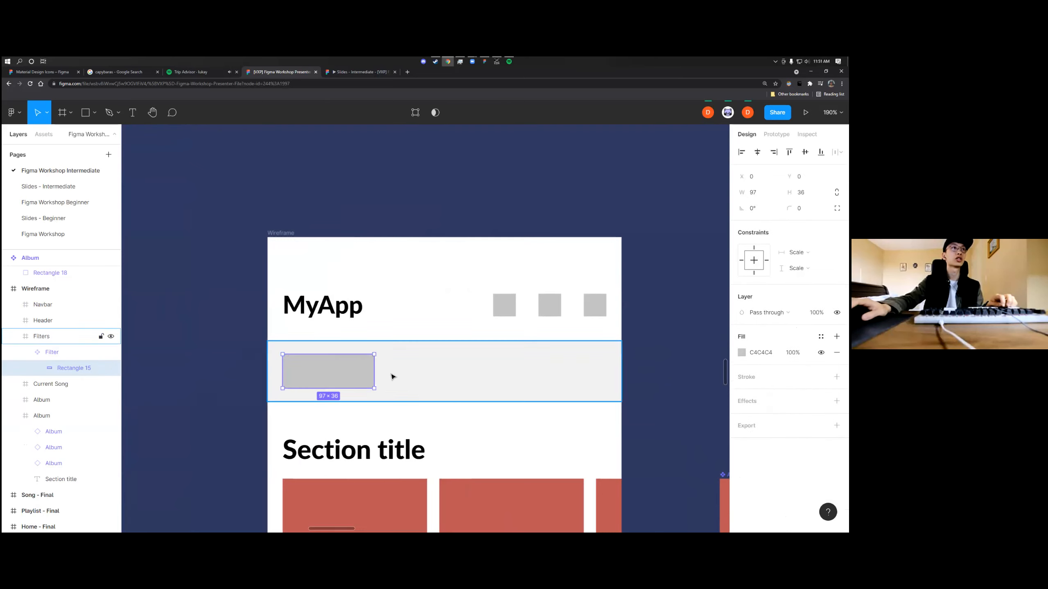
# Move the rectangle out of the Filter component onto the empty canvas beside the wireframe, at X -906 and Y 674
pyautogui.click(302, 367)
pyautogui.doubleClick(302, 367)
pyautogui.moveTo(301, 367); pyautogui.dragTo(688, 366)
pyautogui.hscroll(3, 645, 373)
pyautogui.scroll(-1, 645, 373)
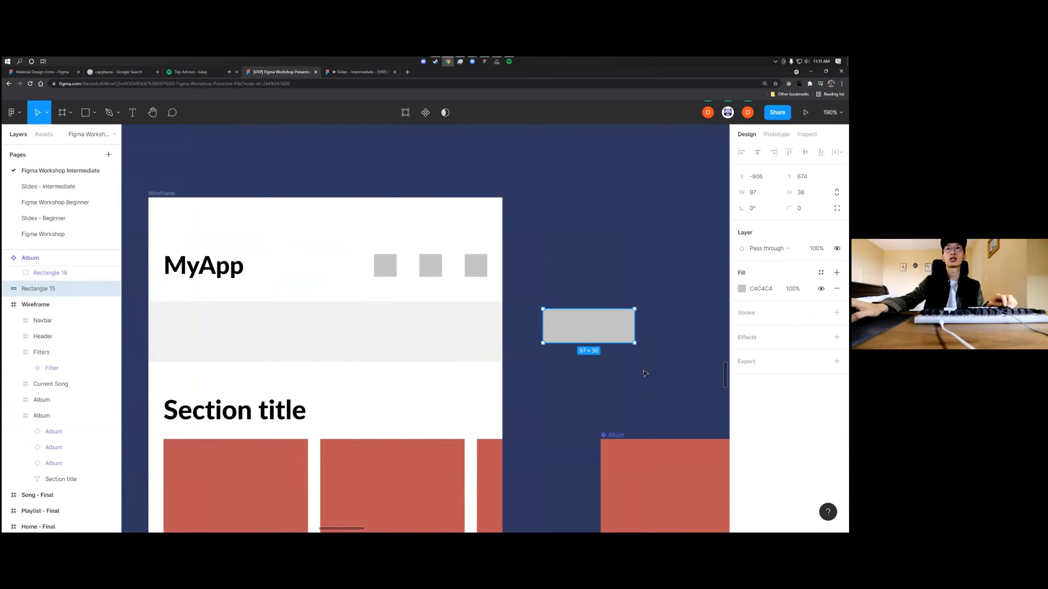
# Convert the grey rectangle beside the wireframe into a component and name it Filter
pyautogui.hotkey('ctrl', 'alt', 'k')
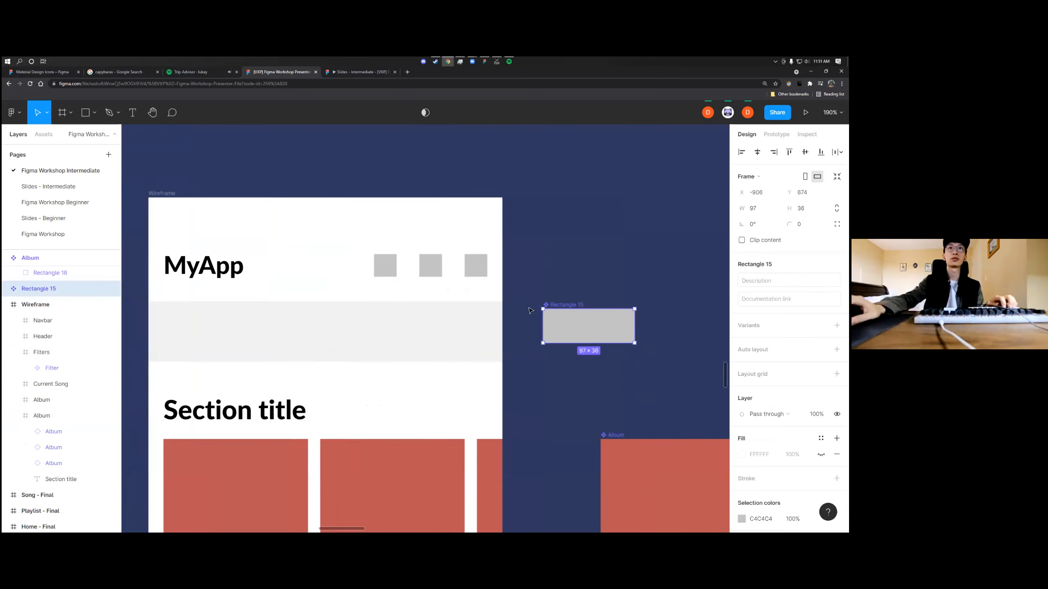
pyautogui.hscroll(3, 523, 287)
pyautogui.scroll(2, 522, 287)
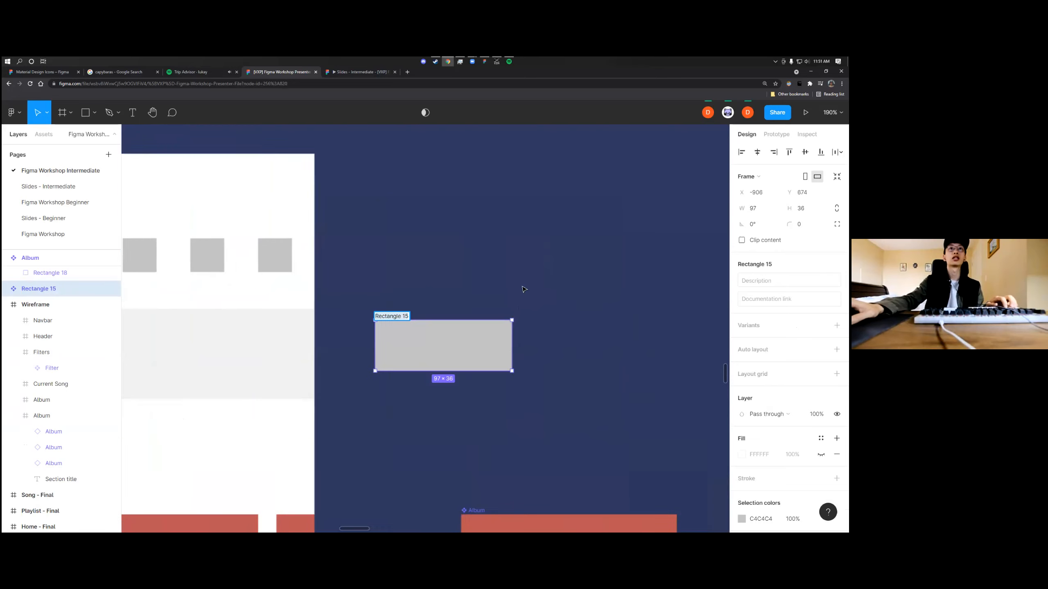
pyautogui.press('BackSpace')
pyautogui.write('Filter')
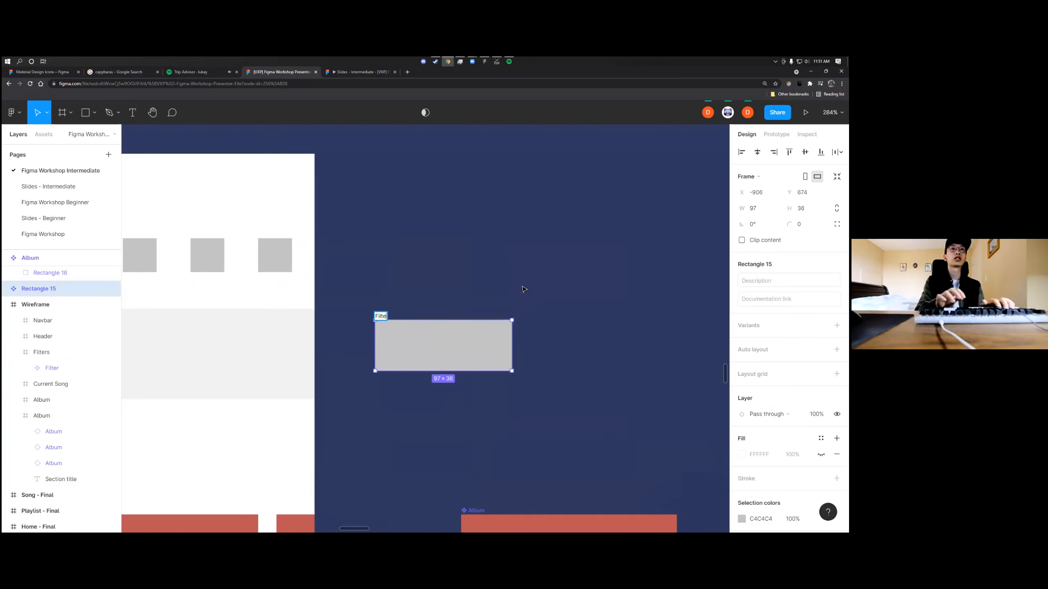
pyautogui.click(523, 289)
# Place instances of the new Filter component in the wireframe's filters row, with a duplicate at X 124
pyautogui.scroll(-5, 537, 305)
pyautogui.moveTo(549, 321); pyautogui.dragTo(411, 329)
pyautogui.scroll(5, 318, 324)
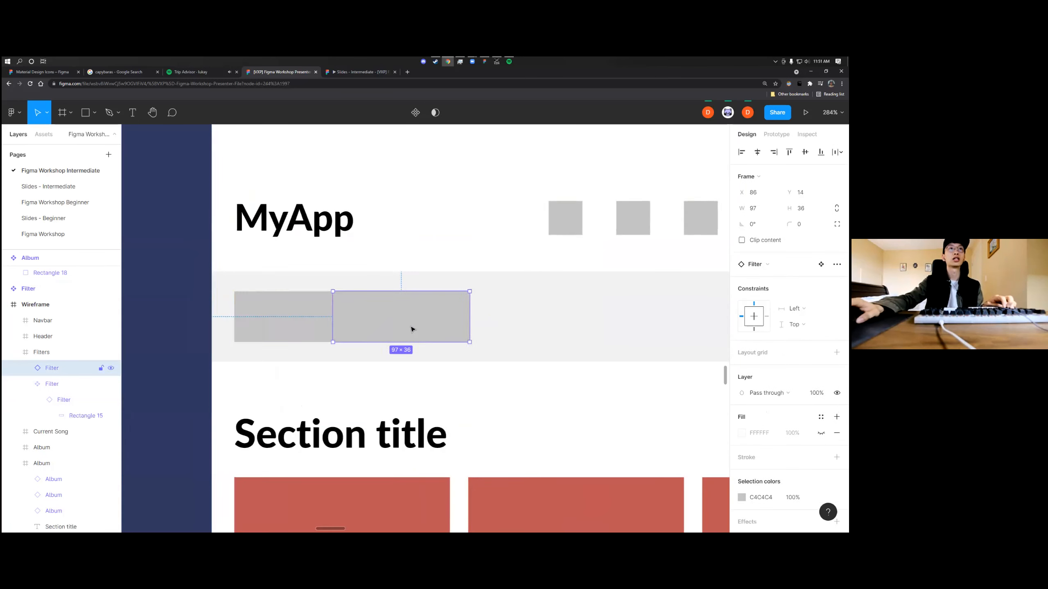
pyautogui.hotkey('ctrl', 'z')
pyautogui.hotkey('ctrl', 'd')
pyautogui.moveTo(320, 324); pyautogui.dragTo(474, 333)
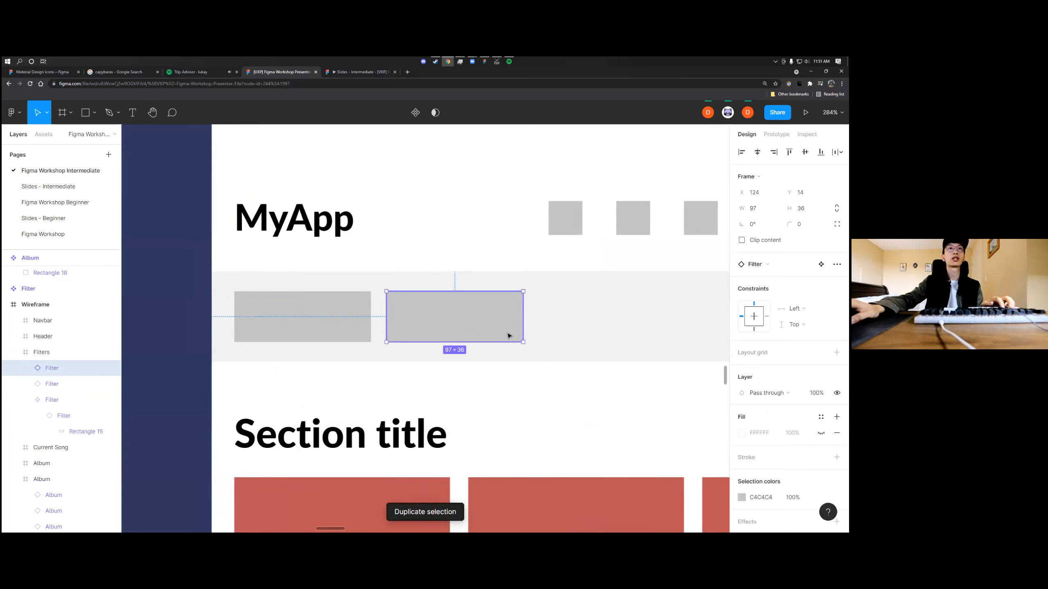
# Try to repeat duplicates of the Filter instance across the filters row, then undo them
pyautogui.hotkey('ctrl', 'z')
pyautogui.moveTo(337, 328); pyautogui.dragTo(488, 331)
pyautogui.hotkey('ctrl', 'd')
pyautogui.scroll(-3, 485, 330)
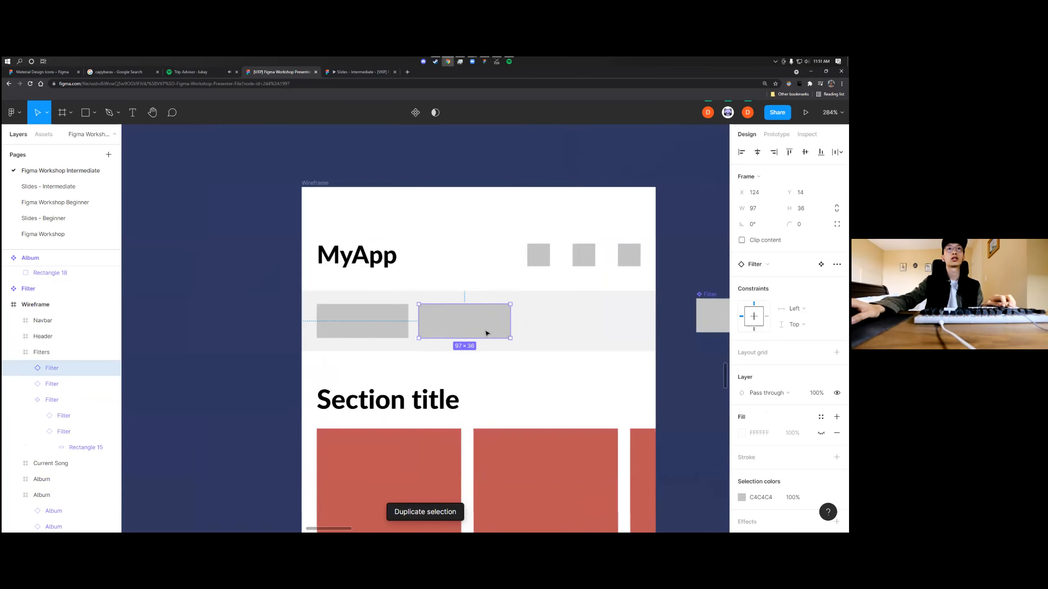
pyautogui.hotkey('ctrl', 'z')
pyautogui.hotkey('ctrl', 'z')
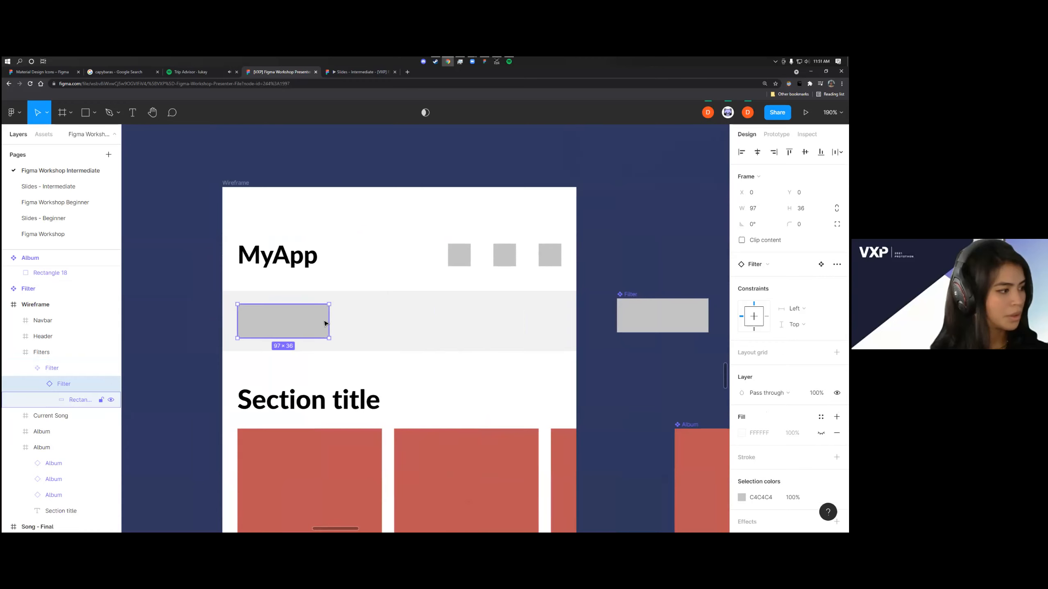
# Examine the Filter main component beside the wireframe, its nested rectangle layer and its available commands
pyautogui.press('Escape')
pyautogui.click(635, 316)
pyautogui.hscroll(3, 634, 316)
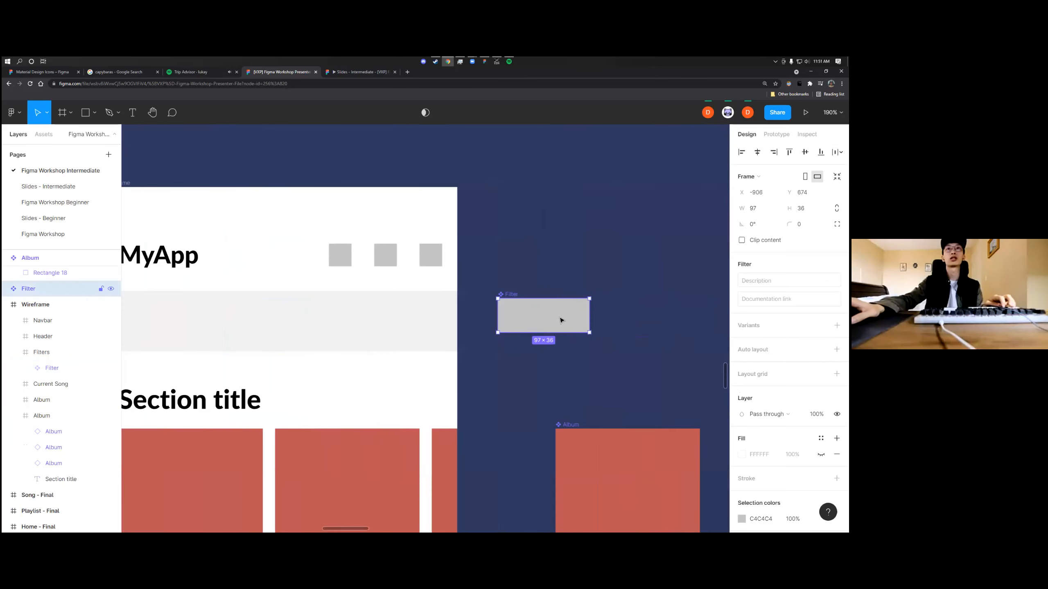
pyautogui.rightClick(563, 323)
pyautogui.click(541, 323)
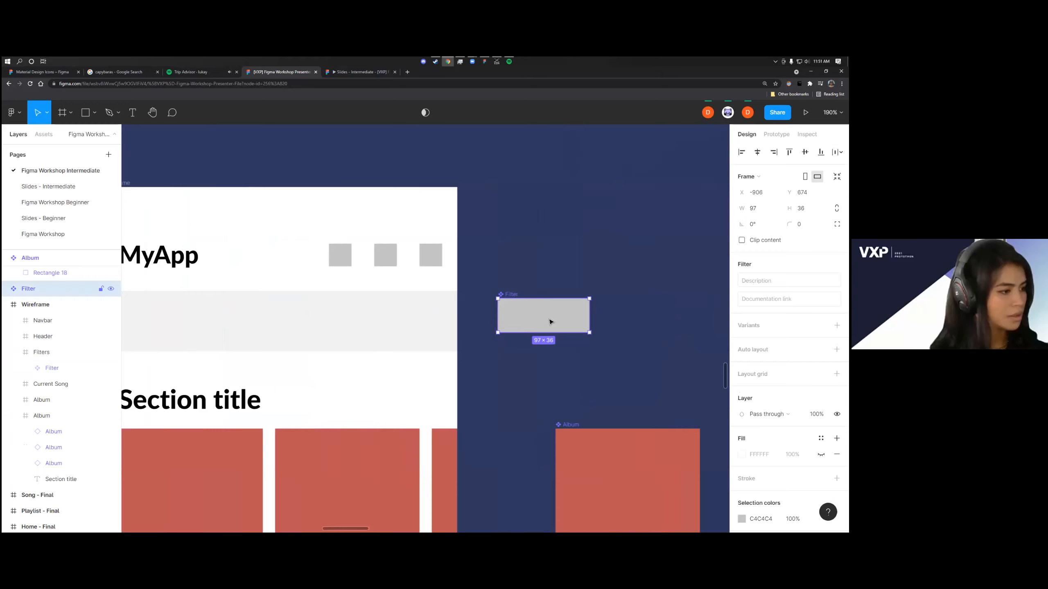
pyautogui.click(6, 288)
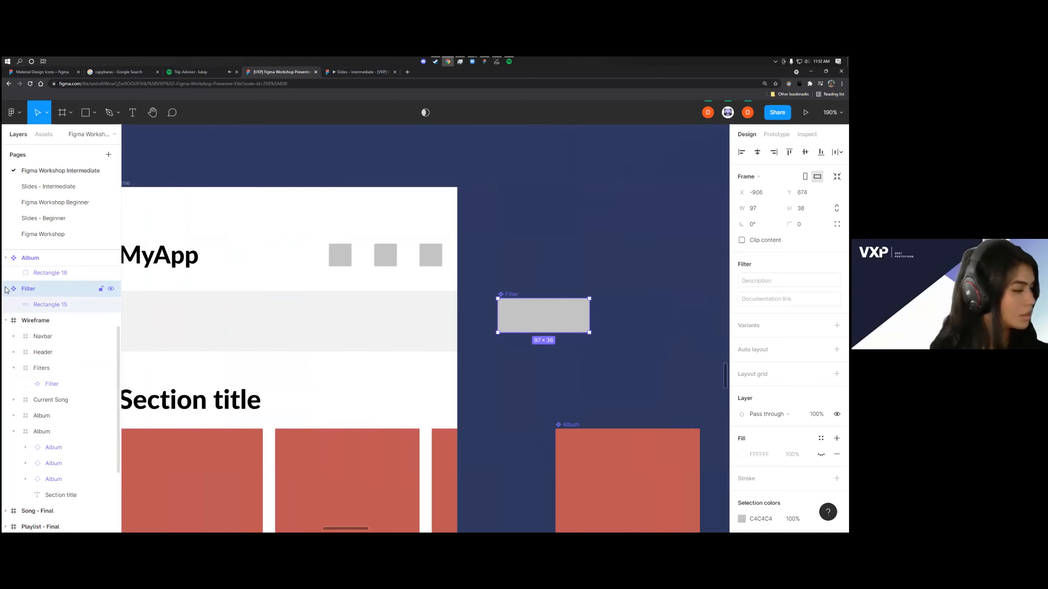
pyautogui.click(32, 305)
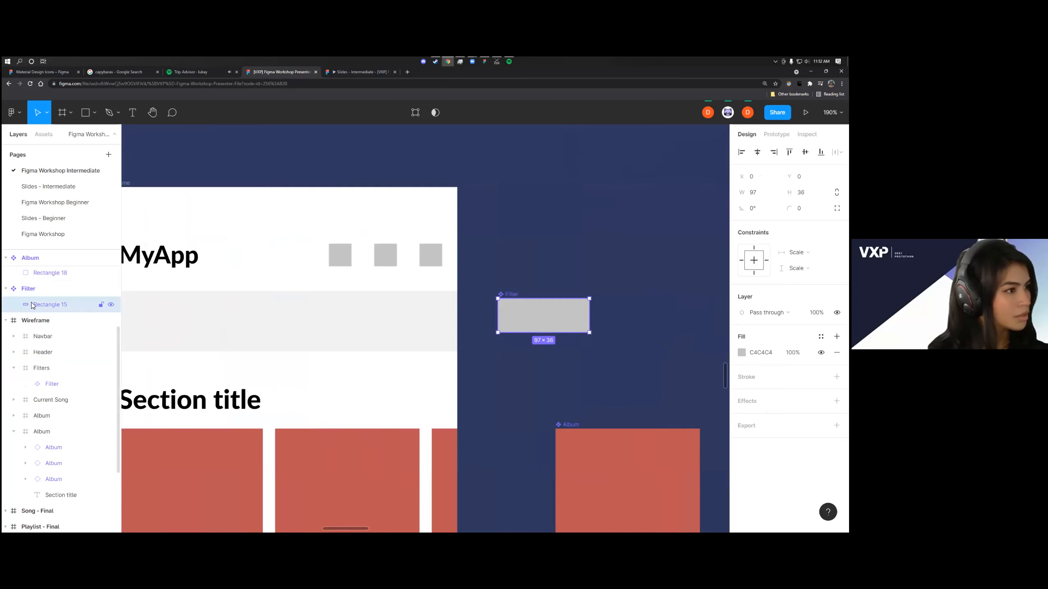
pyautogui.click(31, 289)
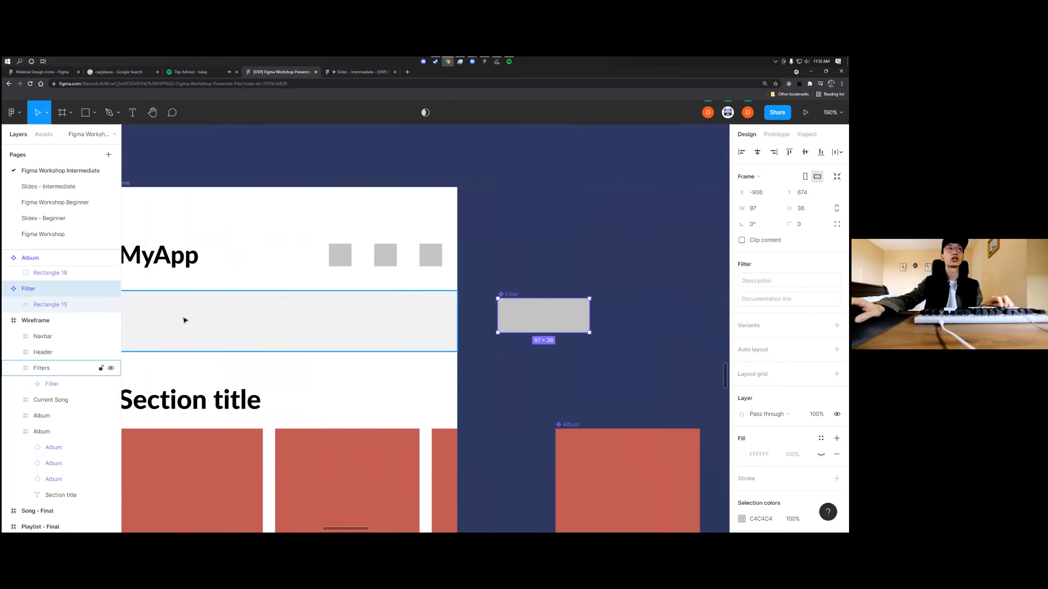
pyautogui.rightClick(537, 322)
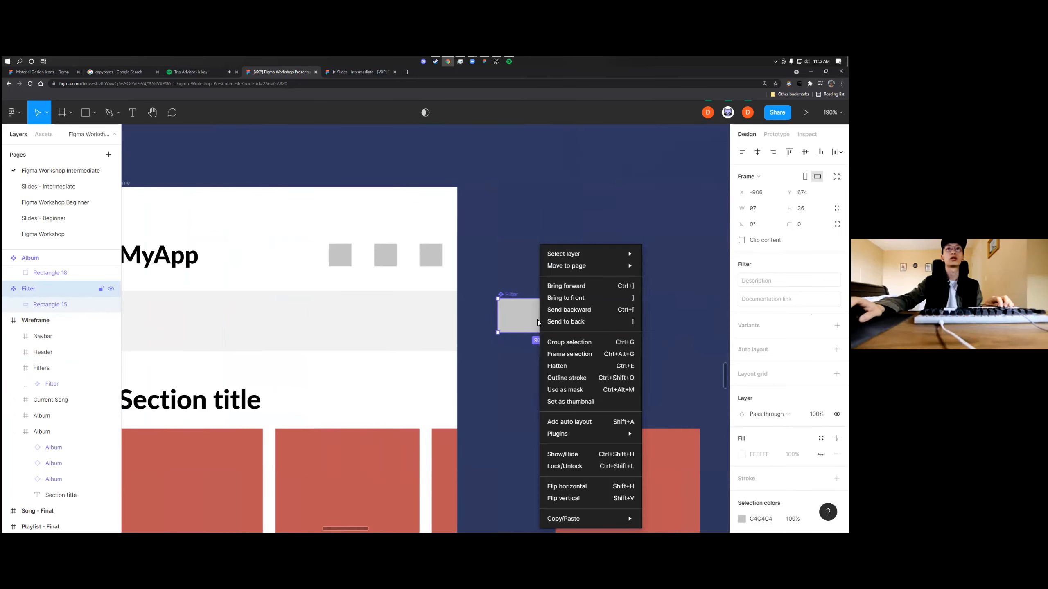
pyautogui.click(659, 327)
# Try to fill the filters row with a new Filter instance and repeated duplicates, placing one at X 124
pyautogui.moveTo(540, 322); pyautogui.dragTo(212, 334)
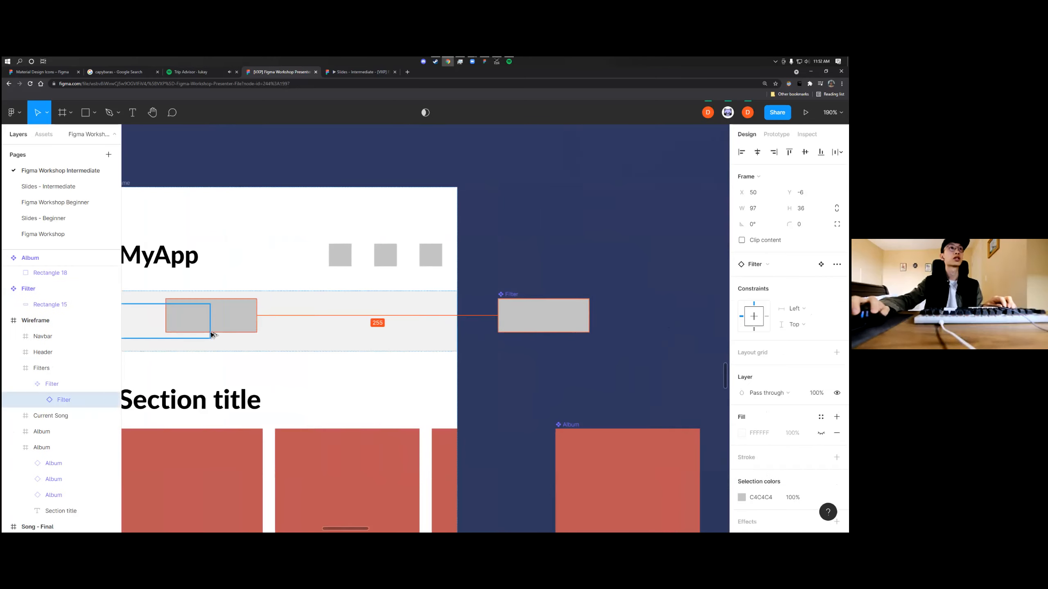
pyautogui.hscroll(-3, 229, 332)
pyautogui.moveTo(310, 317); pyautogui.dragTo(401, 328)
pyautogui.hotkey('ctrl', 'd')
pyautogui.moveTo(429, 331); pyautogui.dragTo(467, 330)
pyautogui.hotkey('ctrl', 'd')
pyautogui.hotkey('ctrl', 'z')
pyautogui.hotkey('ctrl', 'd')
pyautogui.hotkey('ctrl', 'z')
pyautogui.hotkey('ctrl', 'z')
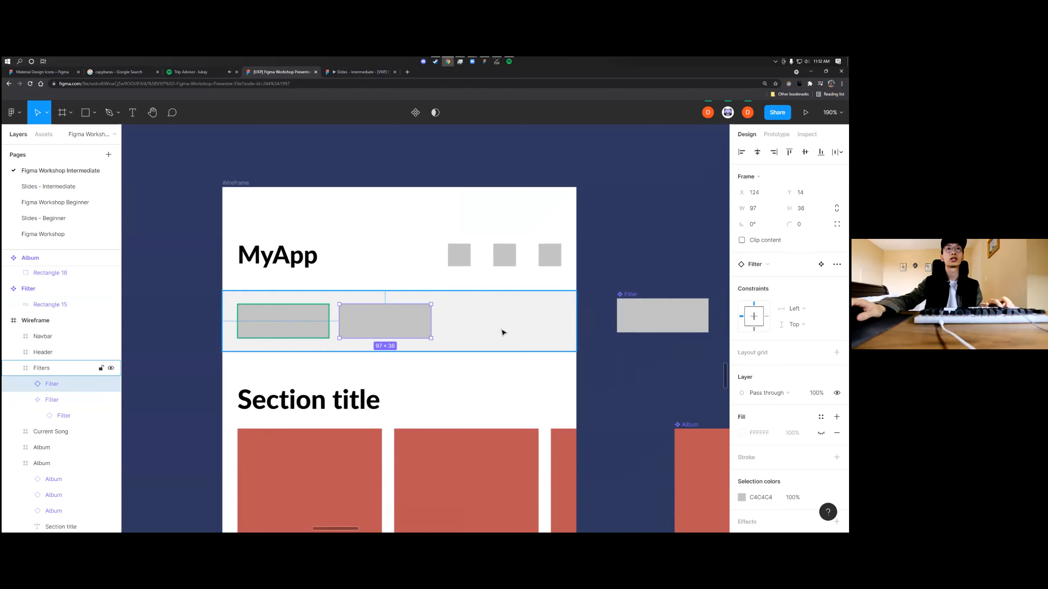
# Fill the filters row with side-by-side Filter instances at Y 124, with the second one at X 120
pyautogui.hotkey('ctrl', 'd')
pyautogui.moveTo(429, 330); pyautogui.dragTo(505, 330)
pyautogui.hotkey('ctrl', 'z')
pyautogui.moveTo(397, 330)
pyautogui.mouseDown()
pyautogui.moveTo(266, 330)
pyautogui.moveTo(405, 329)
pyautogui.mouseUp()
pyautogui.hotkey('ctrl', 'd')
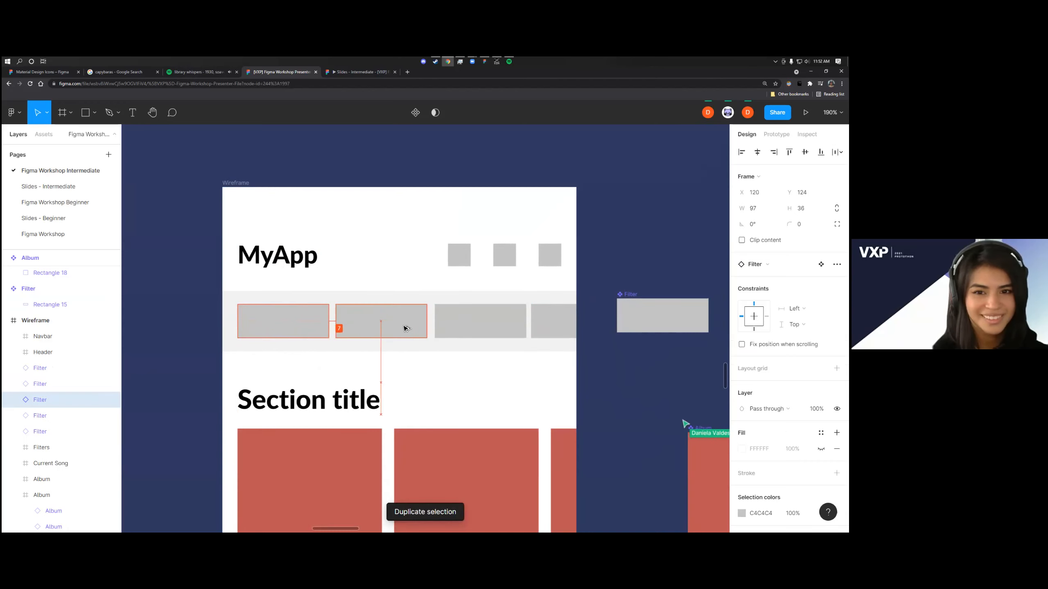
pyautogui.keyDown('shift'); pyautogui.click(479, 322); pyautogui.keyUp('shift')
pyautogui.keyDown('shift'); pyautogui.click(553, 322); pyautogui.keyUp('shift')
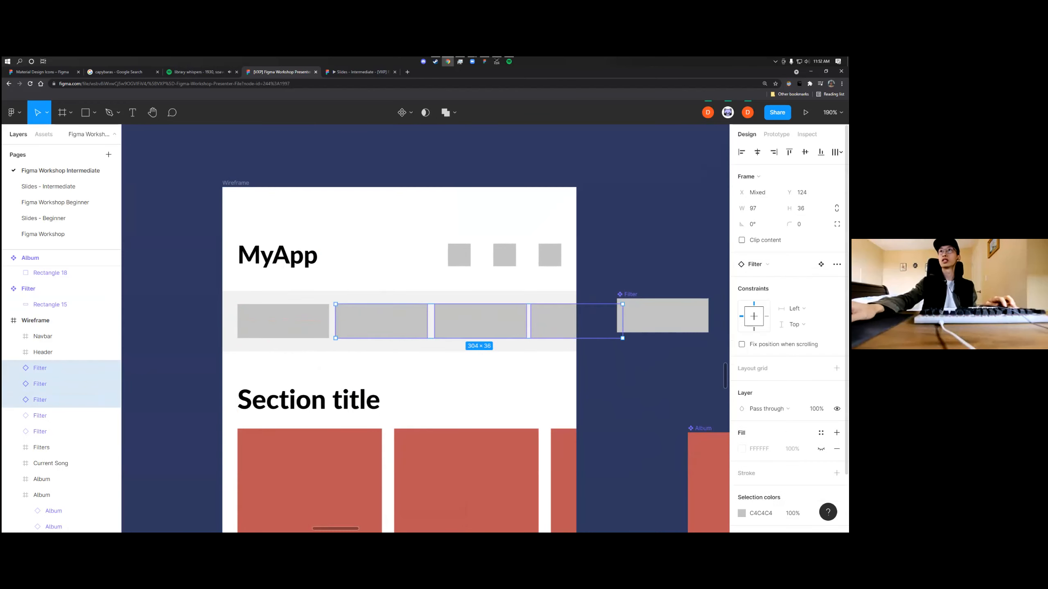
pyautogui.click(837, 152)
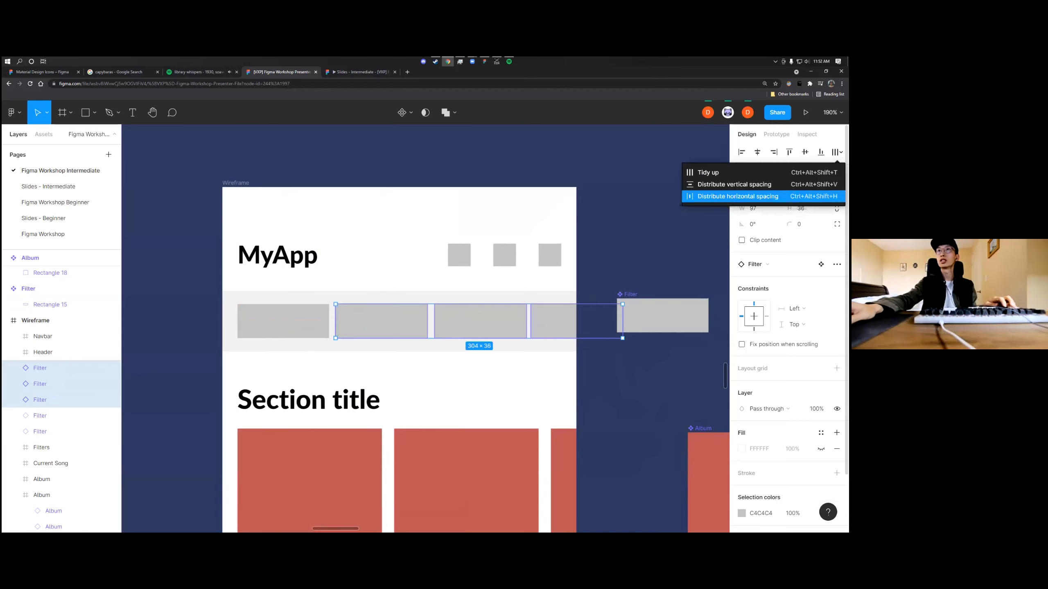
pyautogui.click(658, 262)
# Select all four Filter instances in the filters row and distribute their horizontal spacing evenly
pyautogui.click(308, 320)
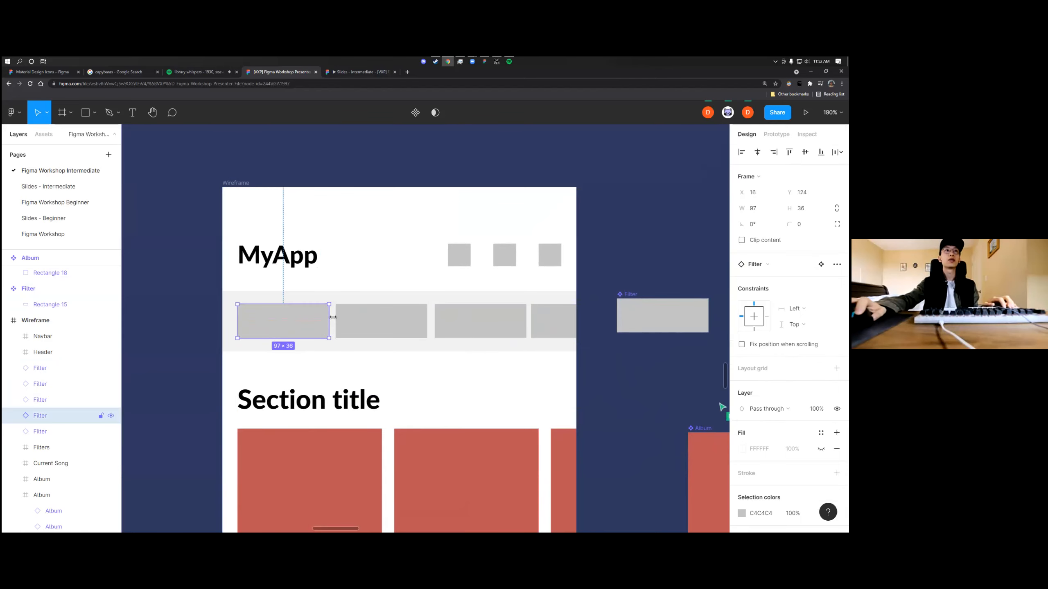
pyautogui.keyDown('shift'); pyautogui.click(377, 322); pyautogui.keyUp('shift')
pyautogui.keyDown('shift'); pyautogui.click(445, 325); pyautogui.keyUp('shift')
pyautogui.keyDown('shift'); pyautogui.click(538, 327); pyautogui.keyUp('shift')
pyautogui.hscroll(-2, 437, 331)
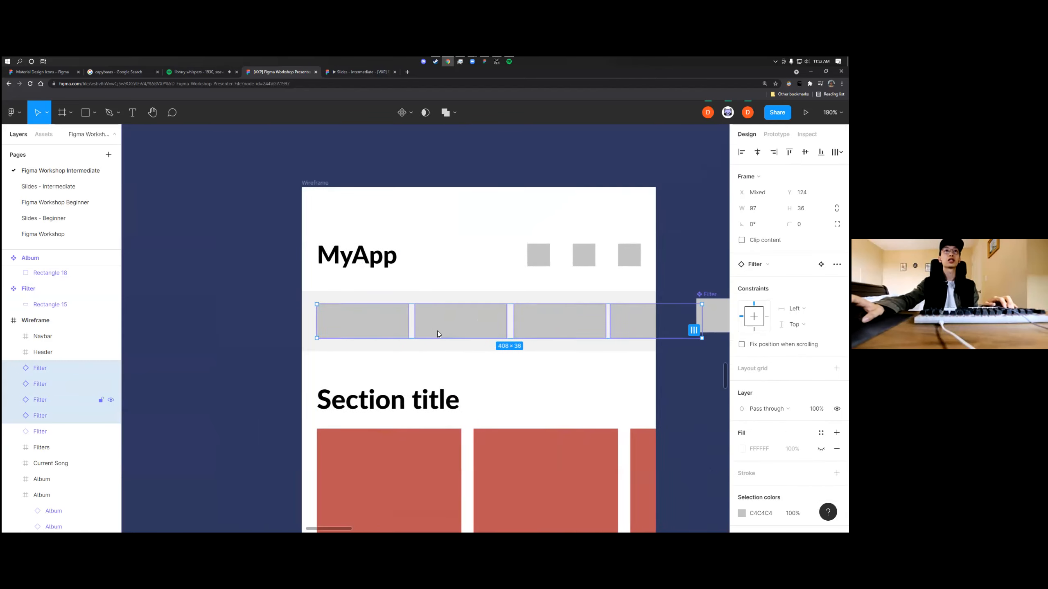
pyautogui.hscroll(1, 465, 330)
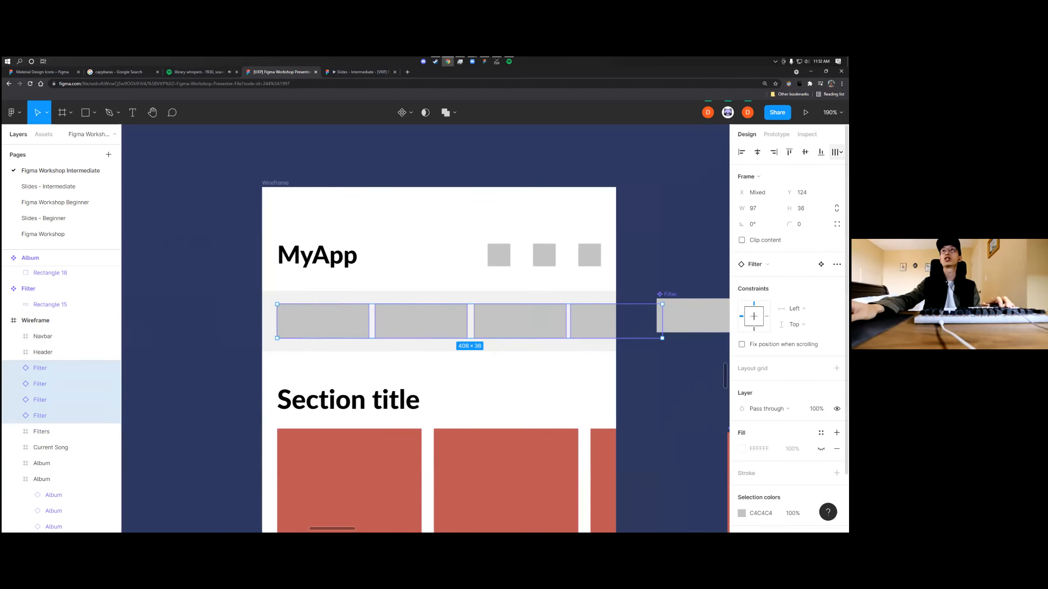
pyautogui.click(839, 152)
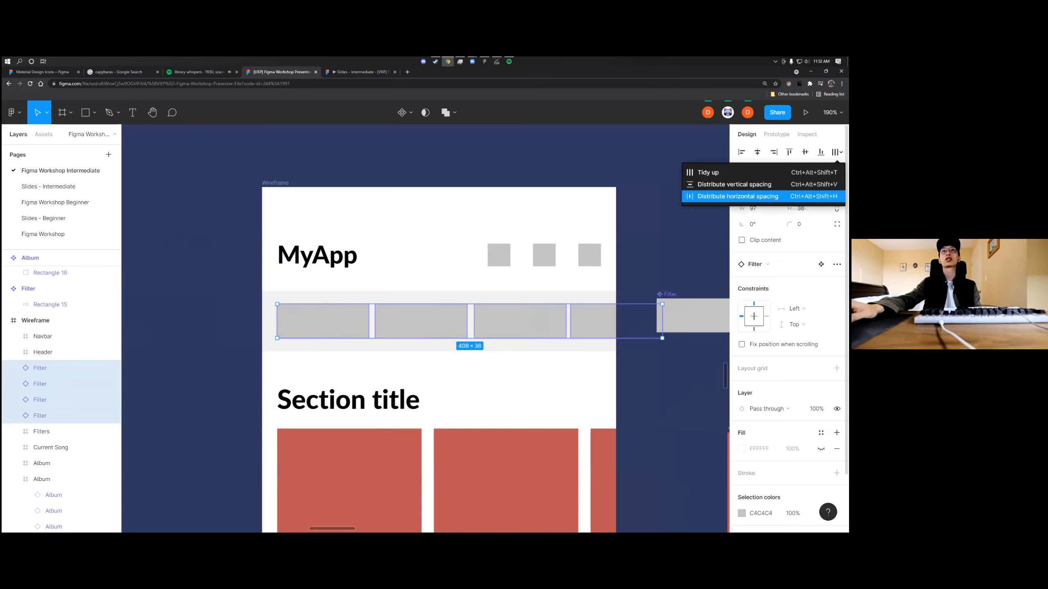
pyautogui.click(737, 197)
pyautogui.click(839, 152)
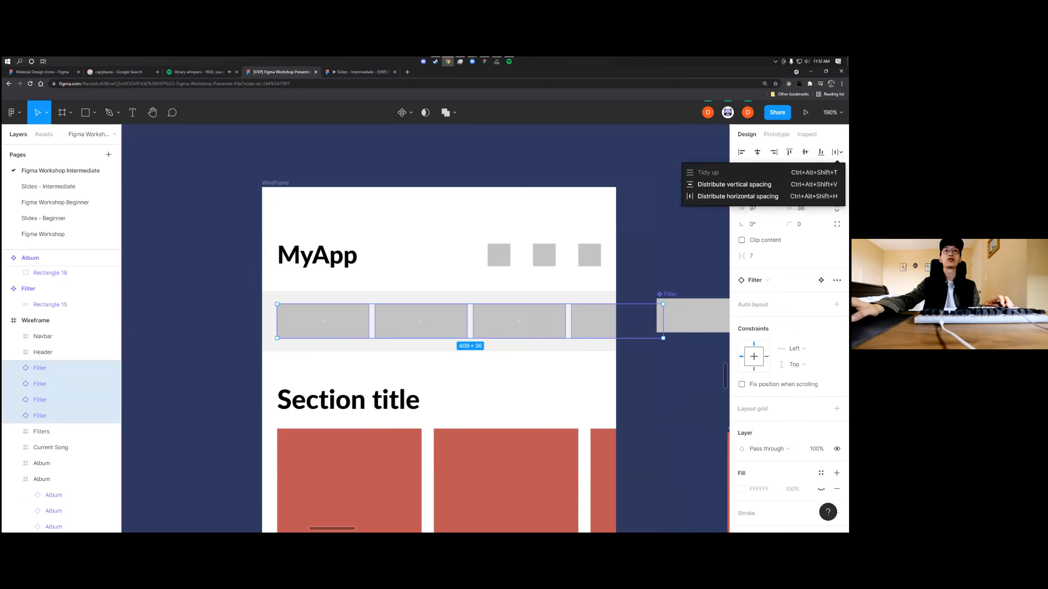
pyautogui.click(662, 273)
# Change the fill of the rectangle inside the Filter main component to orange
pyautogui.hscroll(2, 632, 280)
pyautogui.hscroll(-3, 595, 279)
pyautogui.scroll(2, 578, 307)
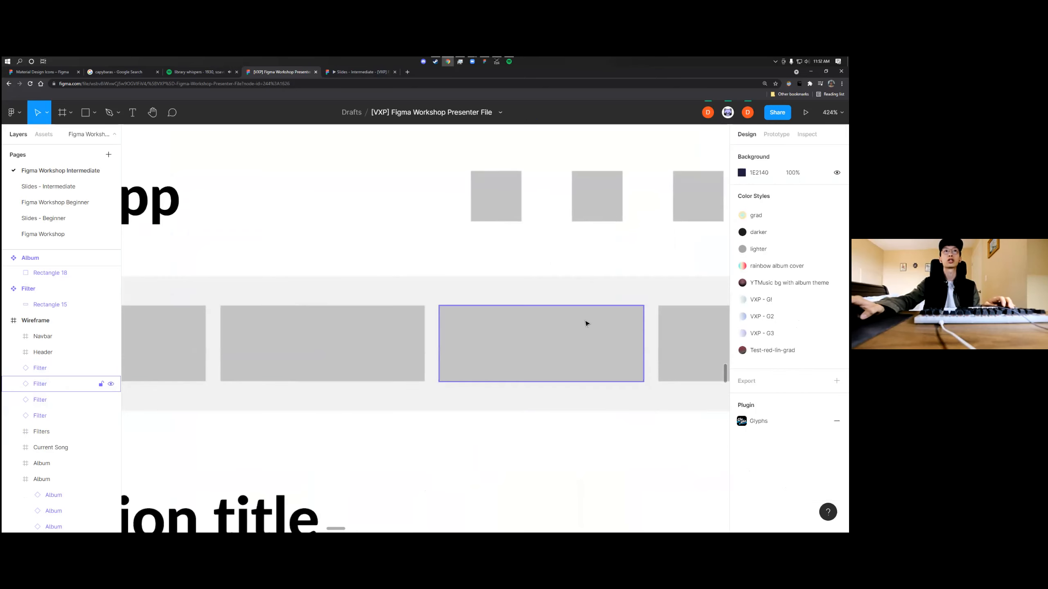
pyautogui.hscroll(3, 584, 322)
pyautogui.scroll(-2, 560, 322)
pyautogui.click(663, 330)
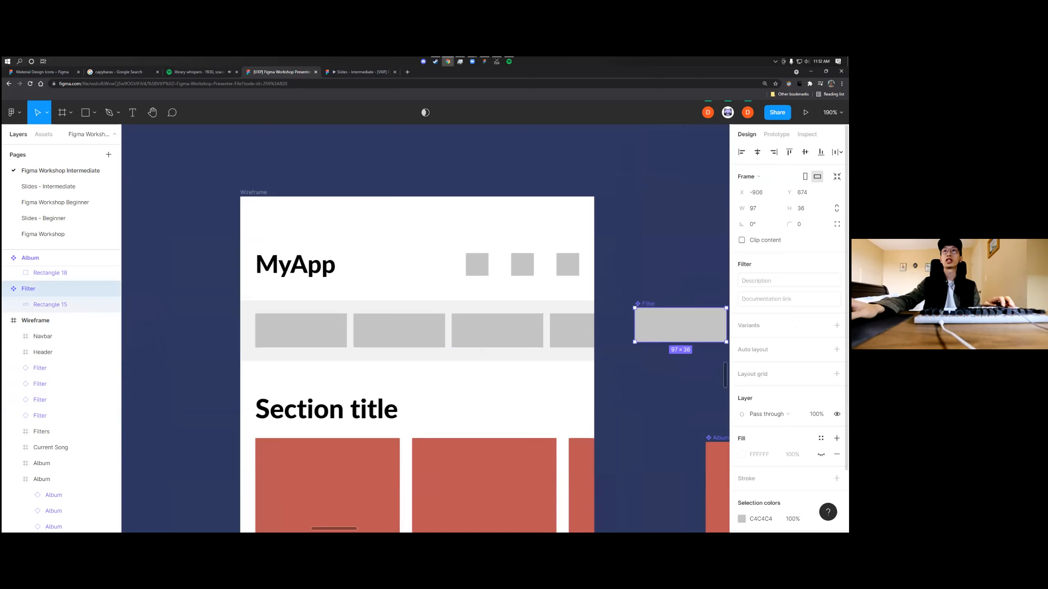
pyautogui.doubleClick(669, 328)
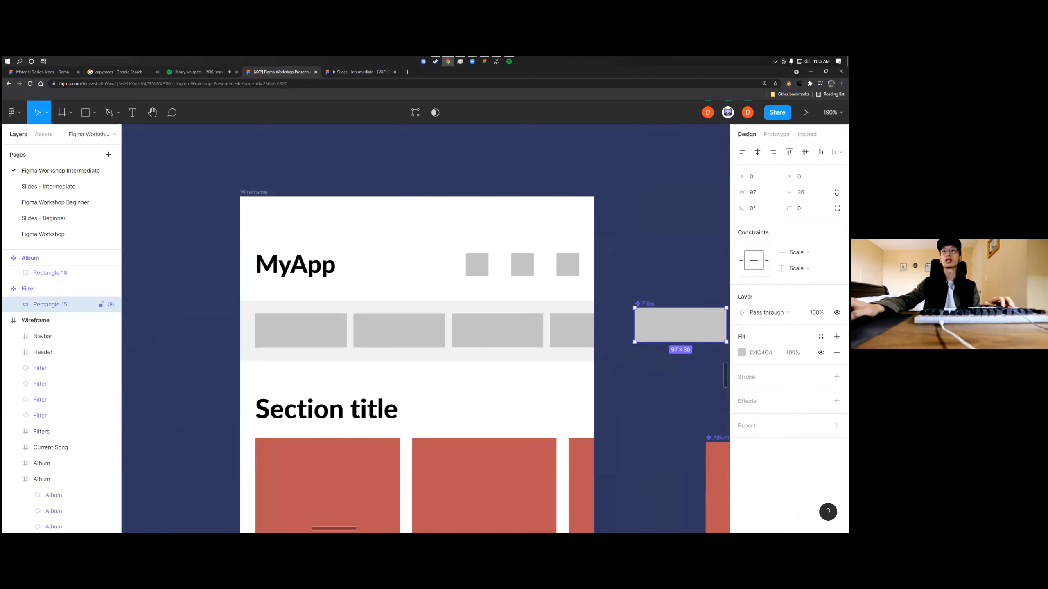
pyautogui.click(742, 353)
pyautogui.moveTo(639, 365); pyautogui.dragTo(705, 294)
pyautogui.click(649, 415)
pyautogui.click(688, 294)
pyautogui.click(662, 257)
pyautogui.scroll(-3, 662, 273)
# Set the fill of the Filter main component's rectangle to grey 797979
pyautogui.click(489, 326)
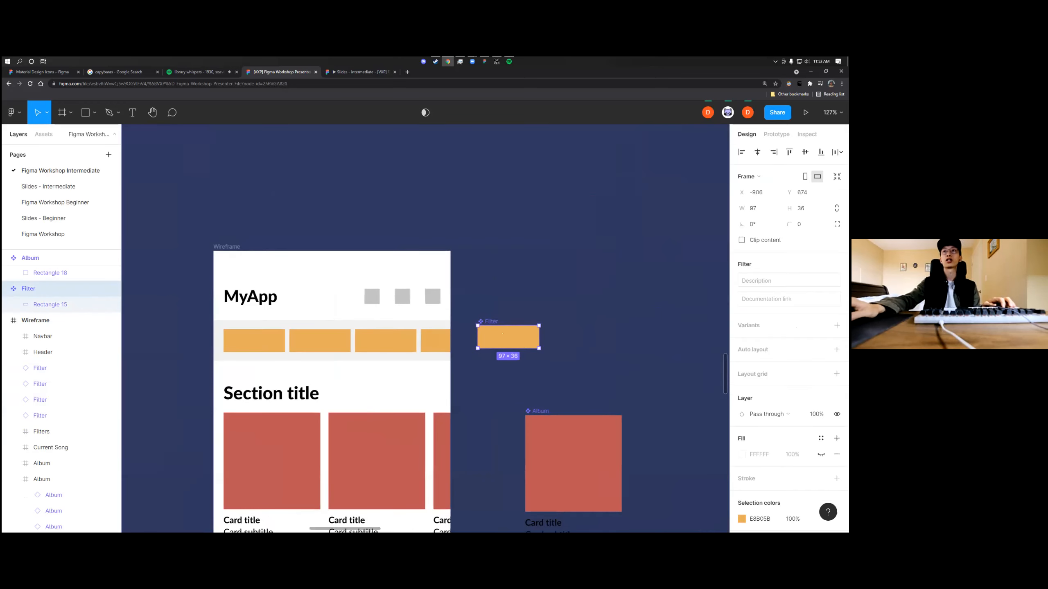
pyautogui.doubleClick(516, 338)
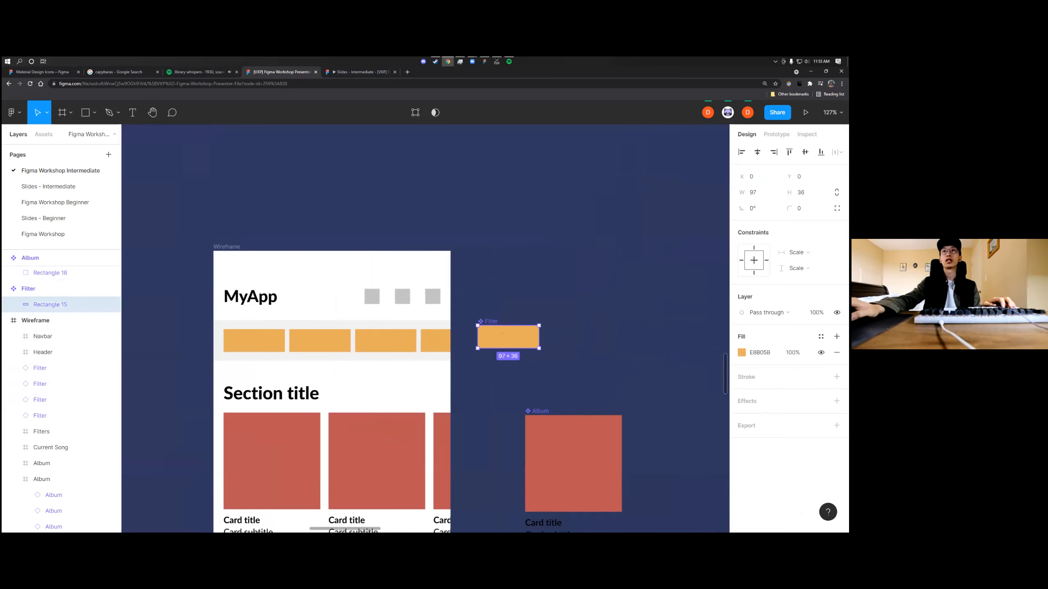
pyautogui.click(741, 353)
pyautogui.moveTo(645, 321); pyautogui.dragTo(611, 347)
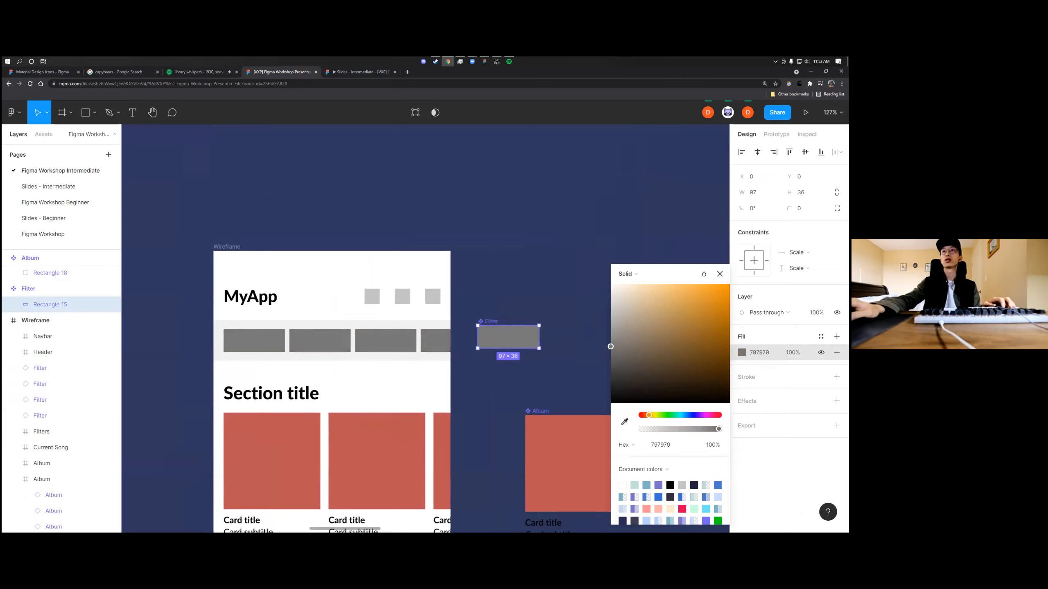
# Set the corner radius of the Filter main component's rectangle to 18
pyautogui.moveTo(789, 209); pyautogui.dragTo(827, 207)
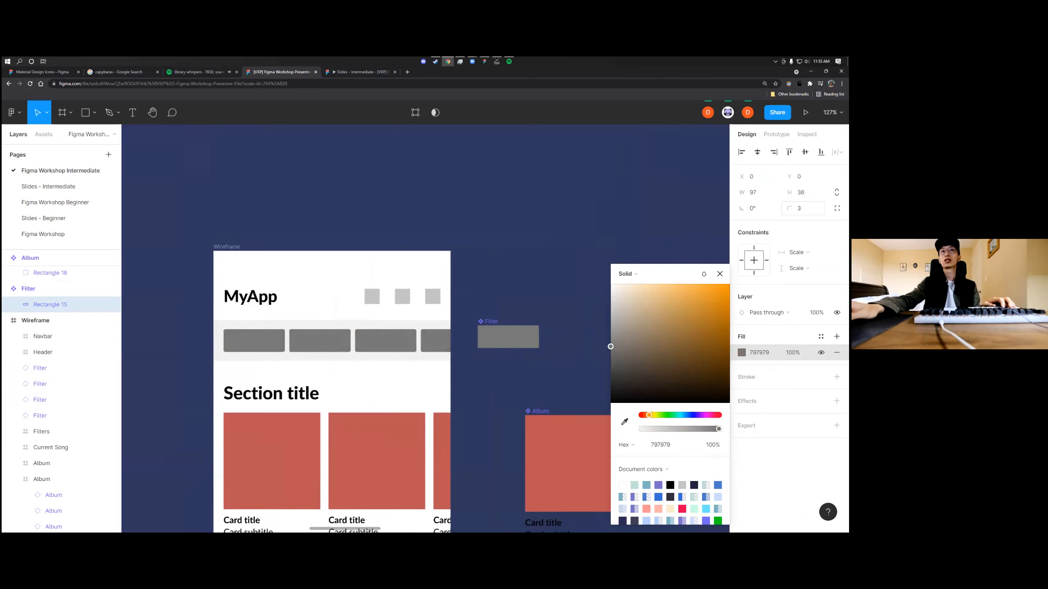
pyautogui.write('18')
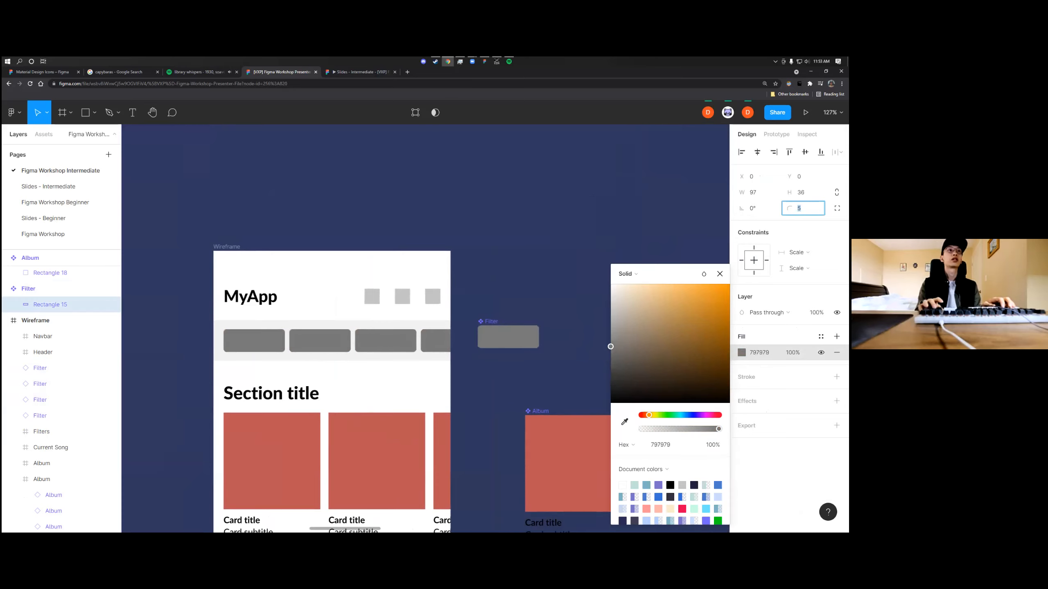
pyautogui.press('Return')
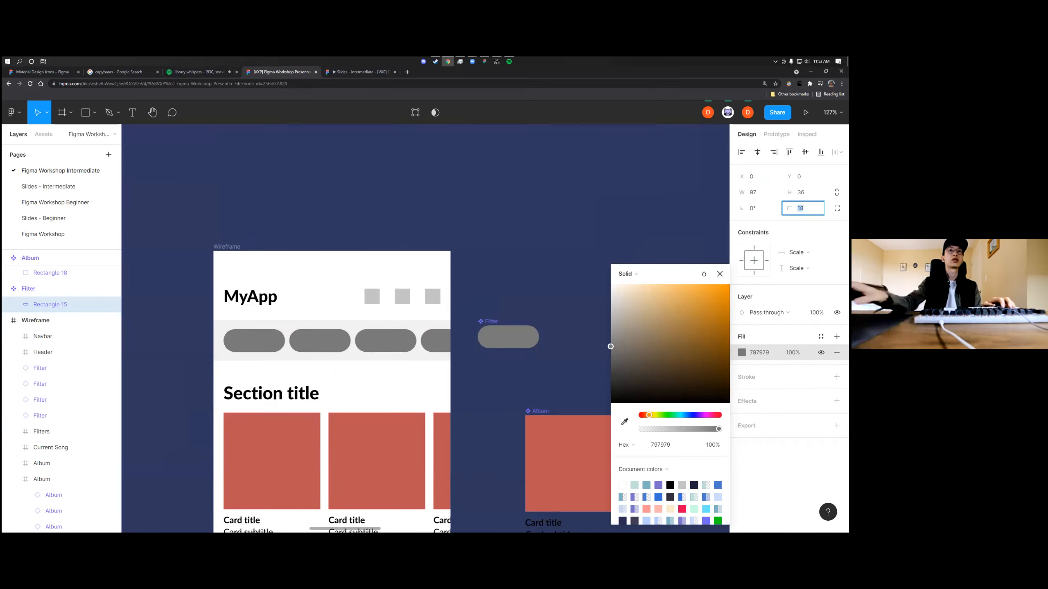
pyautogui.click(720, 274)
pyautogui.click(600, 263)
# Examine the wireframe's album sections and the Playlist Screen reference and wireframe examples beside it
pyautogui.scroll(-6, 599, 262)
pyautogui.hscroll(-4, 598, 262)
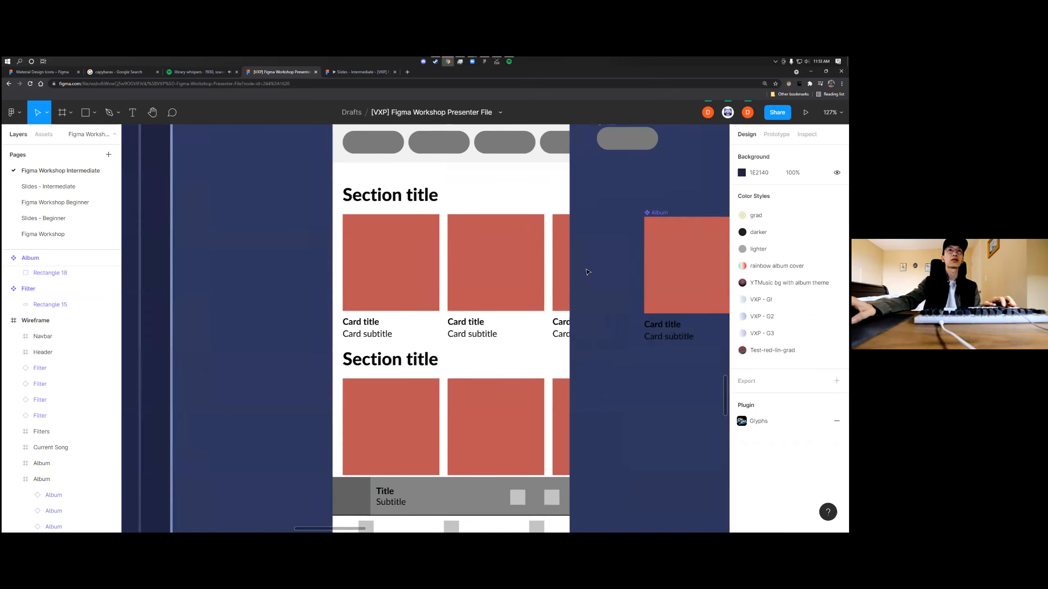
pyautogui.scroll(4, 438, 361)
pyautogui.doubleClick(396, 389)
pyautogui.scroll(-1, 506, 377)
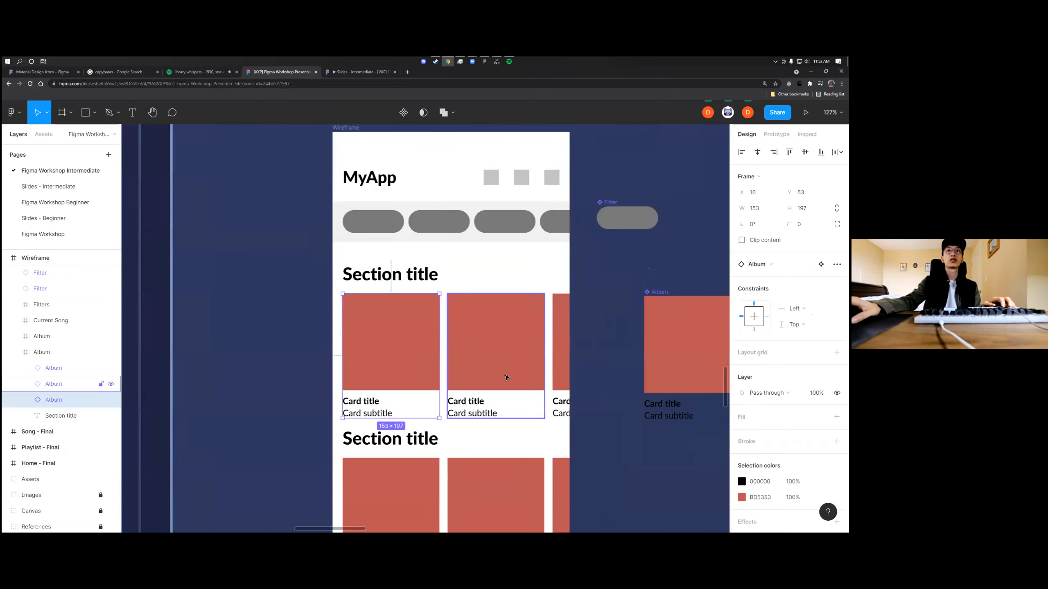
pyautogui.scroll(-4, 506, 379)
pyautogui.hscroll(-4, 505, 383)
pyautogui.scroll(-2, 506, 383)
pyautogui.scroll(3, 505, 383)
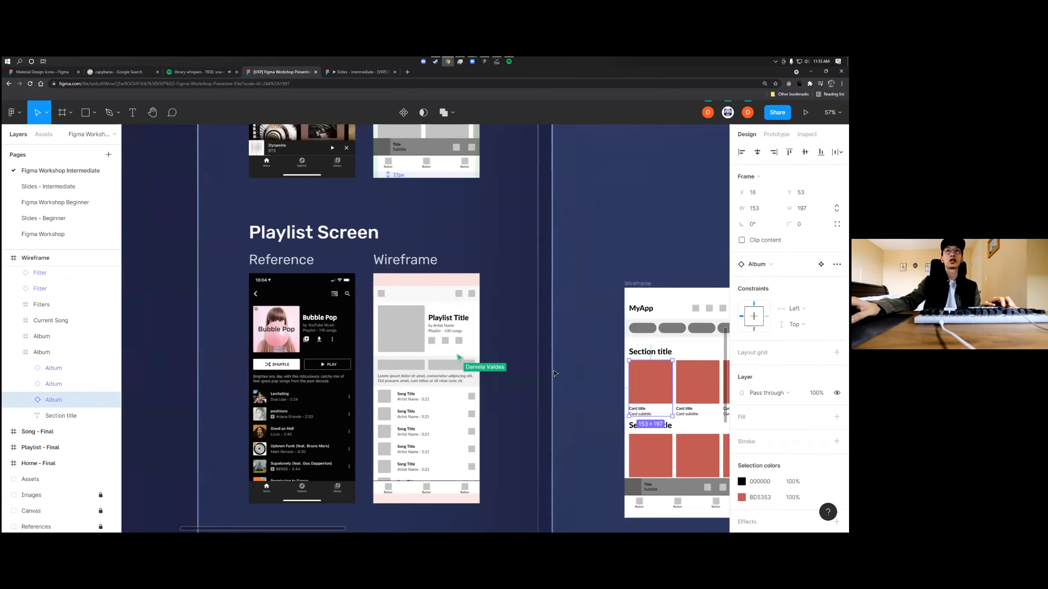
pyautogui.hscroll(3, 519, 386)
pyautogui.scroll(3, 555, 391)
pyautogui.scroll(-2, 555, 391)
pyautogui.scroll(2, 534, 339)
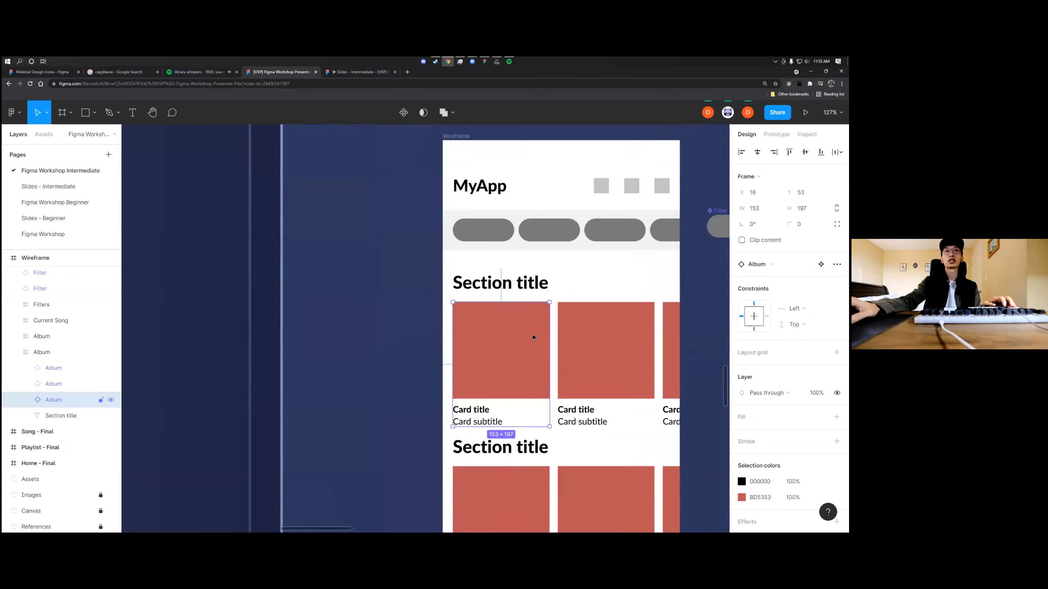
pyautogui.scroll(5, 536, 354)
pyautogui.scroll(-5, 537, 344)
pyautogui.hscroll(3, 544, 347)
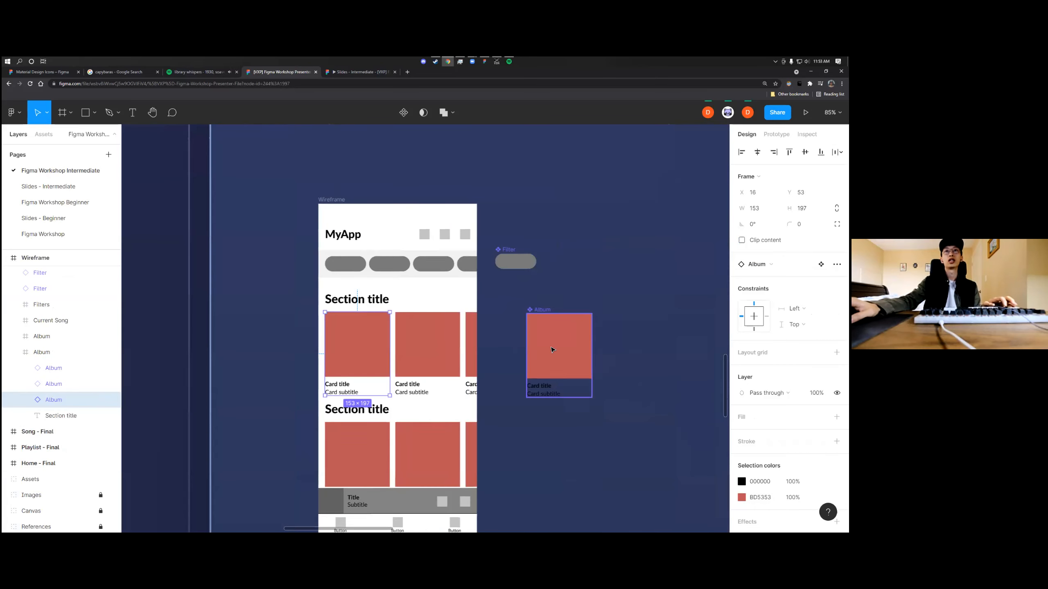
# Change the fill of the cover rectangle in the Album main component from solid to a linear gradient
pyautogui.doubleClick(553, 350)
pyautogui.scroll(2, 578, 359)
pyautogui.click(742, 352)
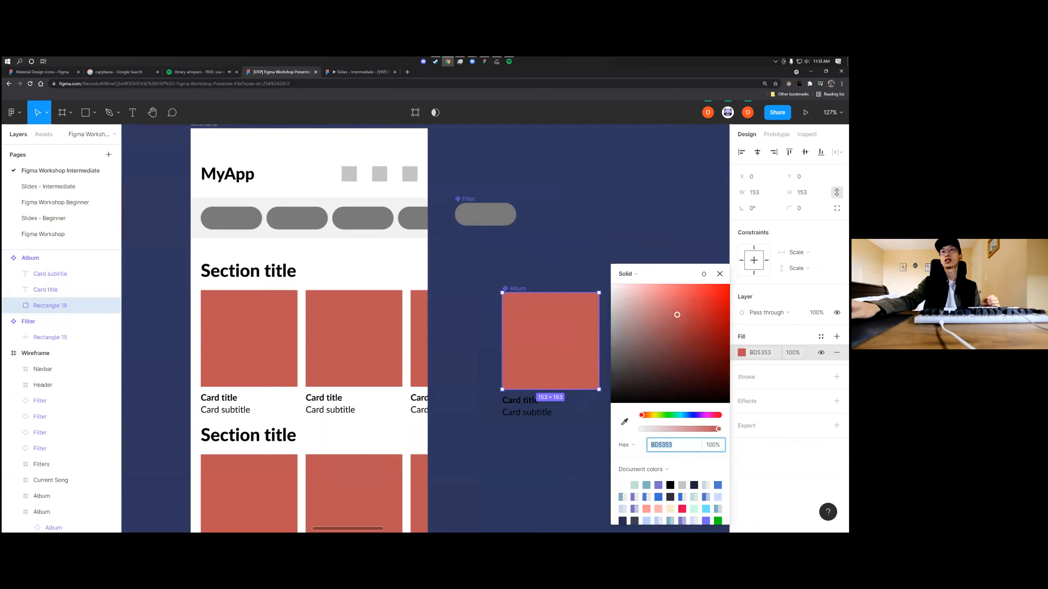
pyautogui.click(639, 276)
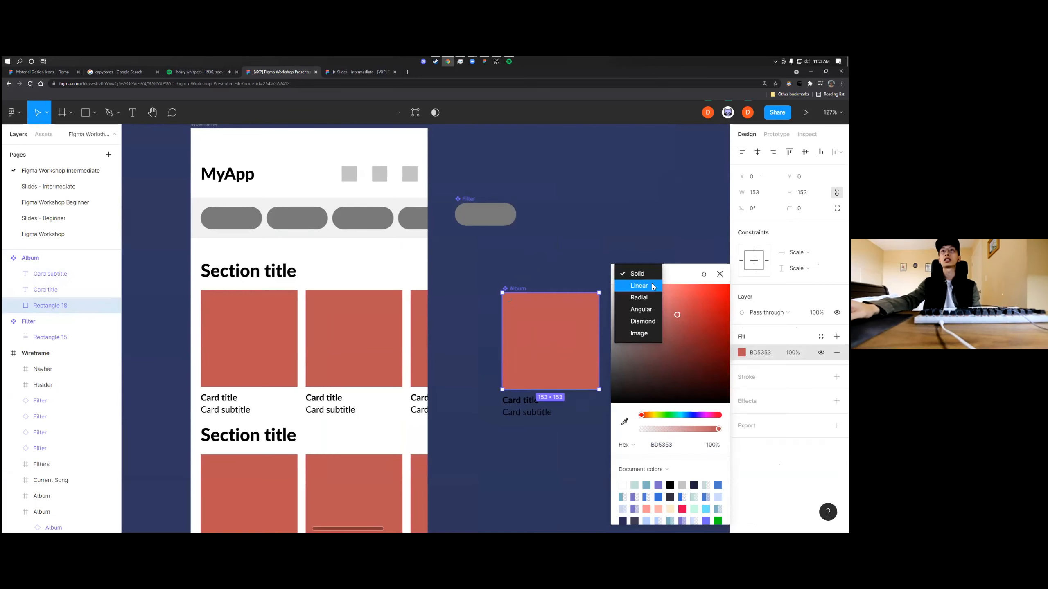
pyautogui.click(650, 284)
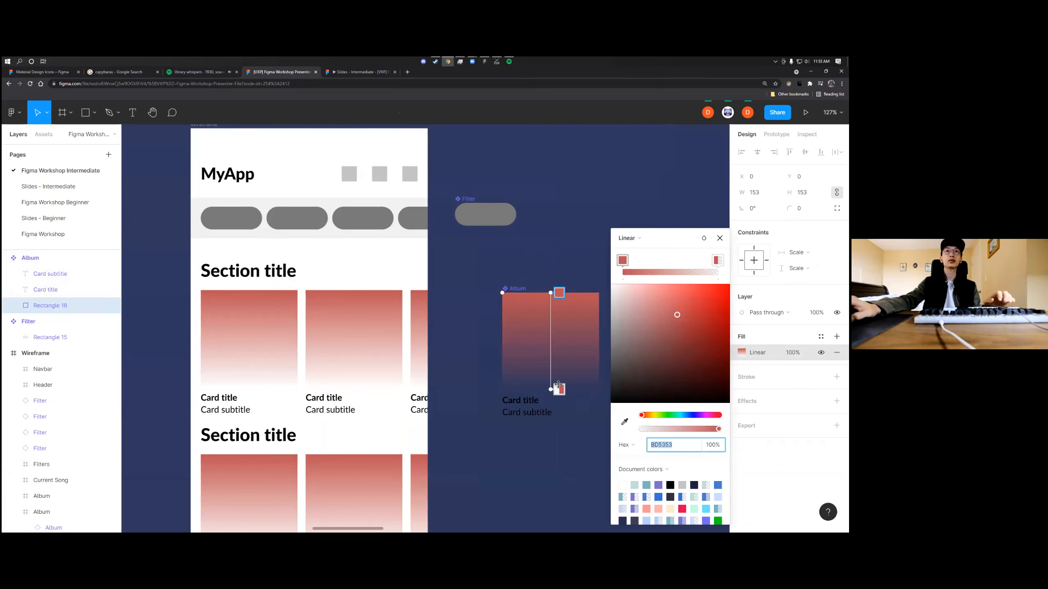
# Angle the linear gradient of the Album main component's cover rectangle diagonally from its upper-left corner to its lower-right corner
pyautogui.moveTo(552, 389); pyautogui.dragTo(607, 392)
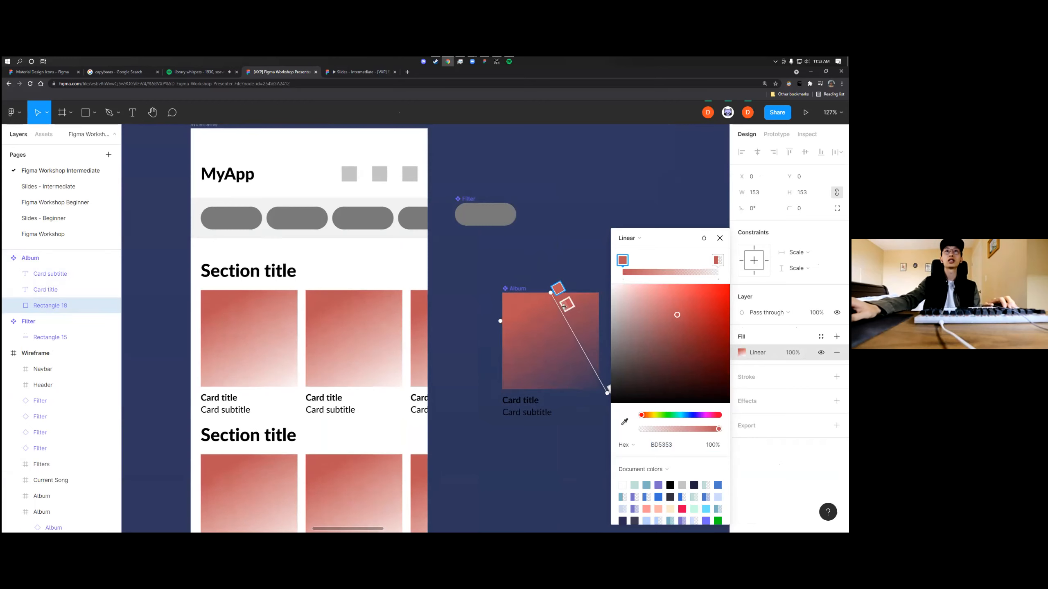
pyautogui.moveTo(551, 293); pyautogui.dragTo(502, 293)
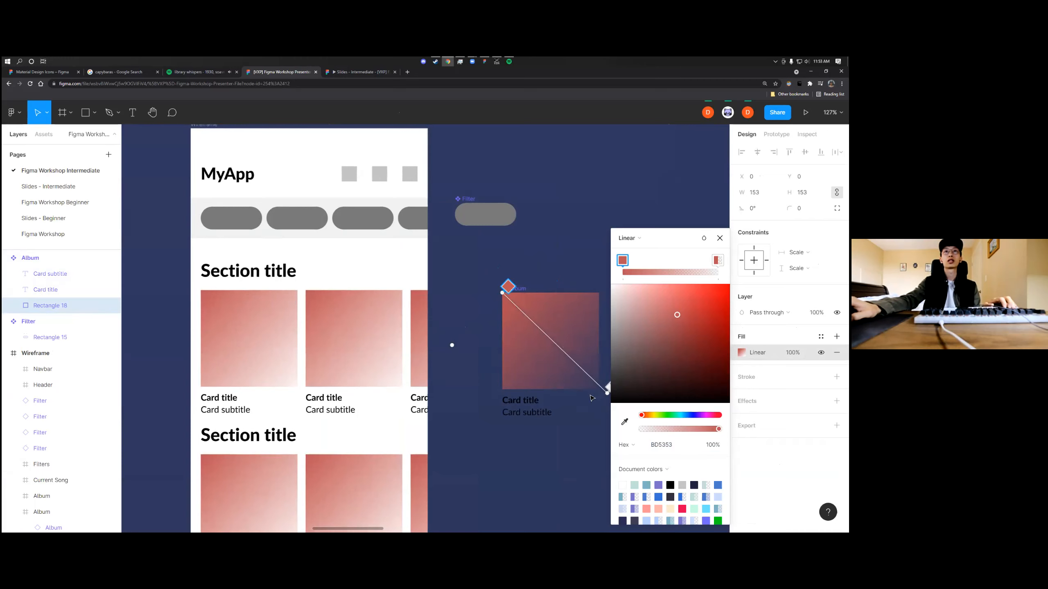
pyautogui.hscroll(2, 591, 397)
pyautogui.moveTo(529, 395); pyautogui.dragTo(520, 391)
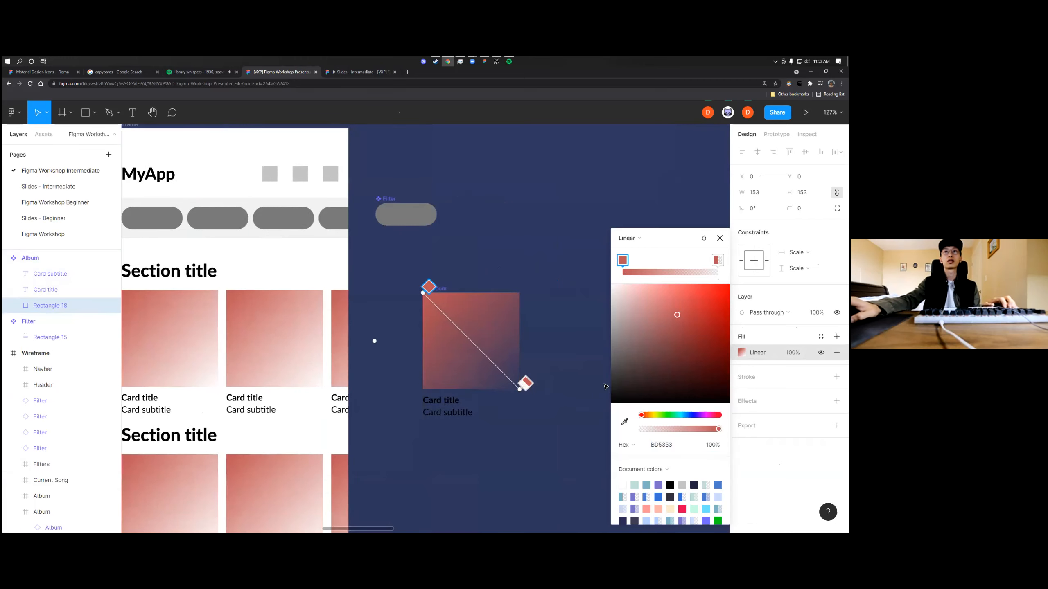
# Add three evenly spaced colour stops between the start and end of the album cover's gradient
pyautogui.moveTo(624, 265); pyautogui.dragTo(682, 263)
pyautogui.click(643, 262)
pyautogui.click(662, 262)
pyautogui.click(682, 261)
pyautogui.click(642, 261)
# Recolour the first four stops of the cover gradient to blue 5364BD, purple, pinkish red and teal 53BDBD
pyautogui.click(623, 262)
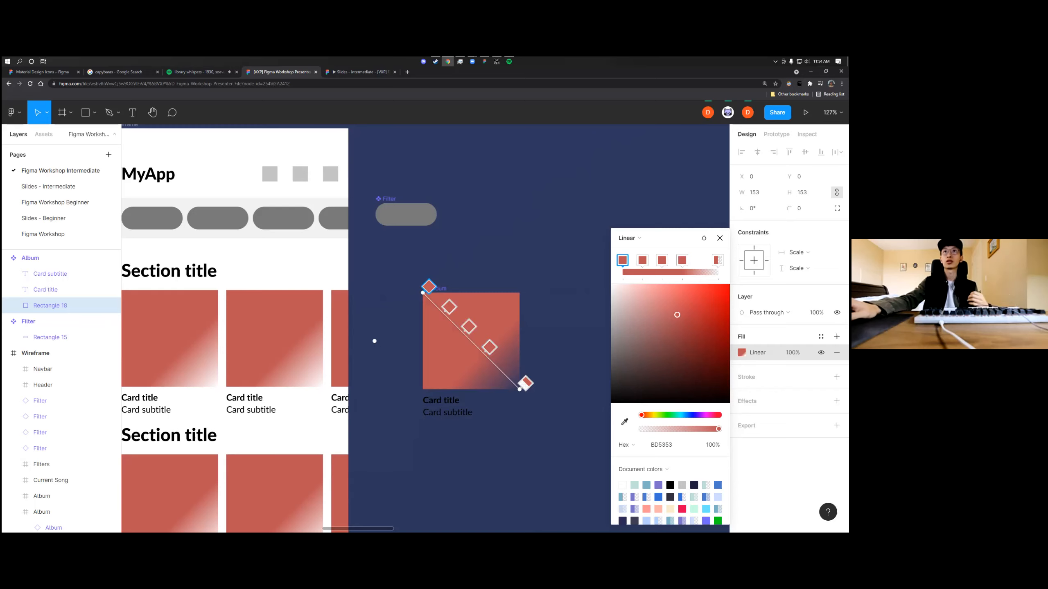
pyautogui.moveTo(642, 415); pyautogui.dragTo(691, 415)
pyautogui.click(642, 260)
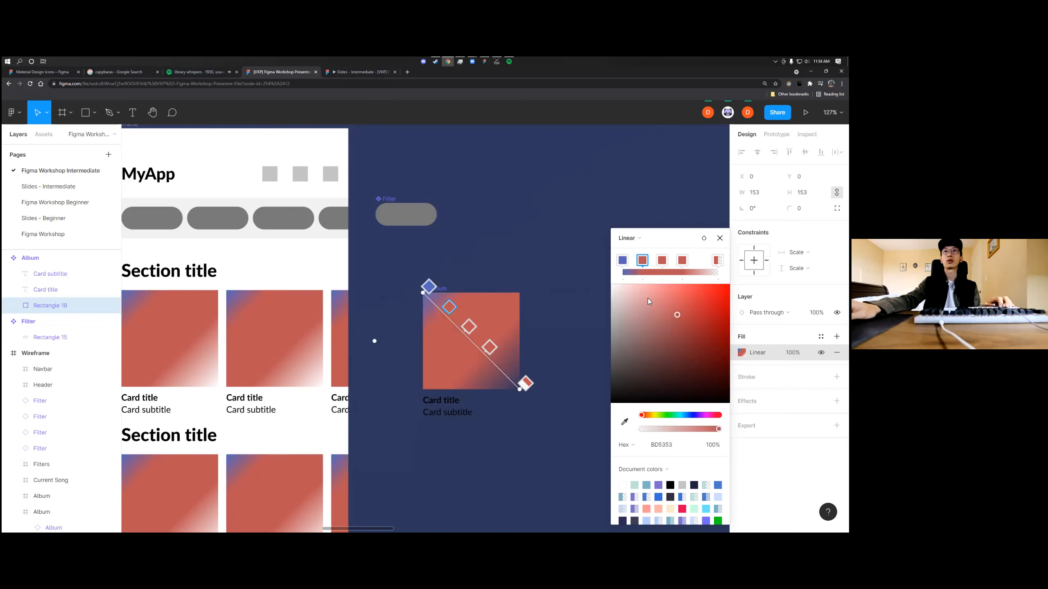
pyautogui.click(692, 415)
pyautogui.moveTo(693, 415); pyautogui.dragTo(703, 415)
pyautogui.click(661, 260)
pyautogui.click(702, 416)
pyautogui.click(682, 260)
pyautogui.moveTo(684, 415)
pyautogui.mouseDown()
pyautogui.moveTo(675, 415)
pyautogui.moveTo(718, 415)
pyautogui.moveTo(659, 415)
pyautogui.moveTo(680, 415)
pyautogui.mouseUp()
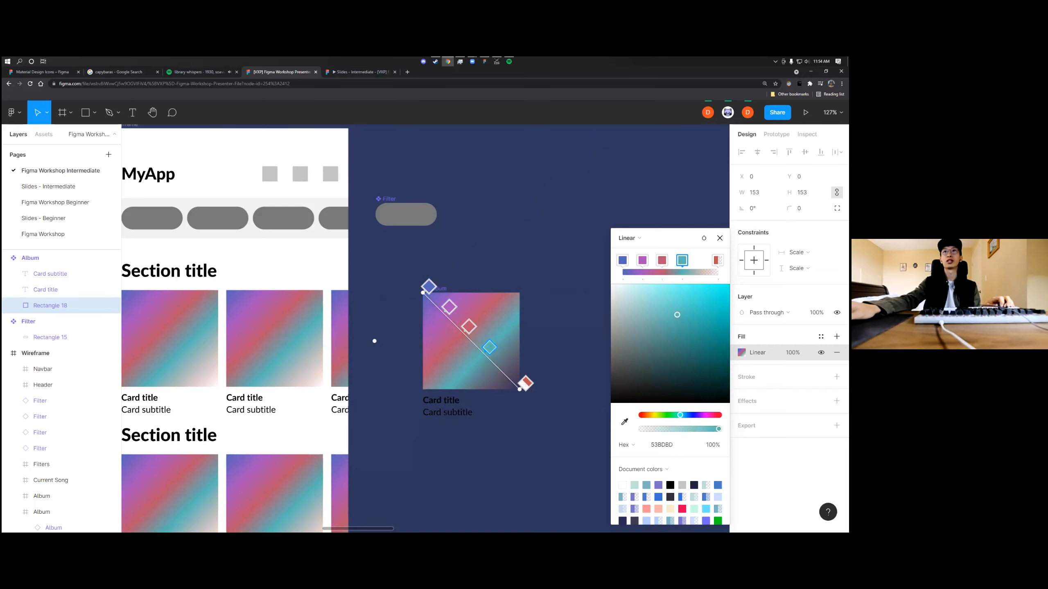
# Add another colour stop between the teal stop and the end of the cover gradient
pyautogui.moveTo(682, 260); pyautogui.dragTo(704, 262)
pyautogui.click(672, 271)
pyautogui.press('Escape')
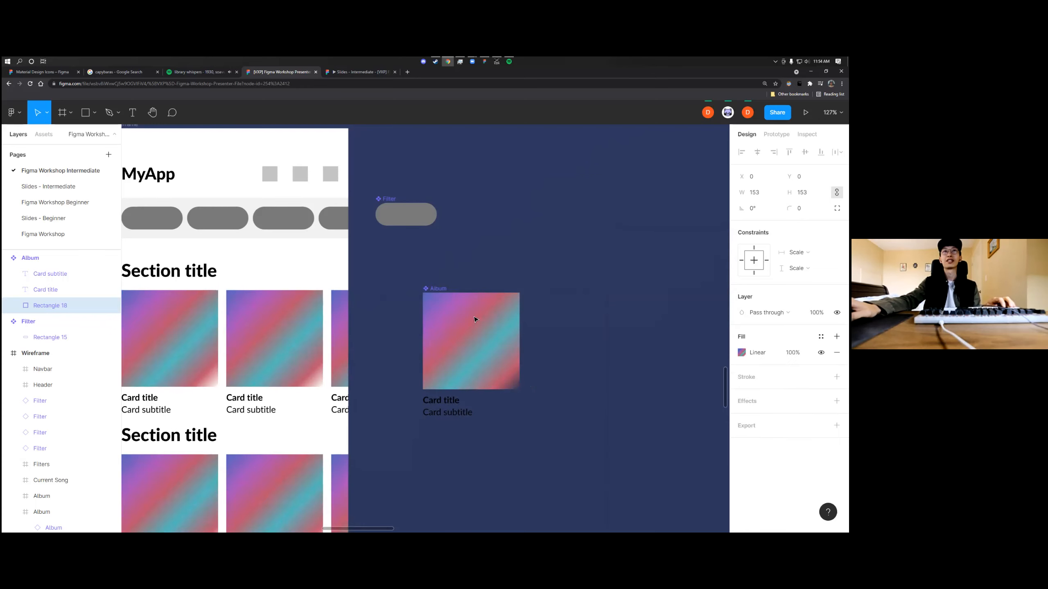
# Make the cover gradient's last stop opaque green and recolour the stop before it to blue 5358BD
pyautogui.click(741, 353)
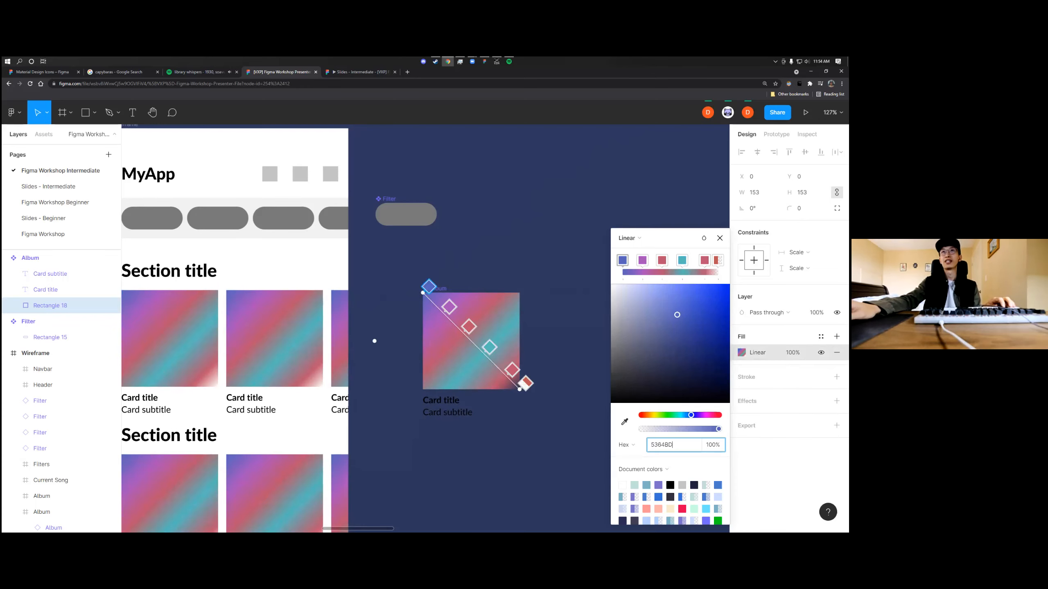
pyautogui.click(718, 260)
pyautogui.click(704, 260)
pyautogui.click(718, 260)
pyautogui.moveTo(642, 429); pyautogui.dragTo(667, 415)
pyautogui.click(704, 260)
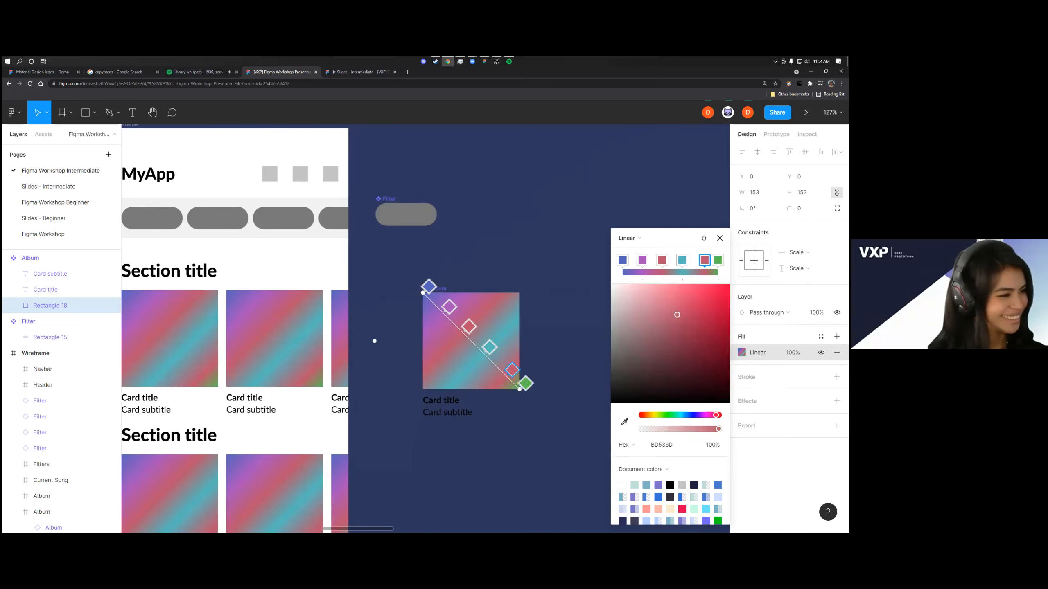
pyautogui.moveTo(704, 261); pyautogui.dragTo(701, 260)
pyautogui.moveTo(716, 415); pyautogui.dragTo(693, 415)
pyautogui.click(719, 238)
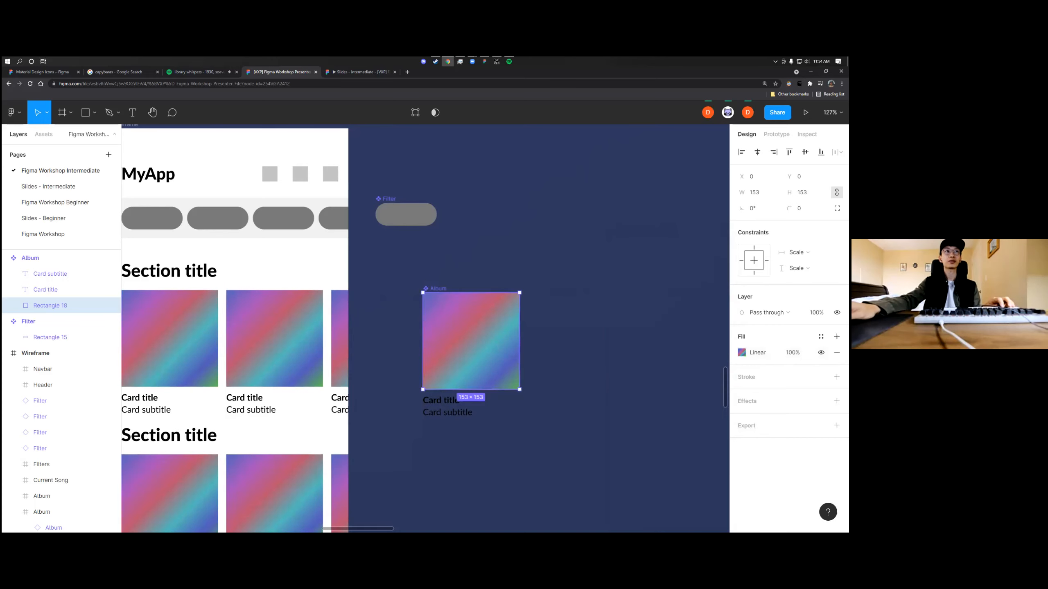
# Lower the opacity of the purple stop in the Album cover's gradient and set the pinkish red stop's opacity to 66%
pyautogui.click(593, 360)
pyautogui.hscroll(-1, 551, 322)
pyautogui.click(473, 289)
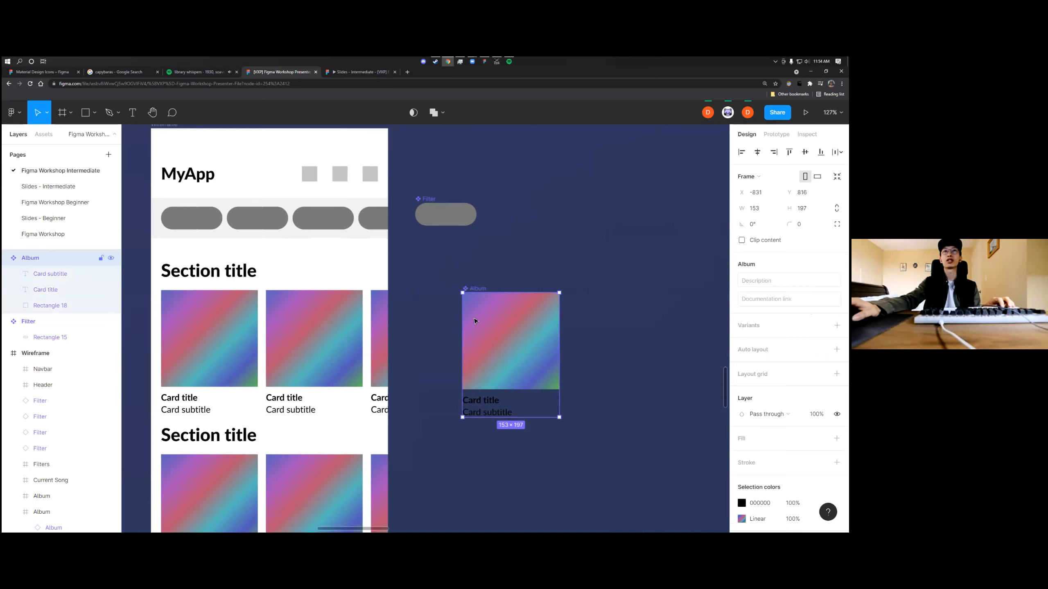
pyautogui.doubleClick(479, 293)
pyautogui.click(742, 352)
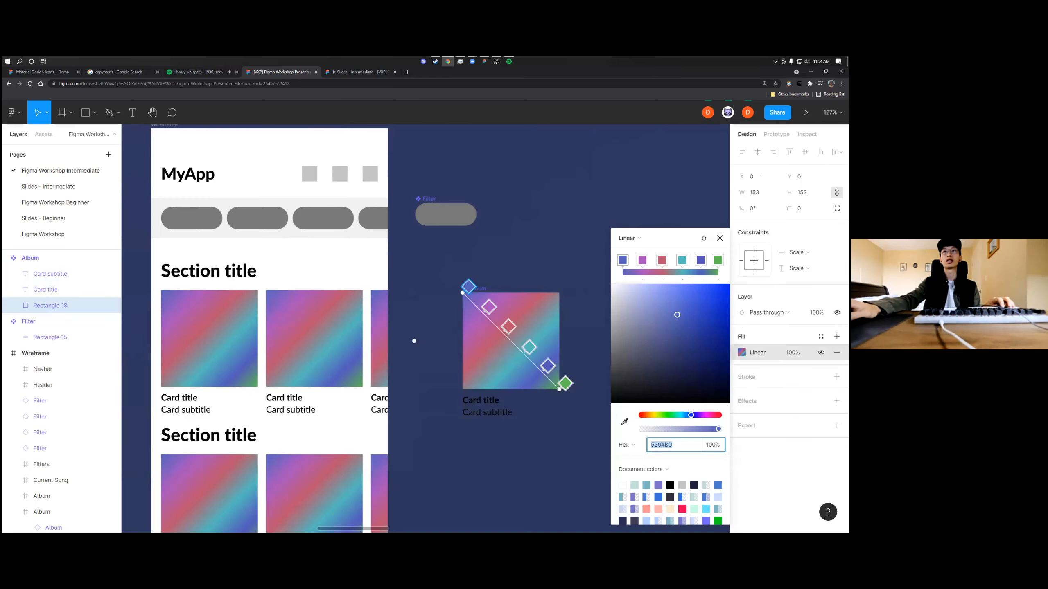
pyautogui.click(643, 260)
pyautogui.moveTo(719, 429); pyautogui.dragTo(695, 429)
pyautogui.click(662, 261)
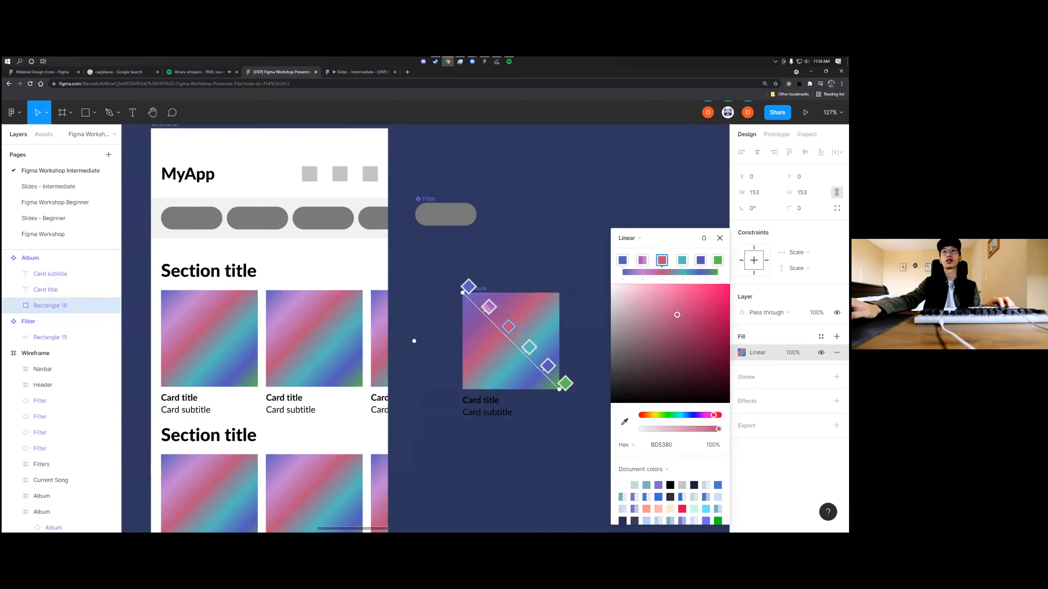
pyautogui.moveTo(718, 429); pyautogui.dragTo(692, 429)
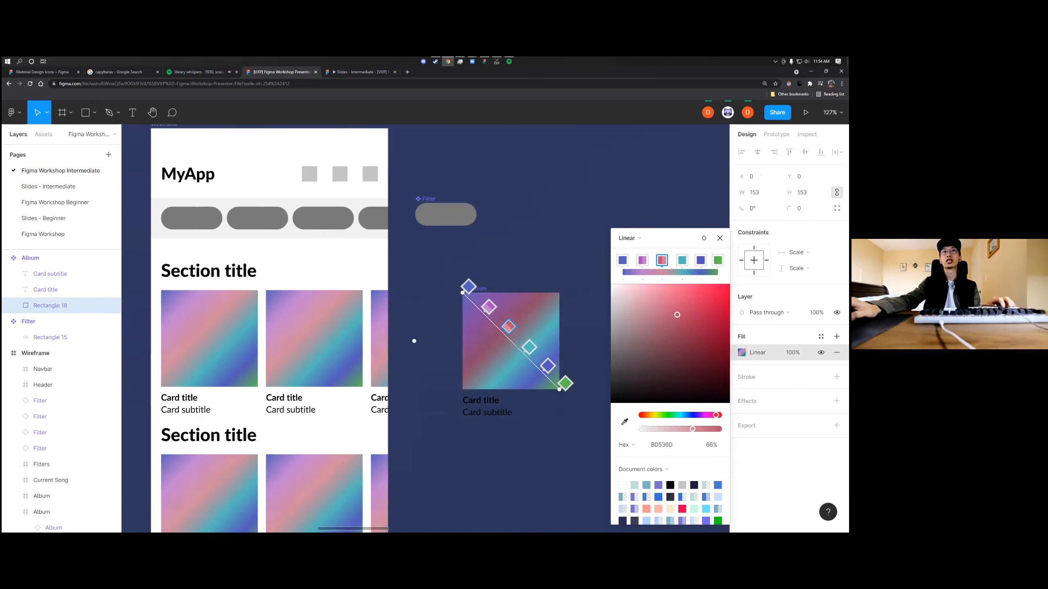
# Move the purple, red and teal stops further along the cover gradient and set the teal stop's opacity to 66%
pyautogui.moveTo(512, 327); pyautogui.dragTo(539, 356)
pyautogui.click(490, 311)
pyautogui.moveTo(719, 429); pyautogui.dragTo(693, 429)
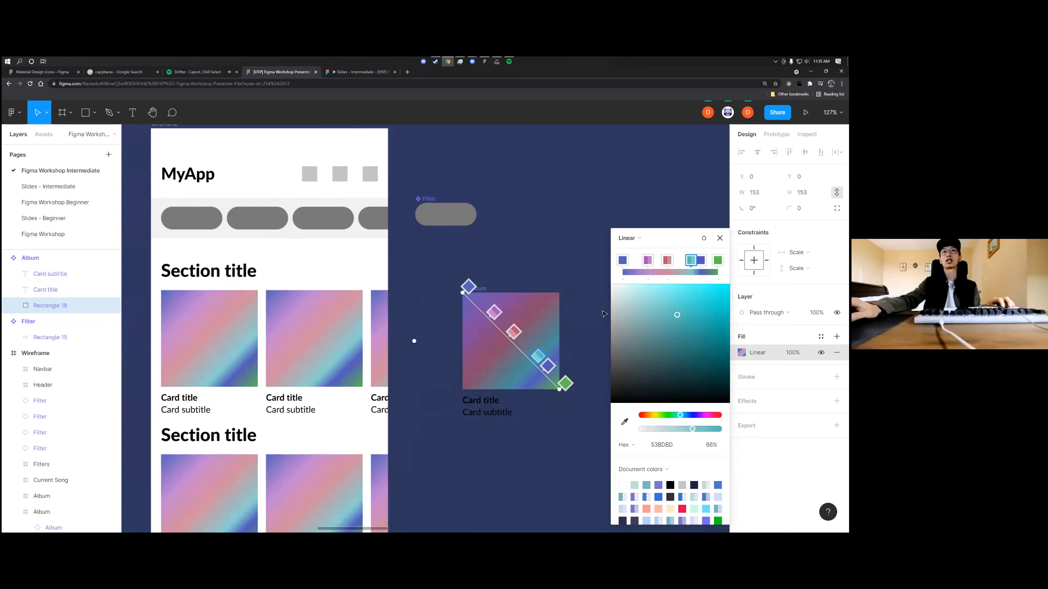
# Shift the second blue stop closer to the gradient's end at 39% opacity and recolour the last stop to A253BD at 47%
pyautogui.scroll(5, 520, 324)
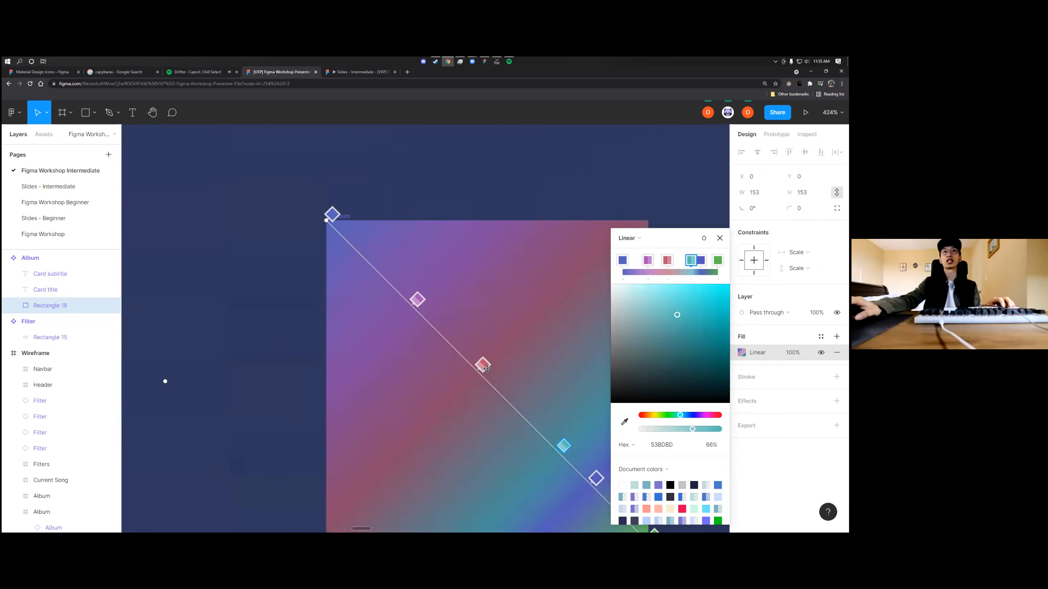
pyautogui.scroll(-2, 540, 397)
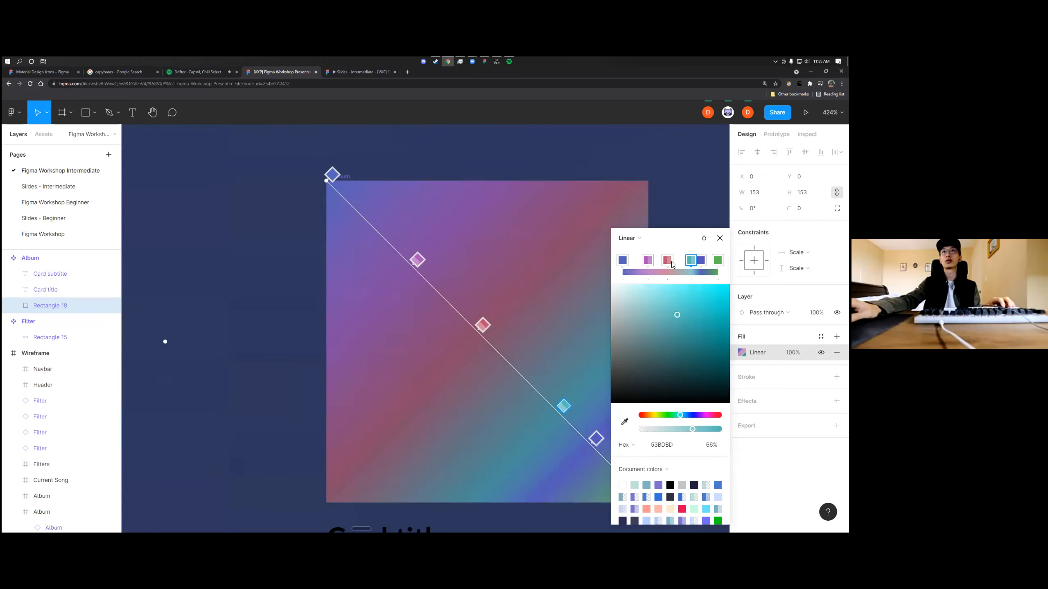
pyautogui.click(596, 439)
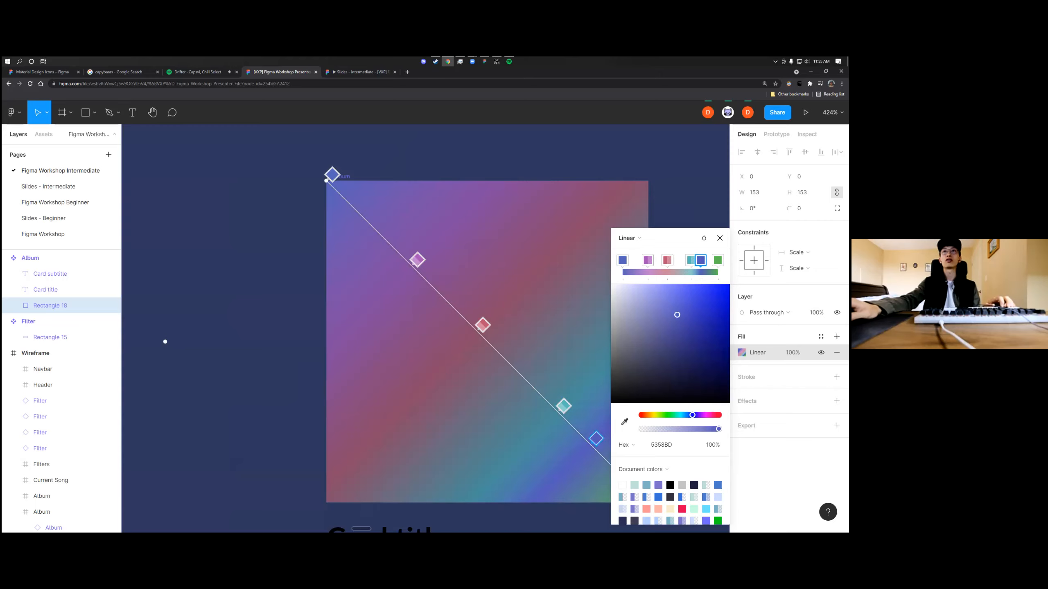
pyautogui.moveTo(596, 439); pyautogui.dragTo(608, 450)
pyautogui.moveTo(719, 430); pyautogui.dragTo(699, 429)
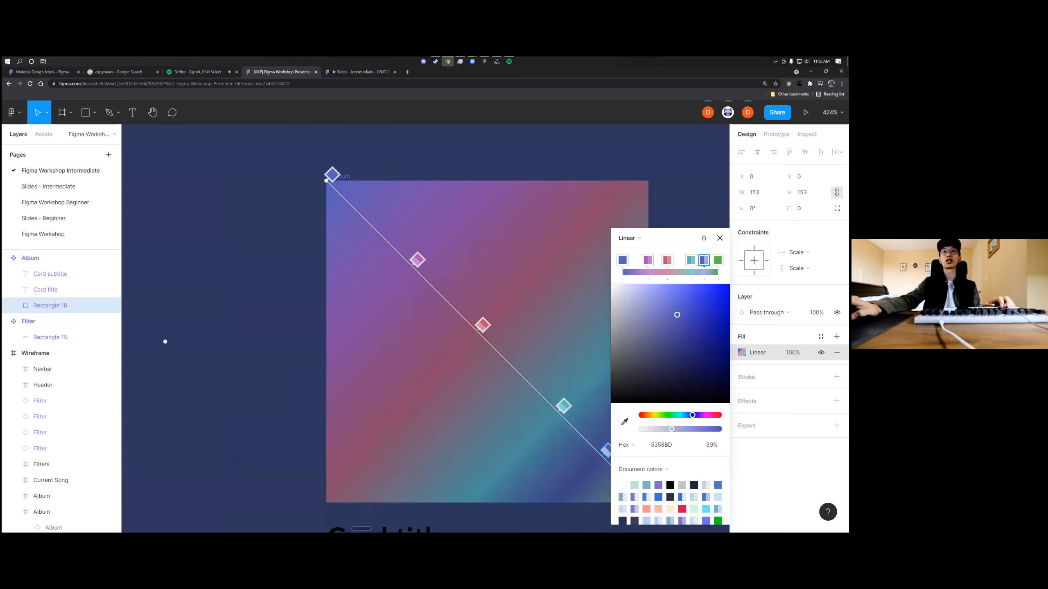
pyautogui.click(718, 260)
pyautogui.moveTo(719, 429); pyautogui.dragTo(702, 415)
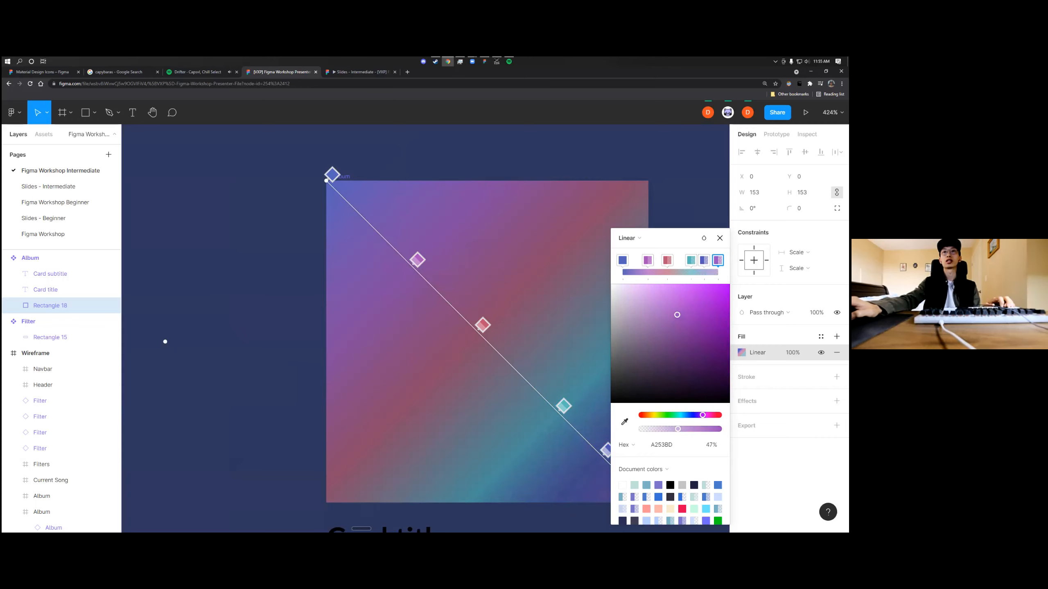
pyautogui.press('Escape')
pyautogui.press('Escape')
pyautogui.scroll(-10, 637, 300)
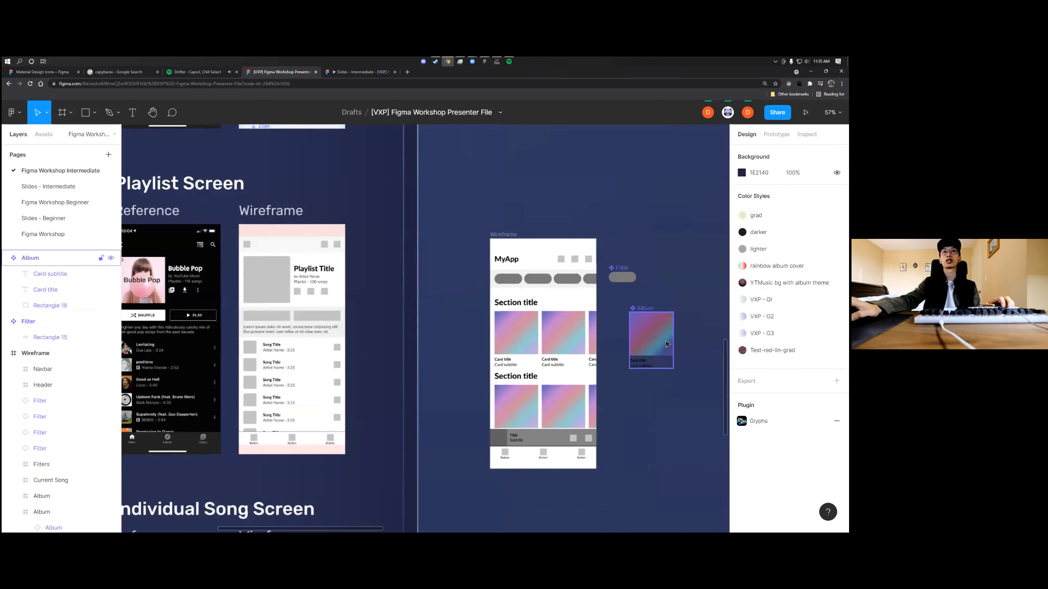
# Add a text label reading FILTER inside the rounded rectangle of the Filter main component
pyautogui.scroll(2, 552, 314)
pyautogui.scroll(-3, 537, 315)
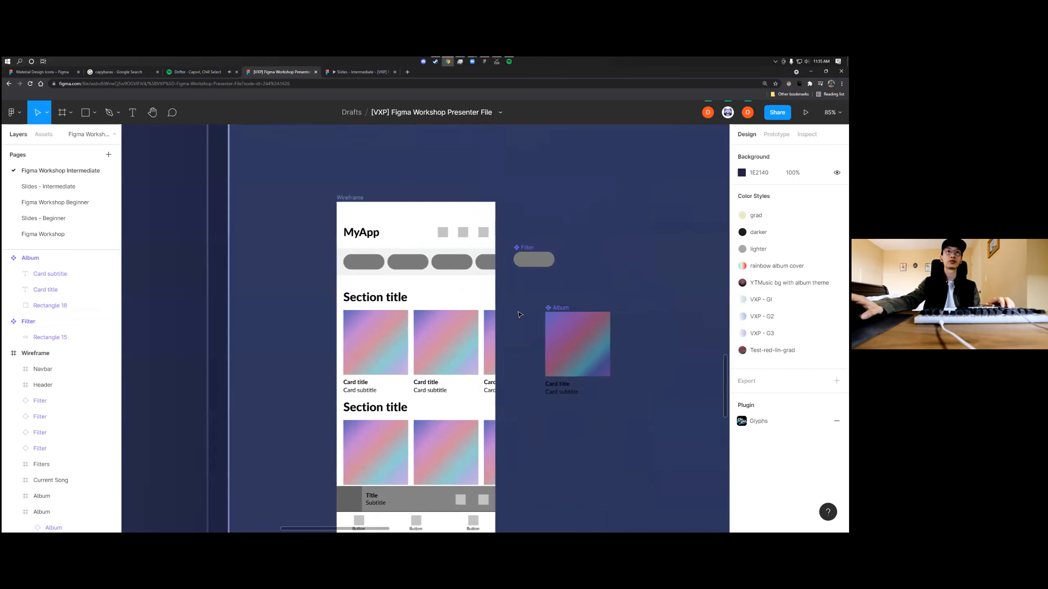
pyautogui.scroll(4, 450, 293)
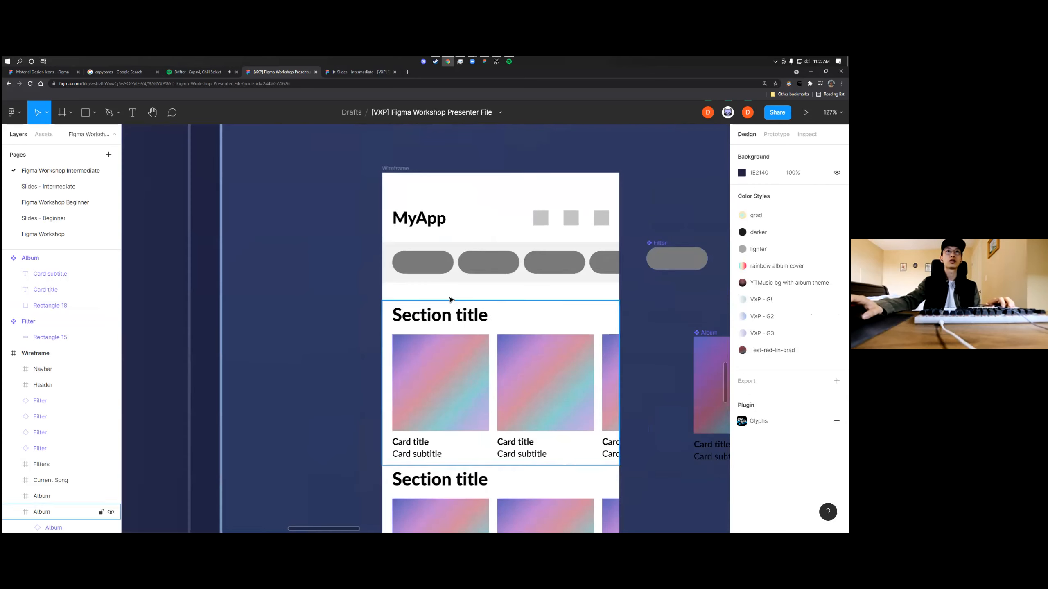
pyautogui.click(676, 260)
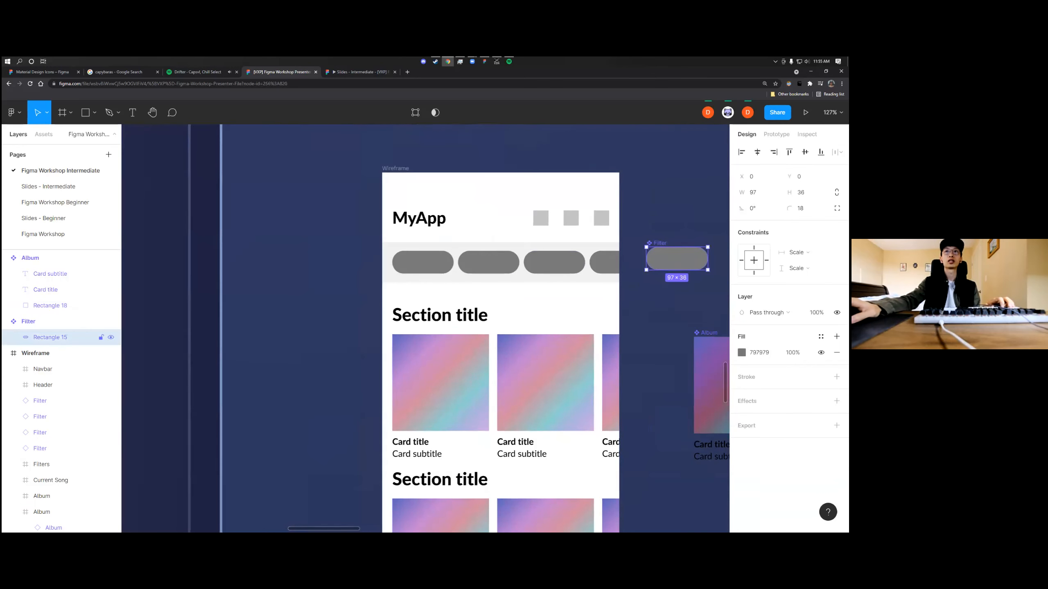
pyautogui.scroll(3, 676, 262)
pyautogui.hscroll(3, 647, 262)
pyautogui.doubleClick(594, 258)
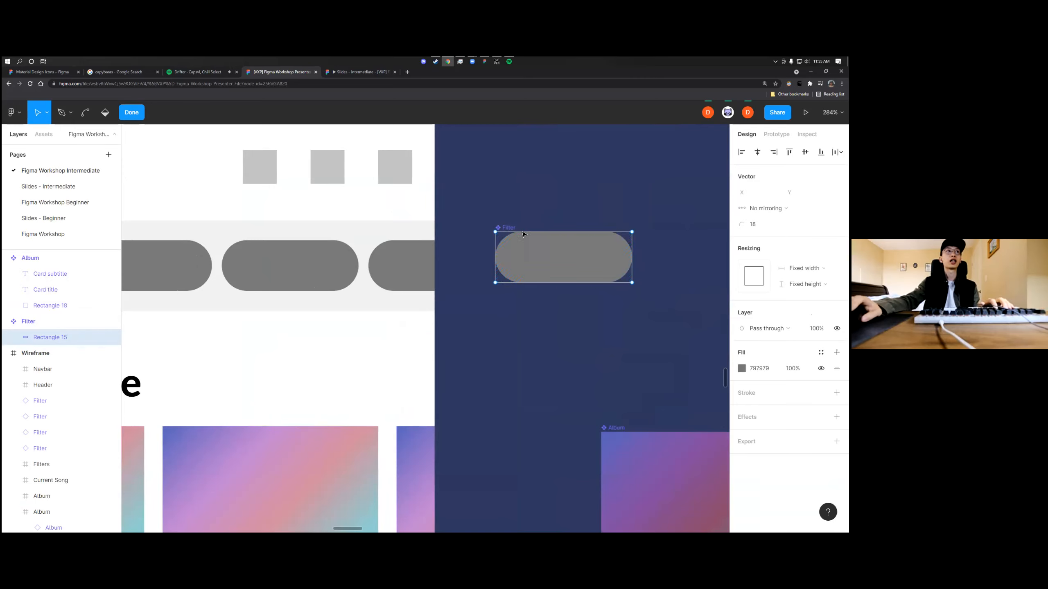
pyautogui.click(139, 114)
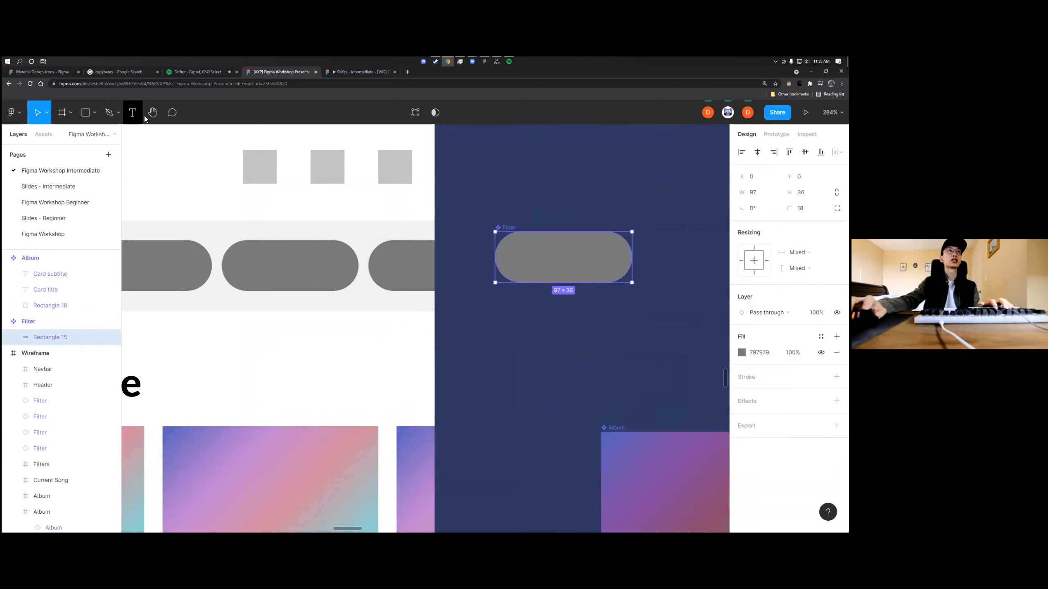
pyautogui.click(140, 114)
pyautogui.moveTo(589, 272); pyautogui.dragTo(590, 272)
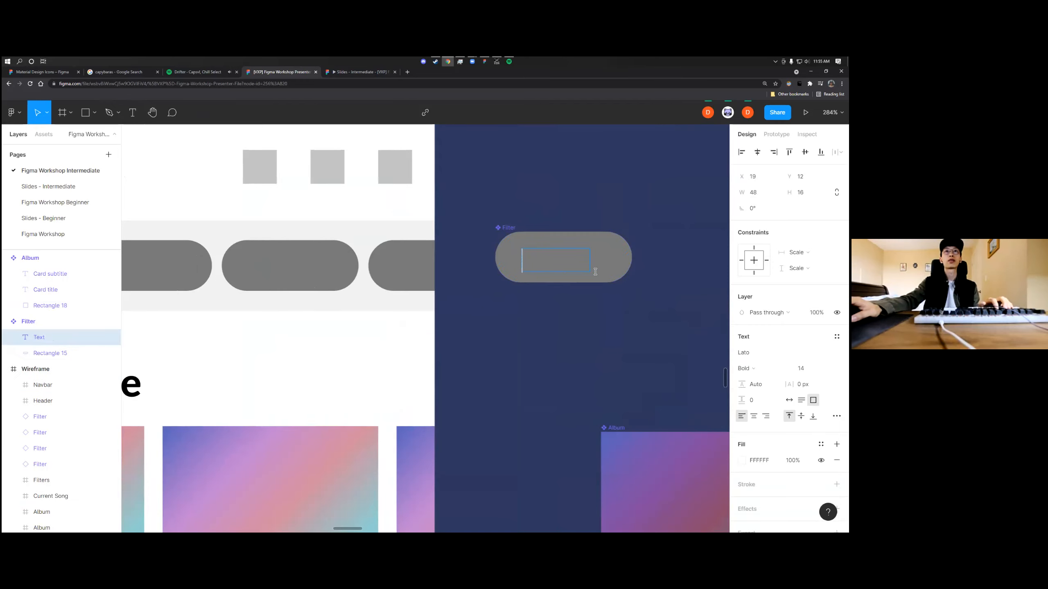
pyautogui.write('Filter')
pyautogui.hotkey('ctrl', 'a')
pyautogui.write('FILTER')
pyautogui.press('Escape')
# Centre the FILTER label in its pill at X 24, Y 10 and remove the hidden white fill from the Filter component
pyautogui.moveTo(576, 261); pyautogui.dragTo(605, 280)
pyautogui.click(575, 212)
pyautogui.scroll(-3, 565, 270)
pyautogui.click(591, 258)
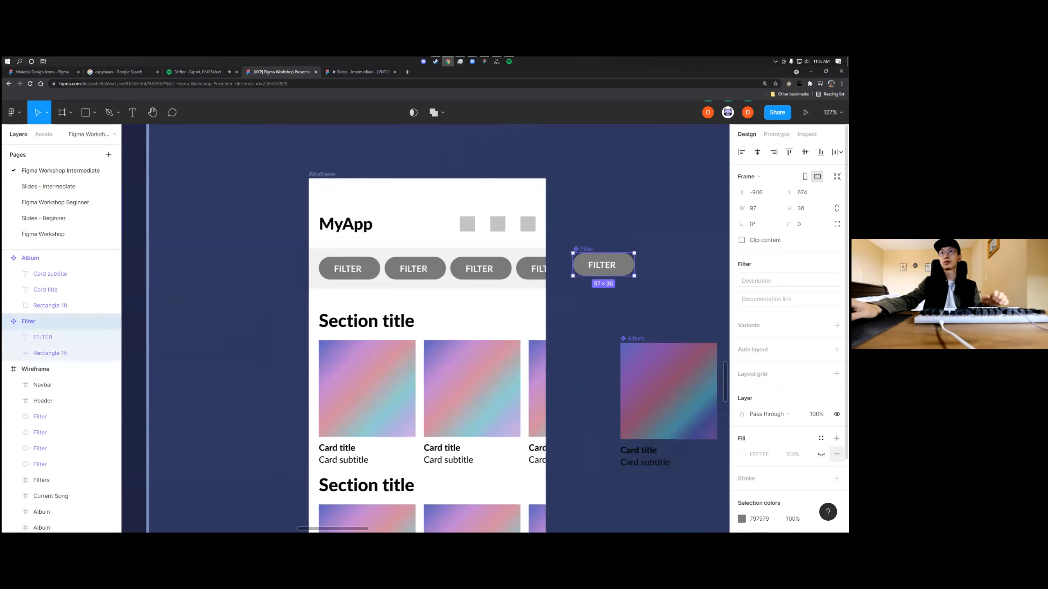
pyautogui.click(836, 454)
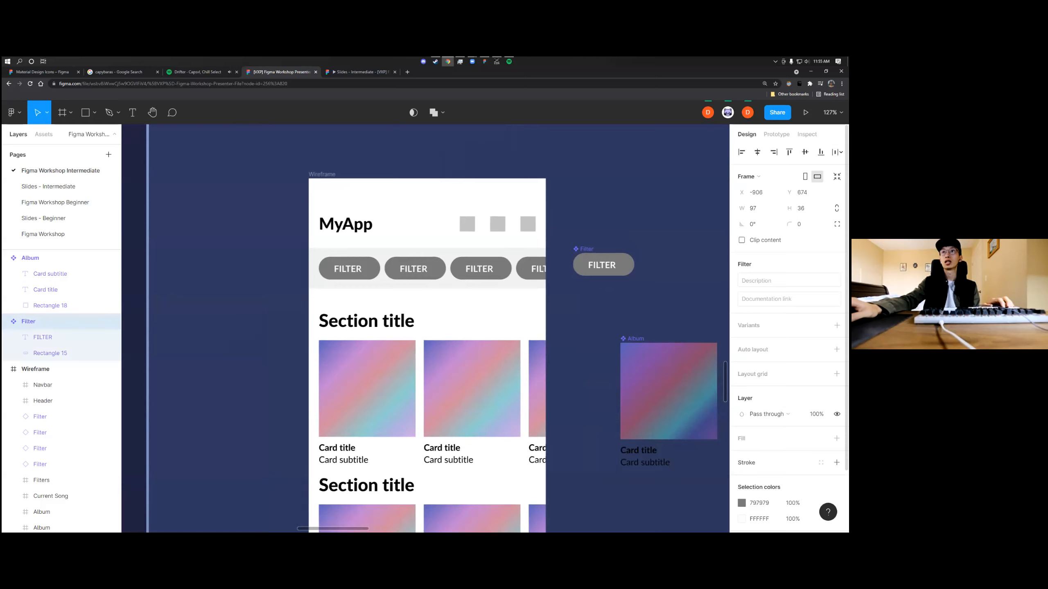
# Replace the grey fill of the Filter main component's rectangle with an inside stroke
pyautogui.doubleClick(584, 263)
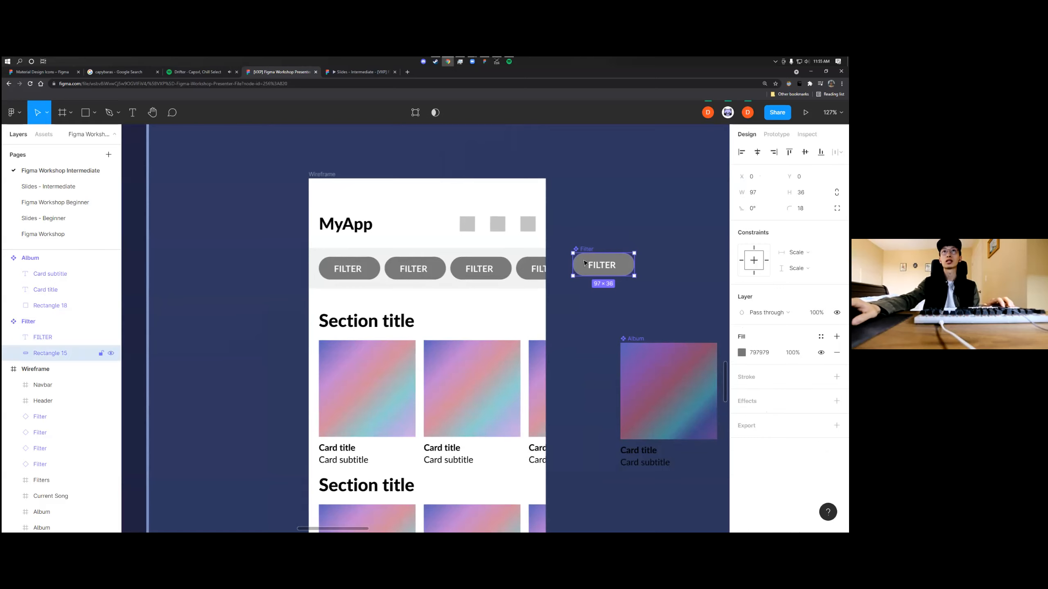
pyautogui.click(837, 353)
pyautogui.click(837, 361)
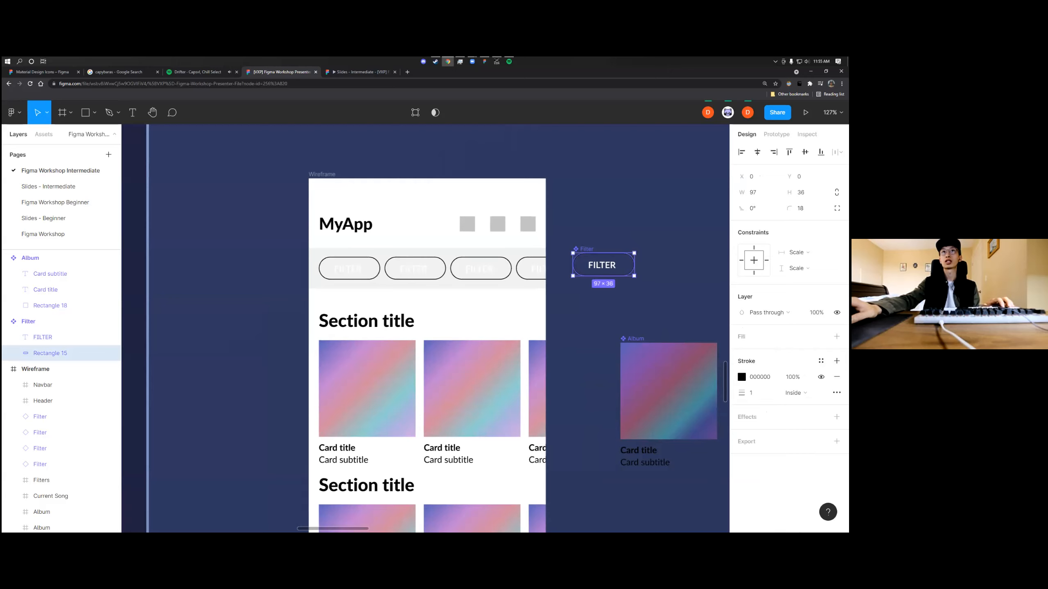
# Set the Filter rectangle's stroke to dark grey 202020 with a thickness of 2
pyautogui.click(741, 377)
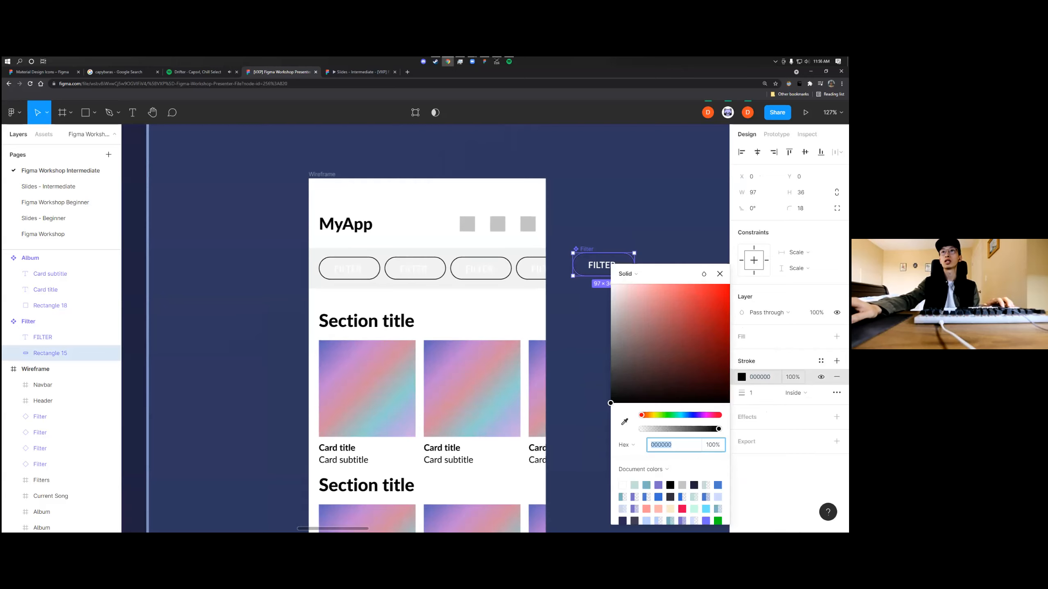
pyautogui.moveTo(615, 391); pyautogui.dragTo(606, 393)
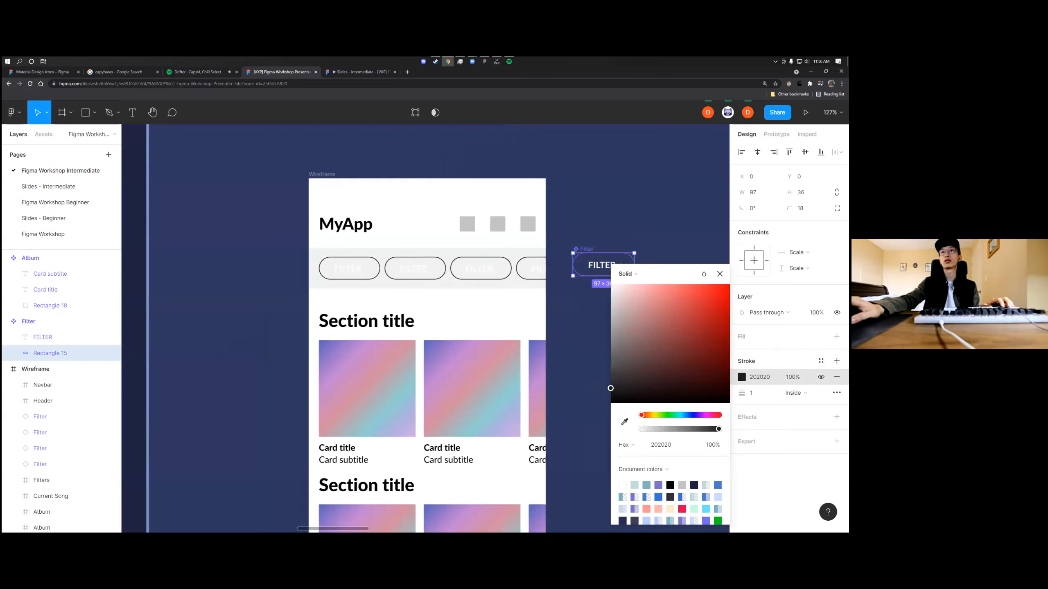
pyautogui.click(757, 393)
pyautogui.write('2')
pyautogui.press('Return')
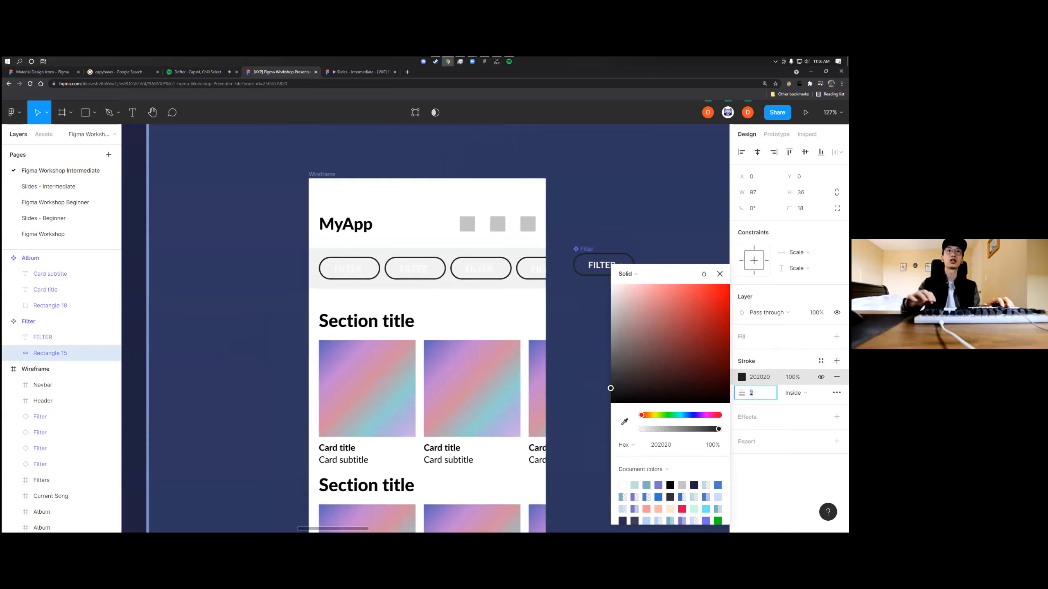
# Fit the FILTER label's text box in the Filter main component to its text and position it at X 26, Y 9
pyautogui.doubleClick(603, 261)
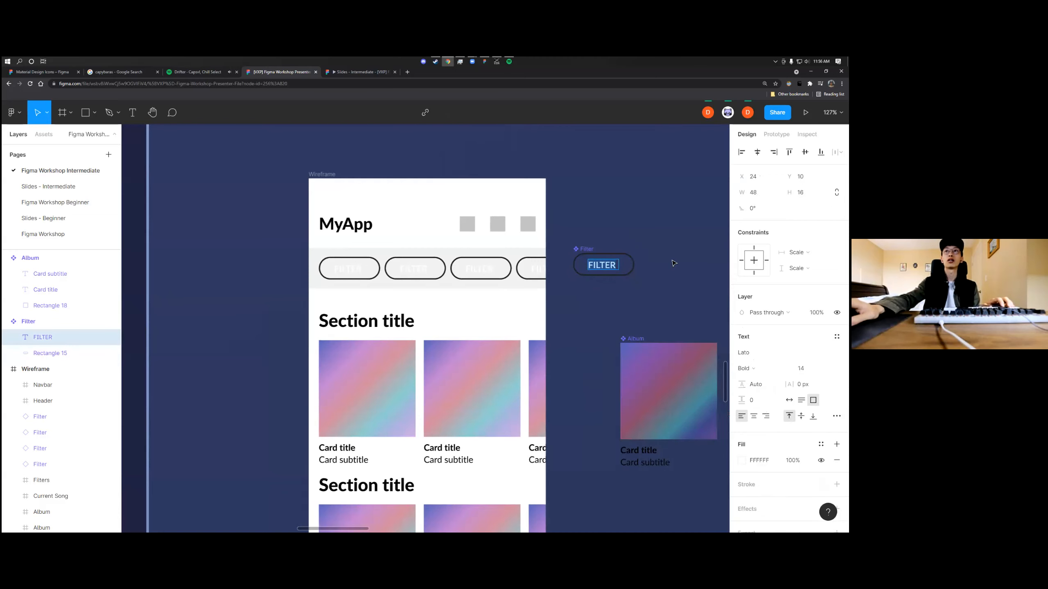
pyautogui.click(645, 292)
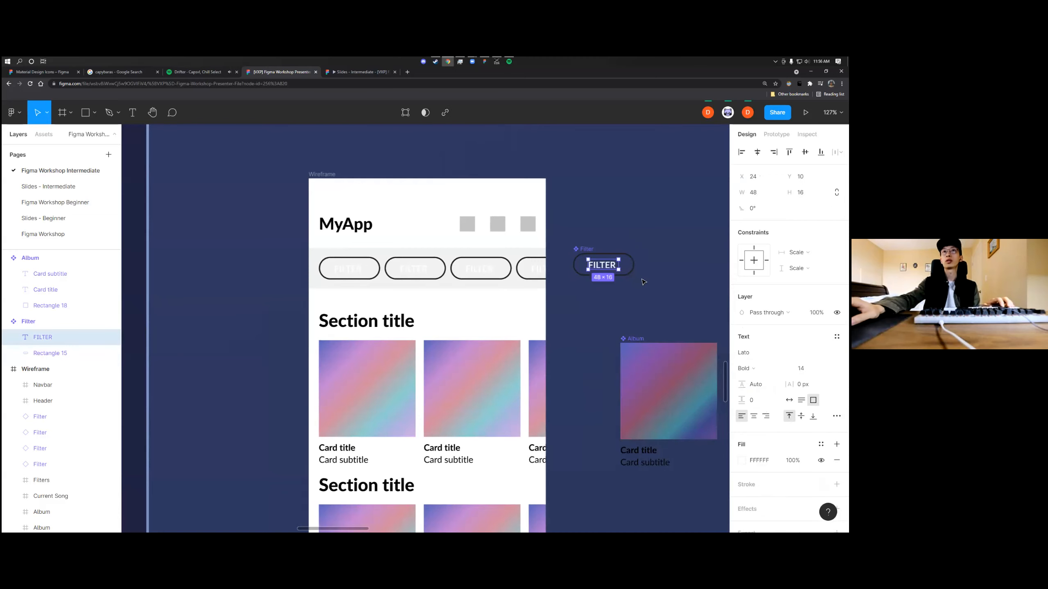
pyautogui.scroll(5, 623, 272)
pyautogui.doubleClick(606, 254)
pyautogui.moveTo(574, 256); pyautogui.dragTo(577, 254)
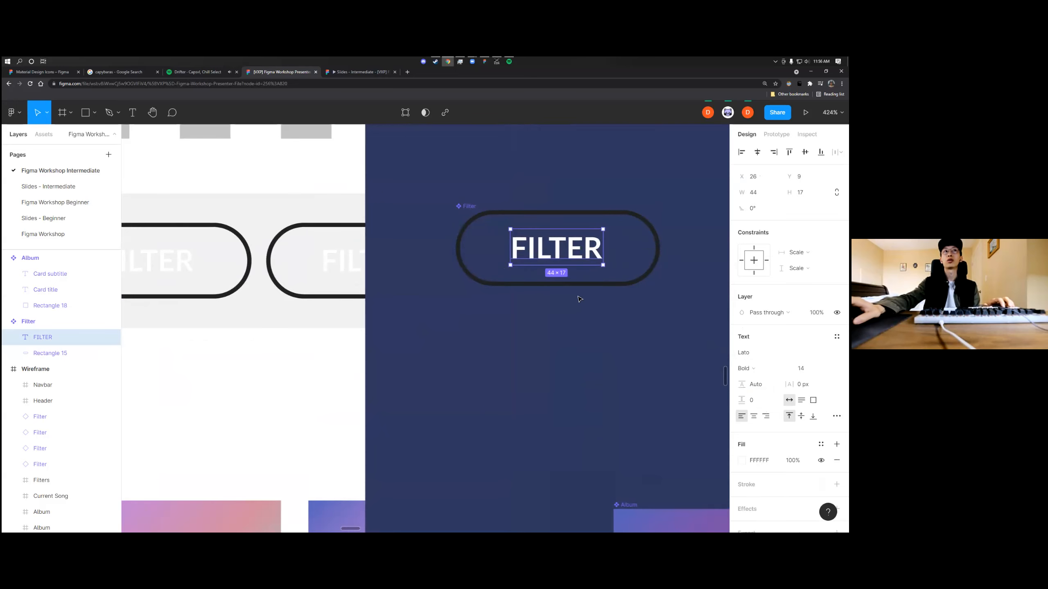
# Set the FILTER label's text fill in the Filter main component to dark grey 202020
pyautogui.scroll(-3, 578, 294)
pyautogui.click(742, 460)
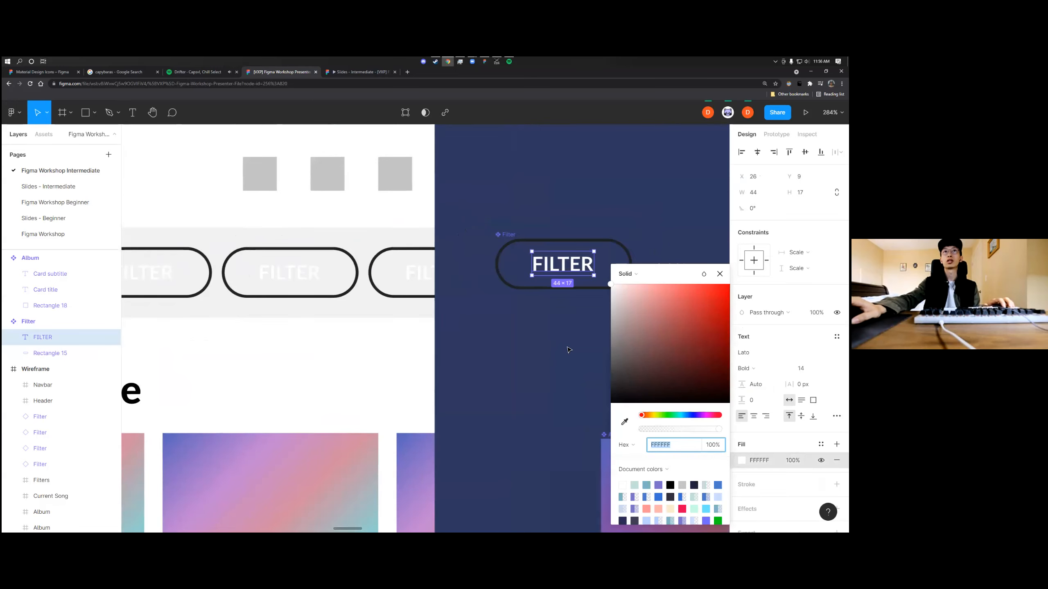
pyautogui.scroll(-3, 601, 380)
pyautogui.write('424242')
pyautogui.press('Return')
pyautogui.click(610, 382)
pyautogui.click(665, 448)
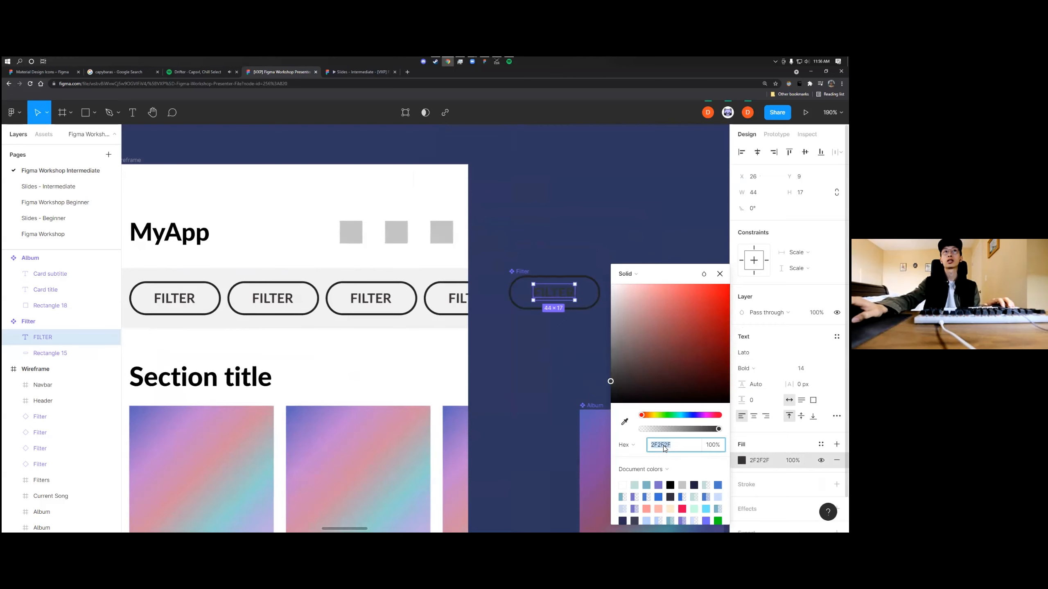
pyautogui.write('202020')
pyautogui.press('Return')
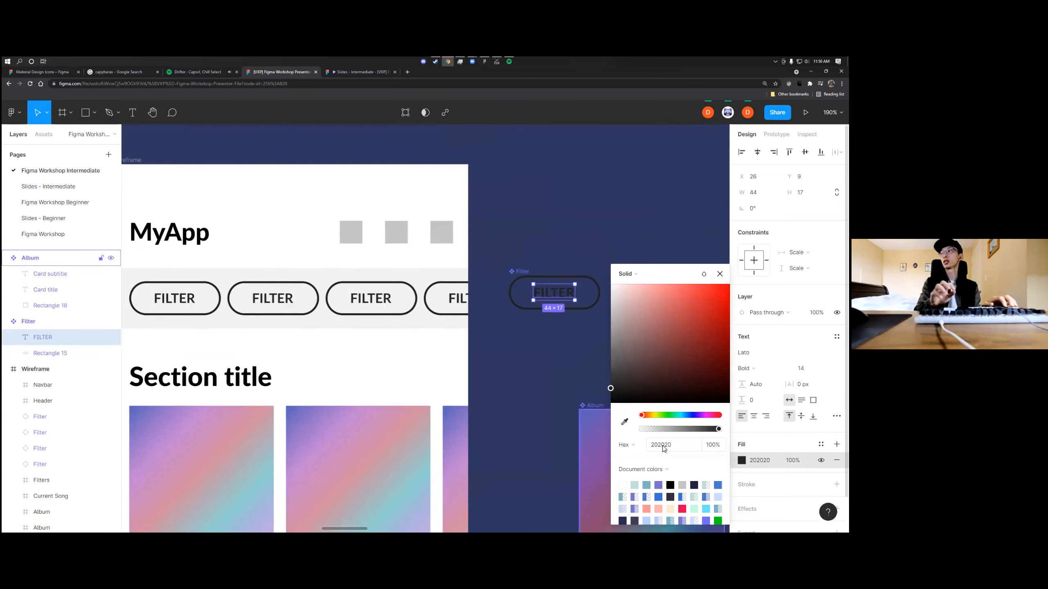
pyautogui.click(617, 232)
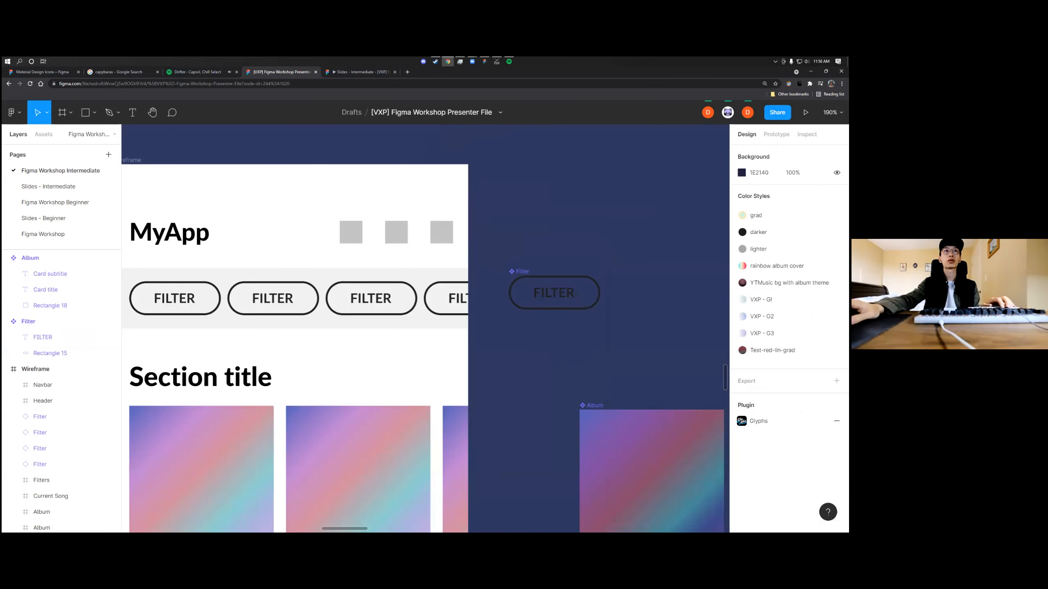
# Look over the whole home screen wireframe with its restyled filter pills beside the neighbouring reference screens
pyautogui.scroll(-3, 587, 330)
pyautogui.hscroll(-2, 590, 345)
pyautogui.scroll(-2, 619, 368)
pyautogui.scroll(-2, 636, 386)
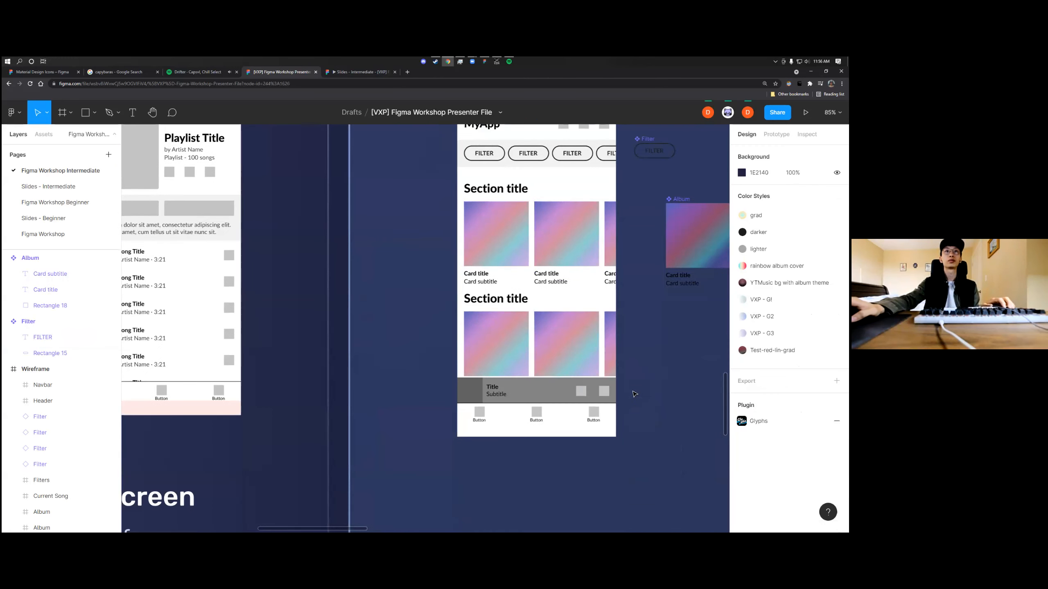
pyautogui.hscroll(2, 631, 392)
pyautogui.scroll(2, 621, 392)
pyautogui.scroll(-3, 619, 394)
pyautogui.scroll(-1, 619, 394)
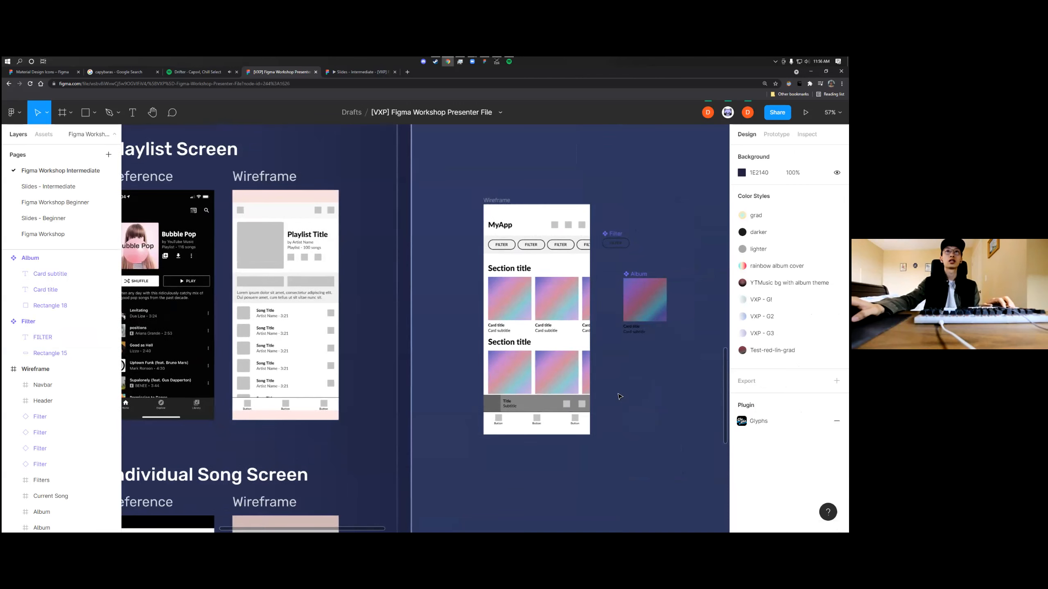
pyautogui.scroll(1, 612, 357)
pyautogui.scroll(3, 609, 357)
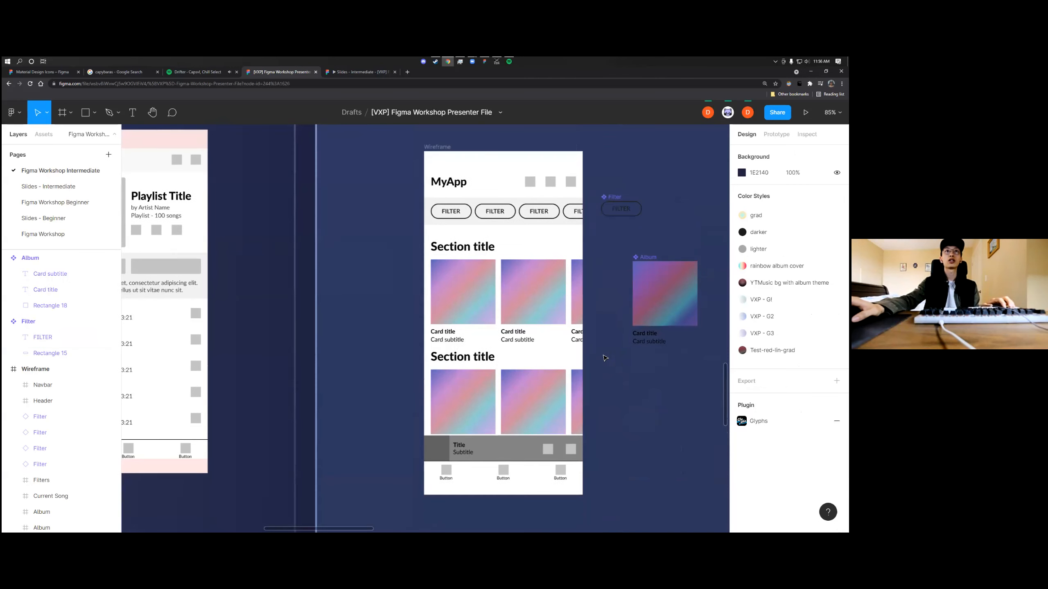
pyautogui.scroll(1, 605, 358)
# Compare the grey Filters background frame with the filter row in the Home Screen reference and delete the frame
pyautogui.click(41, 480)
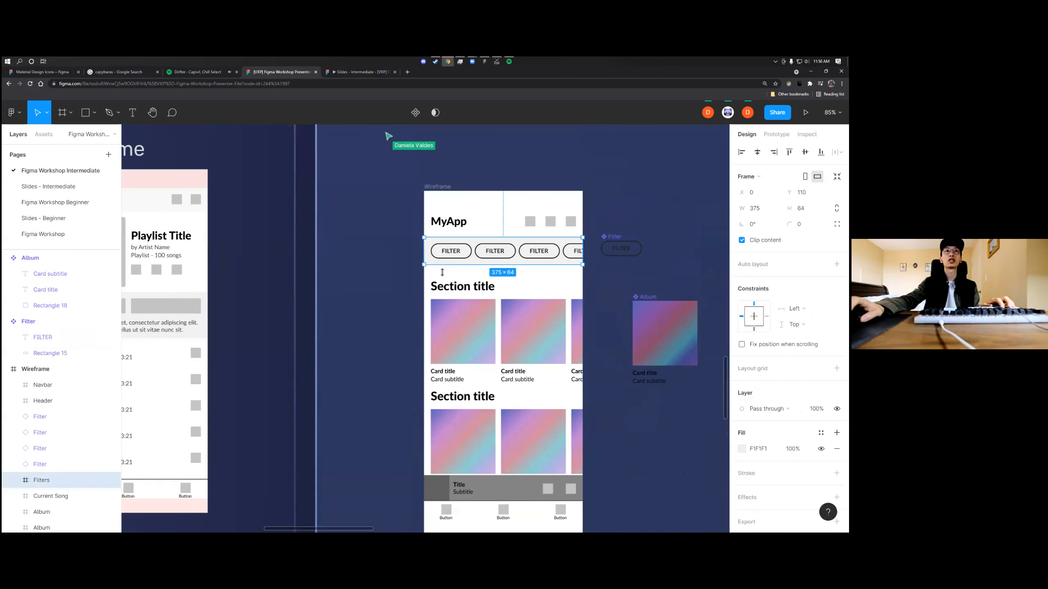
pyautogui.scroll(-4, 387, 306)
pyautogui.hscroll(-3, 388, 306)
pyautogui.scroll(-7, 382, 320)
pyautogui.scroll(12, 314, 294)
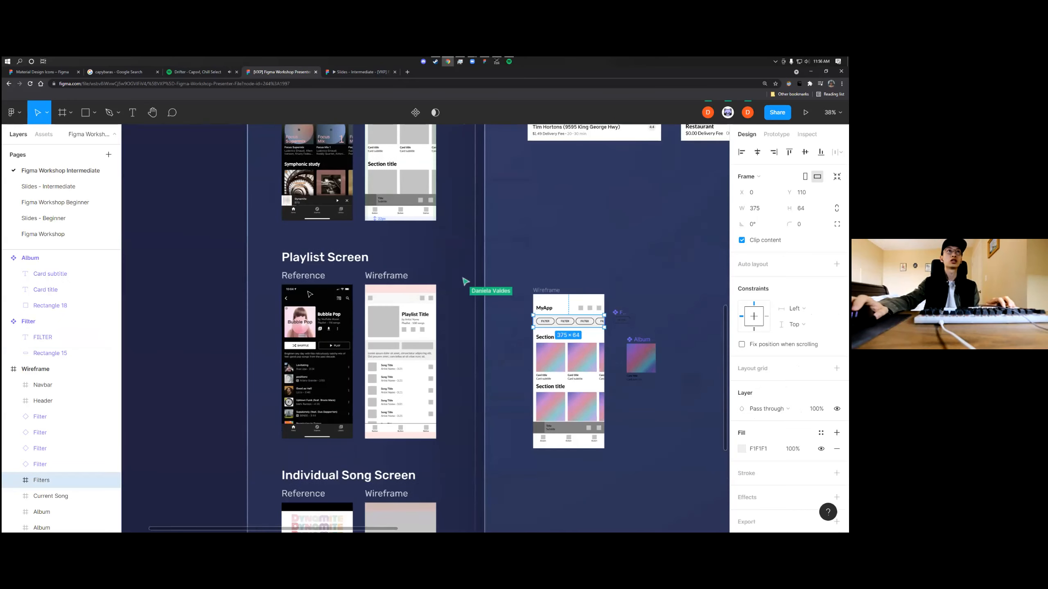
pyautogui.scroll(5, 308, 286)
pyautogui.scroll(-2, 309, 287)
pyautogui.scroll(-1, 315, 288)
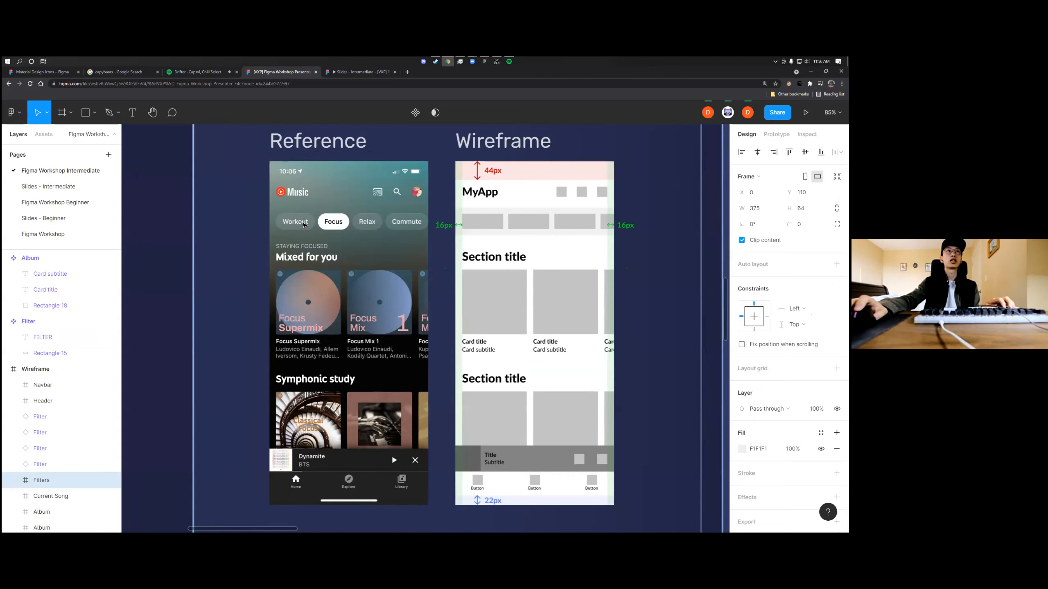
pyautogui.scroll(1, 309, 225)
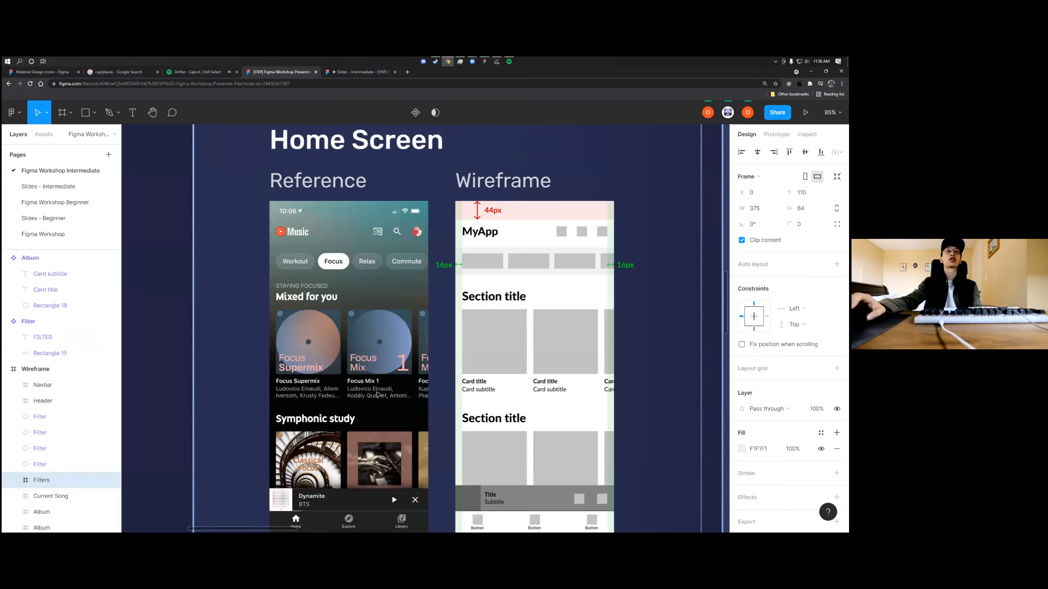
pyautogui.hscroll(2, 295, 294)
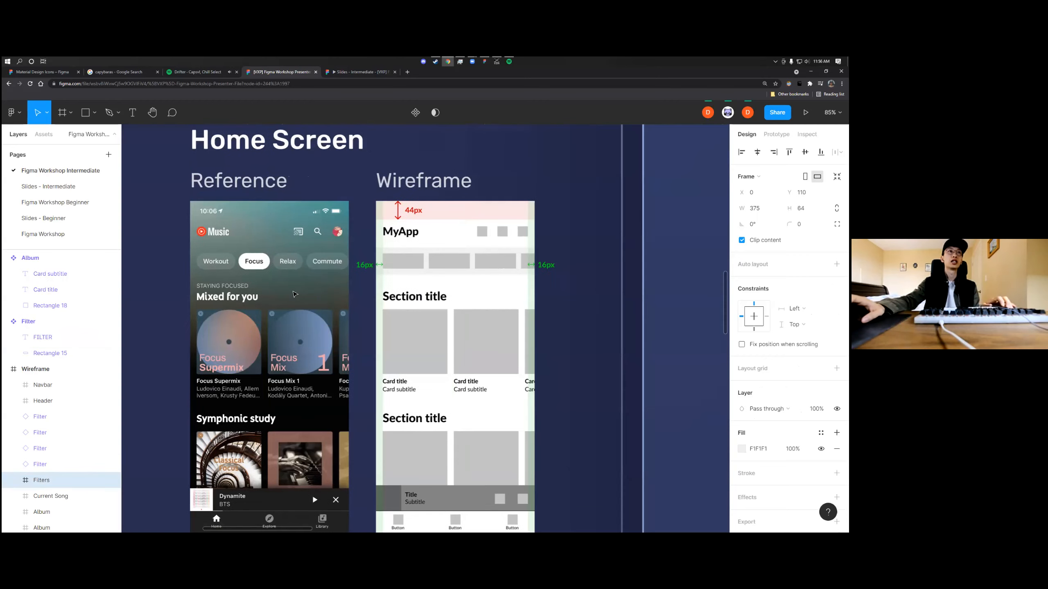
pyautogui.scroll(-6, 184, 216)
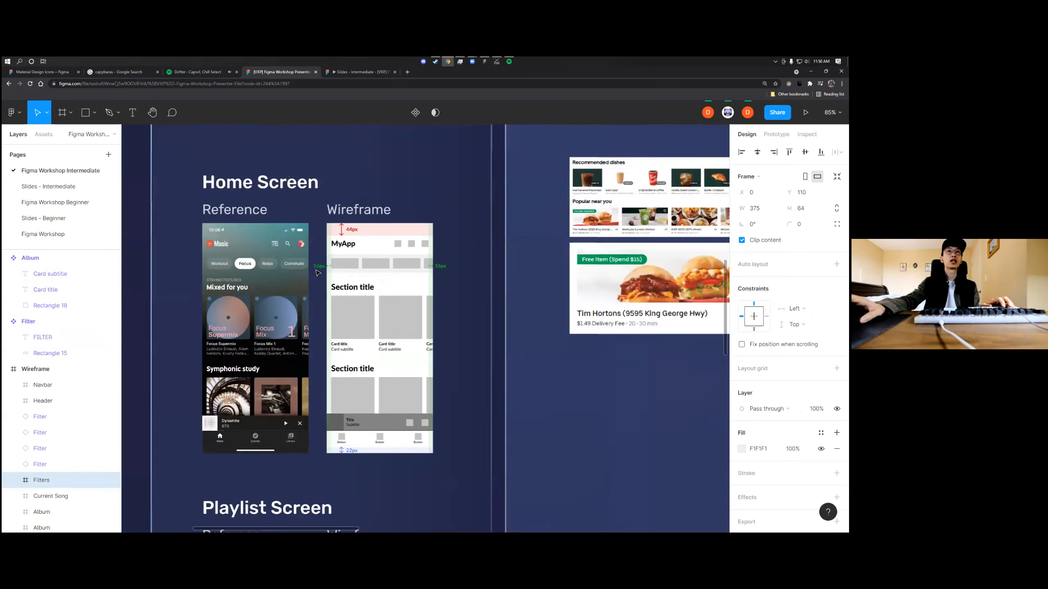
pyautogui.hotkey('shift', '2')
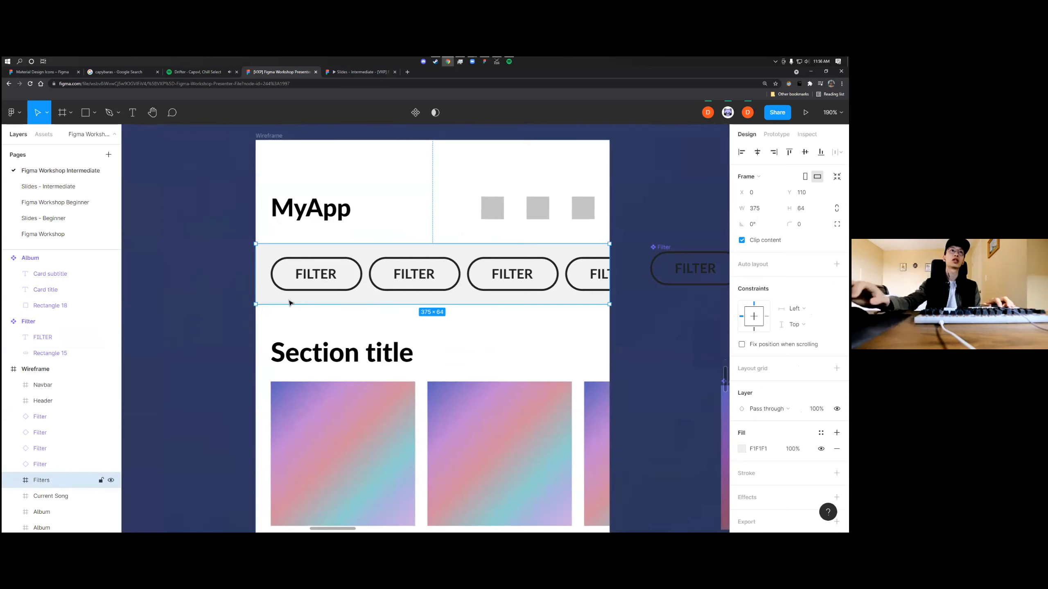
pyautogui.press('Escape')
# Display the color styles available for the Wireframe frame's fill
pyautogui.scroll(-4, 348, 328)
pyautogui.hscroll(-3, 348, 328)
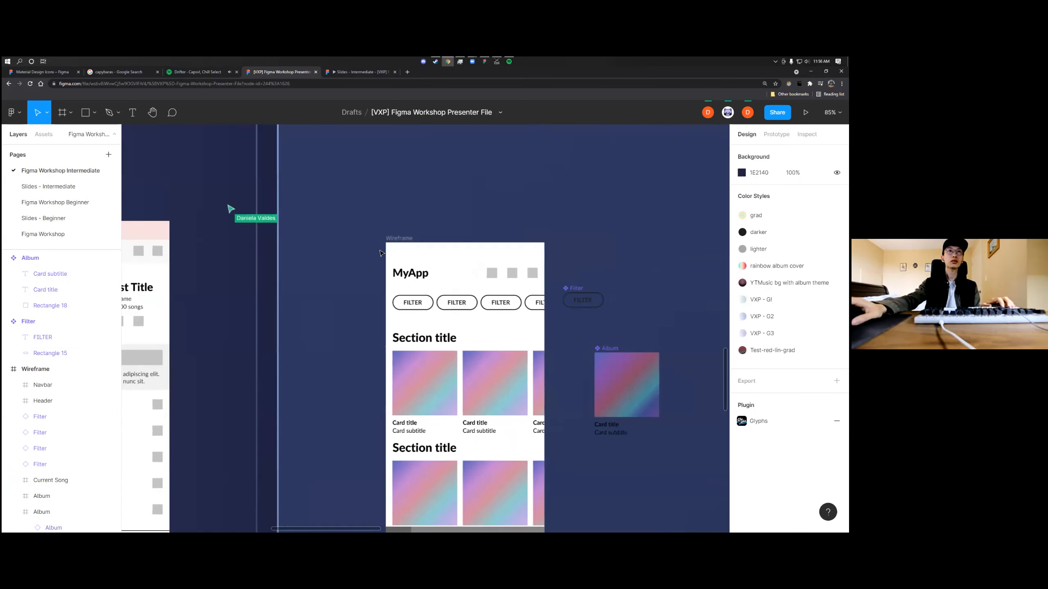
pyautogui.click(401, 243)
pyautogui.scroll(-2, 365, 185)
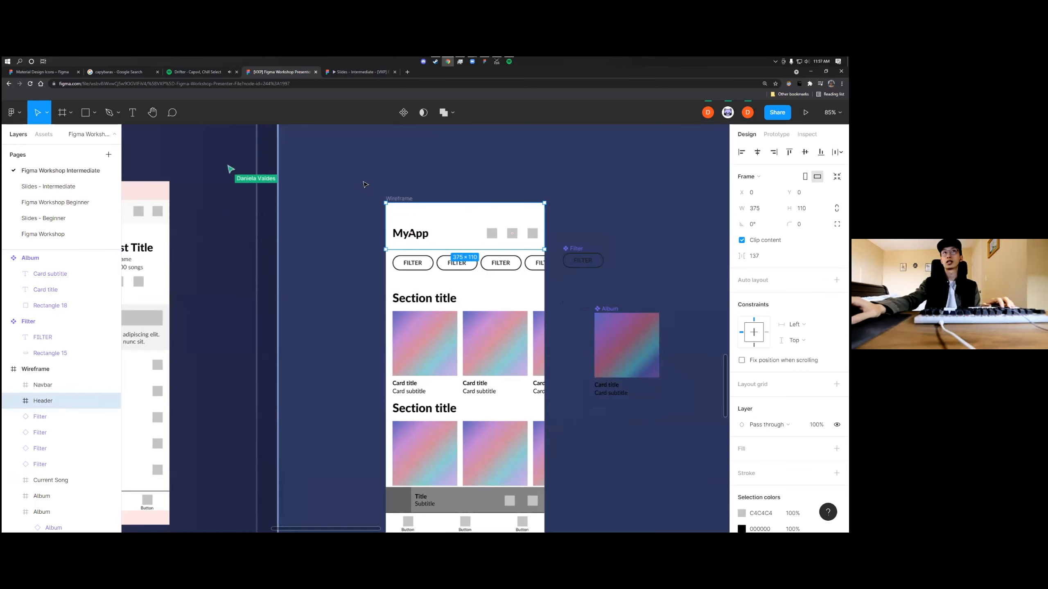
pyautogui.click(399, 200)
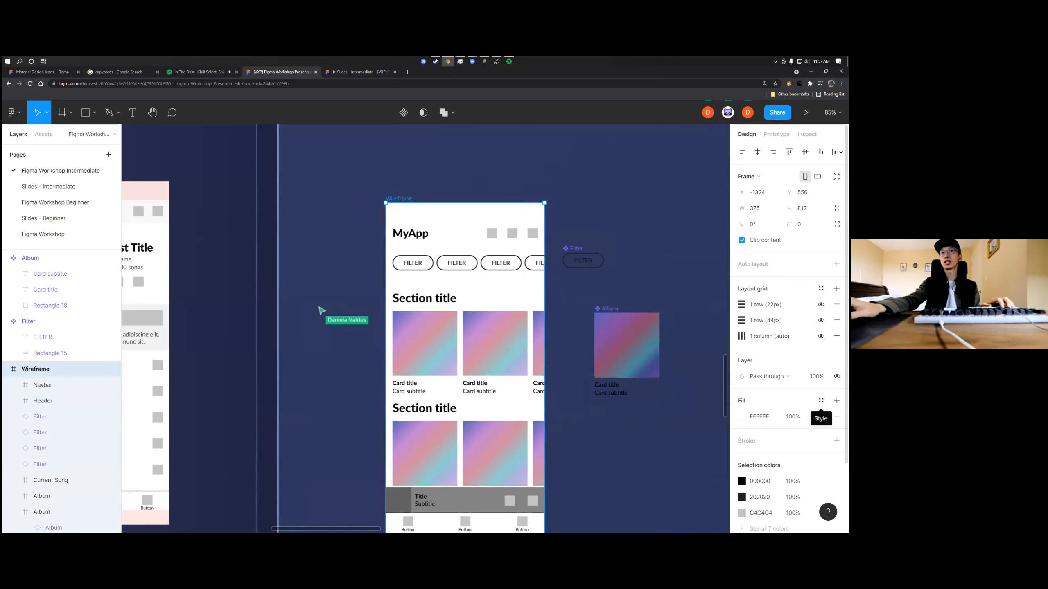
pyautogui.click(822, 401)
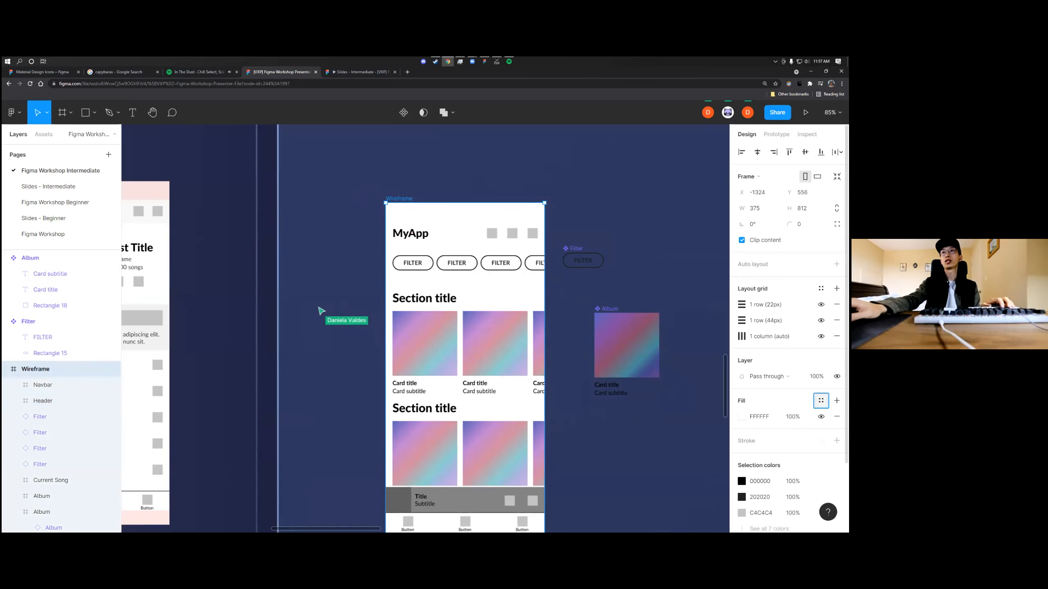
pyautogui.hscroll(3, 580, 345)
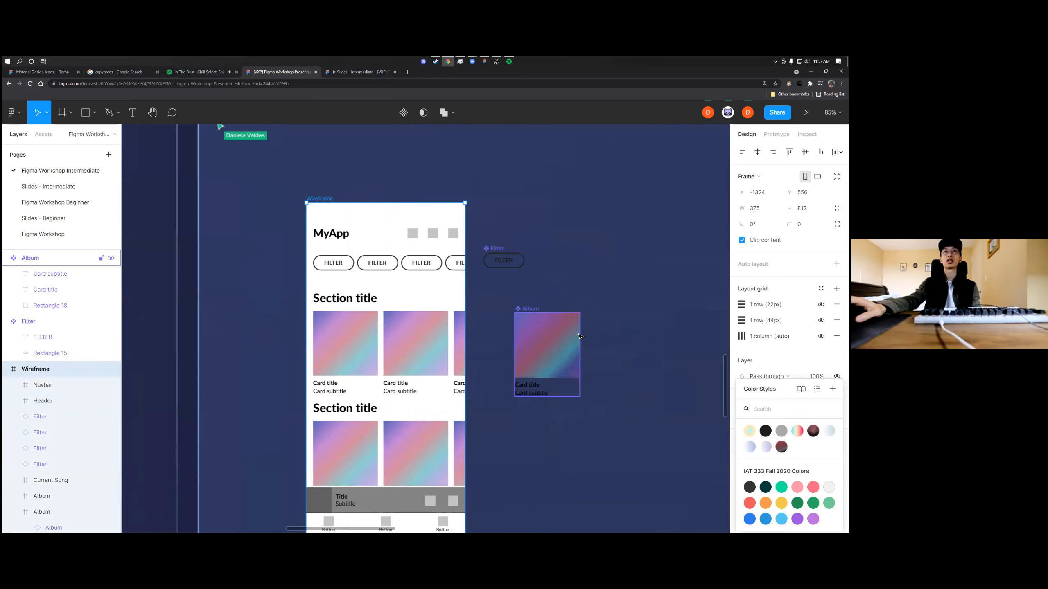
# Apply the rainbow album cover color style to the square in the Album main component
pyautogui.click(530, 312)
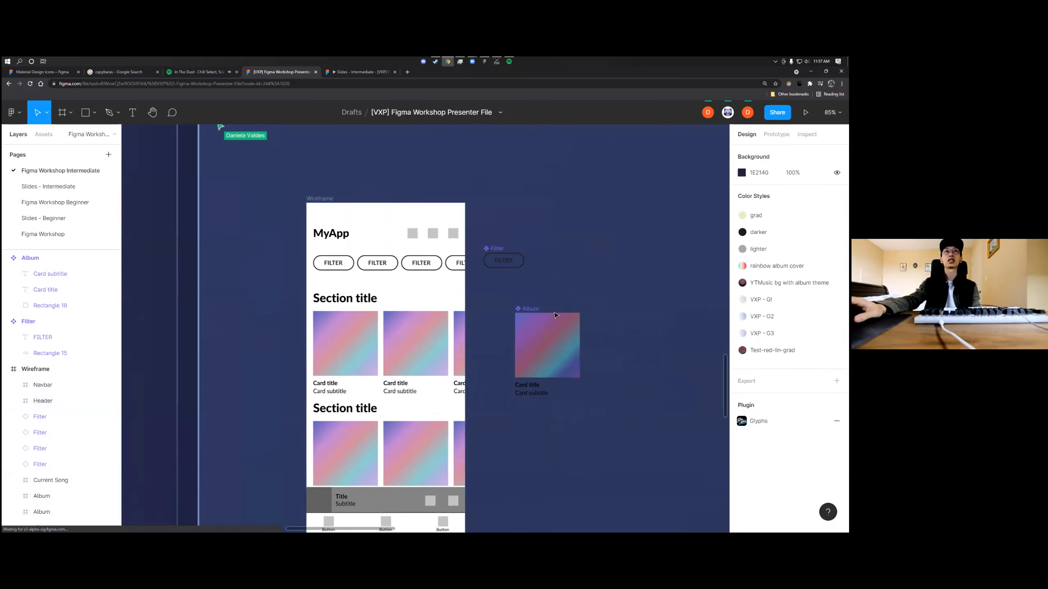
pyautogui.doubleClick(532, 328)
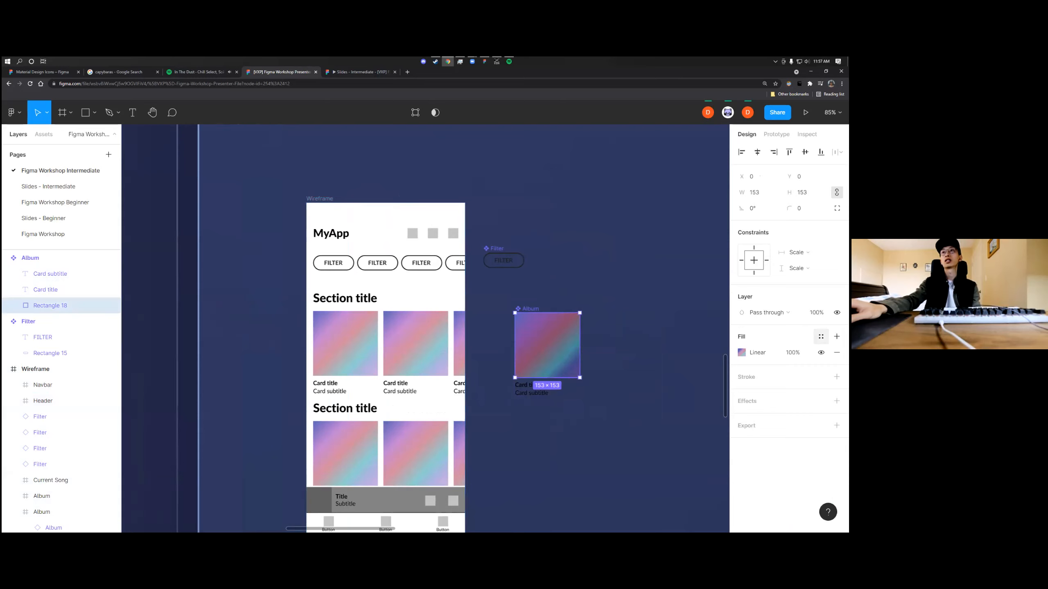
pyautogui.click(821, 337)
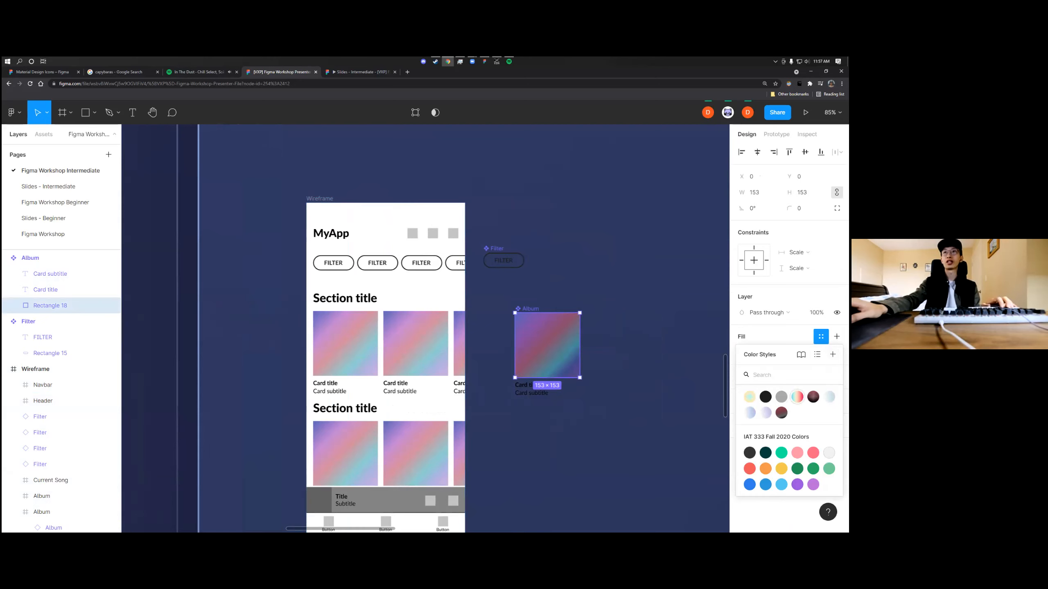
pyautogui.click(797, 397)
pyautogui.click(657, 363)
# Detach the rainbow album cover style from the Album square's fill and inspect the stops of its linear gradient
pyautogui.click(546, 351)
pyautogui.scroll(3, 542, 351)
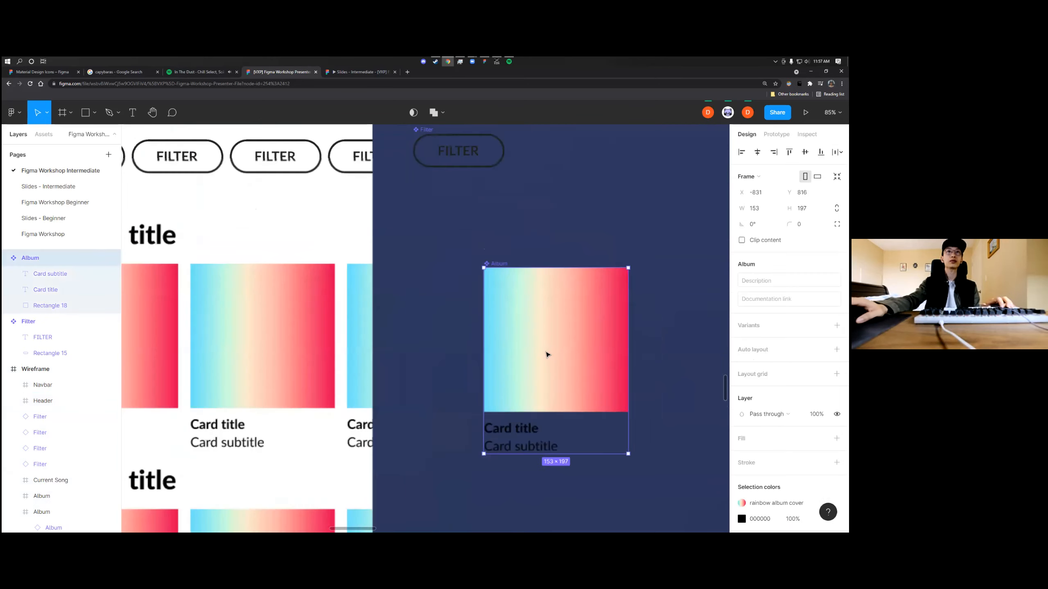
pyautogui.doubleClick(546, 354)
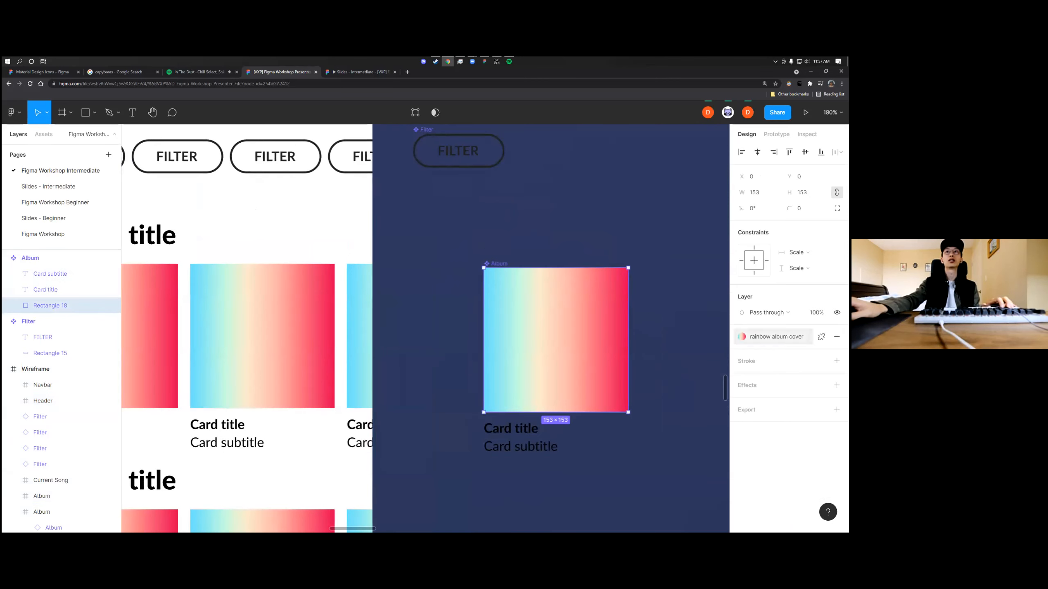
pyautogui.click(763, 336)
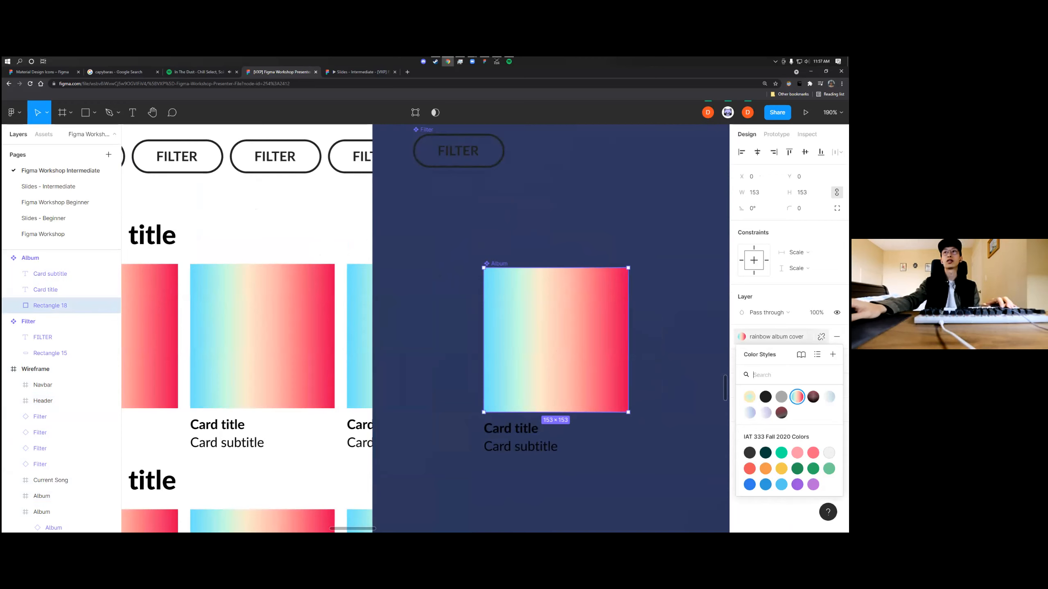
pyautogui.click(821, 337)
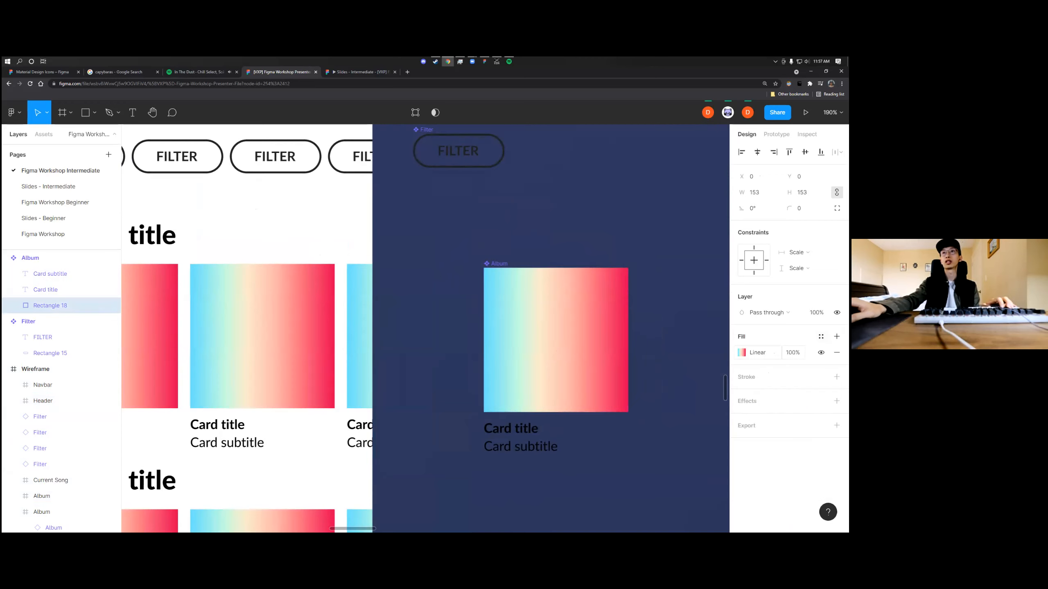
pyautogui.click(742, 352)
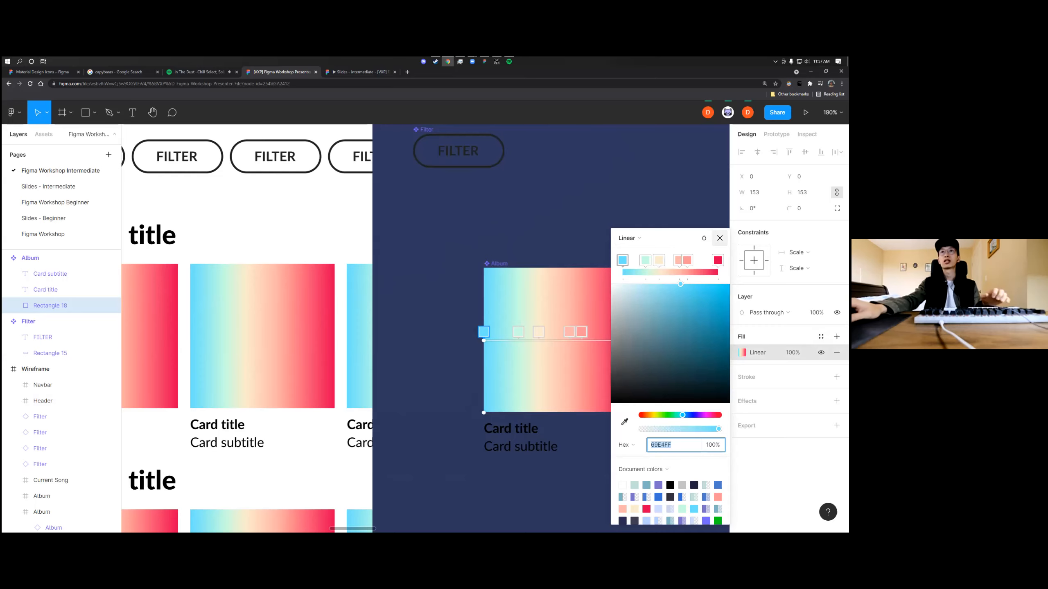
pyautogui.click(634, 268)
# Change the Wireframe frame's fill from solid to a linear gradient
pyautogui.scroll(-5, 603, 289)
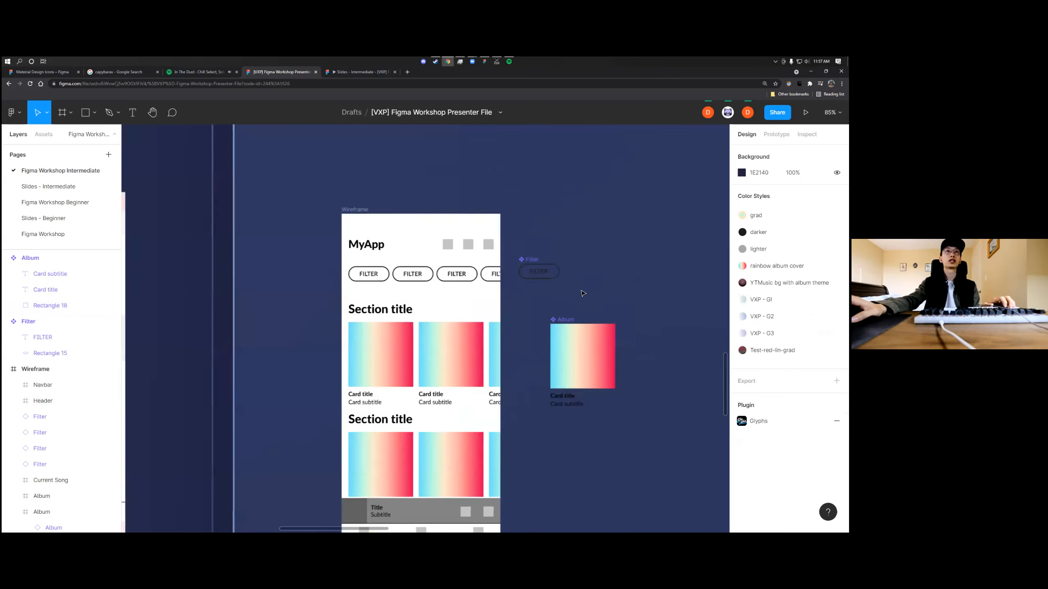
pyautogui.click(364, 170)
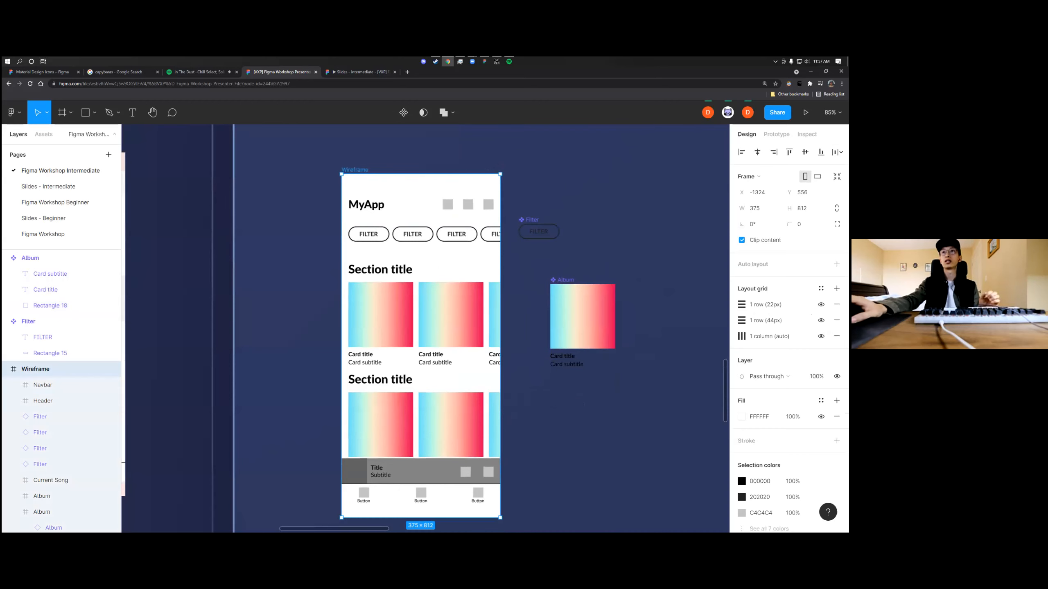
pyautogui.click(742, 417)
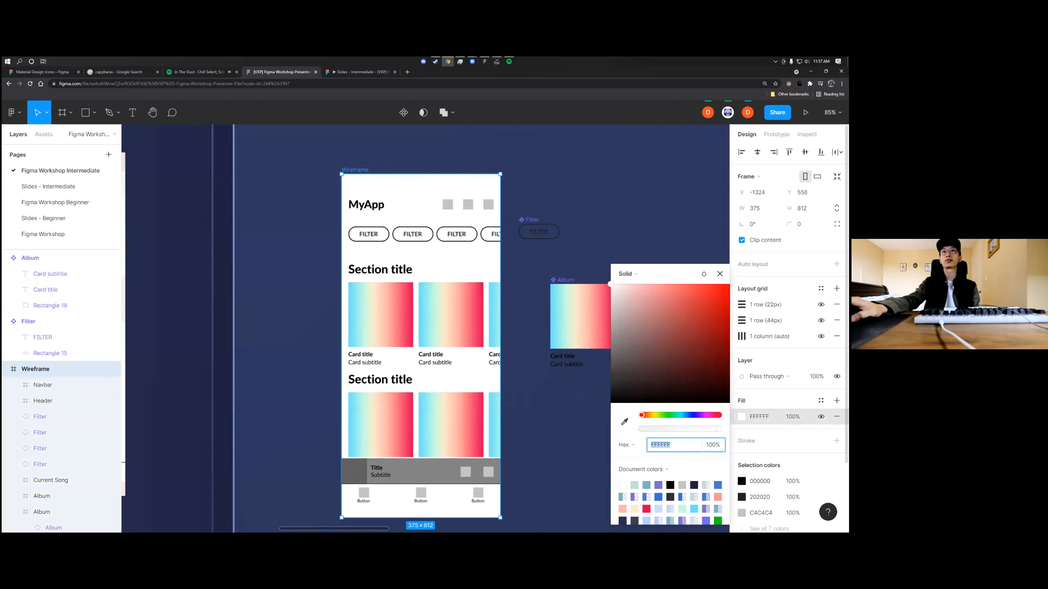
pyautogui.click(648, 275)
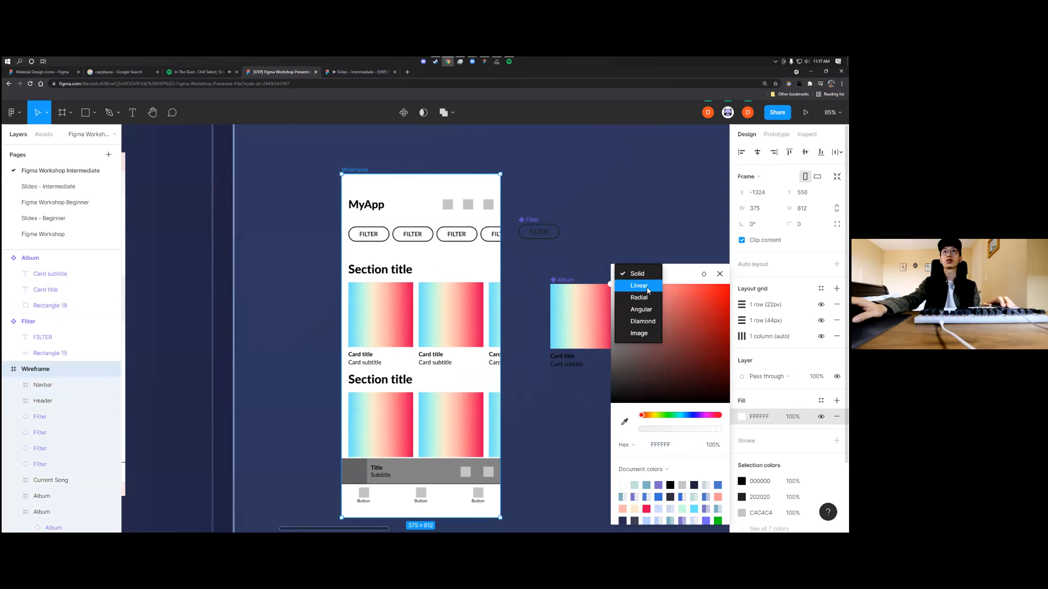
pyautogui.click(646, 288)
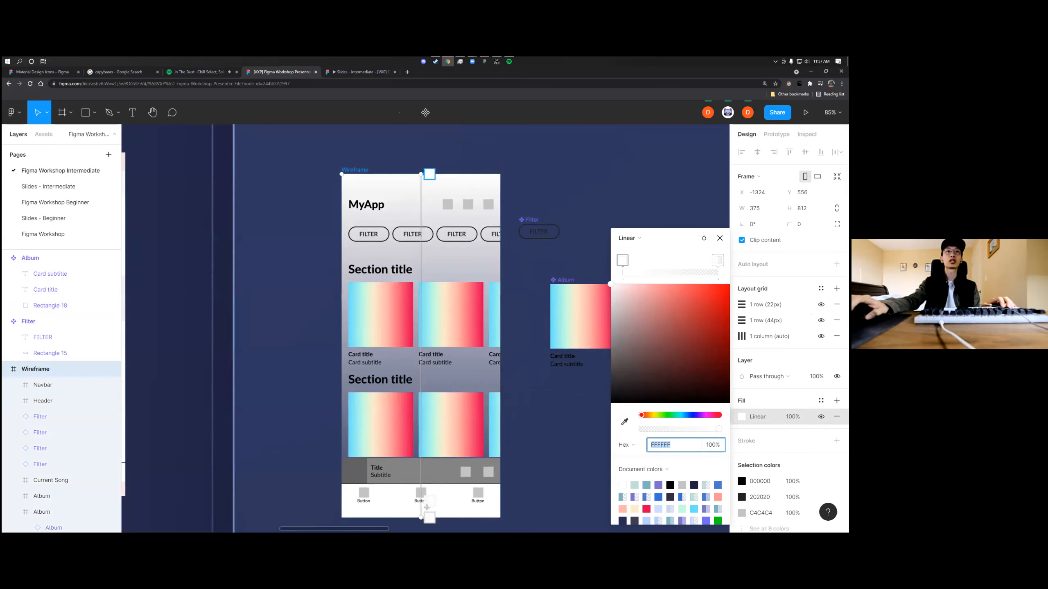
# Run the Wireframe frame's linear gradient diagonally from the upper-left to the lower-right corner and make its end stop opaque black
pyautogui.moveTo(424, 521); pyautogui.dragTo(501, 521)
pyautogui.moveTo(420, 174); pyautogui.dragTo(343, 175)
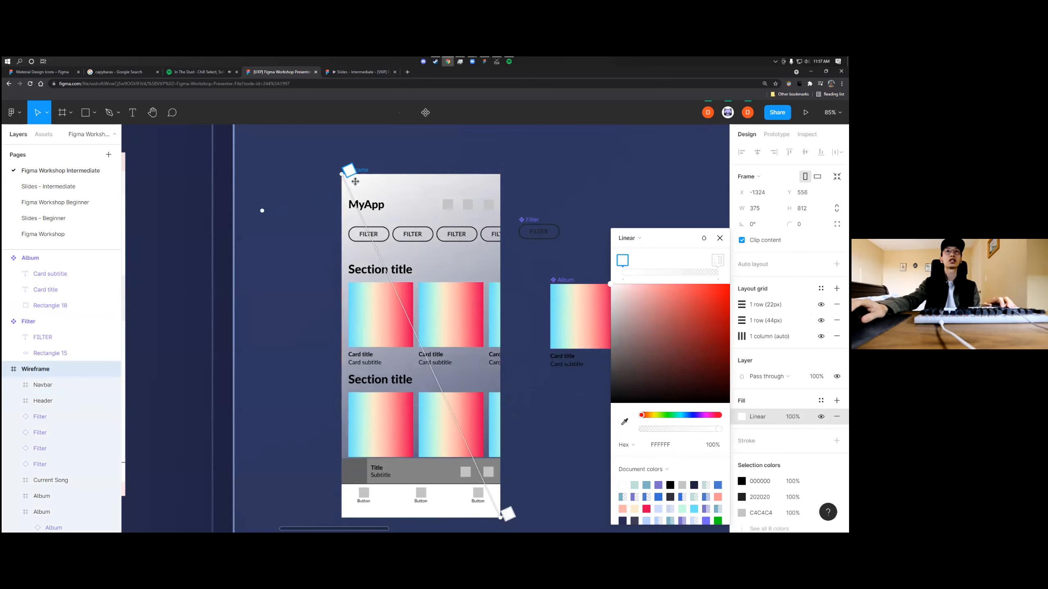
pyautogui.click(718, 260)
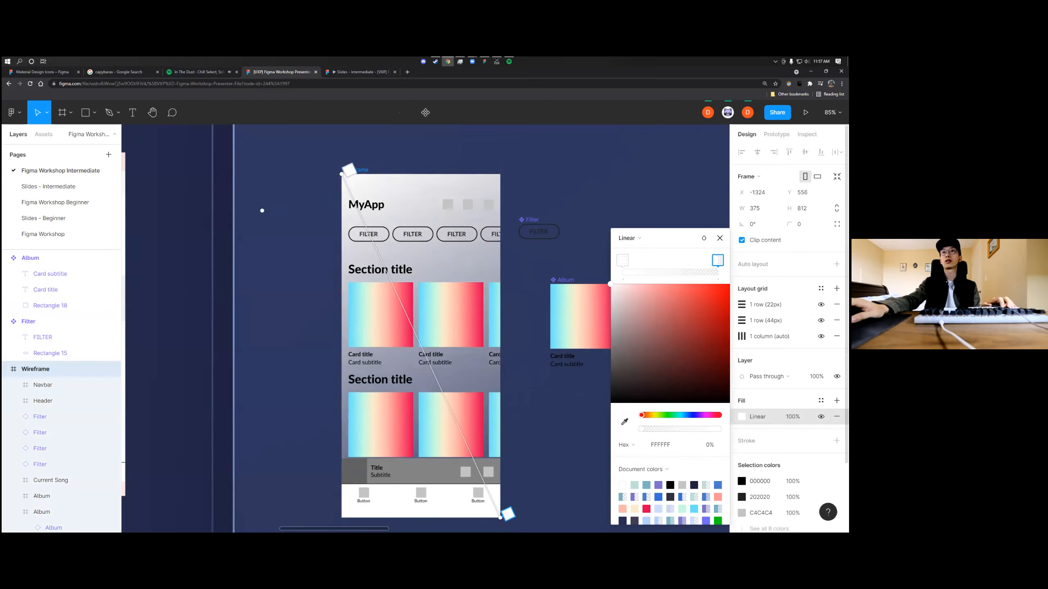
pyautogui.scroll(-5, 316, 312)
pyautogui.moveTo(209, 243); pyautogui.dragTo(412, 247)
pyautogui.scroll(5, 412, 248)
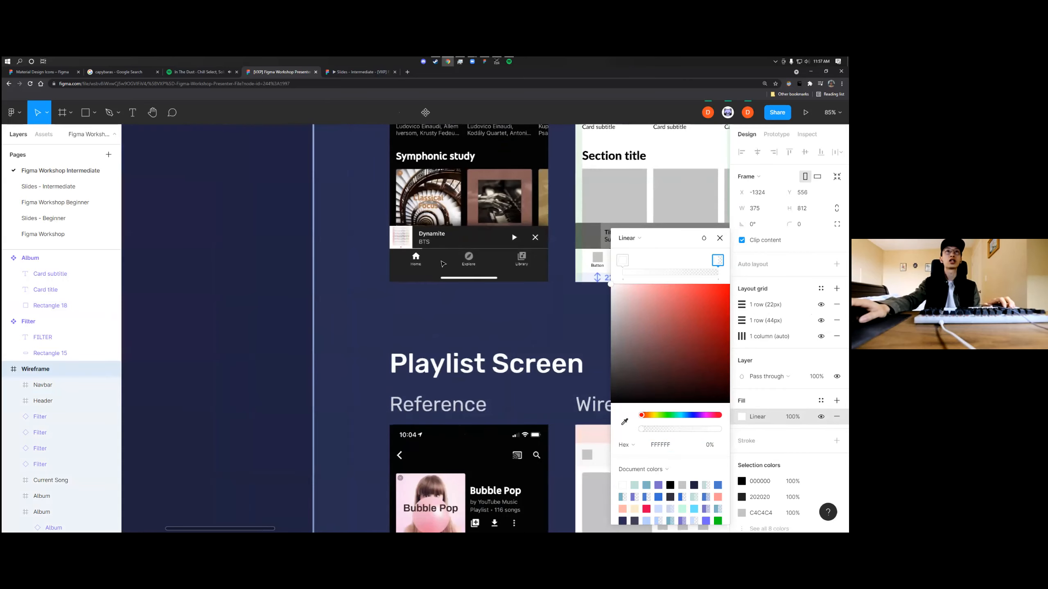
pyautogui.scroll(-4, 442, 271)
pyautogui.hscroll(5, 494, 364)
pyautogui.scroll(4, 441, 377)
pyautogui.moveTo(708, 375); pyautogui.dragTo(714, 429)
# Set the starting stop of the Wireframe frame's gradient to coral red F96158
pyautogui.click(624, 263)
pyautogui.moveTo(638, 309); pyautogui.dragTo(692, 284)
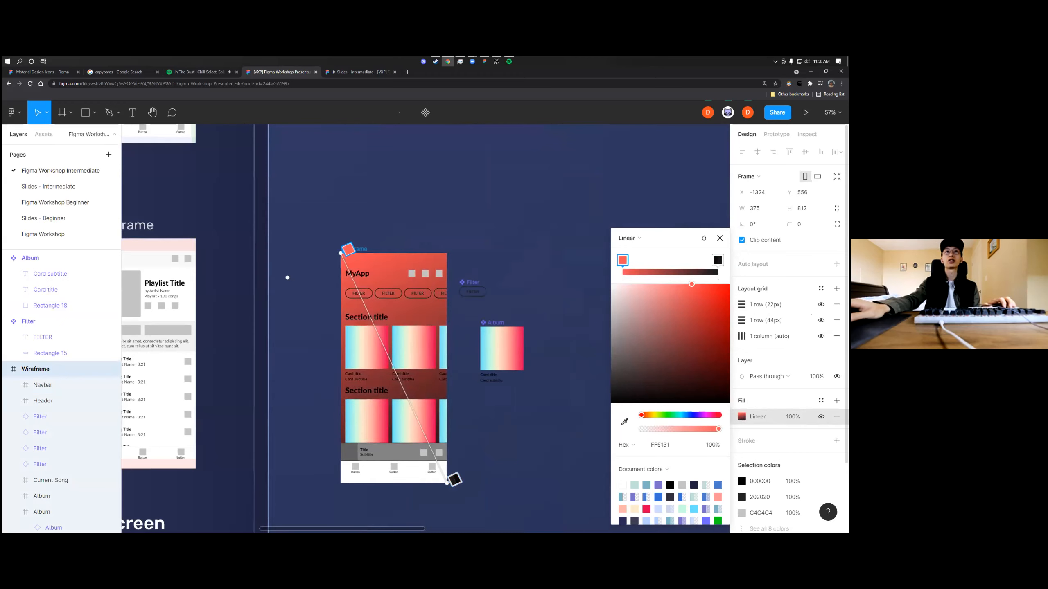
pyautogui.moveTo(642, 417); pyautogui.dragTo(644, 418)
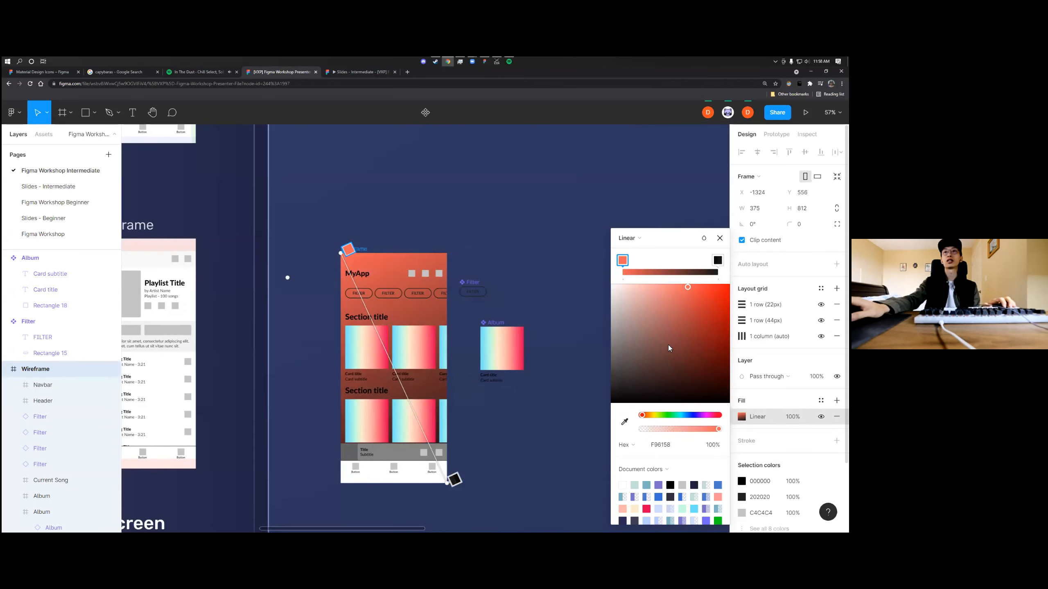
pyautogui.moveTo(627, 261)
pyautogui.mouseDown()
pyautogui.moveTo(653, 263)
pyautogui.moveTo(627, 263)
pyautogui.mouseUp()
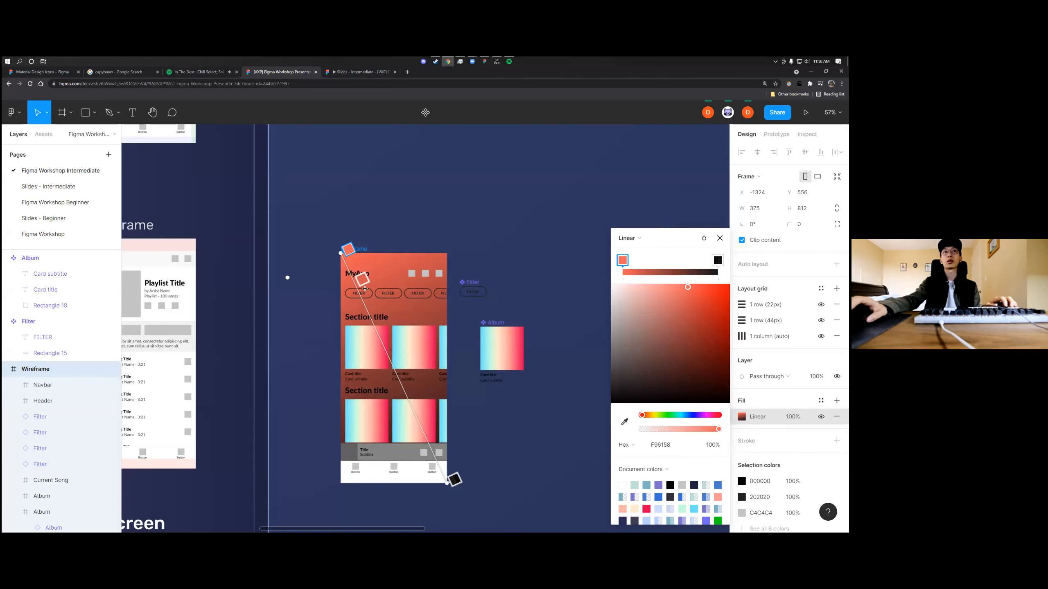
# Compare the Wireframe frame's gradient with the background of the YouTube Music home screen reference
pyautogui.scroll(-3, 360, 340)
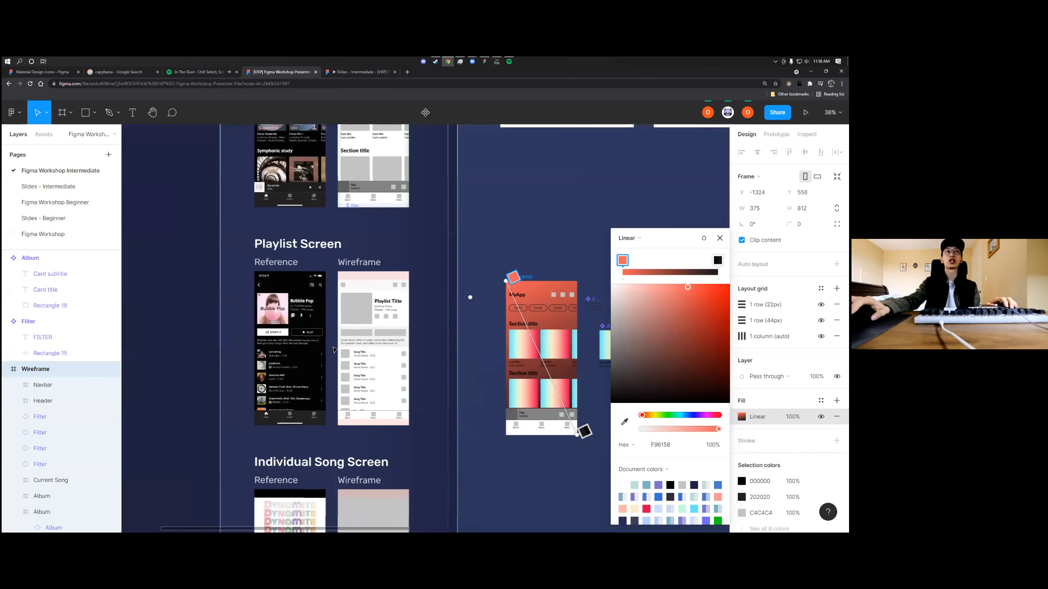
pyautogui.scroll(3, 293, 238)
pyautogui.scroll(5, 293, 238)
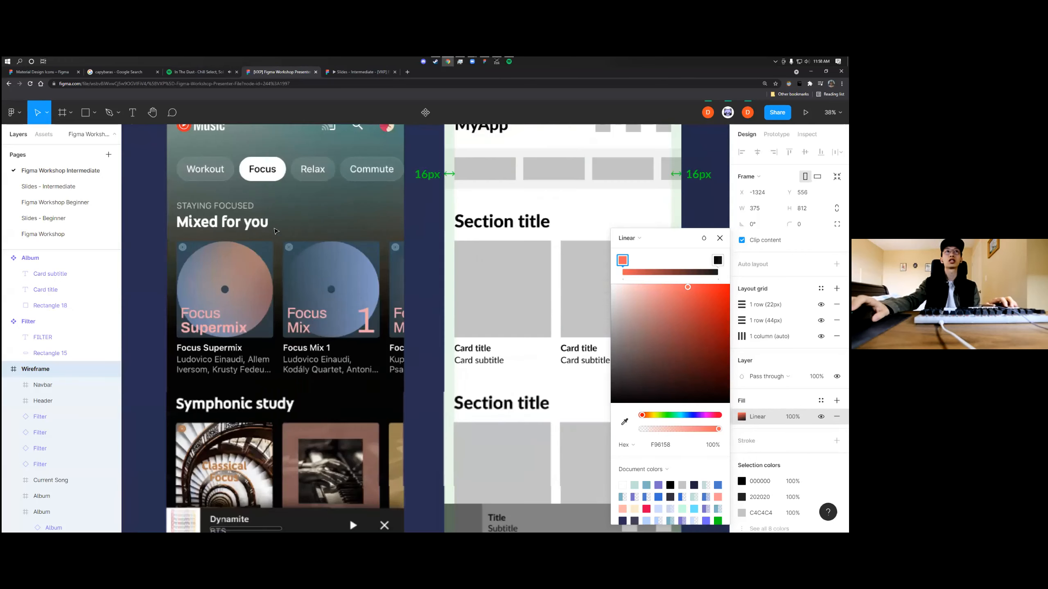
pyautogui.scroll(-2, 330, 265)
pyautogui.scroll(-5, 292, 271)
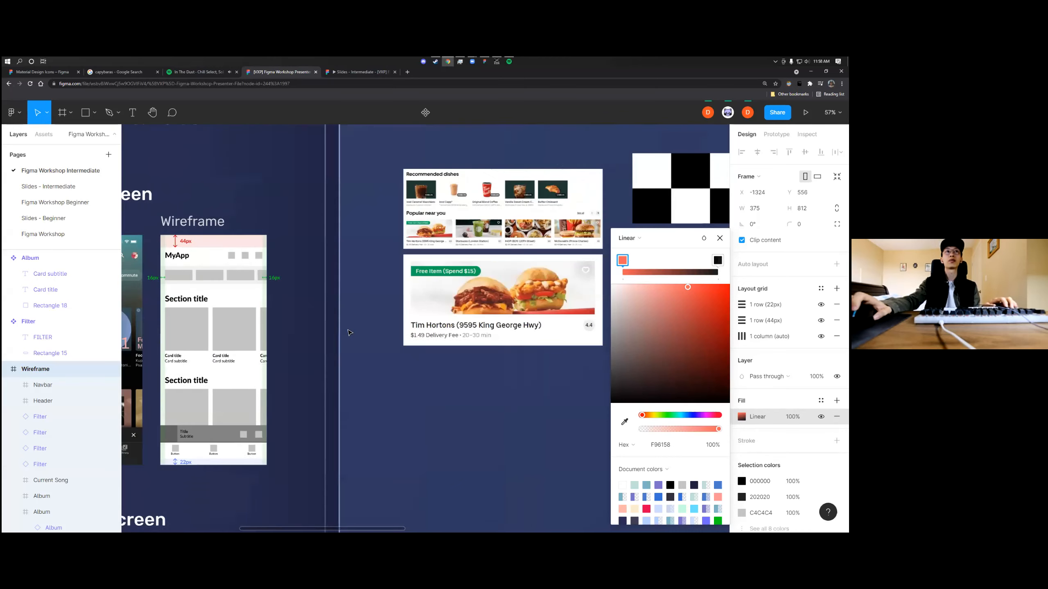
pyautogui.moveTo(375, 386); pyautogui.dragTo(259, 372)
pyautogui.scroll(3, 321, 388)
pyautogui.scroll(-3, 266, 380)
pyautogui.hscroll(-2, 267, 380)
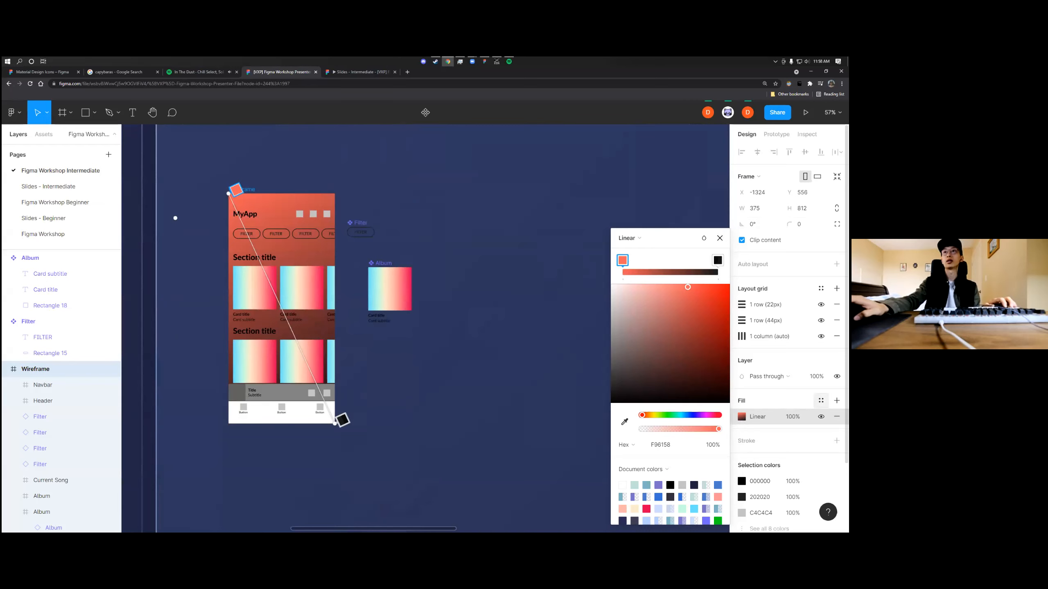
# Apply the Test-red-lin-grad color style to the Wireframe frame's fill and deselect the frame
pyautogui.click(822, 400)
pyautogui.hscroll(-2, 646, 425)
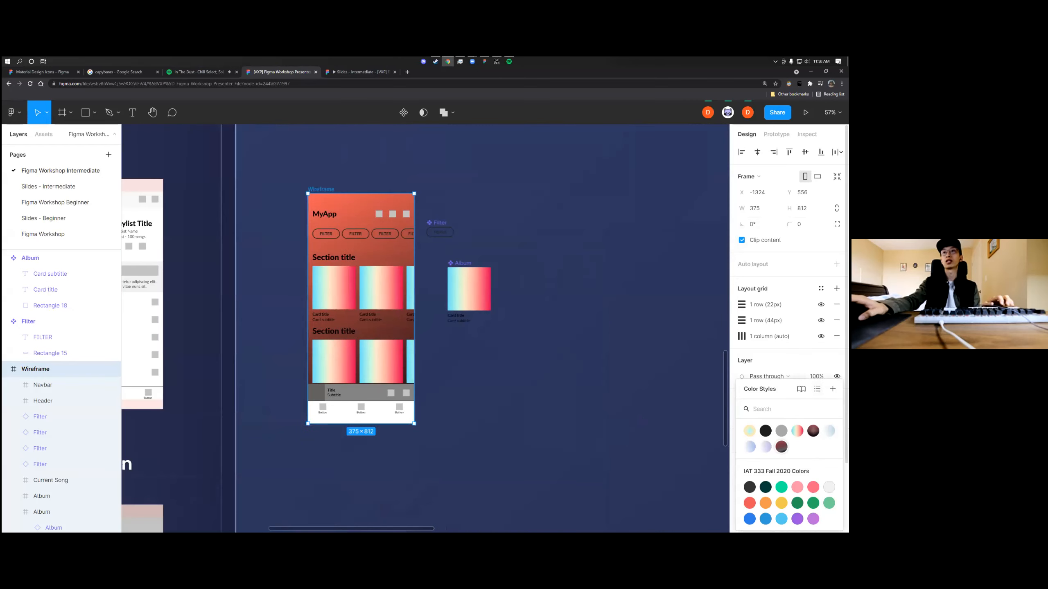
pyautogui.click(782, 447)
pyautogui.click(522, 357)
# Examine the restyled Wireframe frame against the home screen reference and the other designs on the canvas
pyautogui.scroll(-2, 358, 294)
pyautogui.hscroll(-4, 326, 294)
pyautogui.scroll(3, 310, 290)
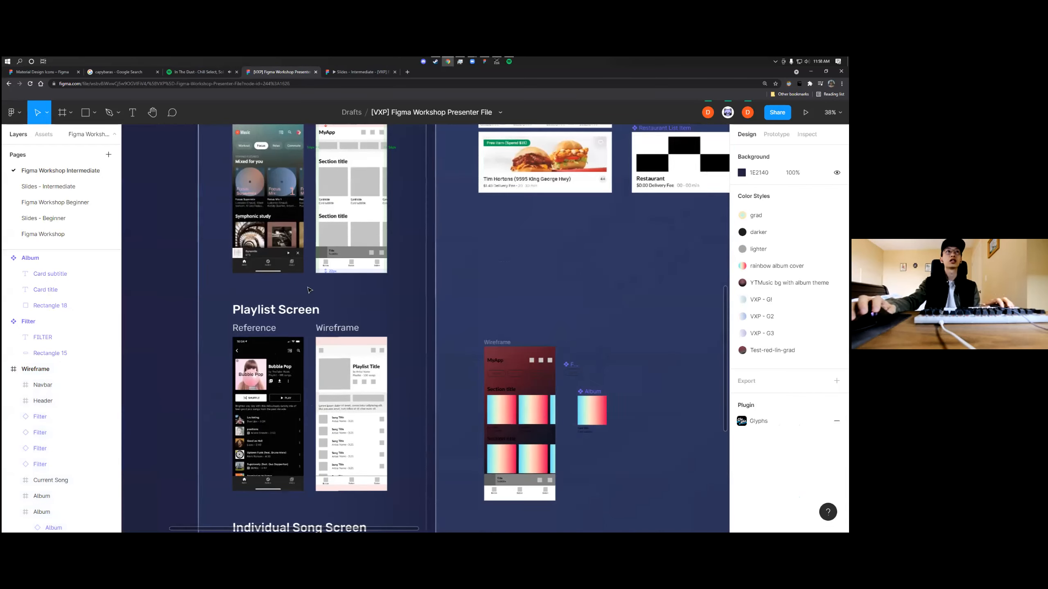
pyautogui.scroll(3, 515, 382)
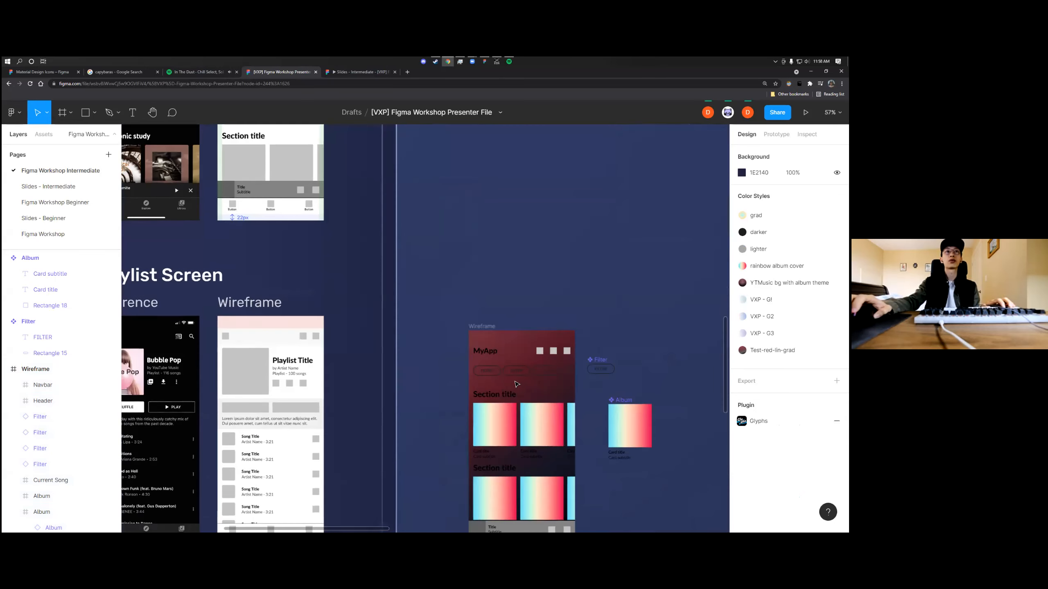
pyautogui.scroll(-4, 515, 384)
pyautogui.scroll(2, 237, 185)
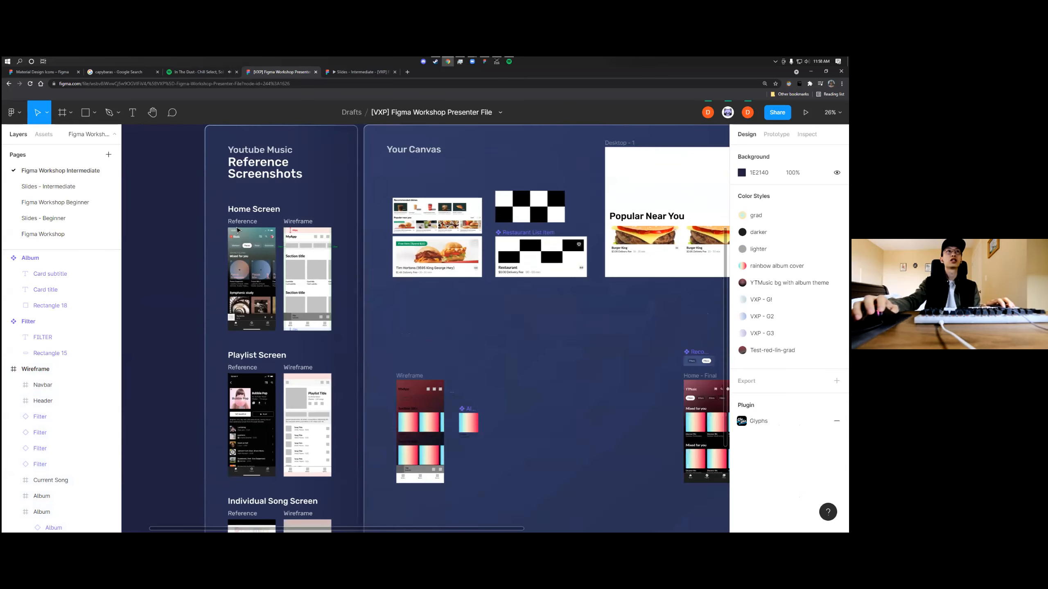
pyautogui.scroll(4, 237, 223)
pyautogui.scroll(-4, 286, 280)
pyautogui.scroll(-3, 413, 331)
pyautogui.scroll(4, 435, 323)
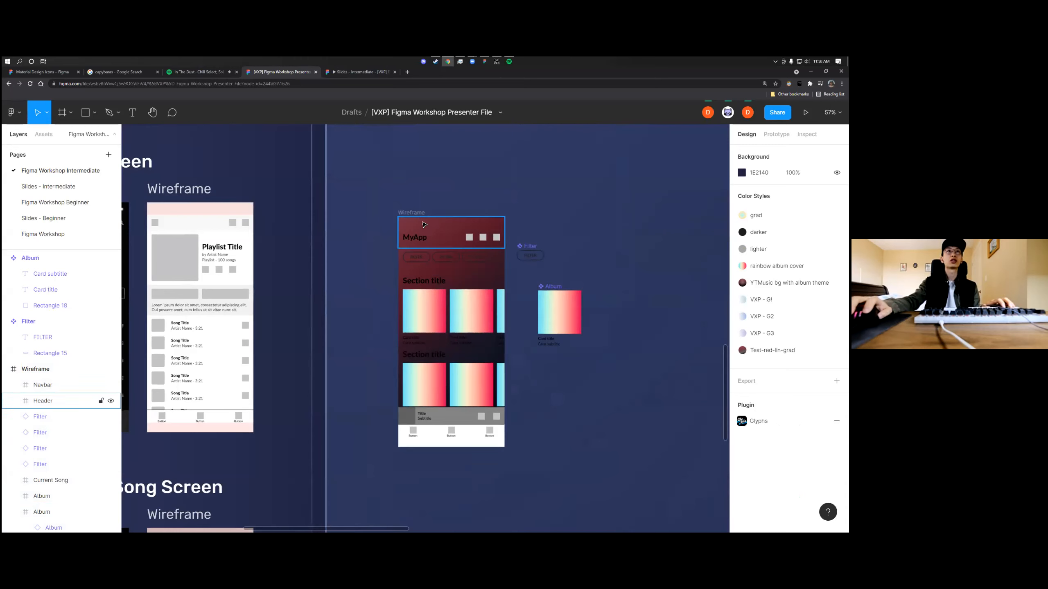
# Try recoloring all 000000 elements of the Wireframe frame to light gray C1C1C1 through its selection colors
pyautogui.click(36, 369)
pyautogui.scroll(4, 488, 278)
pyautogui.scroll(-1, 488, 279)
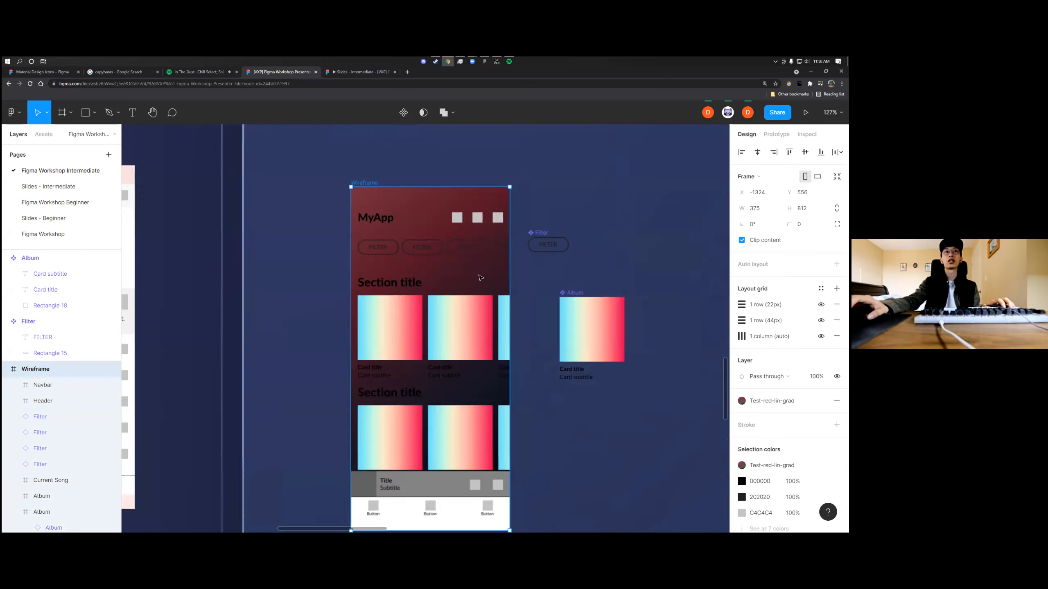
pyautogui.hscroll(2, 474, 279)
pyautogui.scroll(-1, 449, 283)
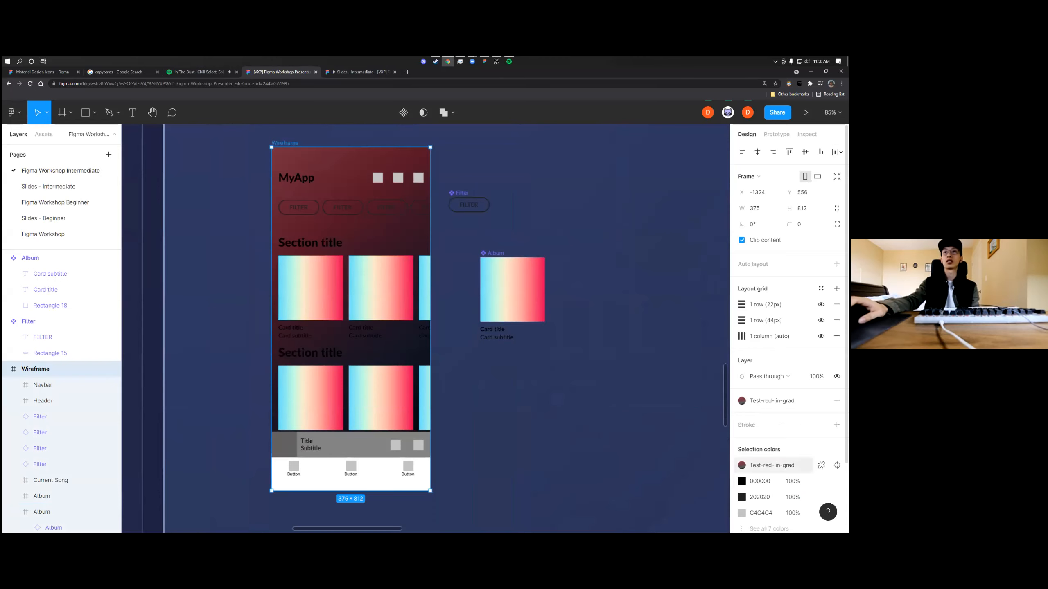
pyautogui.click(741, 481)
pyautogui.moveTo(640, 357); pyautogui.dragTo(600, 310)
pyautogui.click(599, 309)
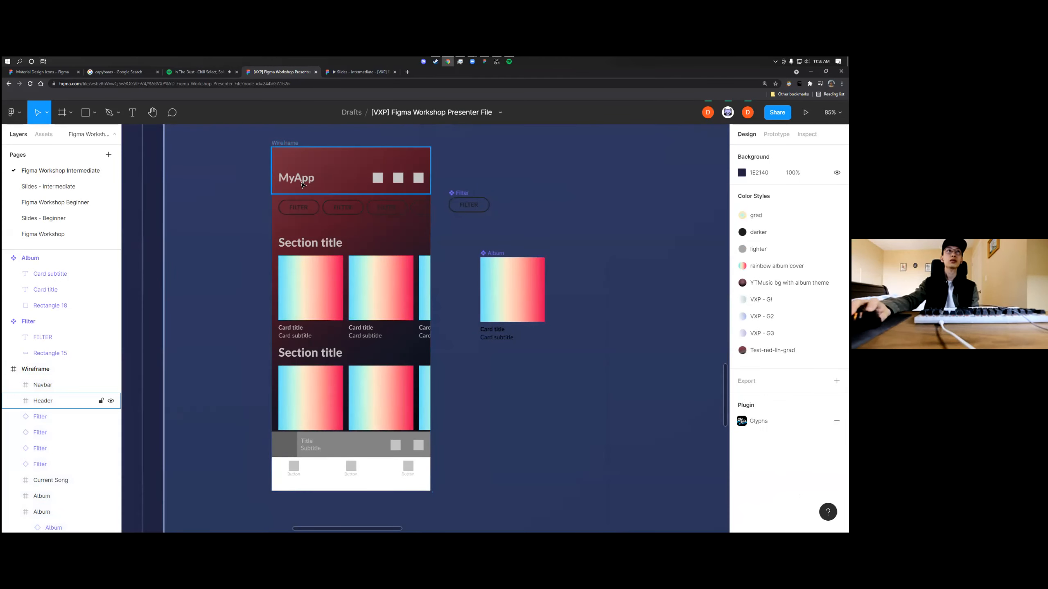
# Check the 202020 selection color of the Wireframe frame and undo the light gray recolor of its text
pyautogui.click(286, 143)
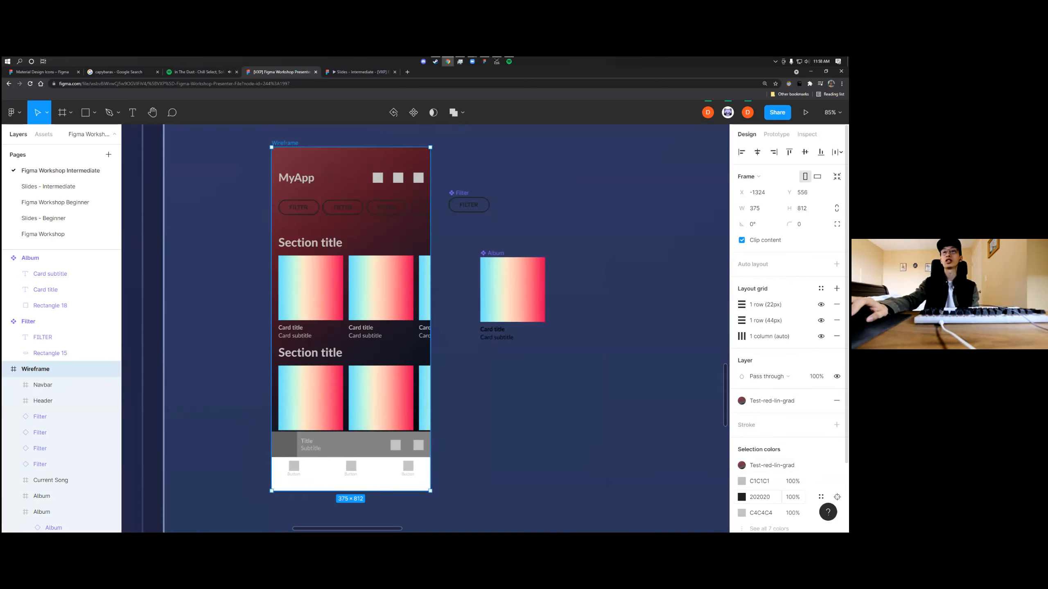
pyautogui.click(742, 497)
pyautogui.click(592, 433)
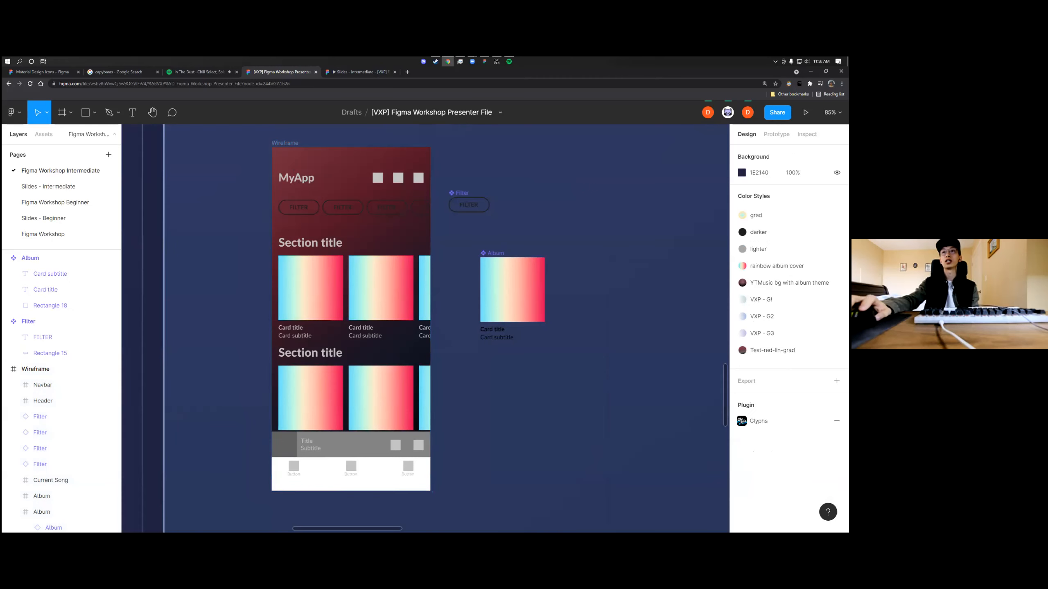
pyautogui.click(307, 145)
pyautogui.press('Escape')
# Recolor all 000000 elements of the Wireframe frame to white FFFFFF through its selection colors
pyautogui.click(284, 144)
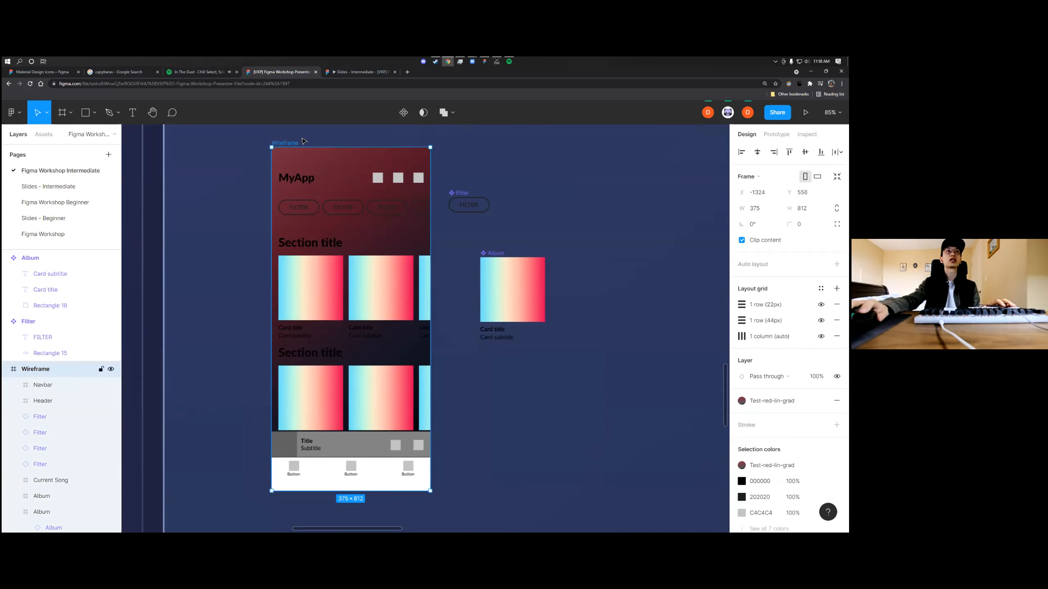
pyautogui.click(305, 135)
pyautogui.scroll(2, 296, 181)
pyautogui.click(289, 223)
pyautogui.scroll(-2, 566, 385)
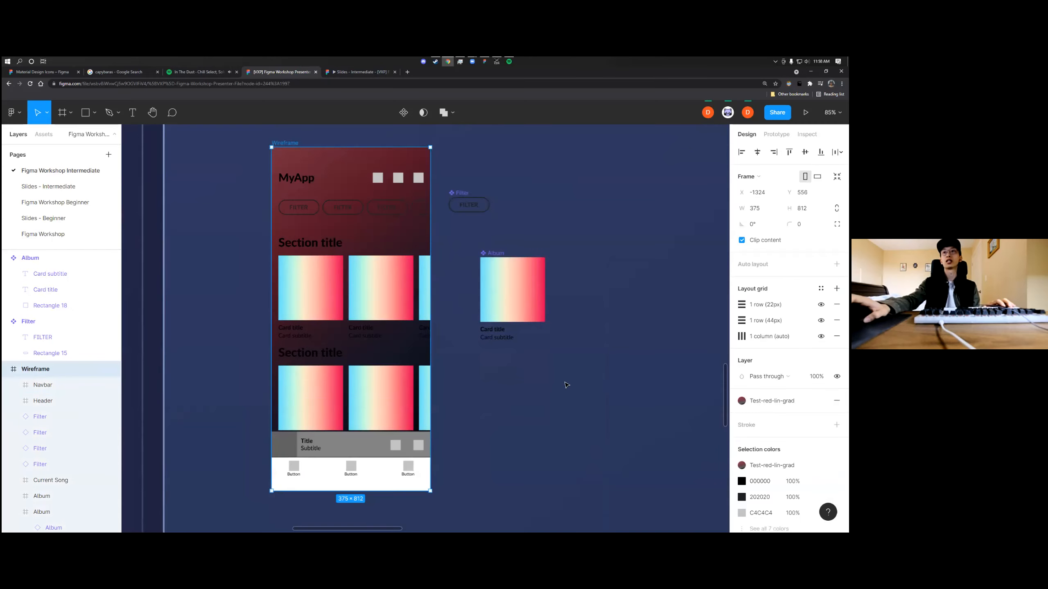
pyautogui.click(742, 481)
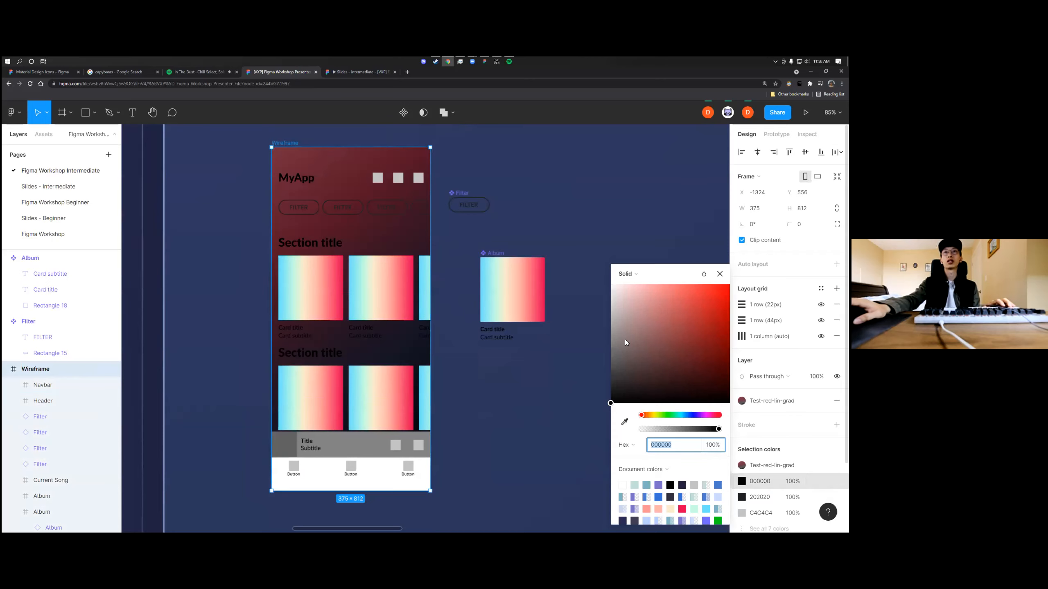
pyautogui.click(628, 365)
pyautogui.moveTo(628, 365); pyautogui.dragTo(603, 289)
pyautogui.click(612, 231)
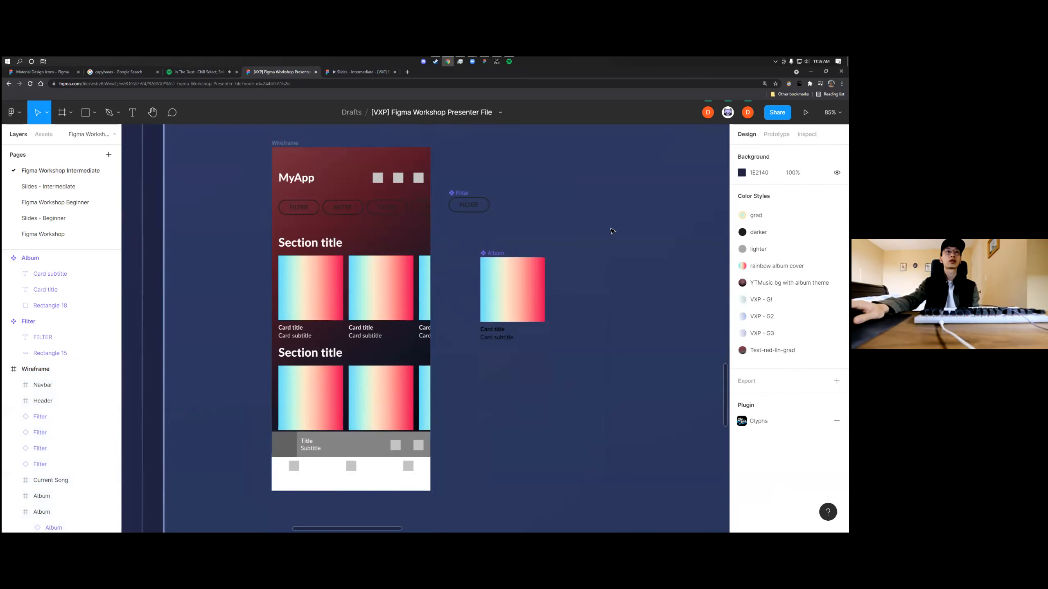
# Compare the Wireframe's Current Song bar and Navbar with the bottom navigation of the Playlist Screen reference and wireframe
pyautogui.scroll(2, 588, 365)
pyautogui.scroll(-5, 588, 365)
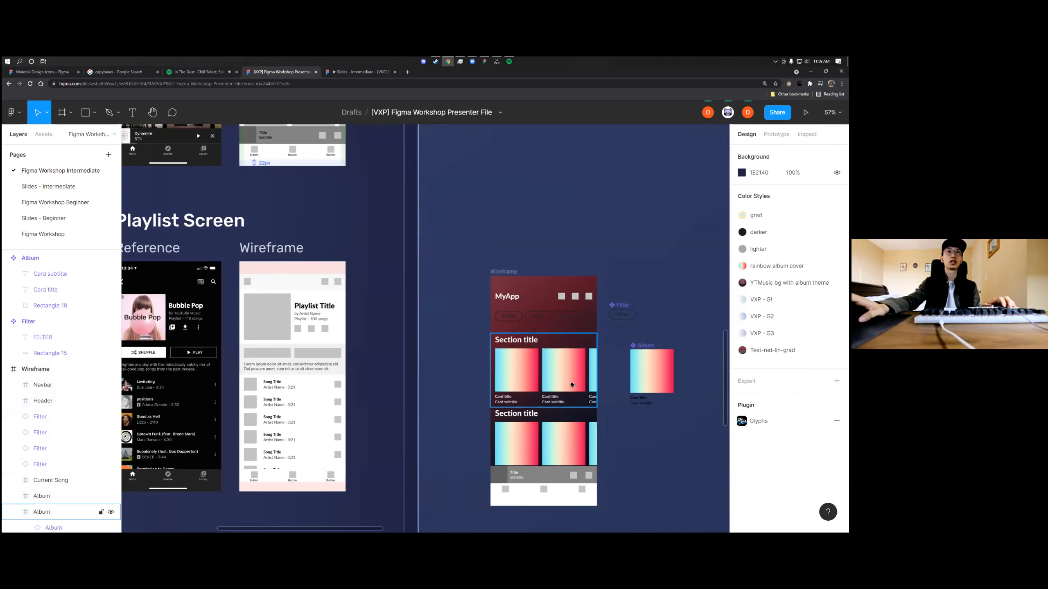
pyautogui.scroll(-4, 573, 383)
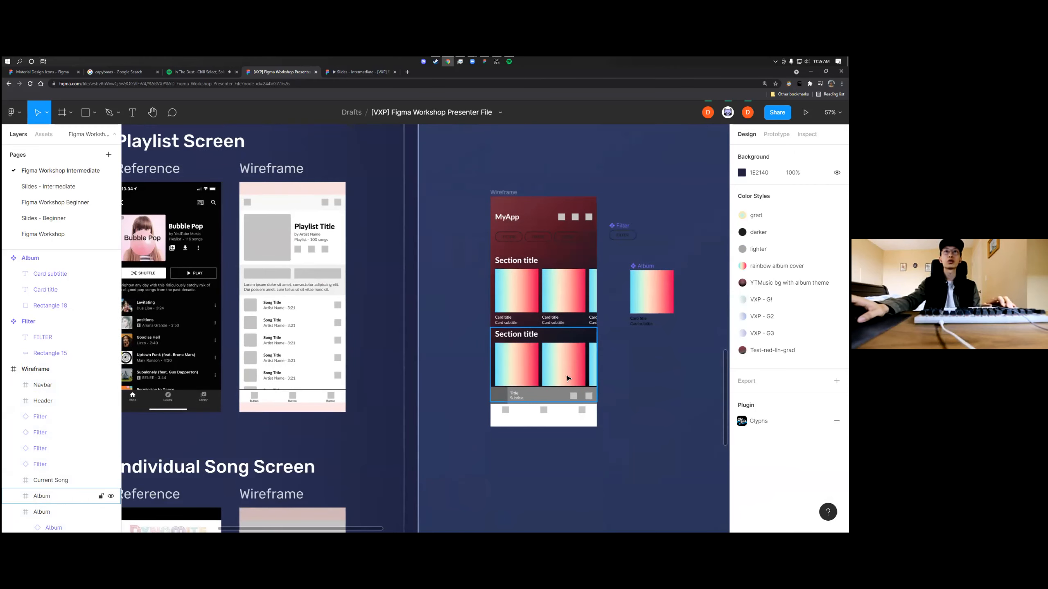
pyautogui.scroll(4, 567, 378)
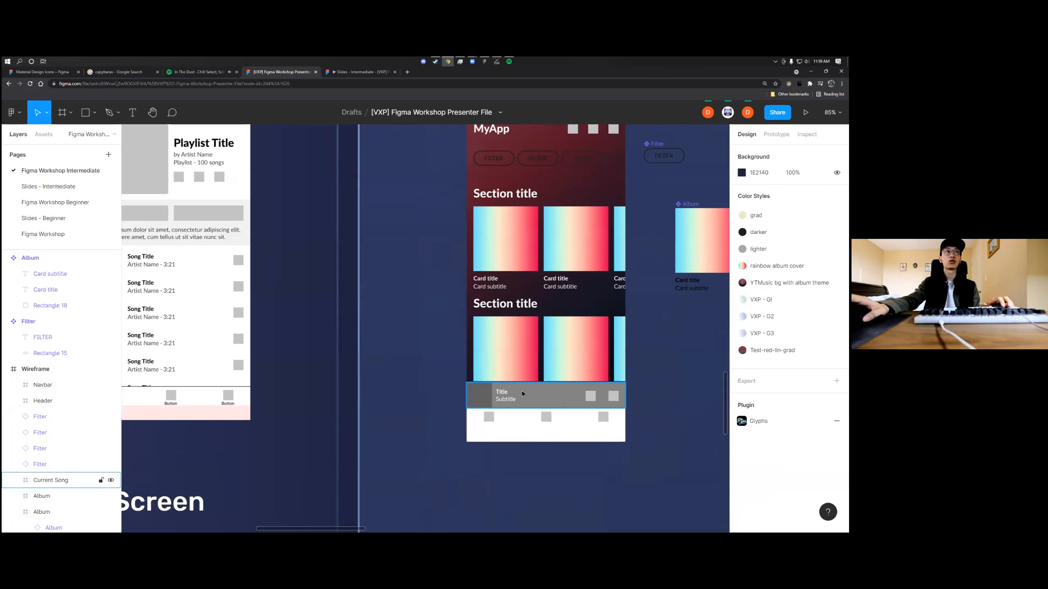
pyautogui.scroll(-4, 522, 392)
pyautogui.hscroll(-2, 523, 392)
pyautogui.scroll(4, 524, 394)
pyautogui.hscroll(-3, 524, 395)
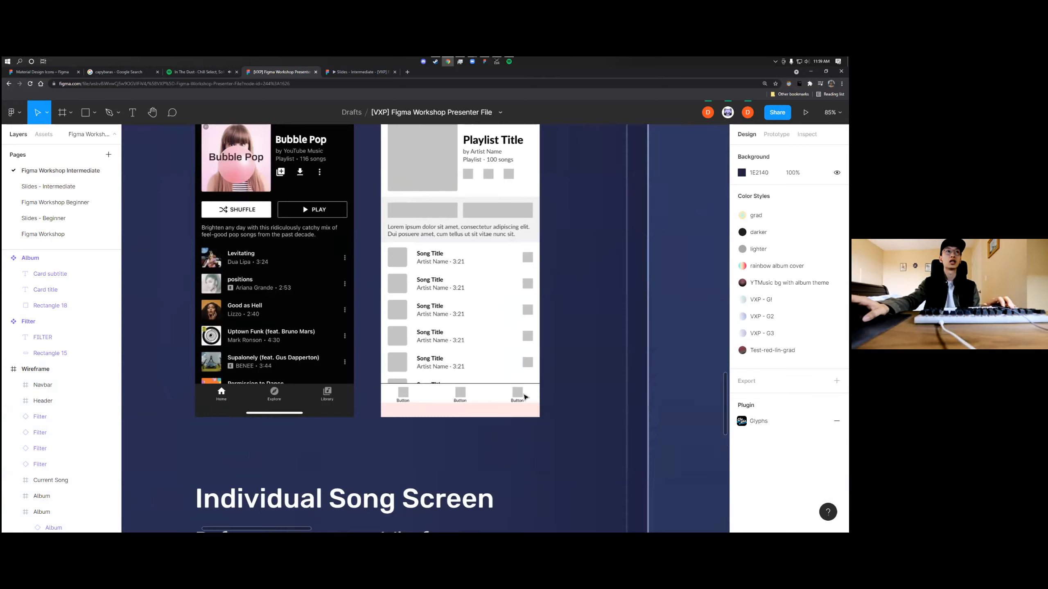
pyautogui.hscroll(5, 523, 398)
pyautogui.hscroll(-4, 516, 407)
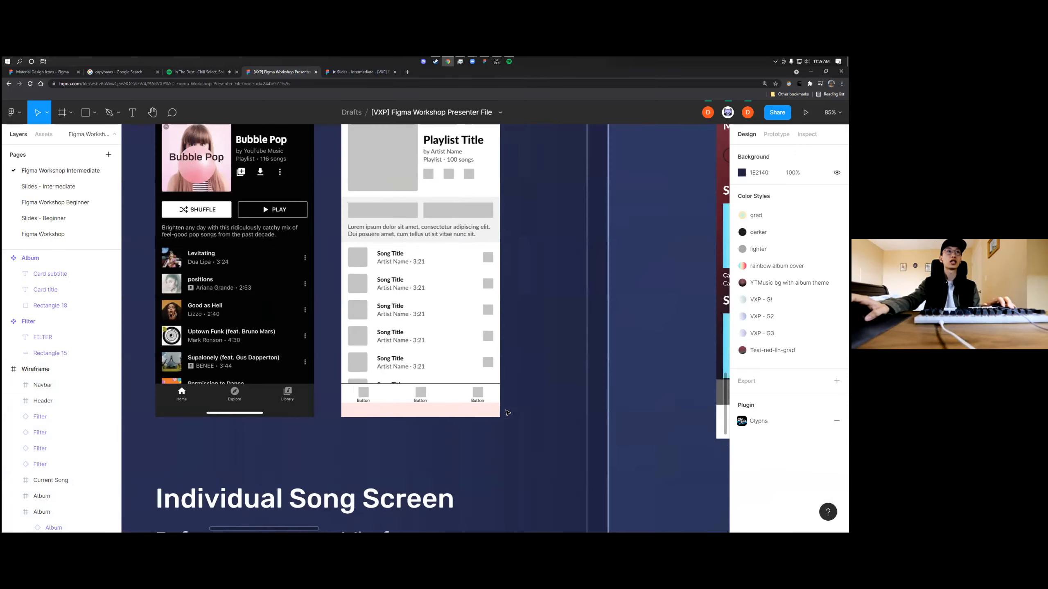
pyautogui.hscroll(5, 511, 411)
pyautogui.hscroll(-2, 542, 403)
pyautogui.hscroll(1, 545, 403)
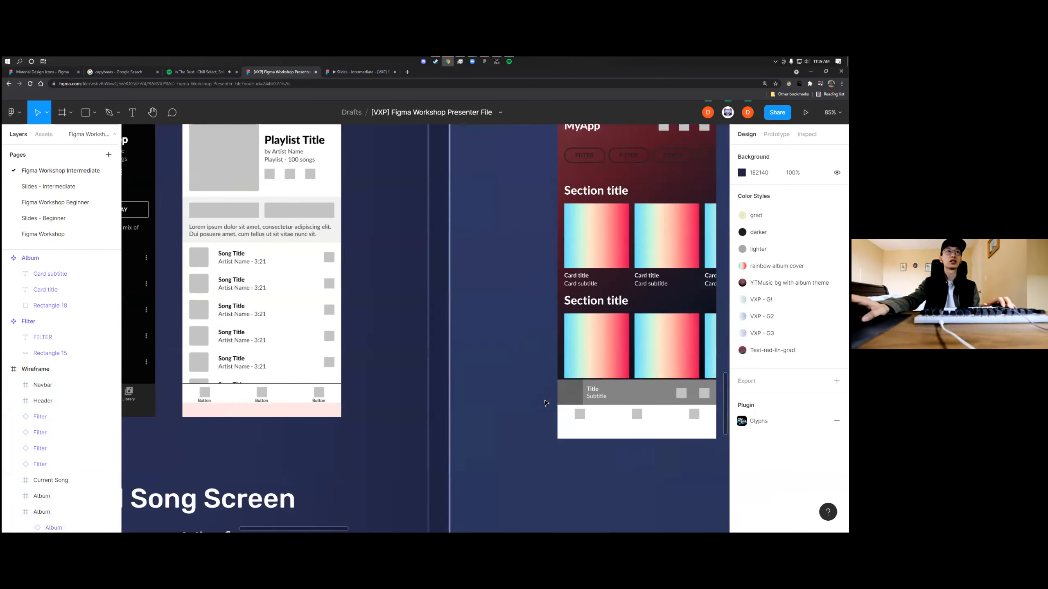
pyautogui.click(613, 399)
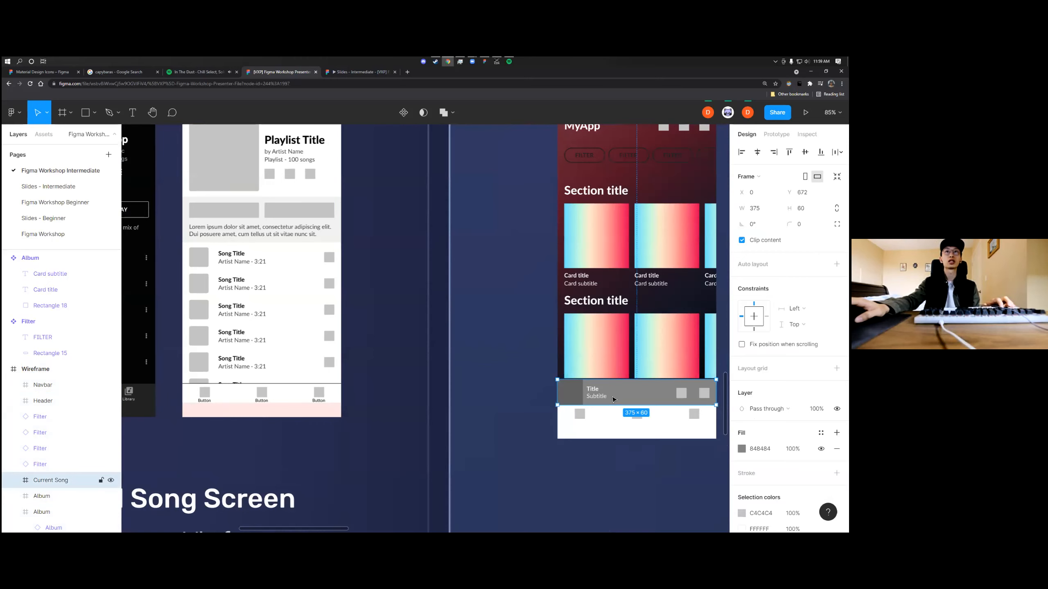
pyautogui.hscroll(-4, 608, 426)
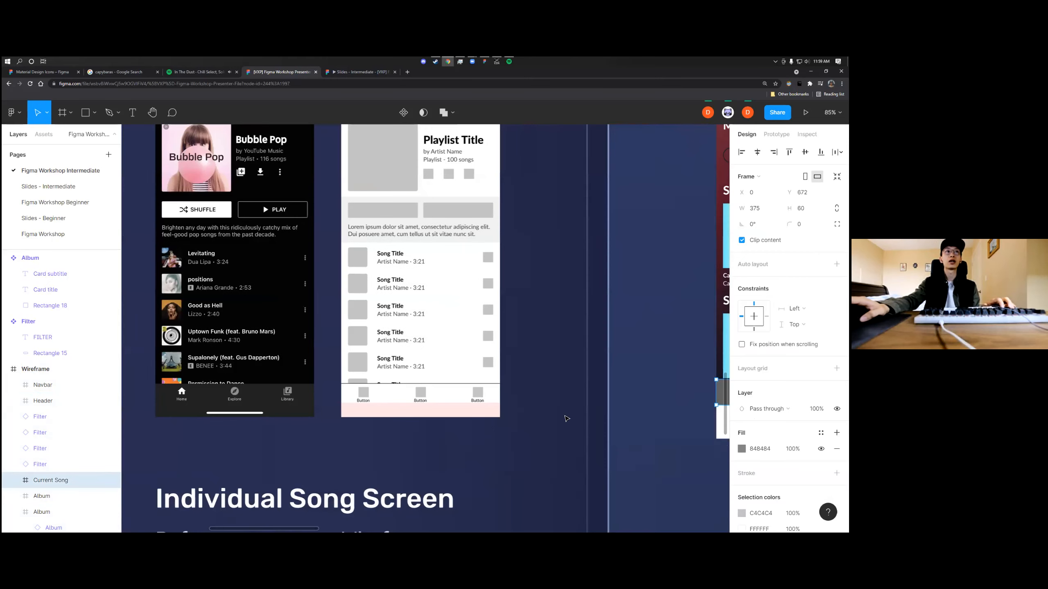
pyautogui.hscroll(2, 577, 419)
pyautogui.hscroll(-3, 309, 404)
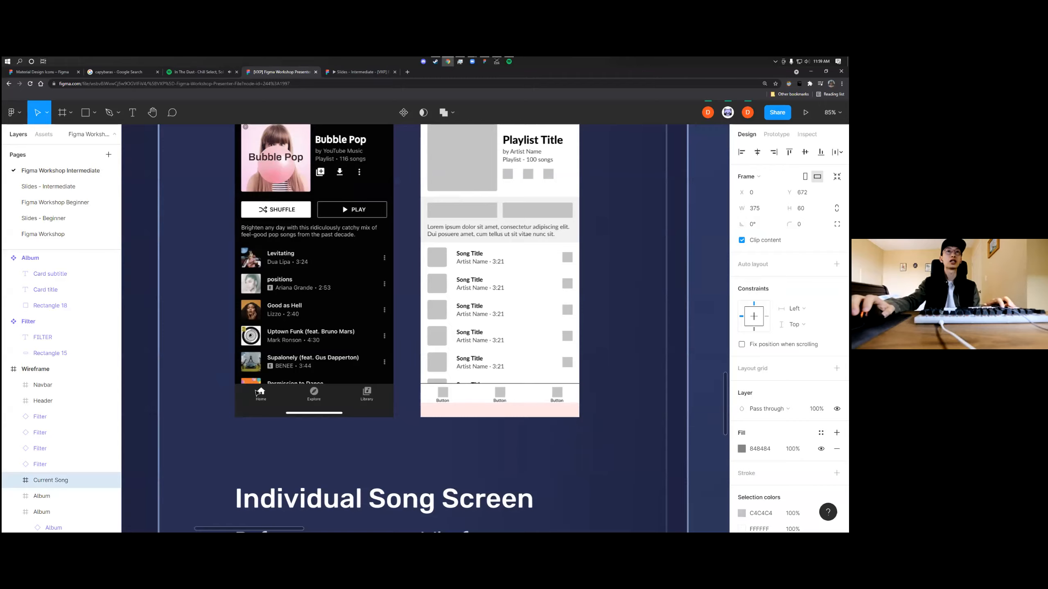
pyautogui.hscroll(8, 473, 453)
# Check the text properties and fill of the first Button label in the Wireframe's Navbar
pyautogui.click(474, 453)
pyautogui.scroll(5, 462, 412)
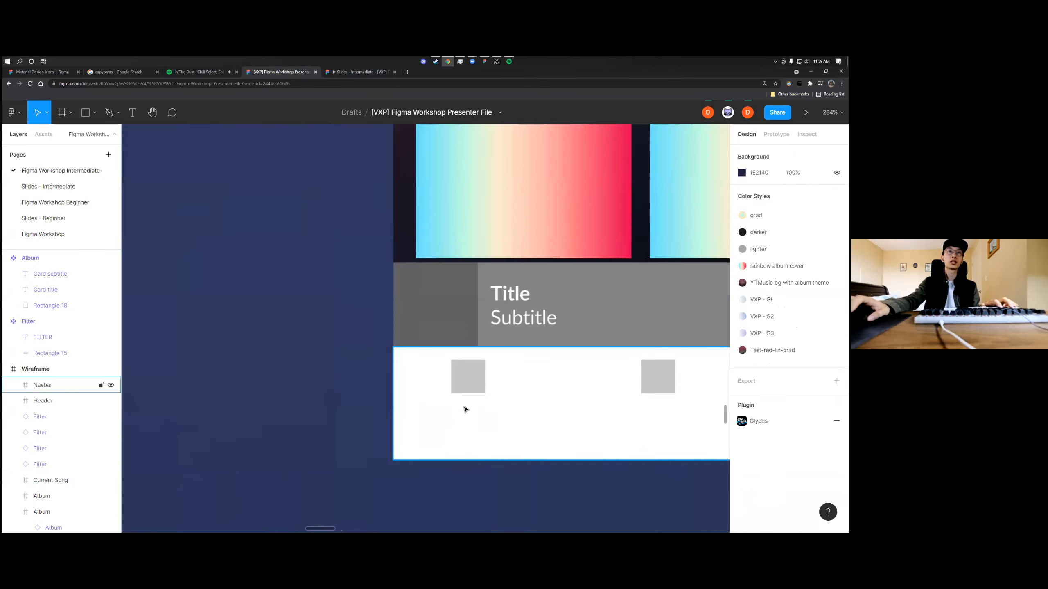
pyautogui.press('t')
pyautogui.click(459, 404)
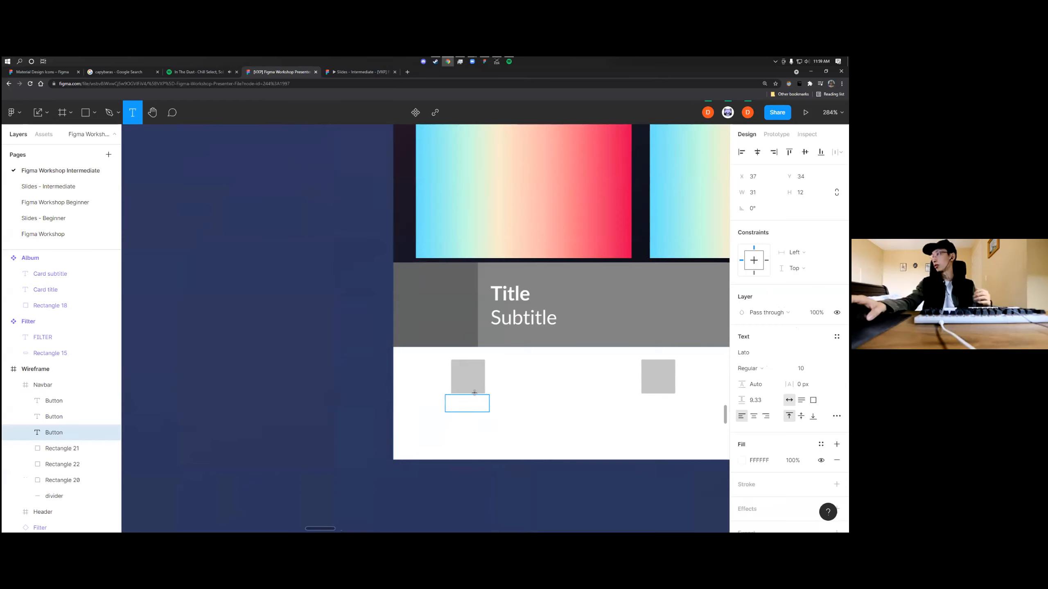
pyautogui.scroll(-7, 468, 370)
pyautogui.hscroll(3, 550, 310)
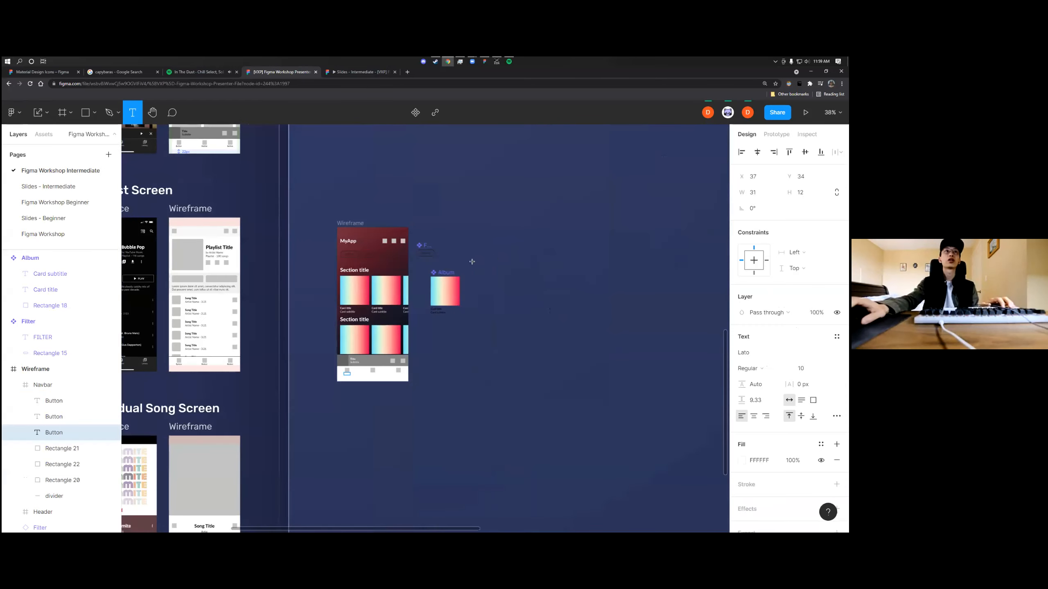
pyautogui.scroll(5, 472, 261)
pyautogui.hscroll(-3, 472, 262)
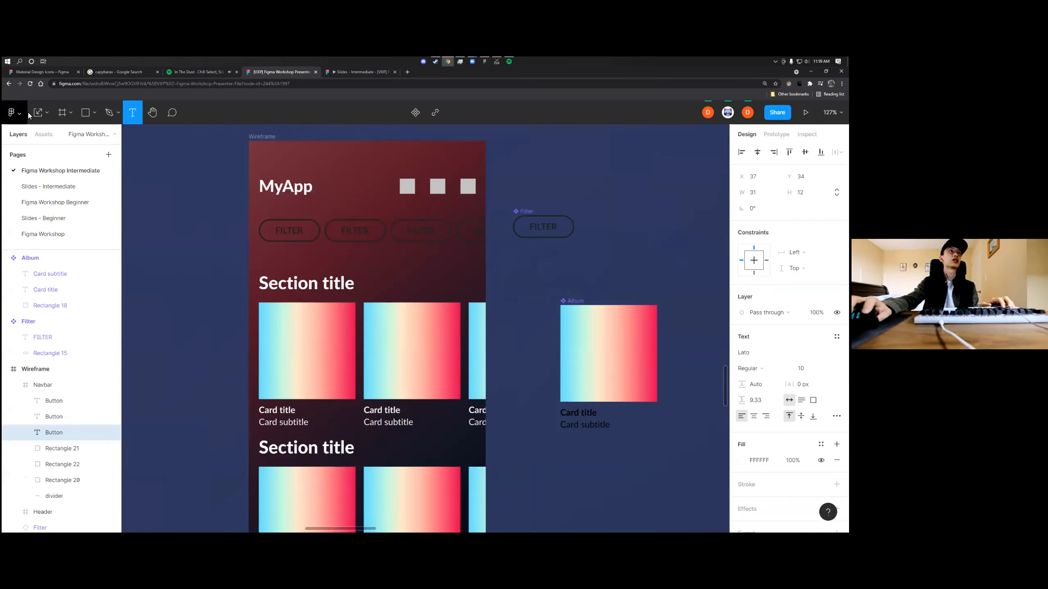
pyautogui.press('v')
pyautogui.click(43, 115)
pyautogui.click(43, 135)
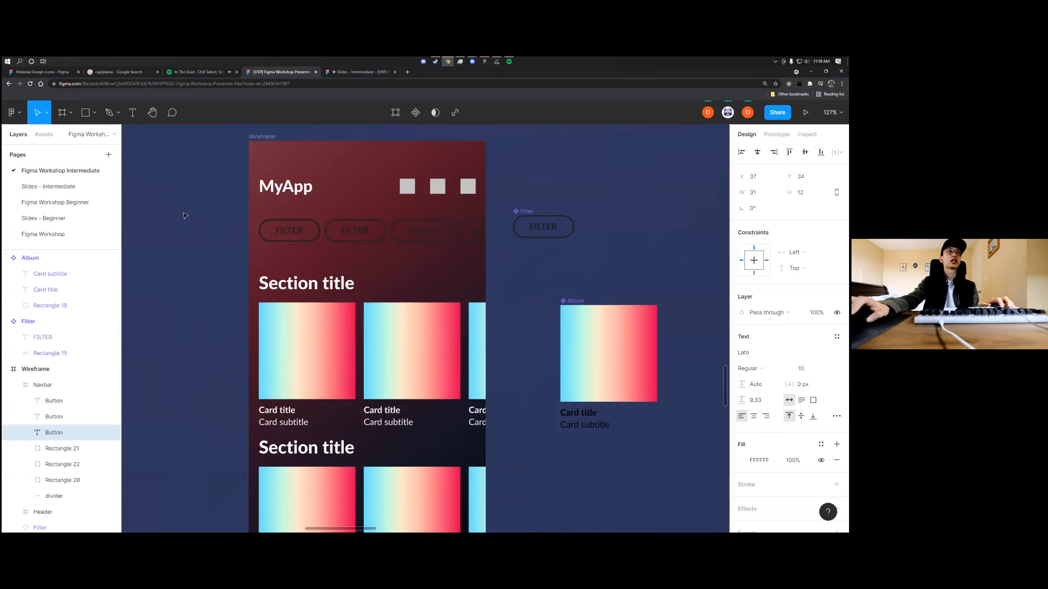
# Inspect the properties of the Wireframe frame and the fill of its first section title
pyautogui.press('Escape')
pyautogui.scroll(-3, 261, 206)
pyautogui.click(278, 185)
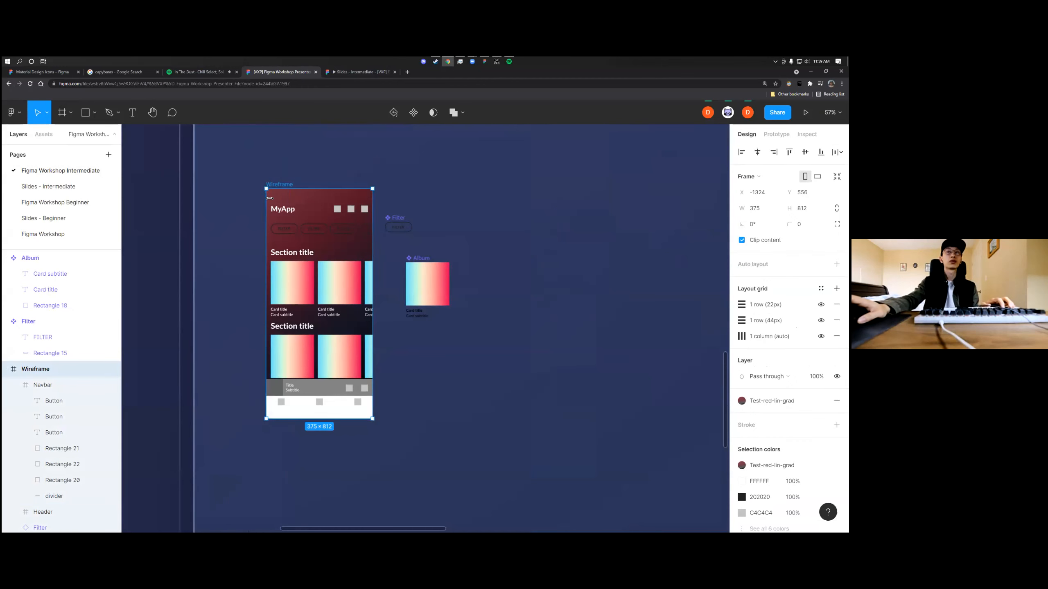
pyautogui.scroll(2, 270, 248)
pyautogui.scroll(-3, 375, 266)
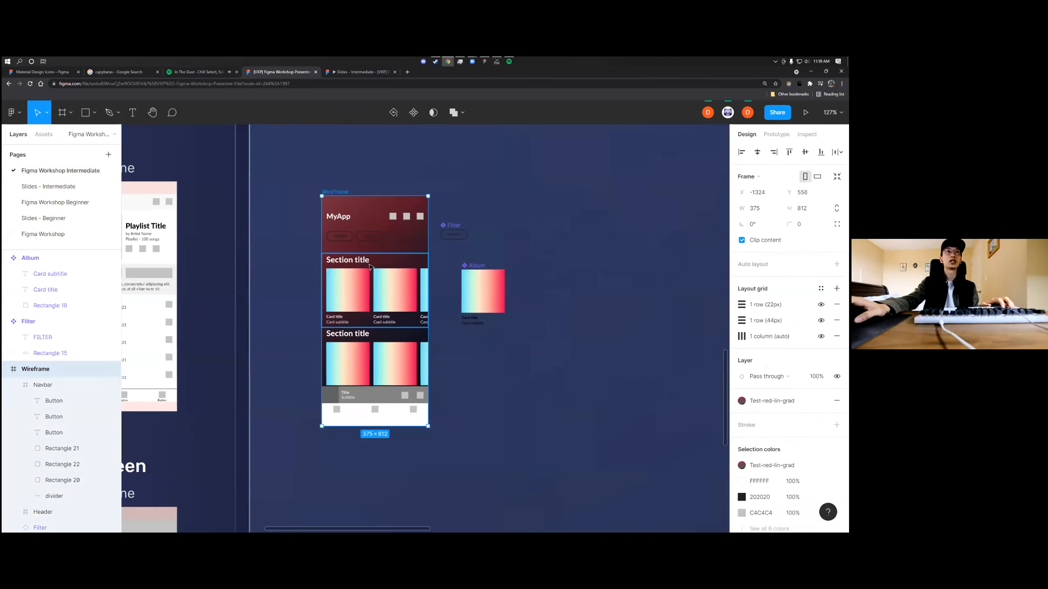
pyautogui.click(355, 260)
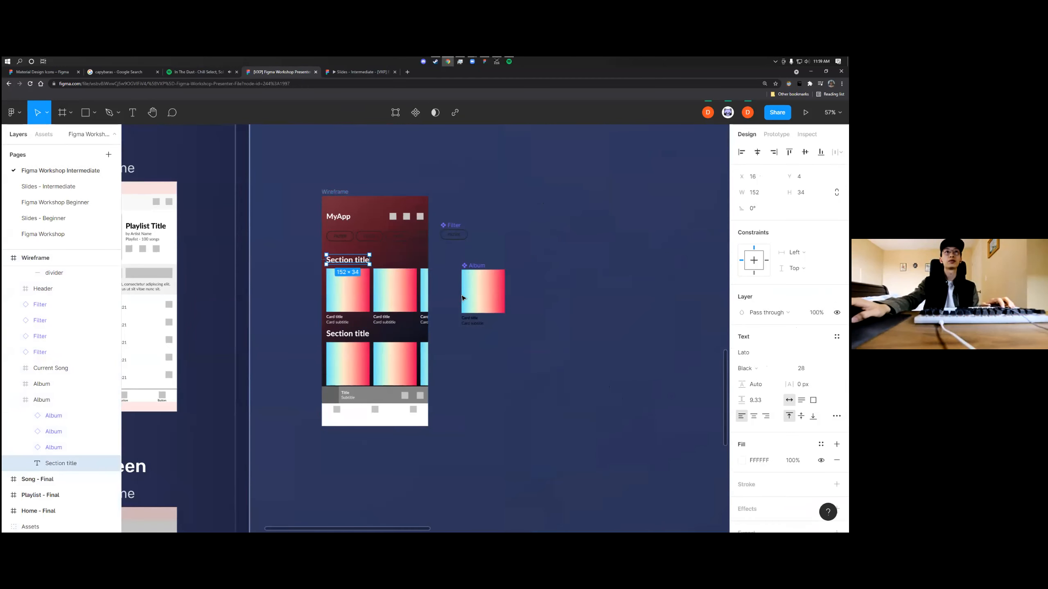
# Recolor the card title and card subtitle of the Album main component to white
pyautogui.scroll(2, 466, 302)
pyautogui.click(478, 333)
pyautogui.keyDown('shift'); pyautogui.click(477, 326); pyautogui.keyUp('shift')
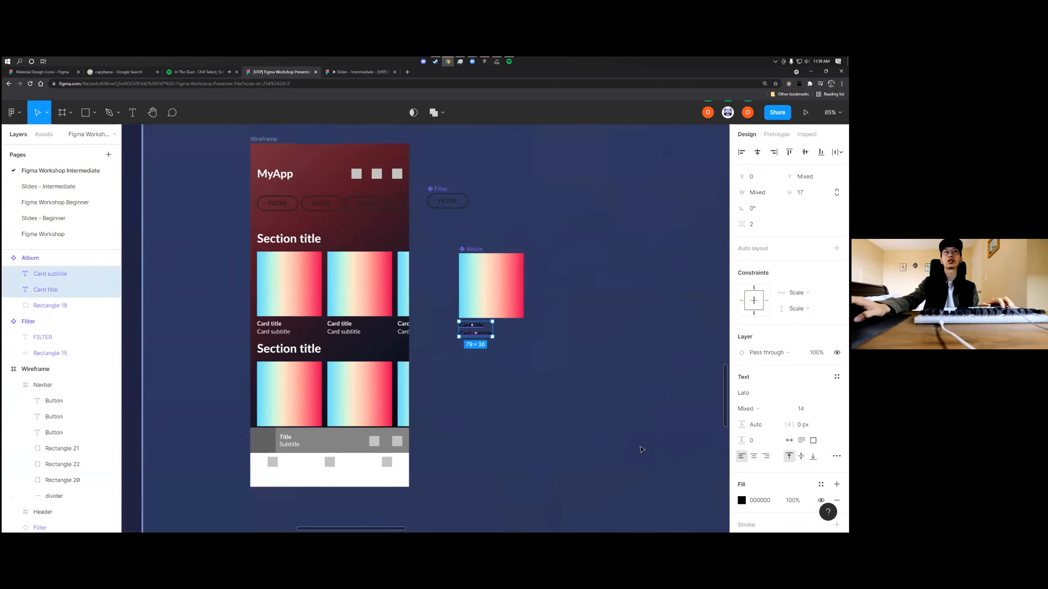
pyautogui.hscroll(-3, 642, 449)
pyautogui.click(623, 430)
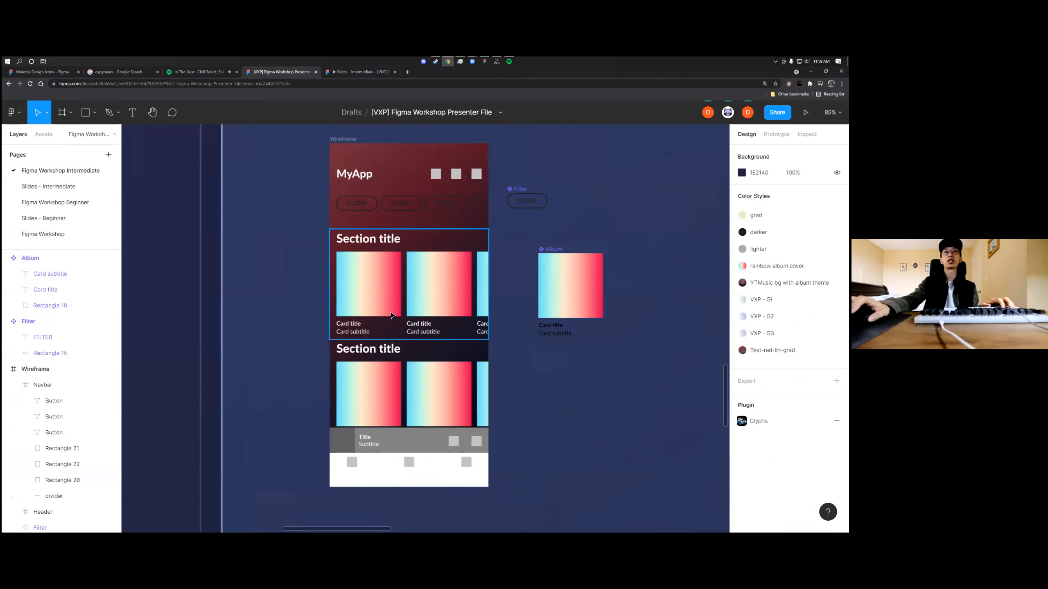
pyautogui.click(555, 334)
pyautogui.doubleClick(555, 333)
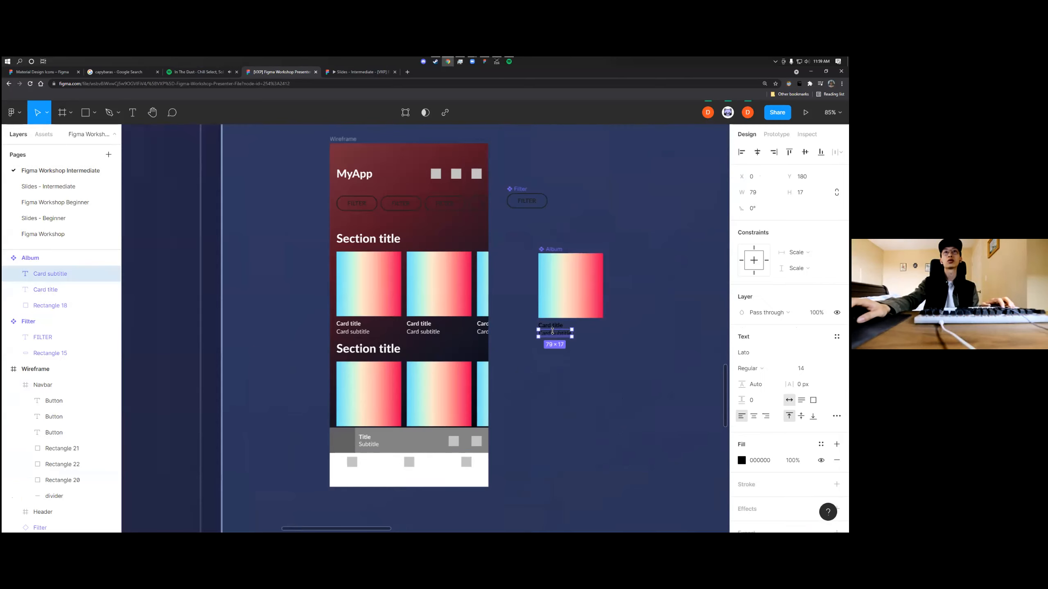
pyautogui.keyDown('shift'); pyautogui.click(552, 326); pyautogui.keyUp('shift')
pyautogui.click(741, 501)
pyautogui.moveTo(643, 363); pyautogui.dragTo(605, 283)
pyautogui.click(666, 261)
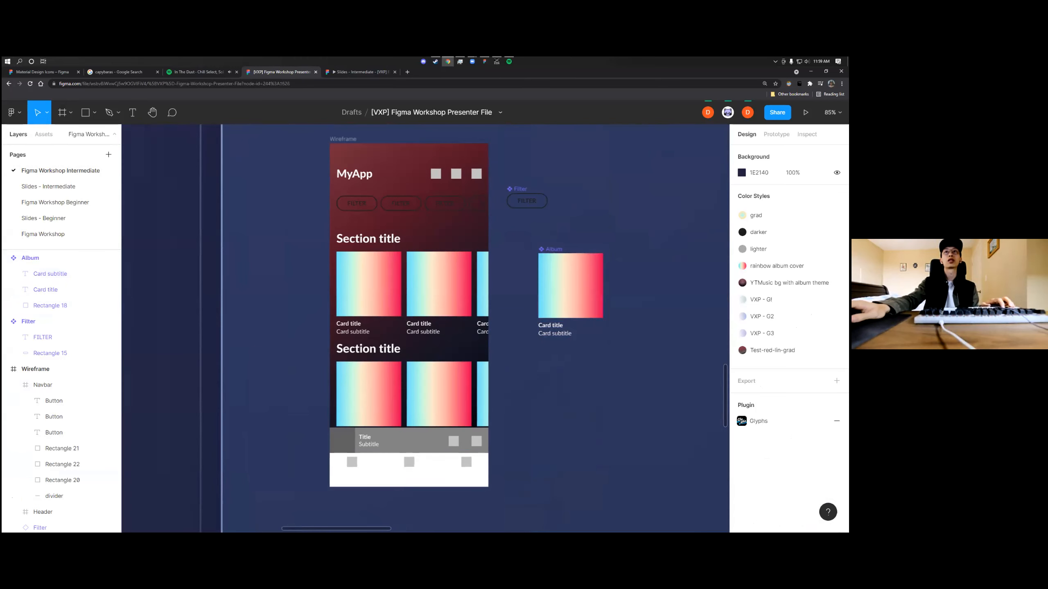
# Examine the complete list of selection colors used in the Wireframe frame
pyautogui.scroll(4, 476, 306)
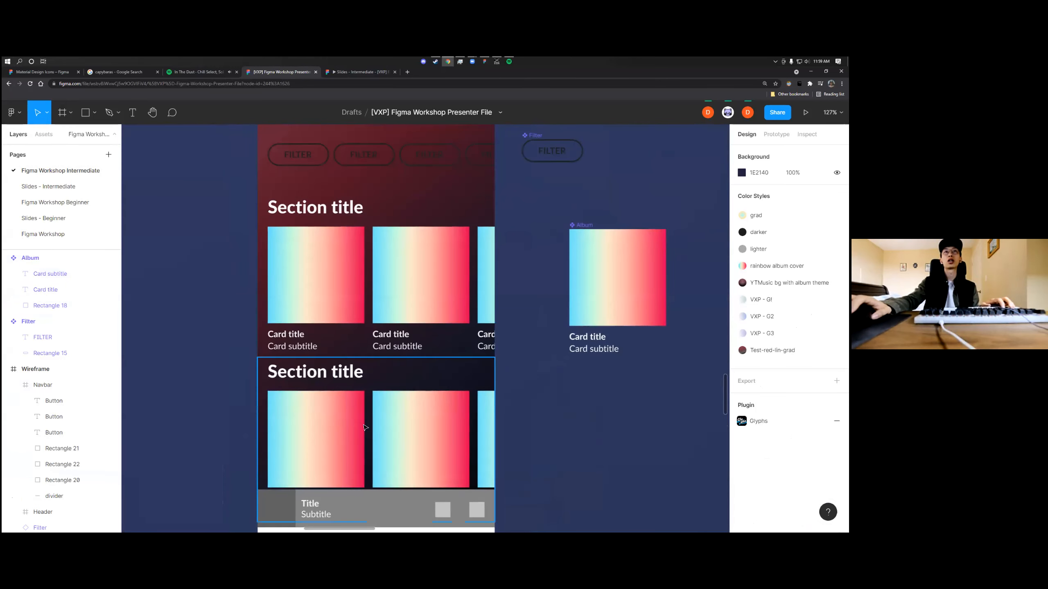
pyautogui.scroll(-4, 486, 456)
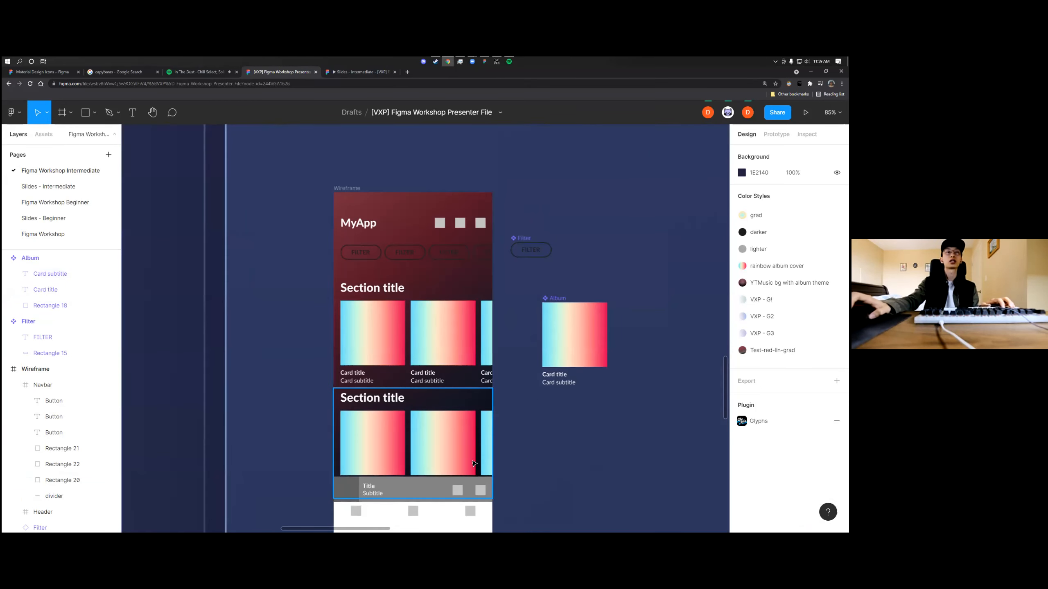
pyautogui.click(350, 190)
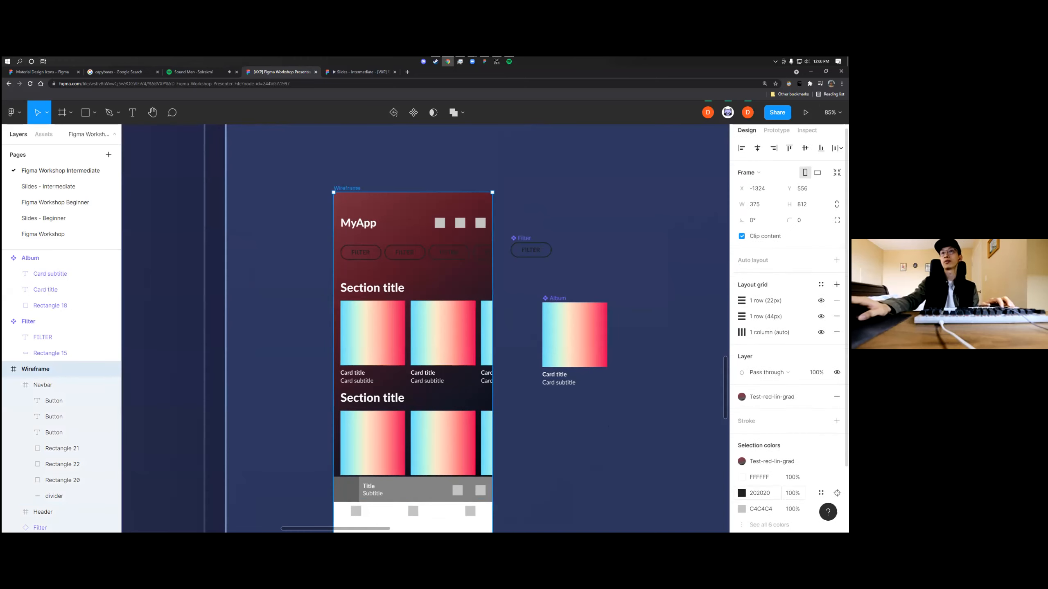
pyautogui.click(767, 496)
pyautogui.scroll(-2, 767, 454)
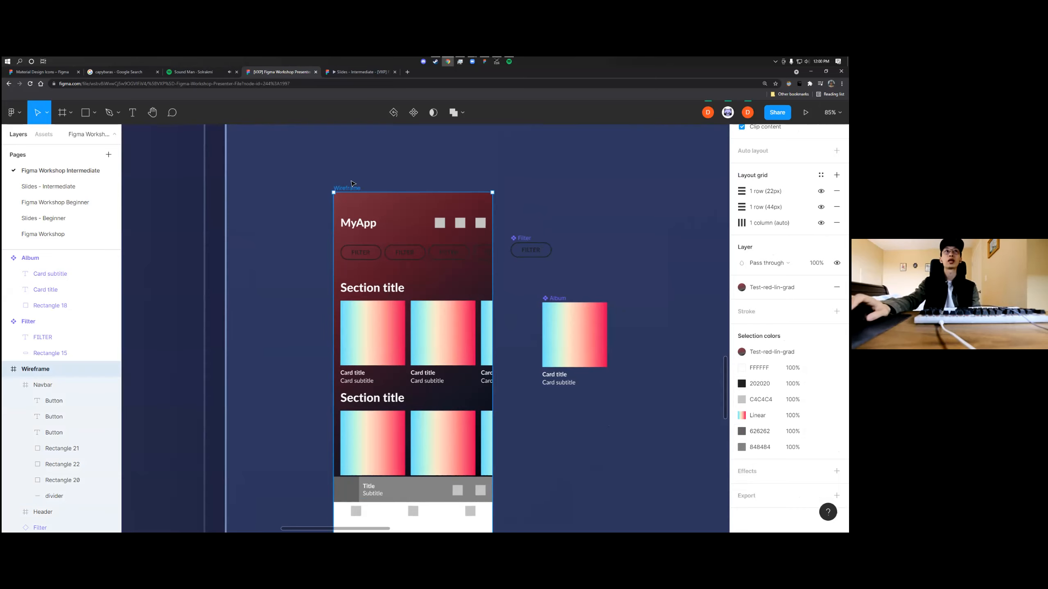
pyautogui.scroll(-1, 482, 357)
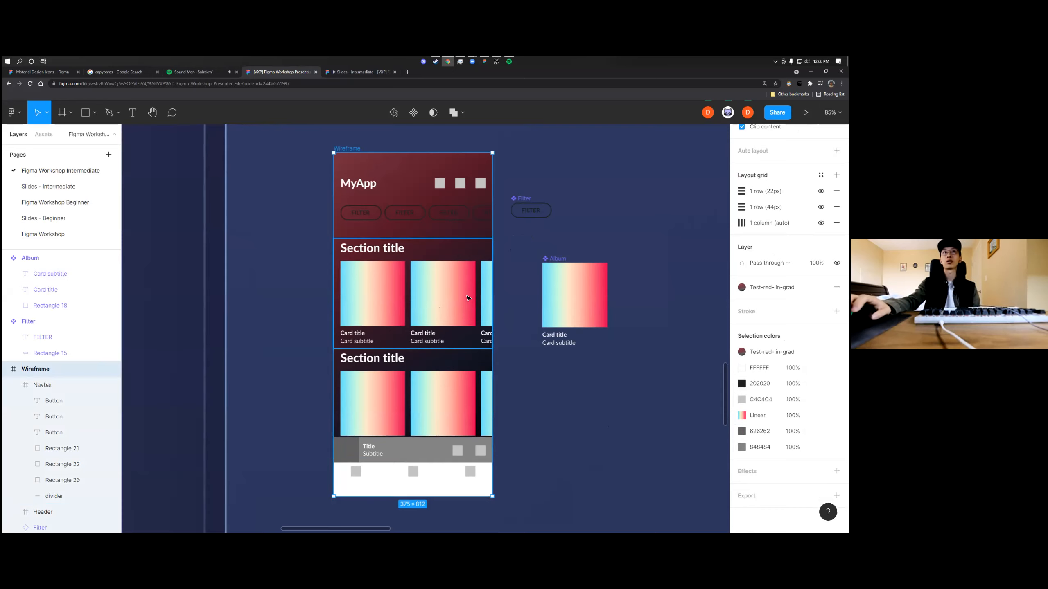
pyautogui.press('Escape')
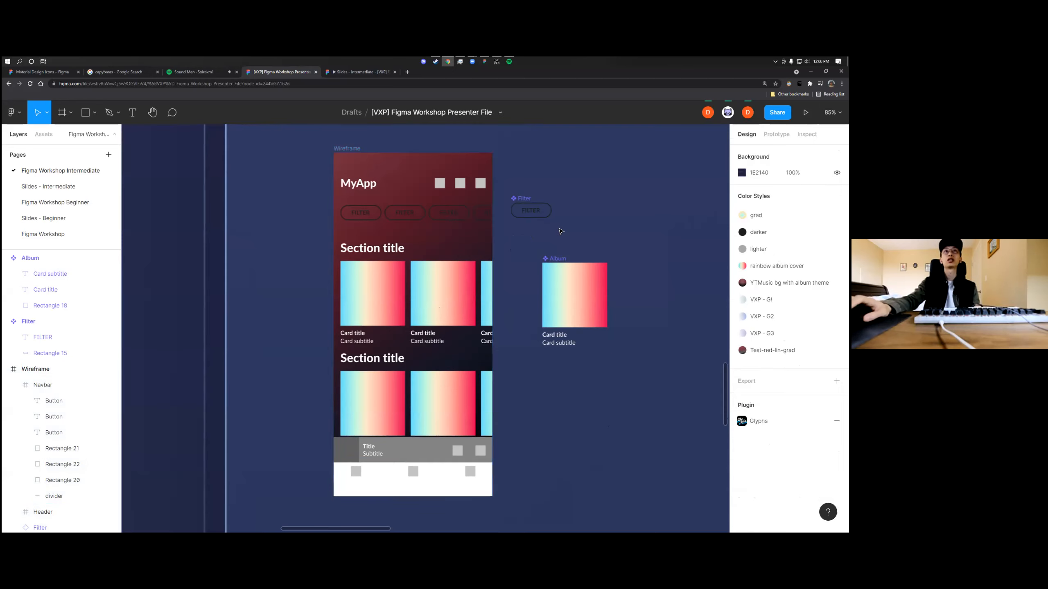
# Open the FFFFFF selection color of the Wireframe frame in the color picker
pyautogui.click(347, 148)
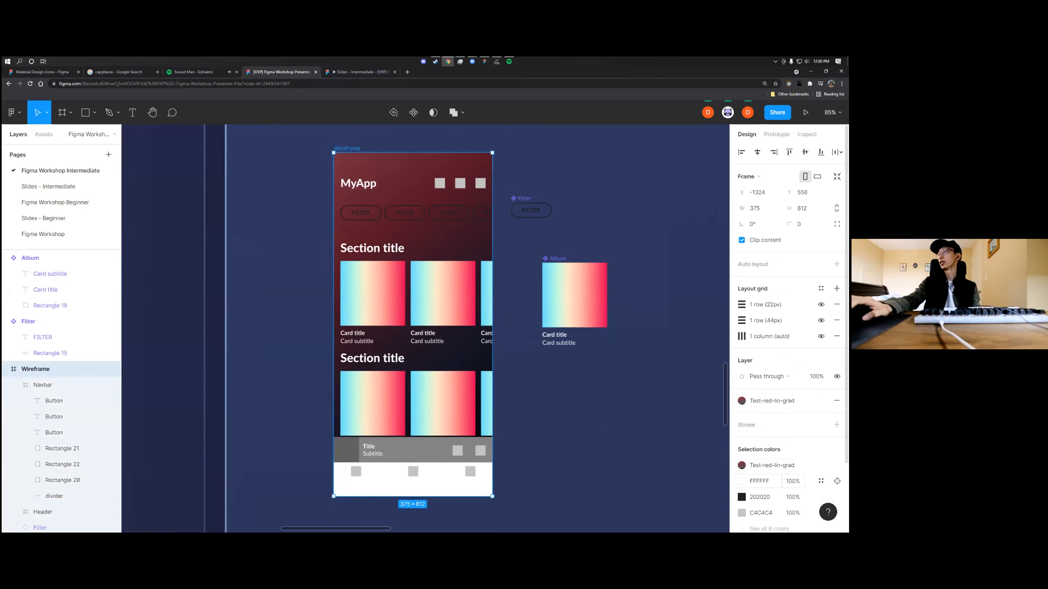
pyautogui.scroll(-2, 776, 481)
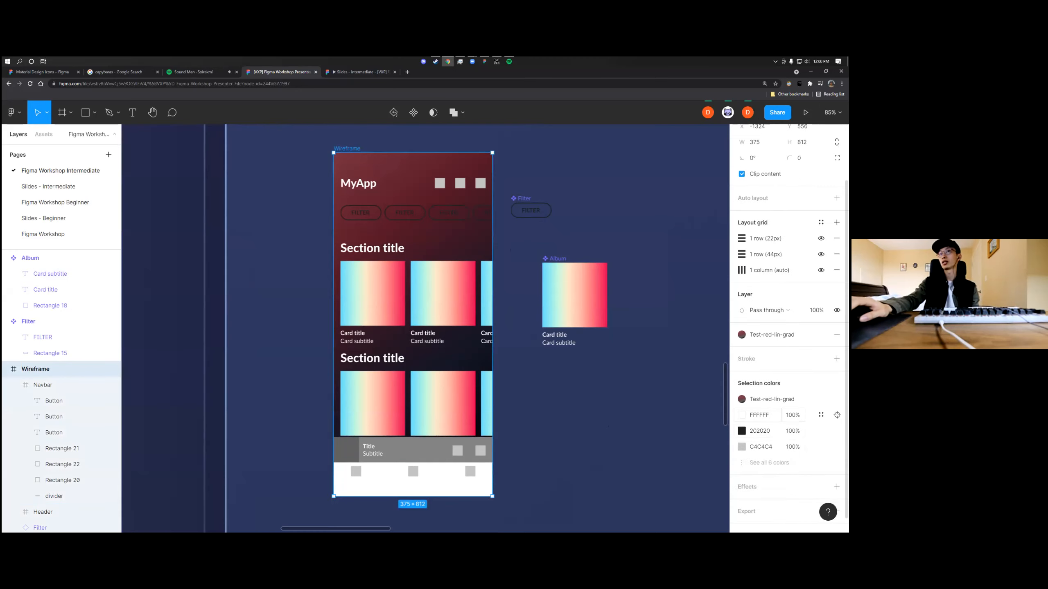
pyautogui.click(741, 415)
pyautogui.moveTo(613, 286)
pyautogui.mouseDown()
pyautogui.moveTo(668, 376)
pyautogui.moveTo(600, 284)
pyautogui.mouseUp()
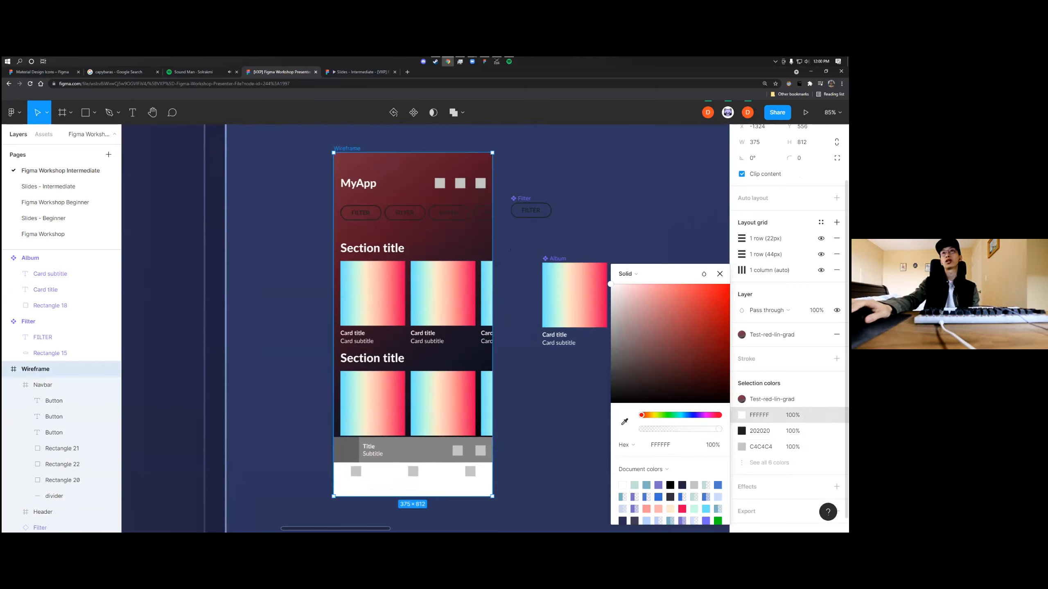
# Select the Wireframe's Navbar and compare it with the bottom navigation in the Playlist Screen reference
pyautogui.click(435, 483)
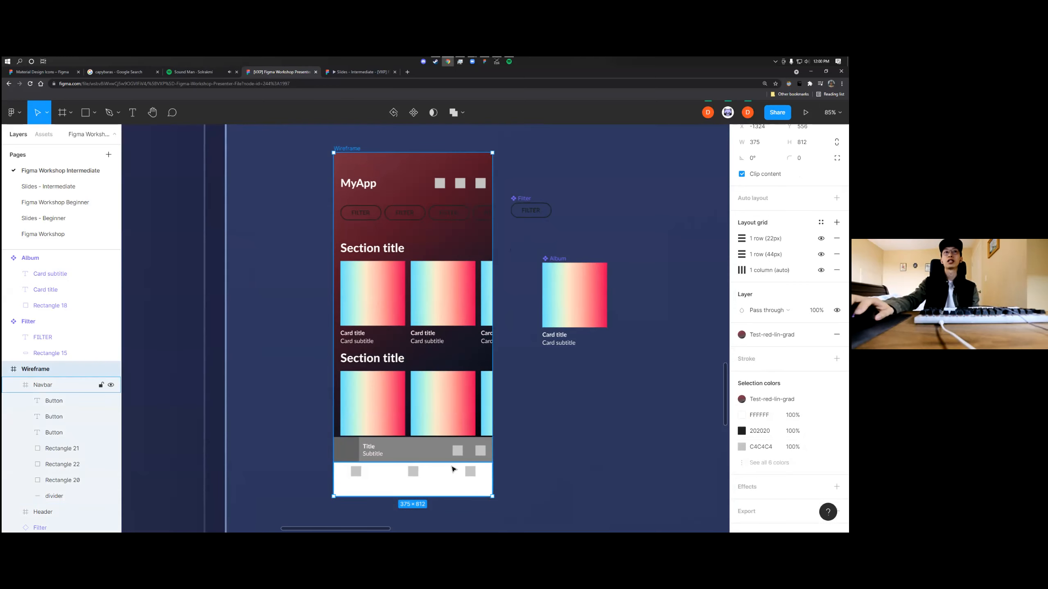
pyautogui.click(515, 480)
pyautogui.click(448, 484)
pyautogui.click(527, 480)
pyautogui.click(454, 480)
pyautogui.click(514, 473)
pyautogui.click(454, 486)
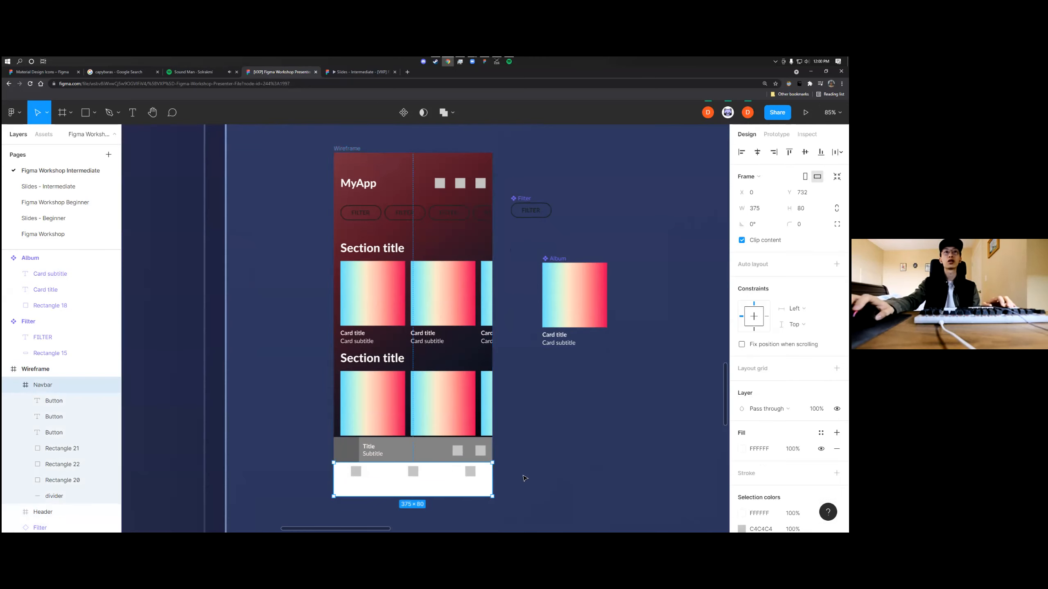
pyautogui.scroll(-3, 528, 481)
pyautogui.hscroll(-5, 532, 482)
pyautogui.scroll(3, 558, 486)
pyautogui.hscroll(2, 567, 487)
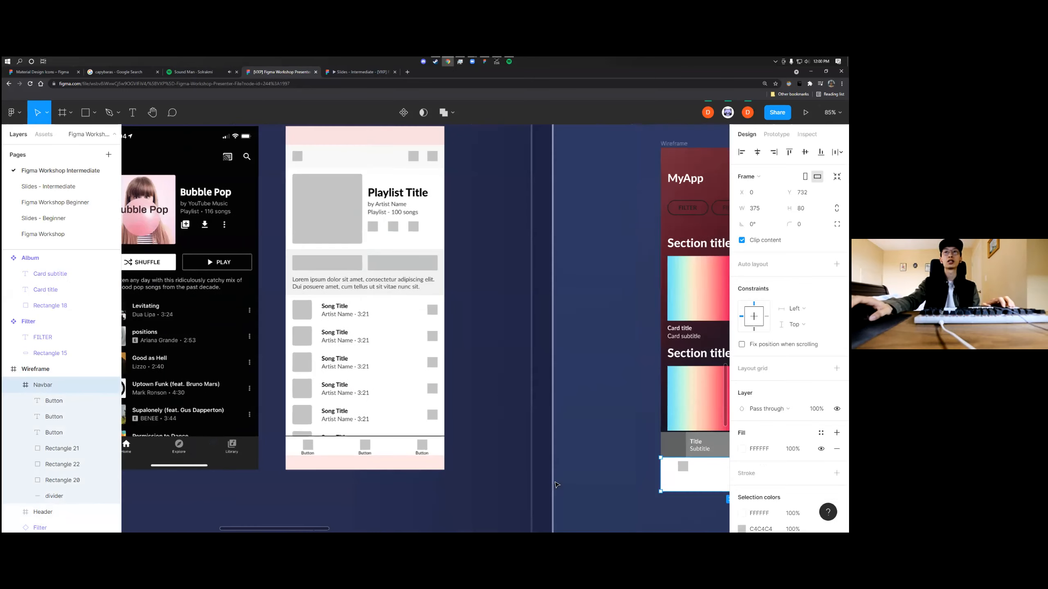
pyautogui.scroll(-3, 577, 486)
pyautogui.scroll(2, 593, 492)
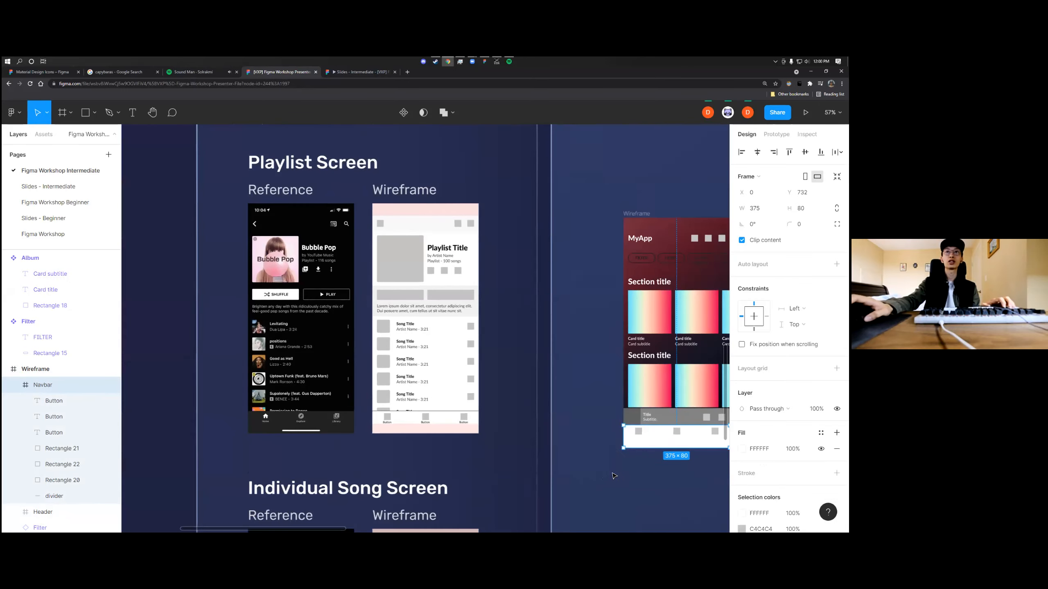
# Change the Navbar's fill to a linear gradient and set its first stop to 131313
pyautogui.scroll(2, 625, 477)
pyautogui.hscroll(3, 639, 450)
pyautogui.scroll(2, 649, 426)
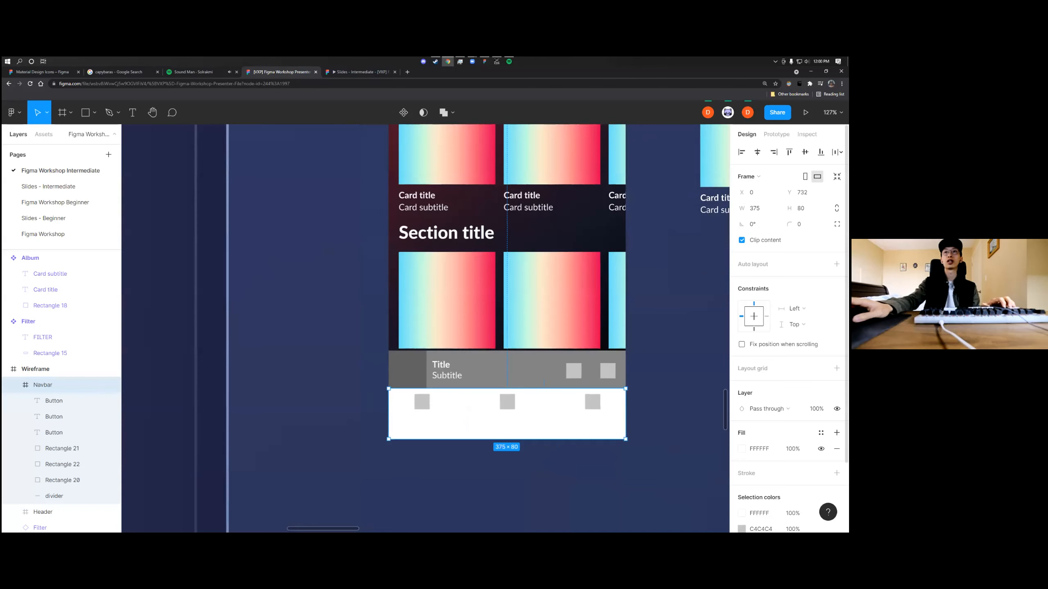
pyautogui.click(741, 449)
pyautogui.click(633, 276)
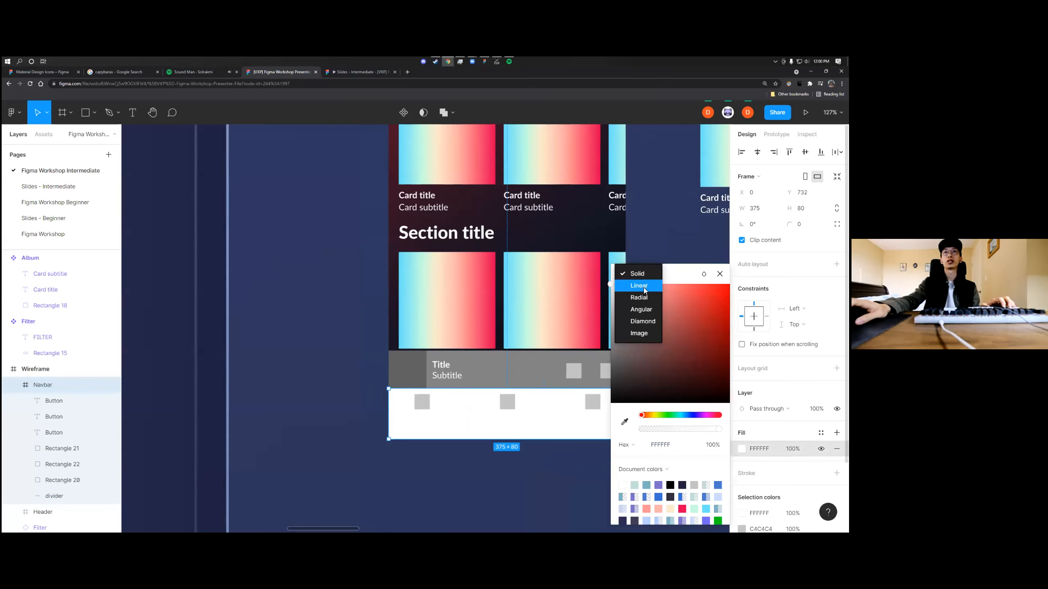
pyautogui.click(632, 283)
pyautogui.click(623, 260)
pyautogui.click(629, 392)
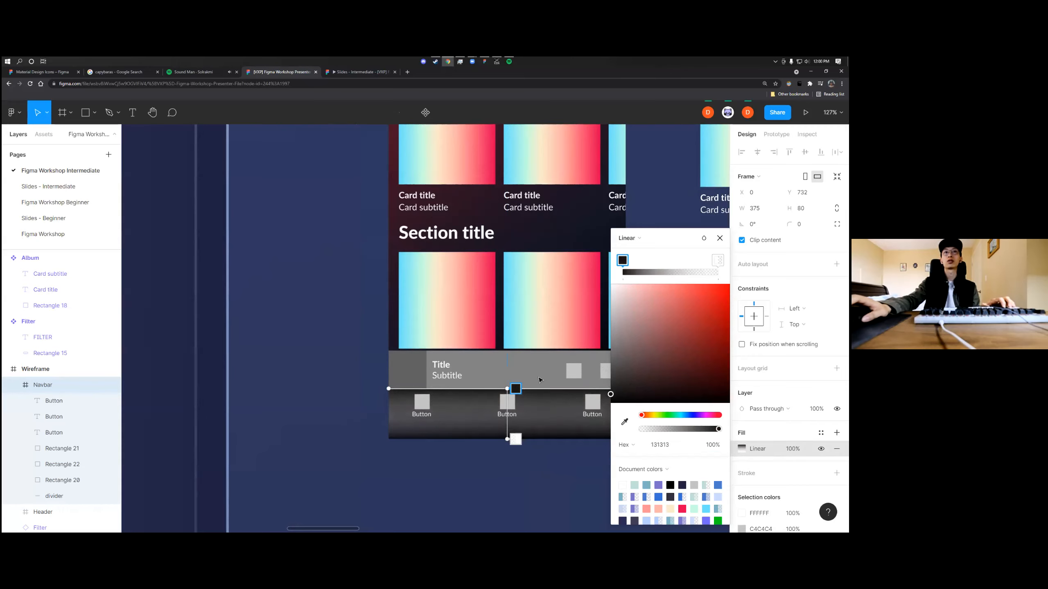
# Set the Navbar gradient's first stop to 2D2D2D at 87% opacity and its end stop to near-black at 100%
pyautogui.click(718, 260)
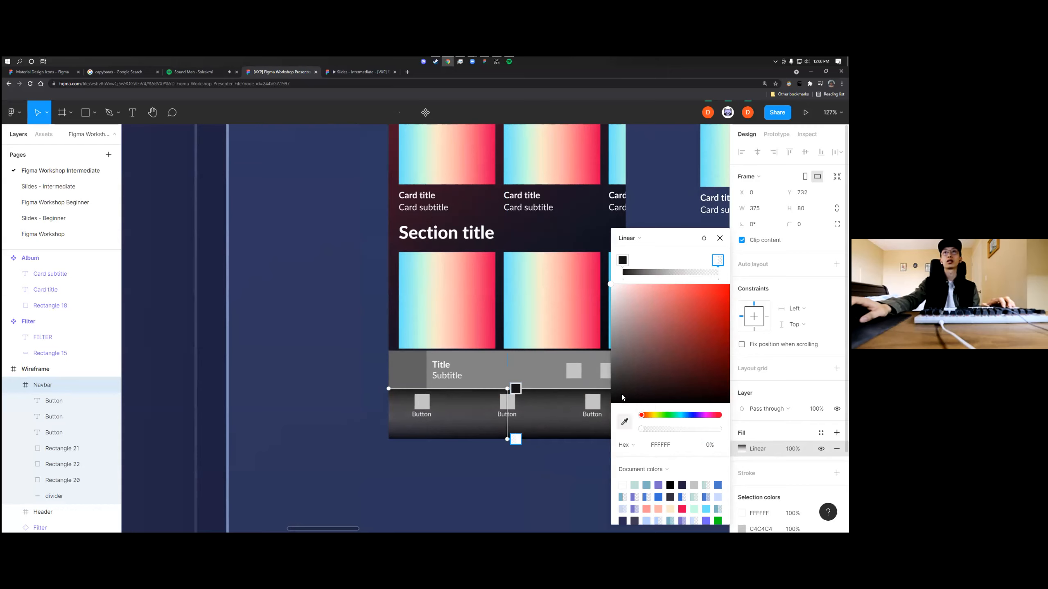
pyautogui.click(623, 260)
pyautogui.moveTo(617, 289); pyautogui.dragTo(610, 383)
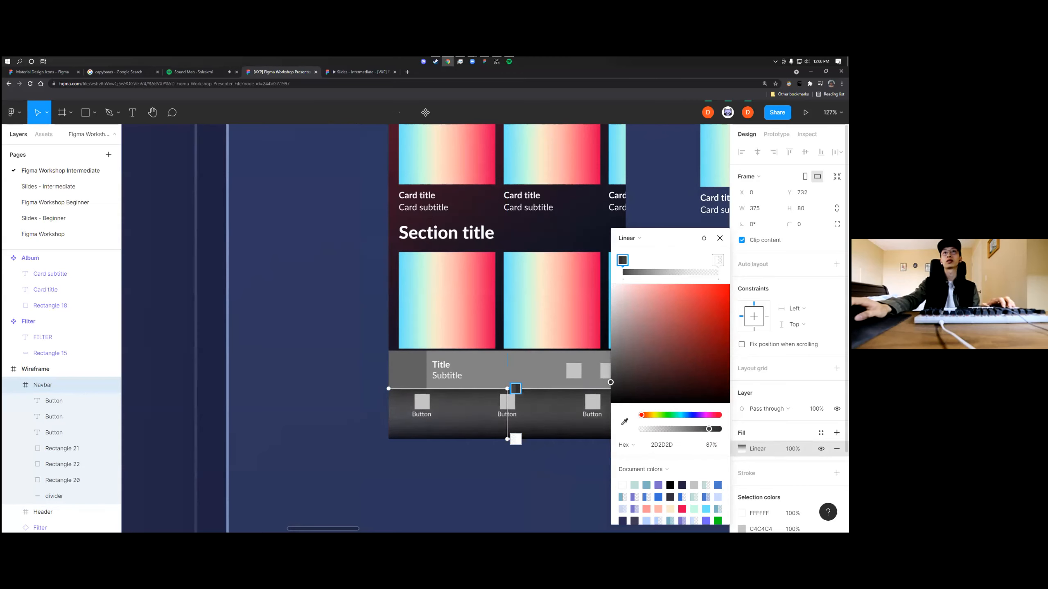
pyautogui.click(718, 261)
pyautogui.moveTo(646, 431); pyautogui.dragTo(719, 430)
pyautogui.moveTo(633, 332); pyautogui.dragTo(611, 400)
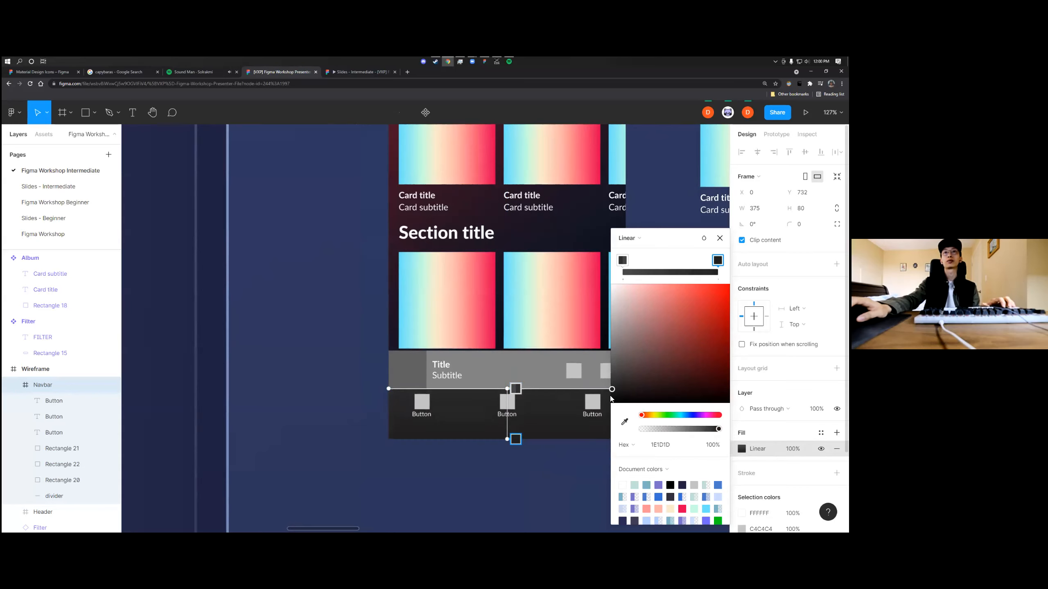
# Set the first stop of the Navbar's gradient to 434343 at 45% opacity and close the color picker
pyautogui.click(622, 263)
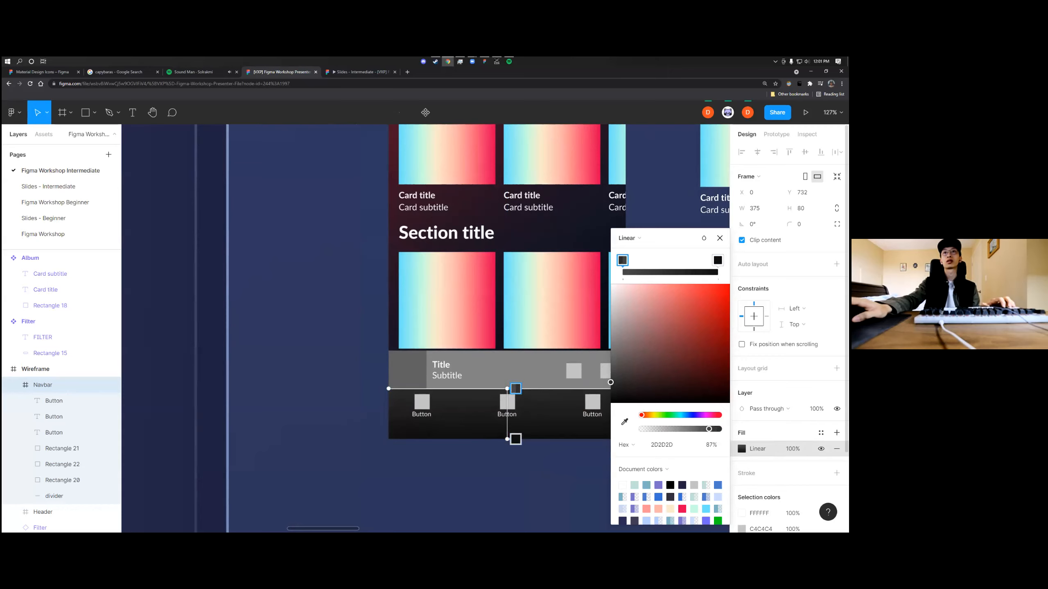
pyautogui.moveTo(698, 430); pyautogui.dragTo(687, 430)
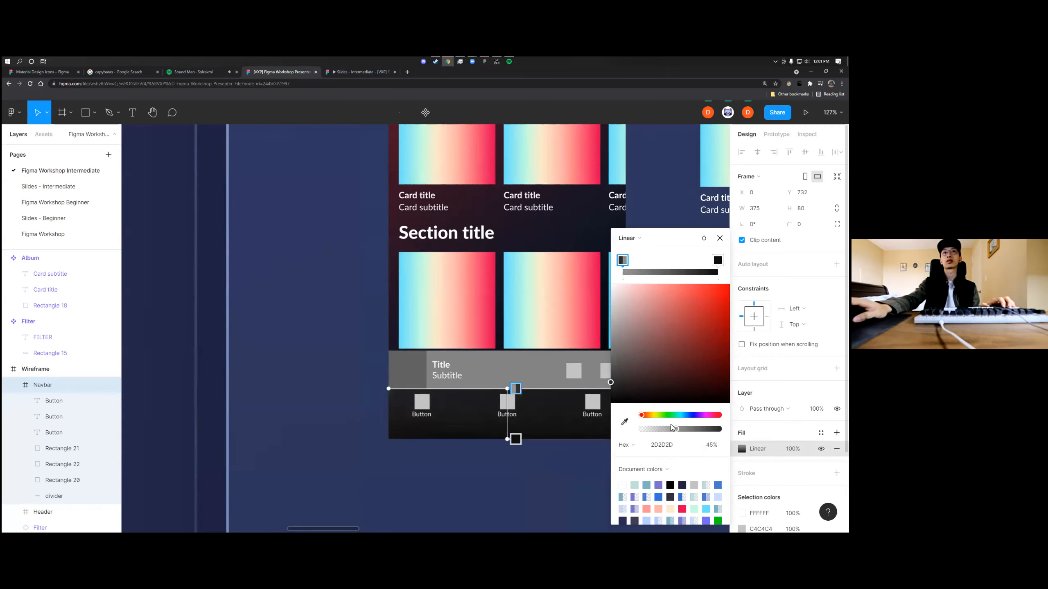
pyautogui.moveTo(609, 377); pyautogui.dragTo(610, 376)
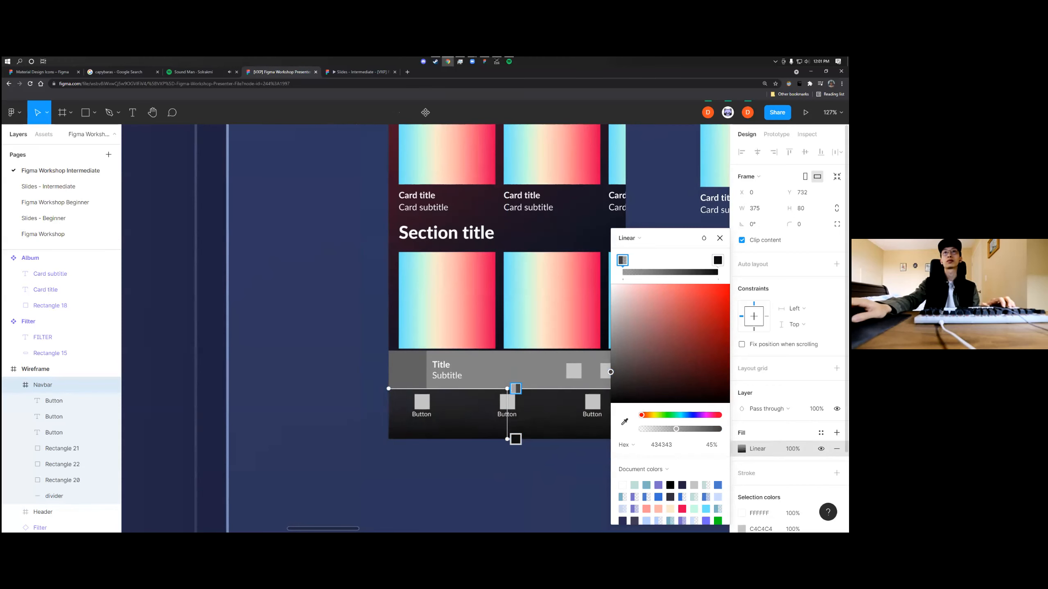
pyautogui.click(720, 238)
pyautogui.click(588, 459)
pyautogui.scroll(-3, 606, 481)
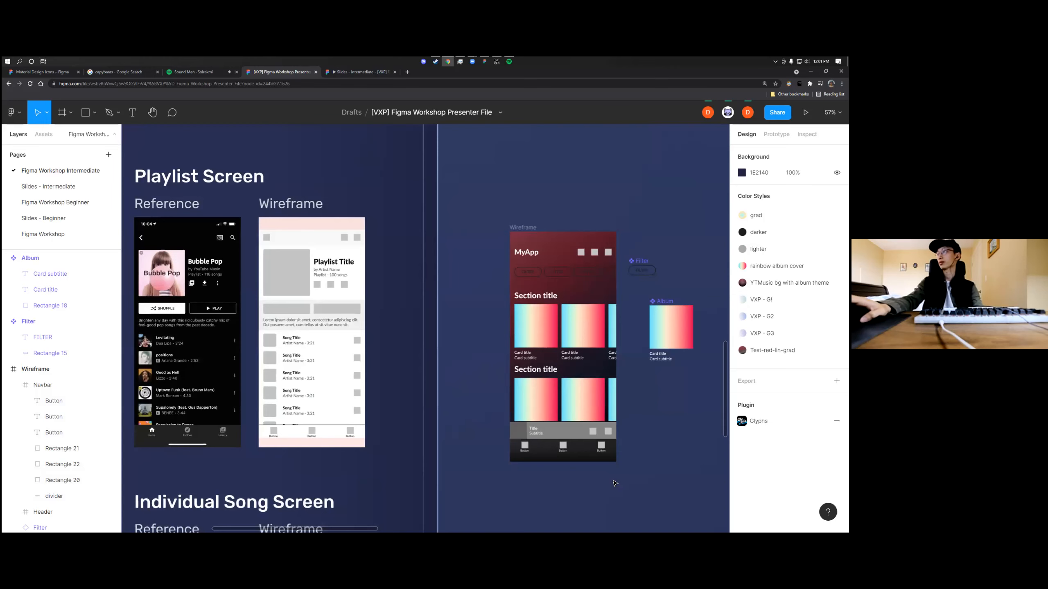
# Inspect the gradient Navbar up close and within the whole Wireframe
pyautogui.scroll(-2, 621, 482)
pyautogui.hscroll(1, 583, 436)
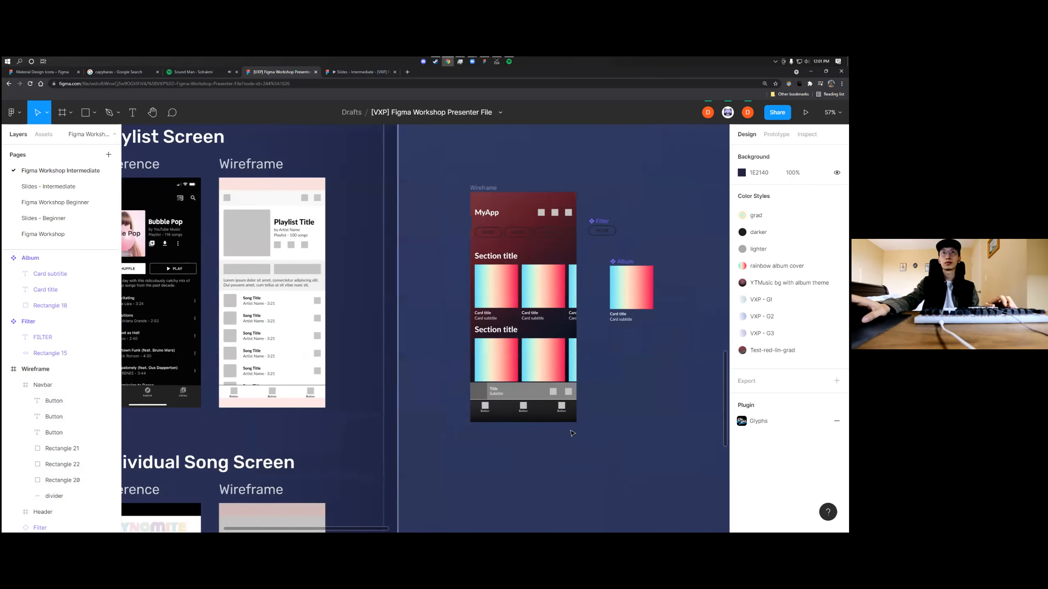
pyautogui.scroll(3, 561, 426)
pyautogui.hscroll(-1, 491, 471)
pyautogui.scroll(1, 491, 480)
pyautogui.click(523, 479)
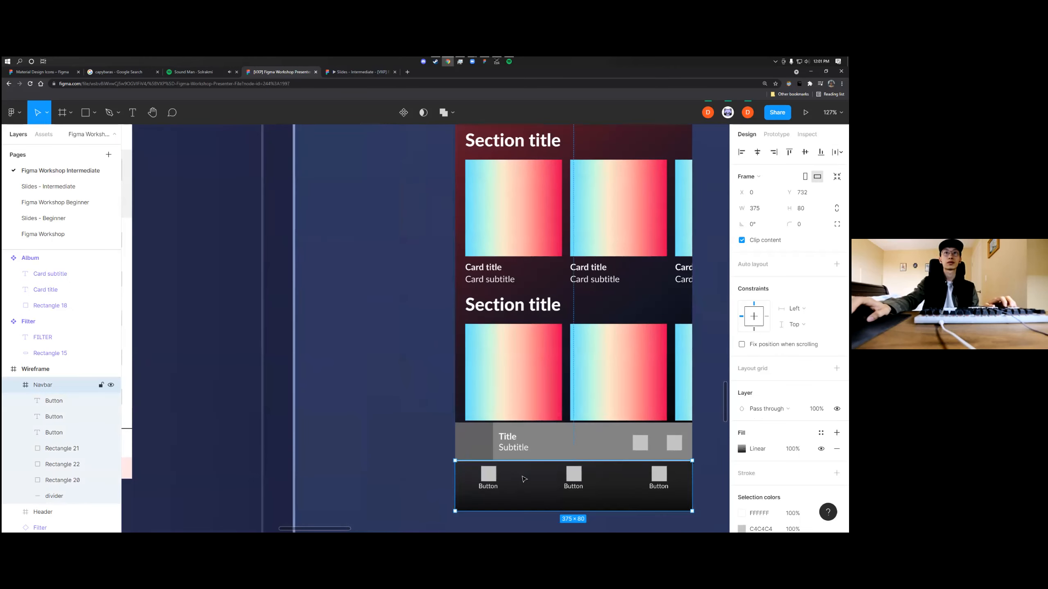
pyautogui.scroll(-1, 545, 482)
pyautogui.scroll(-3, 545, 454)
pyautogui.press('Escape')
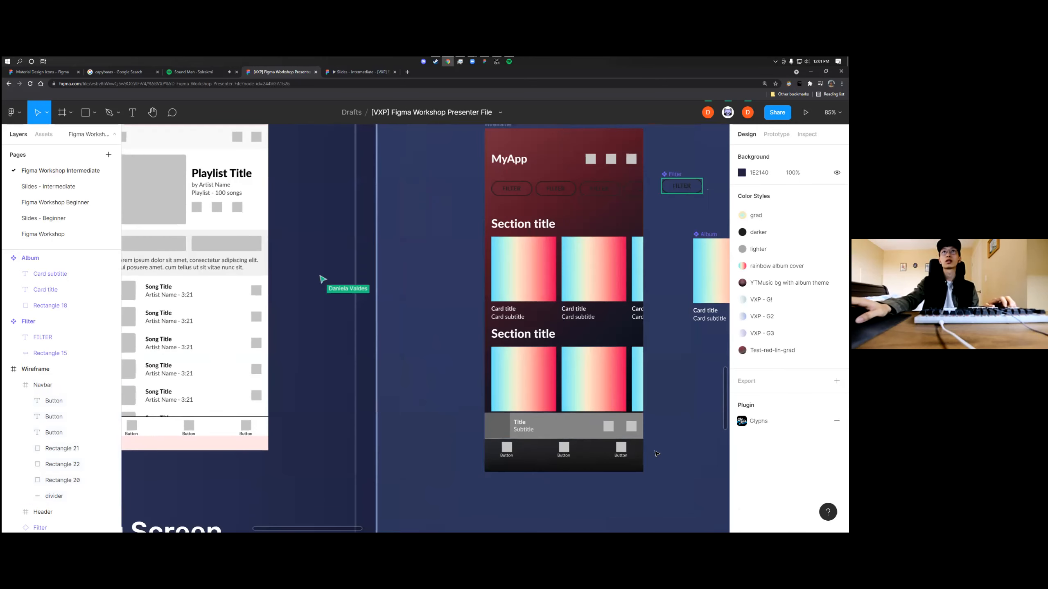
# Compare the restyled Wireframe and its Filter buttons with the Home Screen reference
pyautogui.scroll(-1, 547, 428)
pyautogui.scroll(-1, 425, 407)
pyautogui.scroll(3, 413, 396)
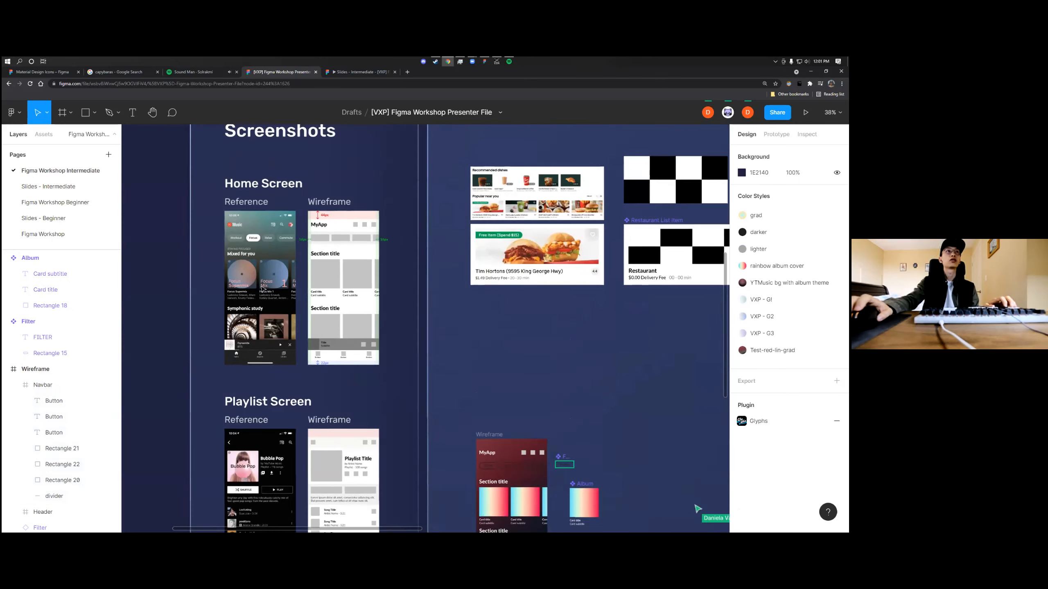
pyautogui.scroll(2, 263, 289)
pyautogui.scroll(-2, 263, 290)
pyautogui.scroll(-3, 520, 372)
pyautogui.scroll(4, 512, 362)
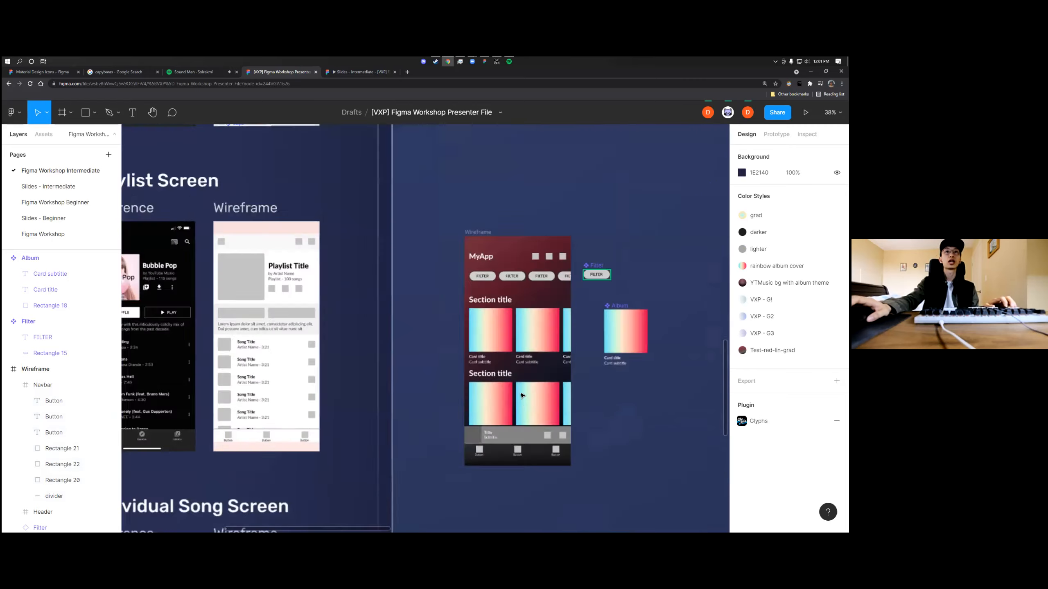
# Set the stroke width of the background rectangle in the Filter main component to 1
pyautogui.scroll(3, 685, 237)
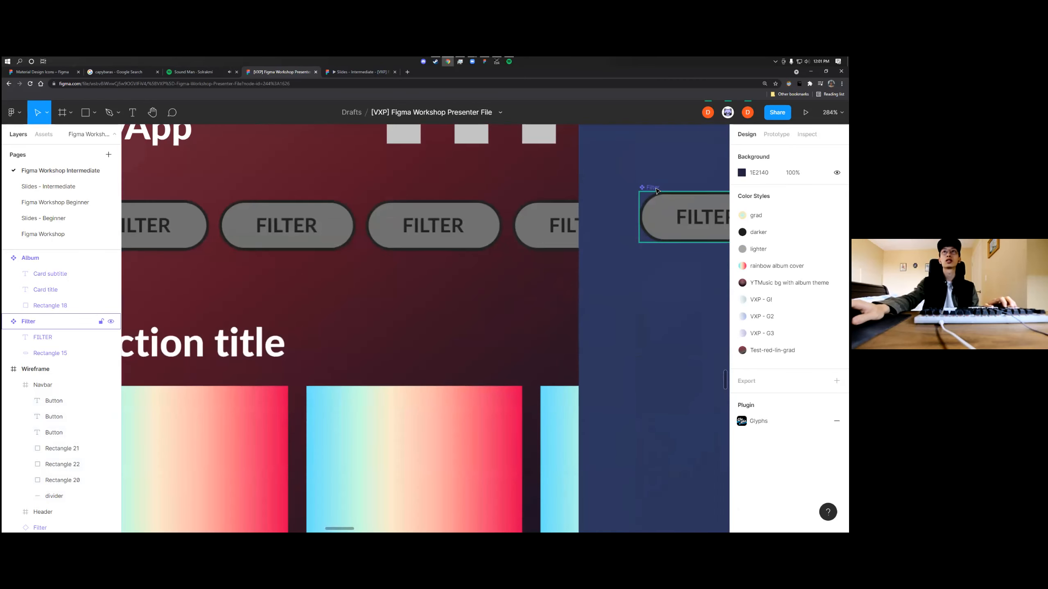
pyautogui.click(672, 215)
pyautogui.scroll(2, 650, 223)
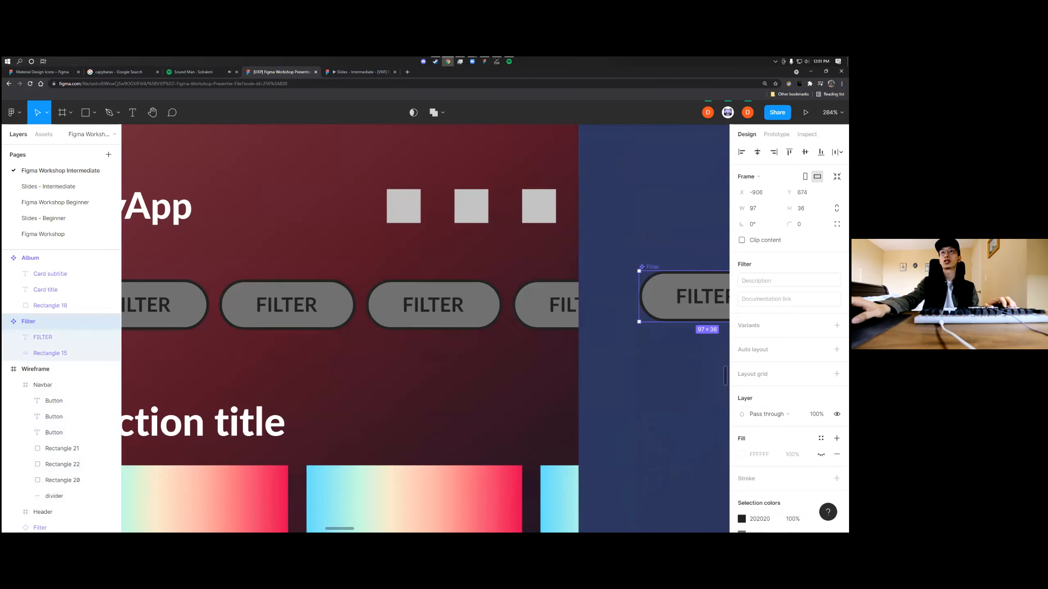
pyautogui.doubleClick(663, 276)
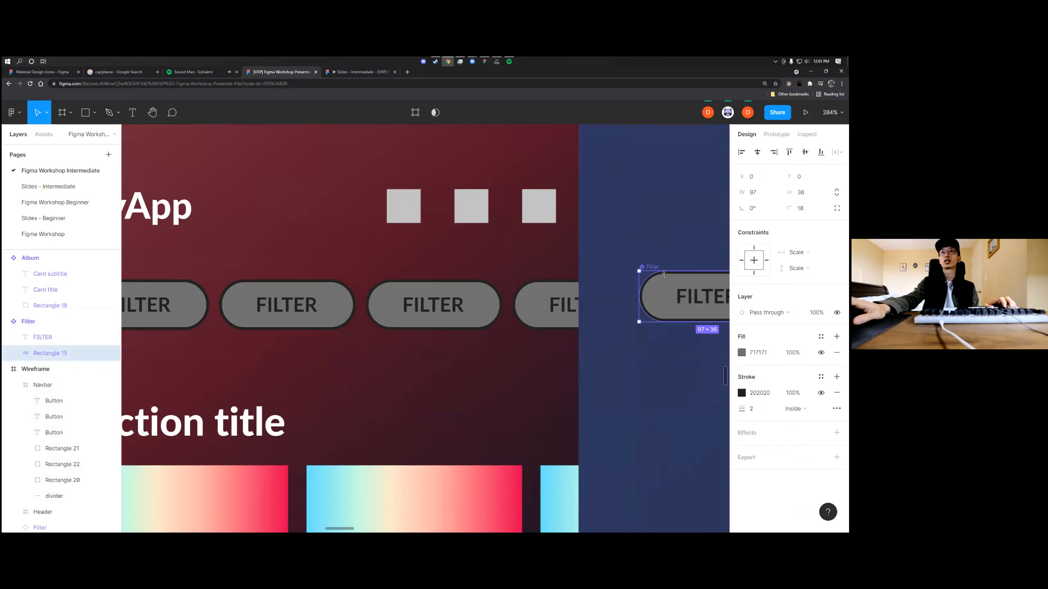
pyautogui.write('1')
pyautogui.press('Return')
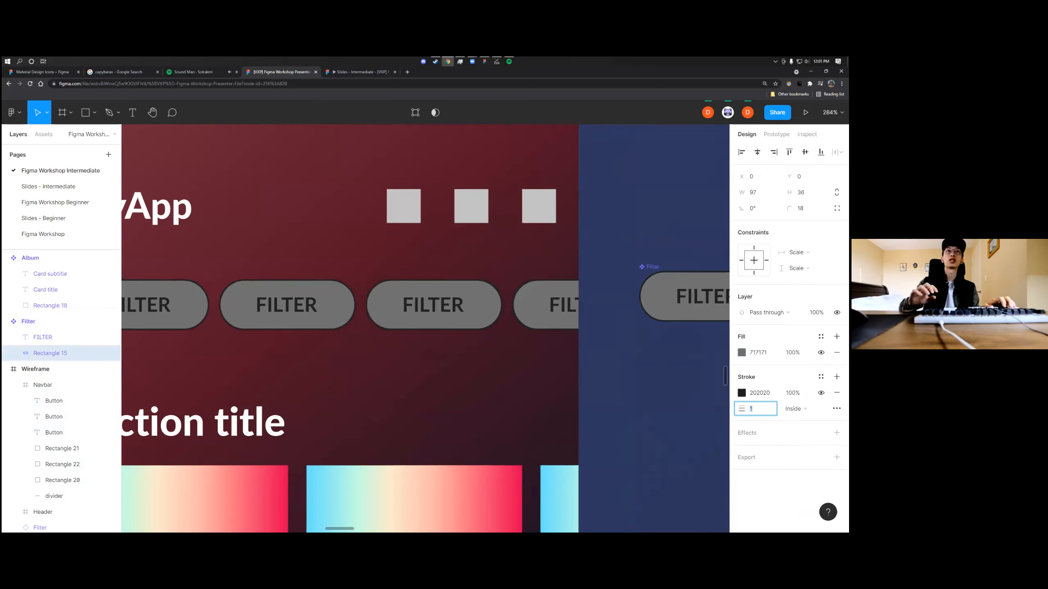
# Recolor the Filter component rectangle's stroke to FFFFFF at 65% opacity and deselect it
pyautogui.click(741, 393)
pyautogui.moveTo(612, 386)
pyautogui.mouseDown()
pyautogui.moveTo(620, 352)
pyautogui.moveTo(602, 304)
pyautogui.mouseUp()
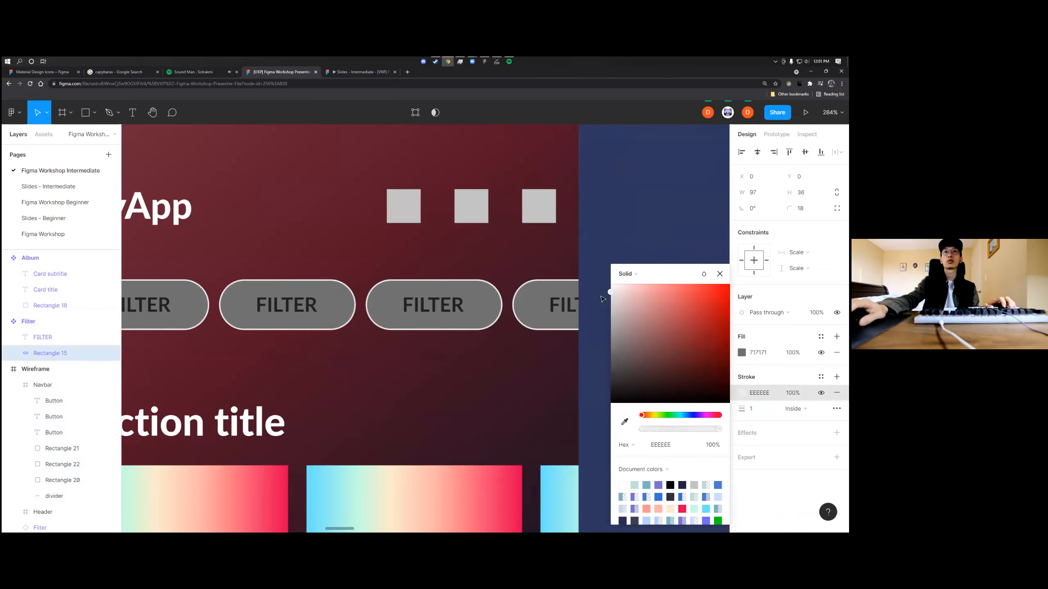
pyautogui.moveTo(719, 429)
pyautogui.mouseDown()
pyautogui.moveTo(679, 429)
pyautogui.moveTo(690, 429)
pyautogui.mouseUp()
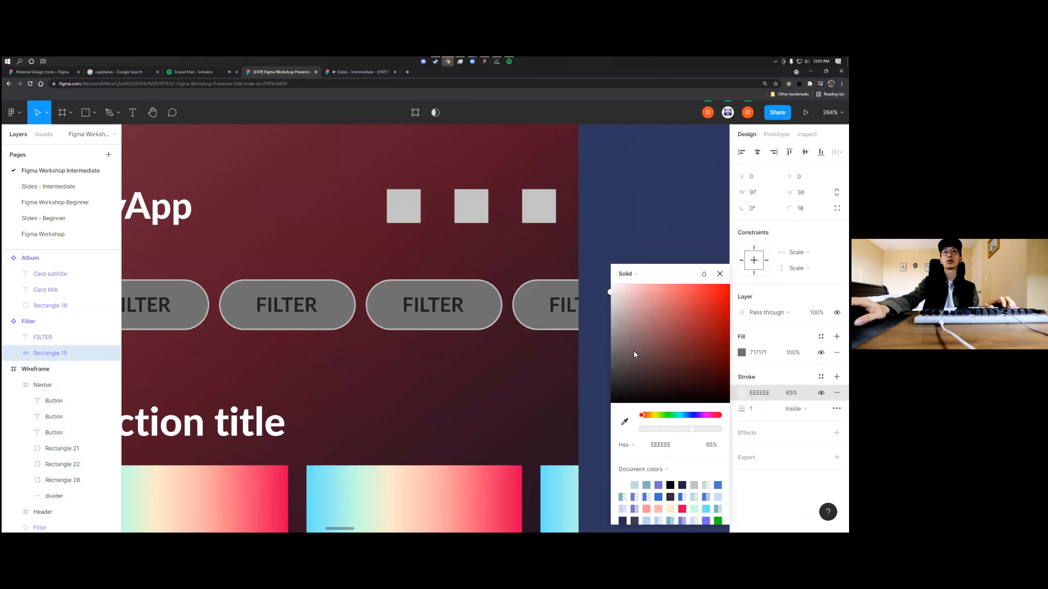
pyautogui.click(591, 405)
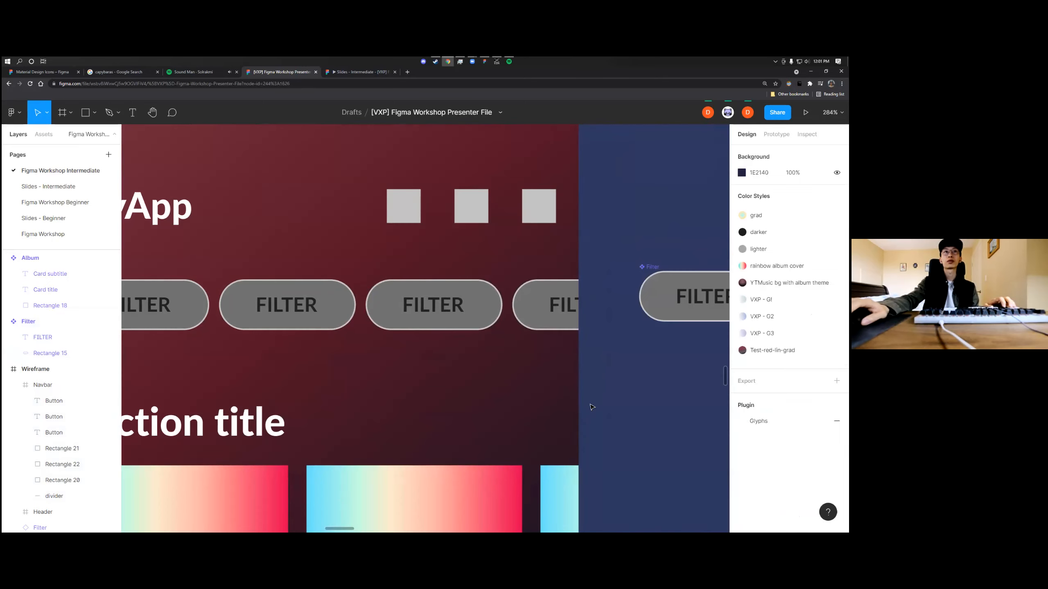
# Remove the grey fill from the Filter component's background rectangle
pyautogui.click(646, 269)
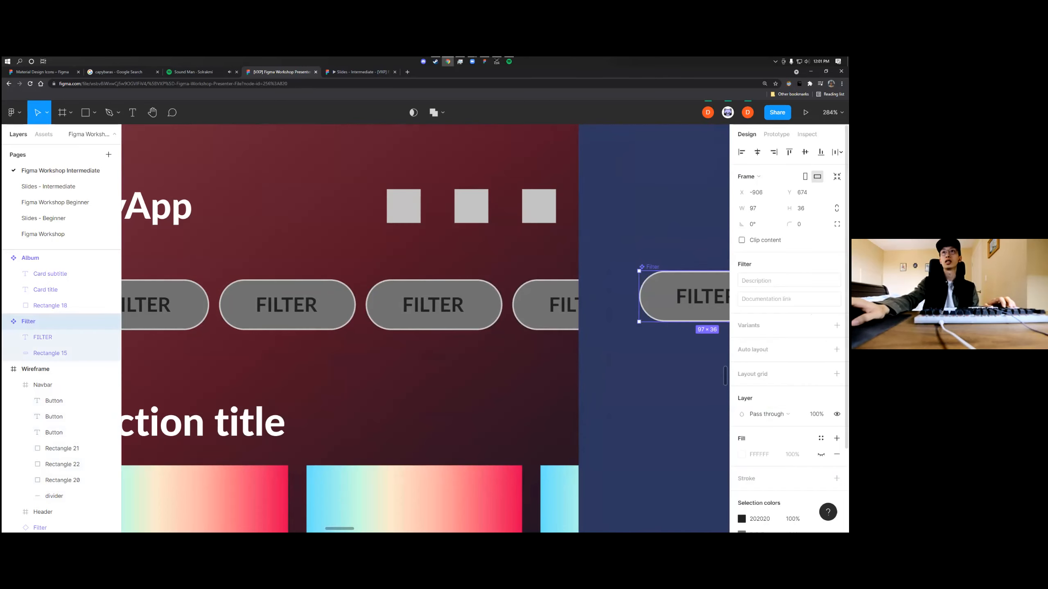
pyautogui.doubleClick(662, 294)
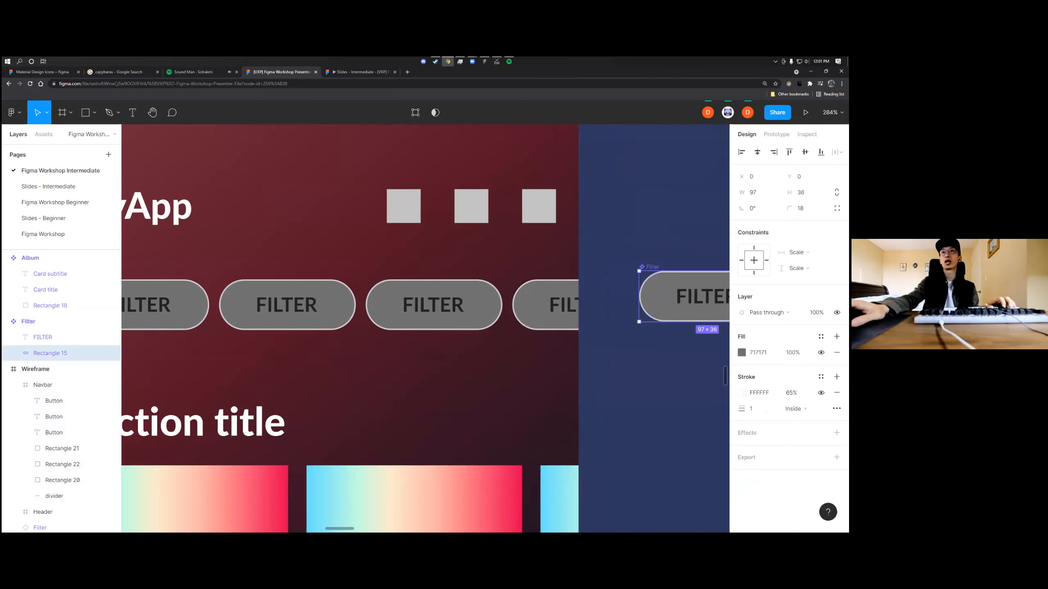
pyautogui.click(837, 352)
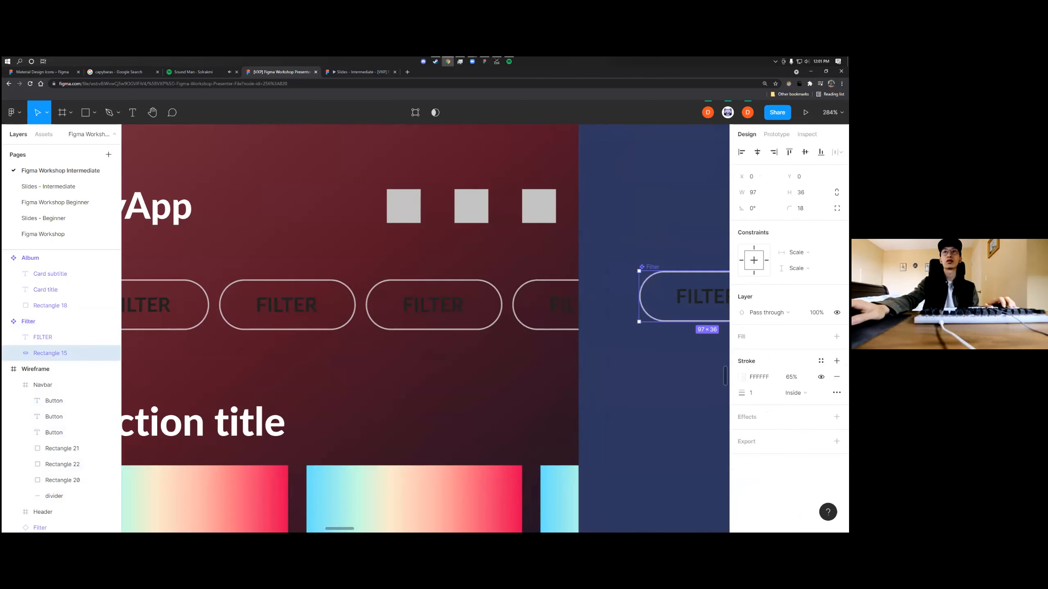
# Change the fill of the Filter component's FILTER text to ECECEC
pyautogui.click(703, 296)
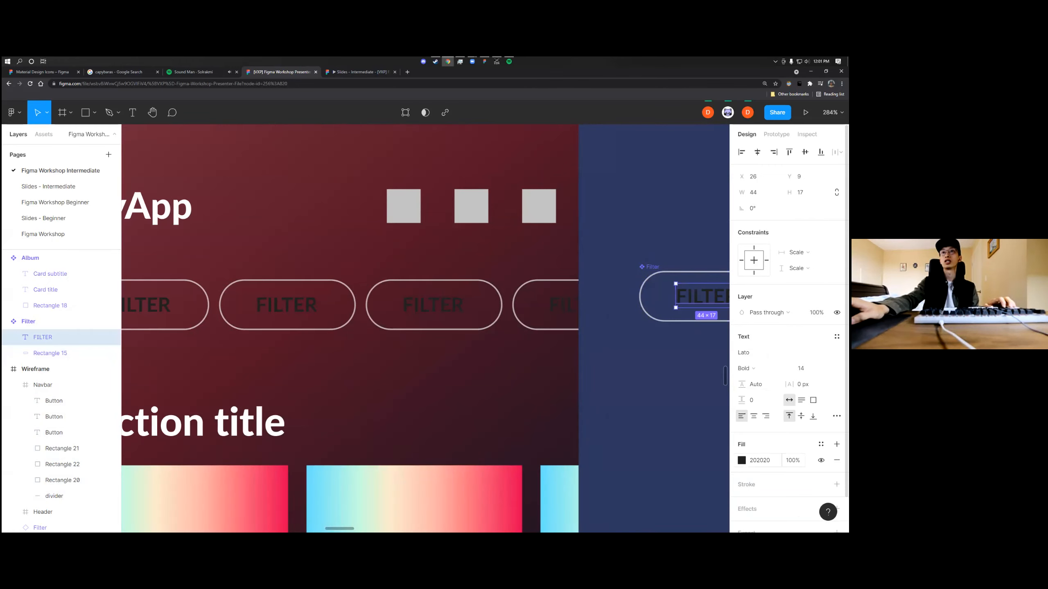
pyautogui.click(742, 460)
pyautogui.moveTo(615, 386); pyautogui.dragTo(590, 299)
pyautogui.click(720, 275)
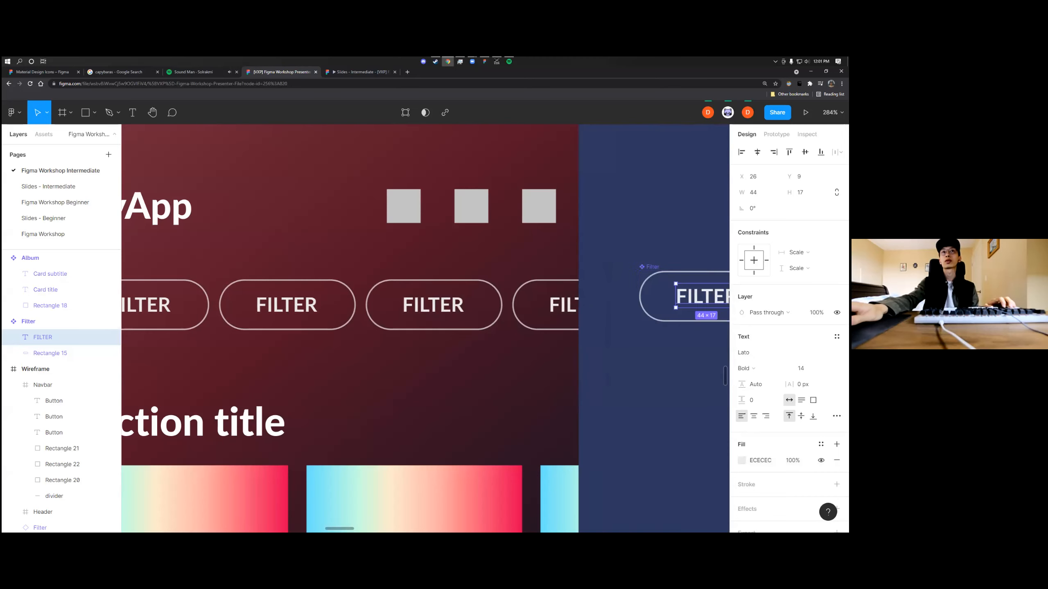
pyautogui.click(614, 325)
# Launch the Material Design Icons plugin and move its window clear of the Wireframe's header
pyautogui.scroll(-4, 606, 337)
pyautogui.scroll(-2, 551, 393)
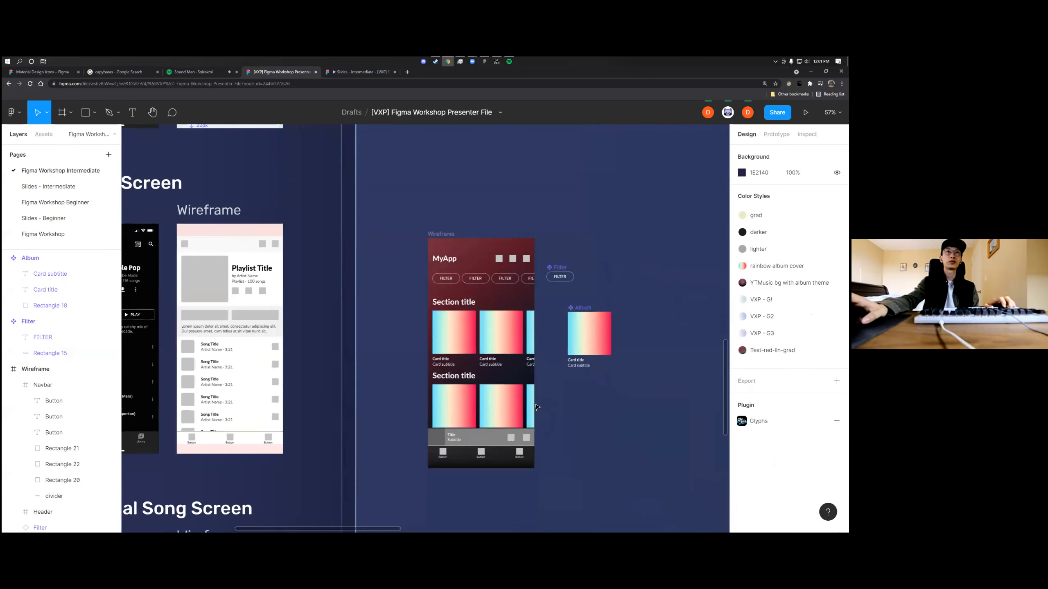
pyautogui.scroll(3, 532, 372)
pyautogui.scroll(4, 487, 314)
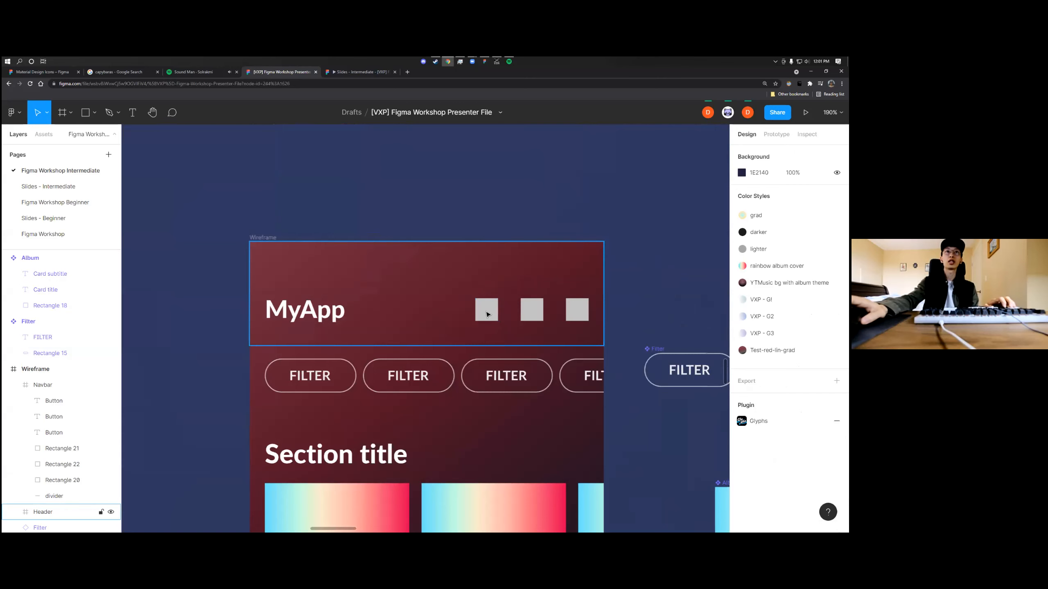
pyautogui.scroll(3, 629, 291)
pyautogui.rightClick(625, 294)
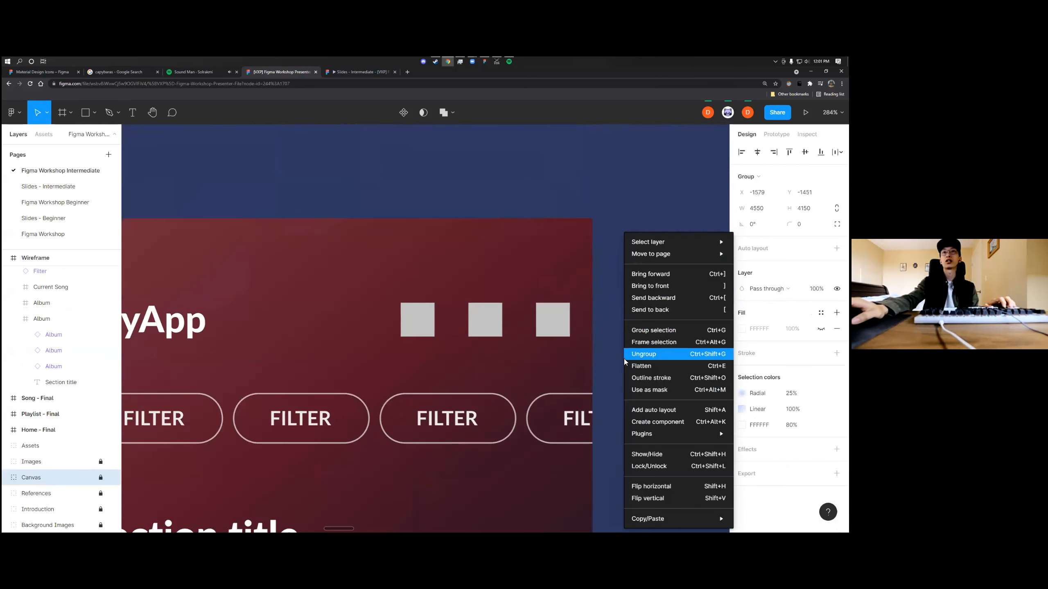
pyautogui.moveTo(660, 434)
pyautogui.moveTo(764, 342)
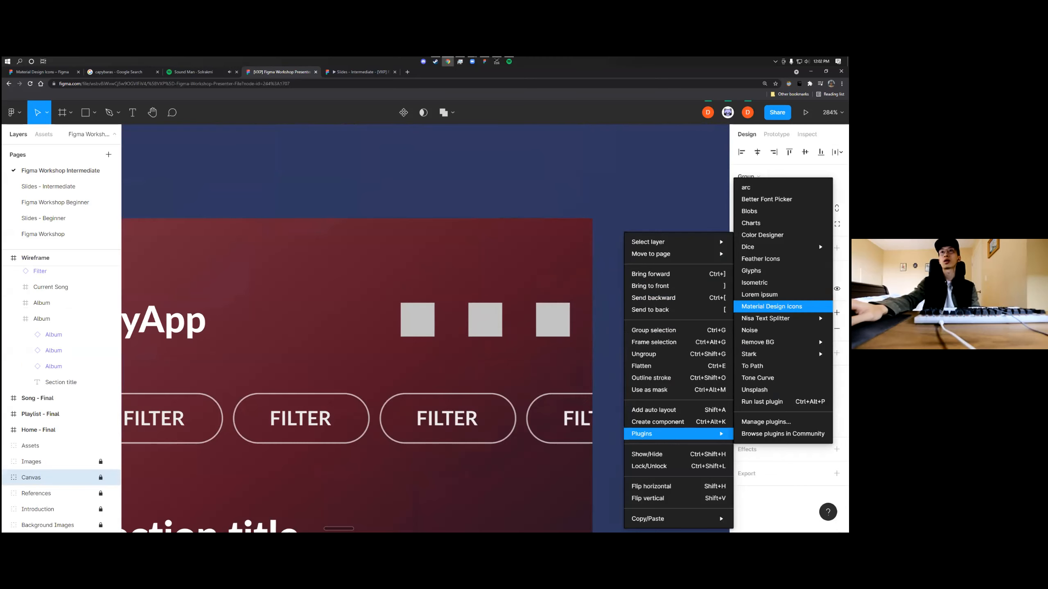
pyautogui.click(768, 306)
pyautogui.scroll(-5, 530, 309)
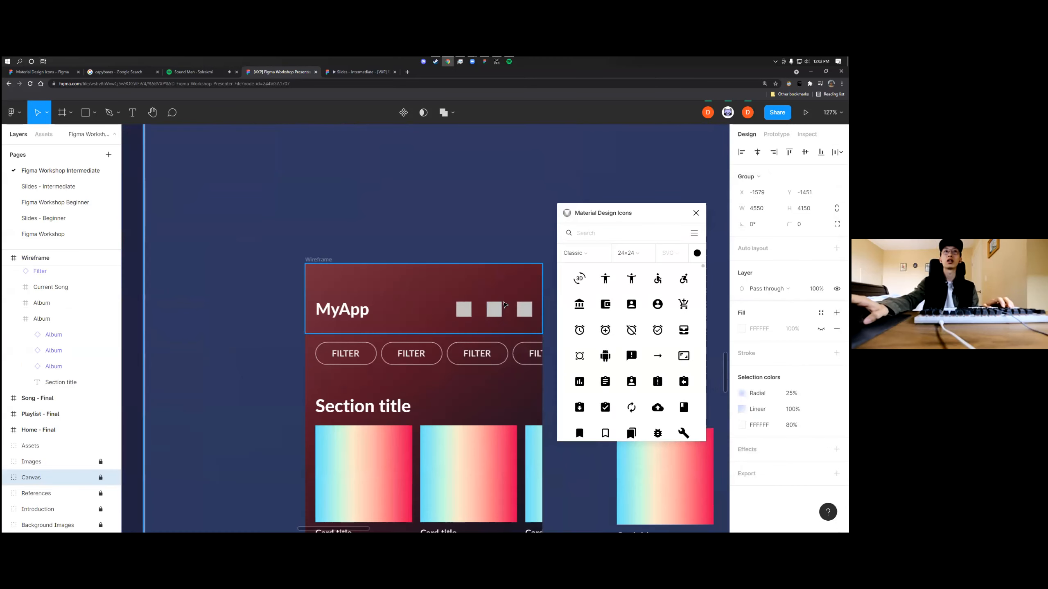
pyautogui.moveTo(611, 212); pyautogui.dragTo(578, 195)
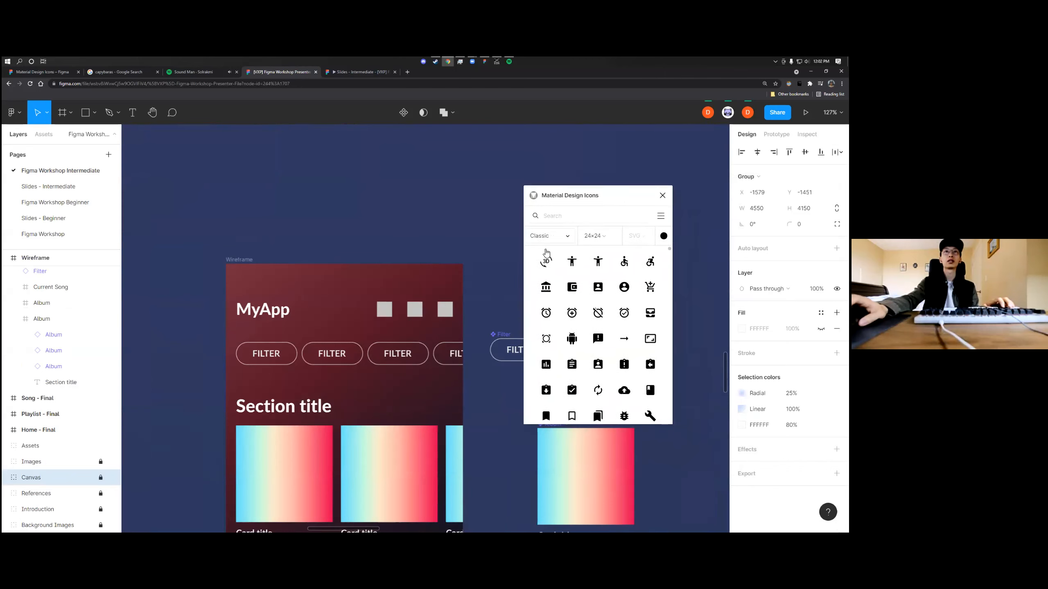
# Examine the header and navigation icons in the Home Screen and Playlist Screen references, and close the Material Design Icons plugin
pyautogui.scroll(-5, 490, 327)
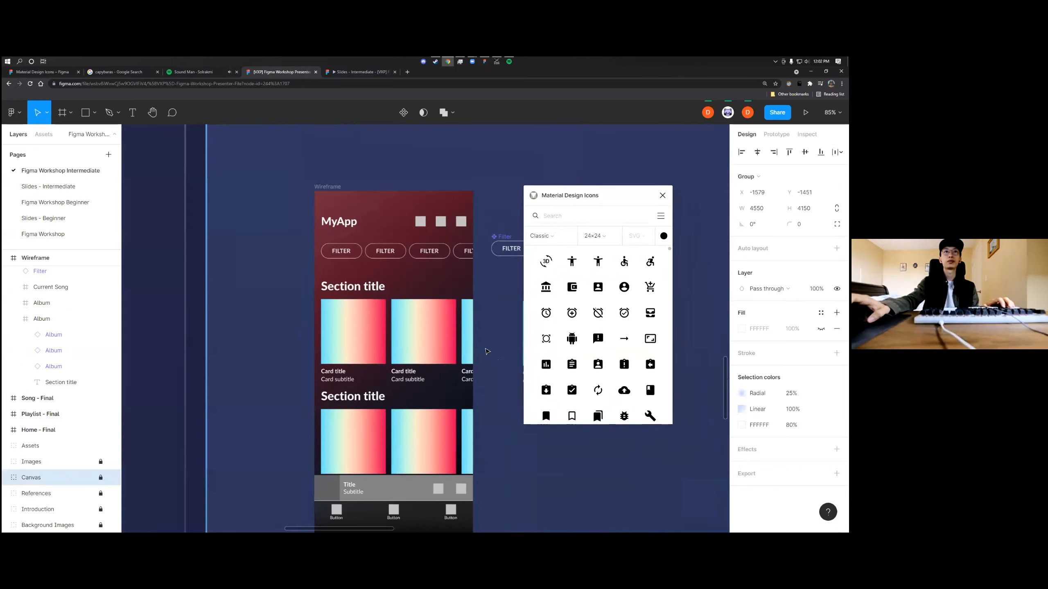
pyautogui.scroll(5, 474, 313)
pyautogui.scroll(-6, 466, 288)
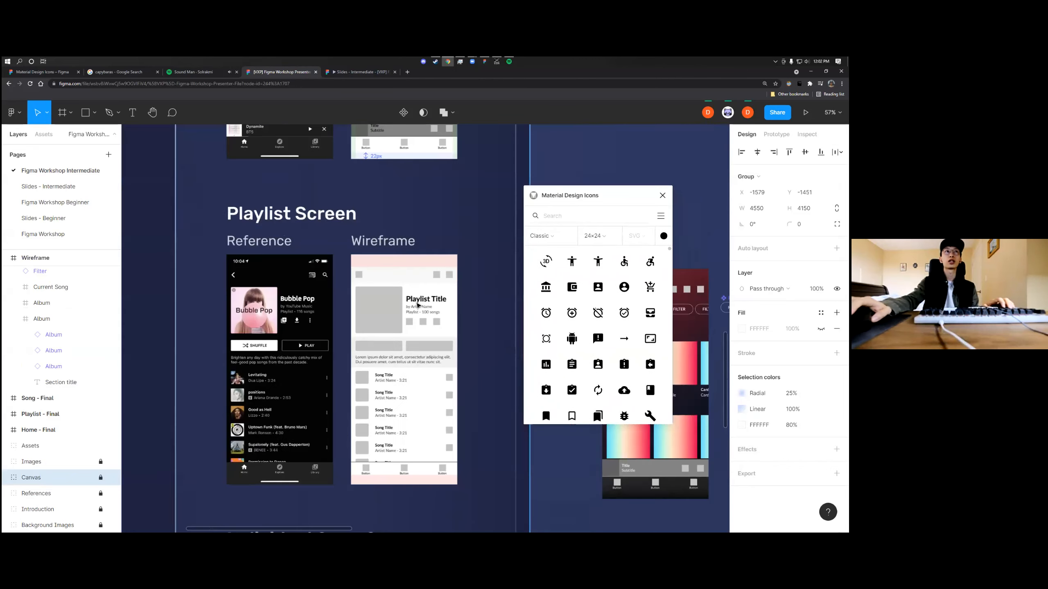
pyautogui.scroll(2, 346, 288)
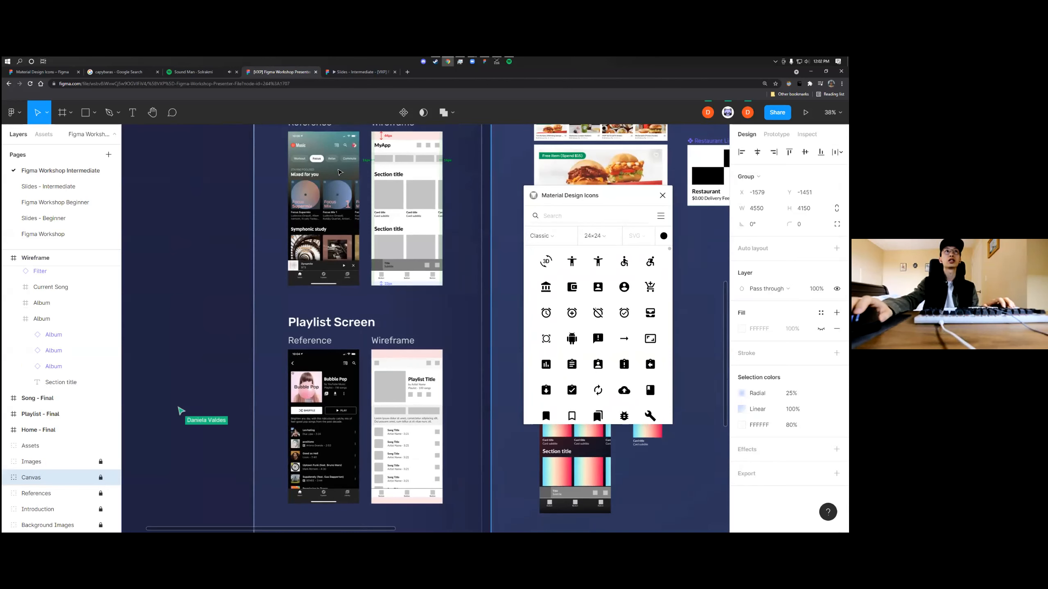
pyautogui.scroll(5, 339, 173)
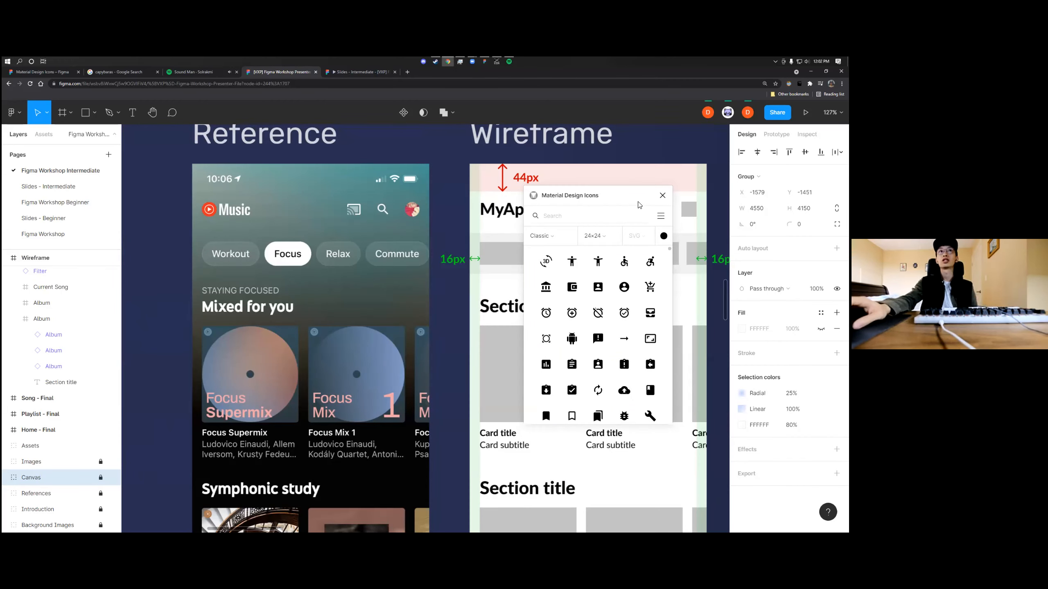
pyautogui.click(663, 196)
# Add a text layer reading ASDFASDF on the empty canvas above the Wireframe
pyautogui.scroll(-5, 648, 309)
pyautogui.hscroll(4, 648, 308)
pyautogui.scroll(-4, 648, 309)
pyautogui.click(636, 314)
pyautogui.scroll(5, 629, 273)
pyautogui.press('t')
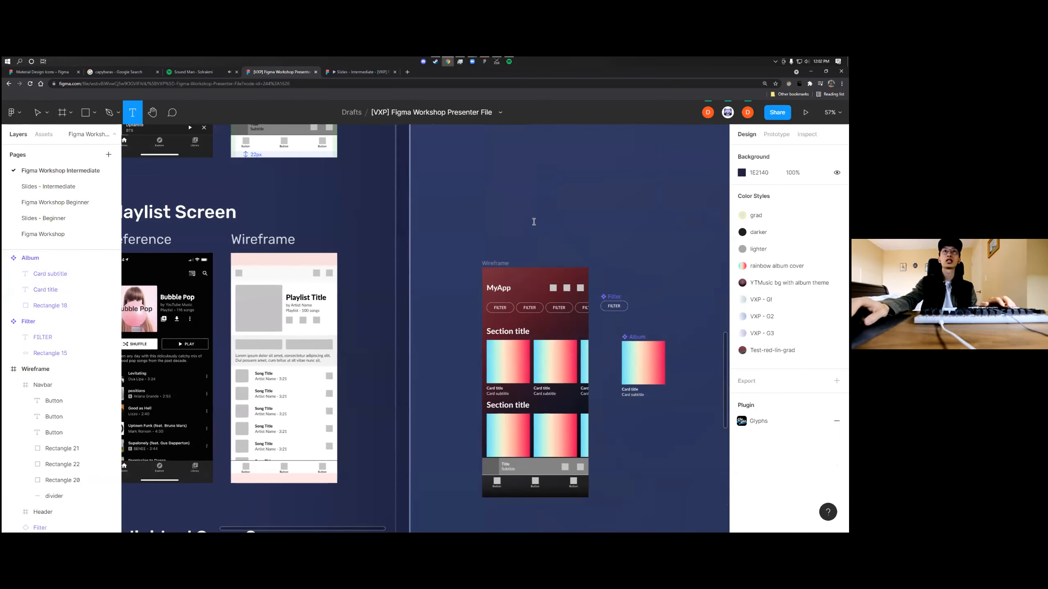
pyautogui.click(533, 223)
pyautogui.write('ASDFASDF')
pyautogui.press('Escape')
pyautogui.scroll(5, 554, 227)
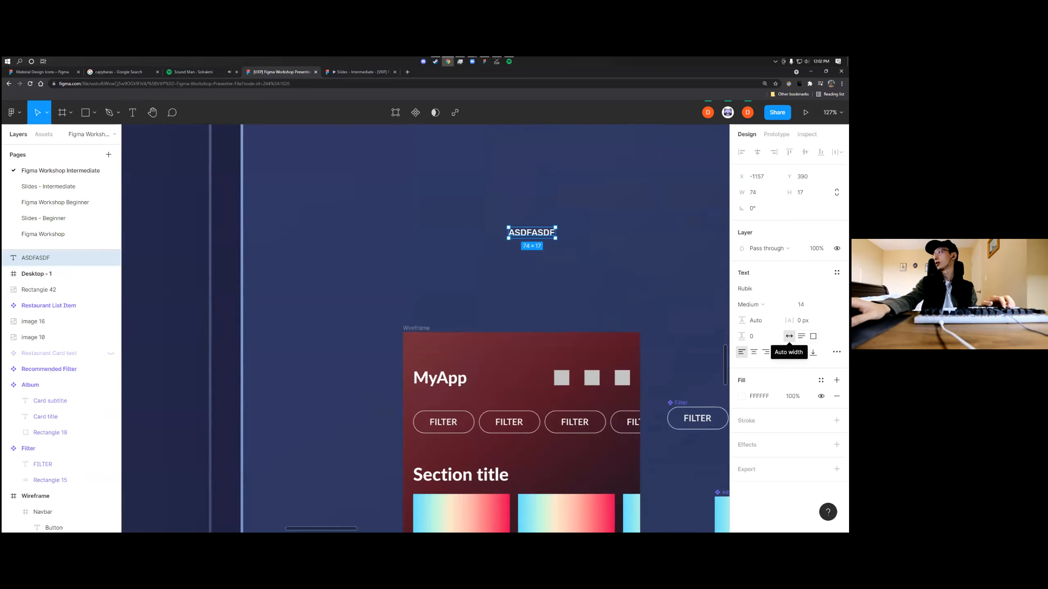
pyautogui.scroll(7, 584, 269)
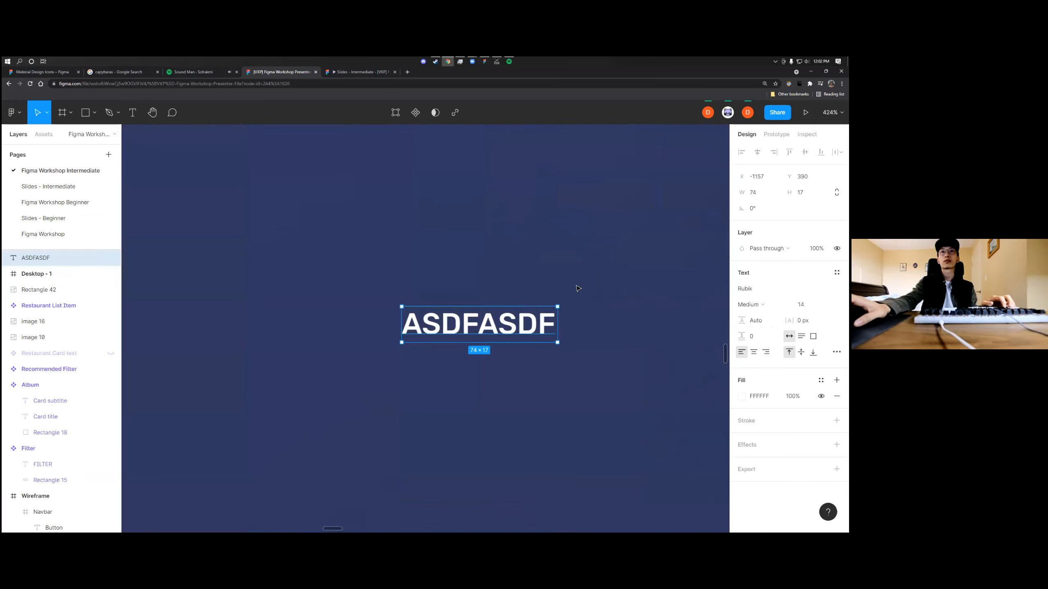
# Draw a rectangle about 86 × 35 over the ASDFASDF text and move it just below the text
pyautogui.click(584, 269)
pyautogui.press('r')
pyautogui.moveTo(577, 274)
pyautogui.mouseDown()
pyautogui.moveTo(430, 344)
pyautogui.moveTo(396, 349)
pyautogui.mouseUp()
pyautogui.moveTo(468, 310); pyautogui.dragTo(449, 383)
# Cut the ASDFASDF text, paste it back and place it on top of the grey rectangle
pyautogui.click(458, 327)
pyautogui.press('Delete')
pyautogui.hotkey('ctrl', 'v')
pyautogui.moveTo(467, 323); pyautogui.dragTo(474, 381)
pyautogui.click(490, 409)
pyautogui.scroll(-2, 505, 386)
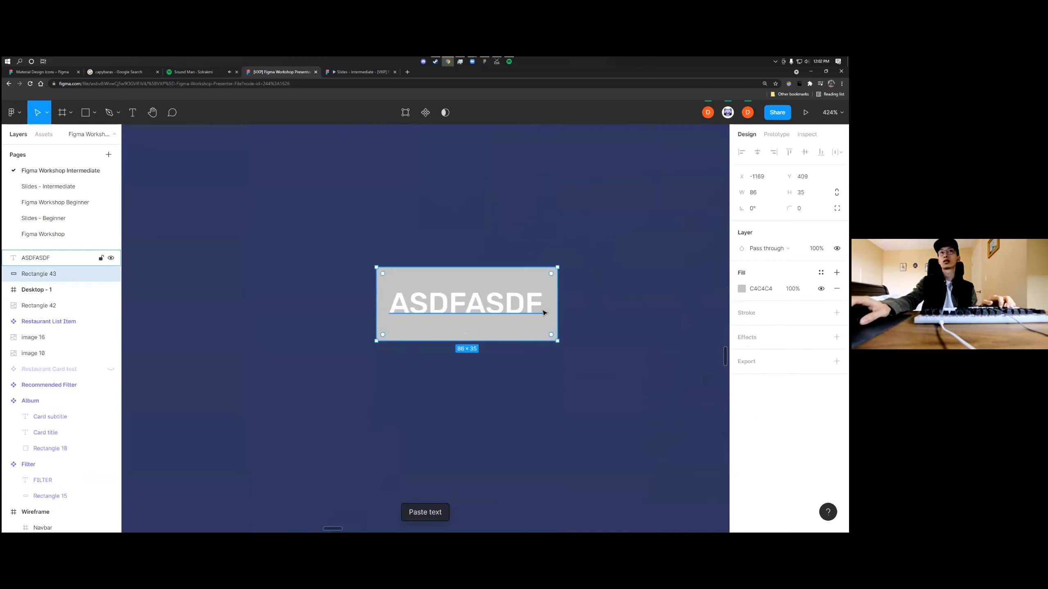
# Review the Wireframe's header and Filter buttons beneath the sample button, and select the ASDFASDF text
pyautogui.keyDown('ctrl'); pyautogui.scroll(-4, 591, 324); pyautogui.keyUp('ctrl')
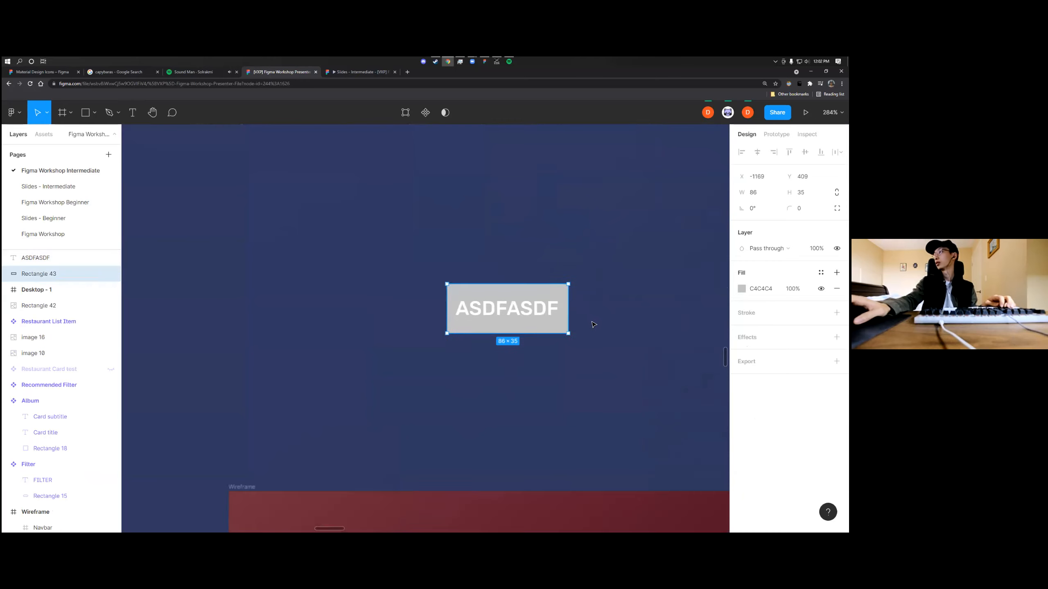
pyautogui.keyDown('ctrl'); pyautogui.scroll(-3, 591, 326); pyautogui.keyUp('ctrl')
pyautogui.scroll(-3, 592, 326)
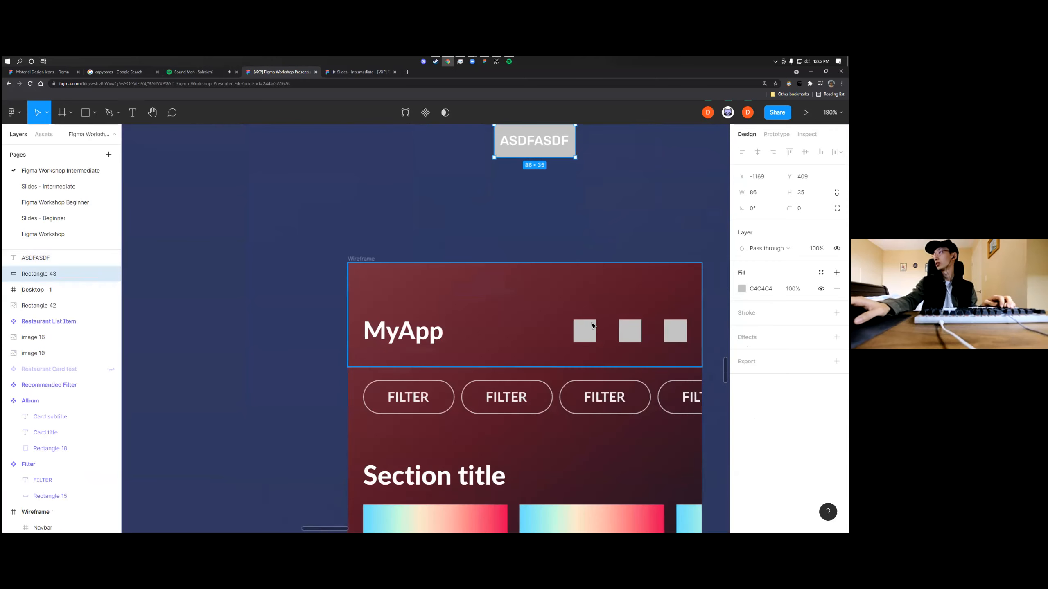
pyautogui.hscroll(3, 591, 326)
pyautogui.keyDown('ctrl'); pyautogui.scroll(-2, 530, 334); pyautogui.keyUp('ctrl')
pyautogui.scroll(-1, 529, 294)
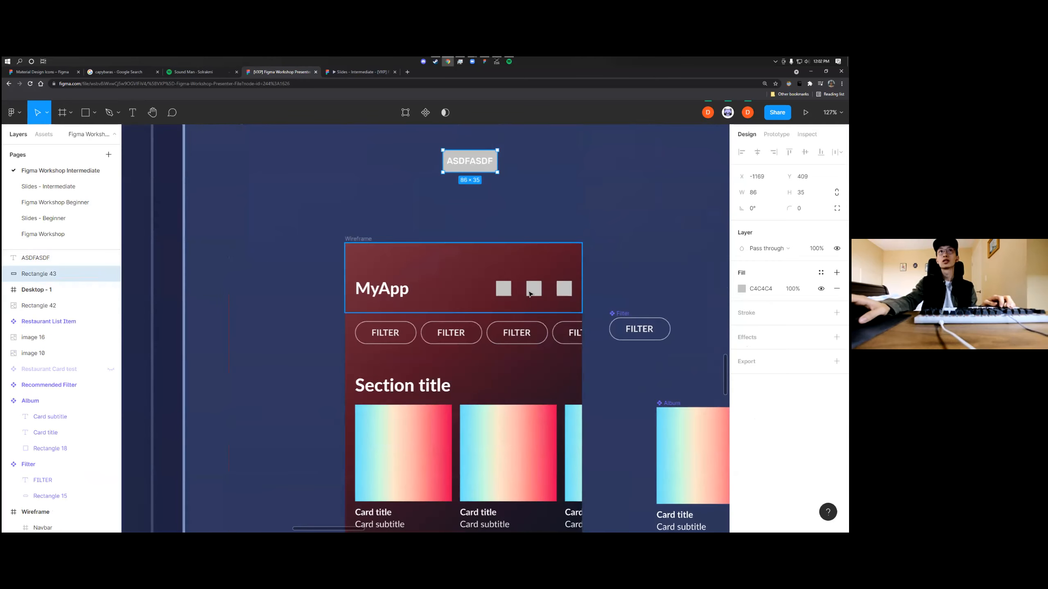
pyautogui.click(469, 165)
pyautogui.scroll(-2, 600, 336)
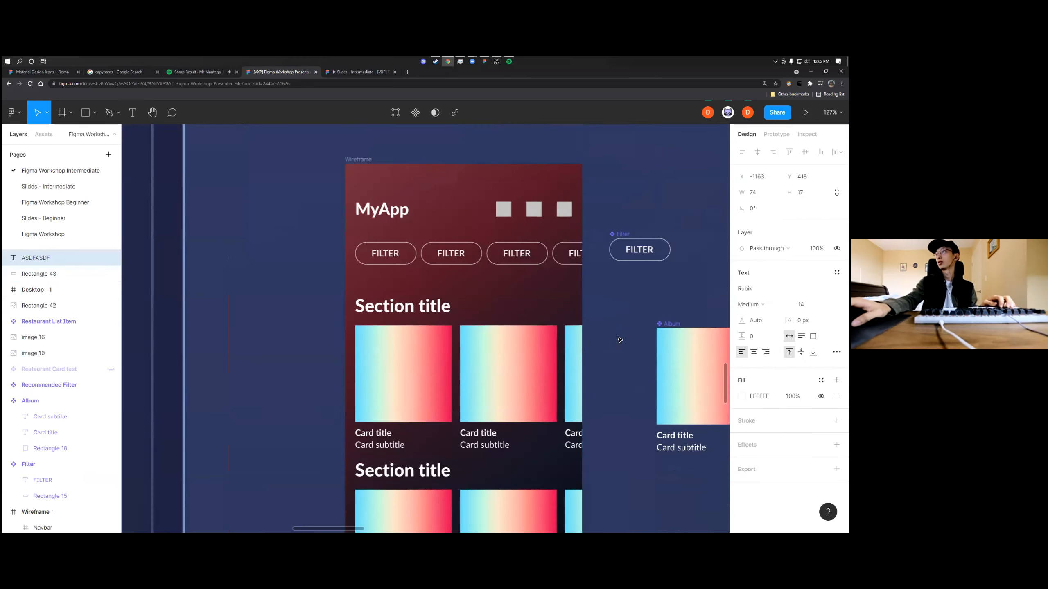
# Stretch the ASDFASDF text box to a width of 194, and return it to auto width
pyautogui.scroll(5, 619, 340)
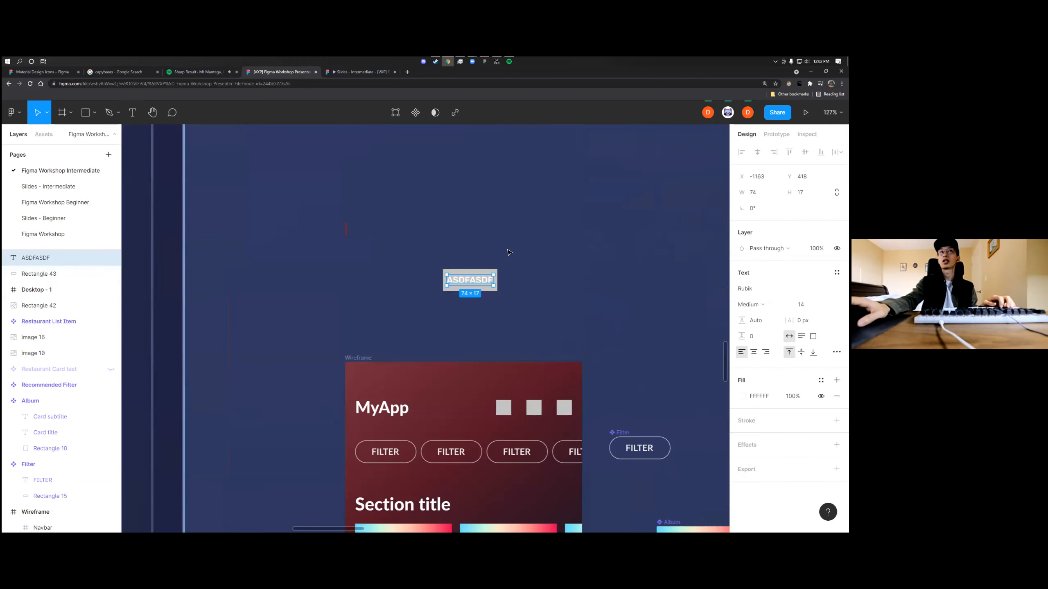
pyautogui.moveTo(497, 279); pyautogui.dragTo(570, 280)
pyautogui.press('Escape')
pyautogui.click(480, 284)
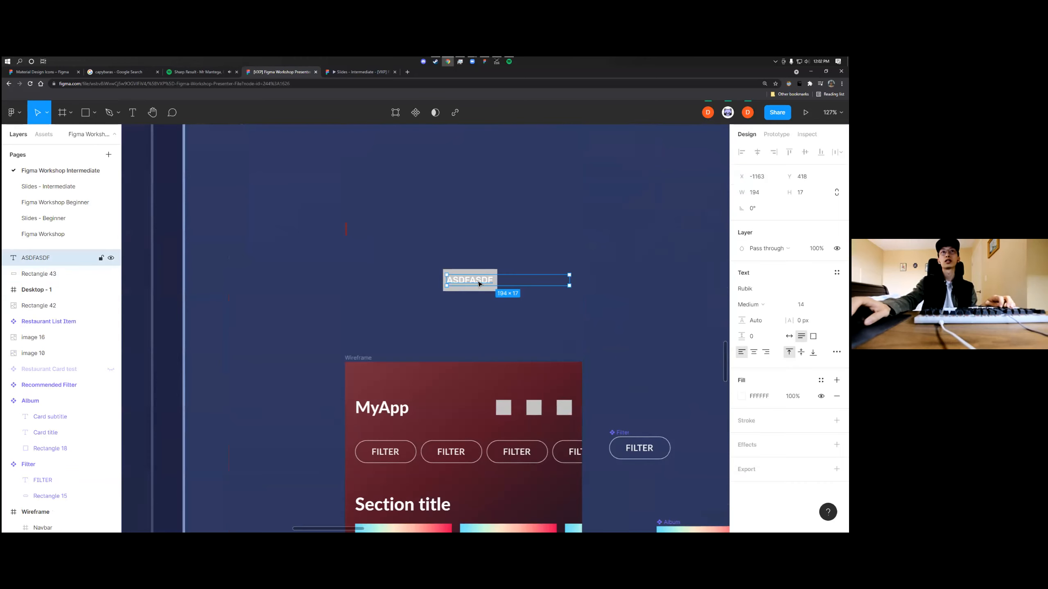
pyautogui.doubleClick(572, 280)
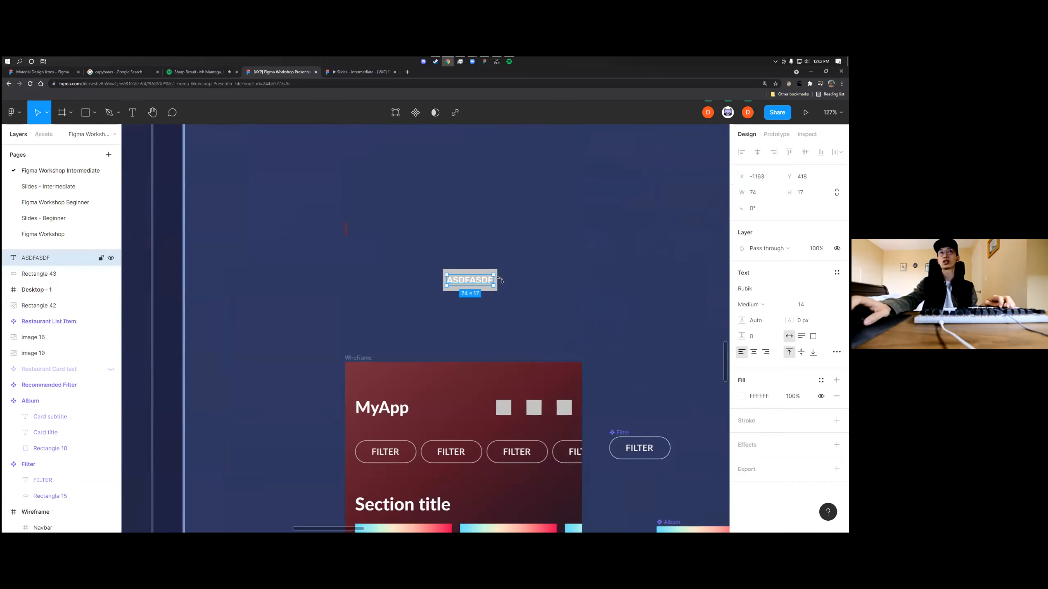
# Run the Material Design Icons plugin on the canvas and search for SEARCH in the Filled style
pyautogui.scroll(-6, 604, 344)
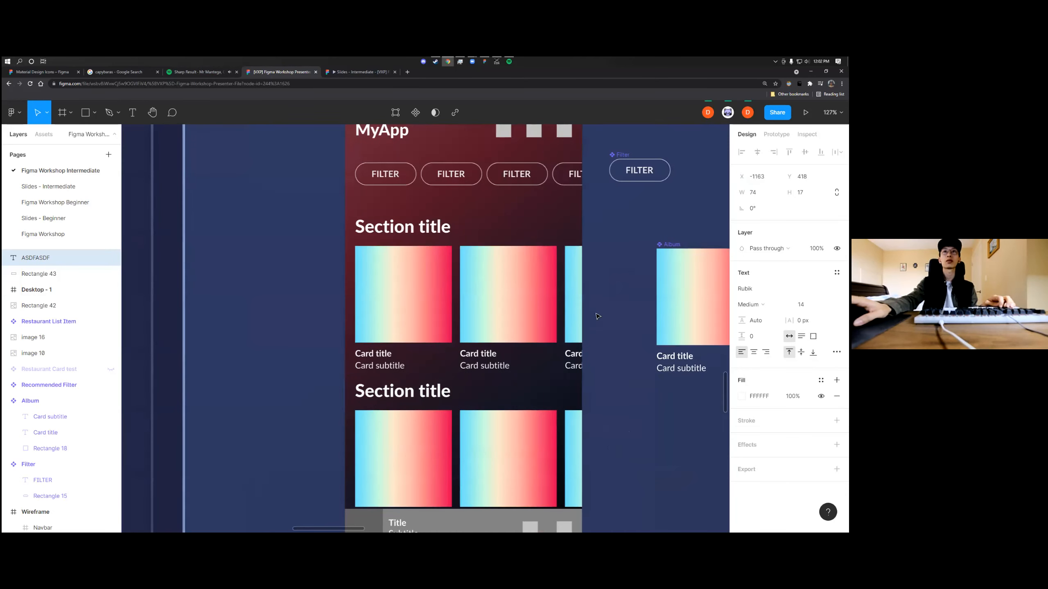
pyautogui.click(604, 344)
pyautogui.scroll(8, 604, 344)
pyautogui.scroll(5, 604, 339)
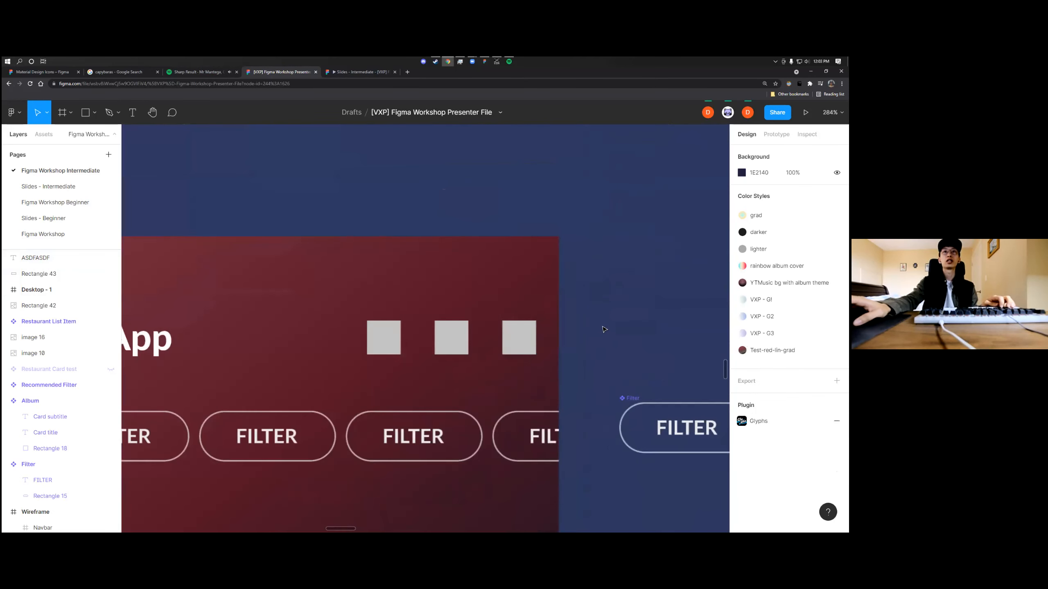
pyautogui.rightClick(603, 331)
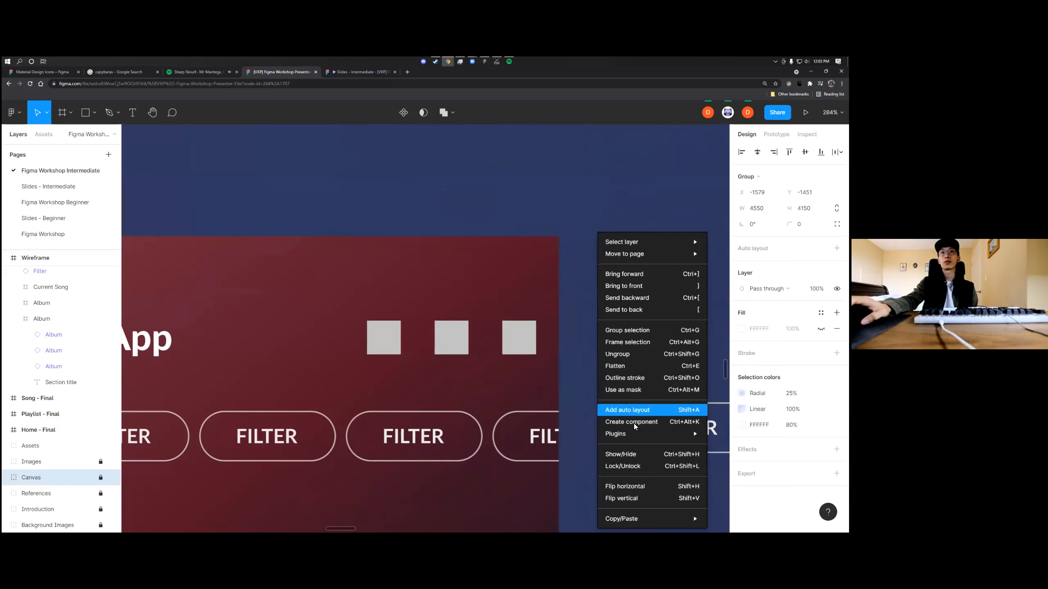
pyautogui.moveTo(653, 430)
pyautogui.click(742, 306)
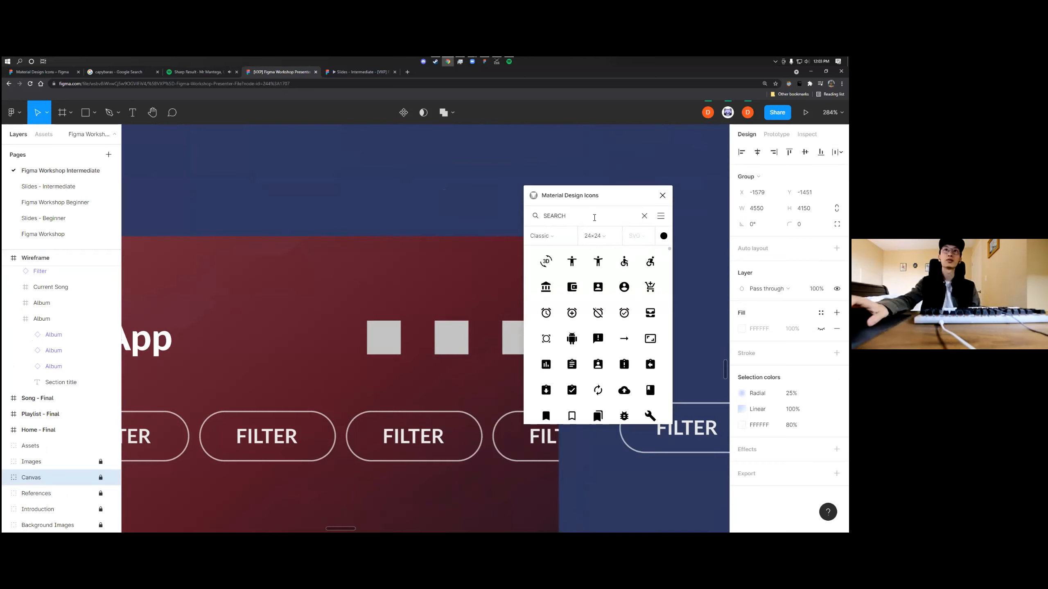
pyautogui.click(553, 240)
pyautogui.click(553, 295)
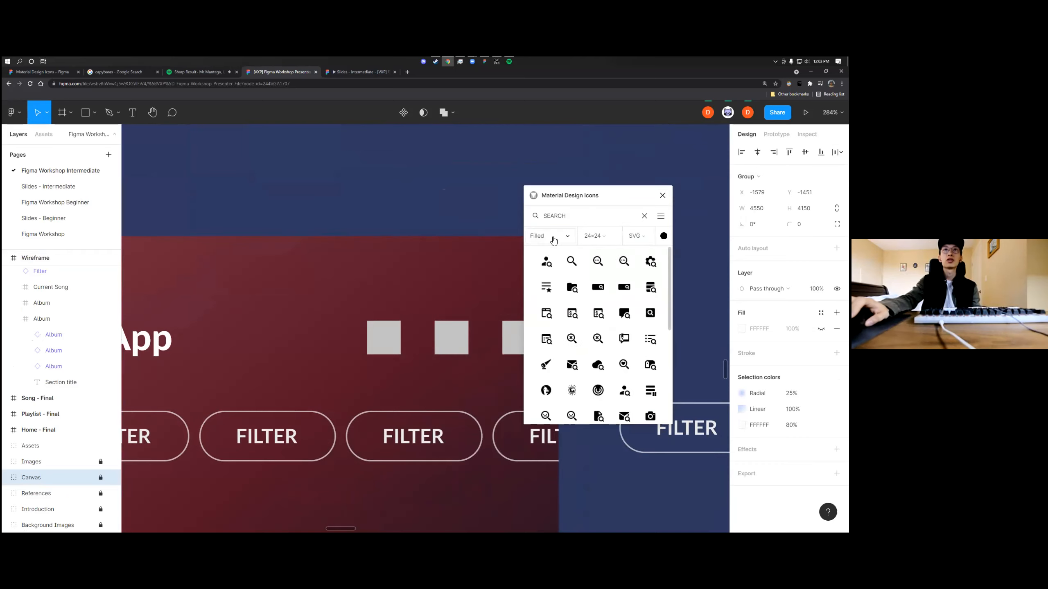
# Try to insert the Filled magnifier icon, dismiss the unlock prompt and close the Material Design Icons plugin
pyautogui.click(571, 262)
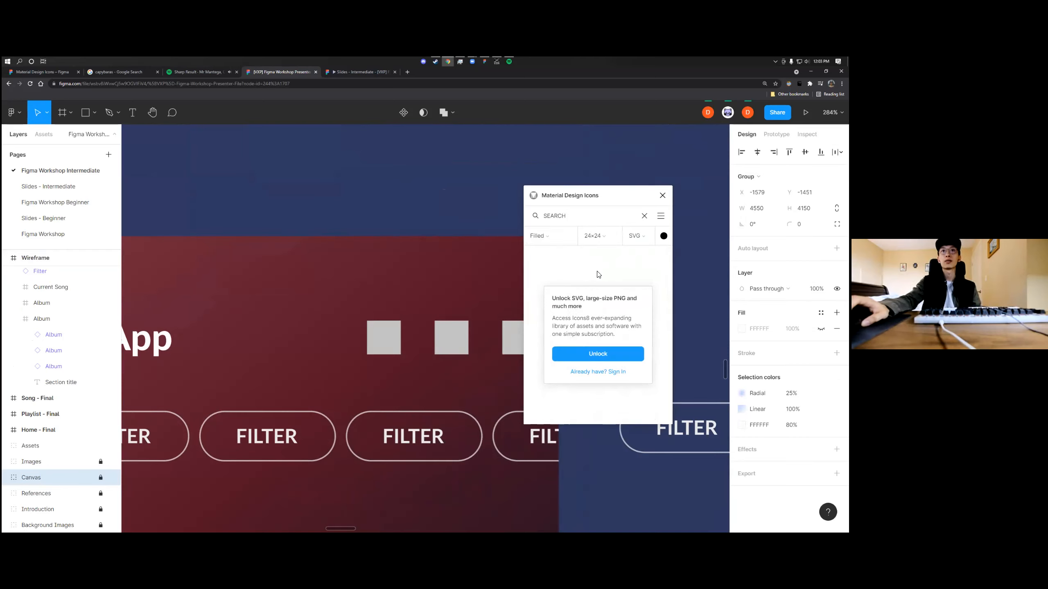
pyautogui.click(617, 277)
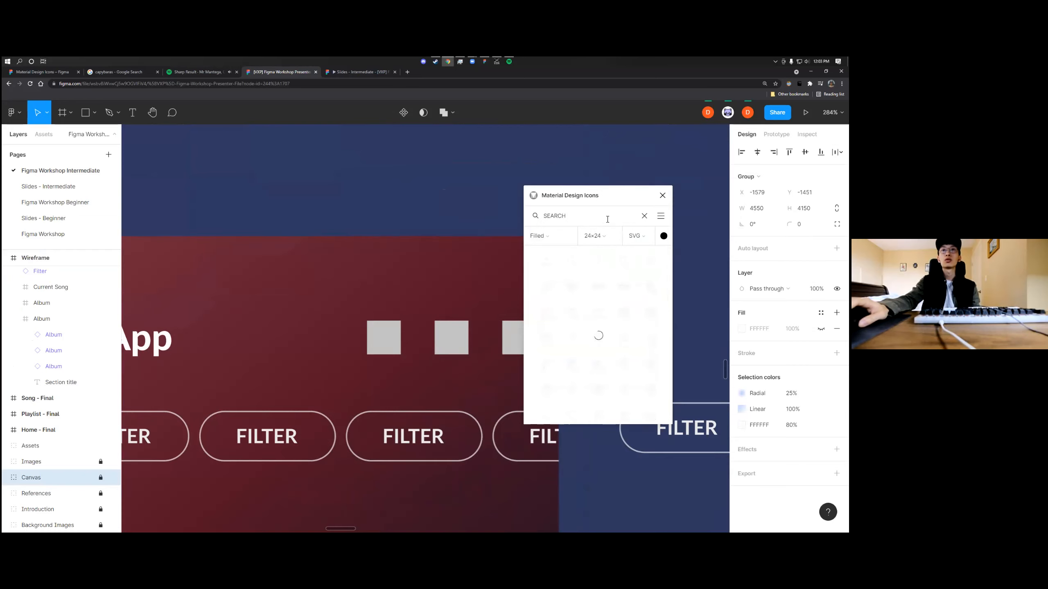
pyautogui.click(662, 196)
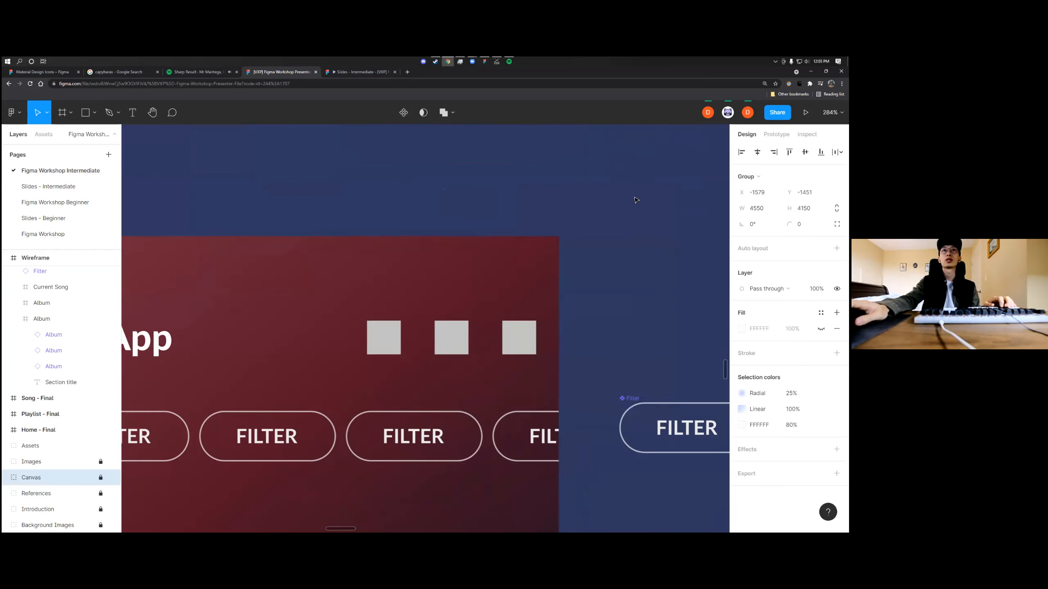
# Run the Material Design Icons plugin again, browse its icons and search for SEARCH
pyautogui.rightClick(610, 193)
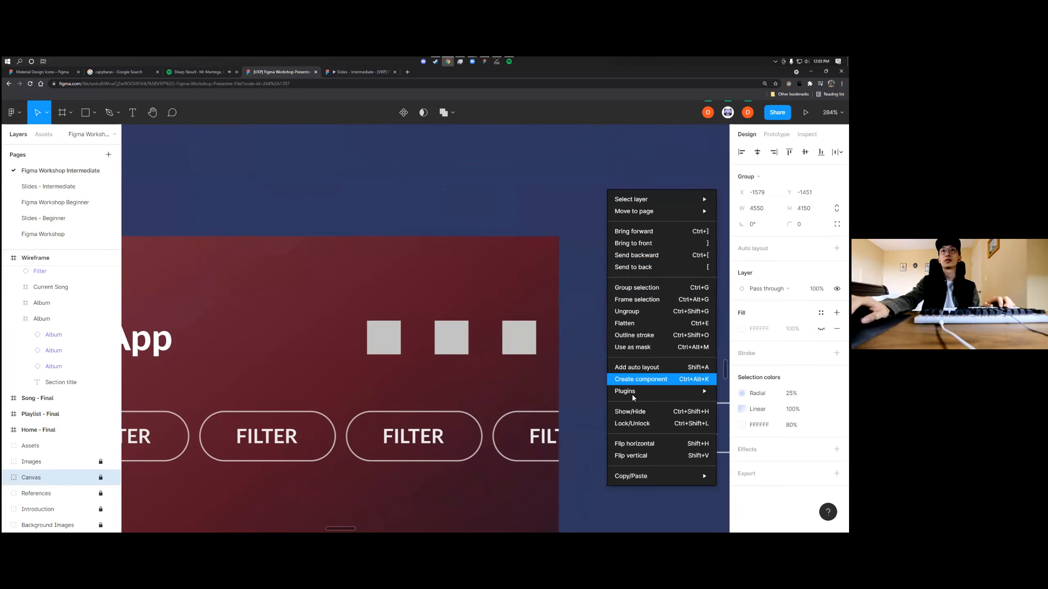
pyautogui.moveTo(632, 395)
pyautogui.click(743, 264)
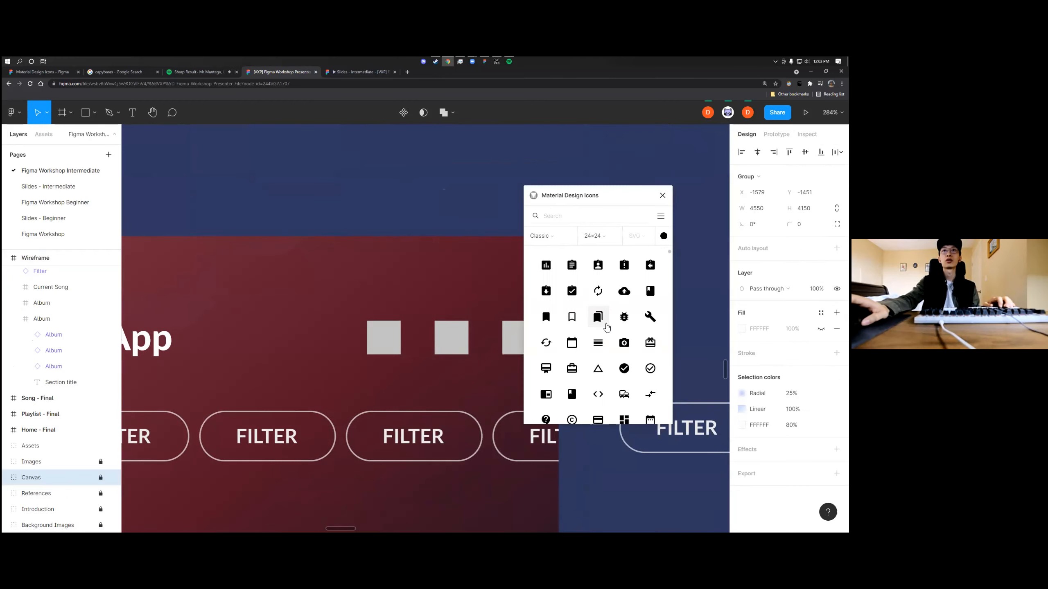
pyautogui.scroll(-20, 611, 334)
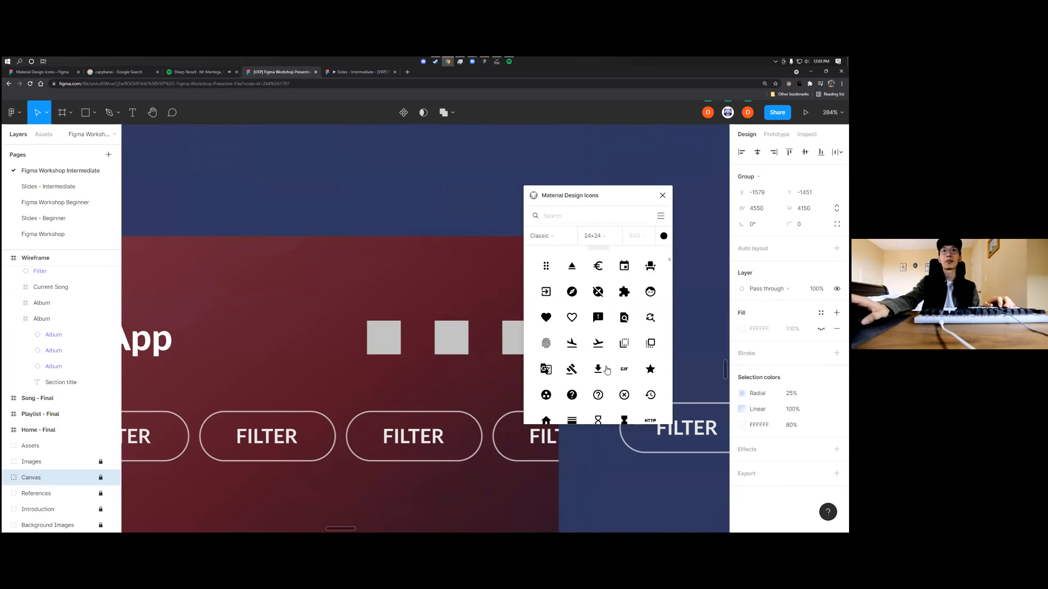
pyautogui.scroll(-1, 626, 354)
pyautogui.click(567, 217)
pyautogui.write('SEARCH')
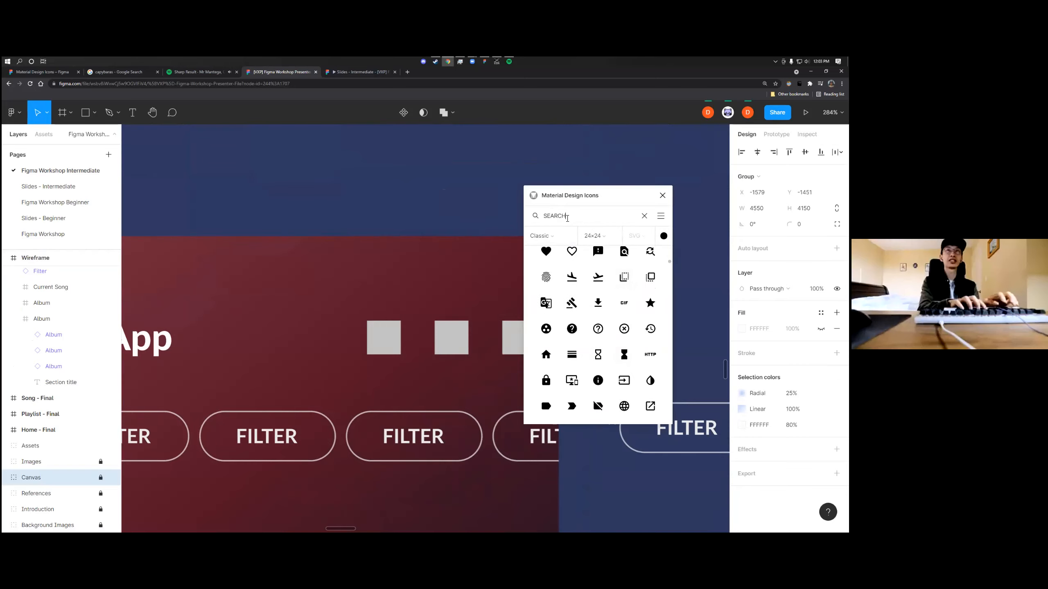
# Switch the icon style to Filled, try to insert the magnifier icon and dismiss the unlock prompt
pyautogui.click(561, 236)
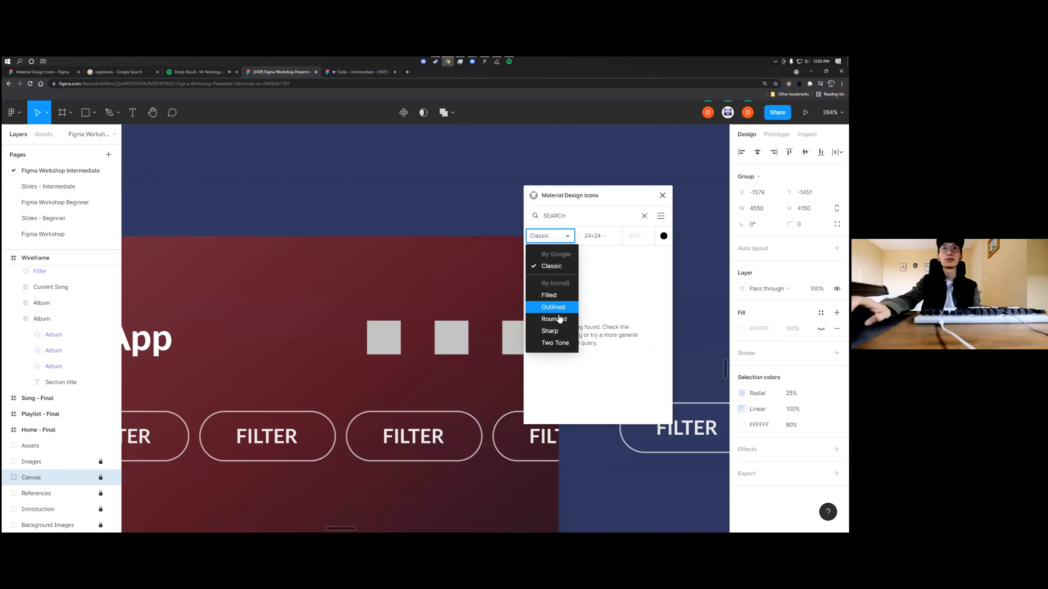
pyautogui.click(549, 295)
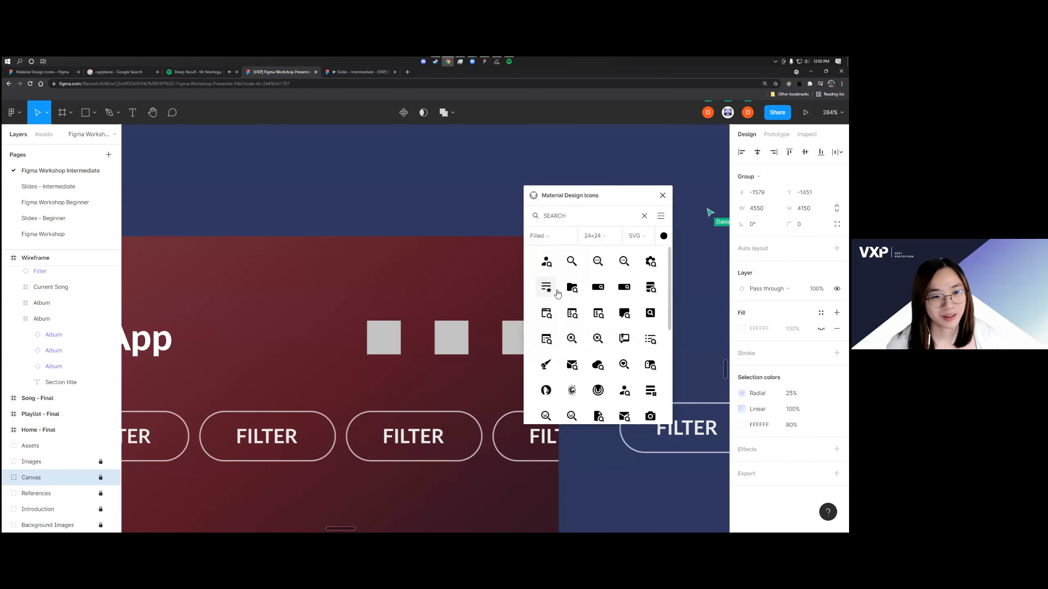
pyautogui.click(572, 263)
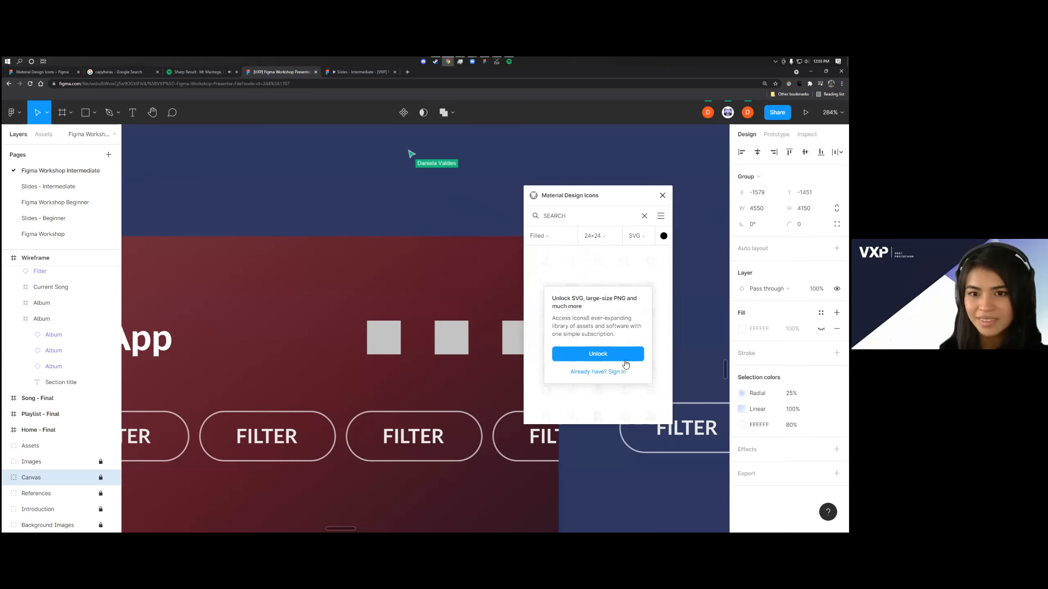
pyautogui.click(602, 271)
# Change the icon search term to lowercase search and try to place the Filled magnifier icon on the canvas
pyautogui.click(573, 220)
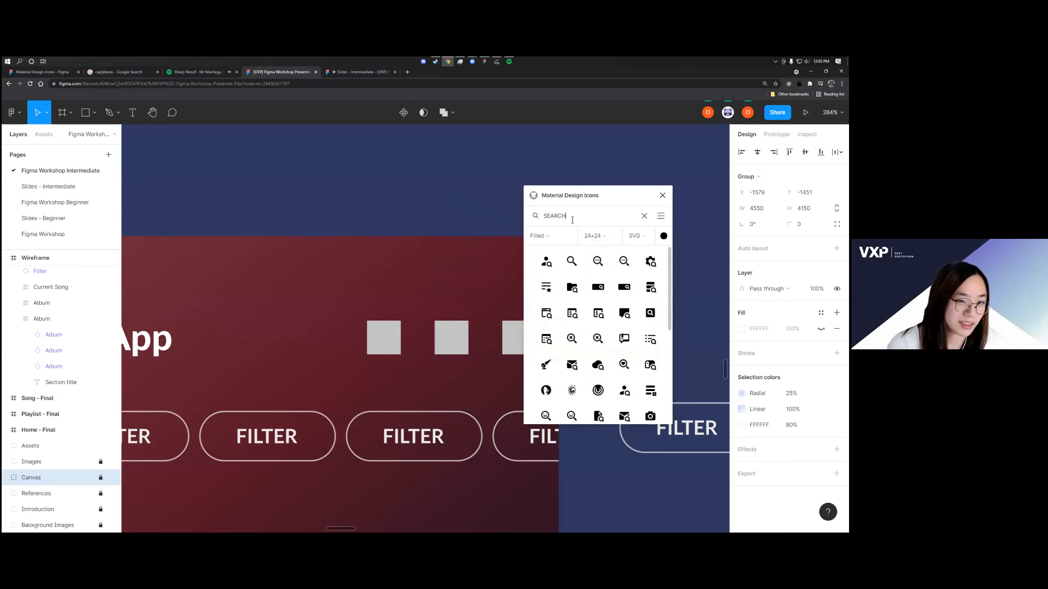
pyautogui.write('rch')
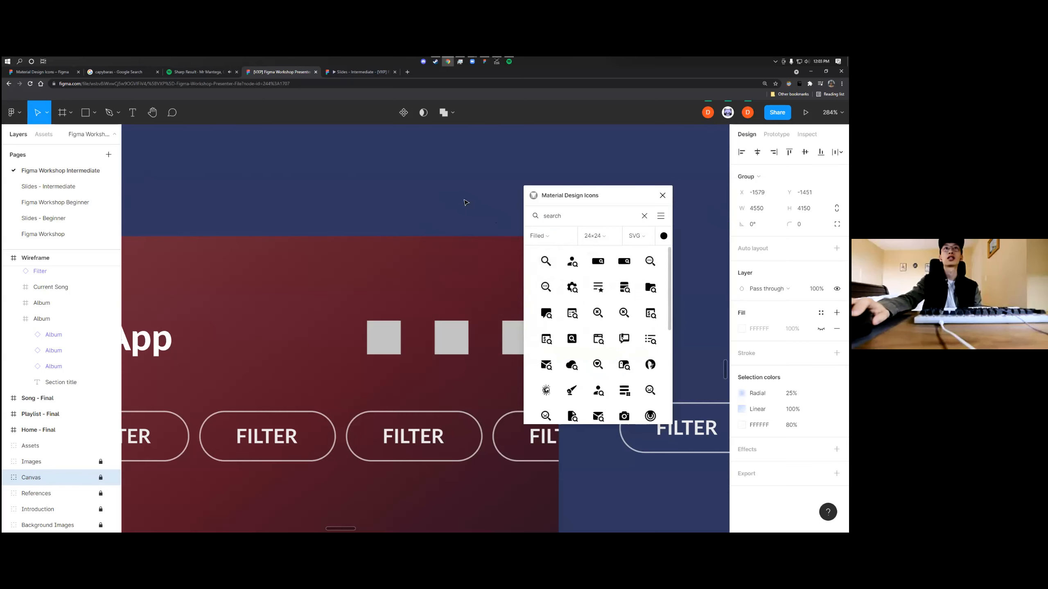
pyautogui.moveTo(545, 262); pyautogui.dragTo(456, 194)
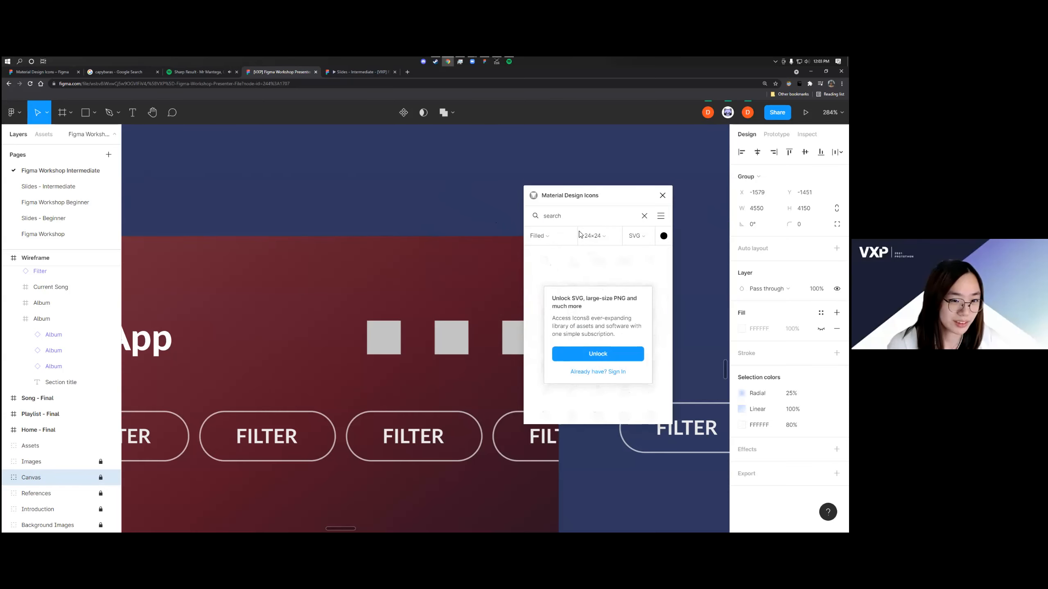
# Switch the icon style to Classic and place the 24×24 magnifier icon on the empty canvas above the Wireframe
pyautogui.click(538, 236)
pyautogui.click(548, 263)
pyautogui.moveTo(548, 263); pyautogui.dragTo(407, 197)
# Move the search icon beside the Wireframe's header, just above the Filter component
pyautogui.scroll(-4, 474, 199)
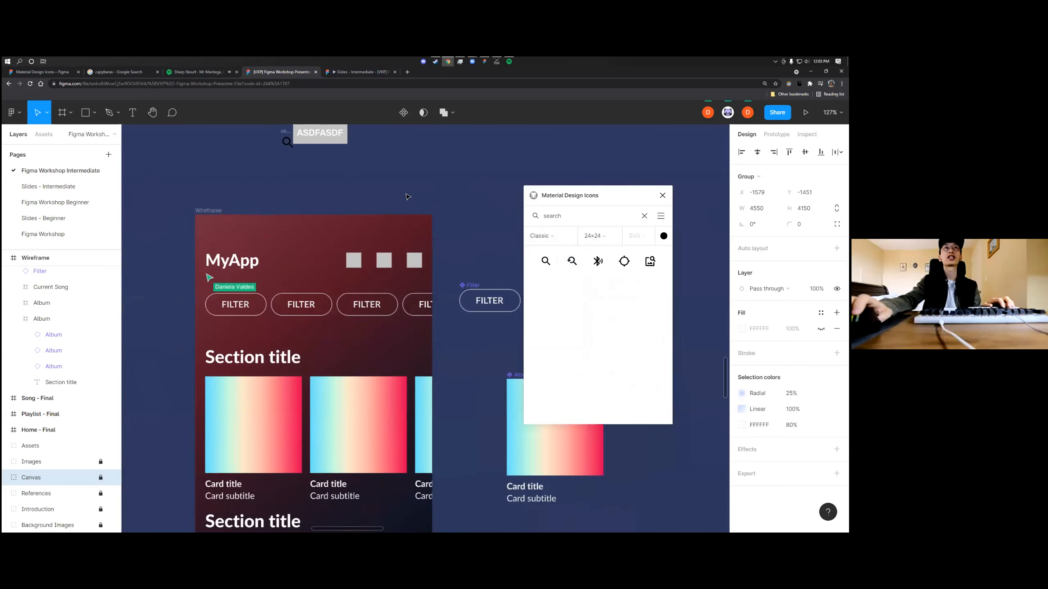
pyautogui.scroll(3, 407, 197)
pyautogui.click(356, 244)
pyautogui.moveTo(288, 261); pyautogui.dragTo(456, 348)
pyautogui.scroll(5, 461, 364)
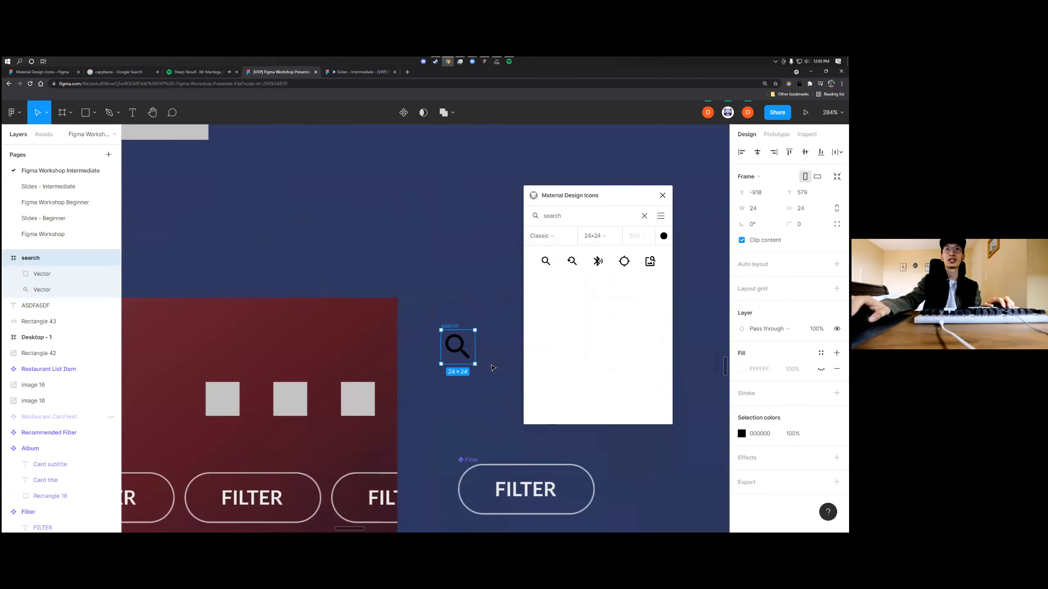
pyautogui.hotkey('ctrl', '+')
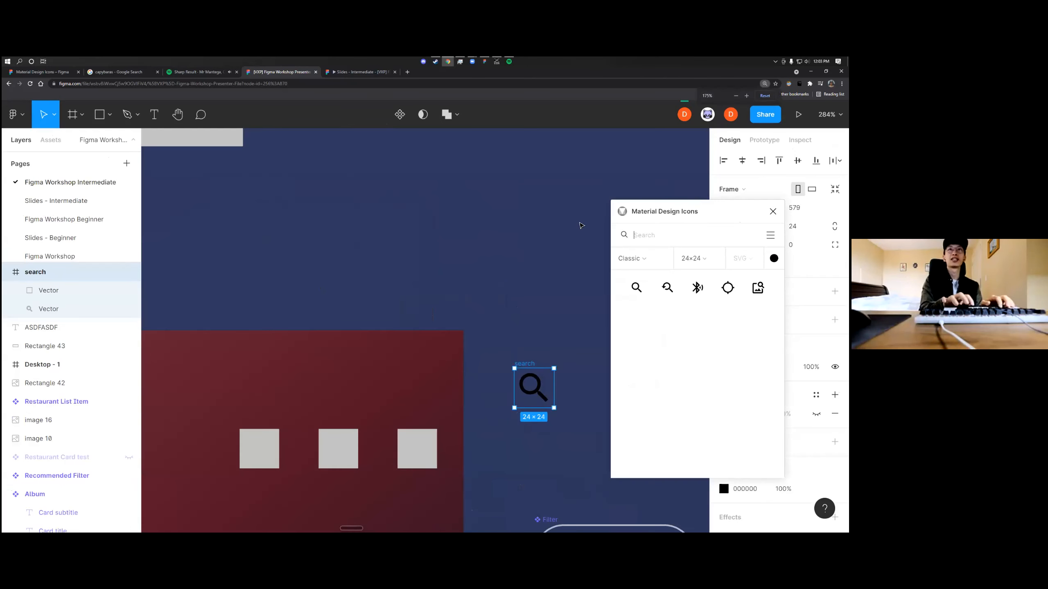
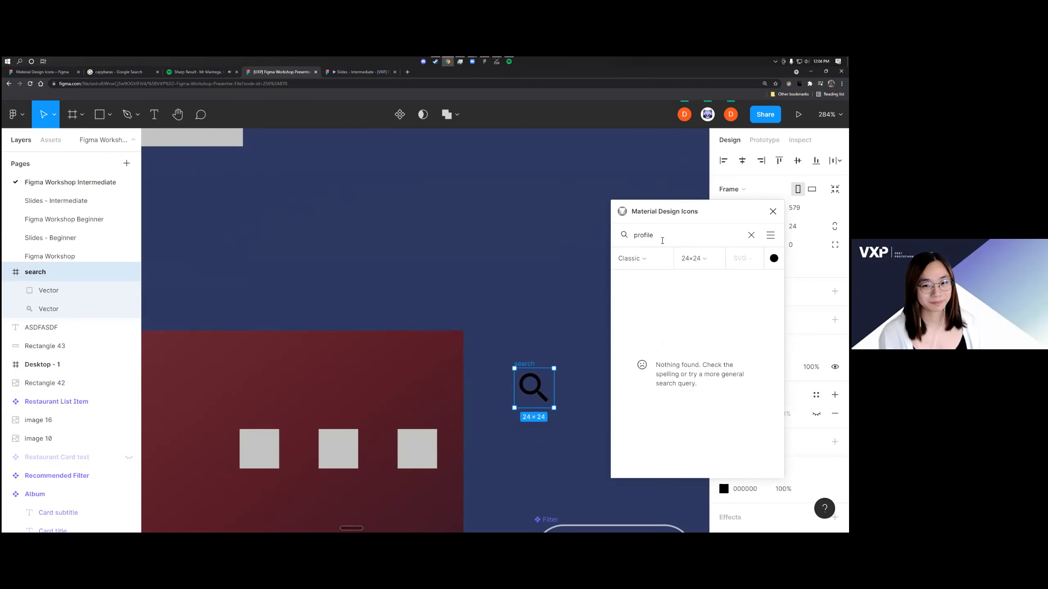
# Search the icons for profile, set the icon style to Filled and try to insert the person icon
pyautogui.write('ile')
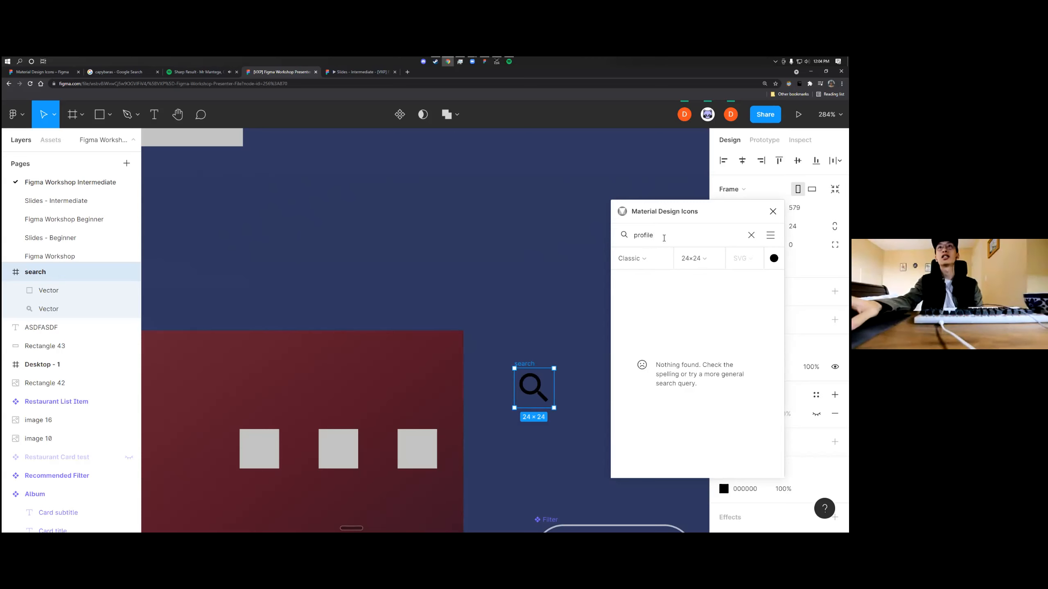
pyautogui.click(644, 255)
pyautogui.click(652, 326)
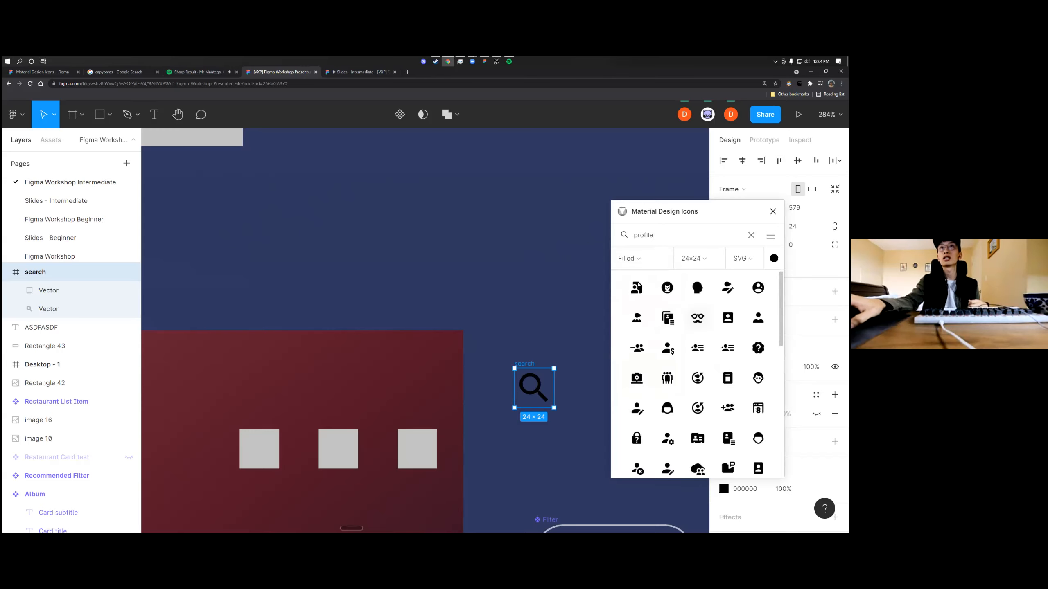
pyautogui.click(758, 317)
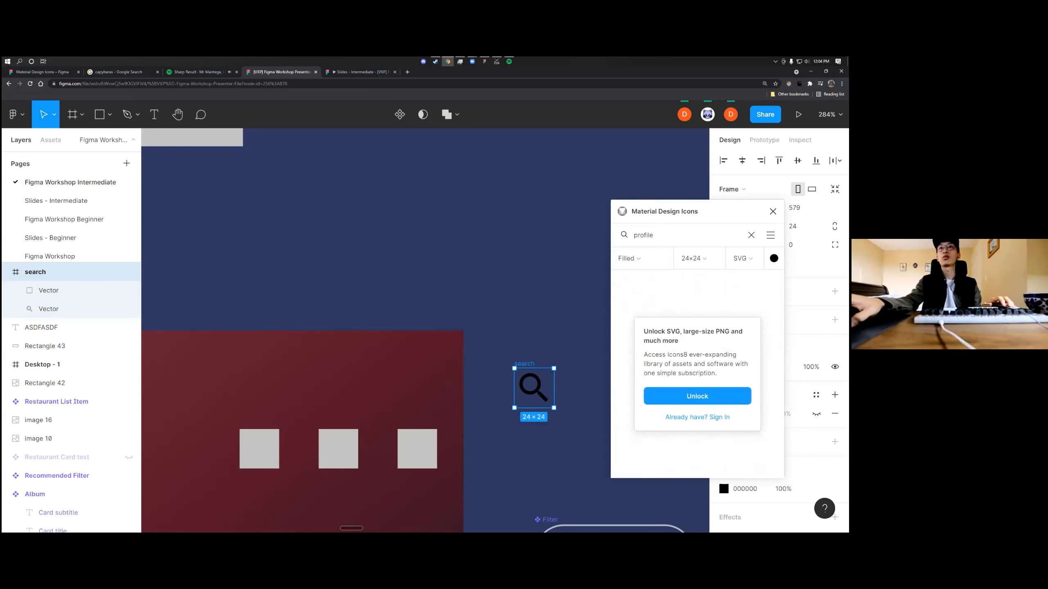
# Clear the icon search, return the style to Classic and close the icon plugin
pyautogui.press('BackSpace')
pyautogui.click(630, 259)
pyautogui.click(637, 290)
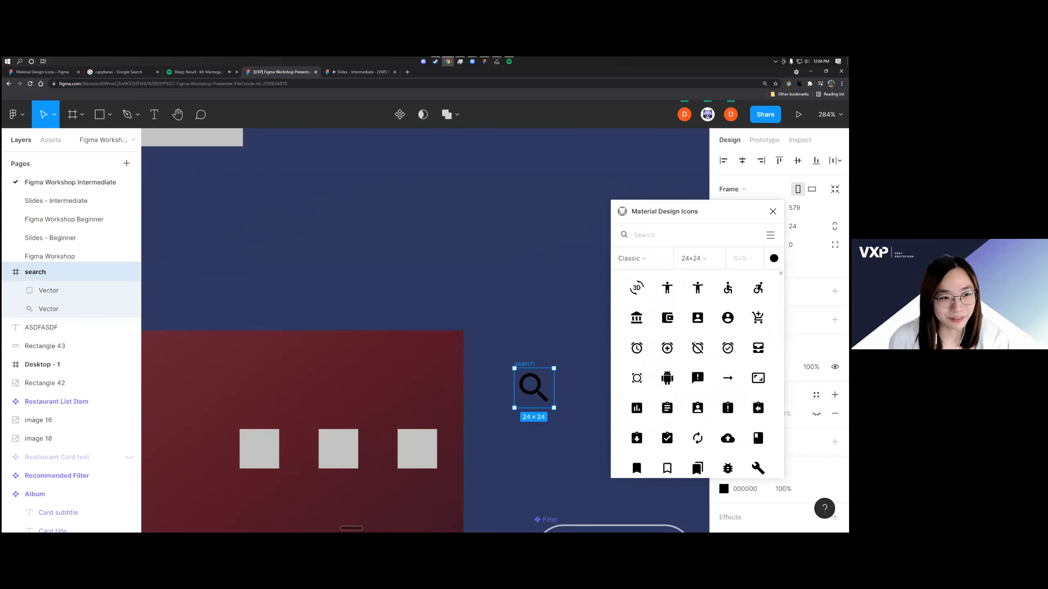
pyautogui.scroll(-5, 697, 347)
pyautogui.click(773, 211)
pyautogui.click(554, 315)
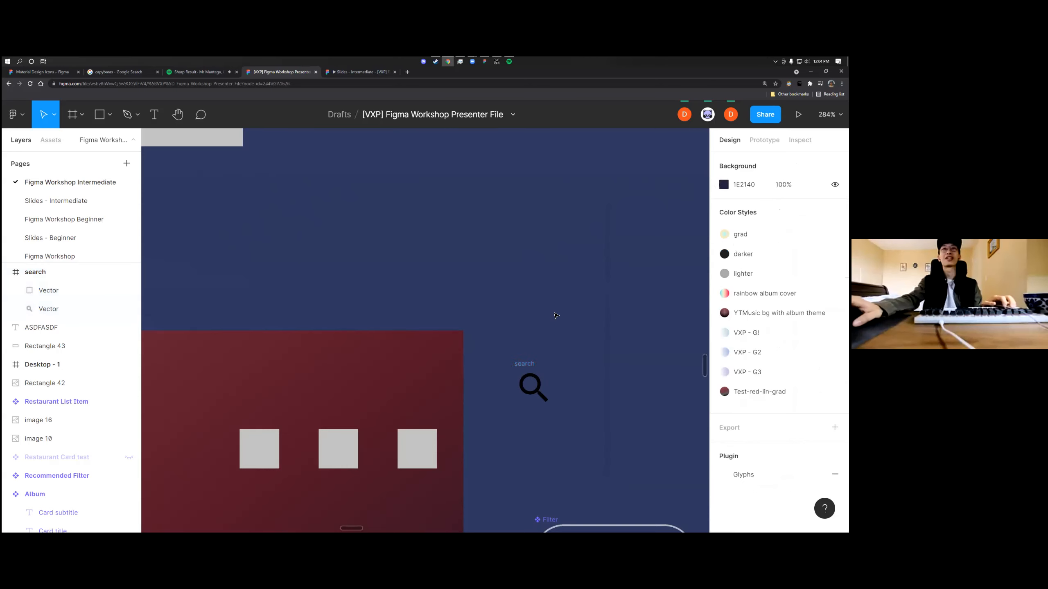
# Reopen the Material Design Icons plugin and insert the Classic 24×24 account circle icon on the canvas above the Wireframe
pyautogui.scroll(3, 552, 335)
pyautogui.press('o')
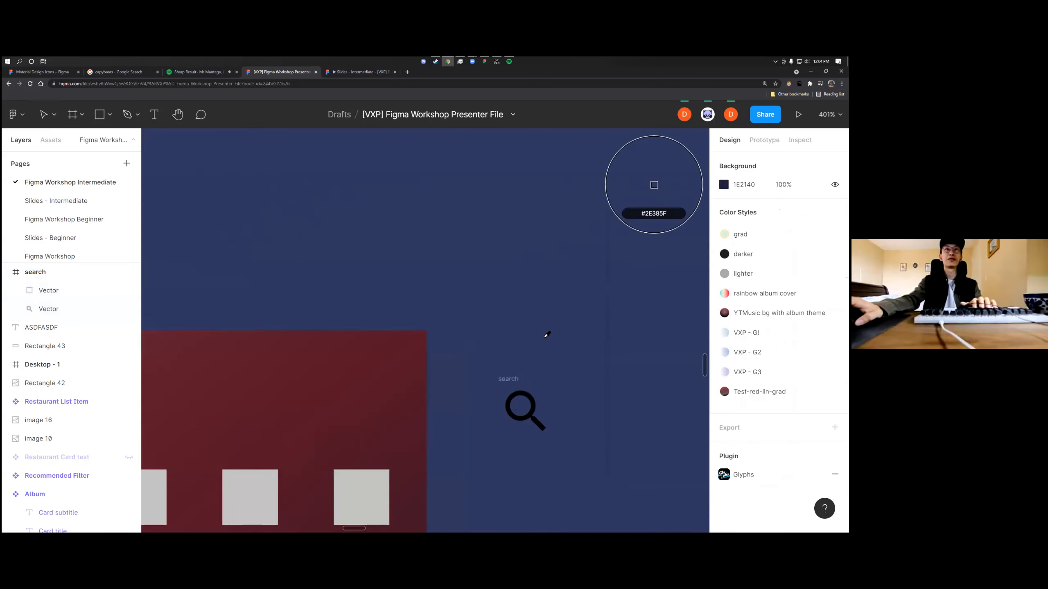
pyautogui.rightClick(535, 303)
pyautogui.moveTo(579, 417)
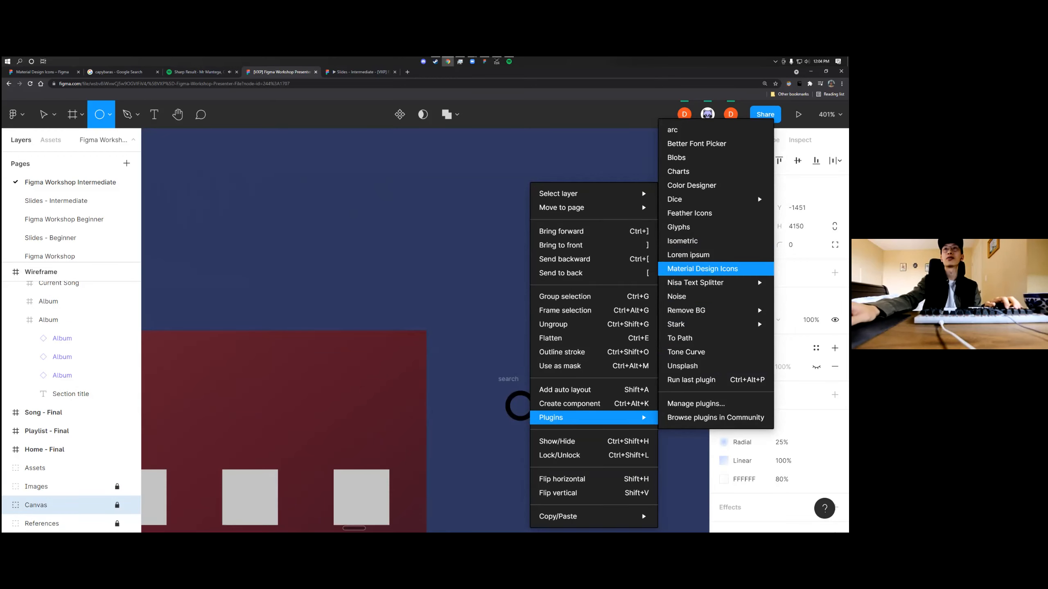
pyautogui.click(702, 269)
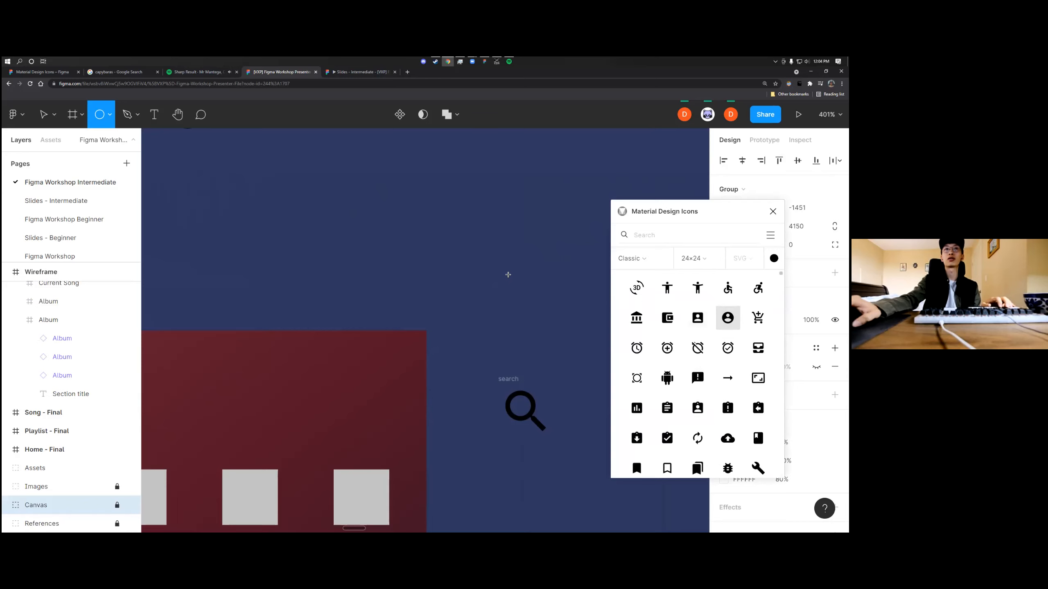
pyautogui.scroll(-5, 539, 288)
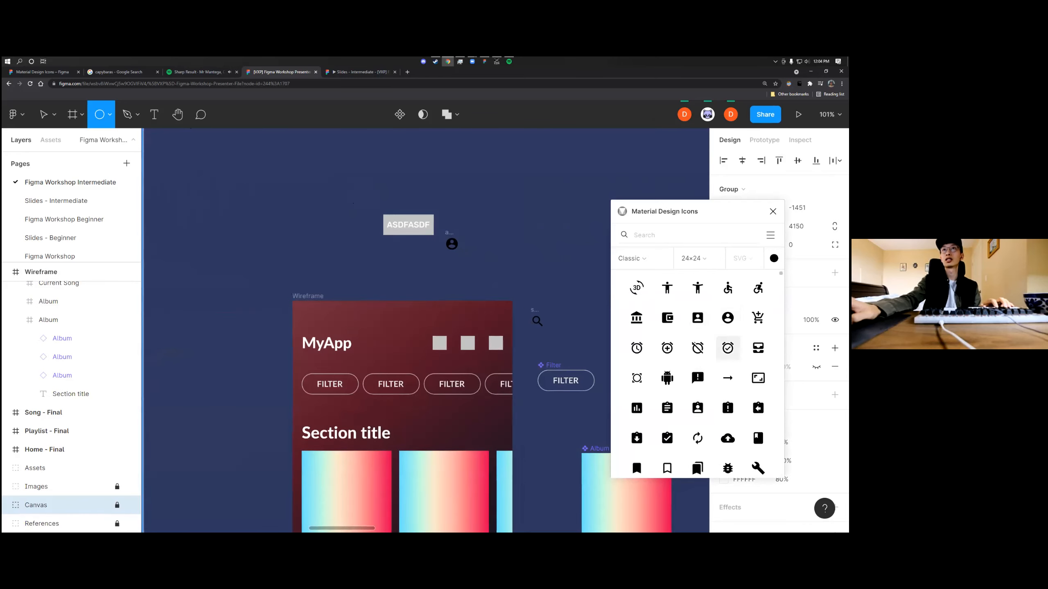
pyautogui.scroll(-2, 532, 283)
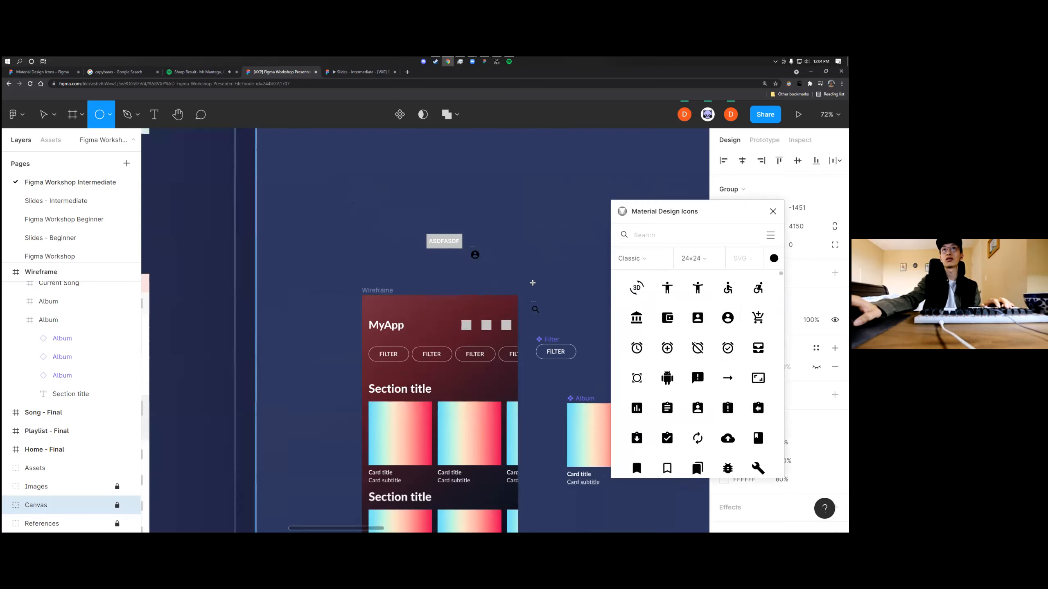
# Browse the Classic icon list and insert the filled question-mark help icon on the canvas
pyautogui.scroll(-3, 697, 372)
pyautogui.scroll(3, 697, 348)
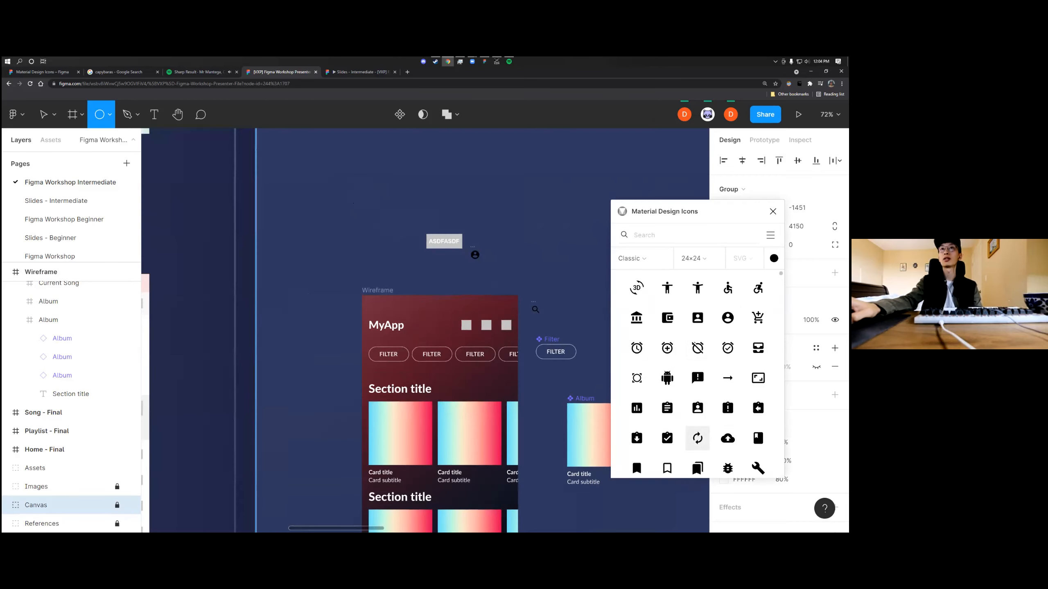
pyautogui.scroll(-10, 697, 348)
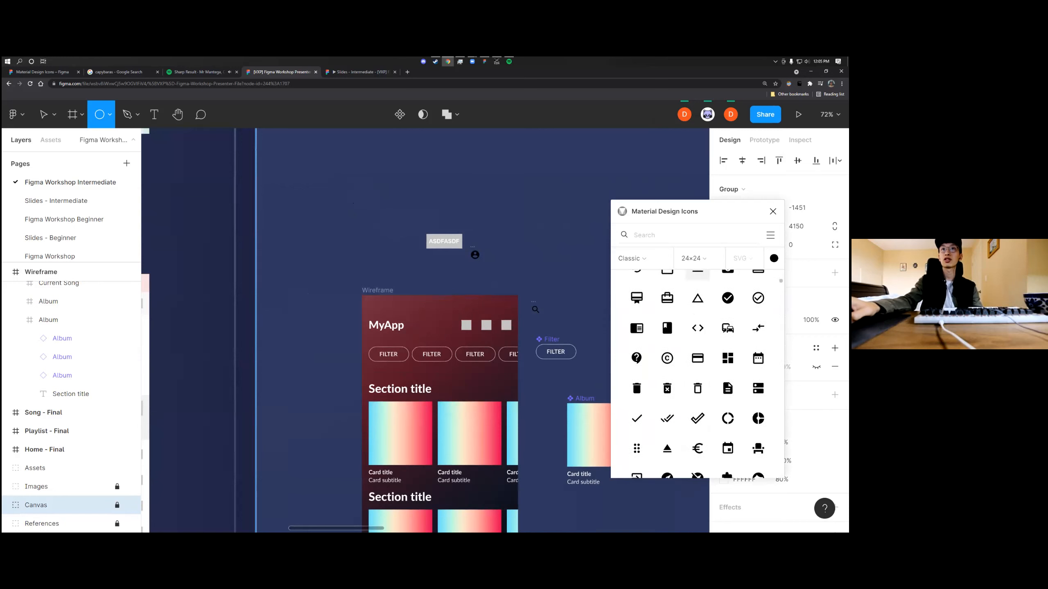
pyautogui.scroll(-2, 636, 446)
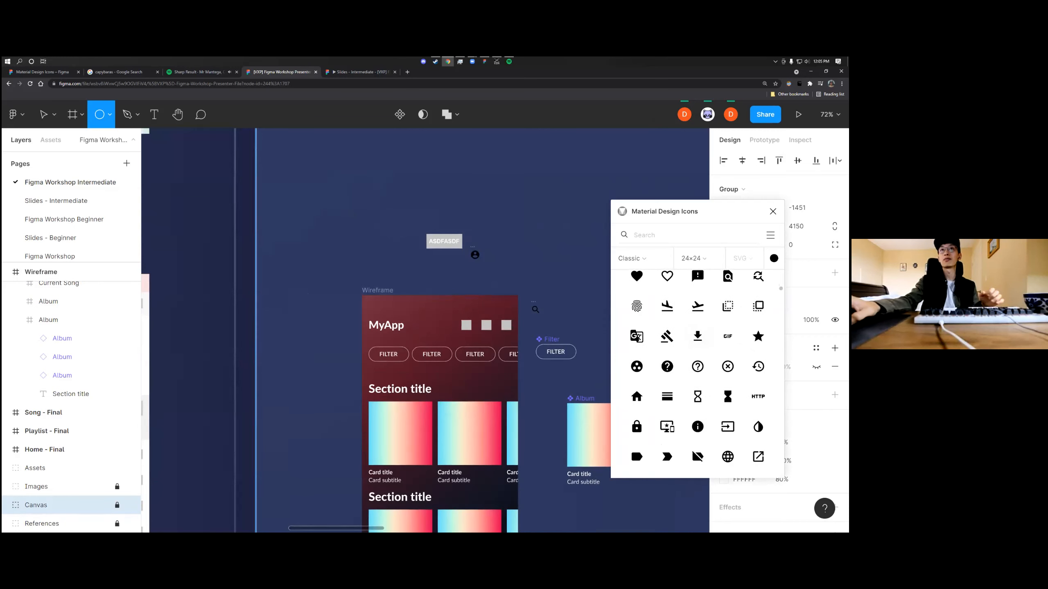
pyautogui.scroll(2, 677, 412)
pyautogui.moveTo(672, 433); pyautogui.dragTo(563, 297)
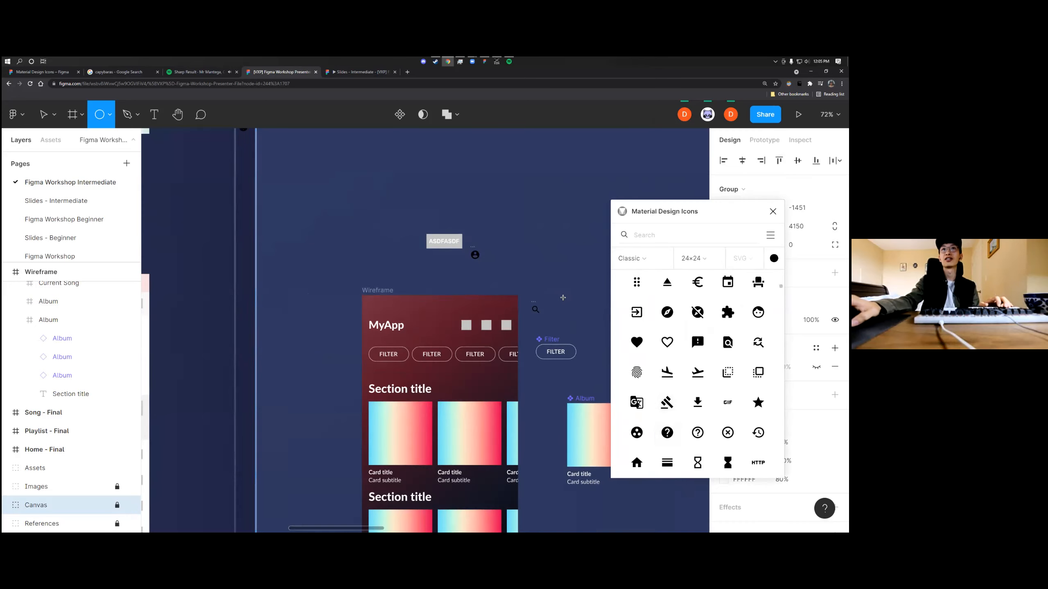
pyautogui.scroll(3, 558, 301)
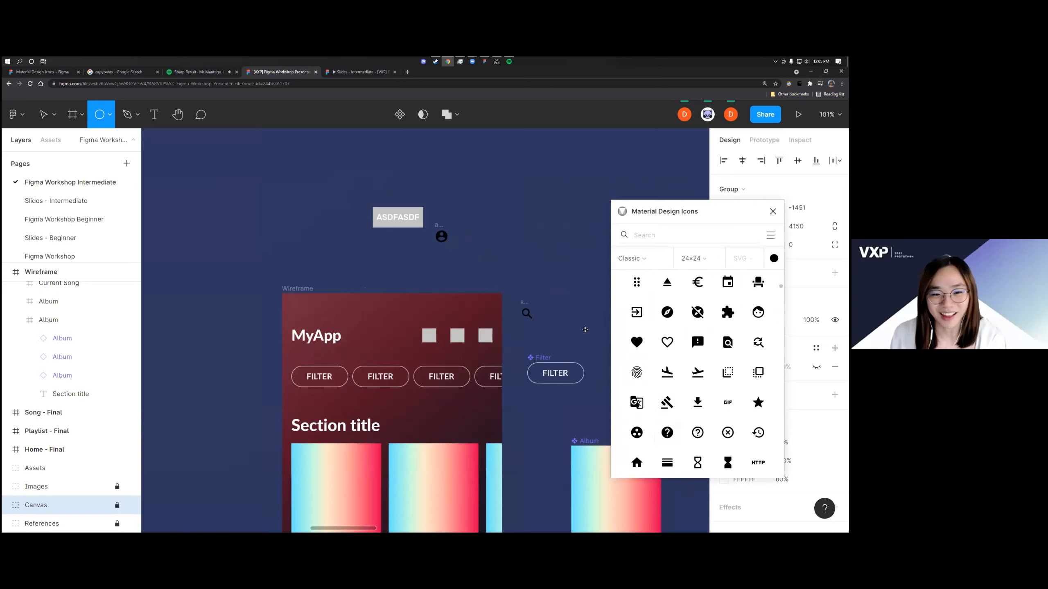
# Search the icons for cast, insert the plain 24×24 cast icon on the canvas and close the plugin
pyautogui.click(651, 232)
pyautogui.write('cast')
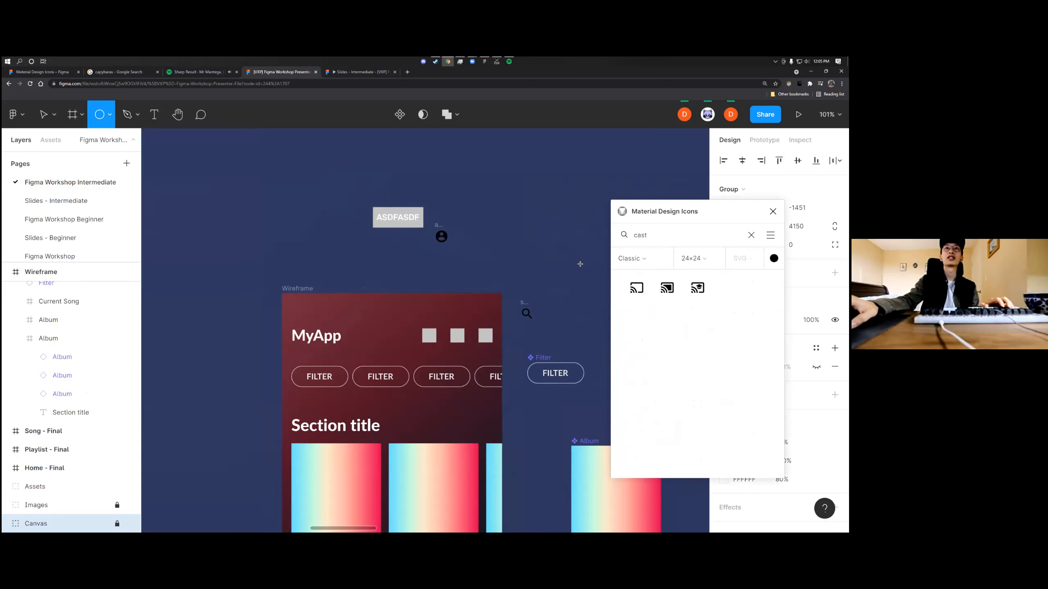
pyautogui.scroll(-5, 438, 254)
pyautogui.scroll(4, 357, 187)
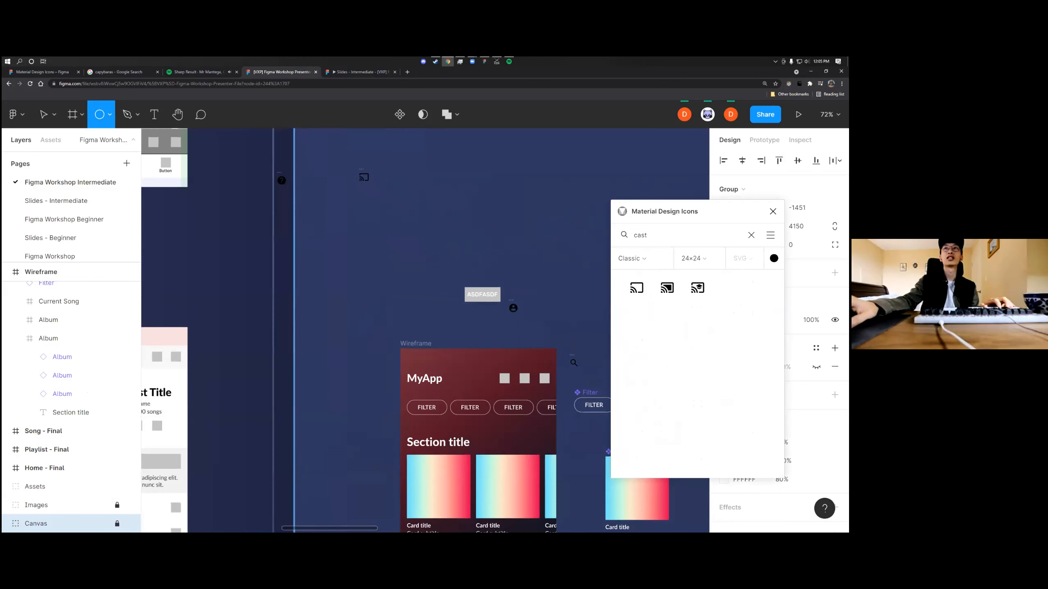
pyautogui.click(773, 211)
pyautogui.click(423, 209)
pyautogui.moveTo(420, 223); pyautogui.dragTo(365, 179)
pyautogui.hotkey('ctrl', 'z')
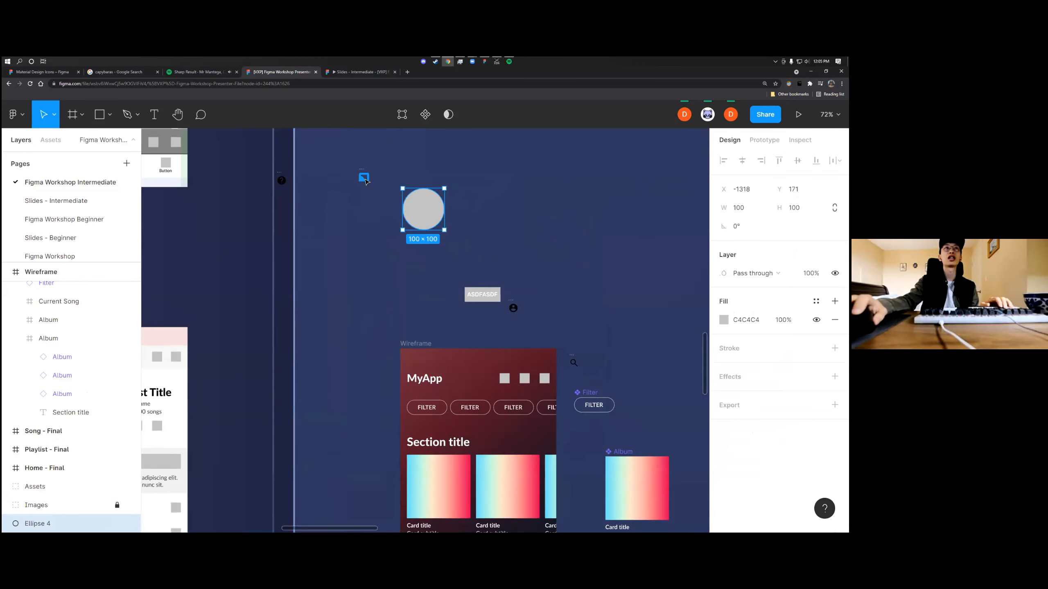
pyautogui.hotkey('ctrl', 'z')
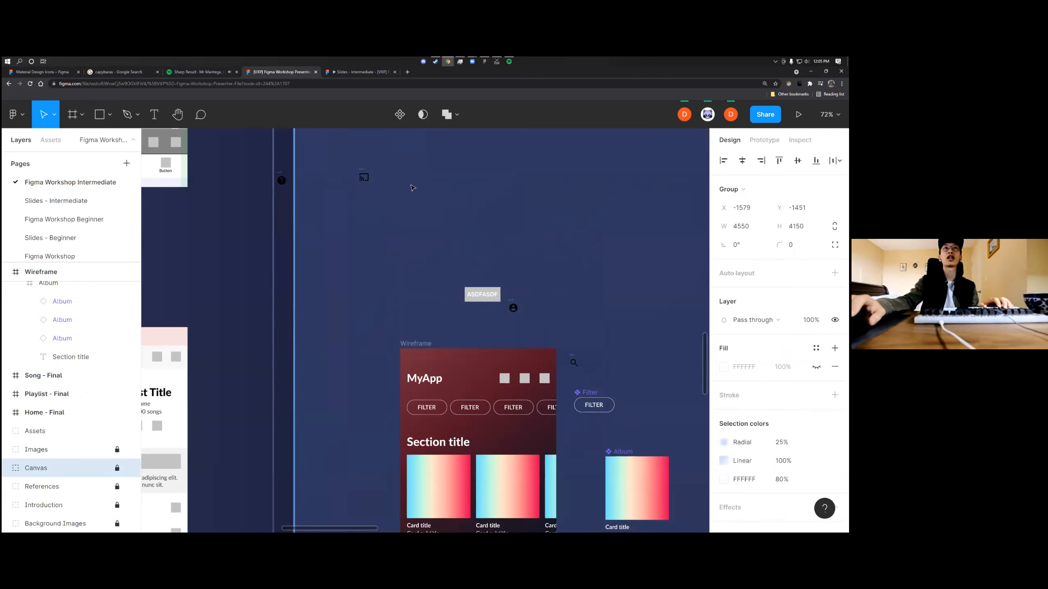
# Move the cast icon to just above the upper edge of the Wireframe, near the account circle icon
pyautogui.click(54, 115)
pyautogui.click(363, 156)
pyautogui.click(364, 177)
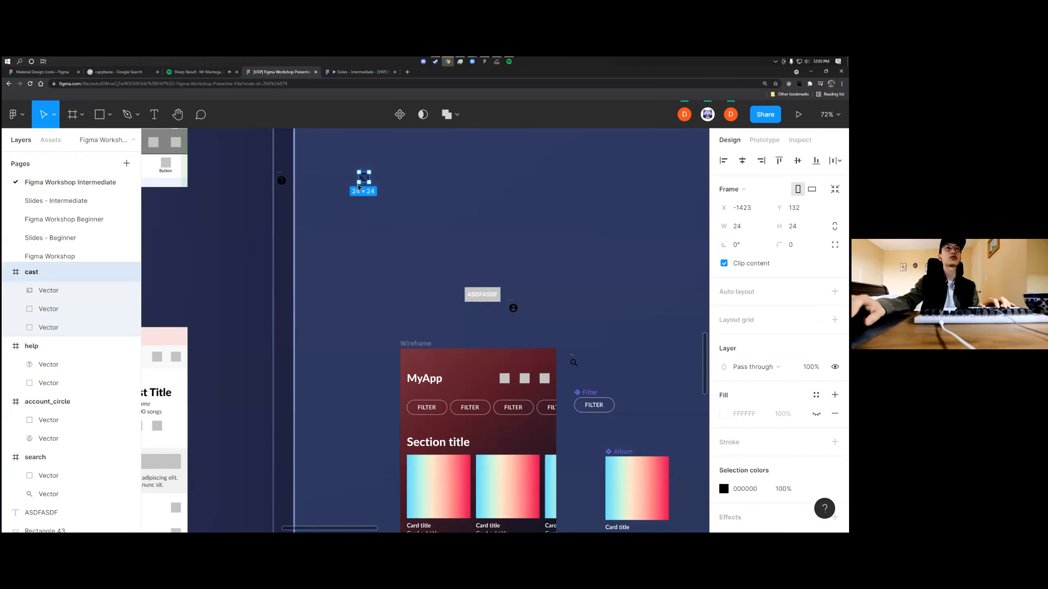
pyautogui.moveTo(364, 178); pyautogui.dragTo(553, 326)
# Delete the stray help icon from the canvas
pyautogui.click(465, 251)
pyautogui.click(282, 178)
pyautogui.press('Delete')
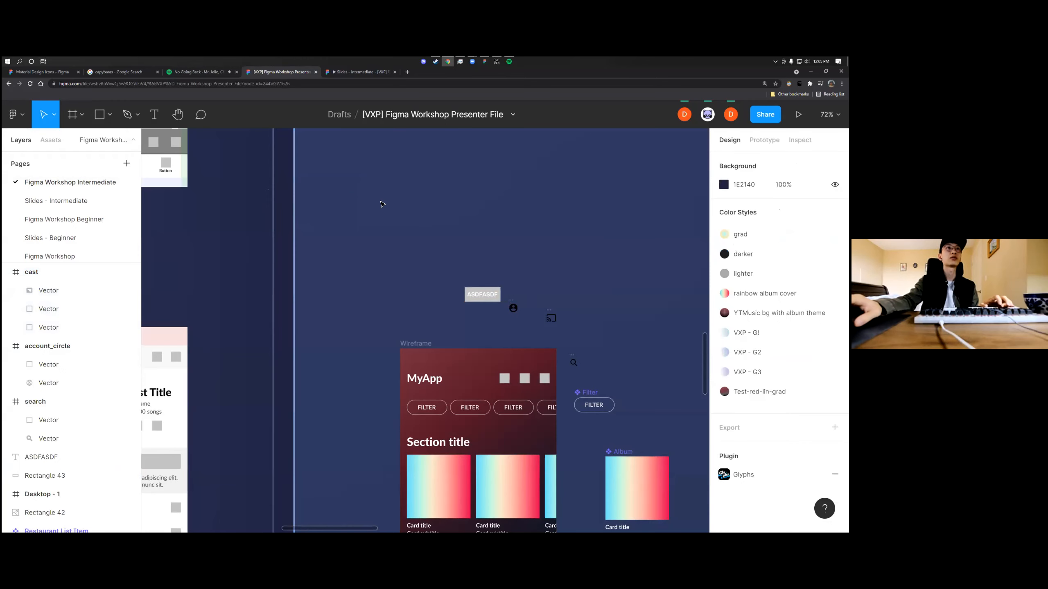
# Place the account circle icon exactly over the rightmost placeholder square in the Wireframe's header
pyautogui.scroll(3, 578, 408)
pyautogui.scroll(-2, 537, 351)
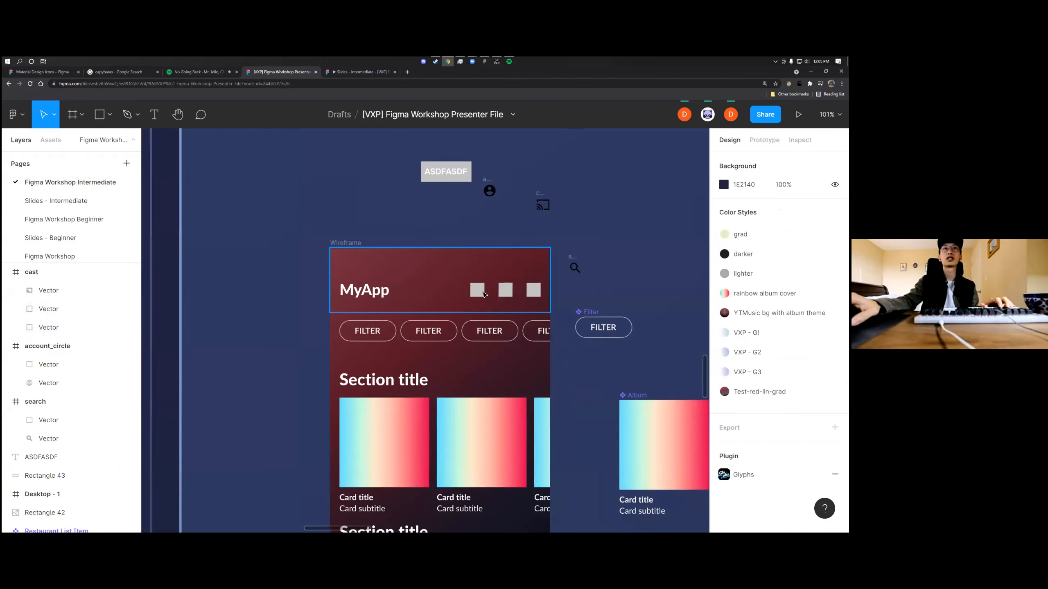
pyautogui.click(504, 287)
pyautogui.scroll(2, 518, 290)
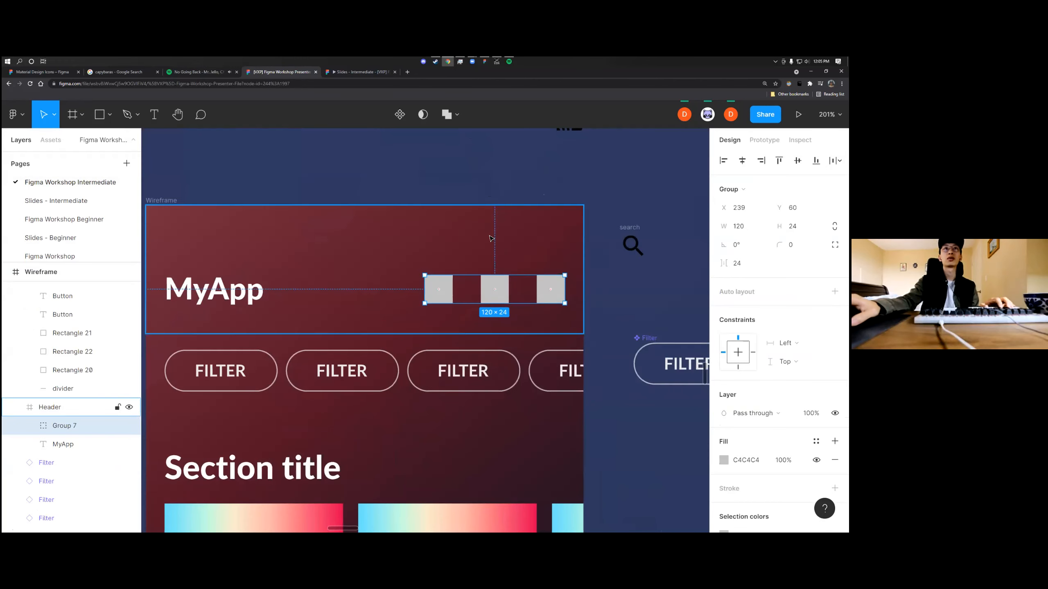
pyautogui.scroll(-2, 487, 230)
pyautogui.click(483, 199)
pyautogui.moveTo(476, 158); pyautogui.dragTo(515, 251)
pyautogui.hotkey('ctrl', 'z')
pyautogui.scroll(5, 516, 243)
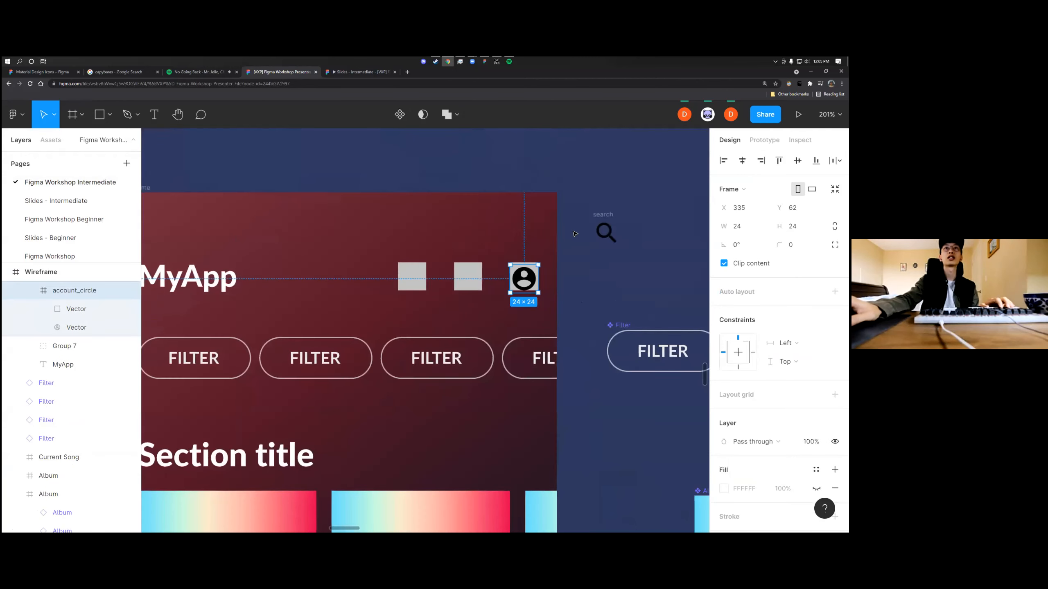
pyautogui.moveTo(522, 276); pyautogui.dragTo(523, 273)
# Move the search icon over the leftmost header placeholder square and shift the cast icon closer to the header
pyautogui.moveTo(606, 217); pyautogui.dragTo(409, 260)
pyautogui.scroll(-1, 484, 246)
pyautogui.scroll(3, 485, 245)
pyautogui.moveTo(520, 252); pyautogui.dragTo(442, 274)
# Move the whole search icon frame onto the middle placeholder square in the header
pyautogui.click(434, 388)
pyautogui.click(433, 390)
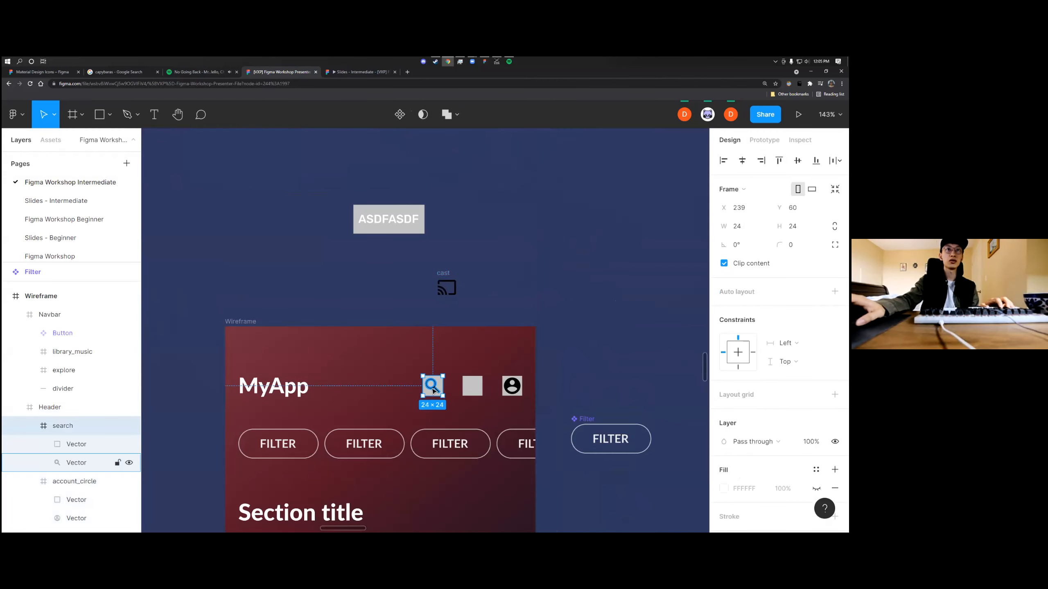
pyautogui.scroll(4, 433, 390)
pyautogui.click(434, 390)
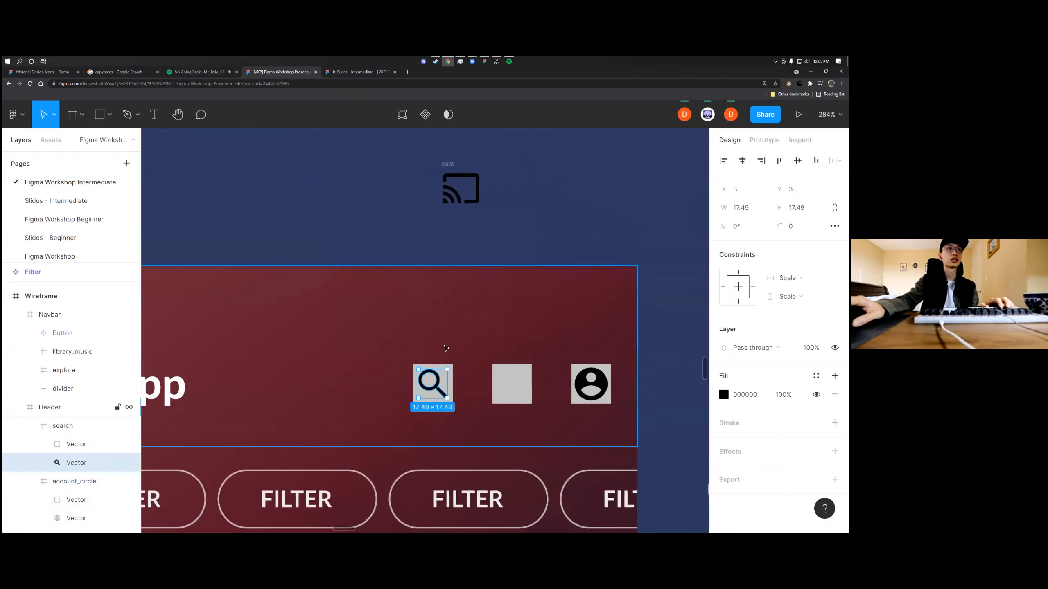
pyautogui.click(65, 429)
pyautogui.moveTo(427, 384); pyautogui.dragTo(508, 388)
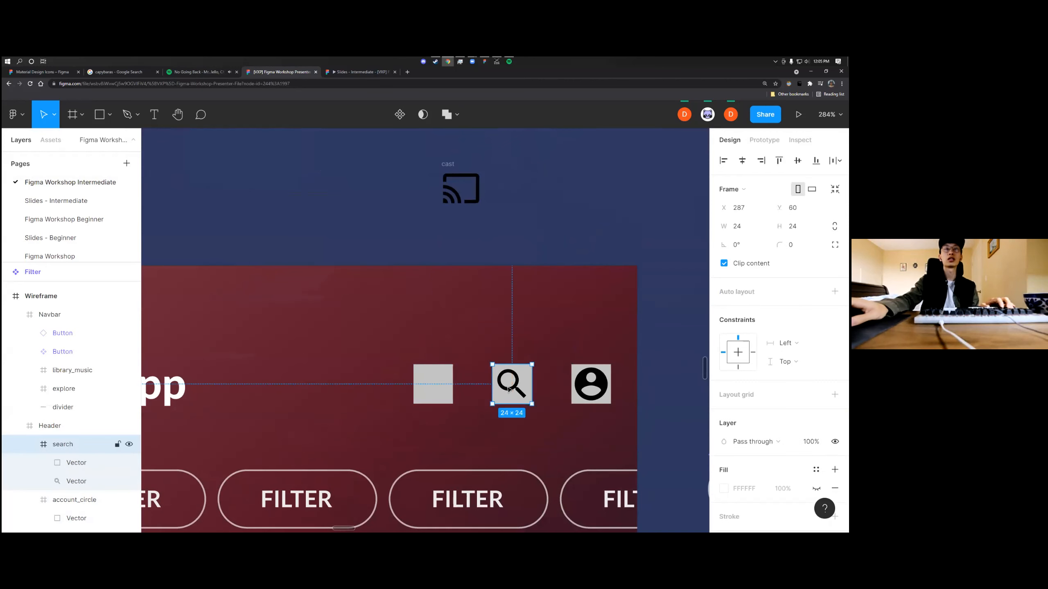
# Place the cast icon over the leftmost placeholder square in the header
pyautogui.click(511, 210)
pyautogui.moveTo(446, 186); pyautogui.dragTo(417, 379)
pyautogui.click(472, 362)
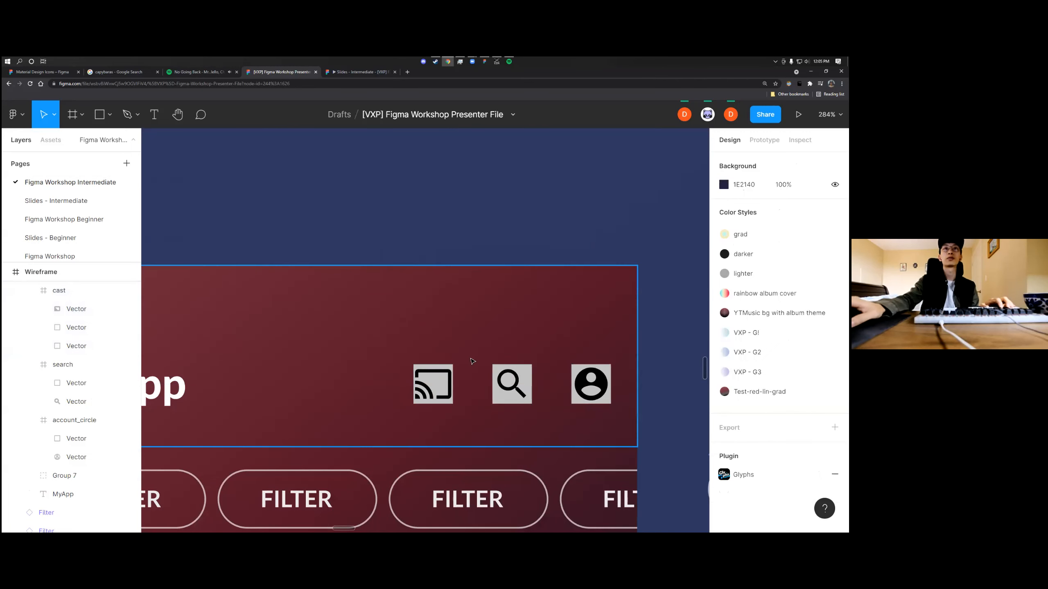
# Select the cast, search and account circle icons together and examine their fill and selection colour settings
pyautogui.click(444, 367)
pyautogui.keyDown('shift'); pyautogui.click(511, 367); pyautogui.keyUp('shift')
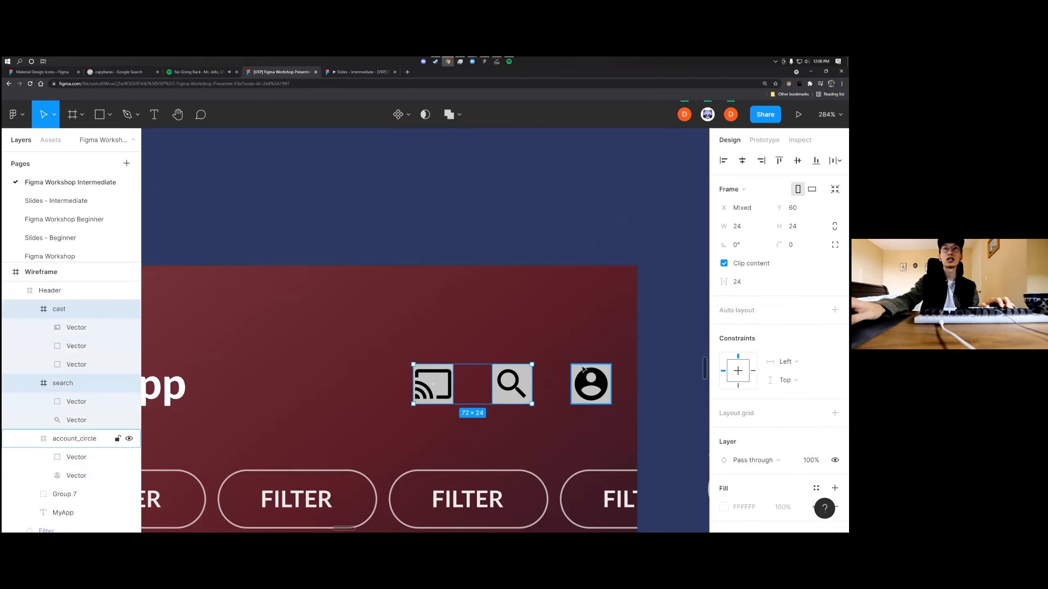
pyautogui.keyDown('shift'); pyautogui.click(579, 366); pyautogui.keyUp('shift')
pyautogui.scroll(-3, 779, 330)
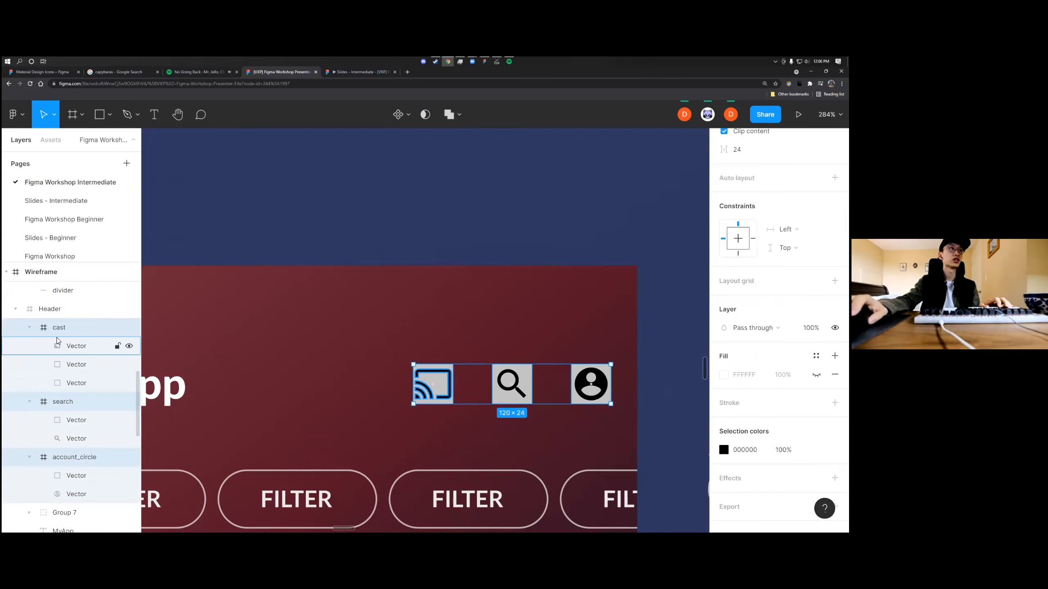
pyautogui.click(438, 390)
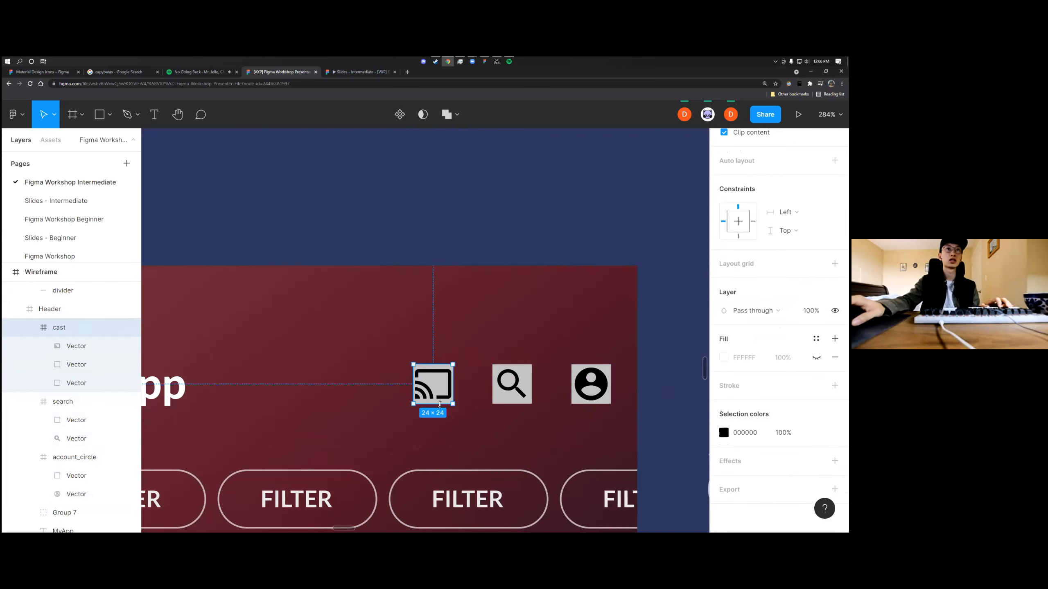
pyautogui.click(444, 406)
pyautogui.click(445, 406)
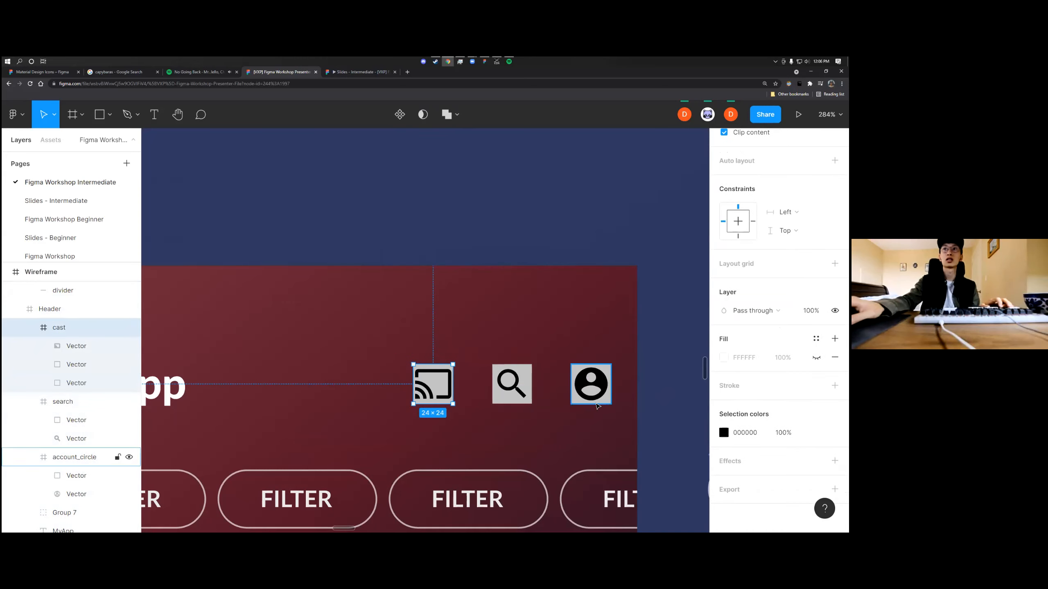
pyautogui.keyDown('shift'); pyautogui.click(519, 400); pyautogui.keyUp('shift')
pyautogui.keyDown('shift'); pyautogui.click(594, 399); pyautogui.keyUp('shift')
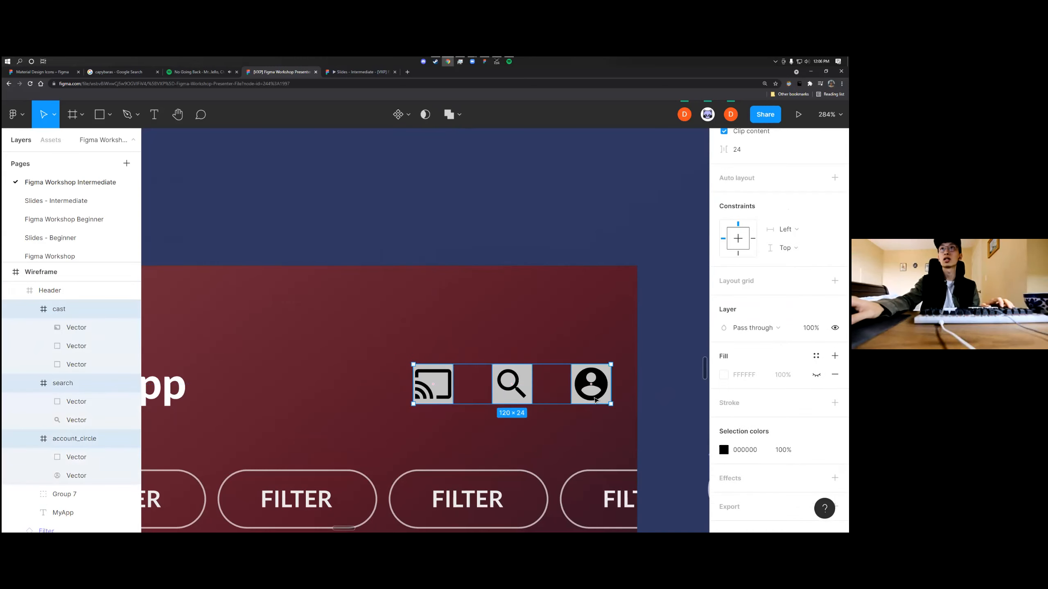
pyautogui.scroll(-3, 779, 330)
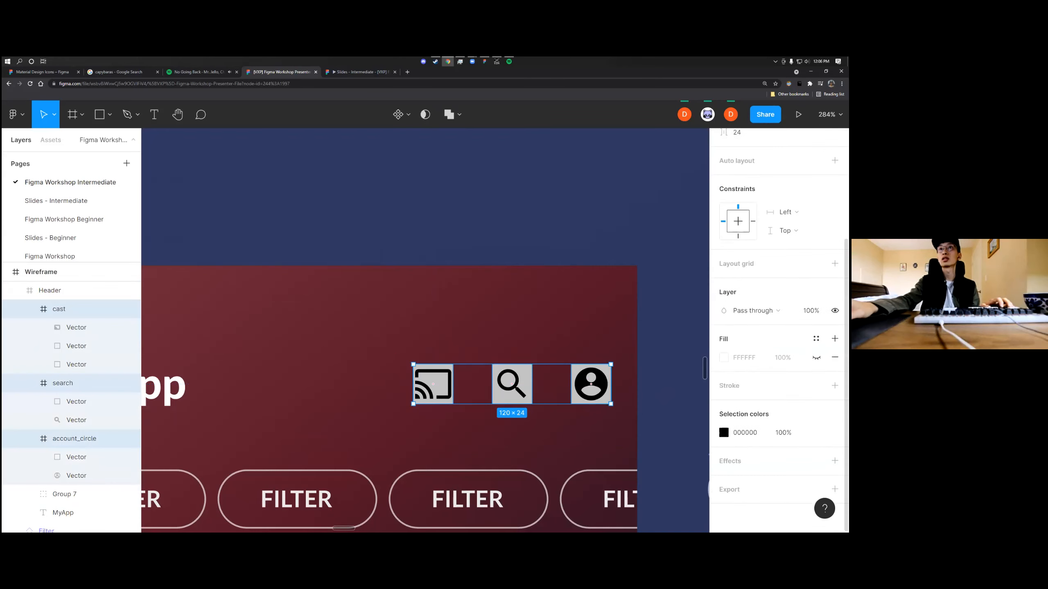
pyautogui.click(551, 426)
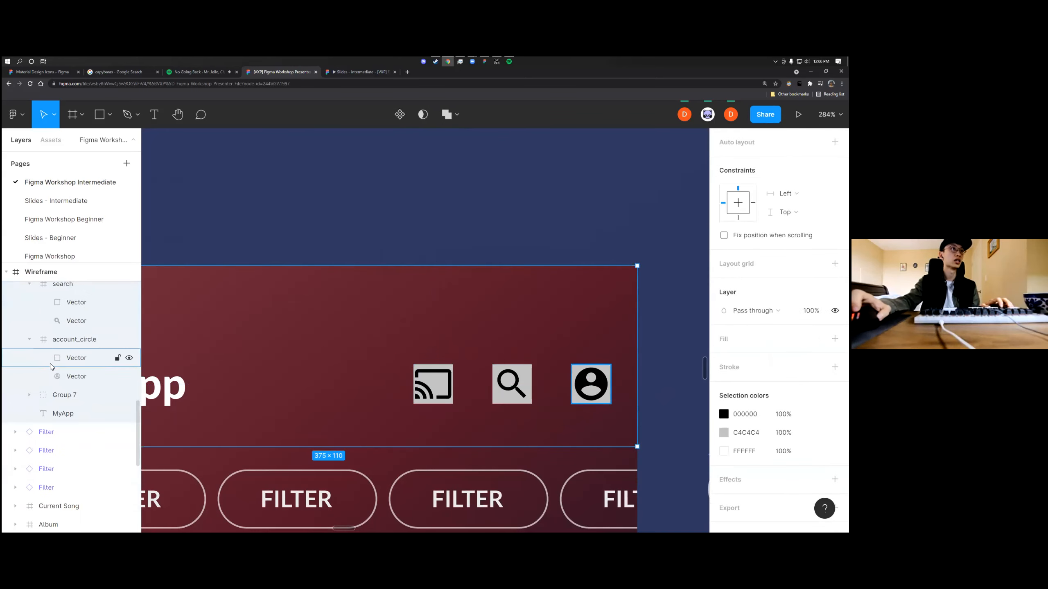
# Try to move the cast icon off its placeholder square in the header, and undo the move
pyautogui.scroll(-4, 52, 367)
pyautogui.click(396, 351)
pyautogui.moveTo(398, 346); pyautogui.dragTo(465, 431)
pyautogui.hotkey('ctrl', 'z')
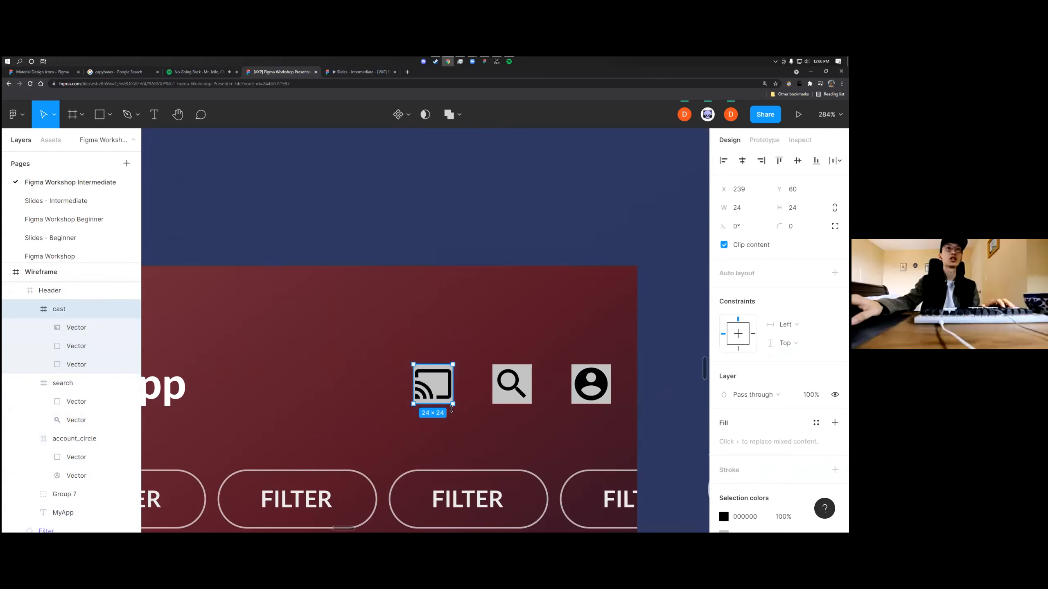
pyautogui.scroll(5, 450, 407)
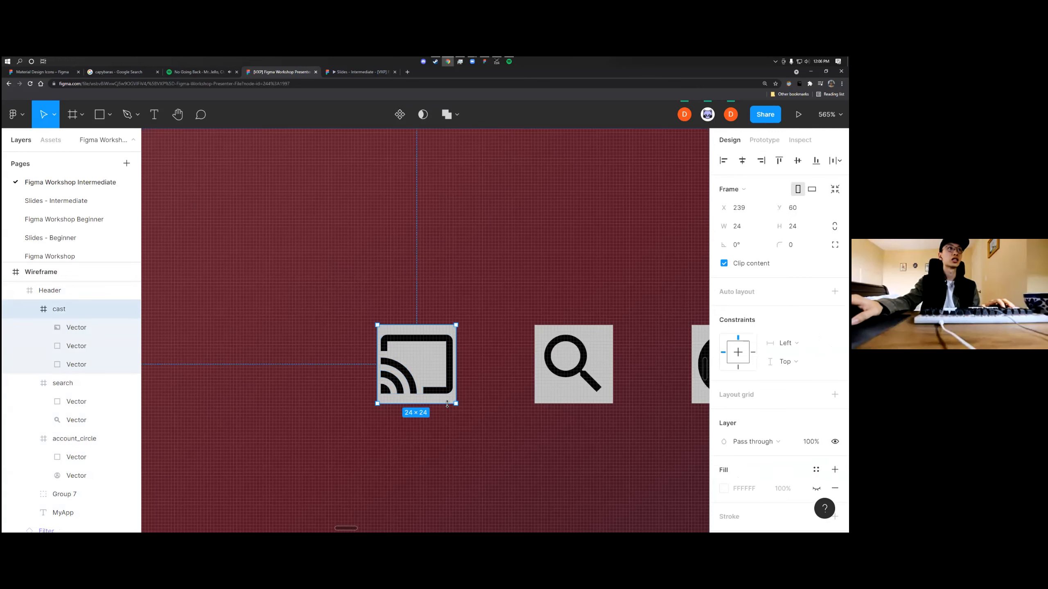
pyautogui.moveTo(458, 440); pyautogui.dragTo(375, 304)
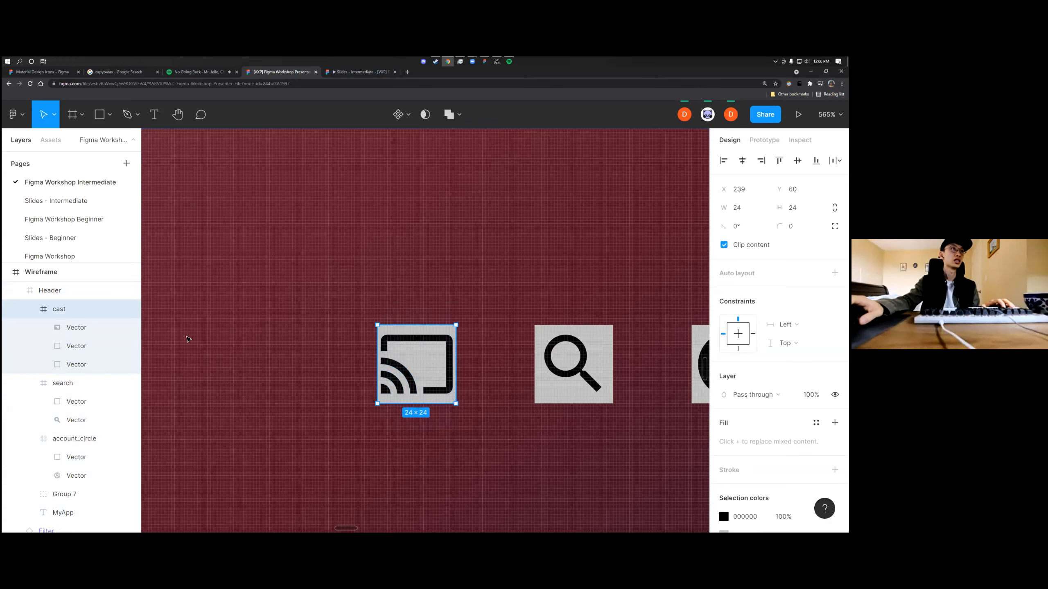
# Select the middle vector layer inside the cast icon and examine its properties
pyautogui.click(78, 346)
pyautogui.scroll(-3, 78, 364)
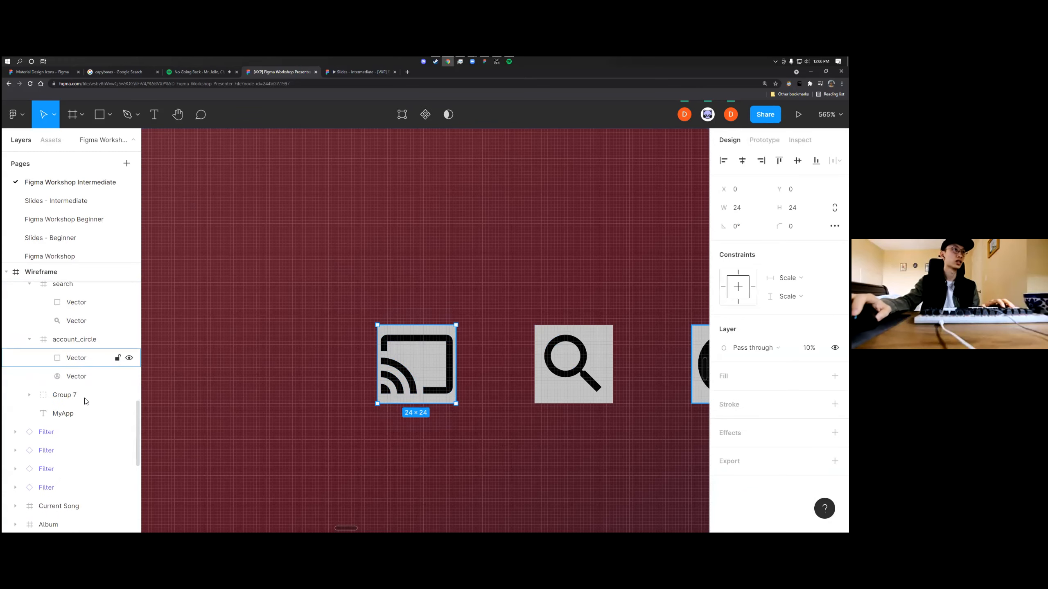
pyautogui.scroll(-5, 289, 355)
# Move the cast icon up off the leftmost header placeholder and select the grey square beneath it
pyautogui.click(351, 348)
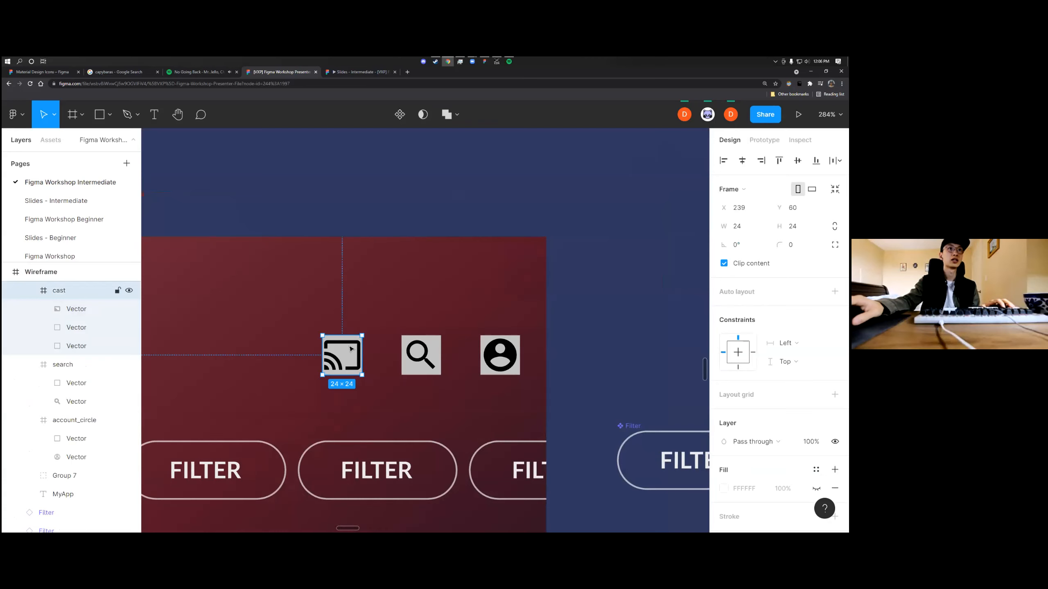
pyautogui.moveTo(360, 341); pyautogui.dragTo(386, 294)
pyautogui.click(355, 352)
pyautogui.click(355, 352)
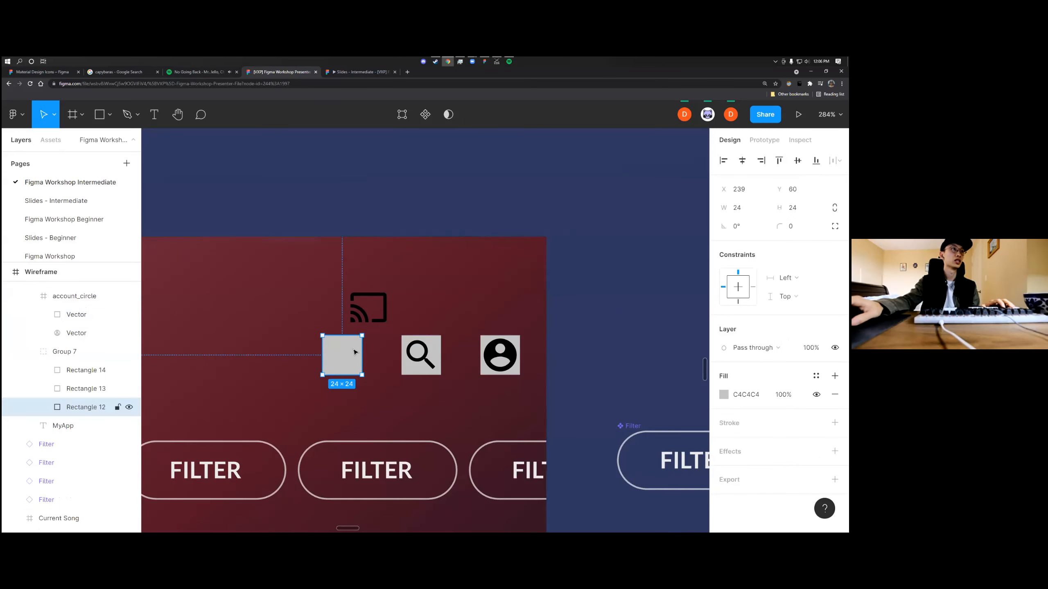
# Rename the group holding the three header placeholder squares as "Call Action - Top App Bar"
pyautogui.click(64, 353)
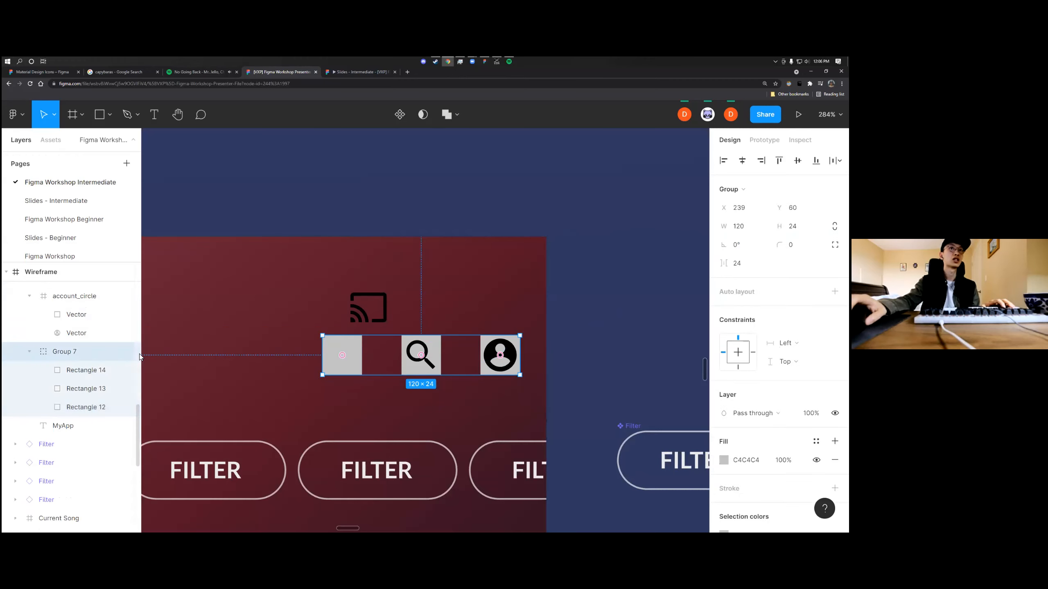
pyautogui.scroll(-2, 231, 358)
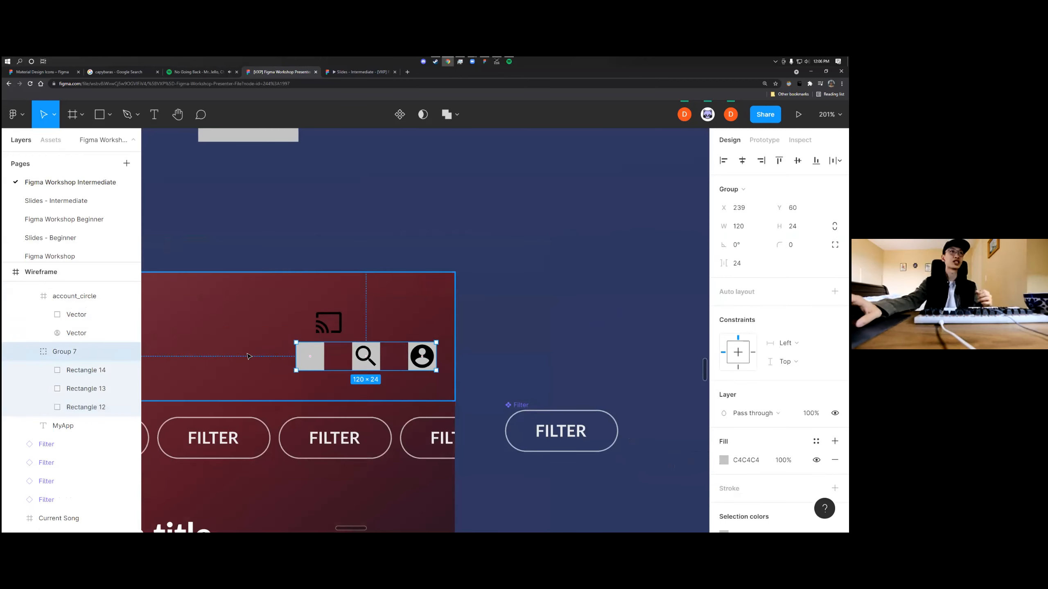
pyautogui.doubleClick(86, 356)
pyautogui.hscroll(-2, 257, 356)
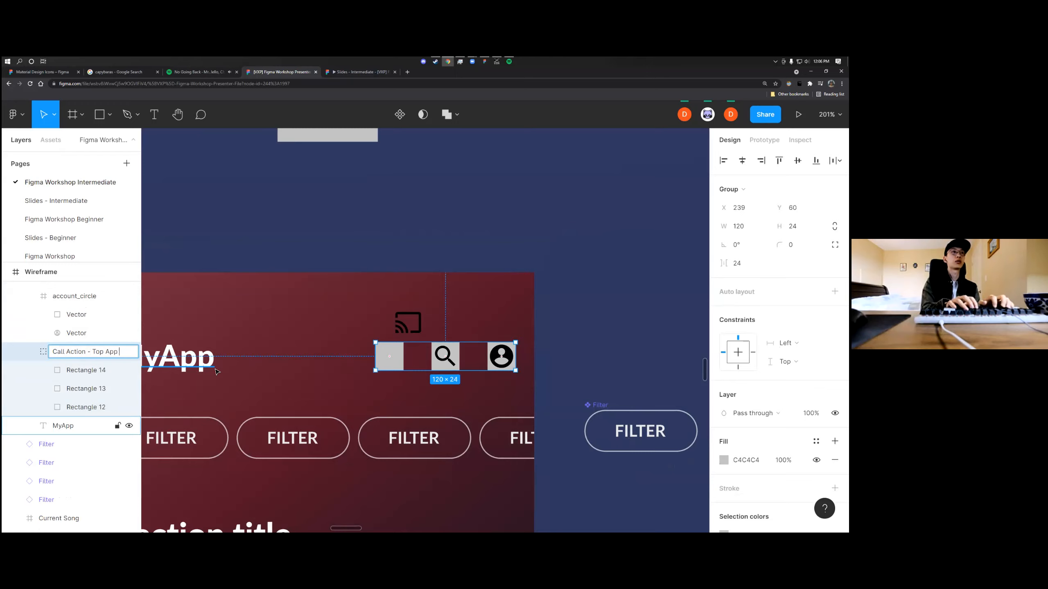
pyautogui.press('Return')
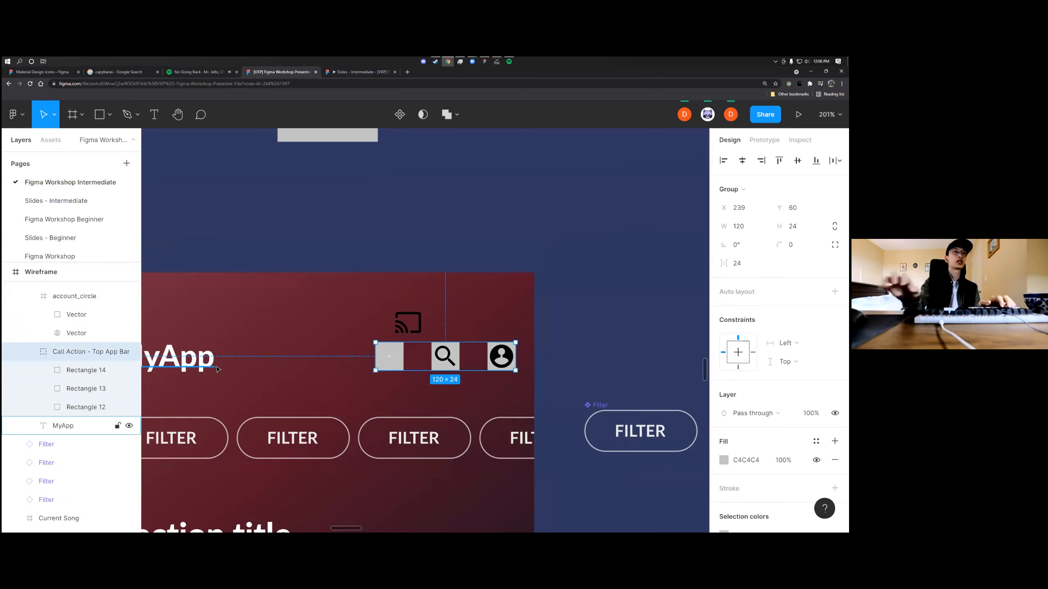
# Move the cast icon back over the leftmost placeholder square in the header
pyautogui.click(418, 318)
pyautogui.moveTo(417, 318); pyautogui.dragTo(399, 352)
pyautogui.click(339, 336)
# Remove the grey fill from all three placeholder rectangles in the Call Action - Top App Bar group
pyautogui.scroll(-5, 119, 369)
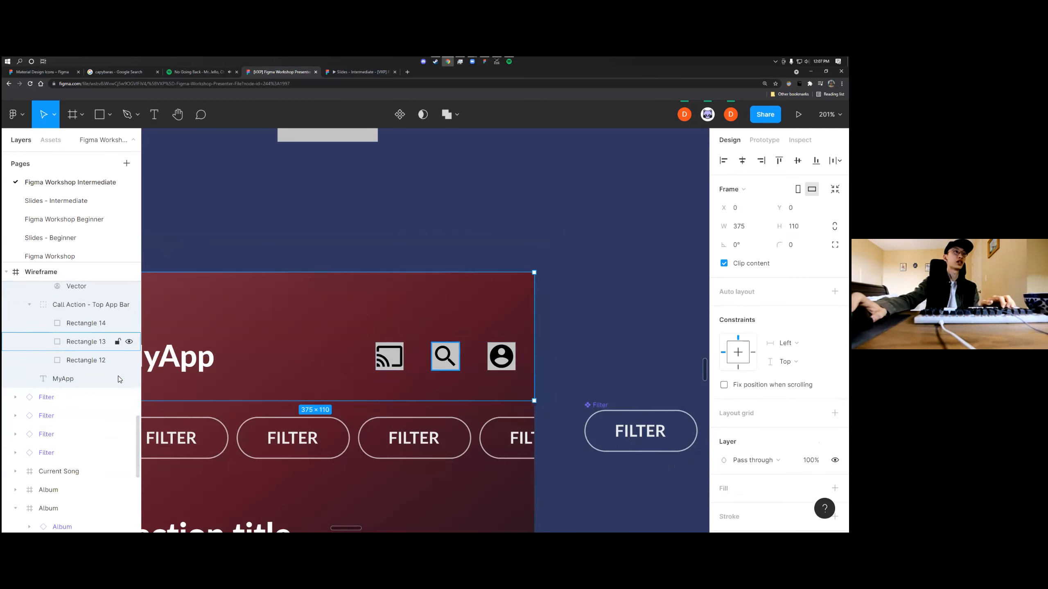
pyautogui.scroll(1, 119, 372)
pyautogui.click(82, 330)
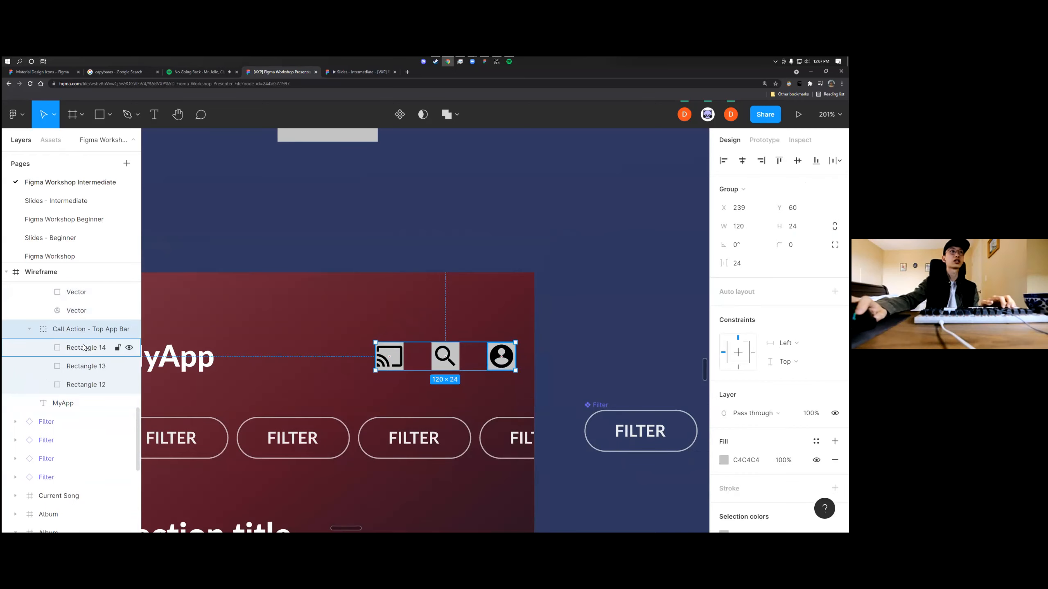
pyautogui.press('Return')
pyautogui.scroll(3, 330, 357)
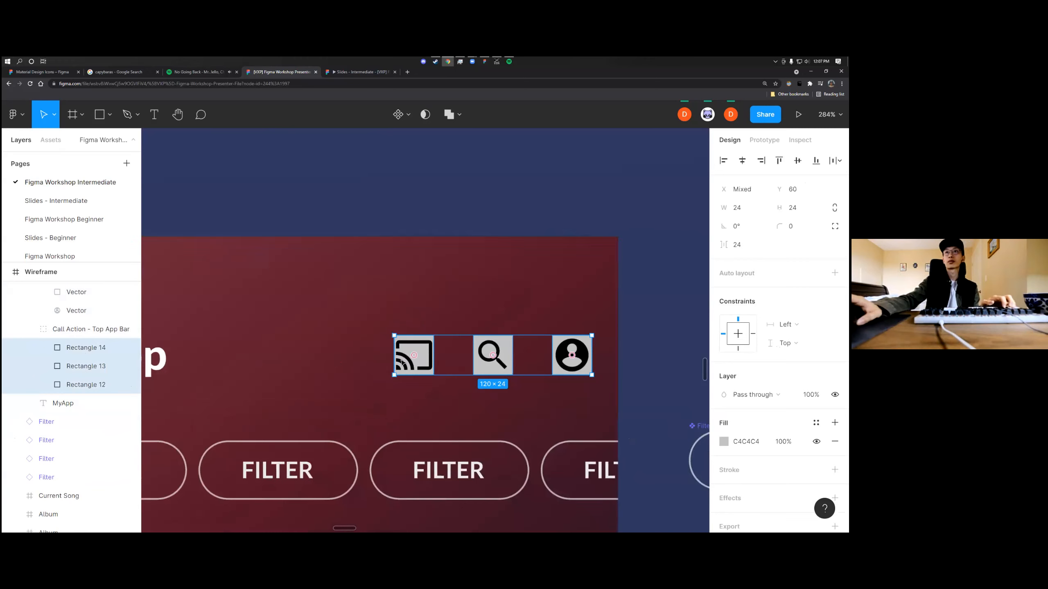
pyautogui.hscroll(2, 412, 373)
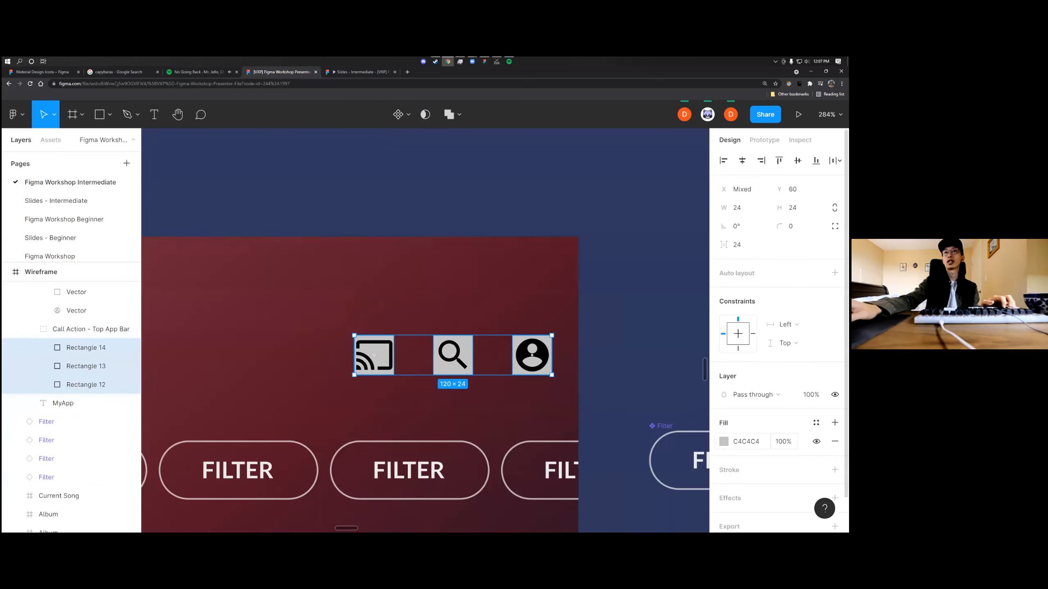
pyautogui.click(724, 441)
pyautogui.click(835, 441)
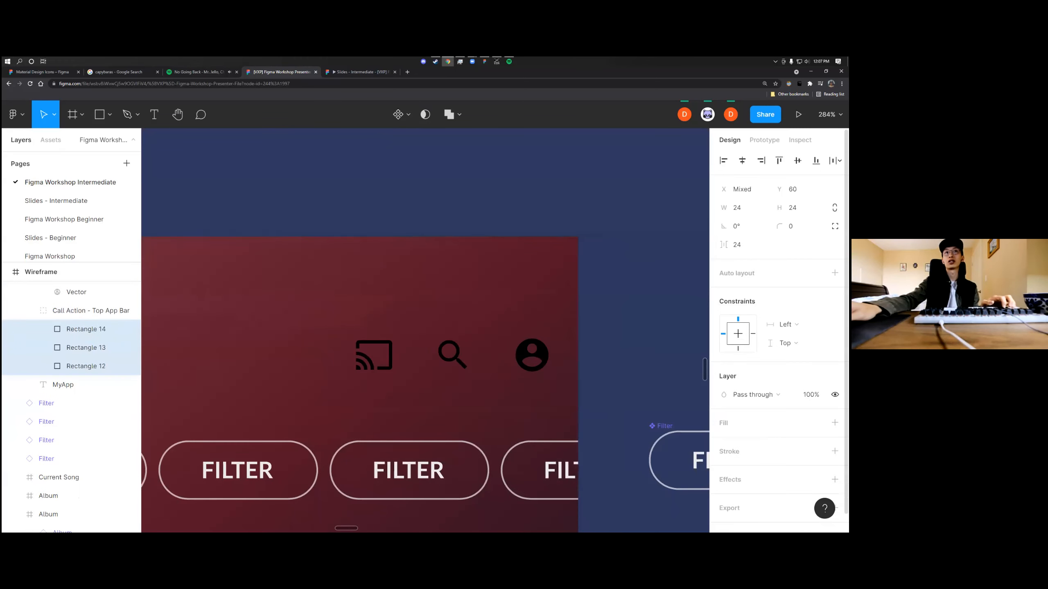
pyautogui.click(624, 326)
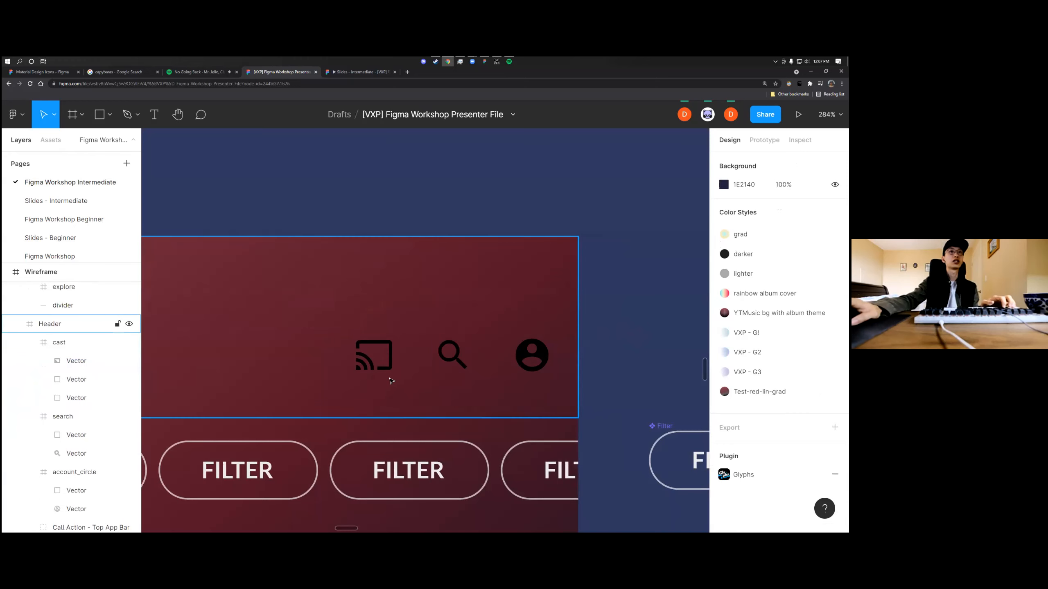
# Recolour the cast, search and account circle icons in the header from their shared selection colour to white
pyautogui.click(392, 380)
pyautogui.click(374, 356)
pyautogui.keyDown('shift'); pyautogui.click(453, 354); pyautogui.keyUp('shift')
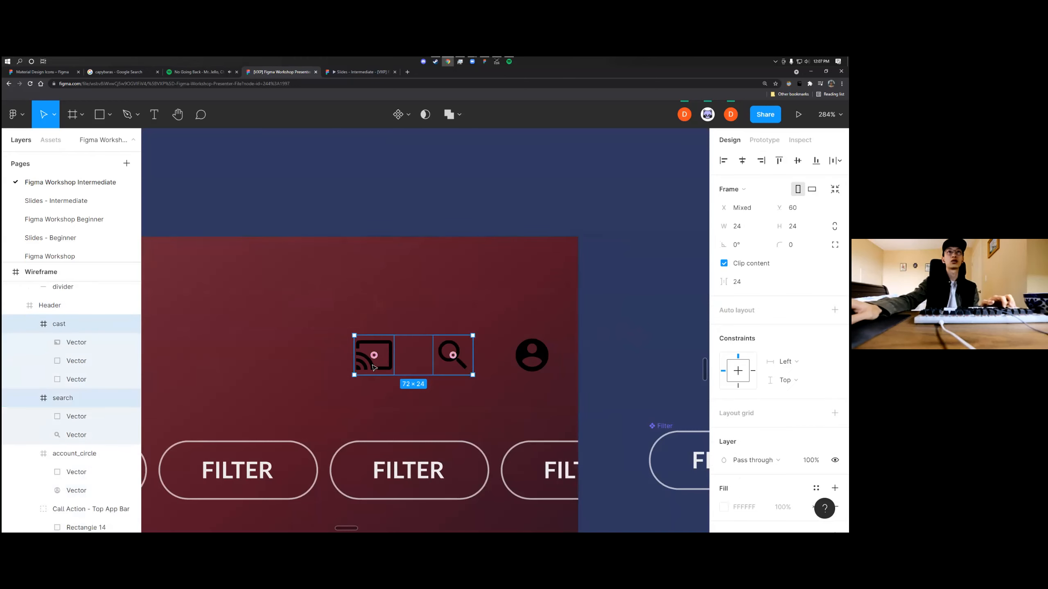
pyautogui.keyDown('shift'); pyautogui.click(528, 364); pyautogui.keyUp('shift')
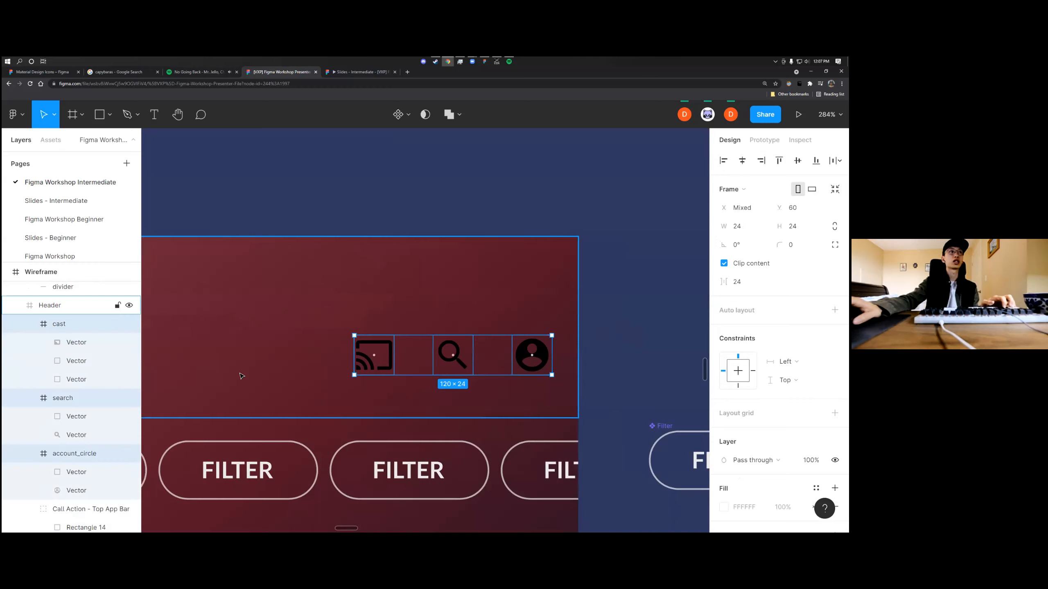
pyautogui.scroll(-1, 641, 401)
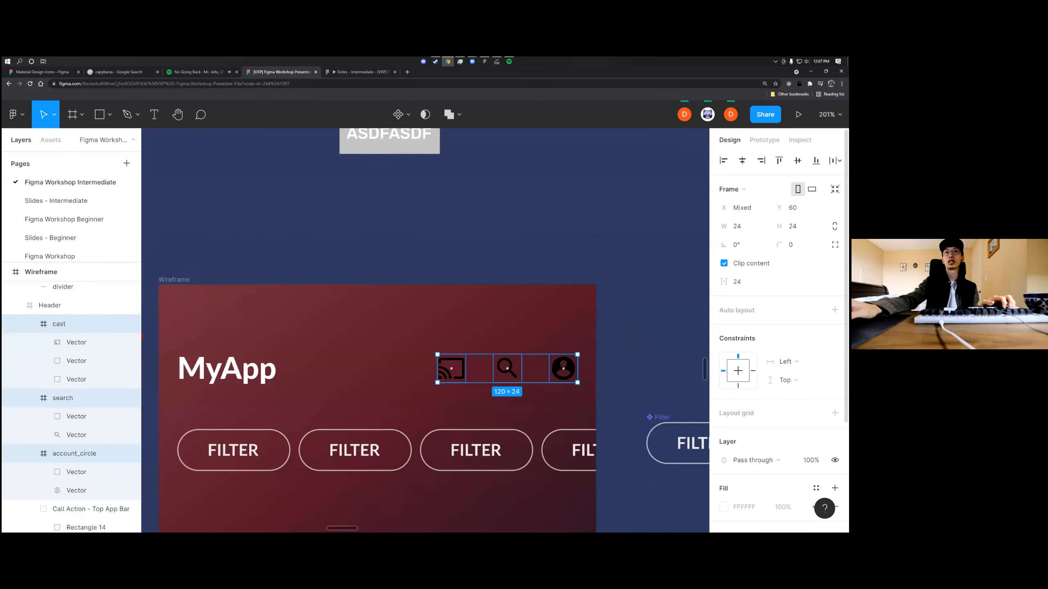
pyautogui.scroll(-1, 98, 345)
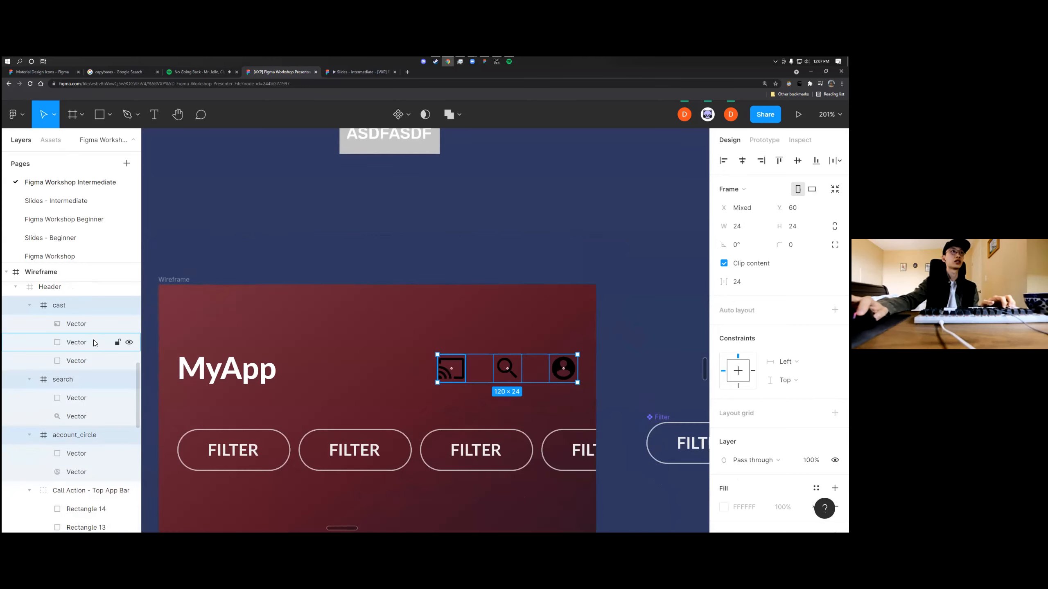
pyautogui.scroll(-3, 779, 331)
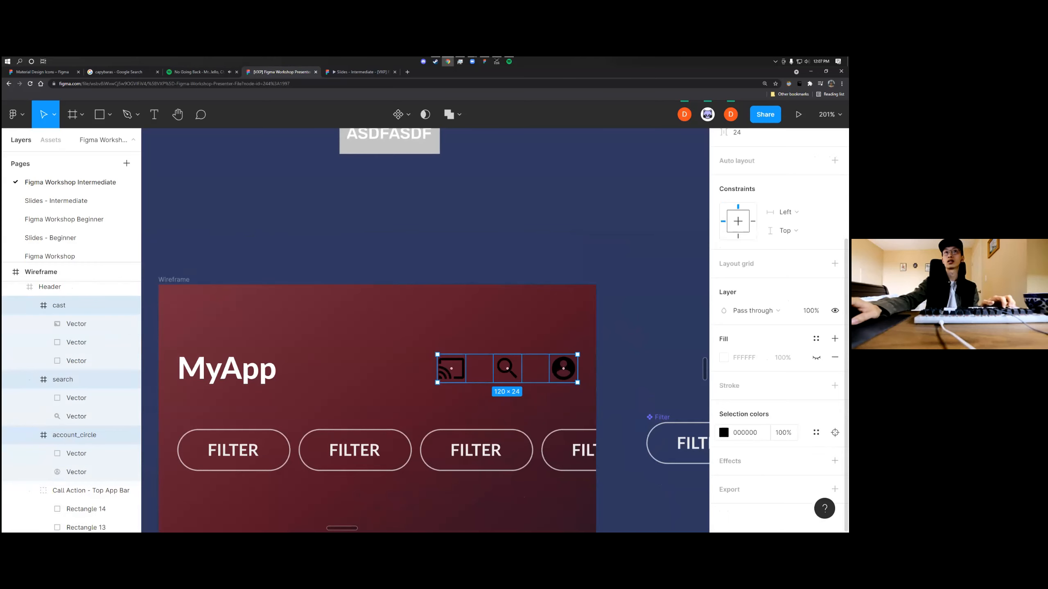
pyautogui.click(724, 432)
pyautogui.moveTo(626, 351); pyautogui.dragTo(530, 235)
pyautogui.click(545, 237)
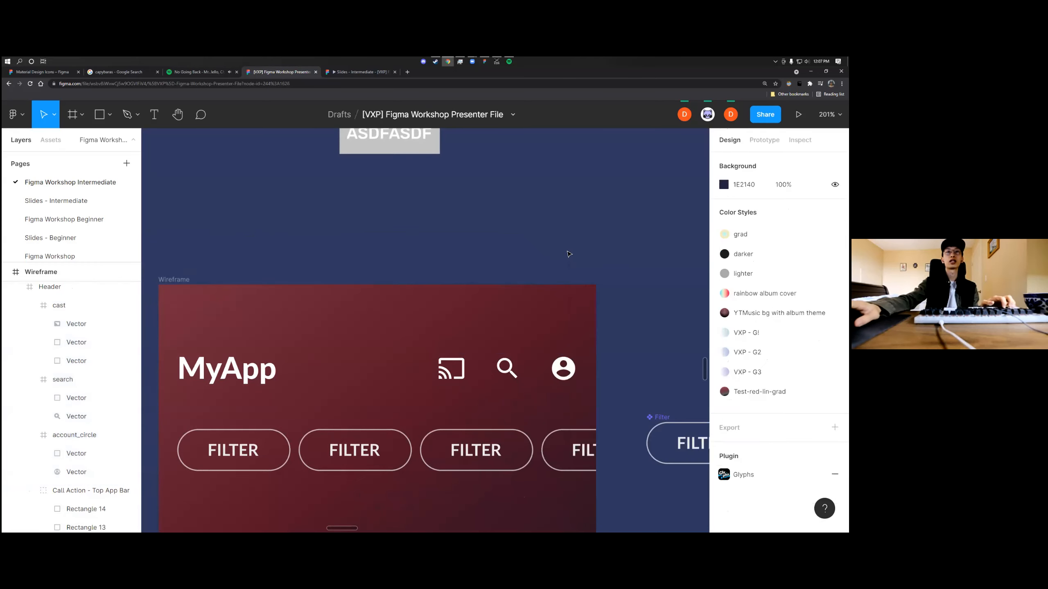
# Examine the full wireframe, including the Current Song bar and the bottom navigation buttons with their icons
pyautogui.scroll(-5, 568, 254)
pyautogui.scroll(-3, 586, 314)
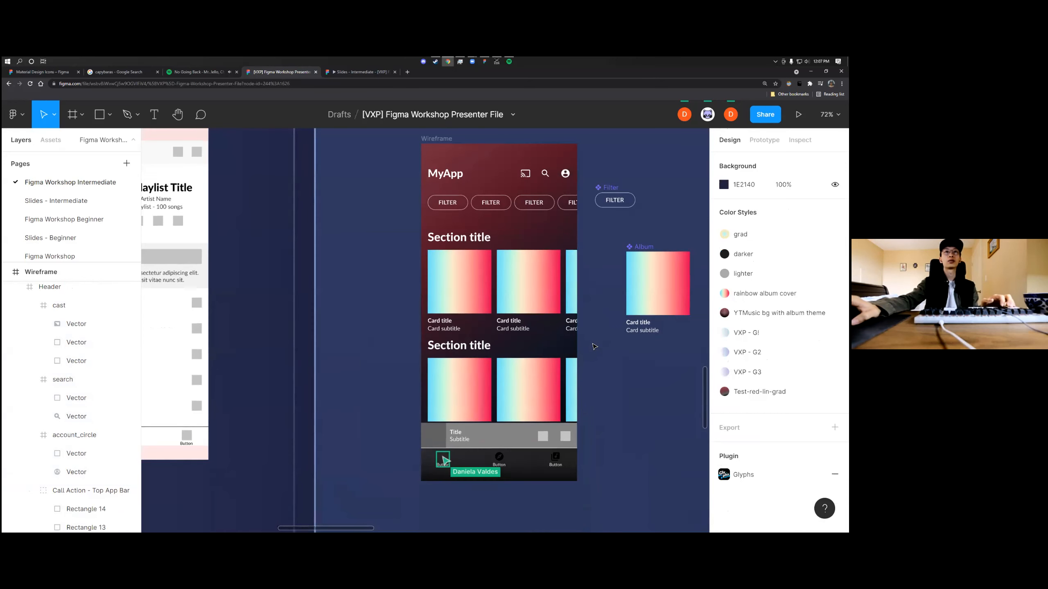
pyautogui.hscroll(2, 594, 347)
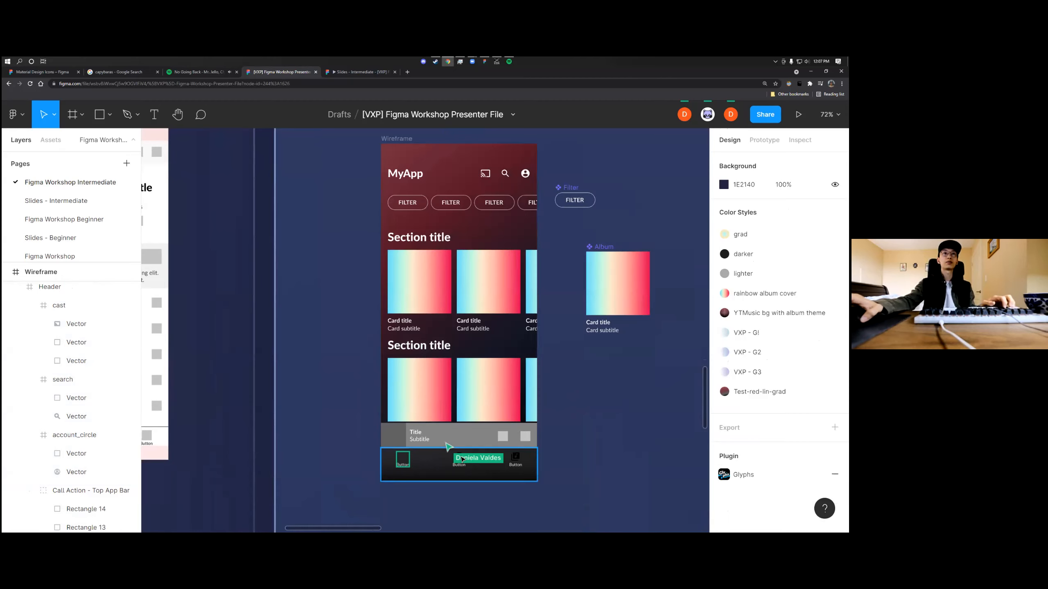
pyautogui.scroll(6, 449, 464)
pyautogui.scroll(2, 451, 465)
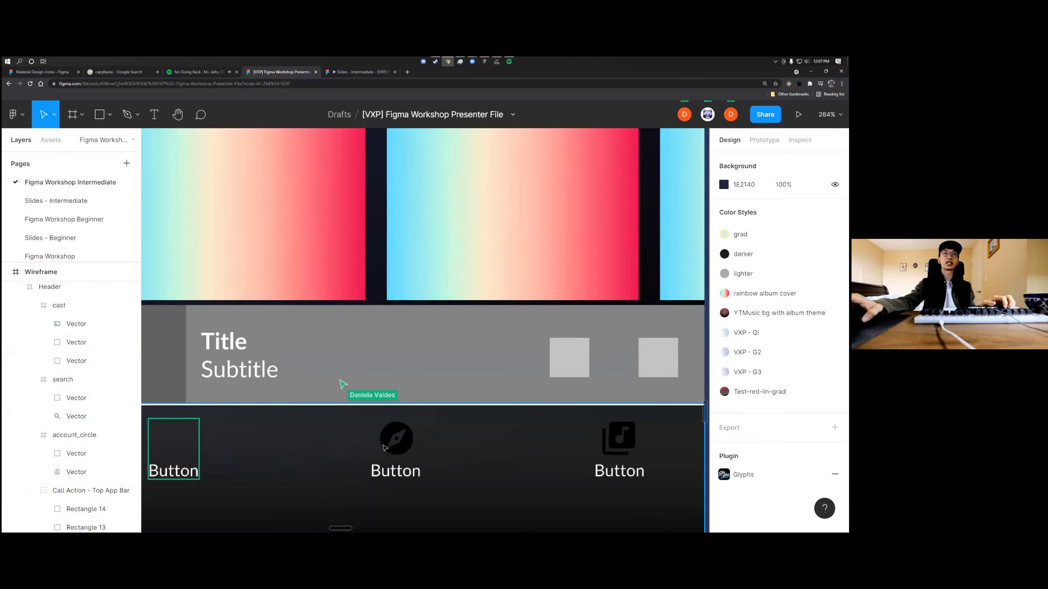
pyautogui.scroll(-1, 598, 459)
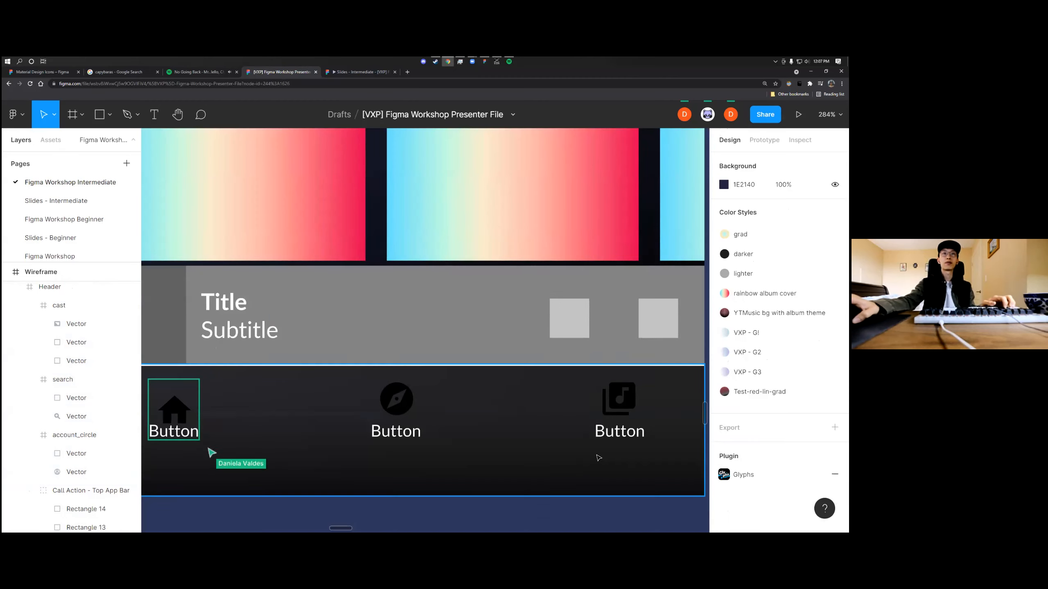
pyautogui.scroll(-1, 596, 457)
pyautogui.scroll(2, 594, 454)
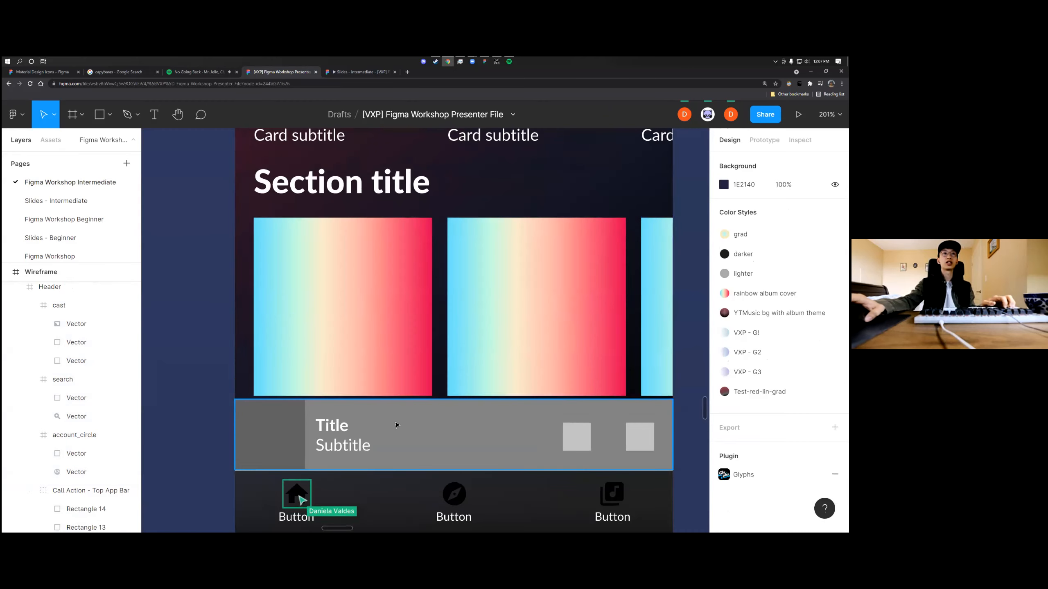
pyautogui.scroll(-1, 398, 424)
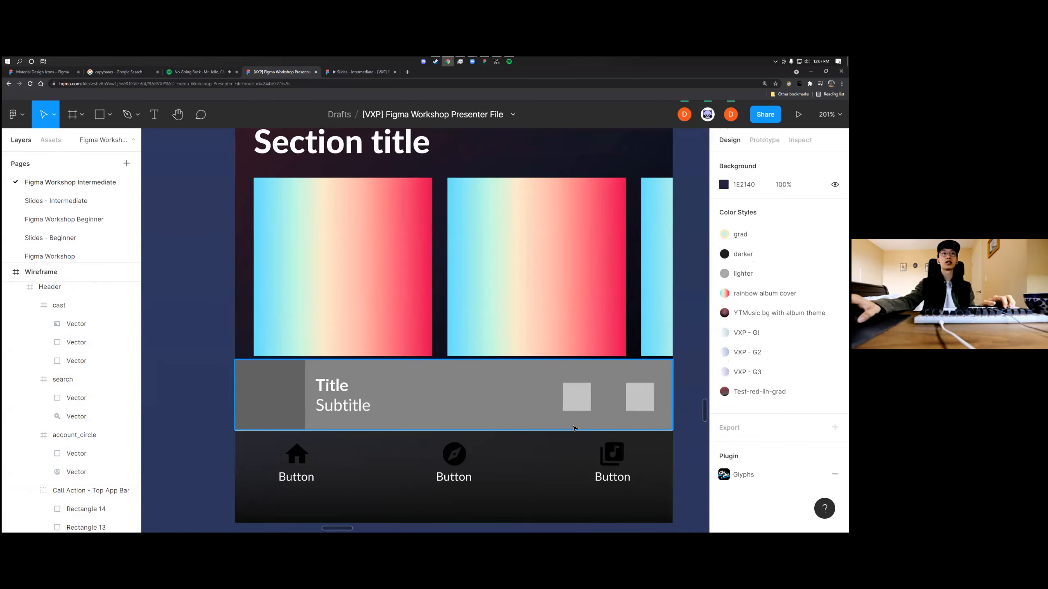
pyautogui.scroll(-2, 578, 430)
pyautogui.click(429, 327)
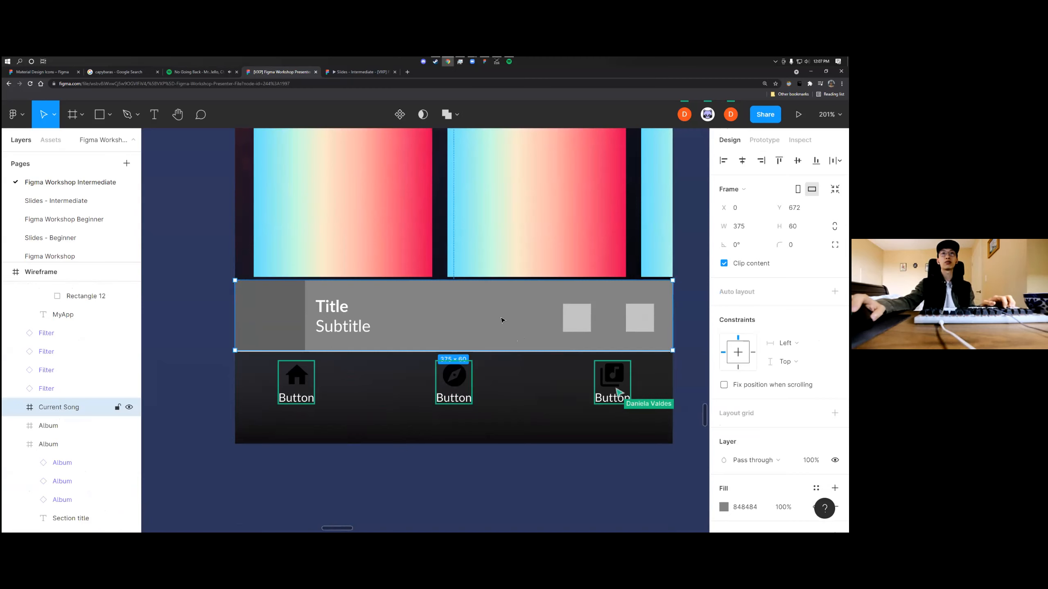
pyautogui.scroll(-3, 527, 349)
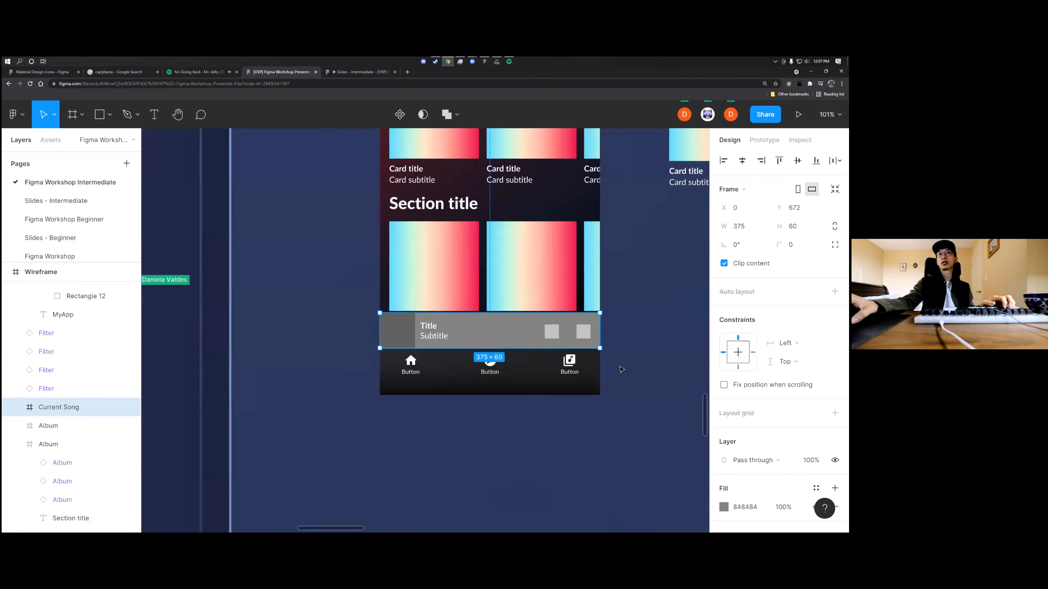
# Switch to the intermediate slides prototype and advance to the High Fidelity Mockups slide
pyautogui.click(340, 71)
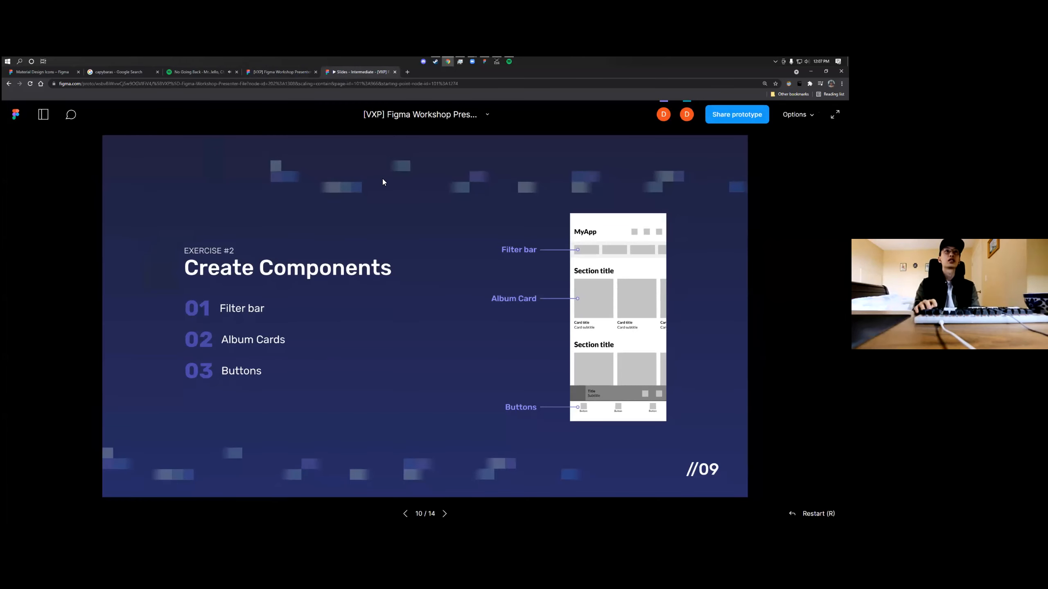
pyautogui.press('Right')
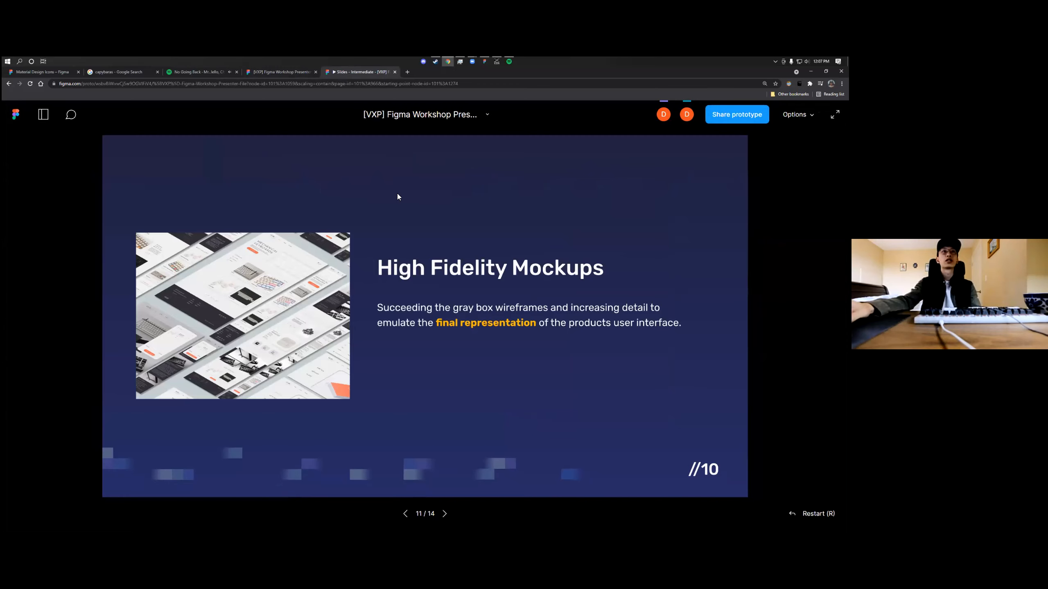
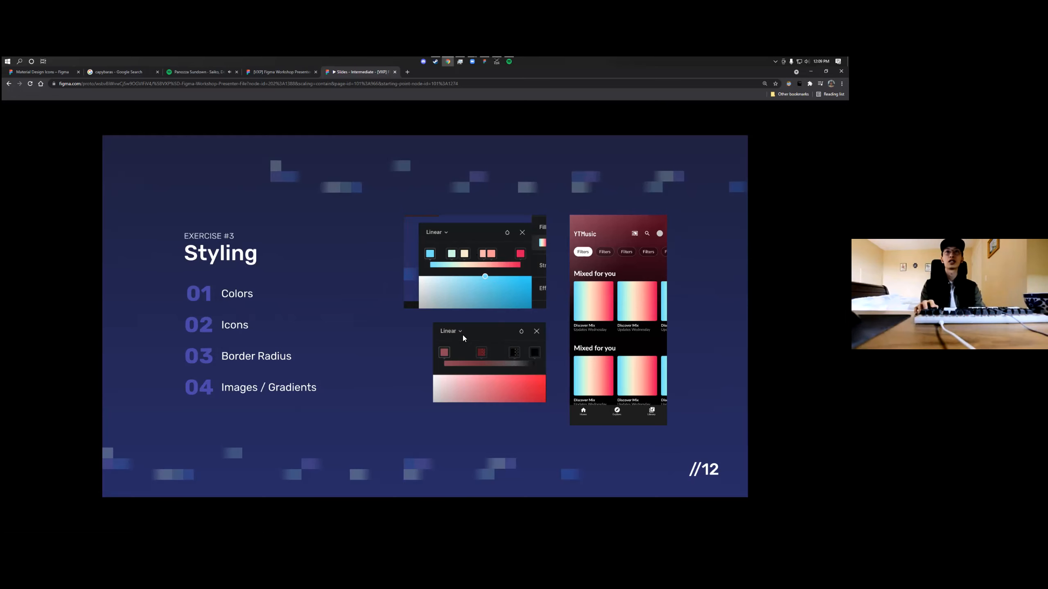
# Advance the slides to the Interaction exercise and return to the Wireframe home screen in the workshop presenter file
pyautogui.press('Right')
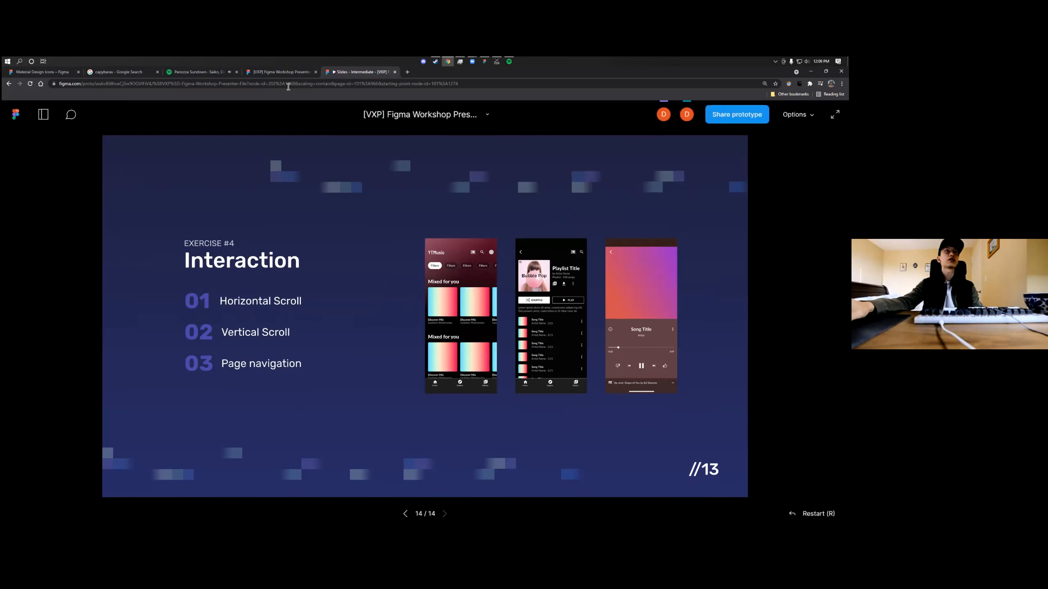
pyautogui.click(282, 72)
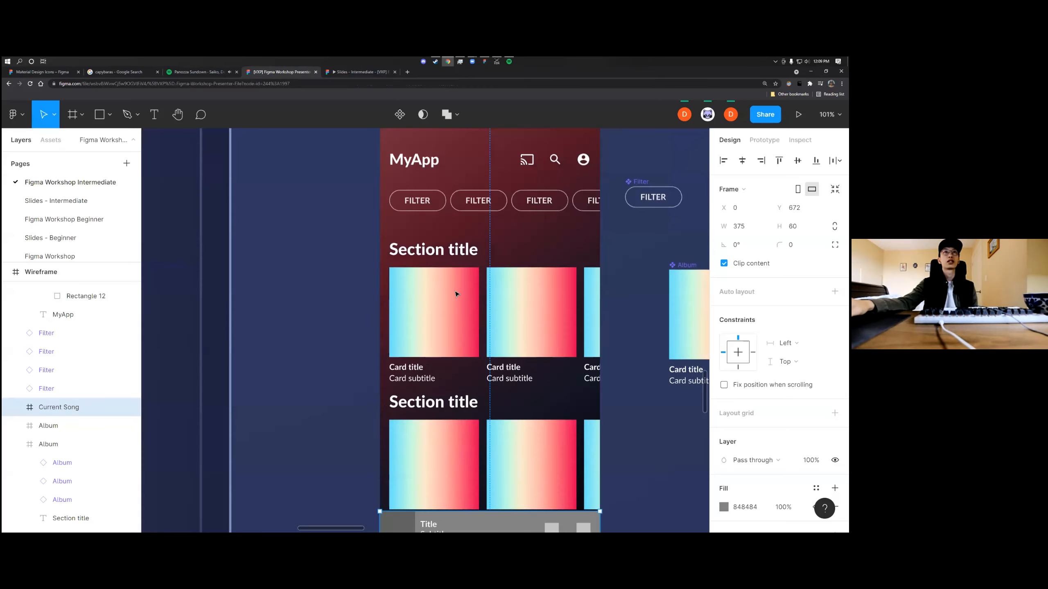
pyautogui.click(627, 283)
pyautogui.scroll(1, 609, 292)
pyautogui.scroll(-4, 605, 294)
pyautogui.scroll(2, 605, 293)
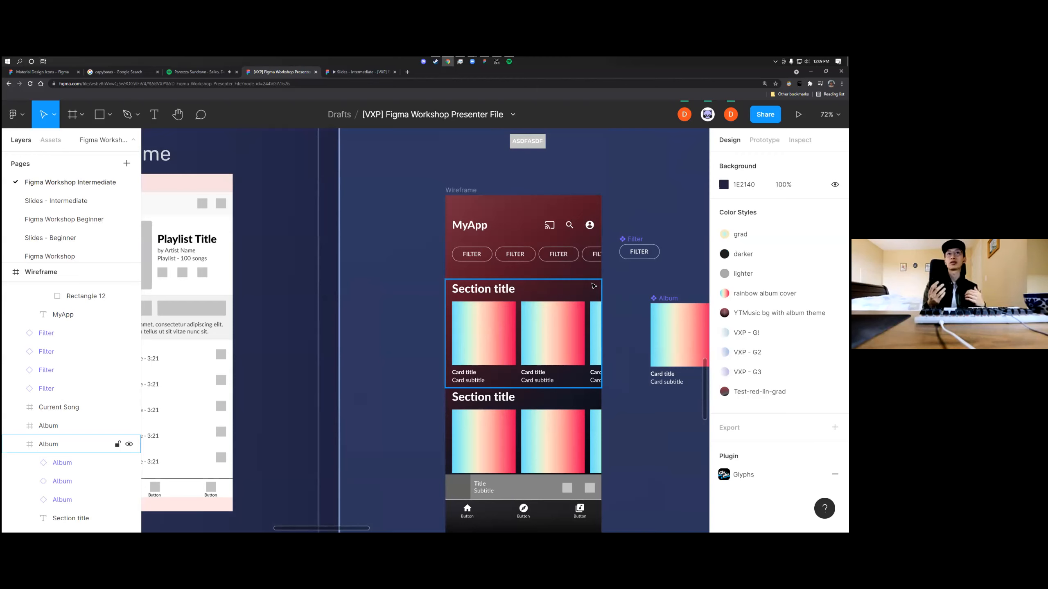
pyautogui.click(578, 332)
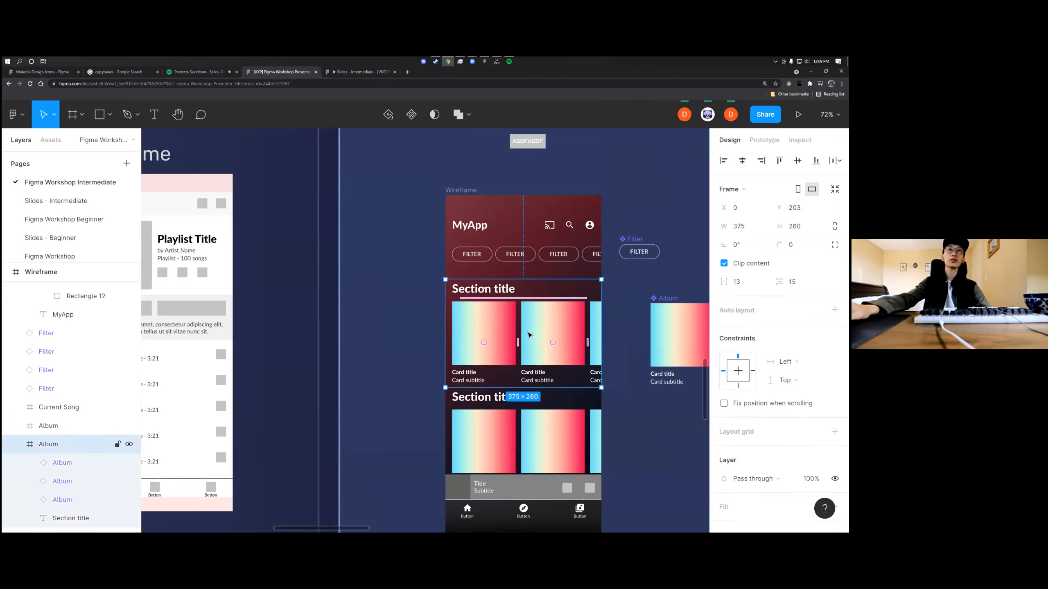
pyautogui.click(491, 332)
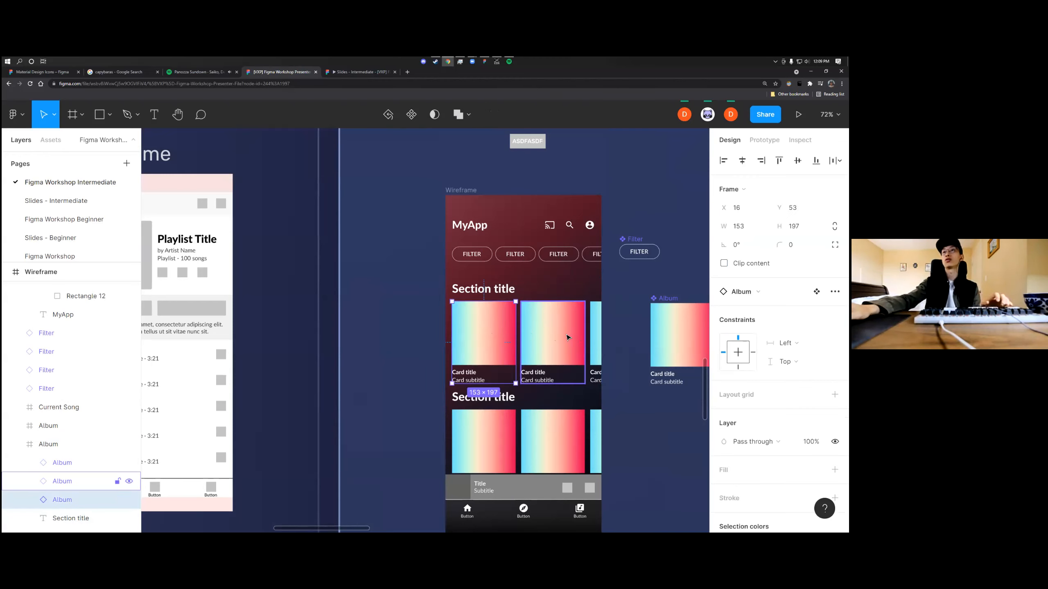
pyautogui.keyDown('shift'); pyautogui.click(567, 337); pyautogui.keyUp('shift')
pyautogui.keyDown('shift'); pyautogui.click(600, 361); pyautogui.keyUp('shift')
pyautogui.scroll(-1, 602, 367)
pyautogui.scroll(1, 602, 367)
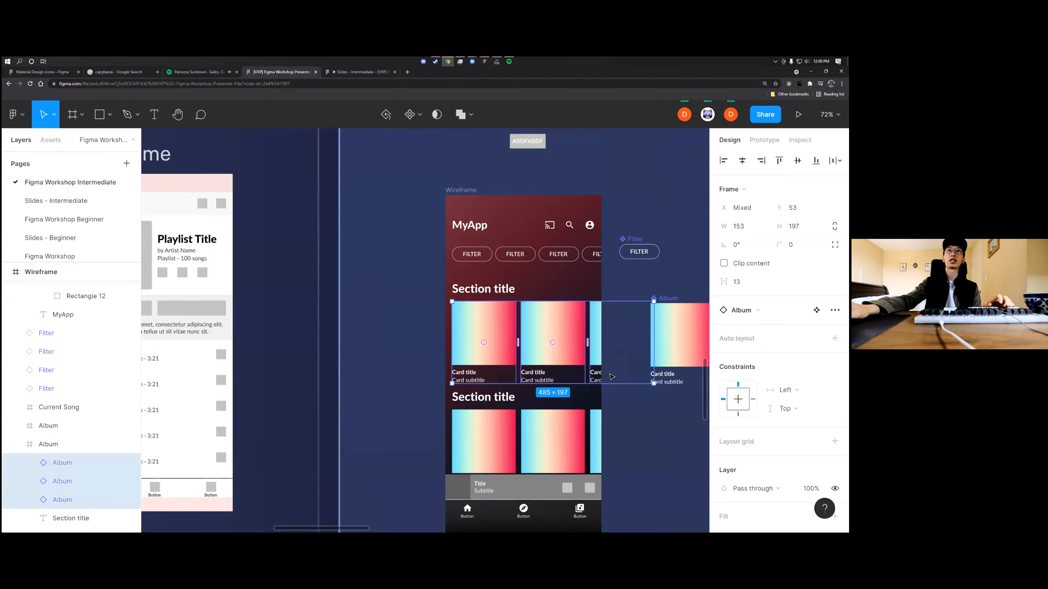
pyautogui.click(626, 407)
pyautogui.hscroll(2, 627, 407)
pyautogui.doubleClick(433, 348)
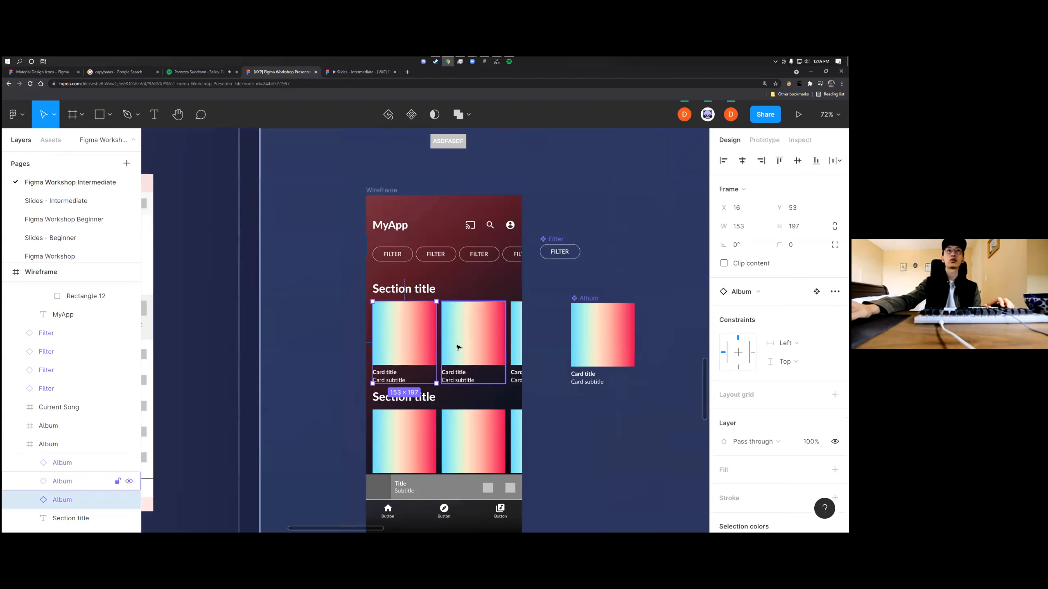
# Wrap the three album cards of the first Mixed for you section on the Home - Final screen in a new frame
pyautogui.scroll(-5, 462, 351)
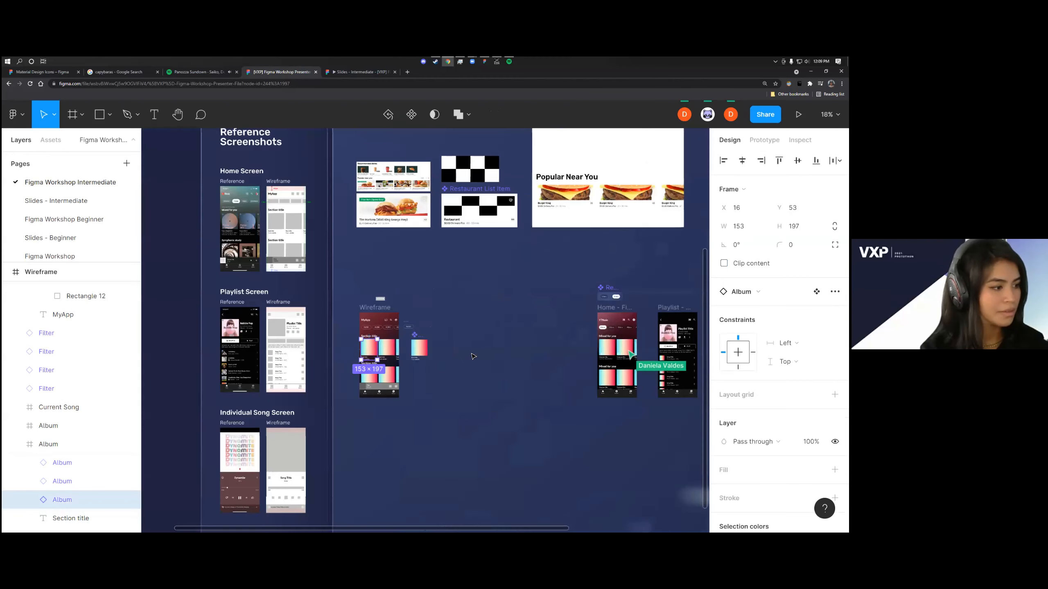
pyautogui.scroll(5, 473, 356)
pyautogui.doubleClick(487, 351)
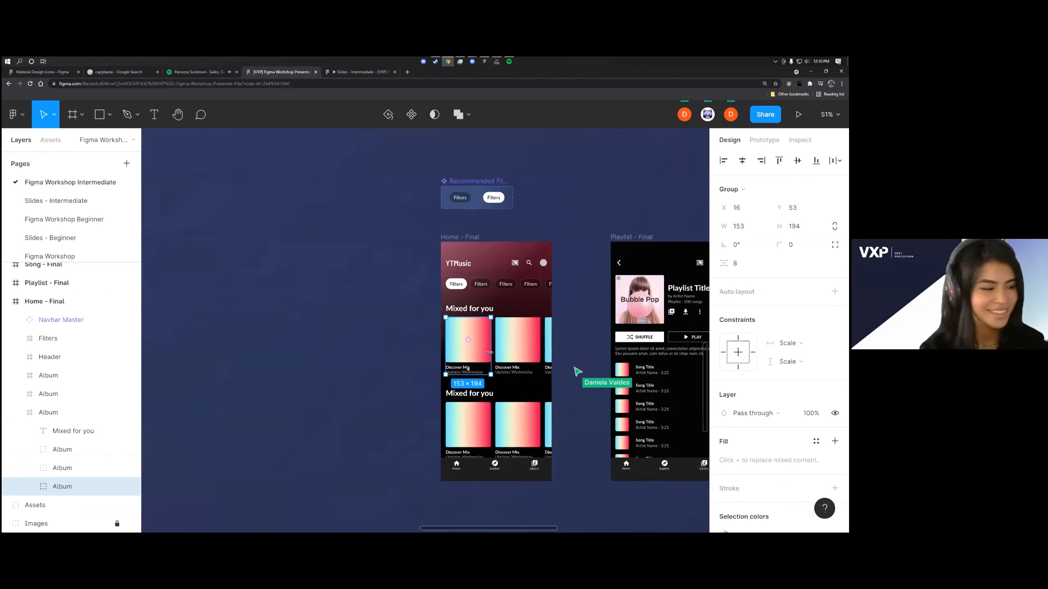
pyautogui.hscroll(2, 489, 352)
pyautogui.scroll(2, 468, 347)
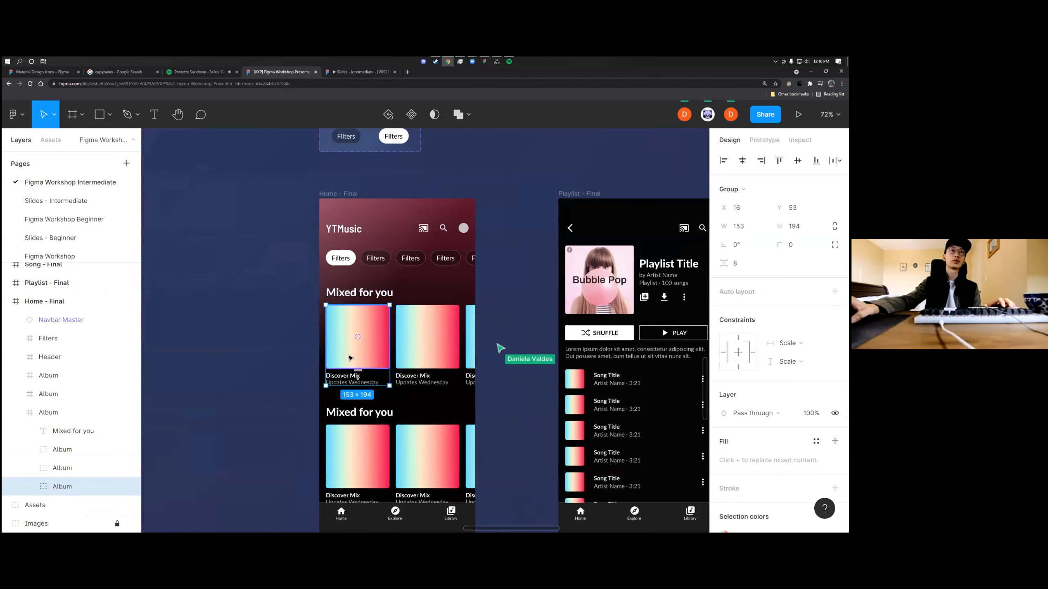
pyautogui.scroll(-2, 349, 356)
pyautogui.hscroll(-4, 349, 355)
pyautogui.scroll(-2, 350, 355)
pyautogui.scroll(4, 420, 356)
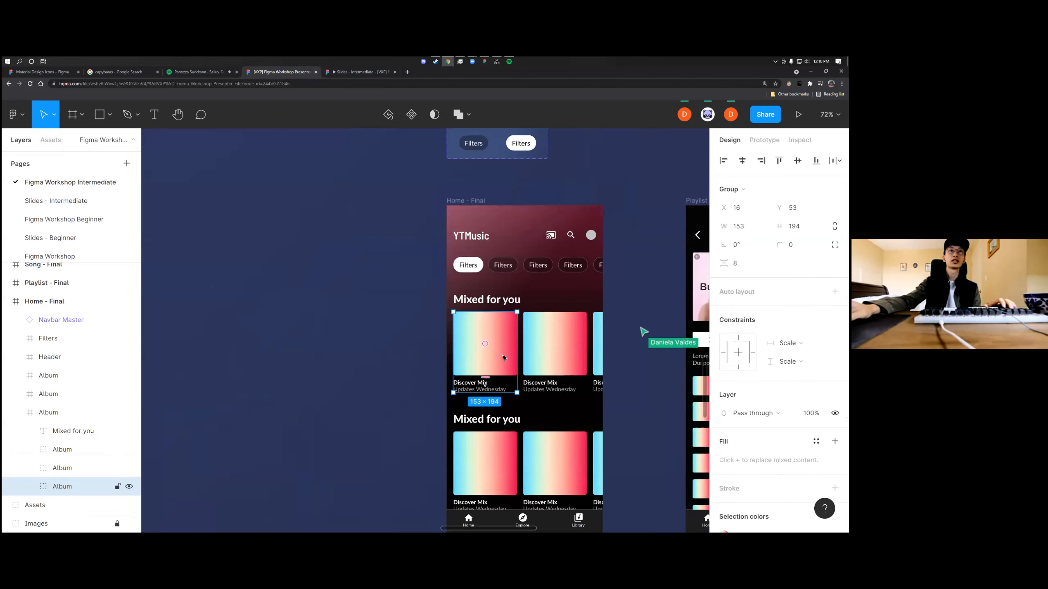
pyautogui.hscroll(2, 503, 358)
pyautogui.scroll(2, 462, 363)
pyautogui.keyDown('shift'); pyautogui.click(479, 355); pyautogui.keyUp('shift')
pyautogui.keyDown('shift'); pyautogui.click(535, 357); pyautogui.keyUp('shift')
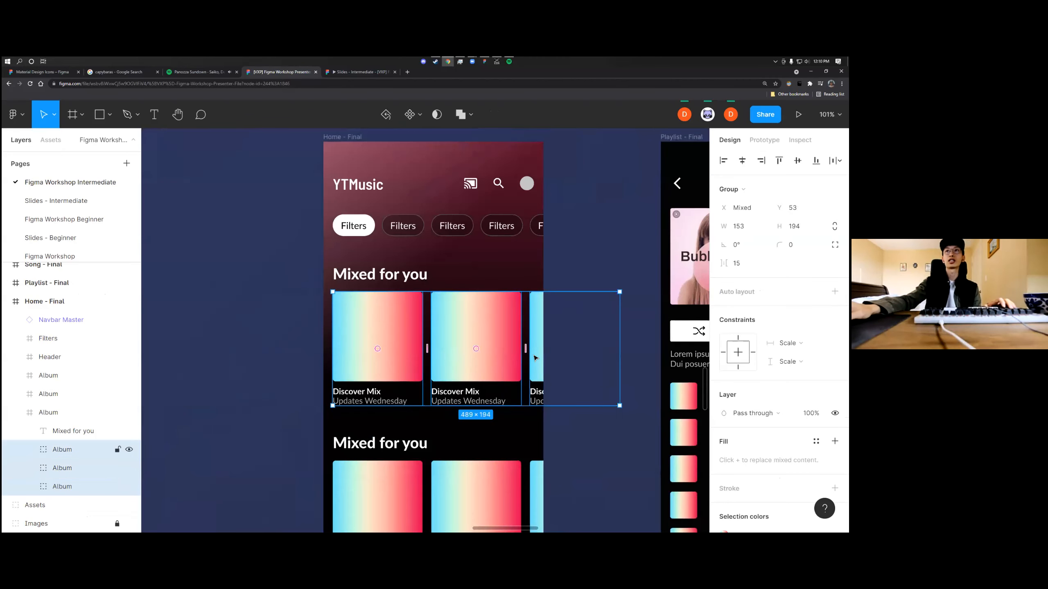
pyautogui.rightClick(496, 359)
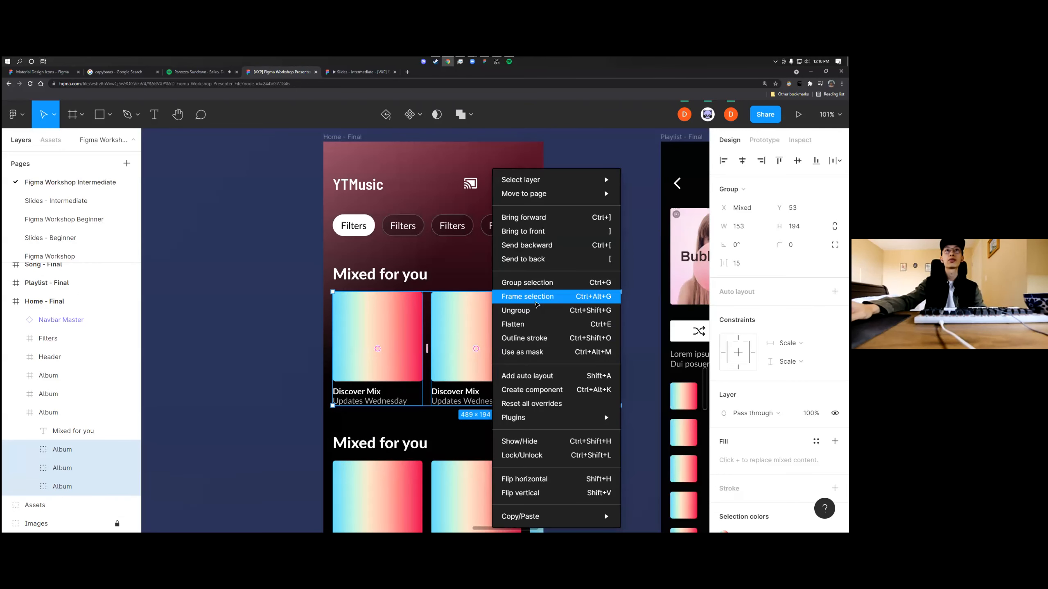
pyautogui.click(537, 302)
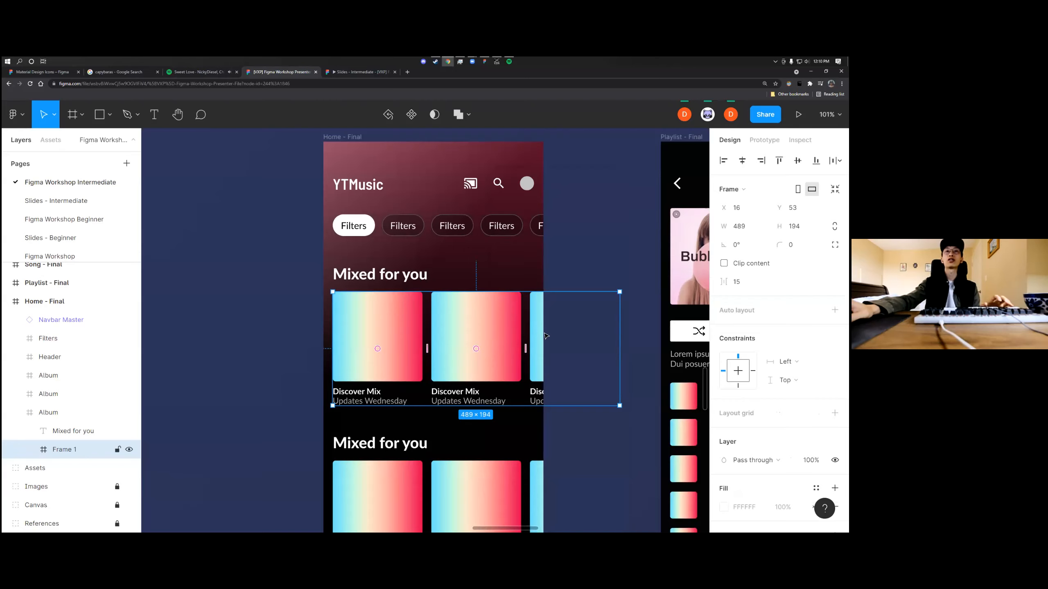
# Narrow the new album card frame to 359 wide, ending at the phone screen's edge, and rename it Scroll
pyautogui.moveTo(619, 337); pyautogui.dragTo(545, 344)
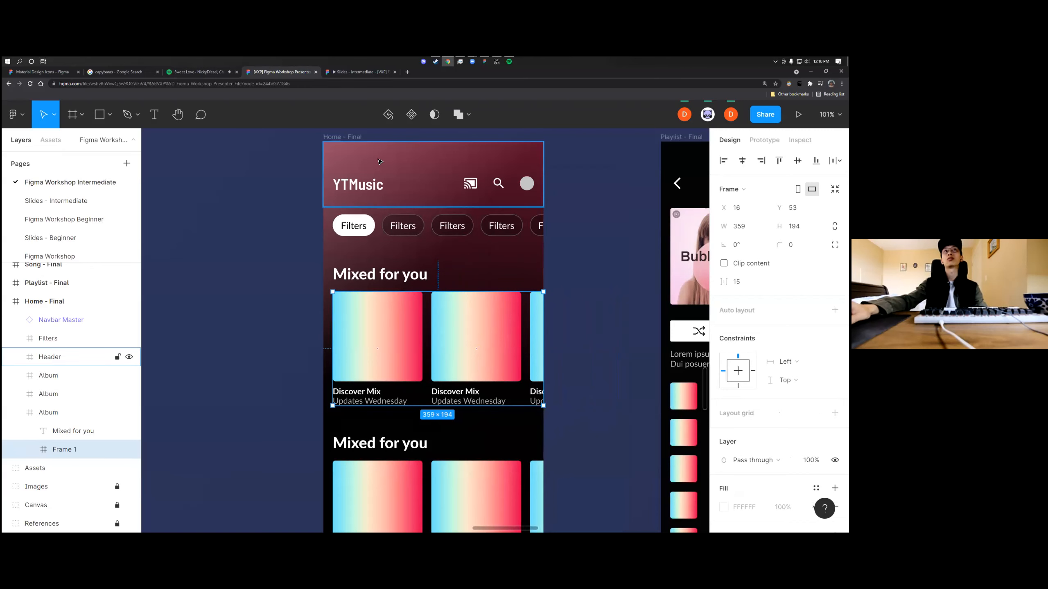
pyautogui.scroll(-1, 418, 389)
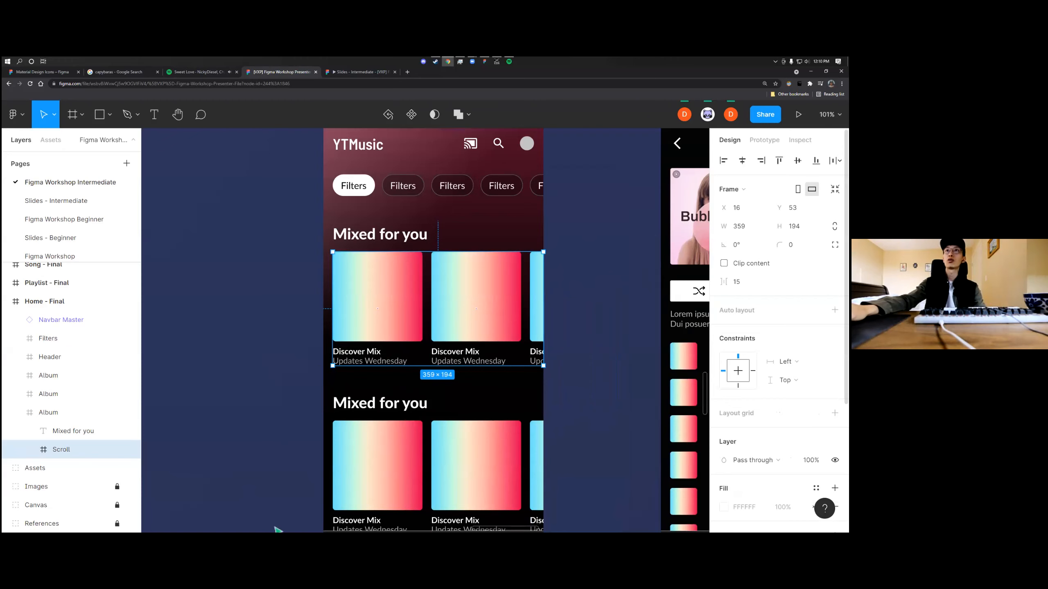
# Enable Clip content on the Scroll frame around the first section's album cards
pyautogui.click(724, 264)
pyautogui.scroll(1, 590, 288)
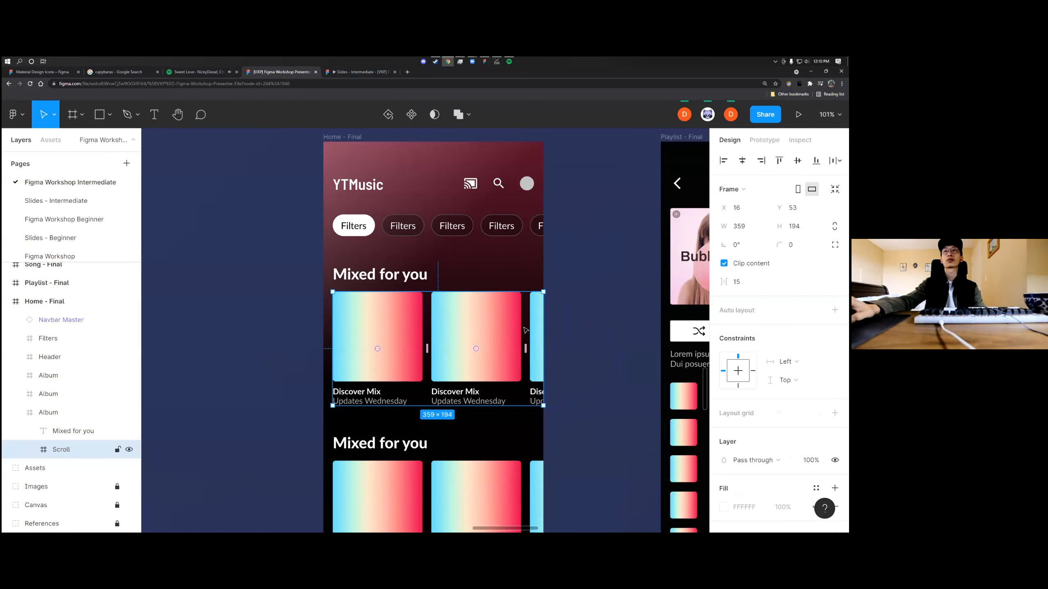
pyautogui.scroll(-1, 522, 341)
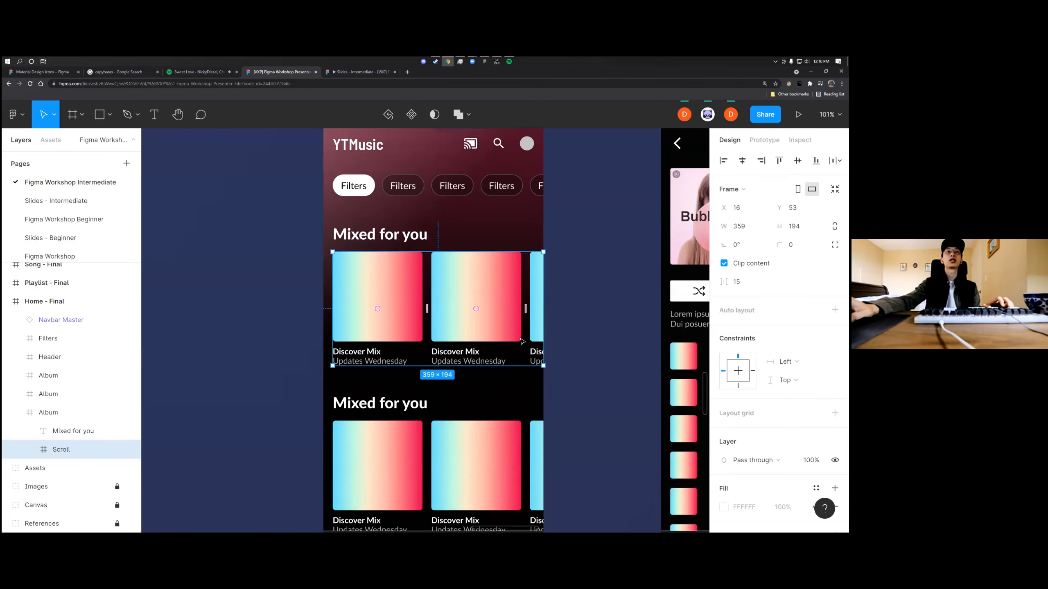
pyautogui.scroll(-3, 523, 341)
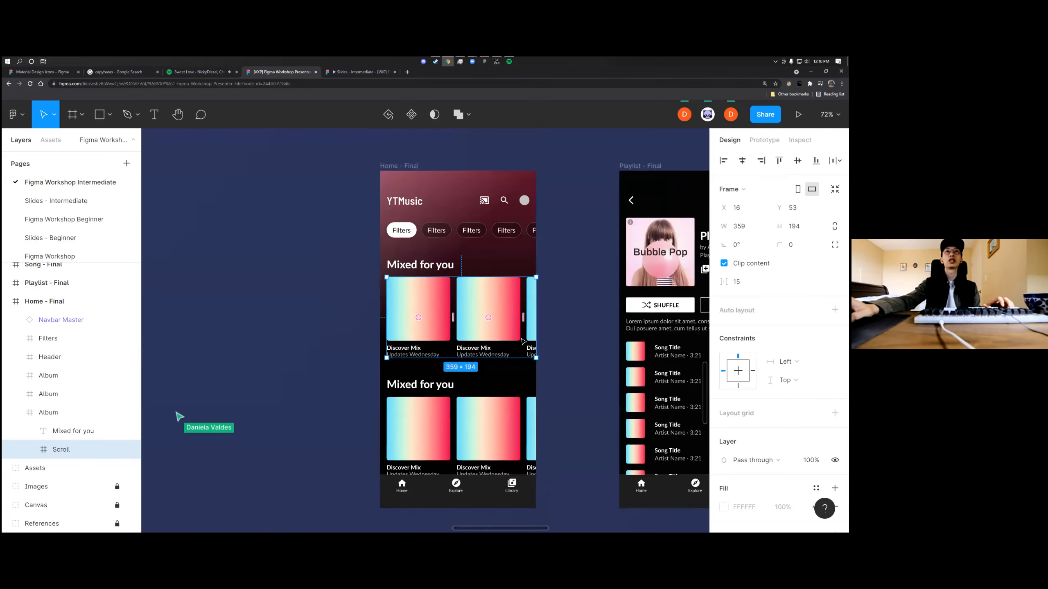
pyautogui.moveTo(538, 328)
pyautogui.mouseDown()
pyautogui.moveTo(574, 331)
pyautogui.moveTo(536, 333)
pyautogui.mouseUp()
pyautogui.click(549, 335)
# Set the Scroll frame's overflow behaviour to Horizontal scrolling in its prototype settings
pyautogui.scroll(3, 518, 330)
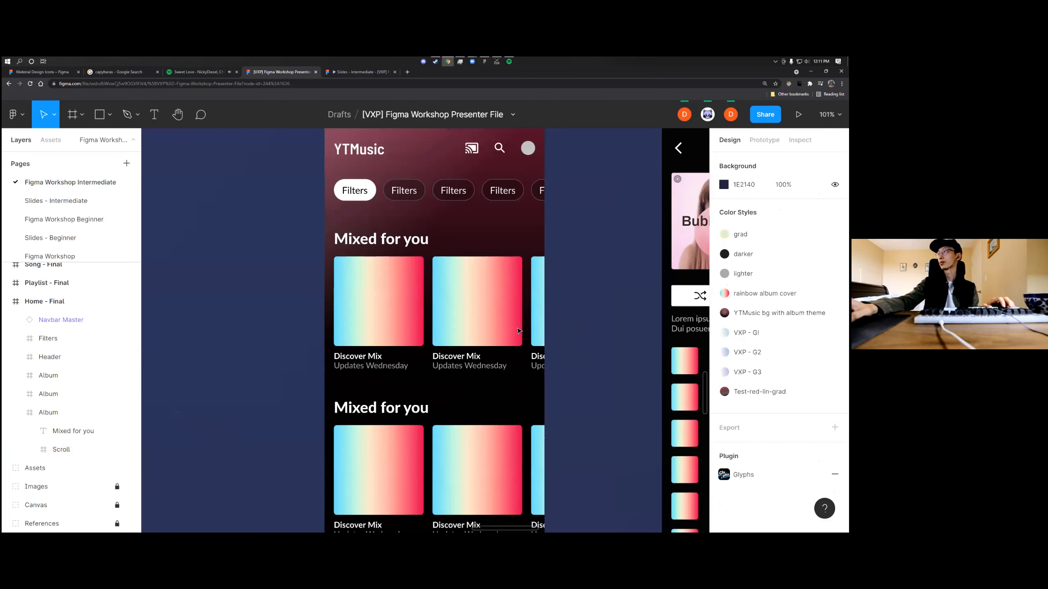
pyautogui.scroll(-3, 519, 330)
pyautogui.hscroll(-2, 524, 330)
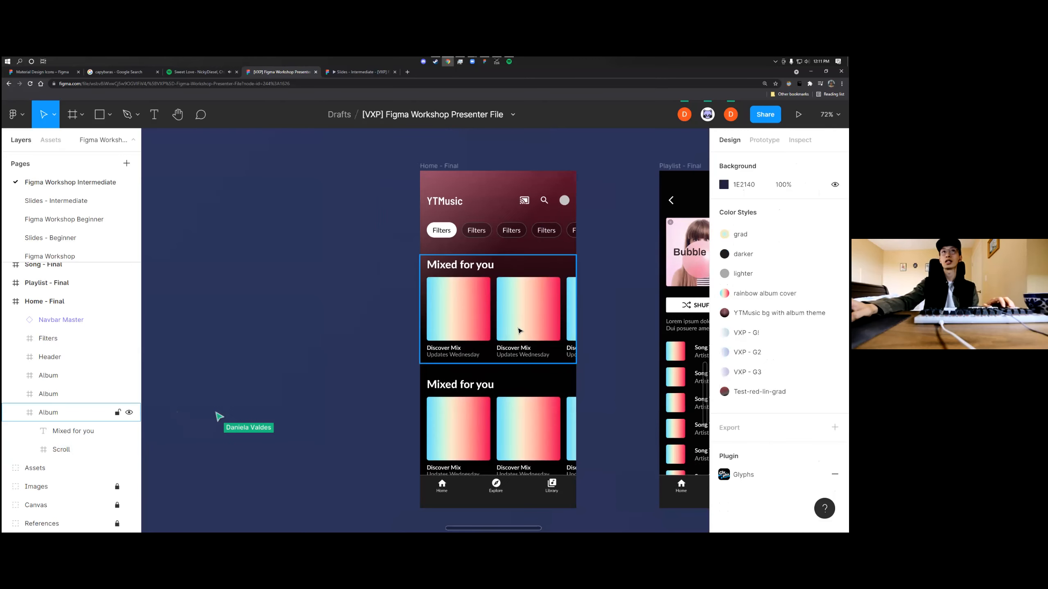
pyautogui.click(529, 329)
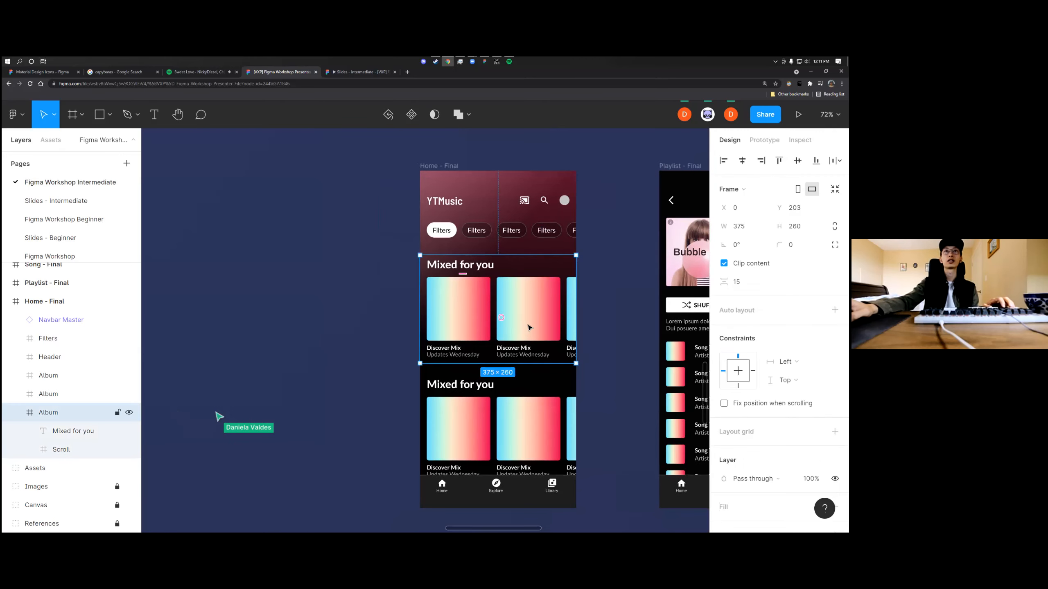
pyautogui.click(586, 321)
pyautogui.doubleClick(534, 307)
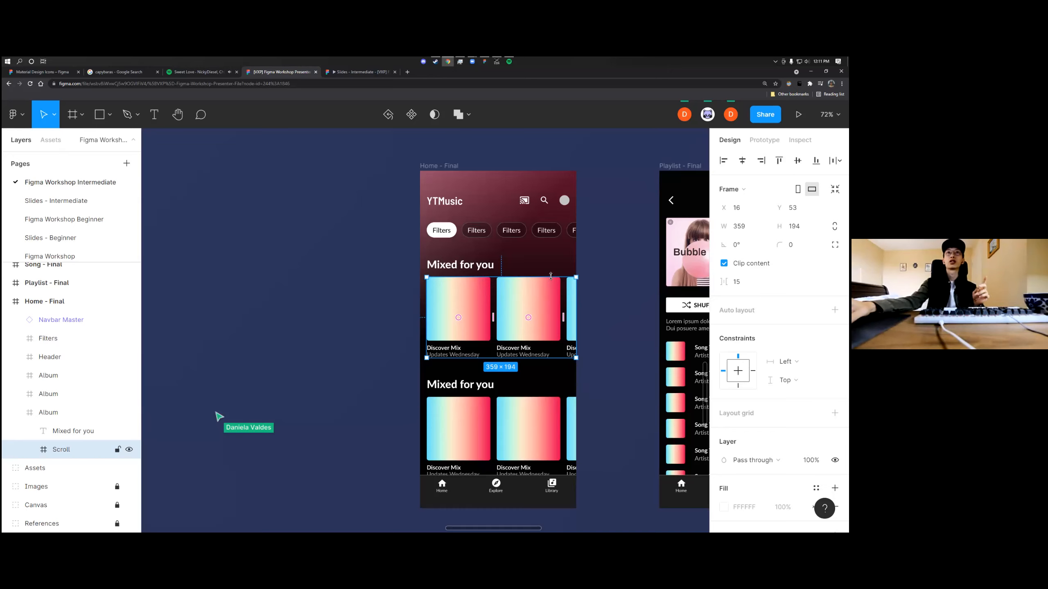
pyautogui.click(765, 140)
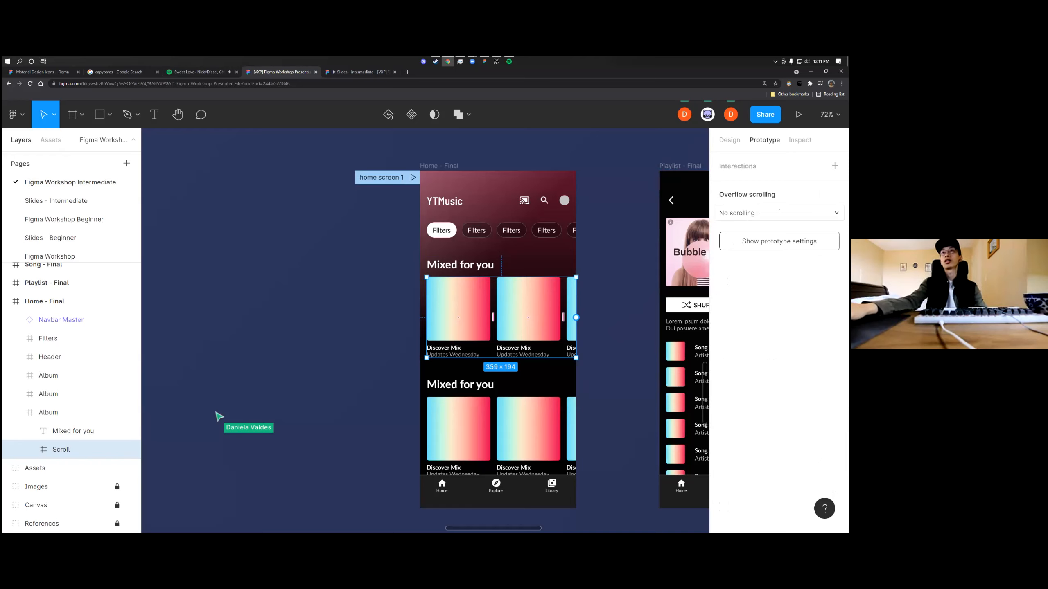
pyautogui.click(779, 213)
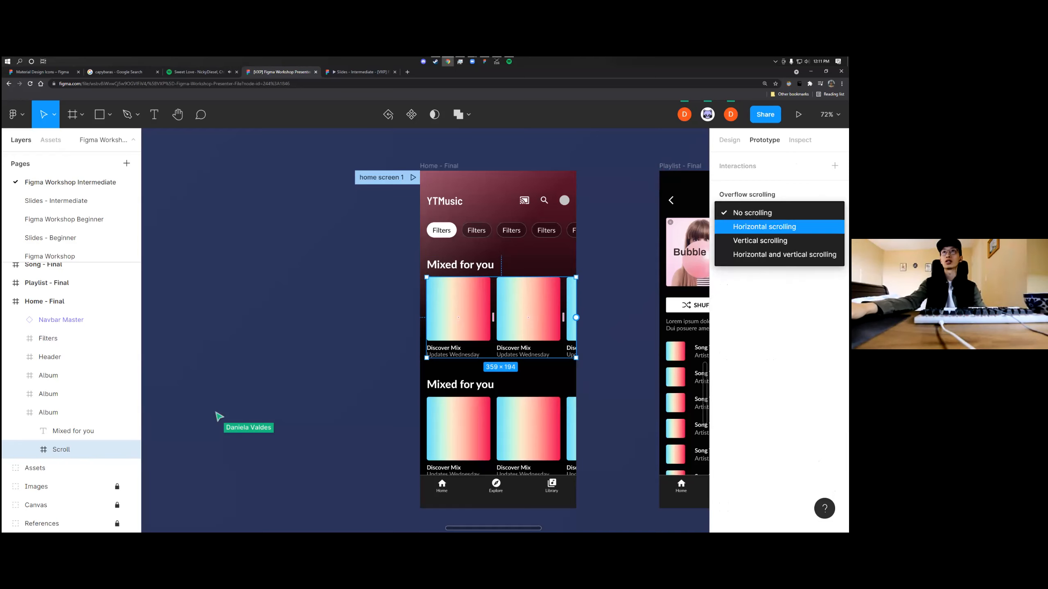
pyautogui.click(765, 227)
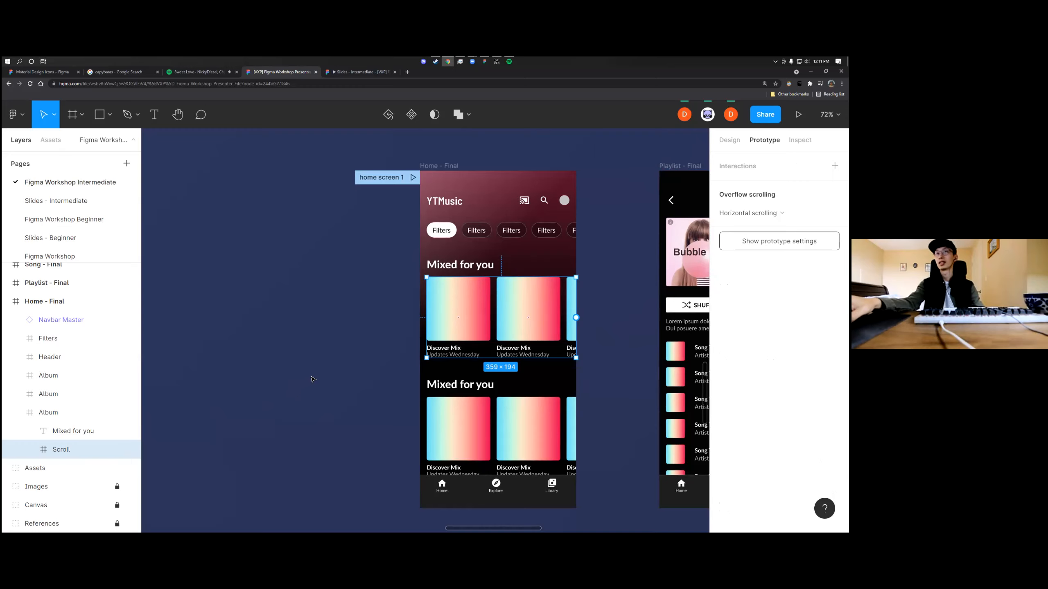
# Examine the first Album section's nesting and overflow scrolling, comparing the outer frame, the Mixed for you title and the inner Scroll frame
pyautogui.click(337, 363)
pyautogui.click(451, 334)
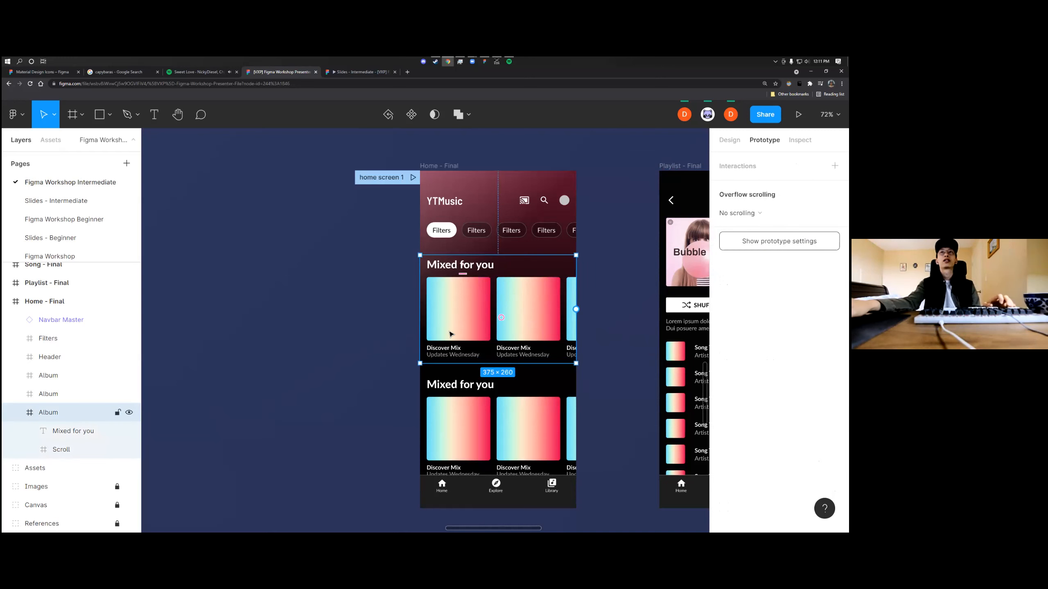
pyautogui.scroll(3, 451, 335)
pyautogui.hscroll(3, 451, 334)
pyautogui.click(409, 330)
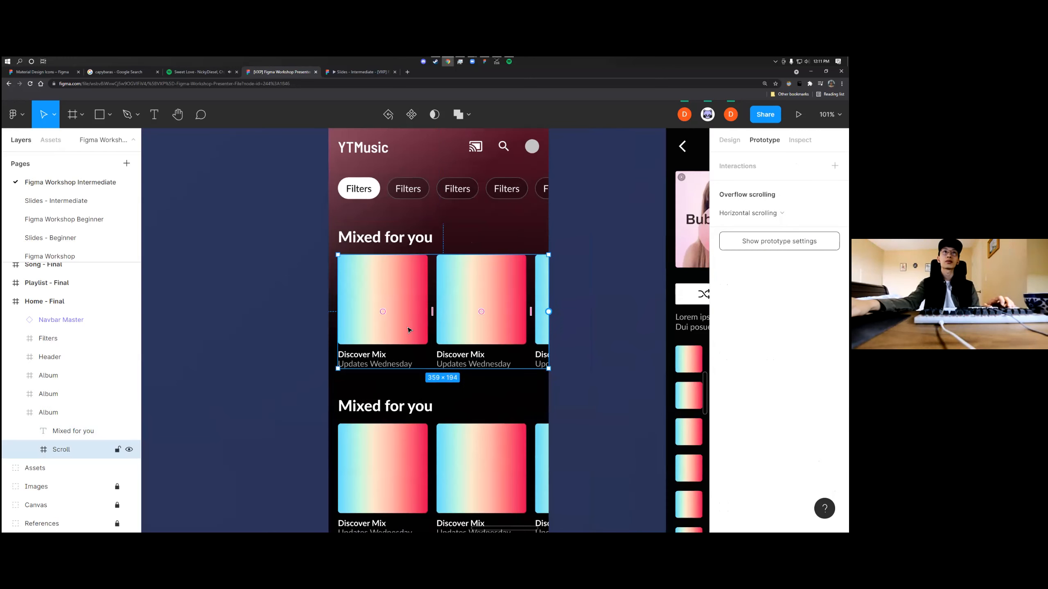
pyautogui.click(320, 332)
pyautogui.doubleClick(380, 321)
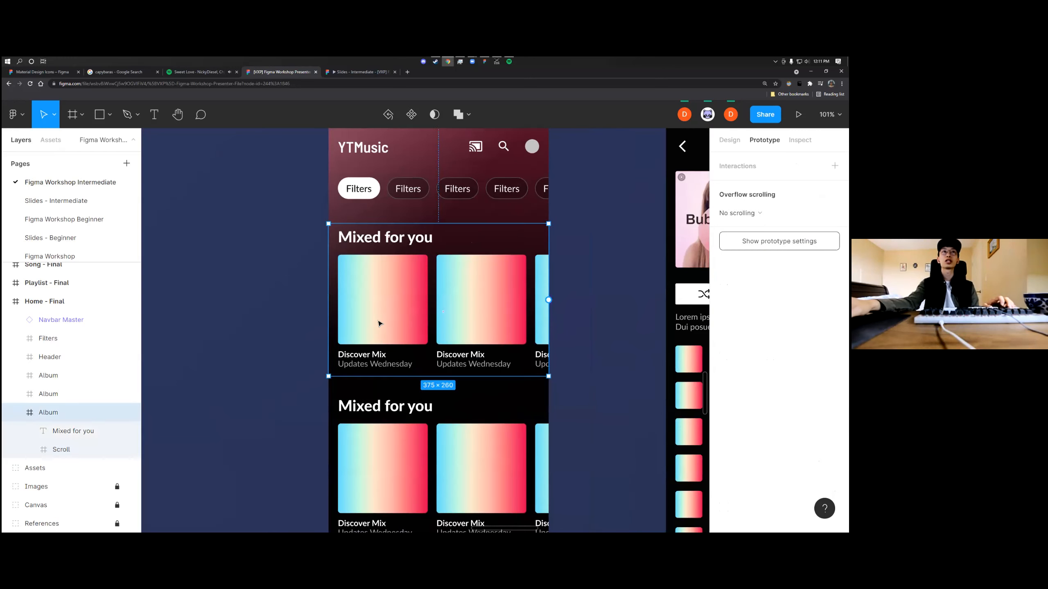
pyautogui.hscroll(2, 483, 316)
pyautogui.click(364, 245)
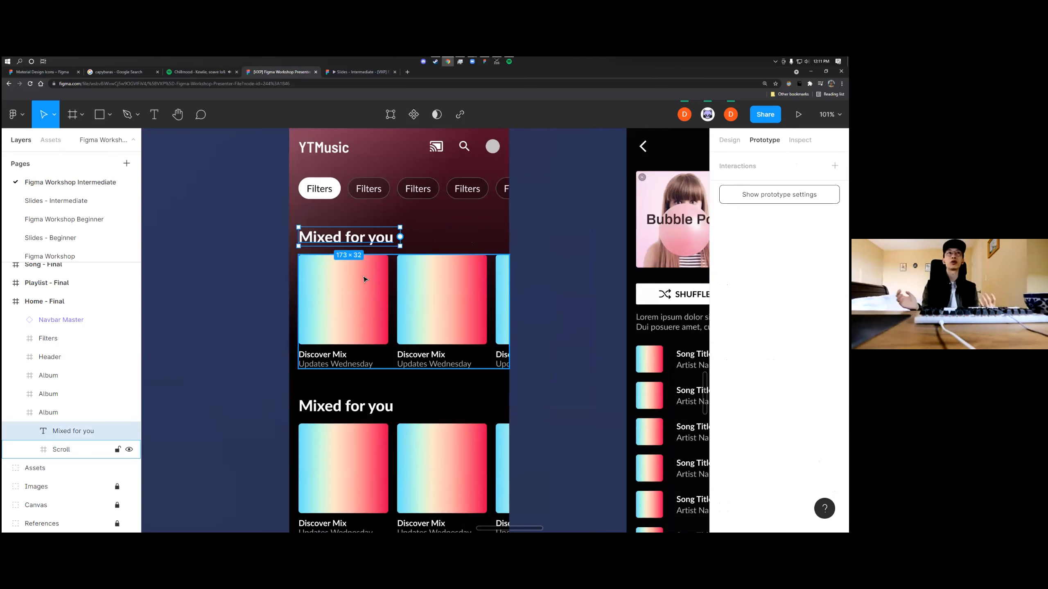
pyautogui.press('Escape')
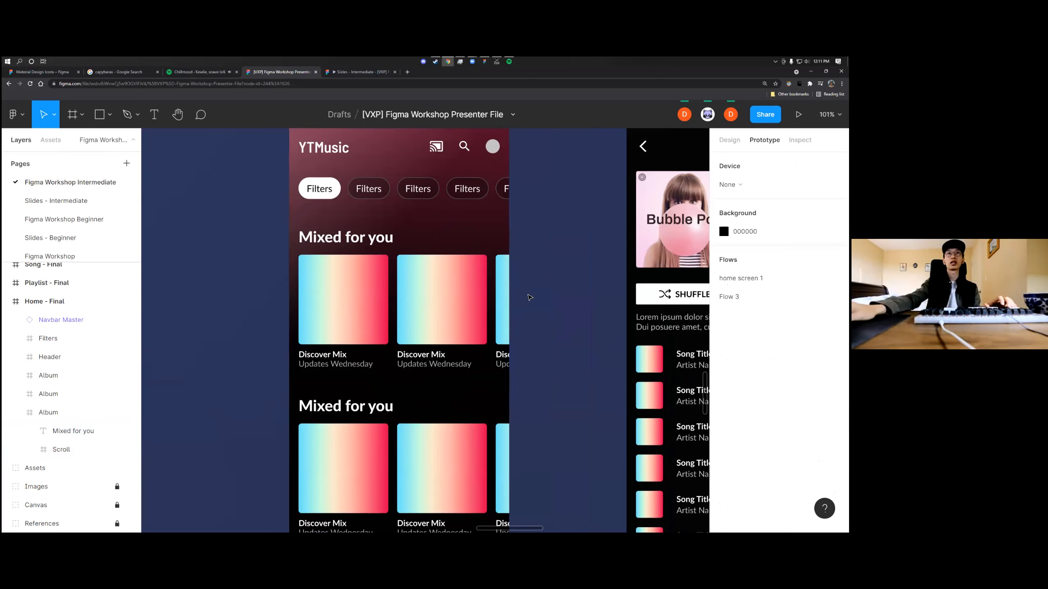
pyautogui.doubleClick(386, 305)
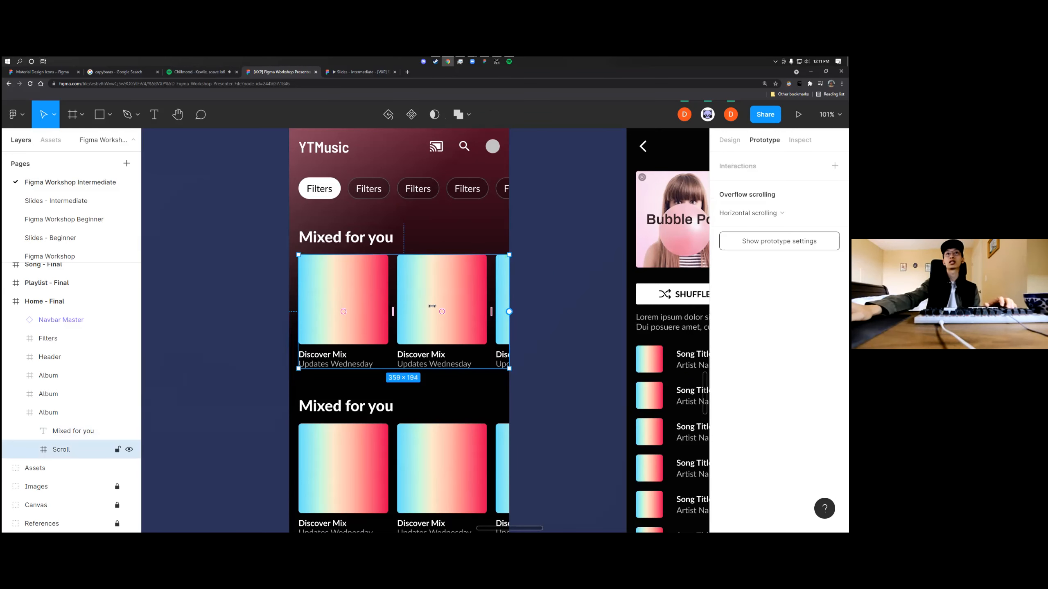
pyautogui.hscroll(3, 421, 308)
pyautogui.scroll(2, 294, 281)
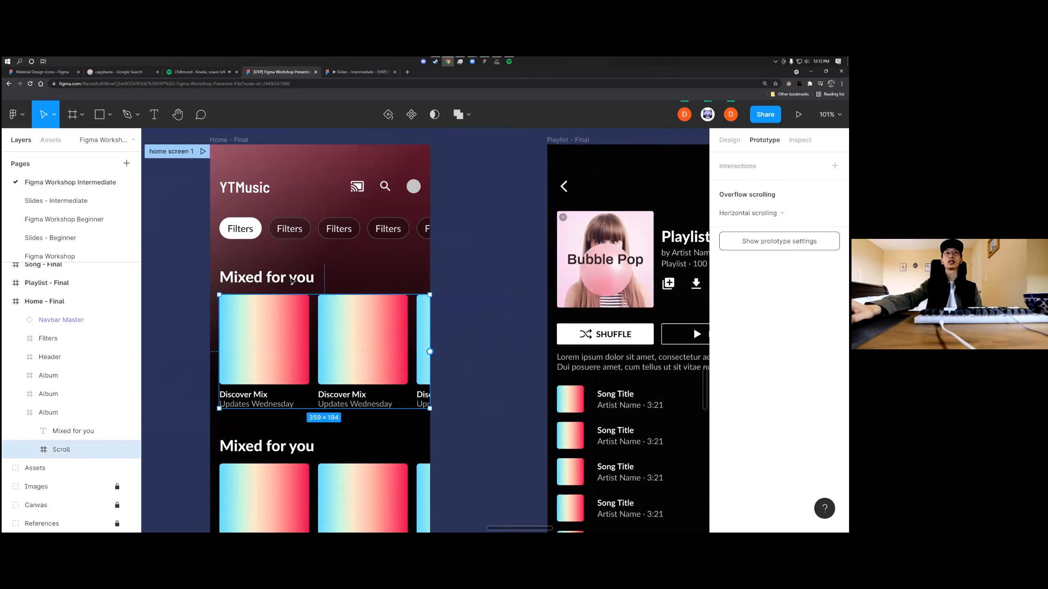
pyautogui.click(289, 280)
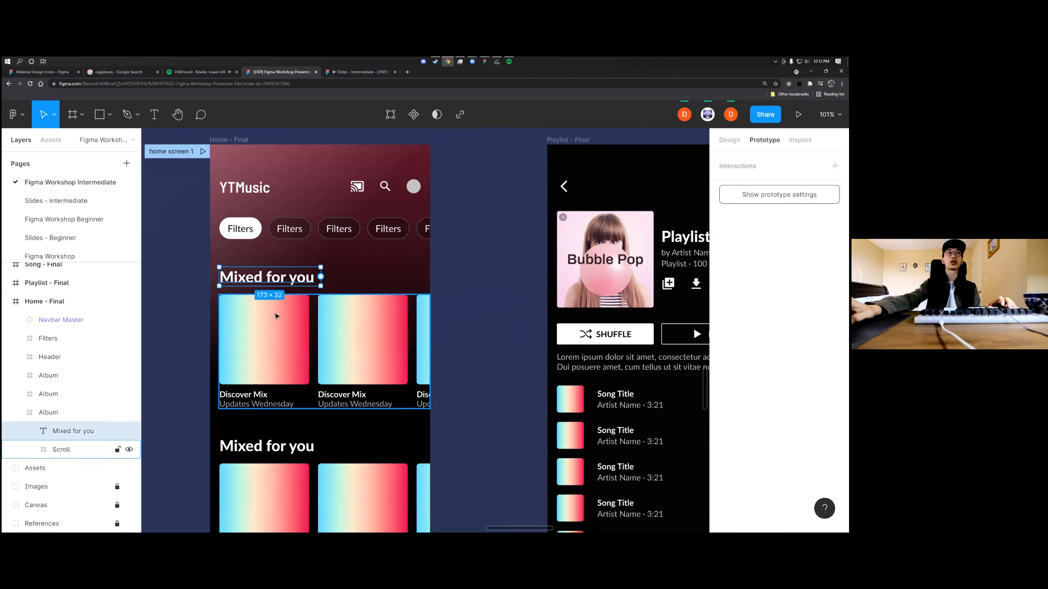
pyautogui.click(282, 298)
pyautogui.scroll(4, 285, 321)
pyautogui.scroll(-2, 287, 331)
pyautogui.hscroll(-5, 355, 359)
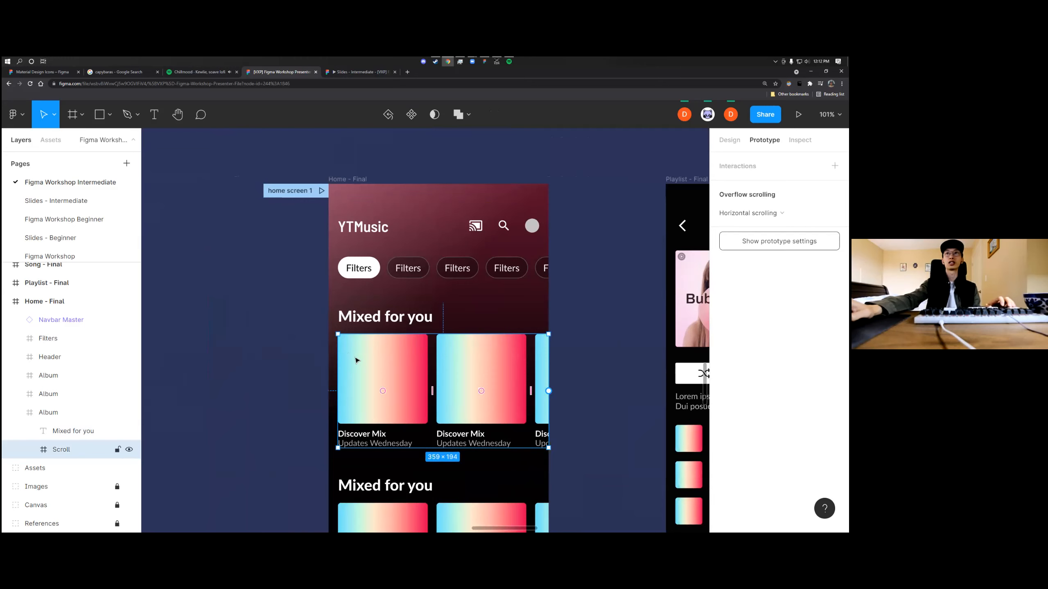
# Examine the Scroll frame around the first row of album cards, comparing its design settings with its overflow scrolling settings
pyautogui.scroll(-2, 365, 349)
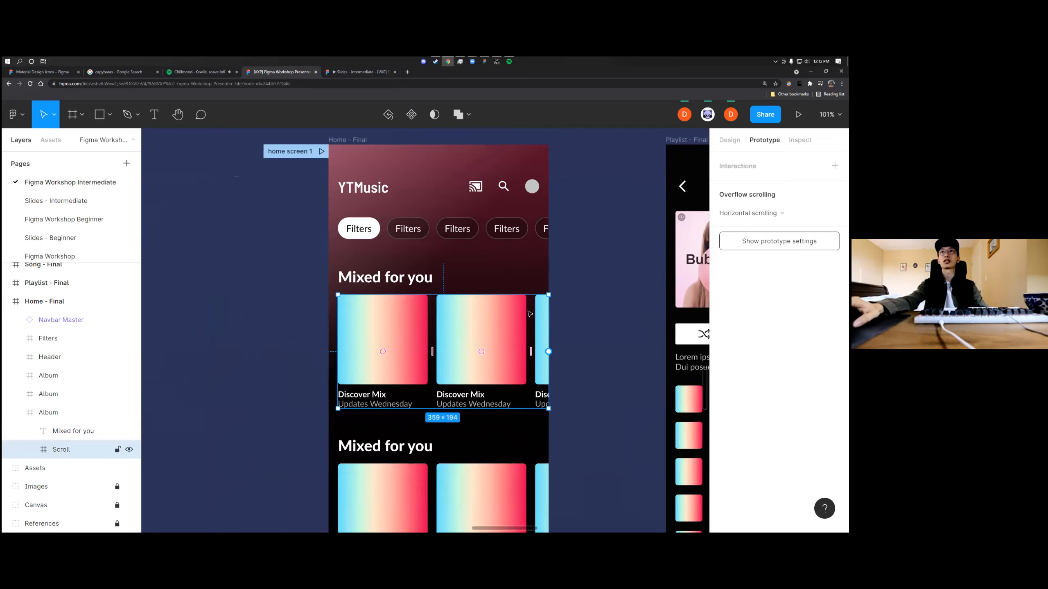
pyautogui.click(591, 291)
pyautogui.click(506, 323)
pyautogui.doubleClick(523, 310)
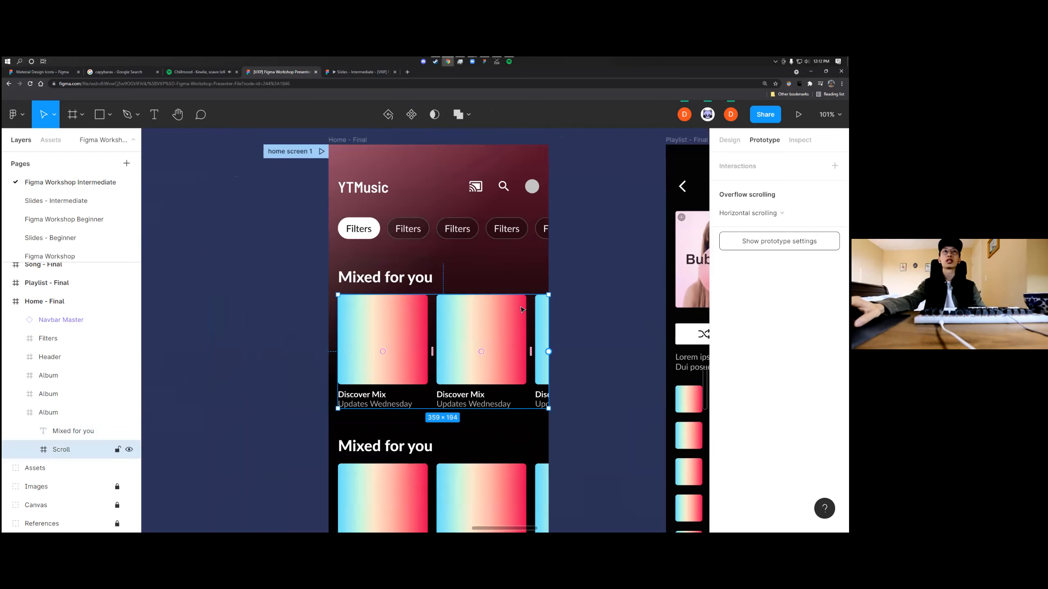
pyautogui.click(729, 141)
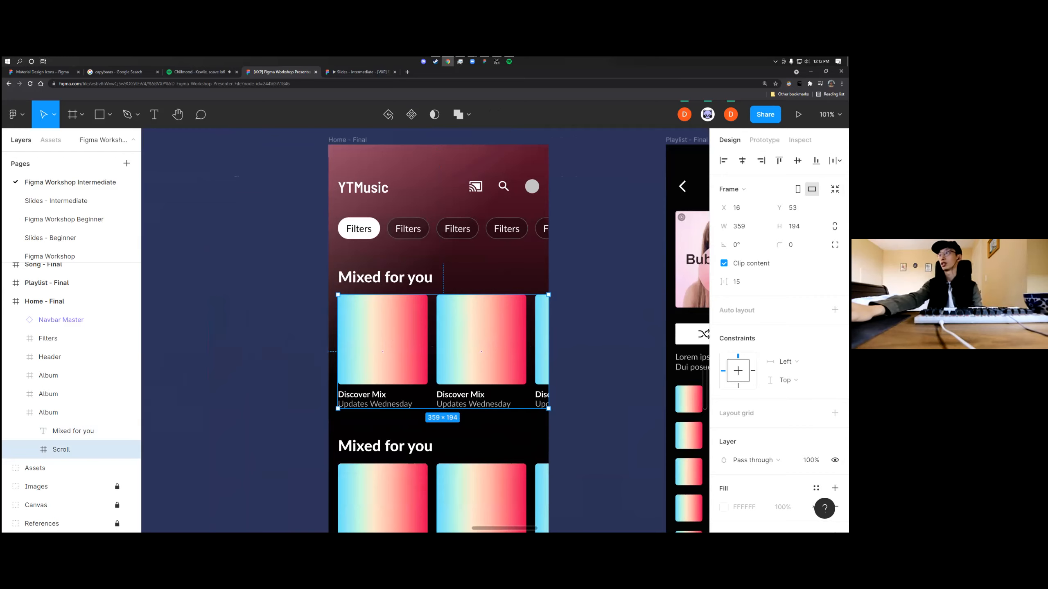
pyautogui.click(643, 349)
pyautogui.doubleClick(524, 358)
pyautogui.hotkey('shift', 'e')
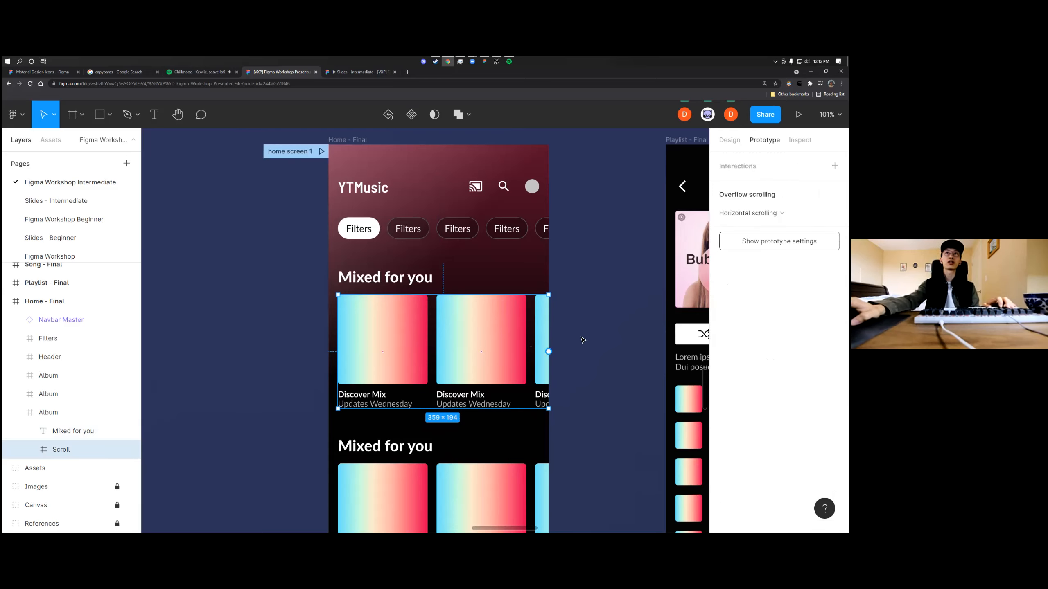
# Preview the home screen 1 flow and test horizontal scrolling of the first album row, then return to the design file
pyautogui.click(321, 151)
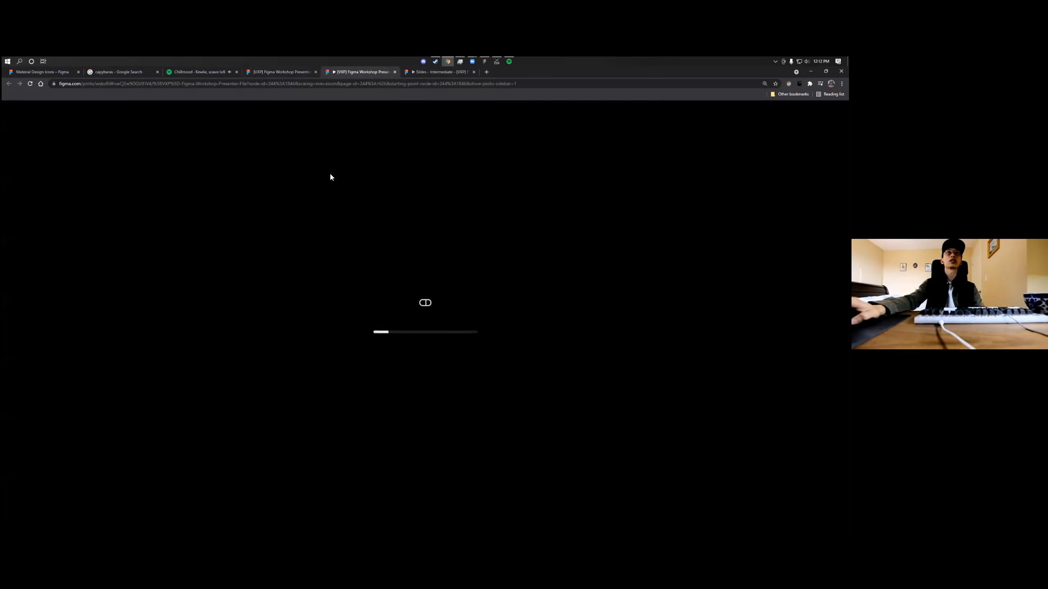
pyautogui.hscroll(2, 502, 284)
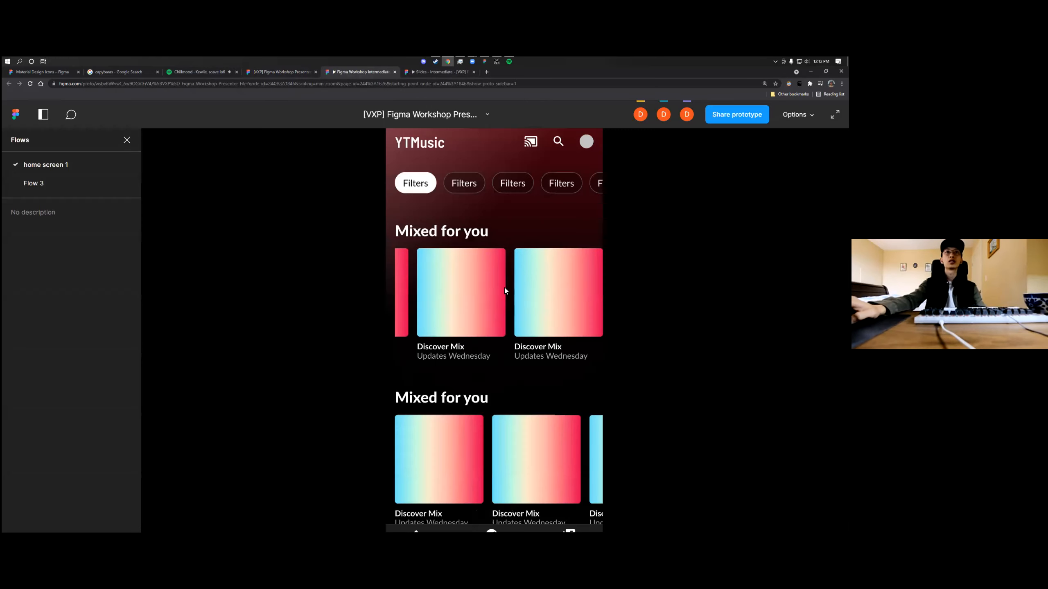
pyautogui.moveTo(510, 301); pyautogui.dragTo(569, 305)
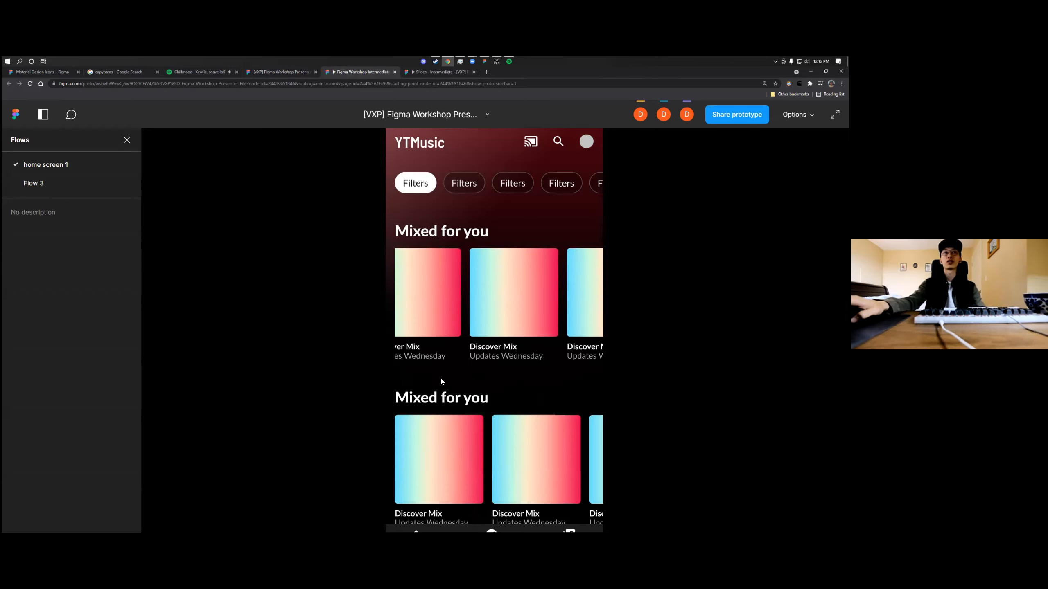
pyautogui.click(281, 74)
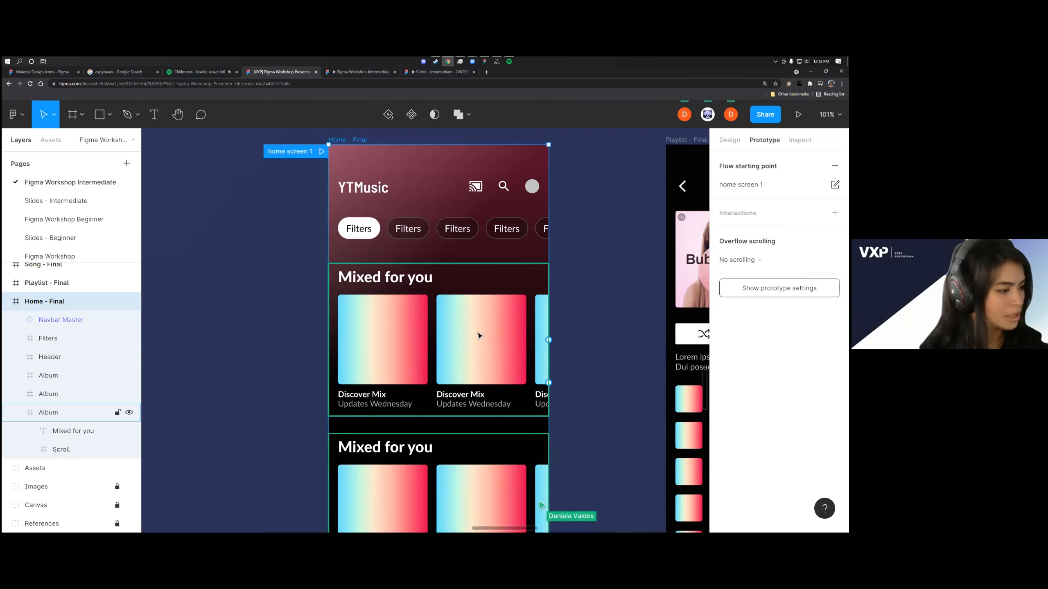
# Check the Vertical Scroll frame's prototype settings and test vertical and horizontal scrolling of the album sections in the preview
pyautogui.scroll(-3, 483, 331)
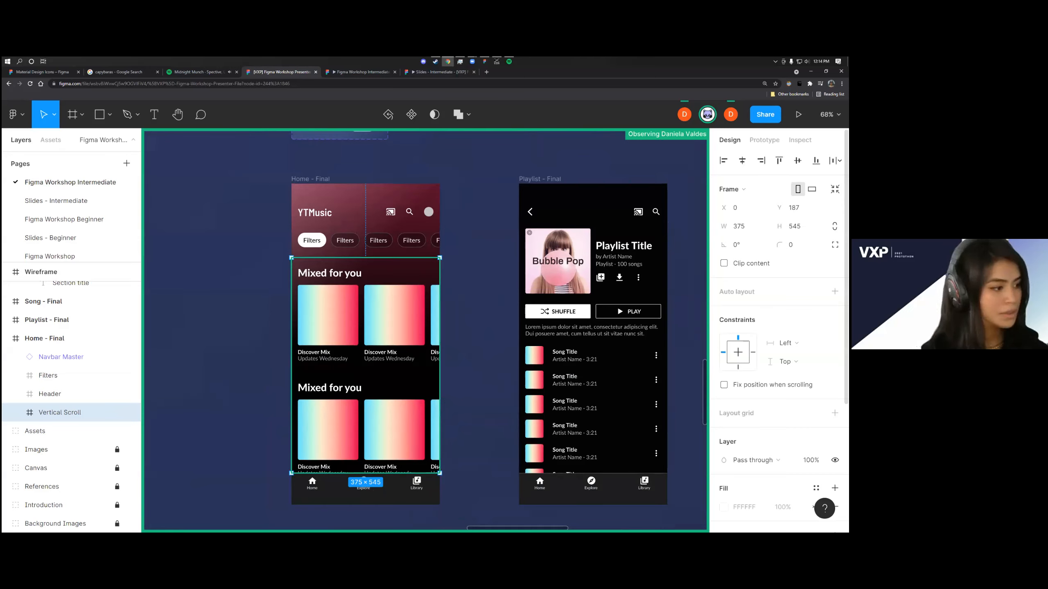
pyautogui.click(765, 140)
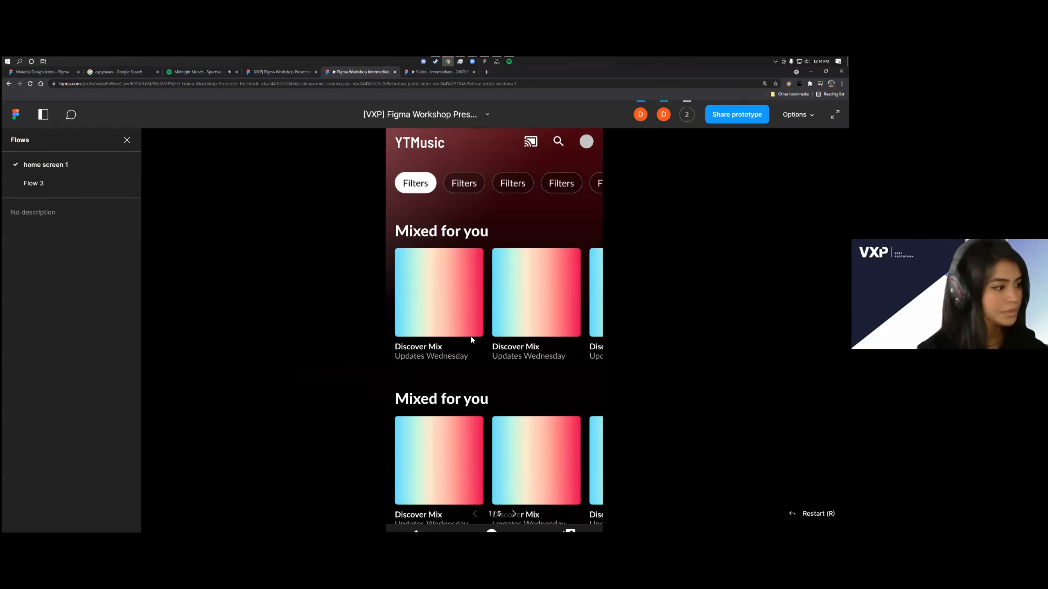
pyautogui.moveTo(472, 415); pyautogui.dragTo(482, 284)
pyautogui.moveTo(472, 358)
pyautogui.mouseDown()
pyautogui.moveTo(472, 284)
pyautogui.moveTo(468, 463)
pyautogui.mouseUp()
pyautogui.moveTo(479, 300); pyautogui.dragTo(411, 314)
pyautogui.moveTo(469, 418); pyautogui.dragTo(464, 327)
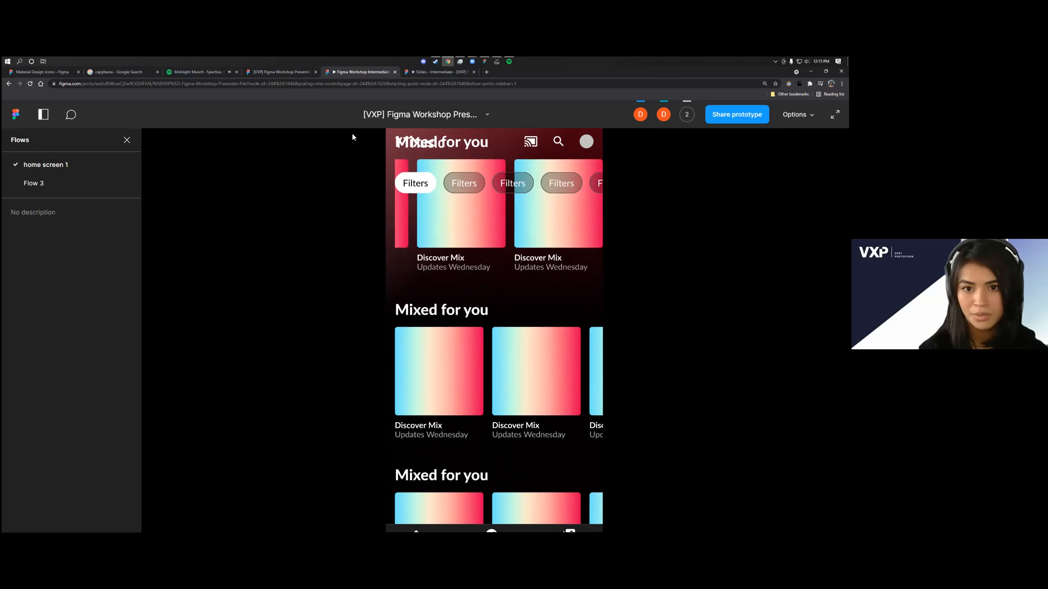
pyautogui.click(287, 73)
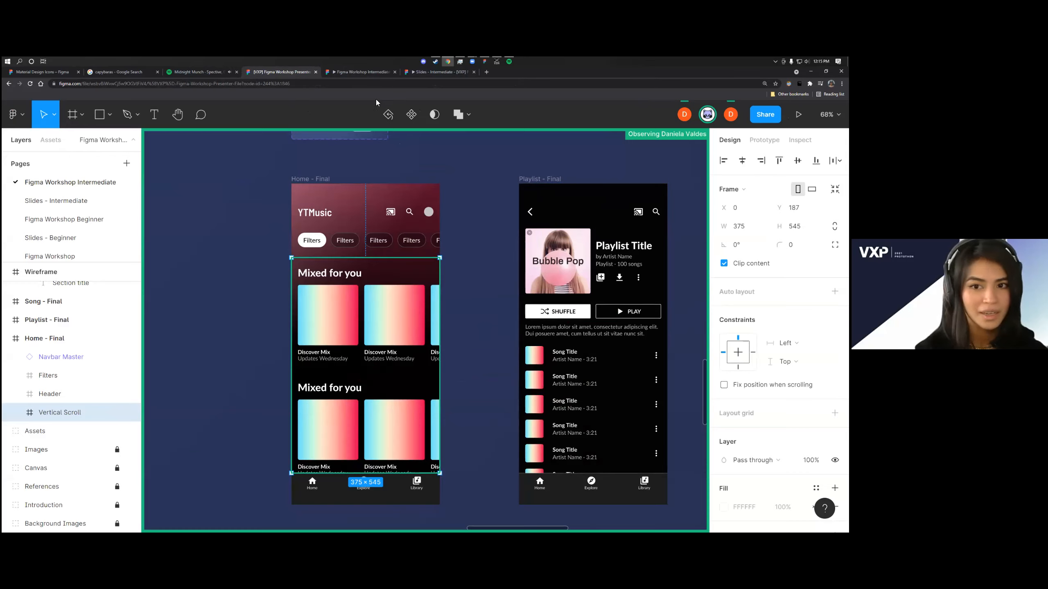
# Retest vertical scrolling of the album sections beneath the header and filters in the home screen 1 preview
pyautogui.click(375, 73)
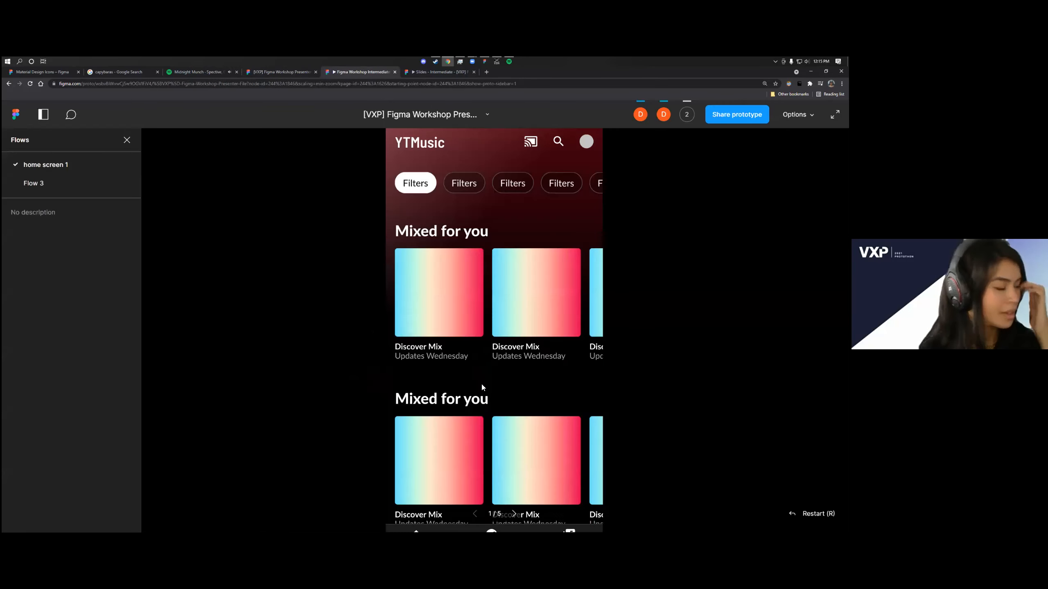
pyautogui.scroll(-3, 480, 372)
pyautogui.scroll(2, 497, 342)
pyautogui.scroll(-2, 507, 408)
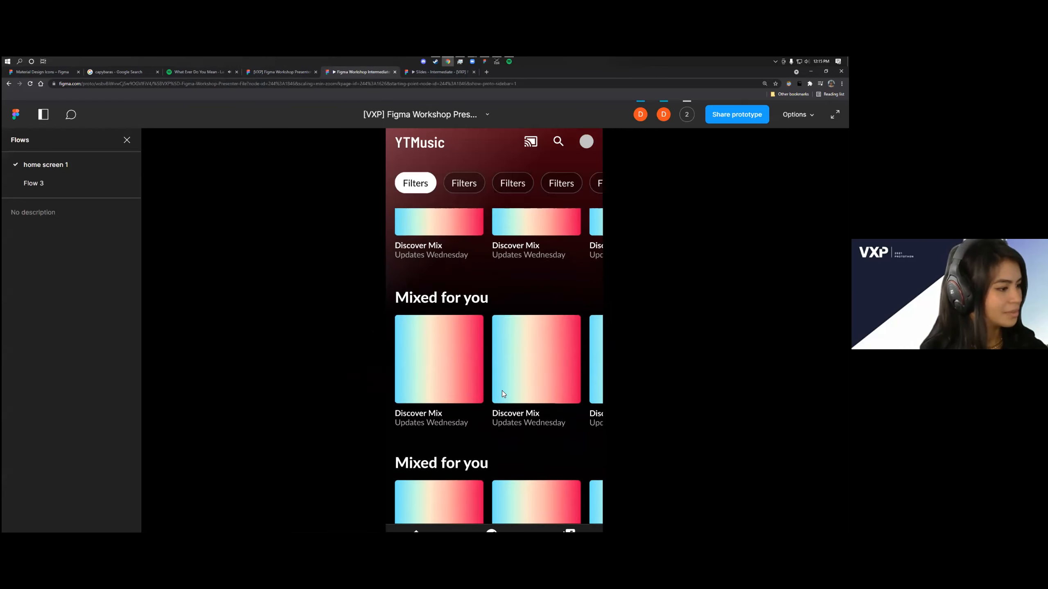
pyautogui.scroll(-1, 509, 327)
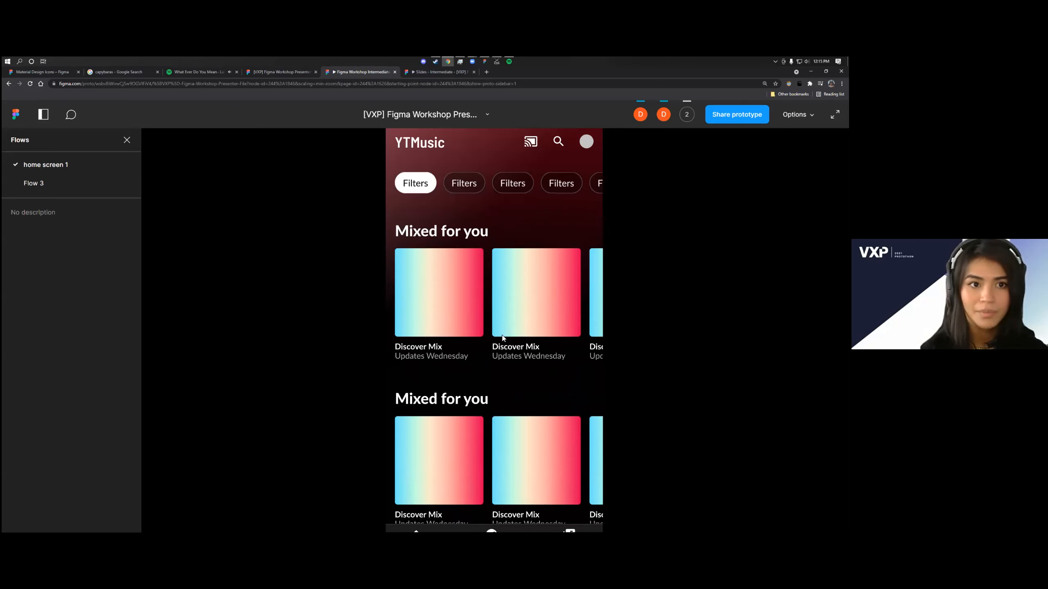
pyautogui.scroll(-4, 500, 334)
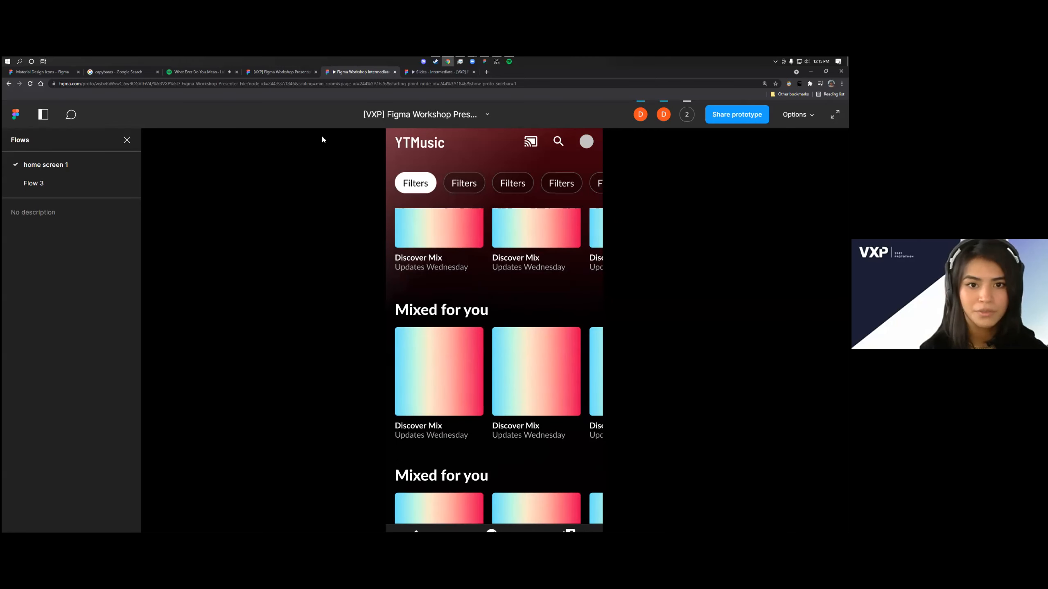
# Check the overflow scrolling of the Vertical Scroll and Home - Final frames and the prototype device's available models in the design file
pyautogui.click(292, 75)
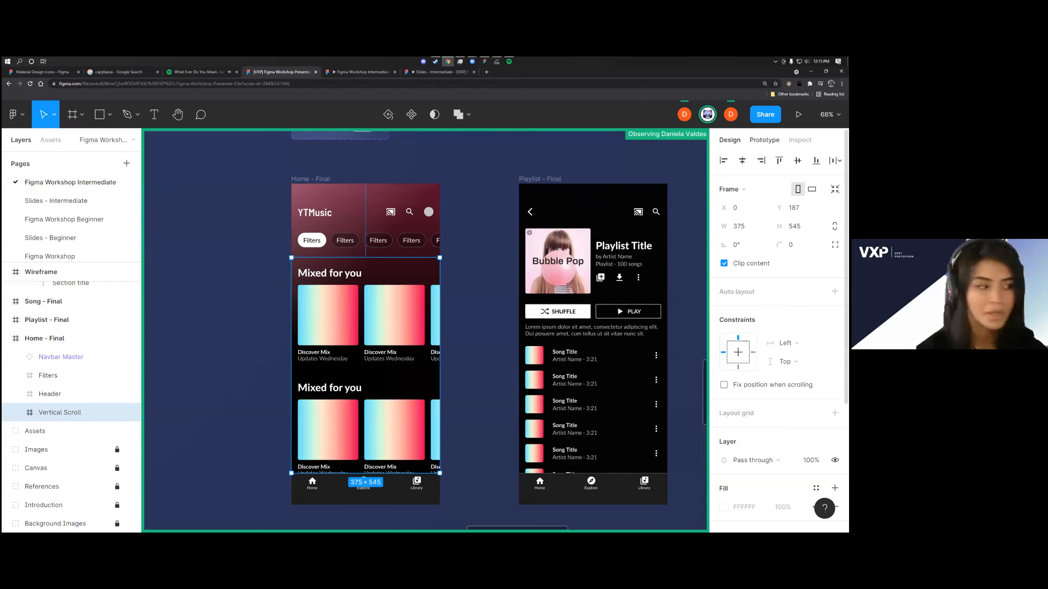
pyautogui.click(765, 140)
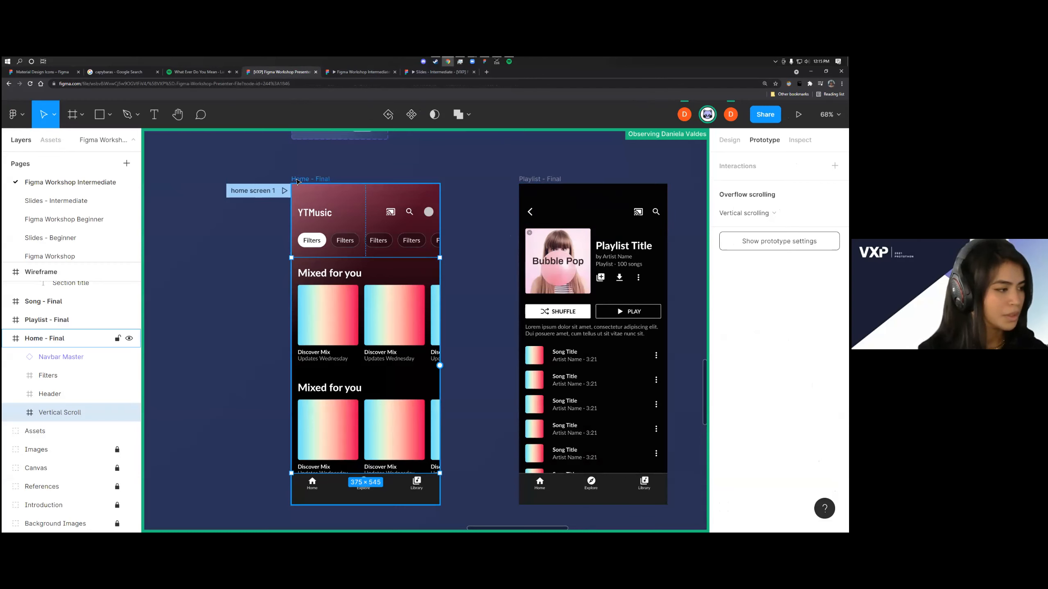
pyautogui.click(296, 180)
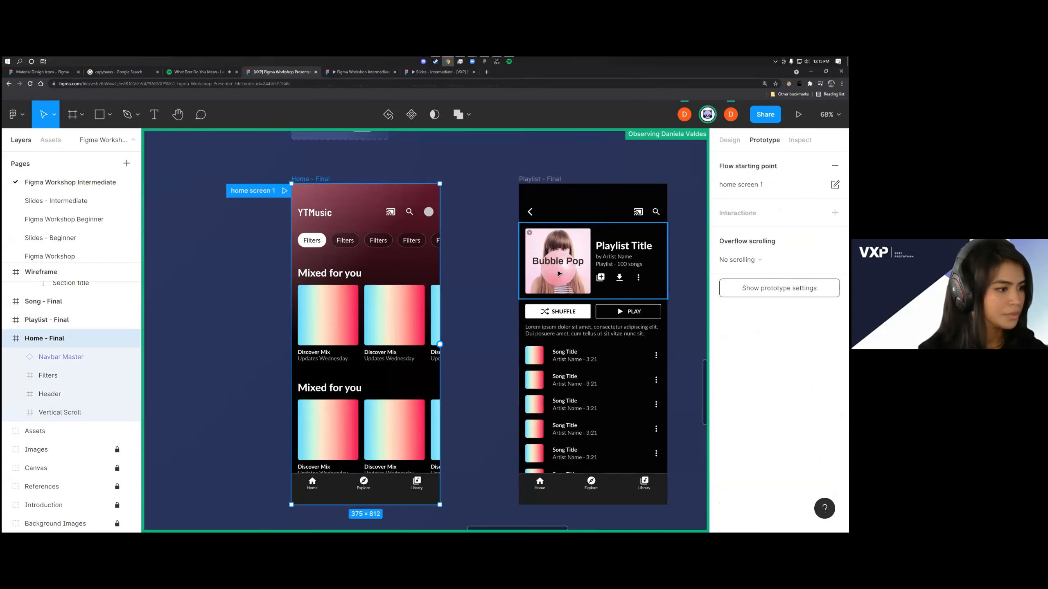
pyautogui.click(485, 260)
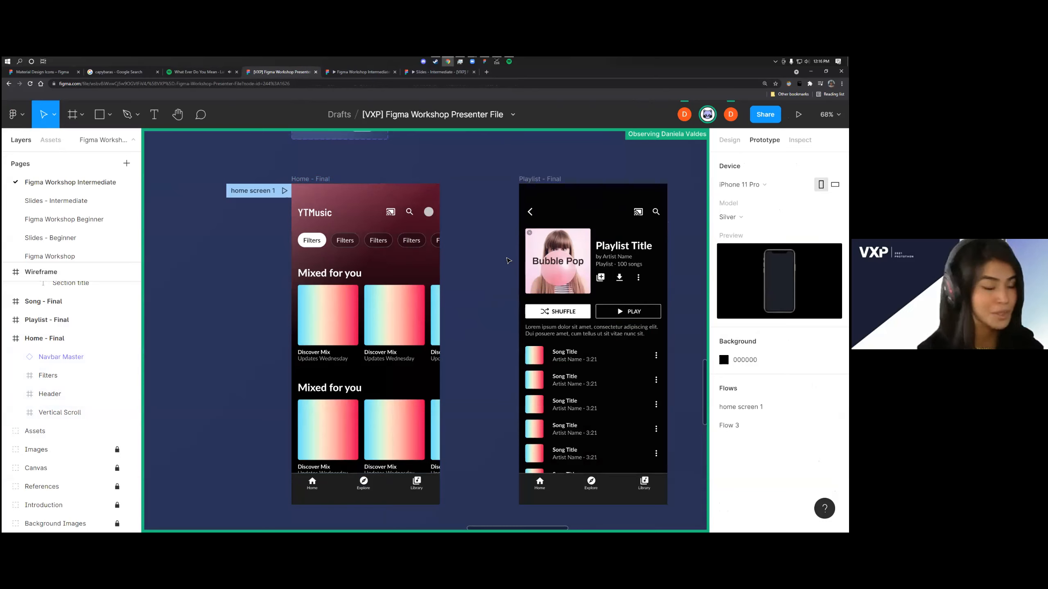
pyautogui.click(730, 217)
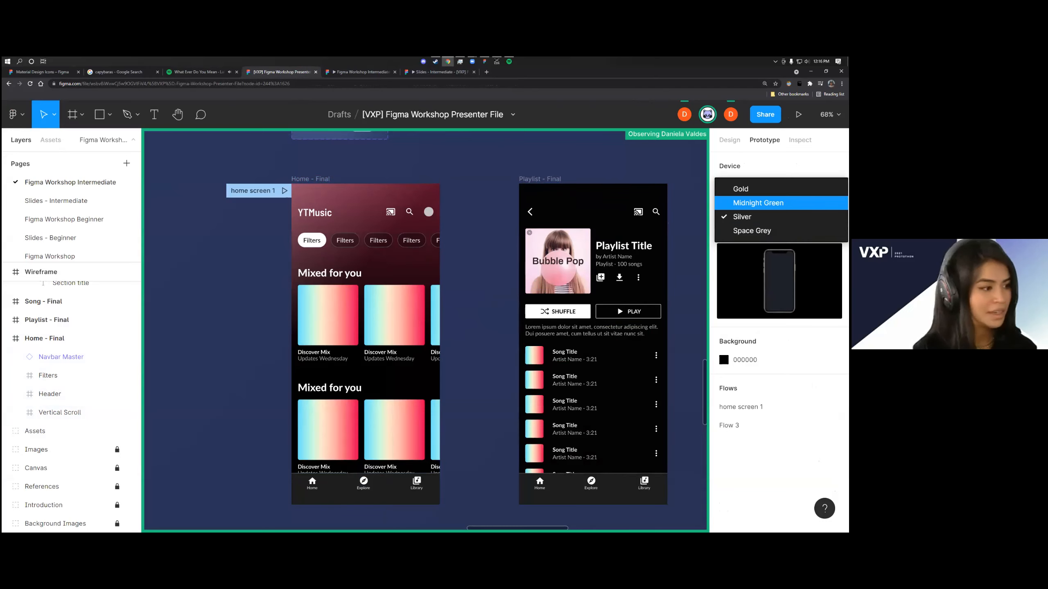
pyautogui.press('Escape')
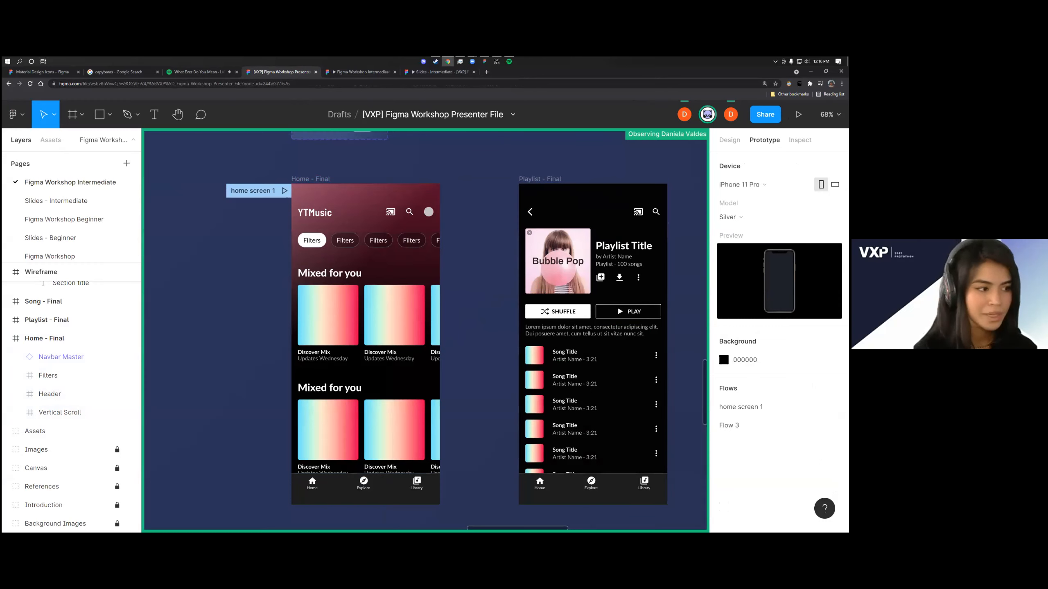
# Test scrolling of the home screen inside the phone device frame in the preview, then return to the design file
pyautogui.click(363, 72)
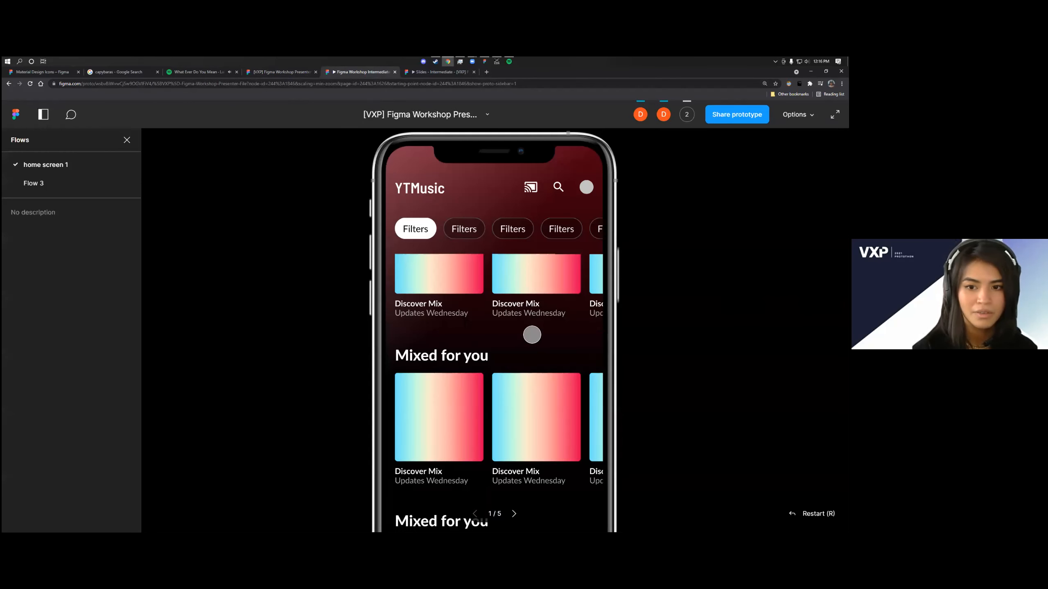
pyautogui.moveTo(528, 371); pyautogui.dragTo(500, 379)
pyautogui.scroll(-4, 505, 375)
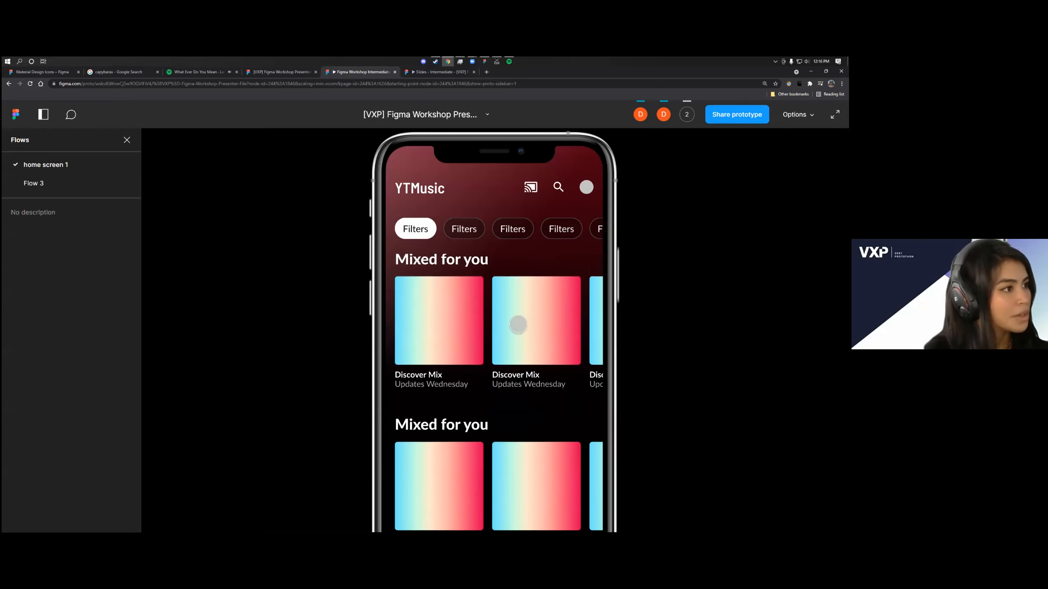
pyautogui.click(288, 73)
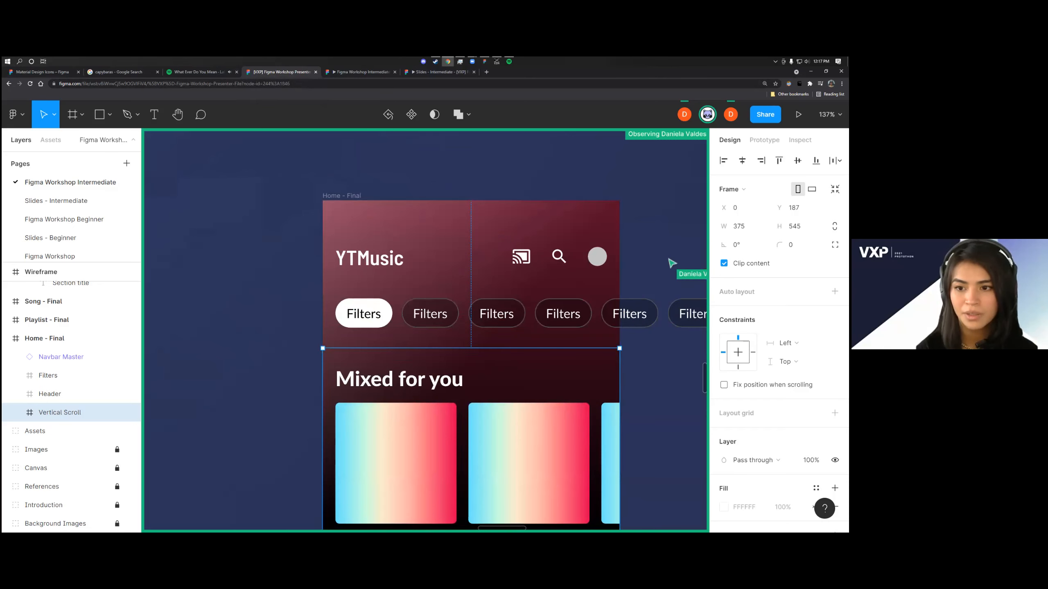
# Inspect the design settings of the Vertical Scroll and Filters frames on the Home - Final screen, including size and Clip content
pyautogui.scroll(-1, 533, 304)
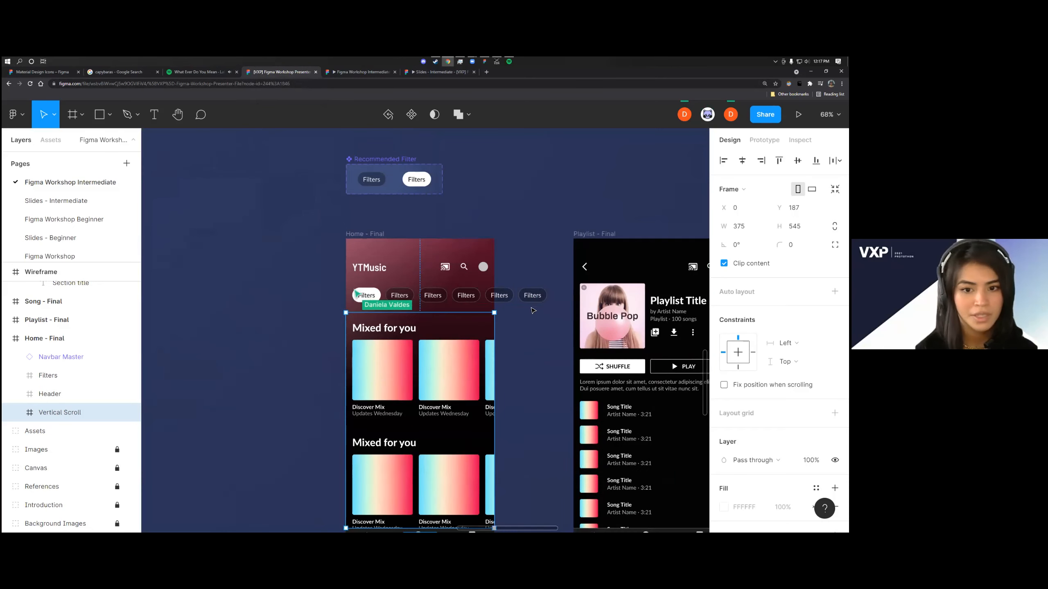
pyautogui.scroll(-1, 533, 307)
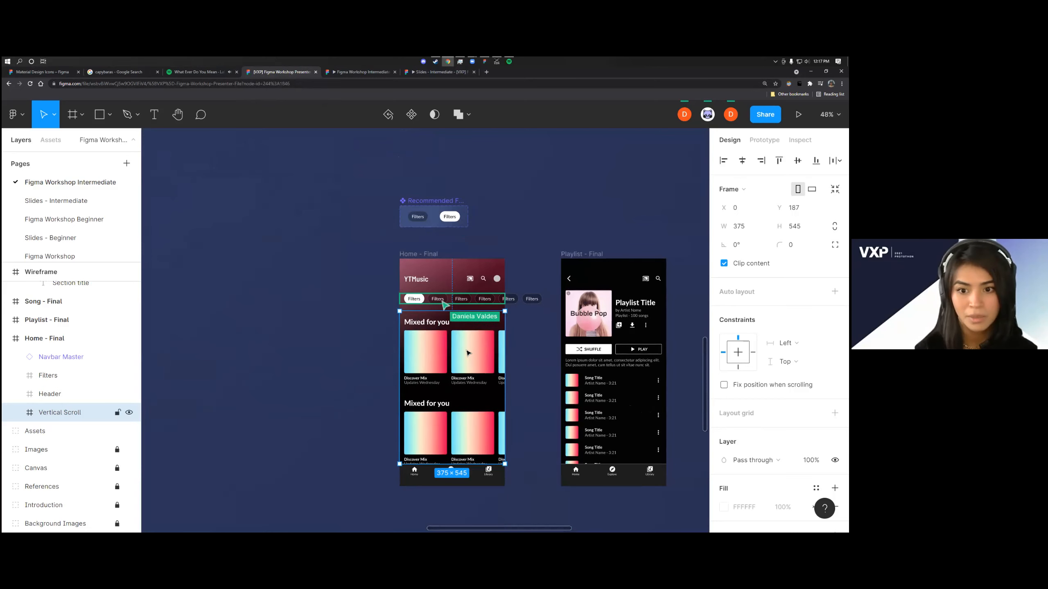
pyautogui.click(526, 380)
pyautogui.scroll(-1, 526, 388)
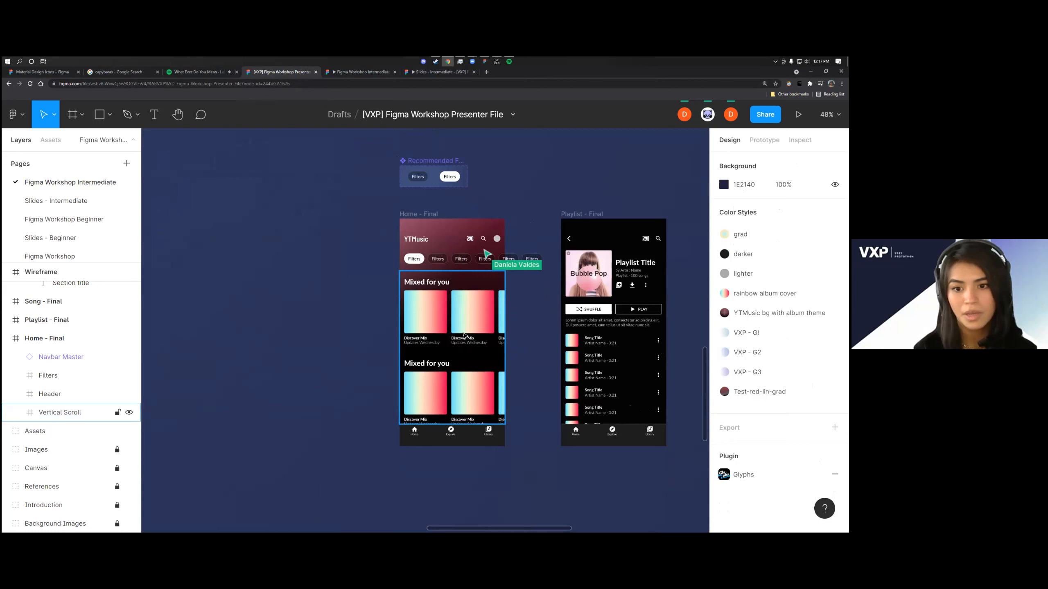
pyautogui.click(470, 340)
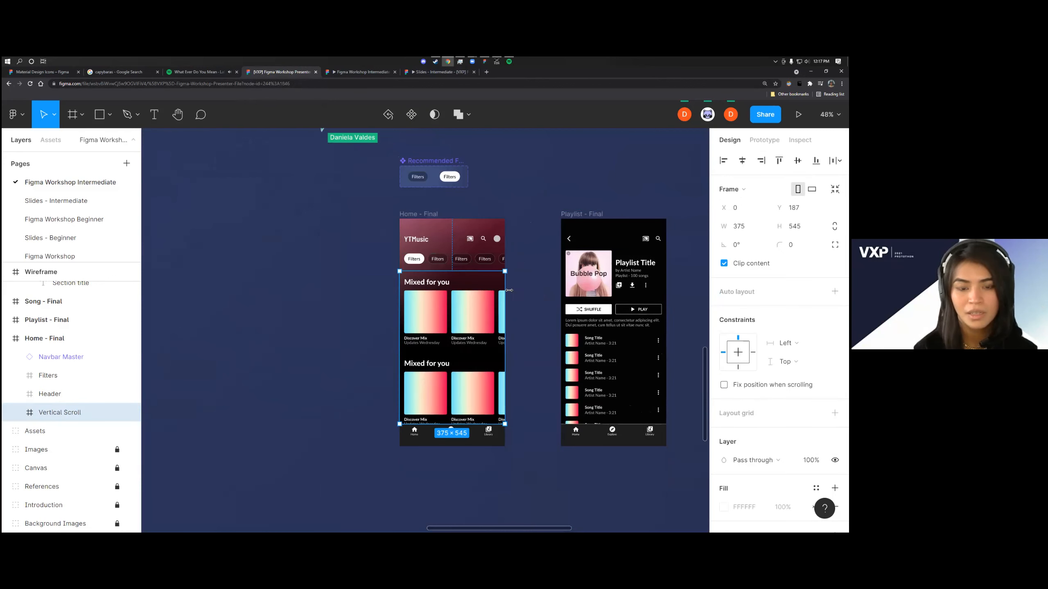
pyautogui.click(483, 260)
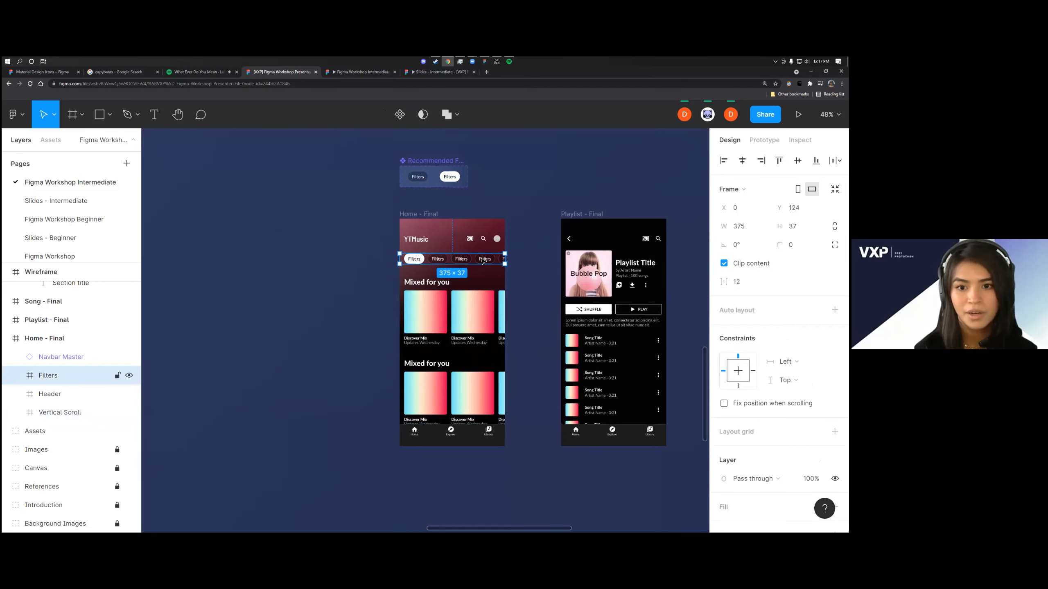
pyautogui.click(484, 302)
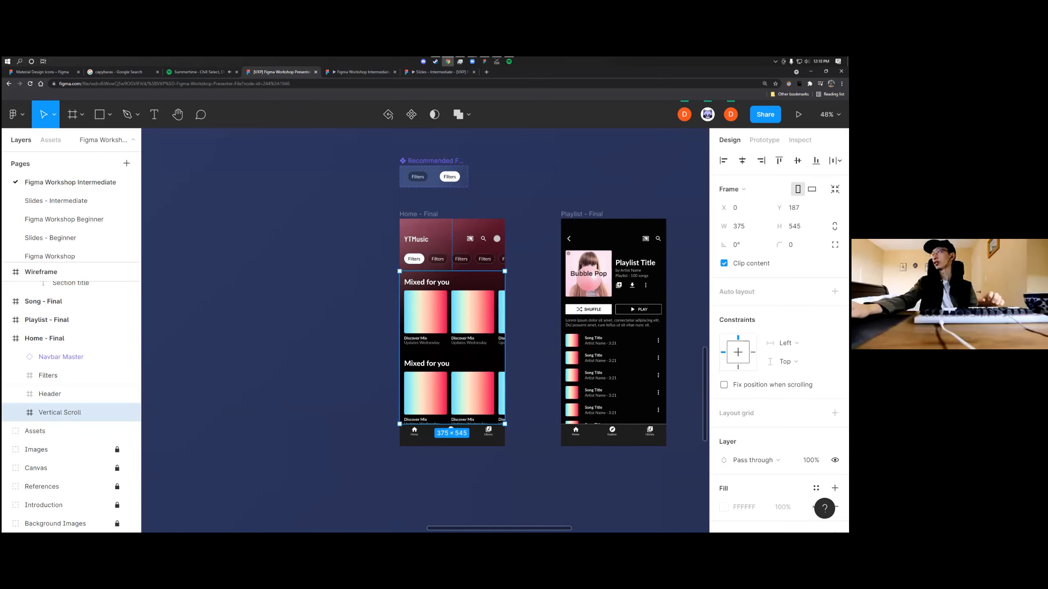
pyautogui.scroll(3, 508, 307)
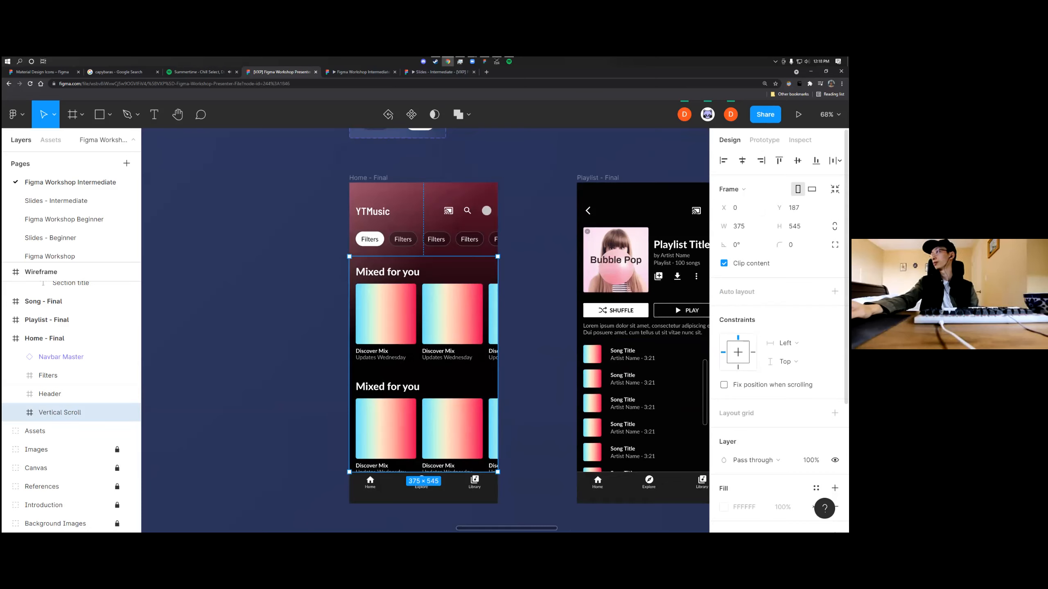
# Reload the home screen 1 prototype preview and test vertical scrolling of the album sections
pyautogui.click(357, 73)
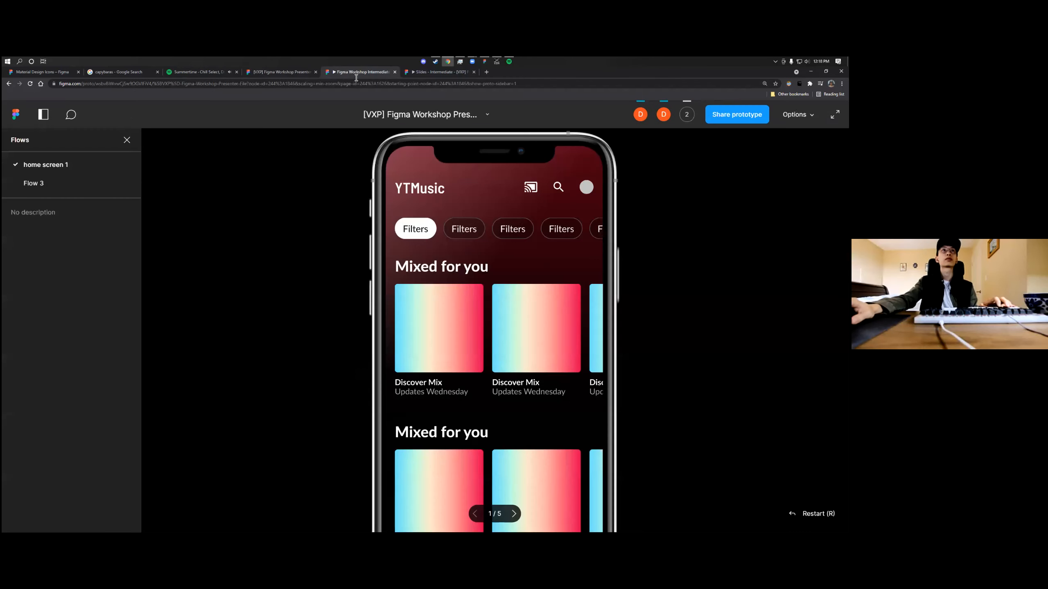
pyautogui.hotkey('ctrl', 'r')
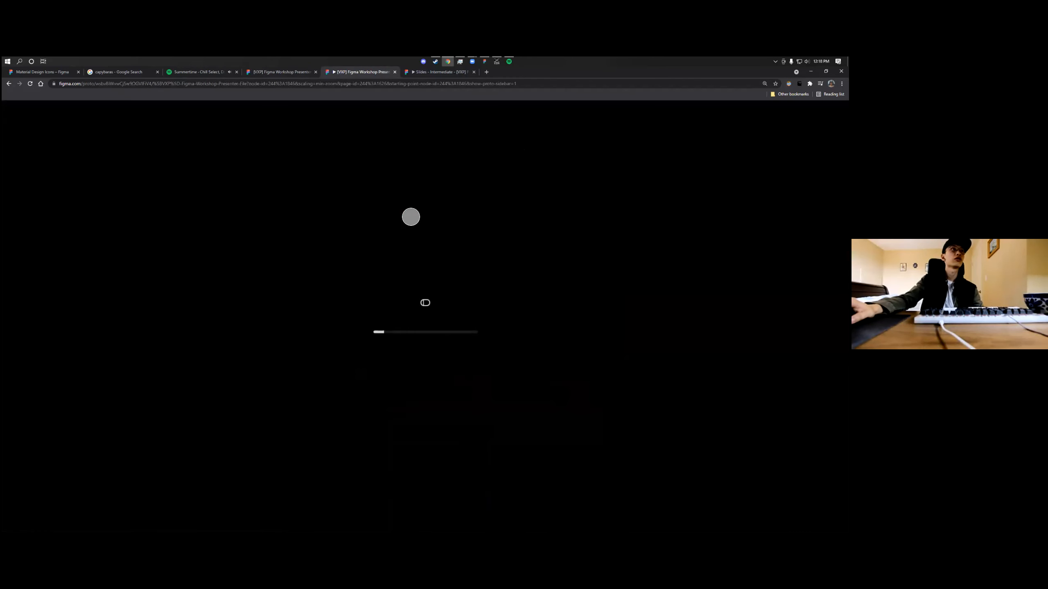
pyautogui.scroll(-2, 477, 323)
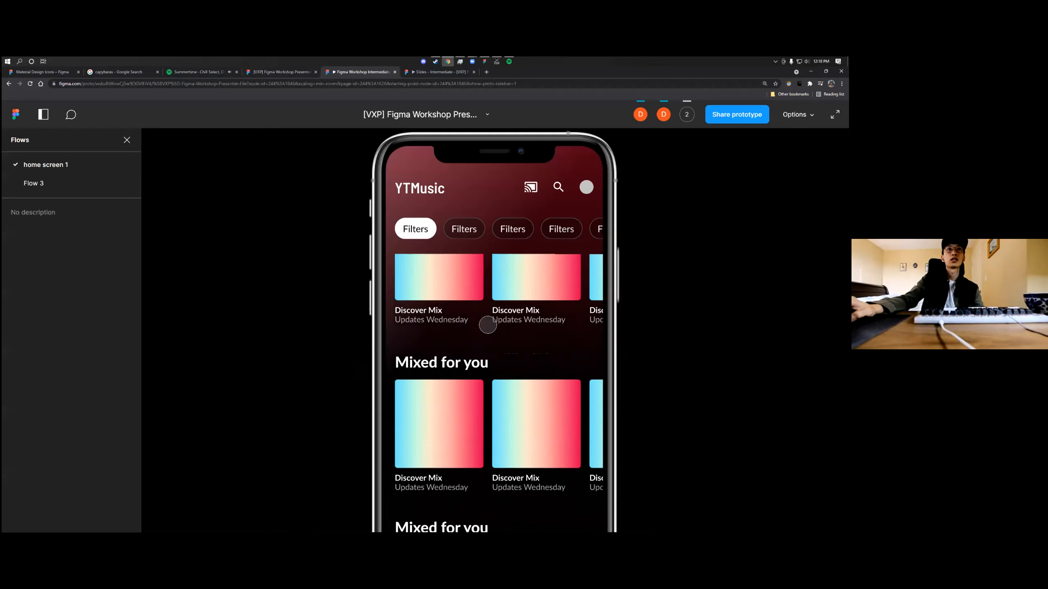
# Test vertical scrolling of the album sections and horizontal scrolling of the filter chips and album cards in the home screen 1 preview
pyautogui.moveTo(490, 326); pyautogui.dragTo(468, 351)
pyautogui.moveTo(491, 320); pyautogui.dragTo(501, 396)
pyautogui.moveTo(521, 234)
pyautogui.mouseDown()
pyautogui.moveTo(491, 234)
pyautogui.moveTo(524, 237)
pyautogui.mouseUp()
pyautogui.moveTo(514, 336); pyautogui.dragTo(526, 401)
pyautogui.moveTo(517, 365); pyautogui.dragTo(517, 396)
pyautogui.moveTo(532, 347); pyautogui.dragTo(511, 356)
pyautogui.scroll(-3, 512, 419)
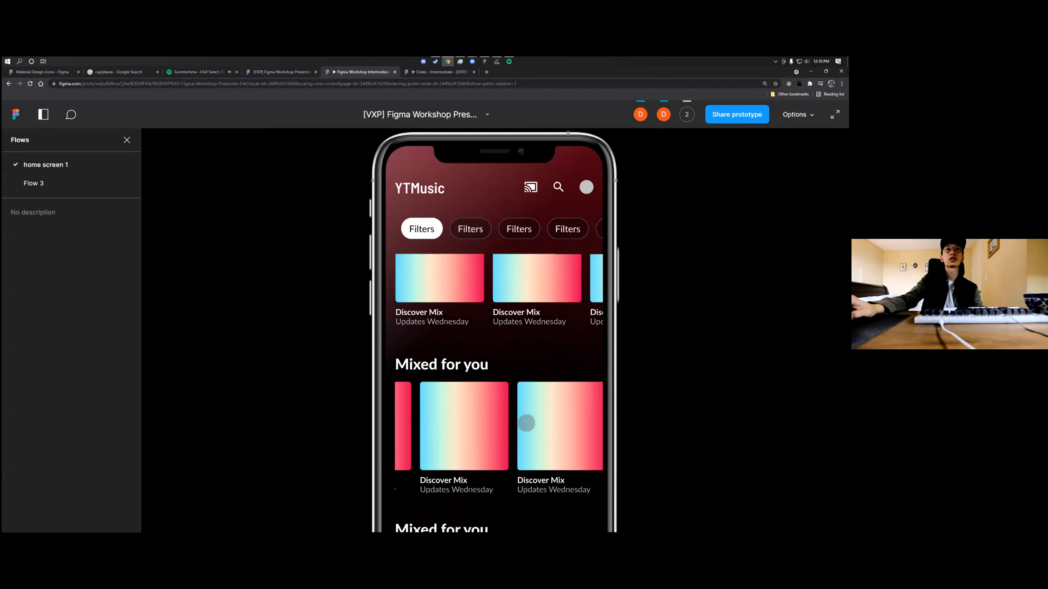
pyautogui.moveTo(504, 242); pyautogui.dragTo(488, 303)
pyautogui.scroll(-3, 489, 322)
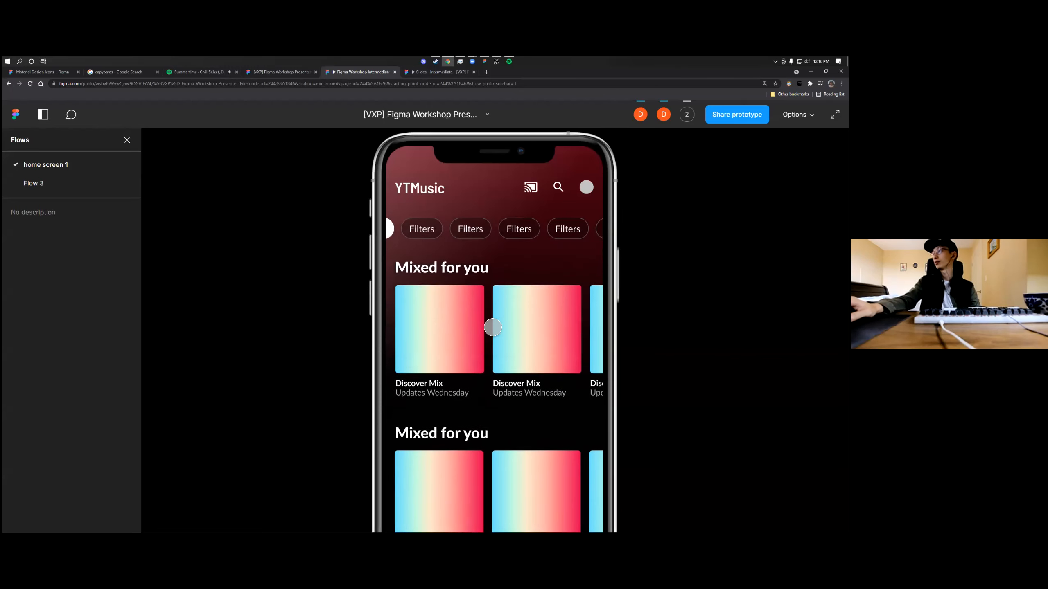
pyautogui.scroll(-3, 494, 339)
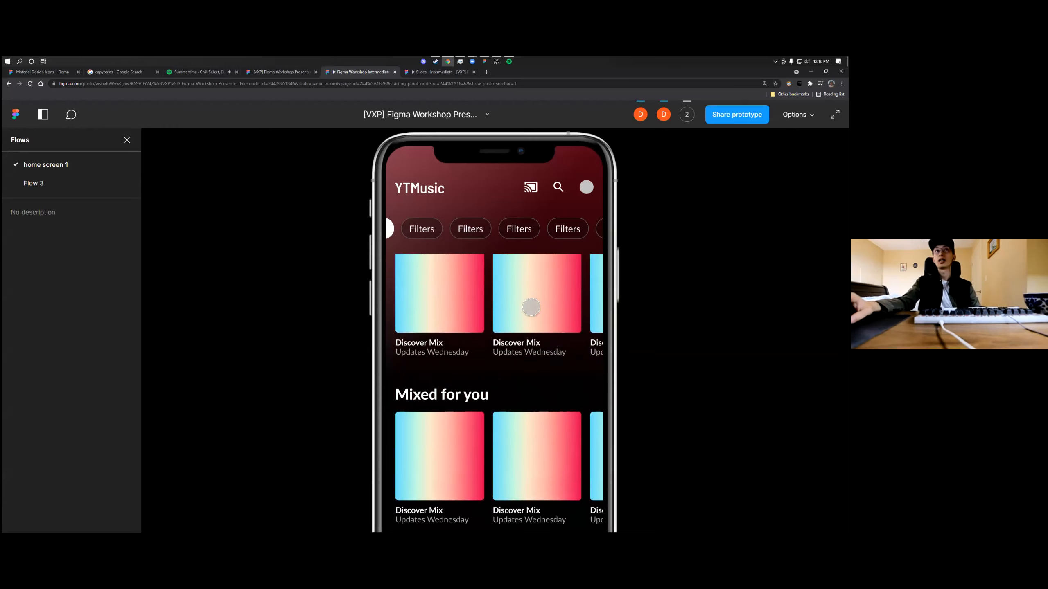
pyautogui.moveTo(532, 308); pyautogui.dragTo(520, 346)
pyautogui.moveTo(498, 230); pyautogui.dragTo(575, 241)
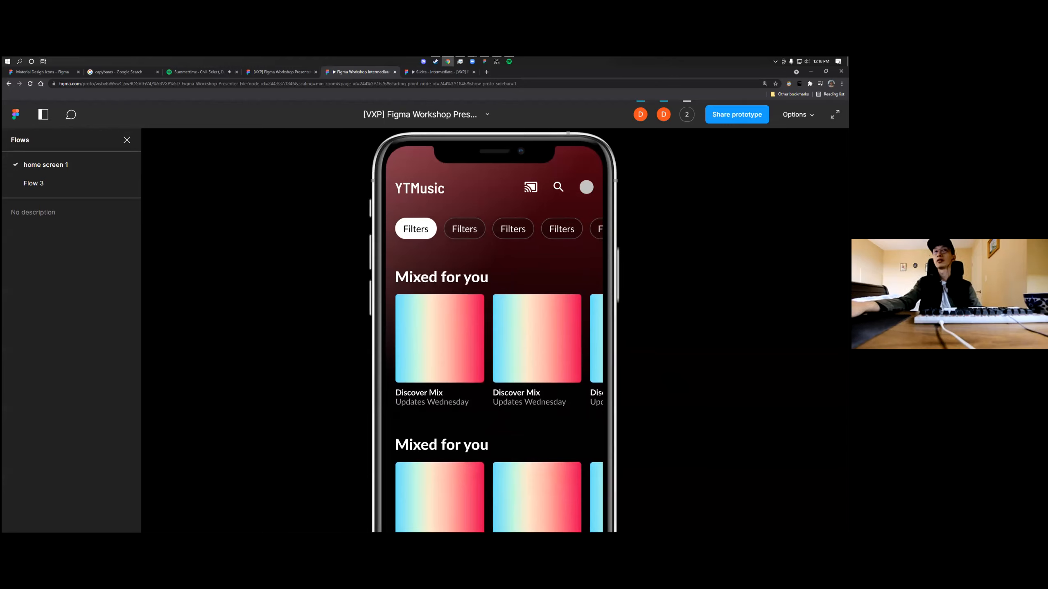
# Return to the design file, clear the selection and review the Home - Final, Playlist - Final and Song - Final screens side by side
pyautogui.click(284, 73)
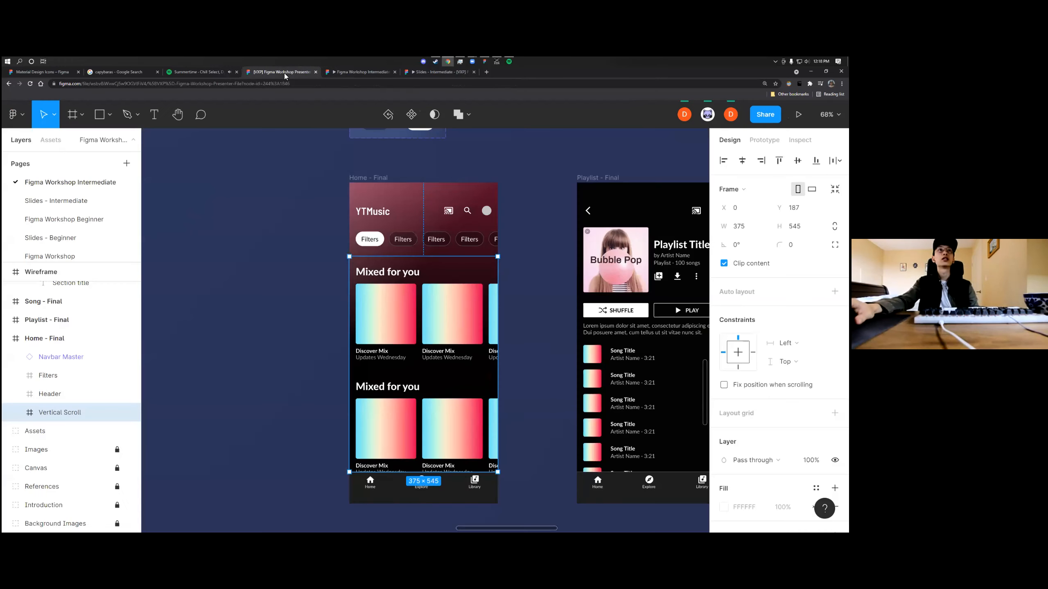
pyautogui.click(533, 299)
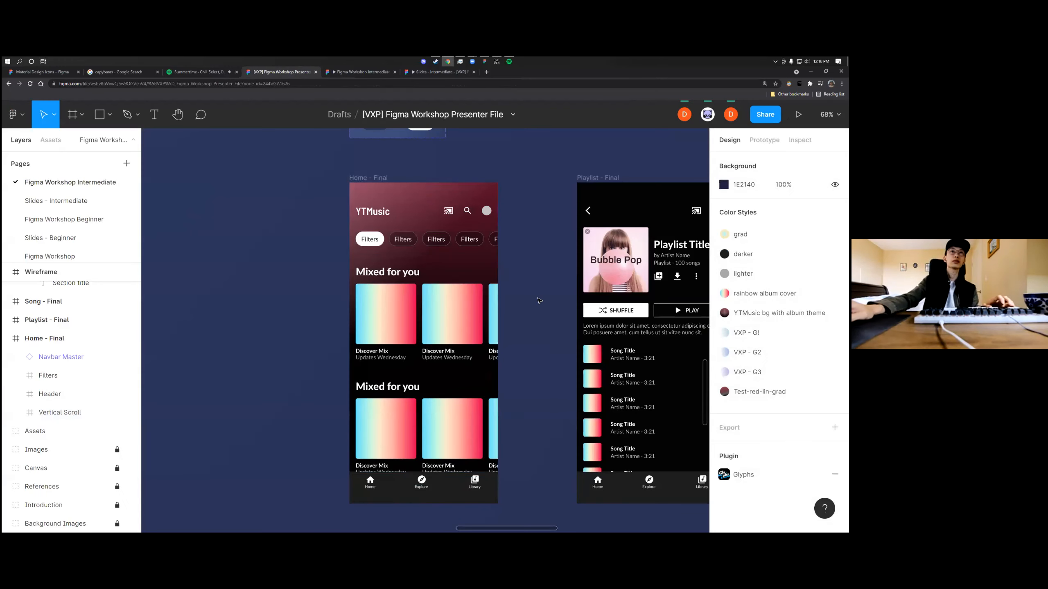
pyautogui.scroll(-5, 538, 301)
pyautogui.scroll(8, 439, 312)
pyautogui.scroll(-3, 407, 312)
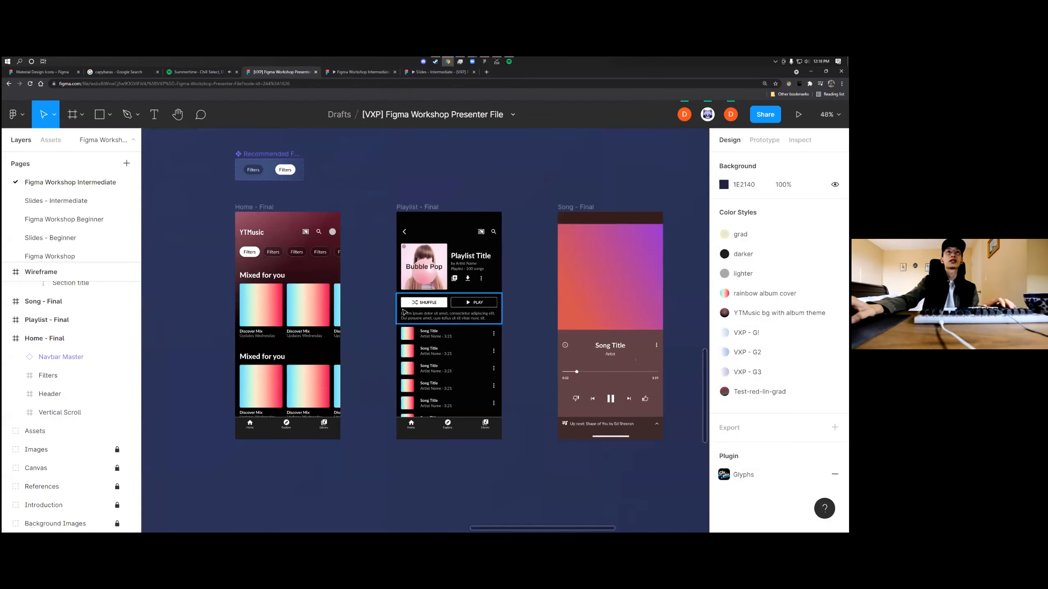
pyautogui.hscroll(-2, 417, 314)
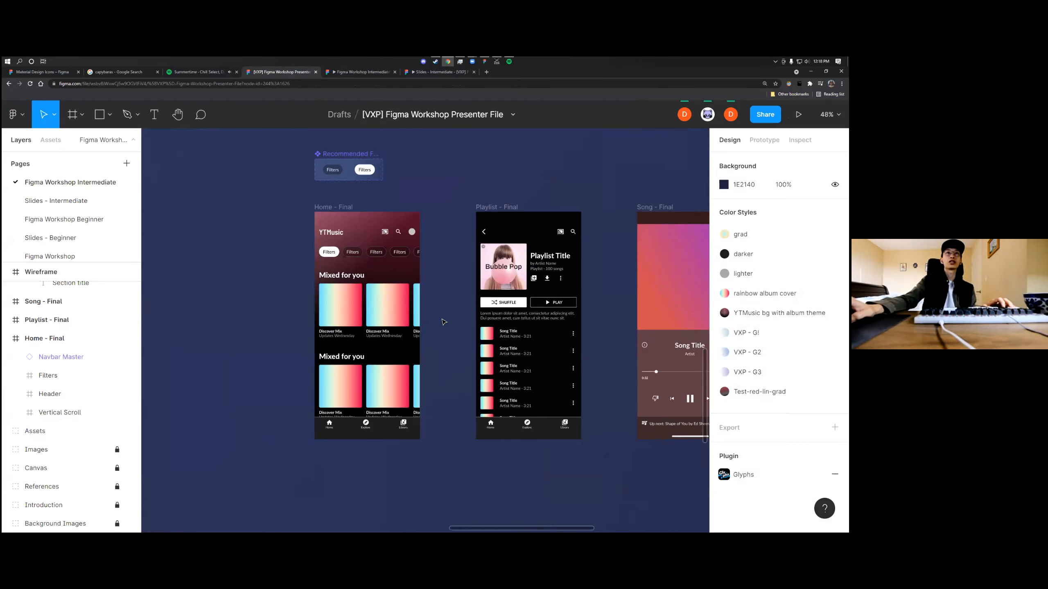
pyautogui.hscroll(2, 442, 322)
pyautogui.scroll(-3, 444, 317)
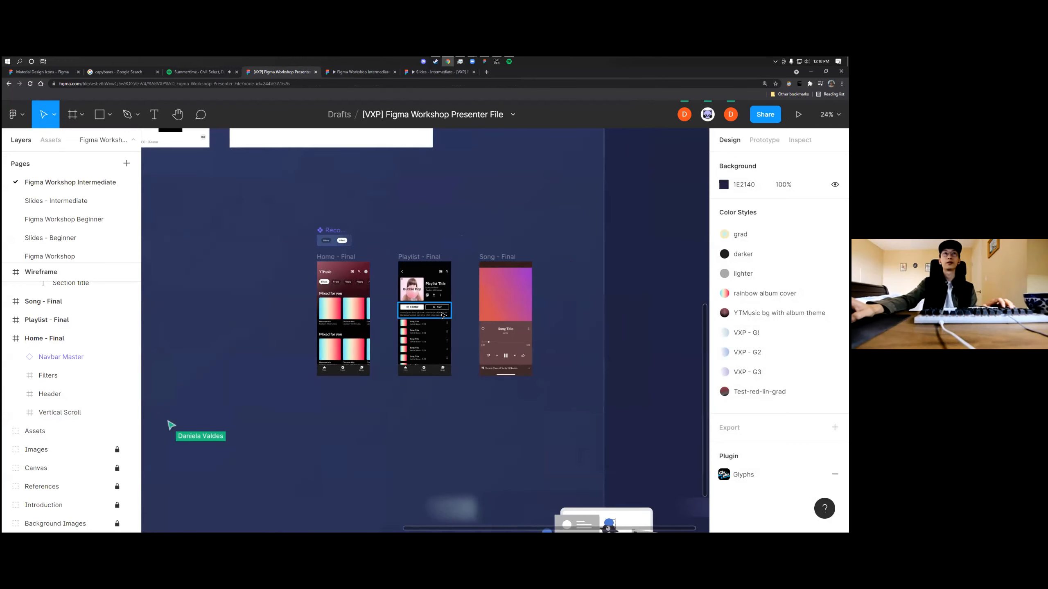
pyautogui.scroll(3, 444, 316)
pyautogui.hscroll(-2, 433, 317)
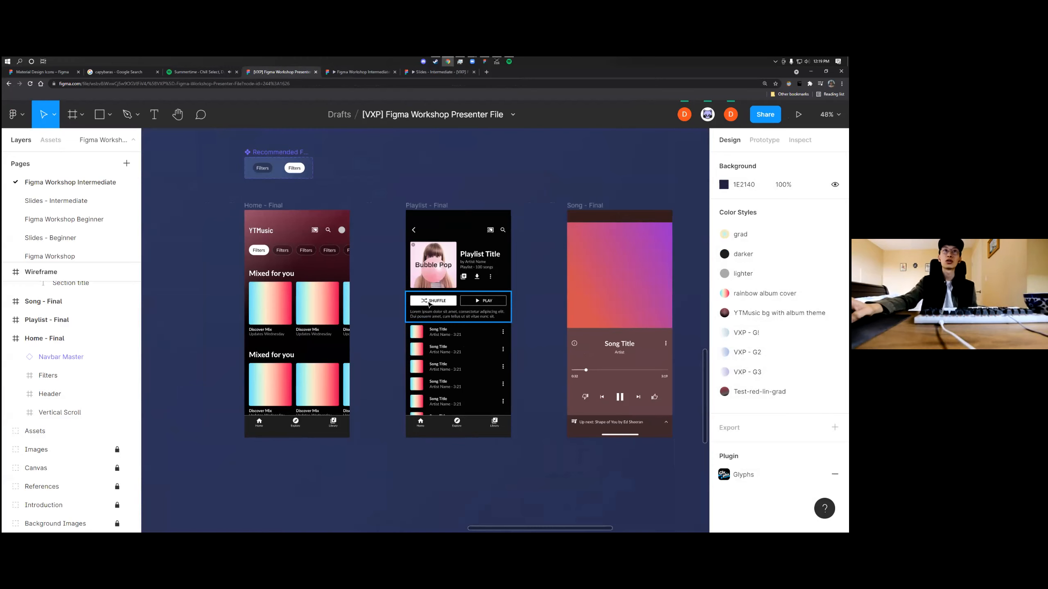
pyautogui.scroll(-2, 427, 316)
pyautogui.scroll(4, 425, 323)
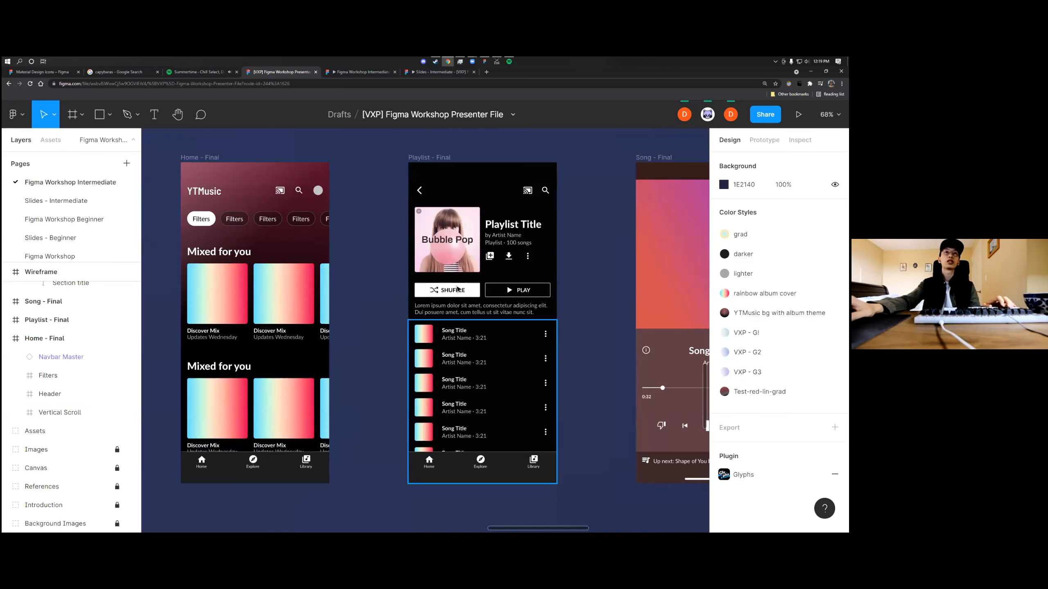
pyautogui.hscroll(3, 495, 309)
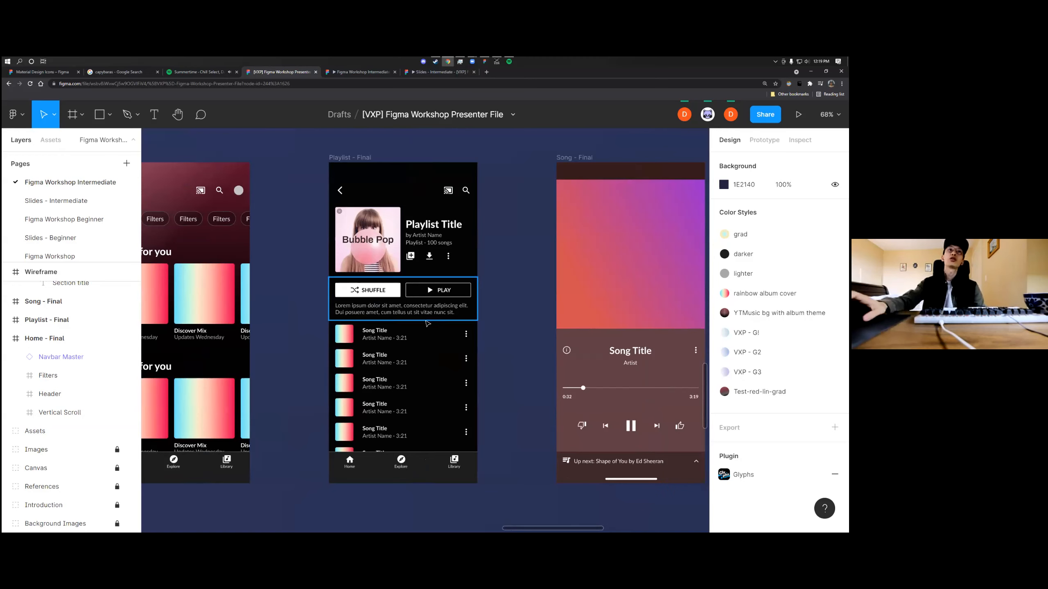
pyautogui.hscroll(4, 414, 335)
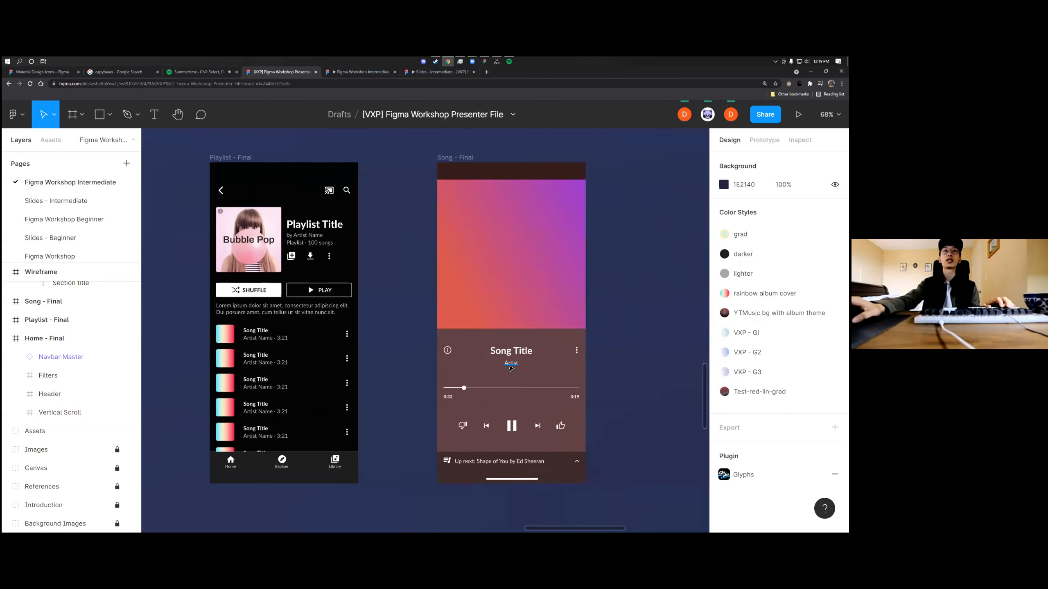
pyautogui.scroll(-3, 511, 365)
pyautogui.hscroll(-3, 510, 365)
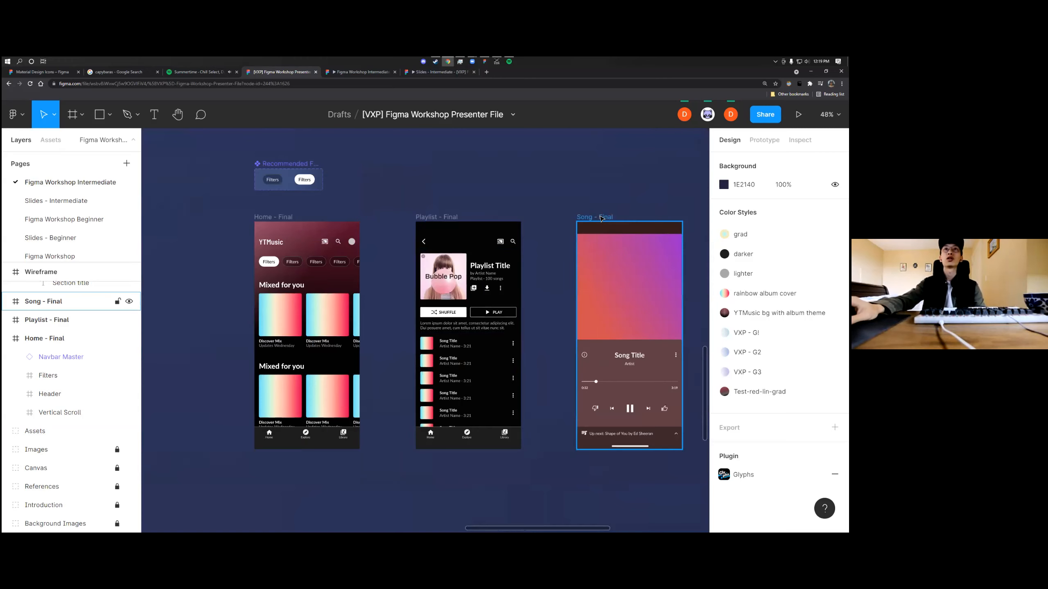
pyautogui.scroll(4, 561, 229)
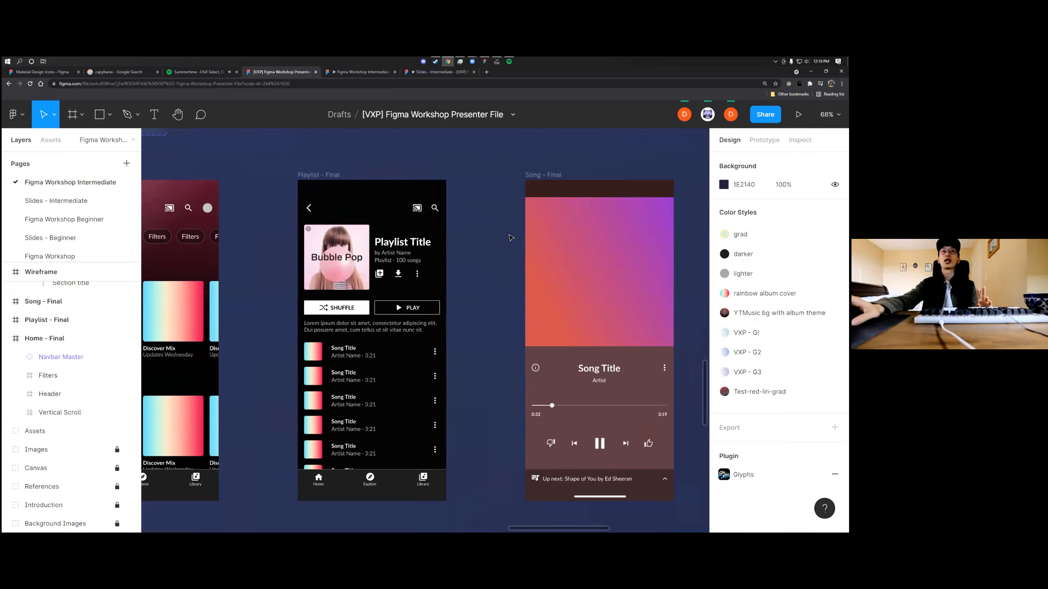
pyautogui.hscroll(-4, 418, 217)
pyautogui.scroll(-2, 418, 217)
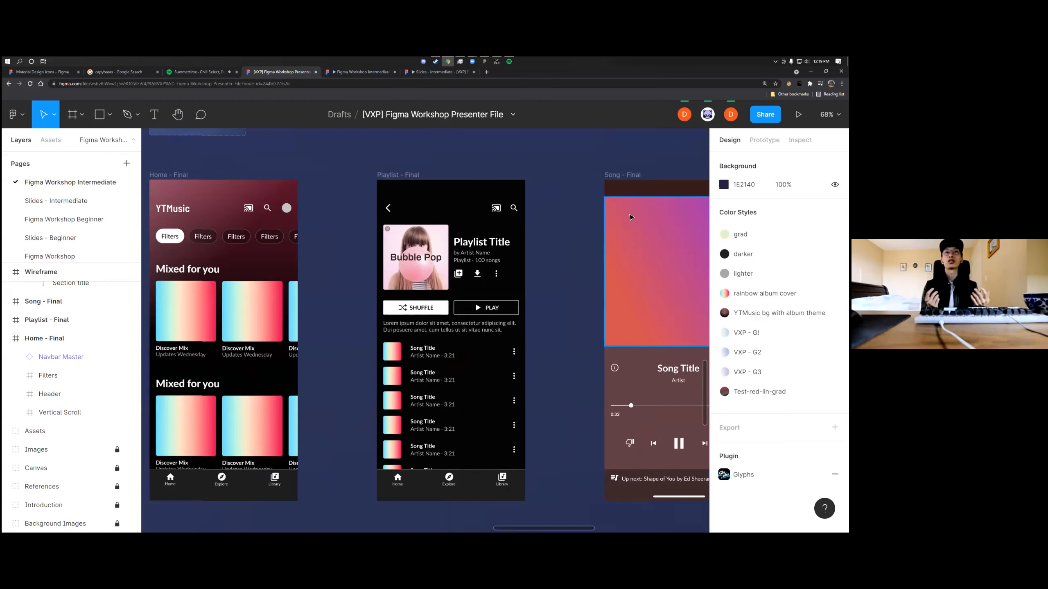
pyautogui.hscroll(-3, 451, 244)
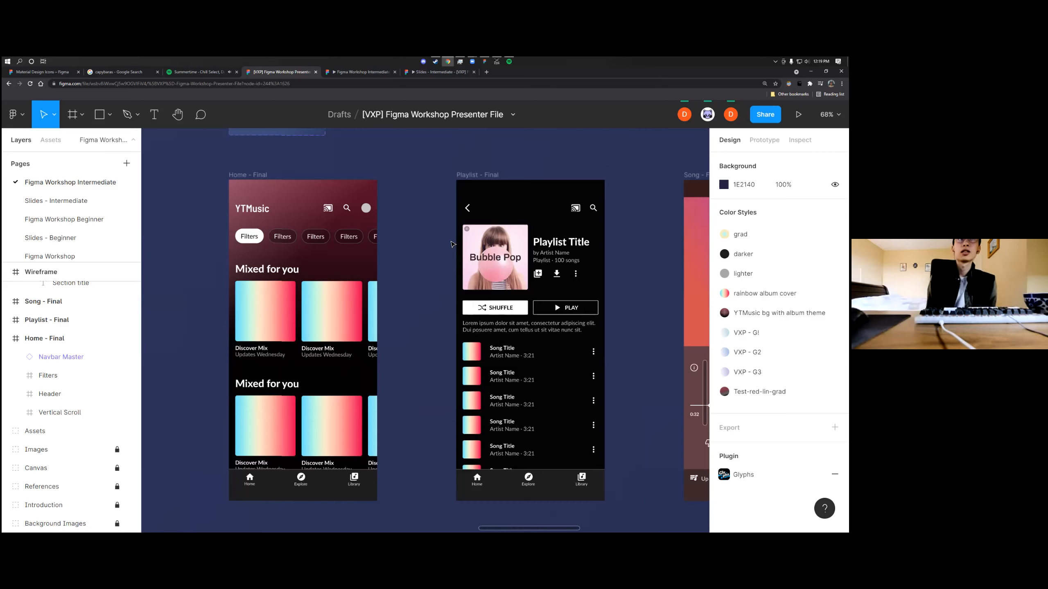
# Link the first album card under Mixed for you on Home - Final to the Playlist - Final frame with an On tap, Navigate to interaction
pyautogui.doubleClick(286, 311)
pyautogui.doubleClick(286, 311)
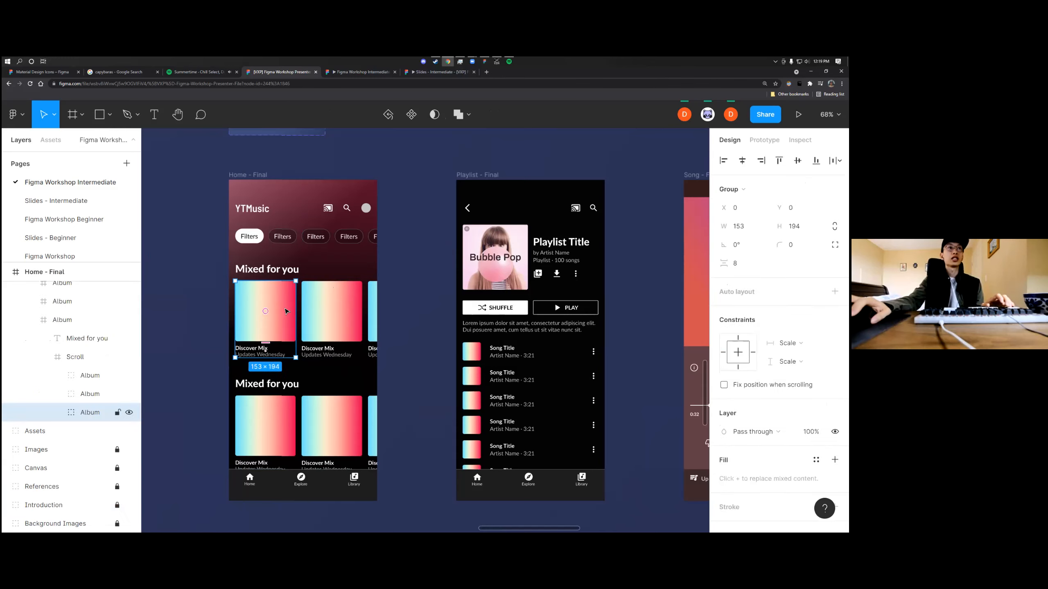
pyautogui.keyDown('ctrl'); pyautogui.scroll(5, 284, 311); pyautogui.keyUp('ctrl')
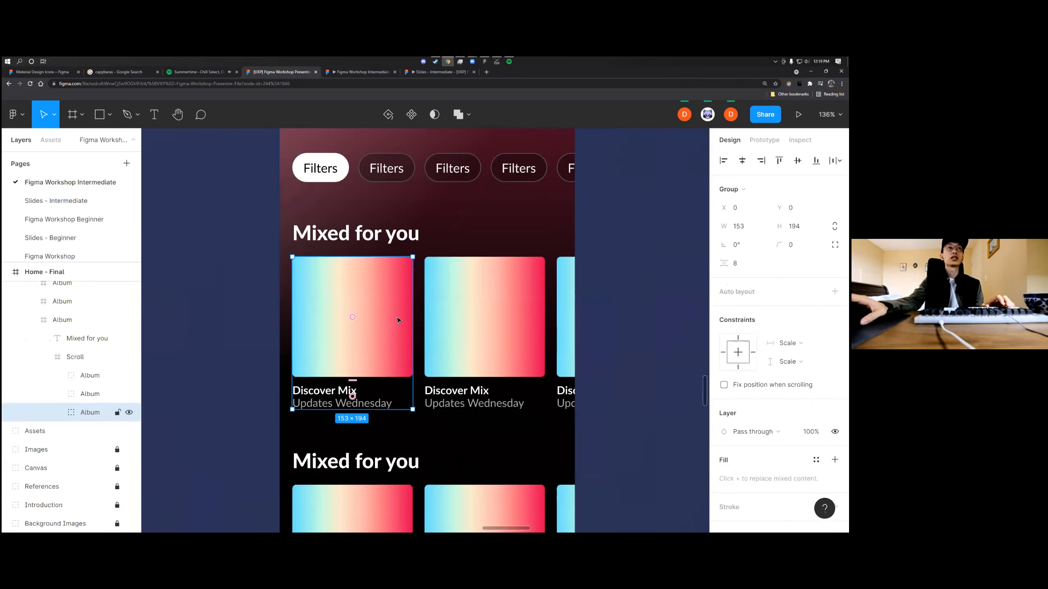
pyautogui.keyDown('ctrl'); pyautogui.scroll(-3, 398, 320); pyautogui.keyUp('ctrl')
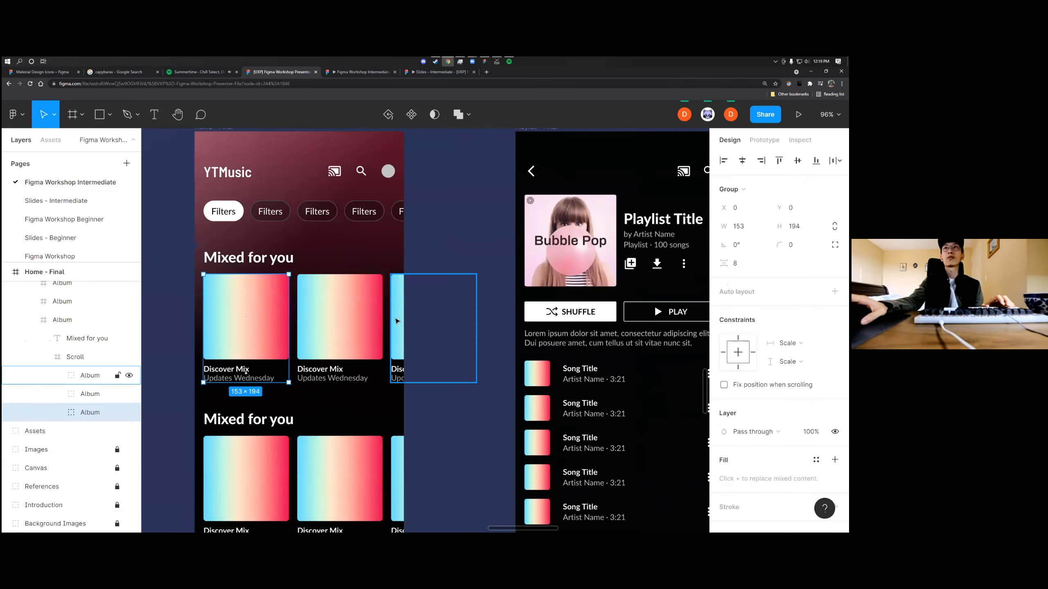
pyautogui.keyDown('ctrl'); pyautogui.scroll(-3, 396, 322); pyautogui.keyUp('ctrl')
pyautogui.hotkey('shift', 'e')
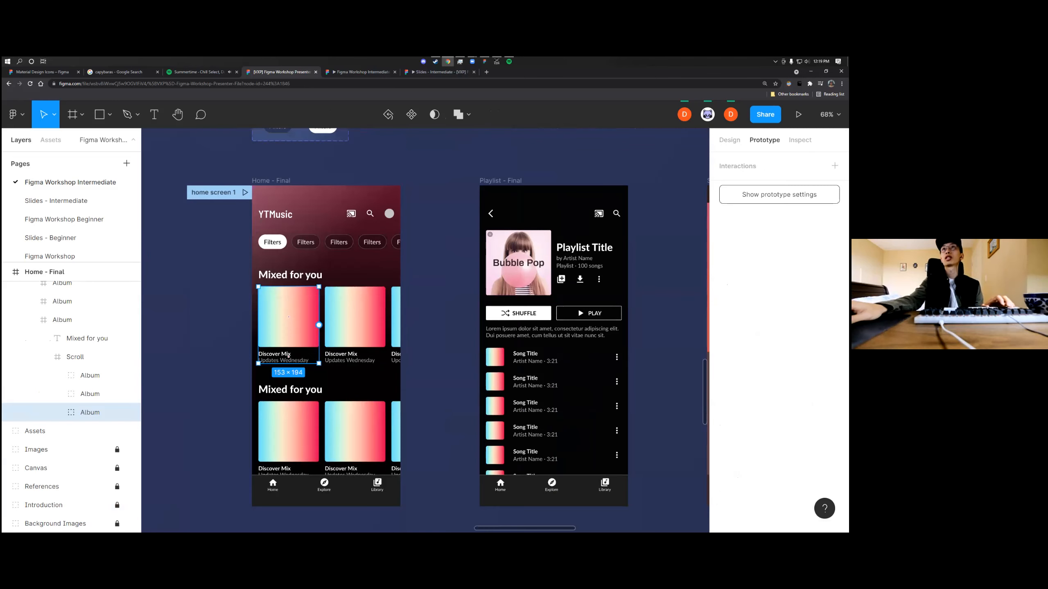
pyautogui.click(835, 166)
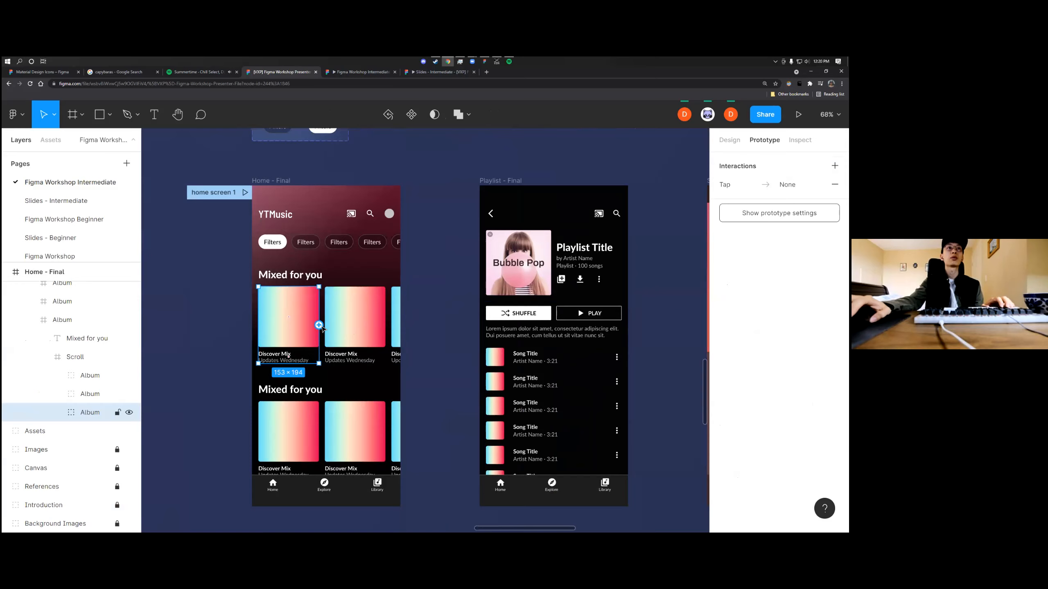
pyautogui.moveTo(318, 325); pyautogui.dragTo(481, 325)
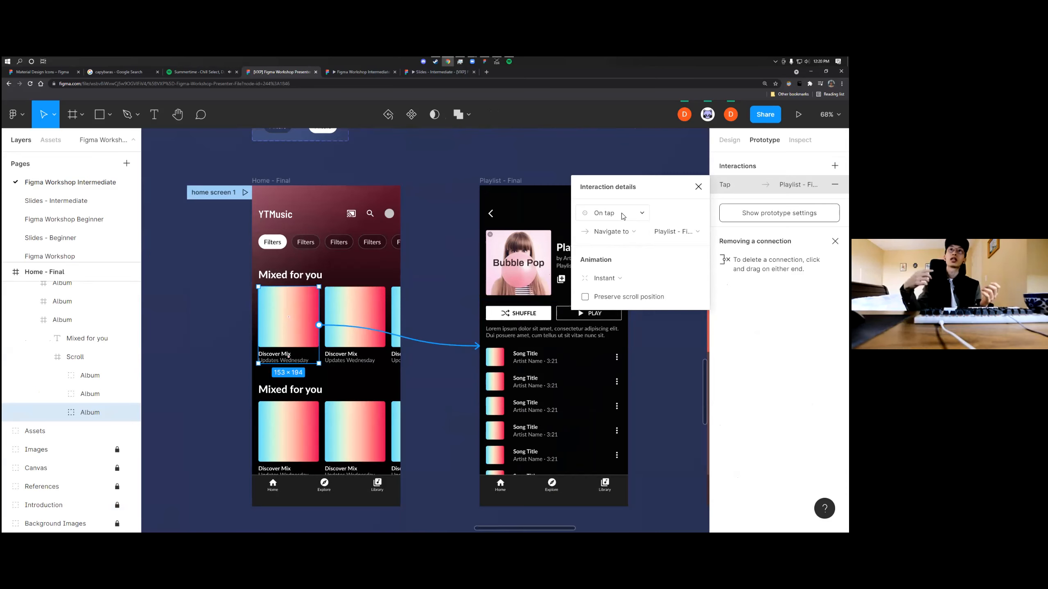
# Check the destination frames available for the album card's tap interaction, then close the interaction details without changing the destination
pyautogui.hscroll(2, 534, 247)
pyautogui.hscroll(2, 534, 247)
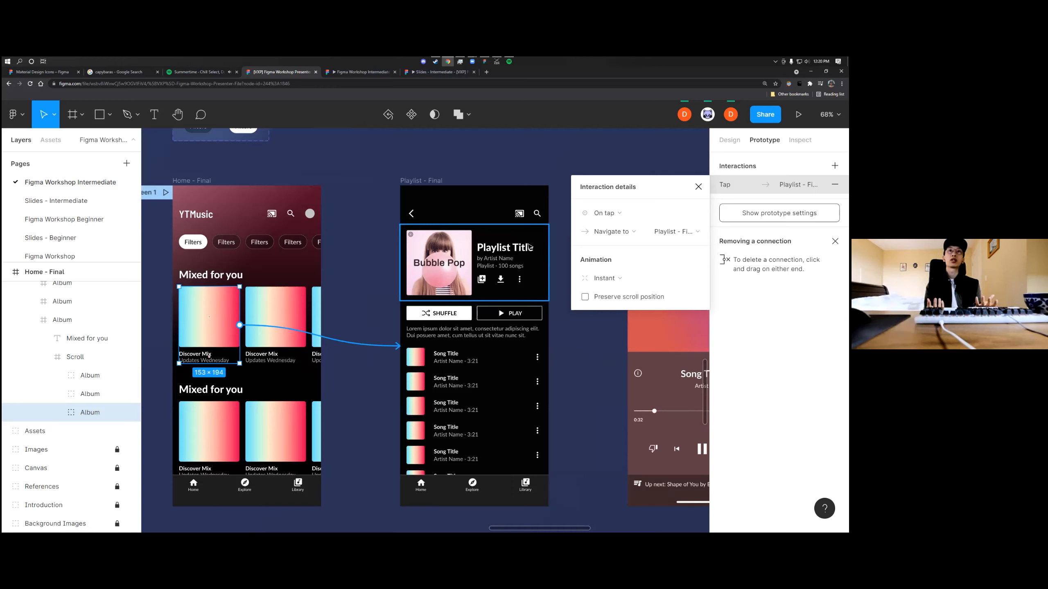
pyautogui.click(676, 232)
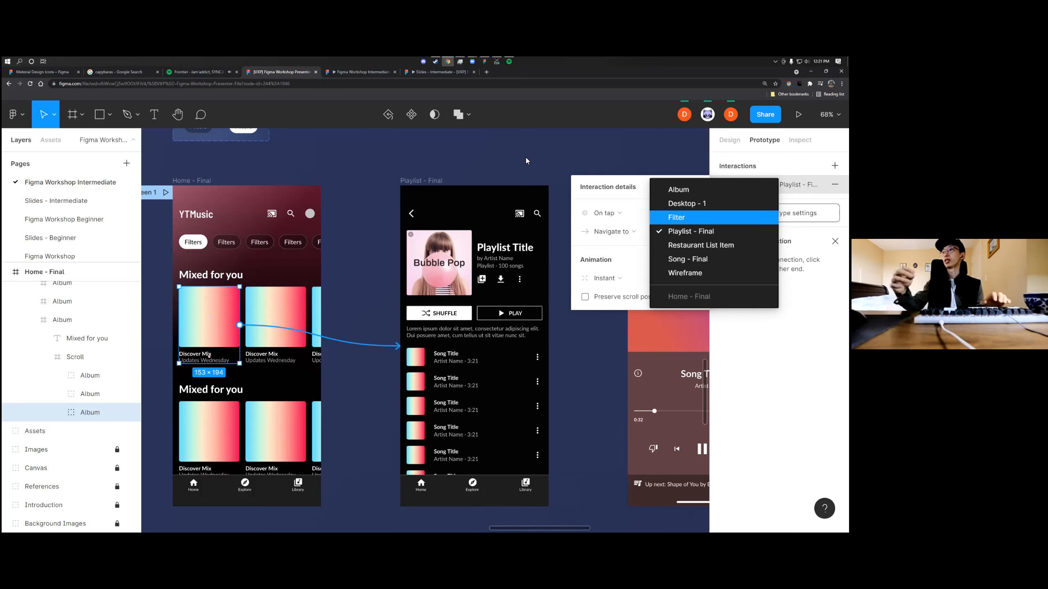
pyautogui.click(567, 158)
pyautogui.hscroll(2, 491, 201)
pyautogui.hscroll(2, 474, 212)
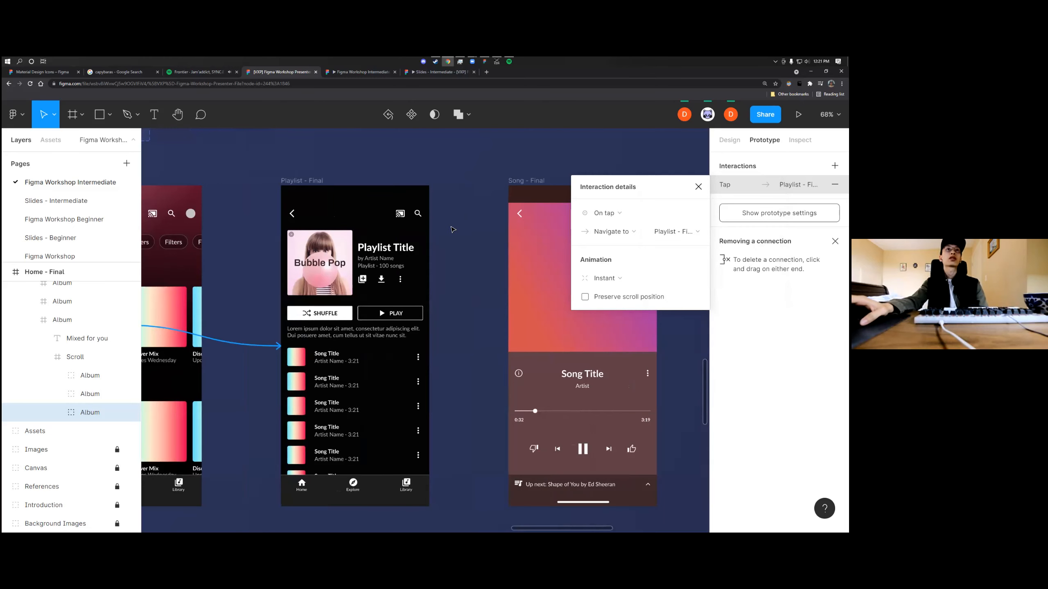
pyautogui.scroll(-2, 453, 230)
pyautogui.press('Escape')
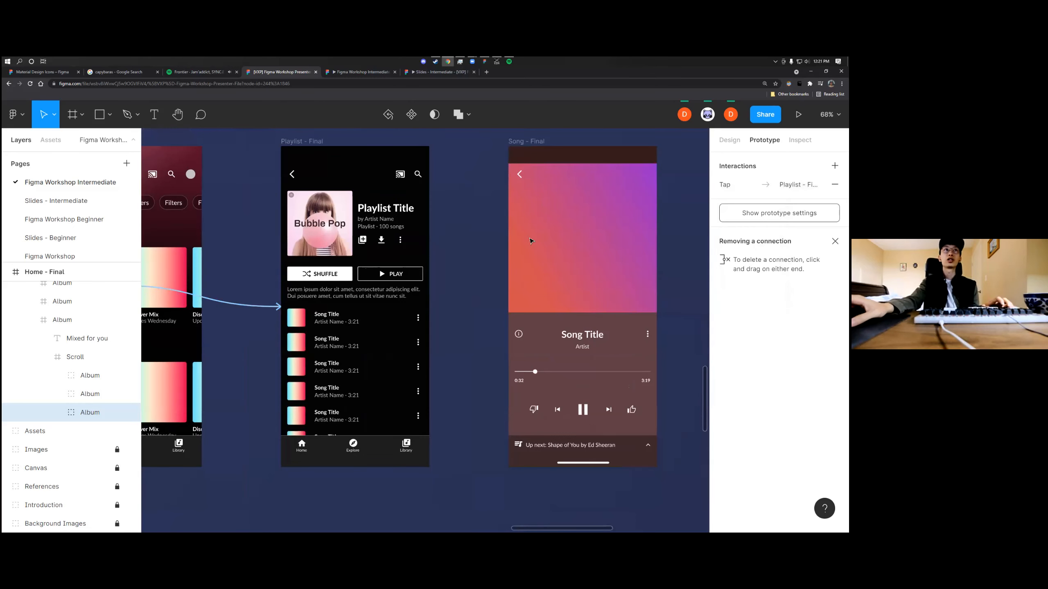
# Run the prototype preview and test the link from the first album card to the playlist screen
pyautogui.hscroll(-8, 531, 241)
pyautogui.scroll(2, 385, 187)
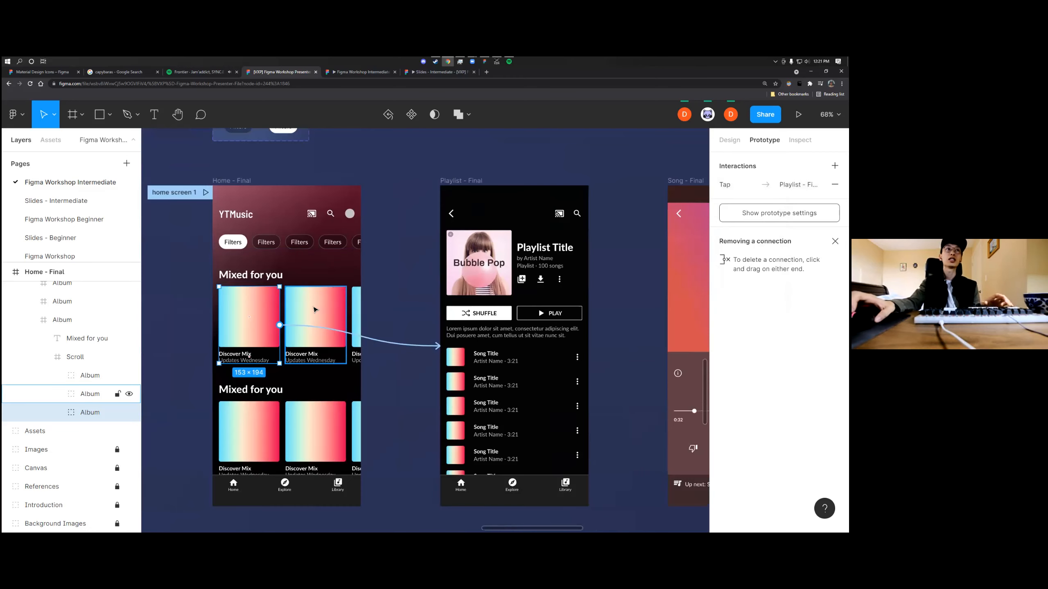
pyautogui.scroll(5, 252, 325)
pyautogui.scroll(-2, 275, 312)
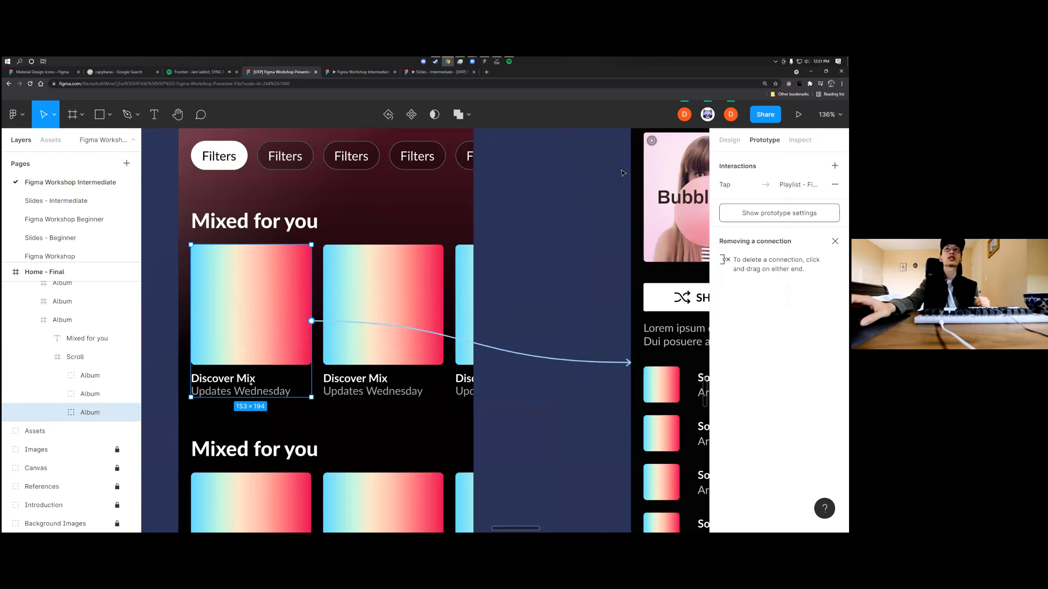
pyautogui.click(799, 114)
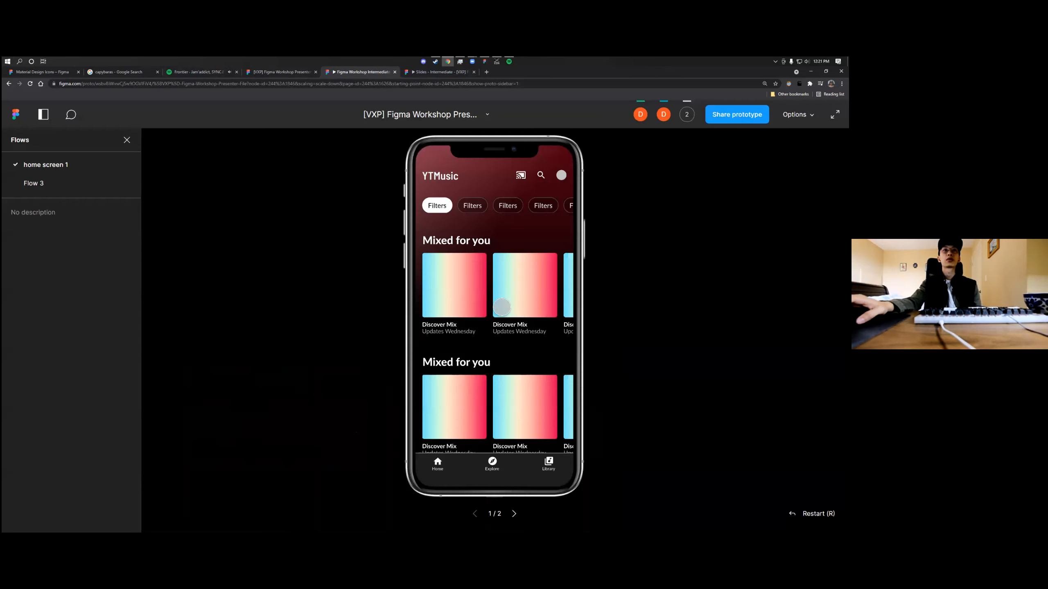
pyautogui.click(471, 300)
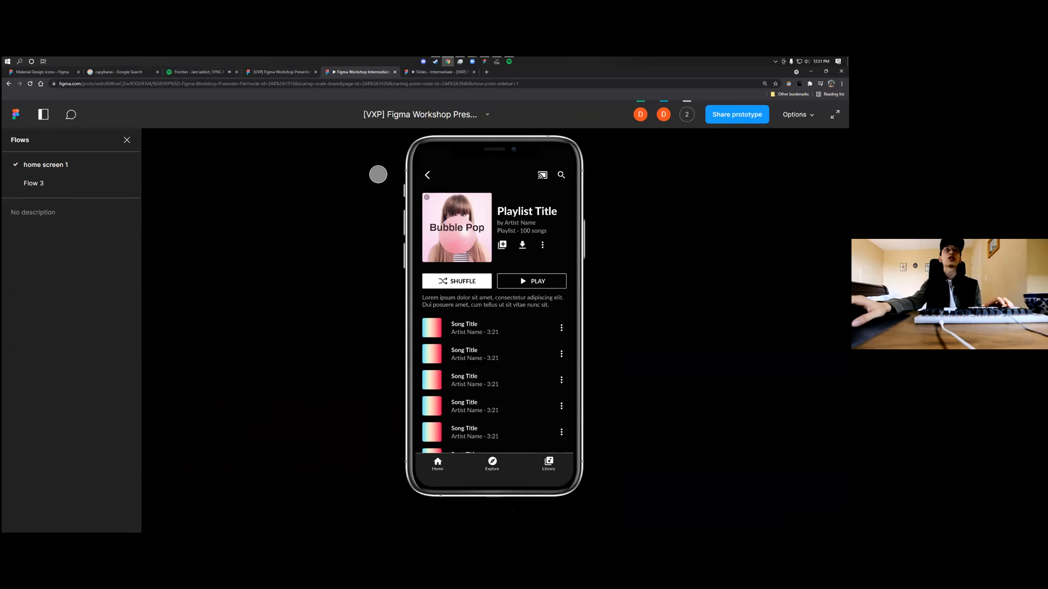
# Return to the design file and select the second song row in the Song List on Playlist - Final
pyautogui.click(276, 71)
pyautogui.scroll(-1, 459, 269)
pyautogui.hscroll(5, 459, 267)
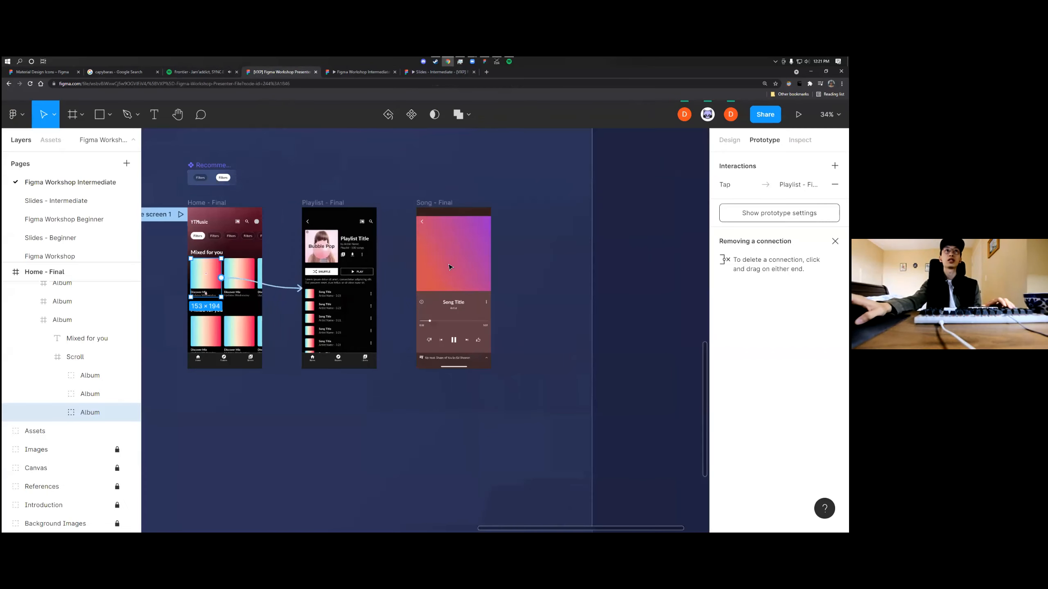
pyautogui.scroll(2, 386, 246)
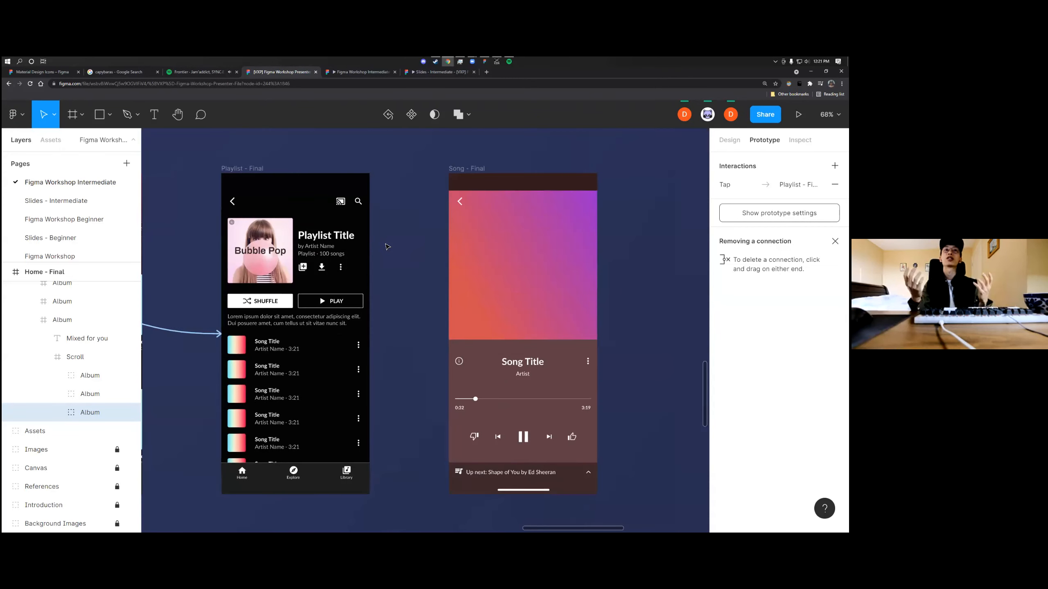
pyautogui.hscroll(-3, 386, 246)
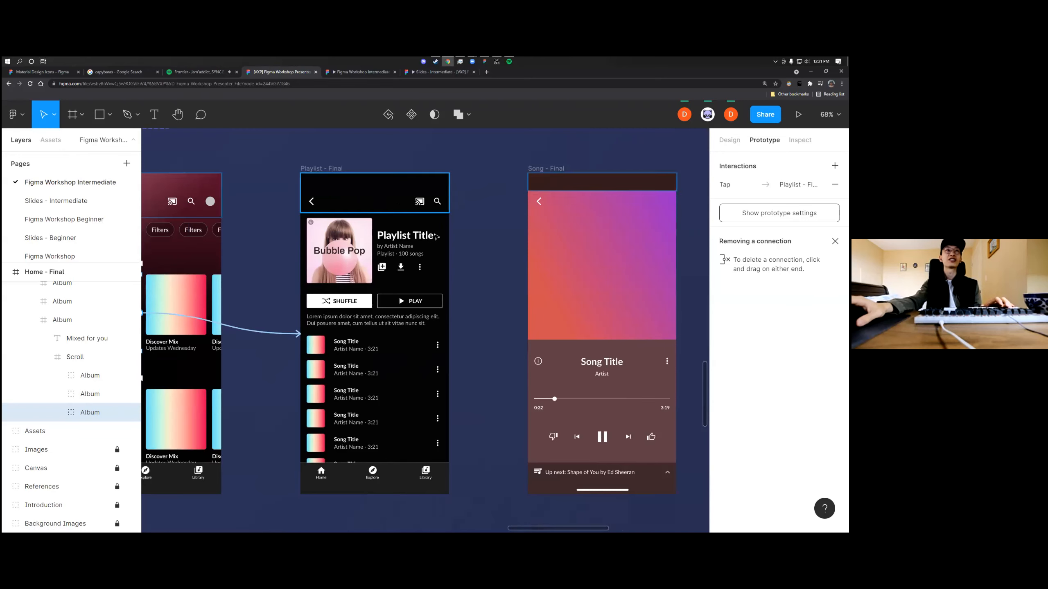
pyautogui.doubleClick(360, 348)
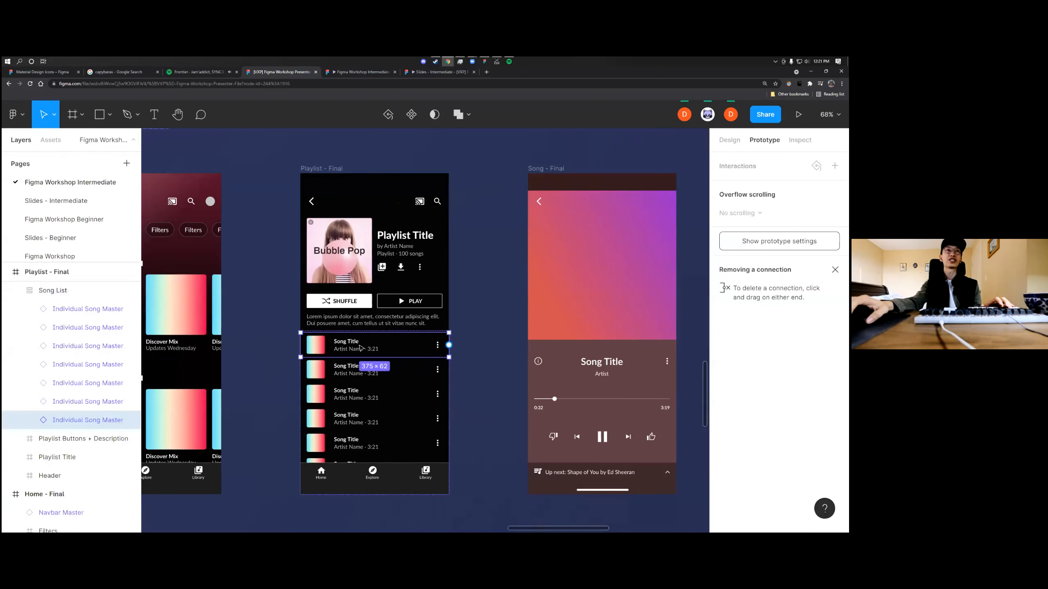
pyautogui.doubleClick(361, 374)
pyautogui.click(475, 355)
pyautogui.click(361, 373)
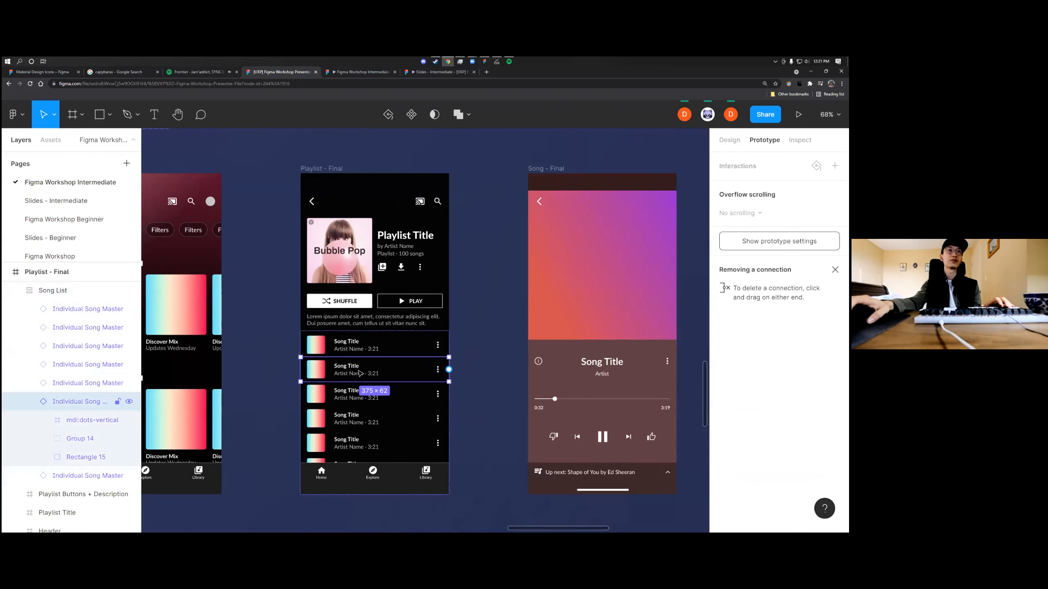
# Examine how the second song row is built by selecting the row instance and its nested title and artist text group
pyautogui.press('+')
pyautogui.doubleClick(418, 376)
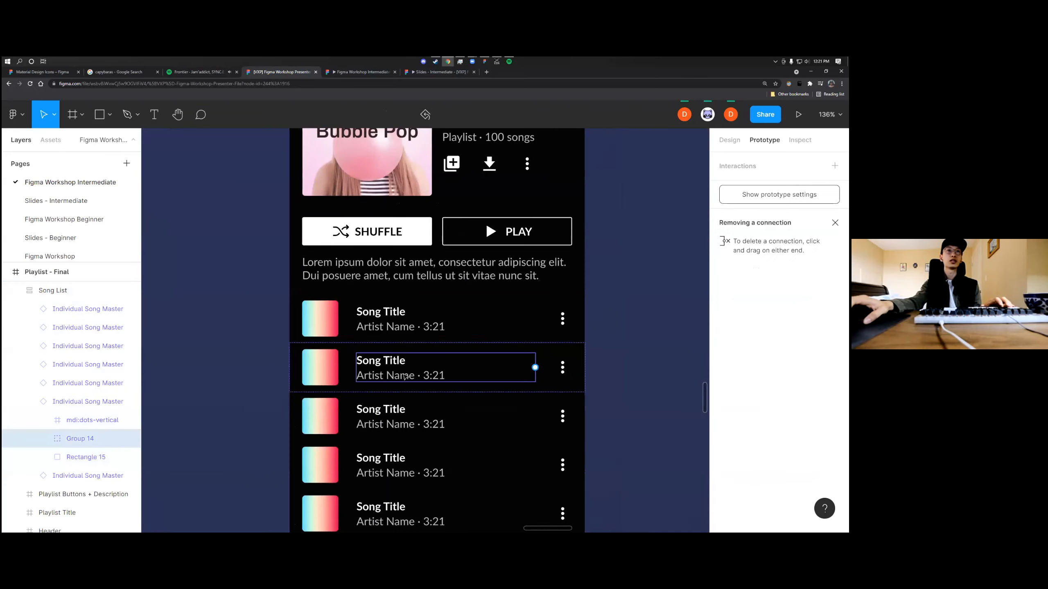
pyautogui.click(347, 368)
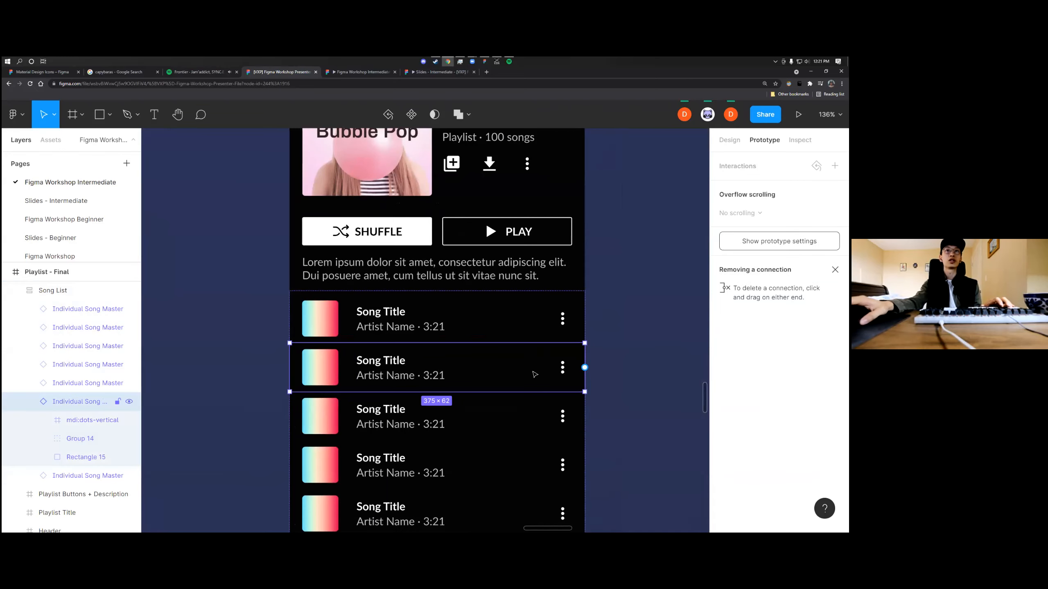
pyautogui.click(606, 375)
pyautogui.doubleClick(430, 373)
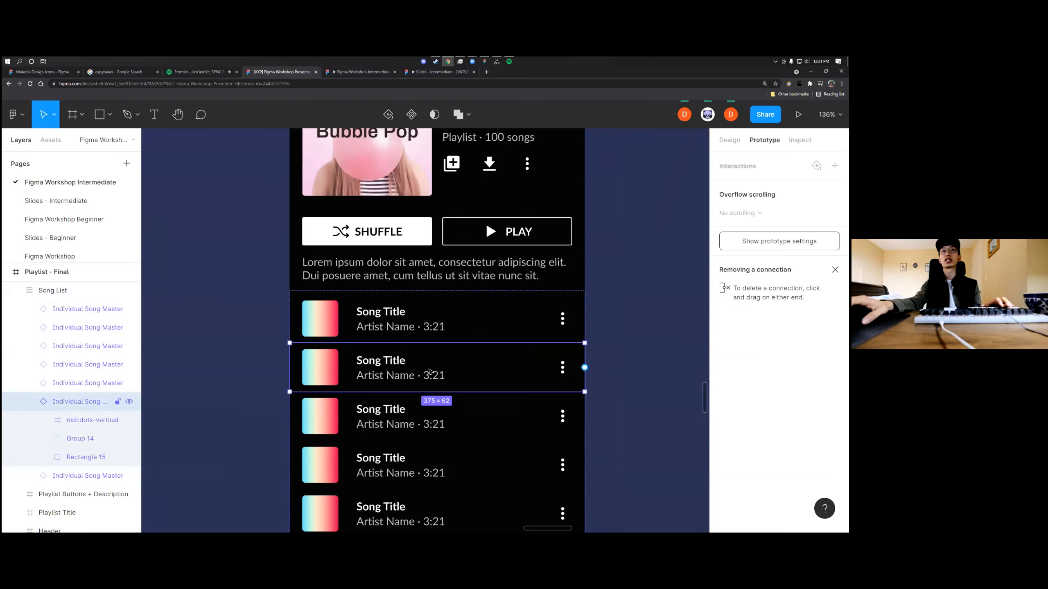
pyautogui.doubleClick(409, 370)
pyautogui.scroll(5, 408, 369)
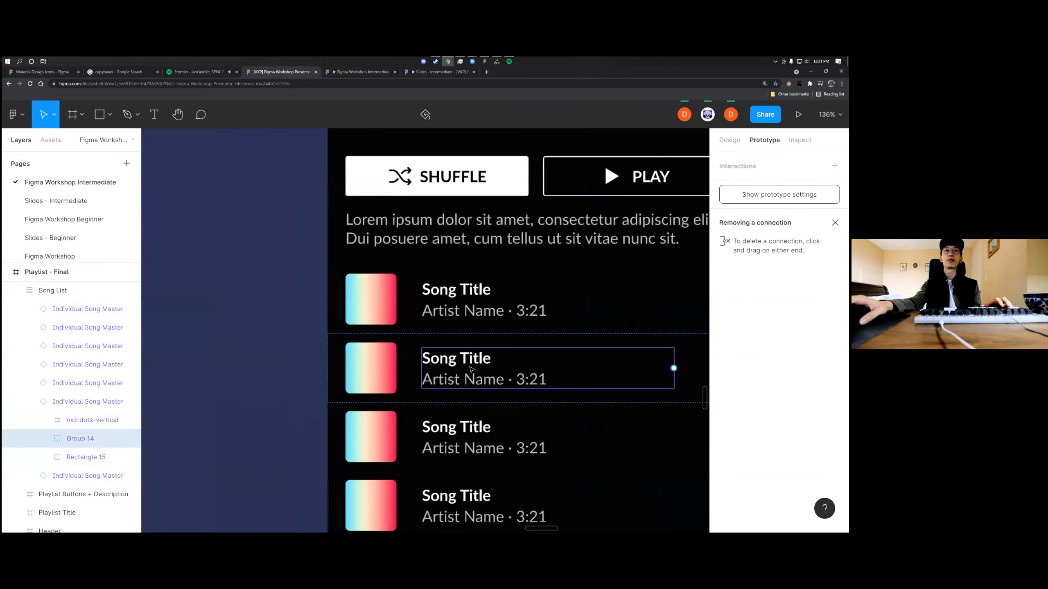
pyautogui.hscroll(2, 467, 368)
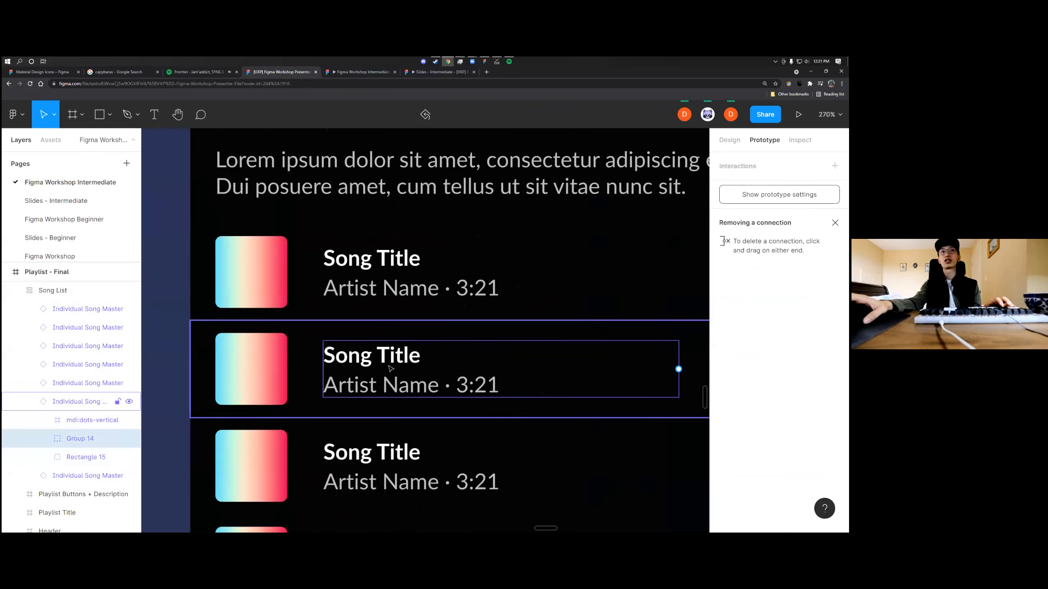
# Inspect the row's individual Artist Name and Song Title text layers, then clear the selection
pyautogui.click(308, 358)
pyautogui.scroll(-3, 308, 358)
pyautogui.hscroll(1, 385, 368)
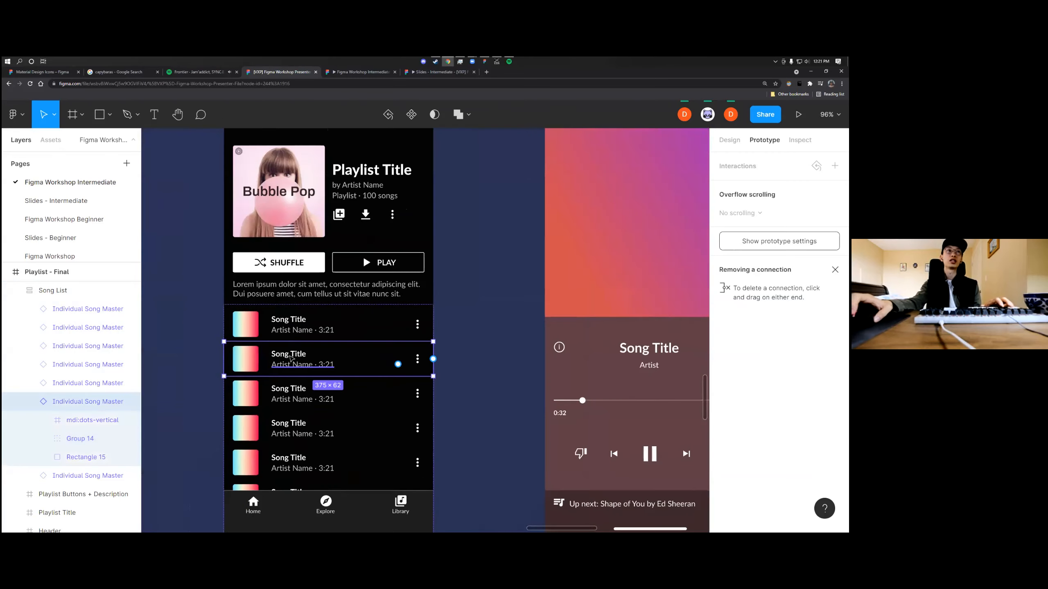
pyautogui.scroll(2, 305, 360)
pyautogui.doubleClick(286, 351)
pyautogui.doubleClick(286, 351)
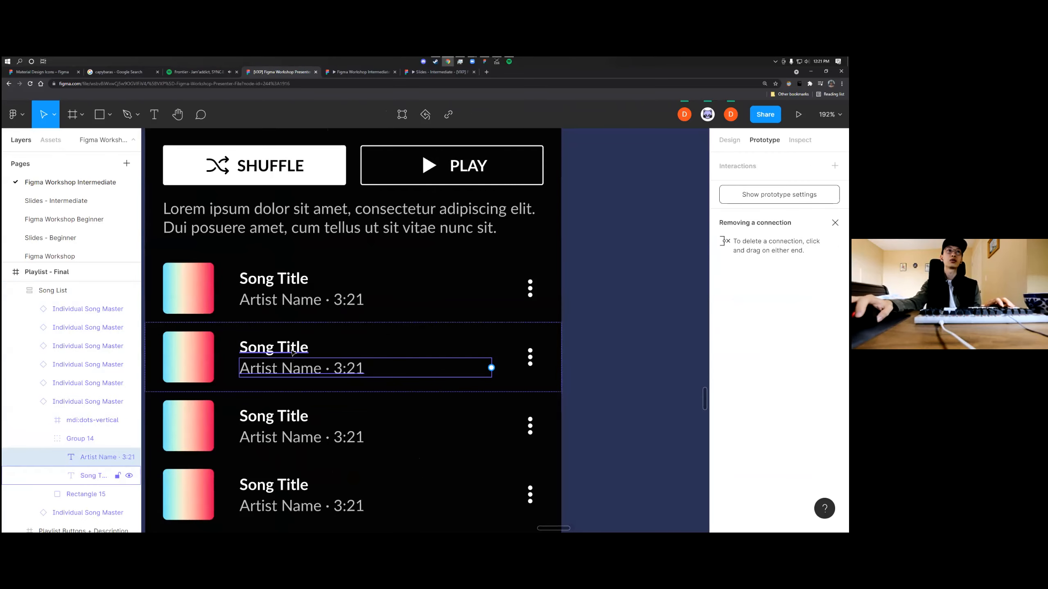
pyautogui.click(296, 371)
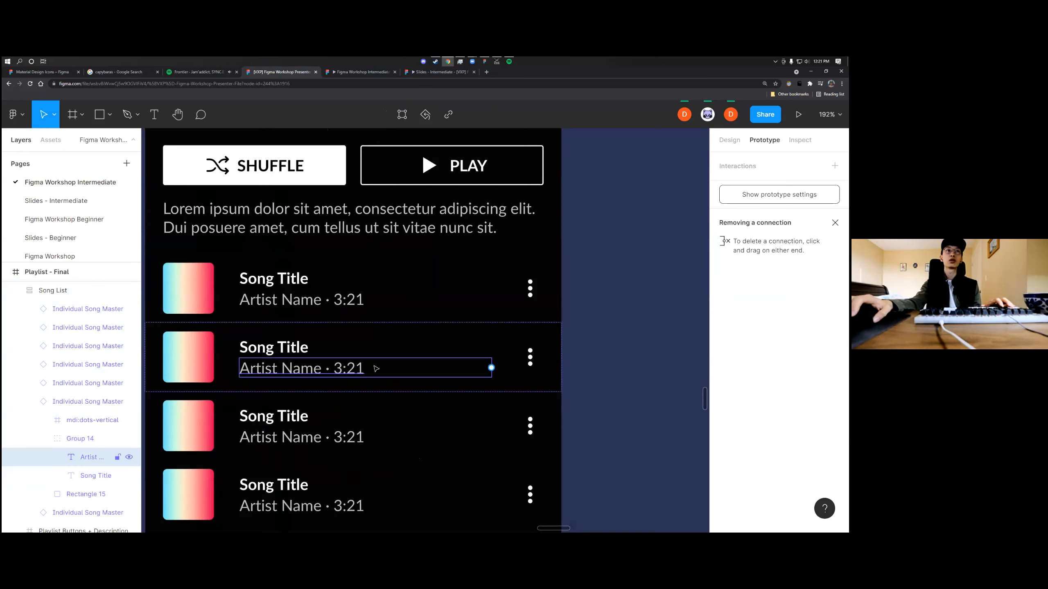
pyautogui.click(280, 350)
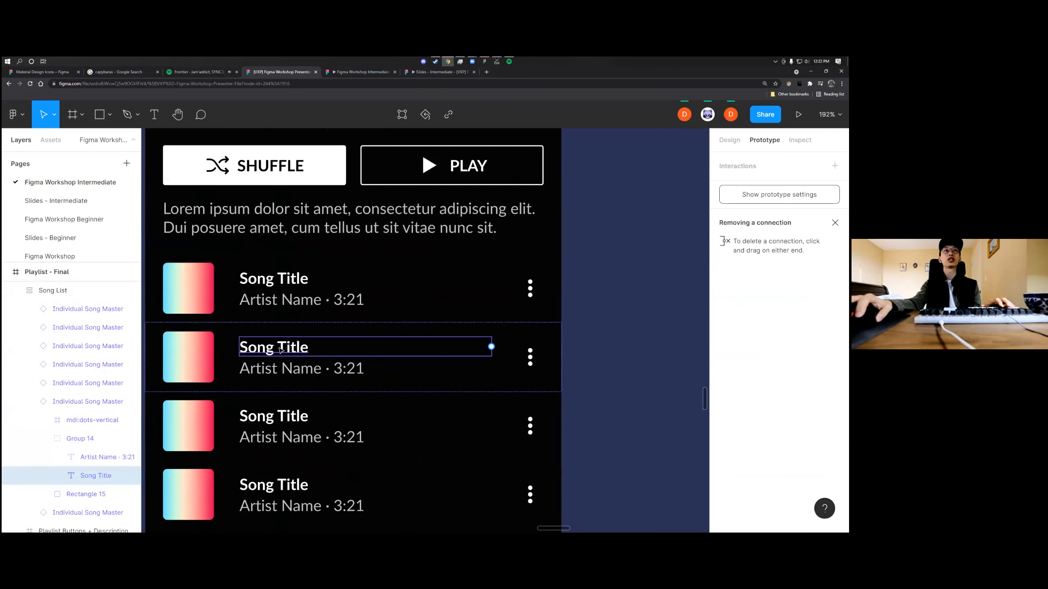
pyautogui.click(579, 363)
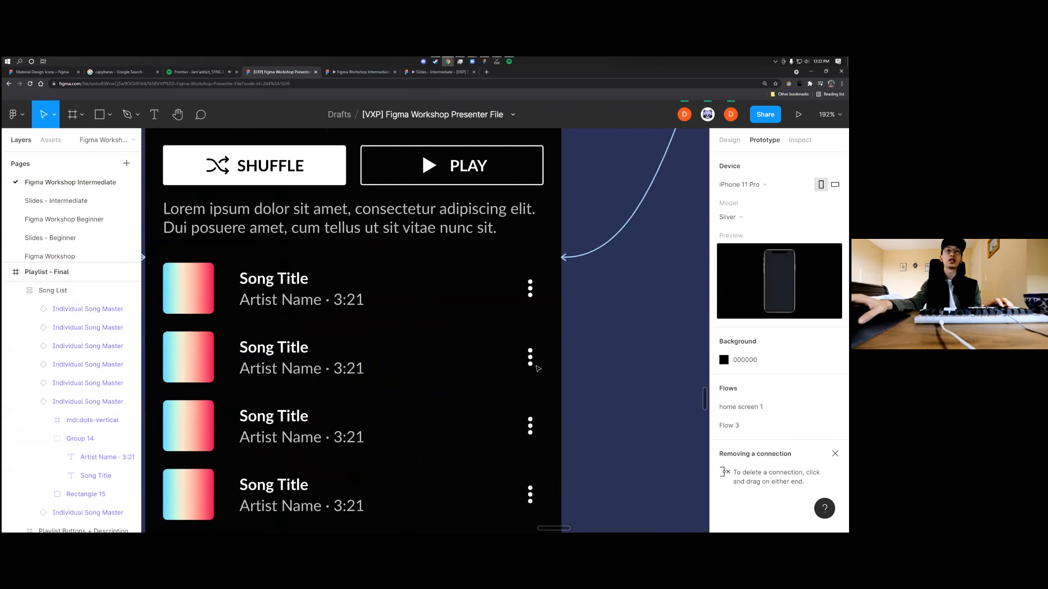
# Link the whole second song row on Playlist - Final to the Song - Final frame with an On tap, Navigate to interaction
pyautogui.press('-')
pyautogui.click(370, 367)
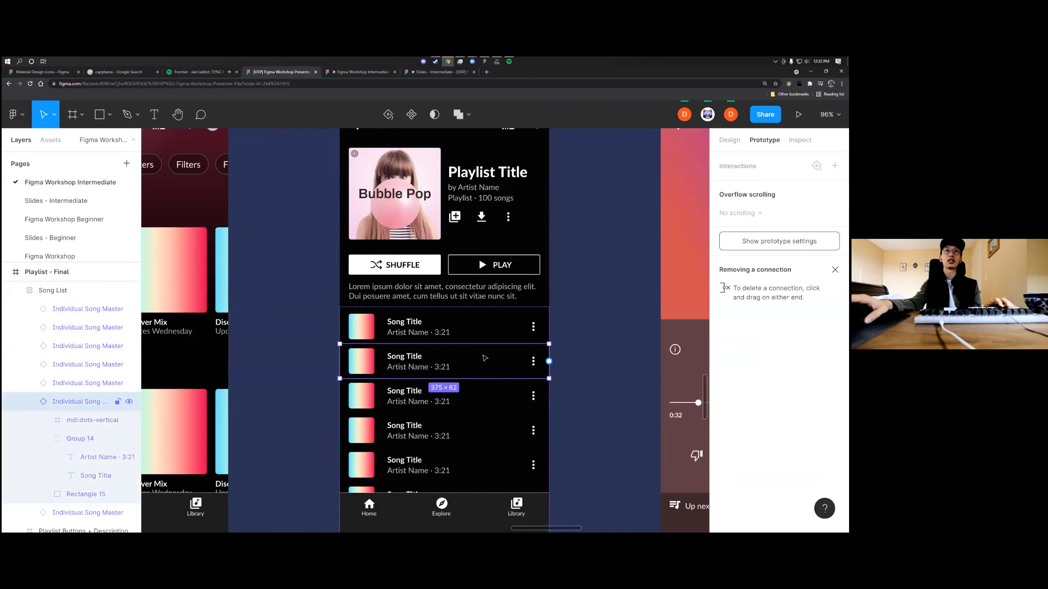
pyautogui.scroll(3, 450, 359)
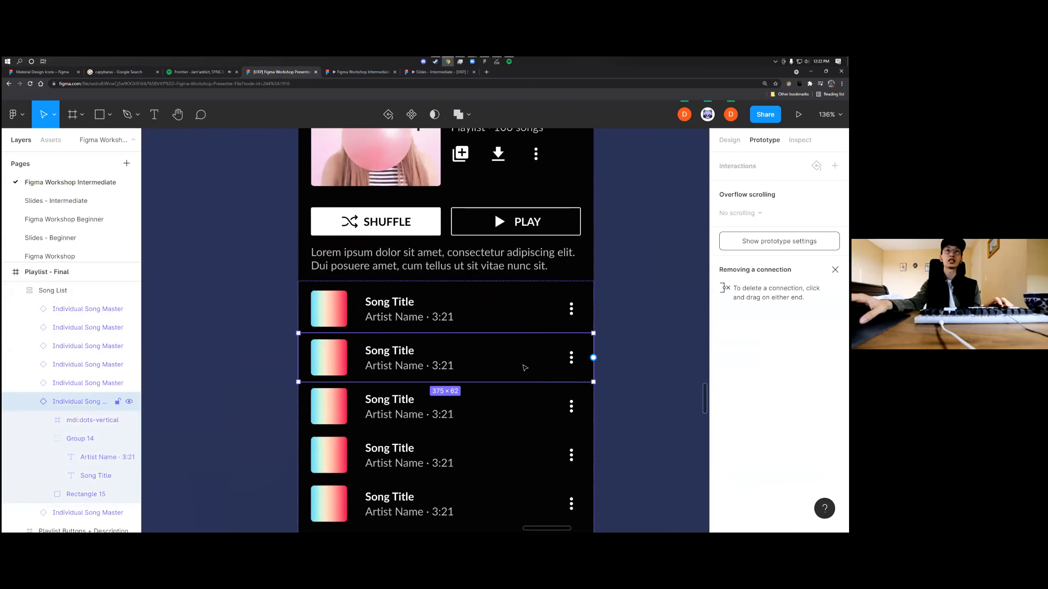
pyautogui.scroll(-3, 523, 365)
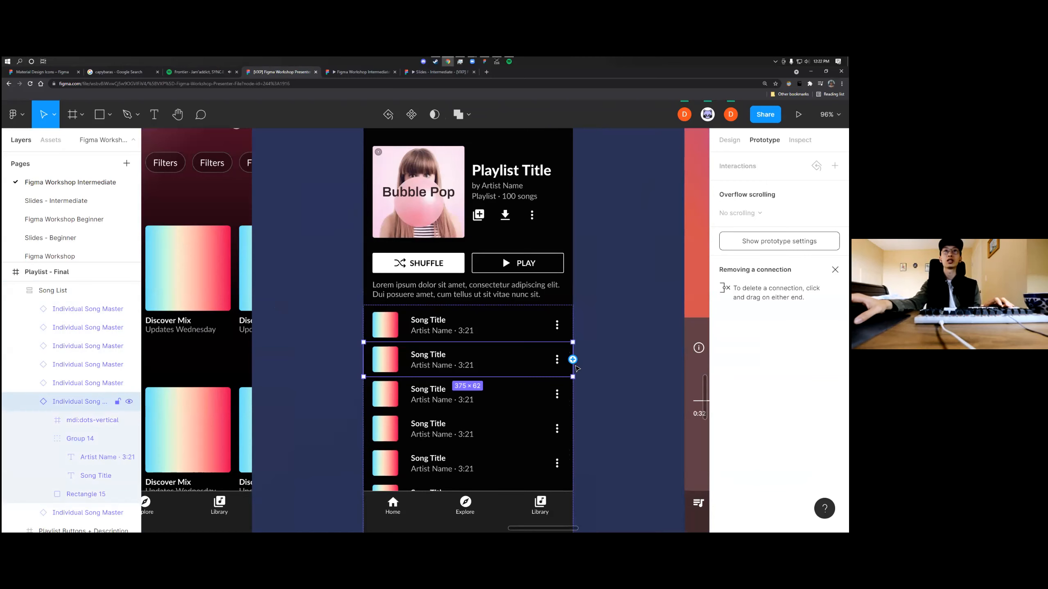
pyautogui.hscroll(3, 577, 371)
pyautogui.scroll(2, 509, 367)
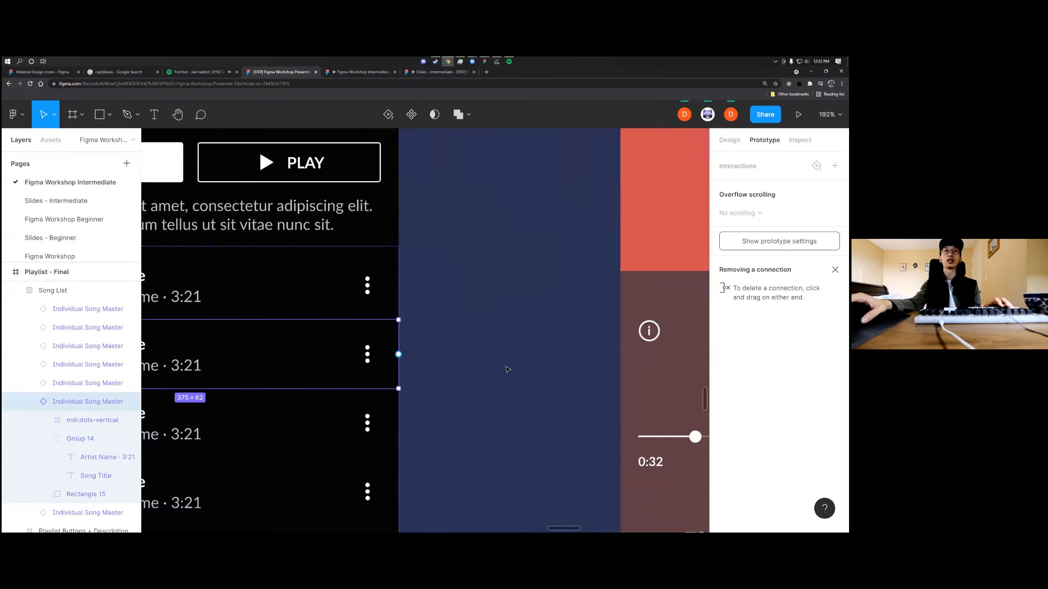
pyautogui.scroll(-4, 508, 367)
pyautogui.moveTo(481, 367); pyautogui.dragTo(540, 358)
pyautogui.hscroll(1, 528, 347)
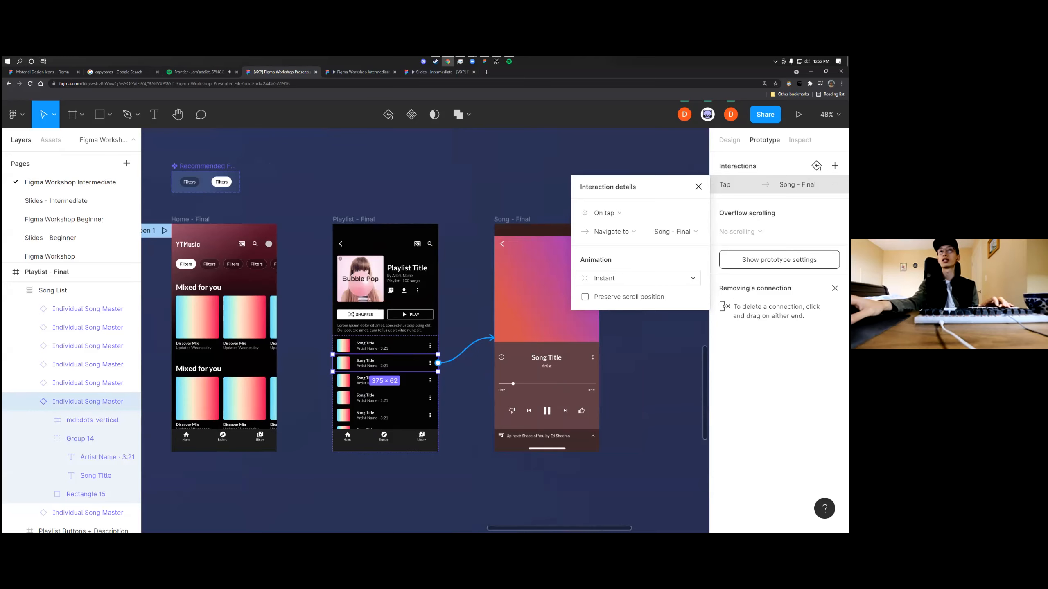
# Review the animation types for the song row's tap interaction, choose Instant and close the interaction details
pyautogui.click(674, 276)
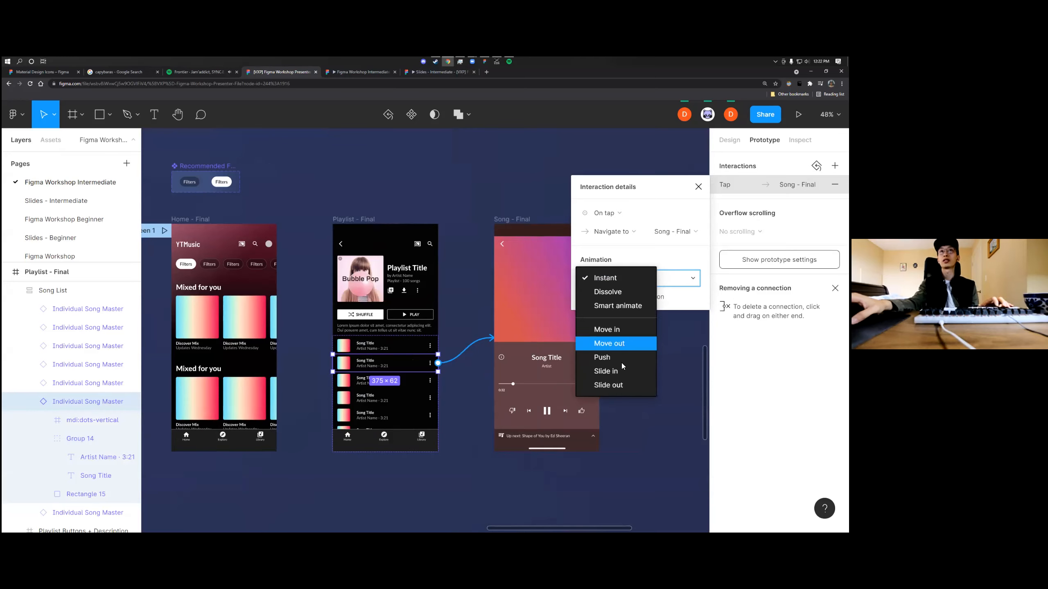
pyautogui.click(611, 278)
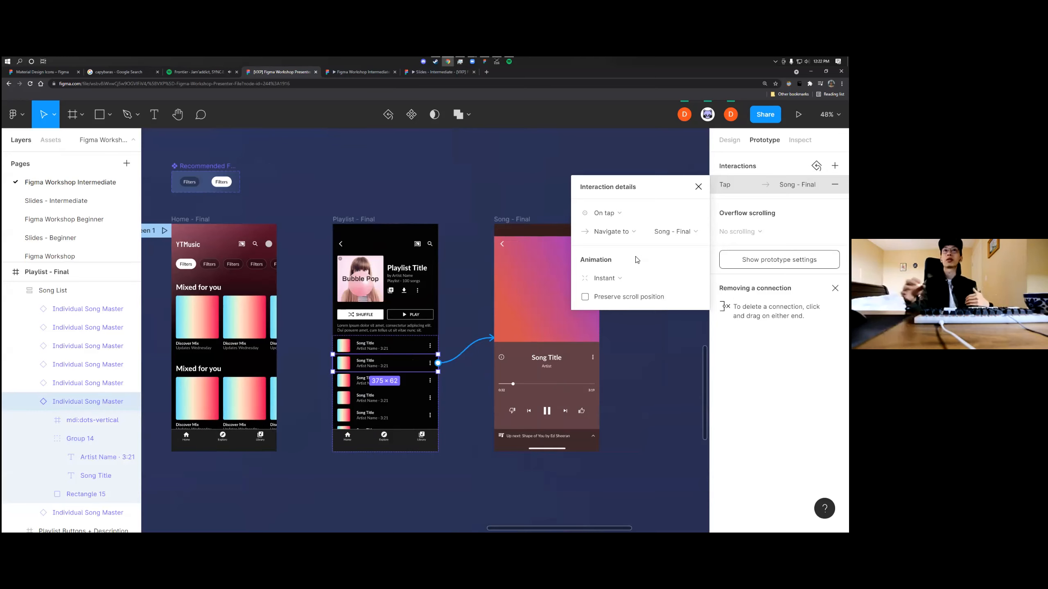
pyautogui.scroll(3, 510, 314)
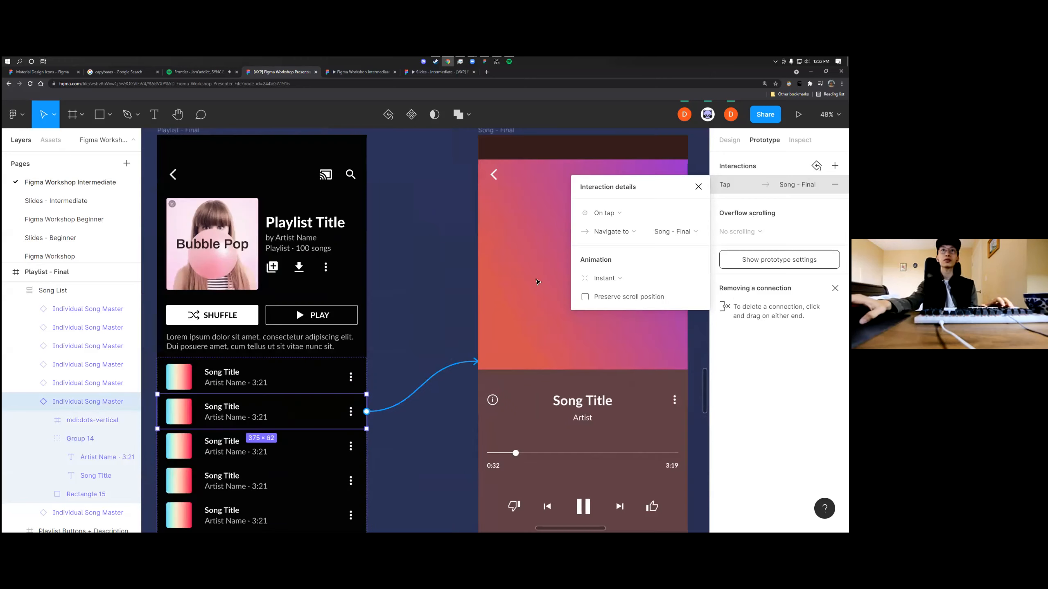
pyautogui.click(698, 187)
pyautogui.scroll(-3, 579, 262)
pyautogui.hscroll(-3, 371, 289)
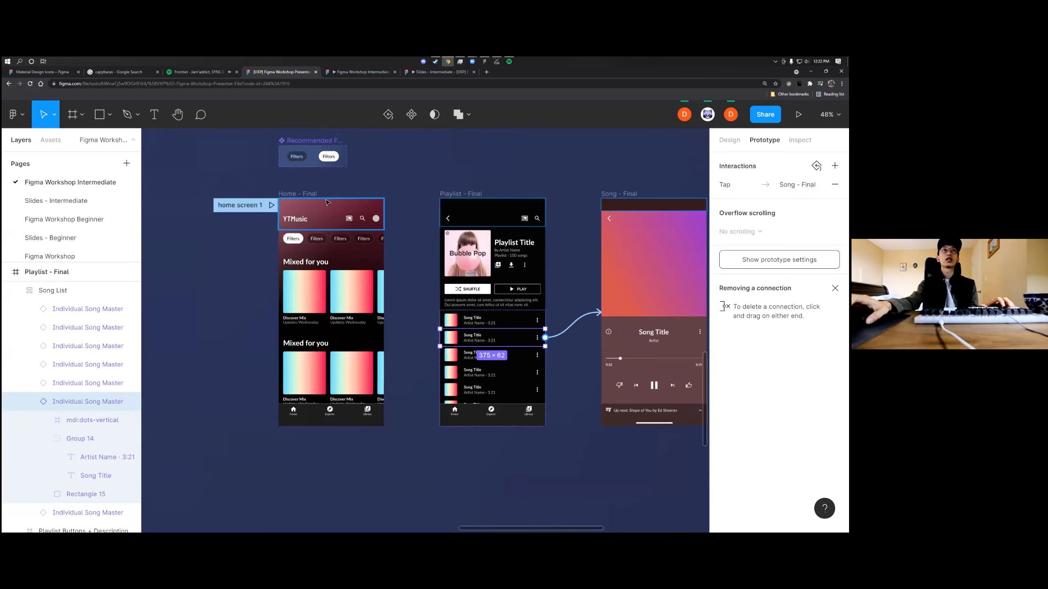
# Run the prototype from Home - Final and test the links from the first album card to the playlist and from the second song to the song screen
pyautogui.click(307, 197)
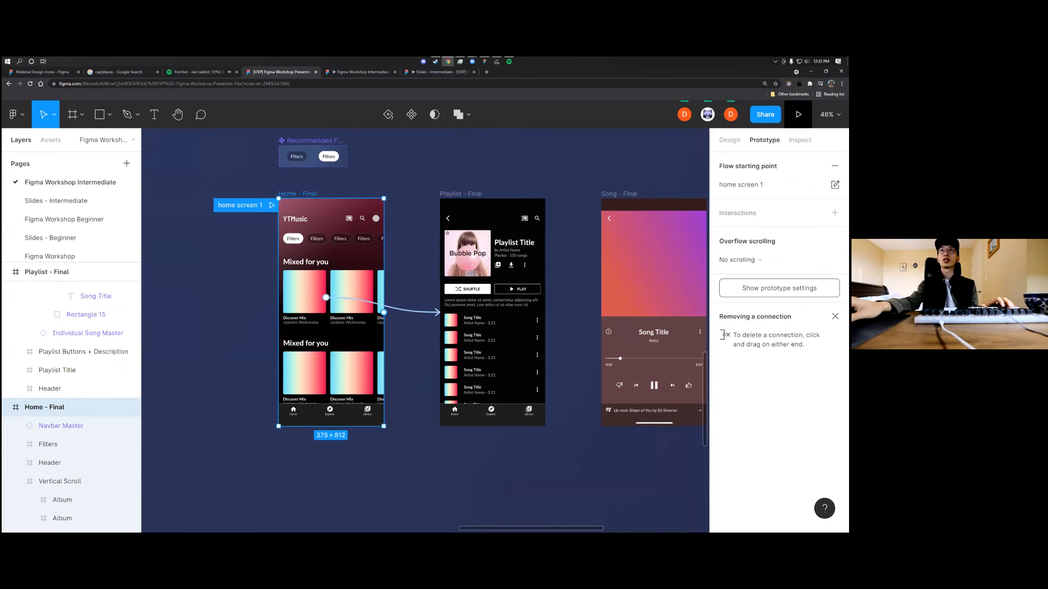
pyautogui.click(798, 114)
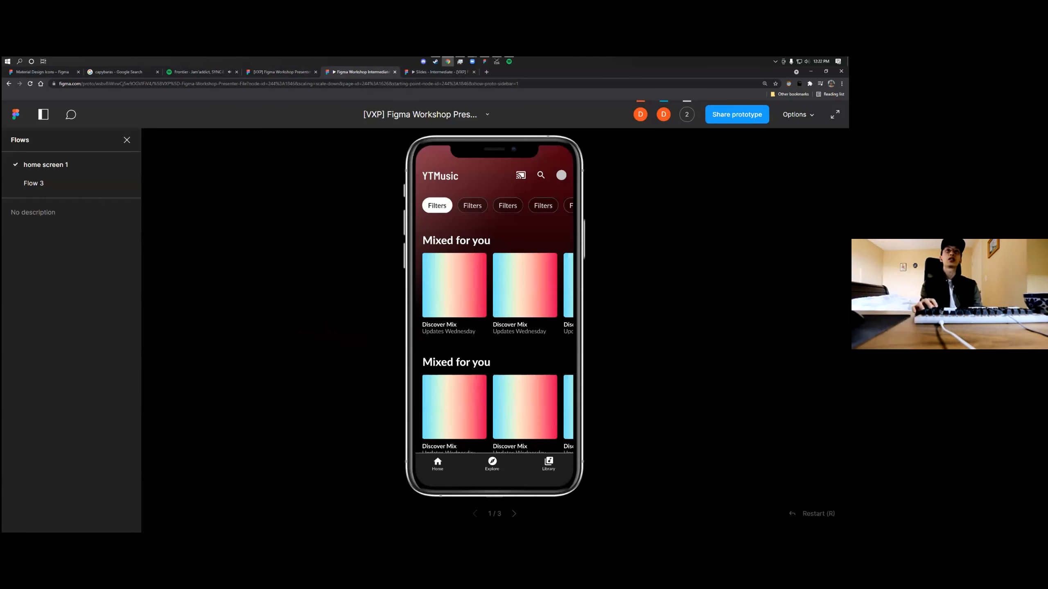
pyautogui.click(440, 289)
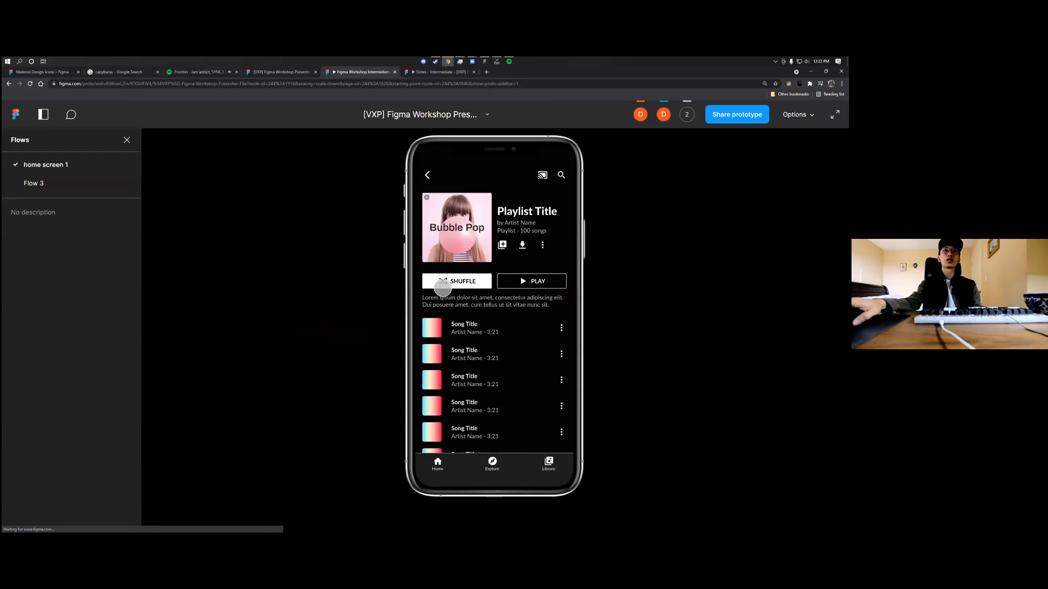
pyautogui.click(458, 351)
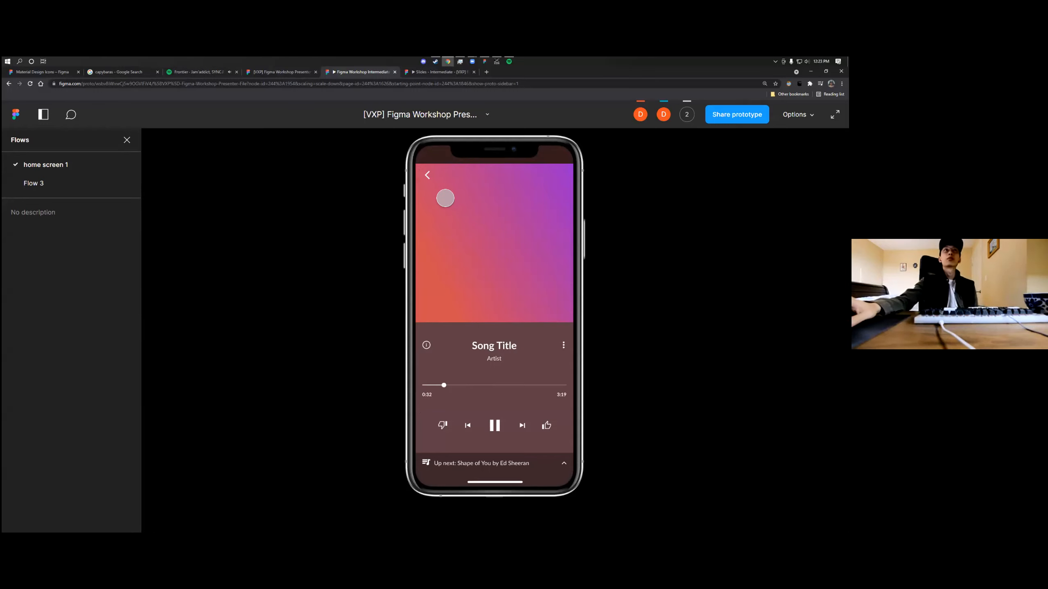
# Return to the design file, briefly observe a collaborator's view and look over the wireframe and final screens together
pyautogui.click(269, 72)
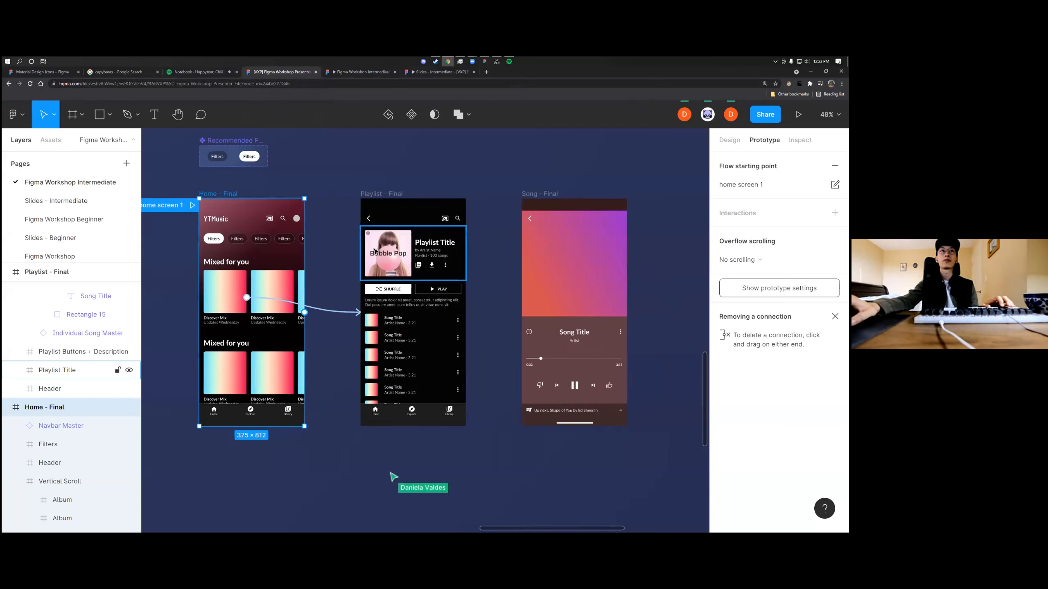
pyautogui.scroll(3, 373, 248)
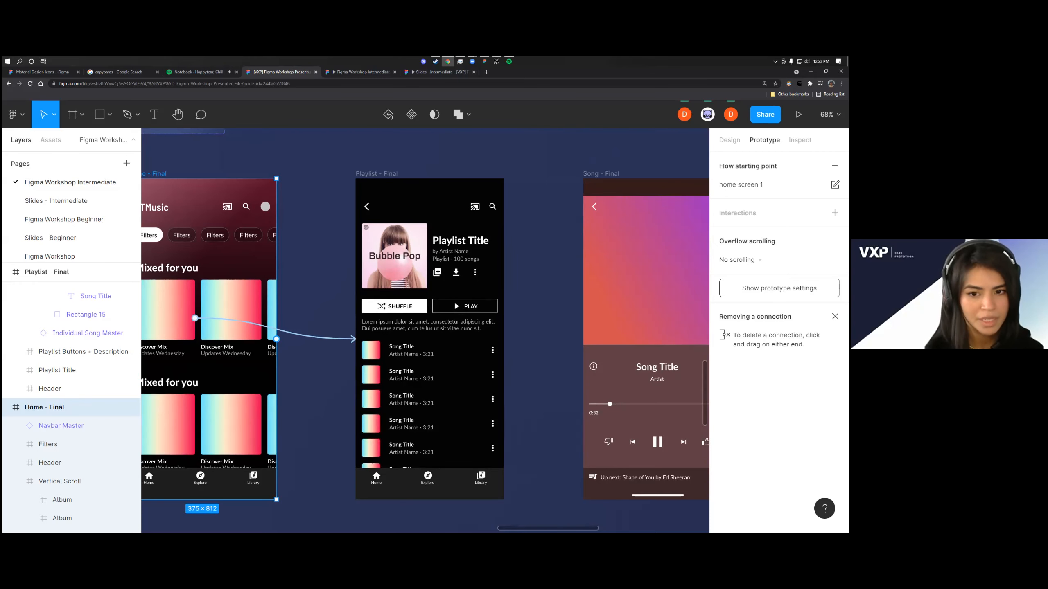
pyautogui.click(708, 114)
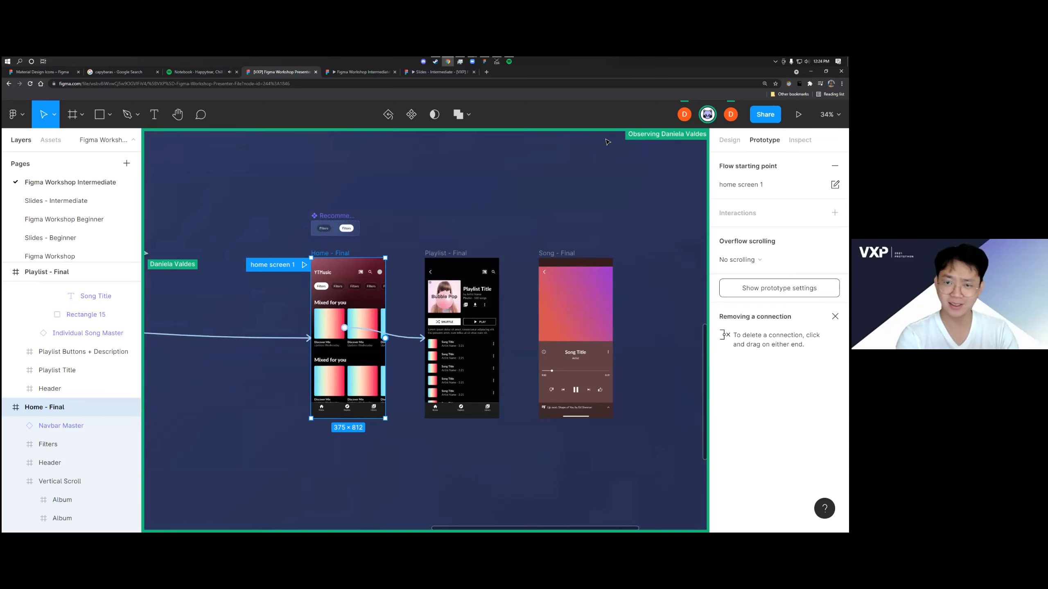
pyautogui.scroll(-2, 598, 180)
pyautogui.scroll(-4, 598, 180)
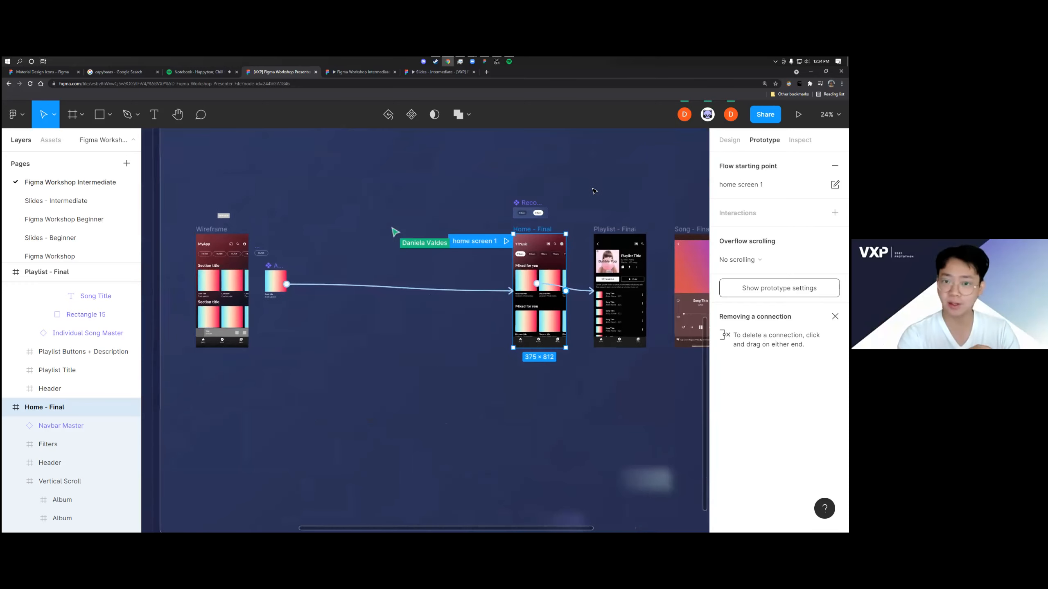
pyautogui.scroll(2, 594, 191)
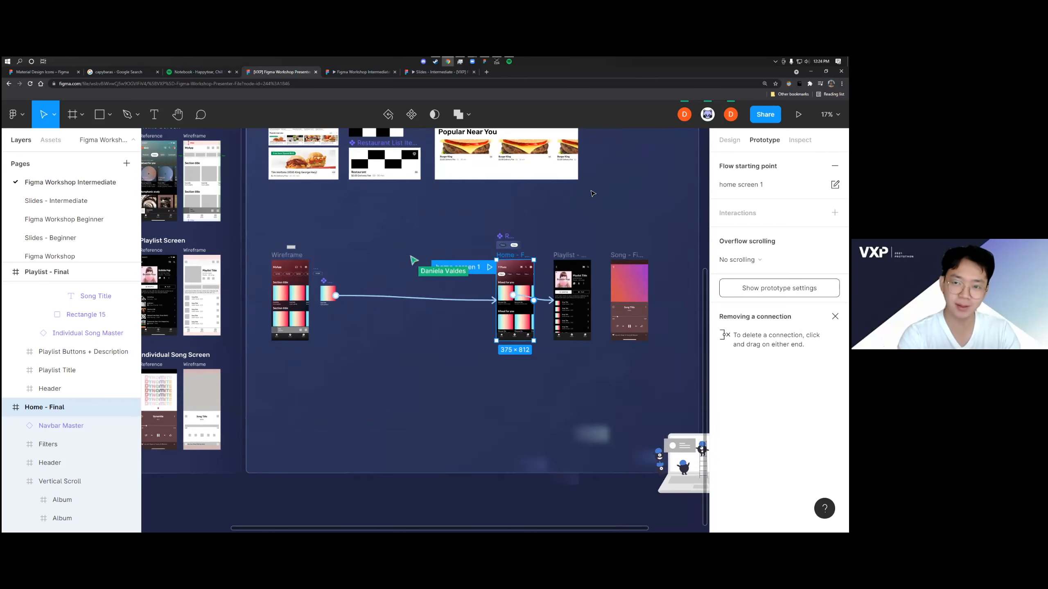